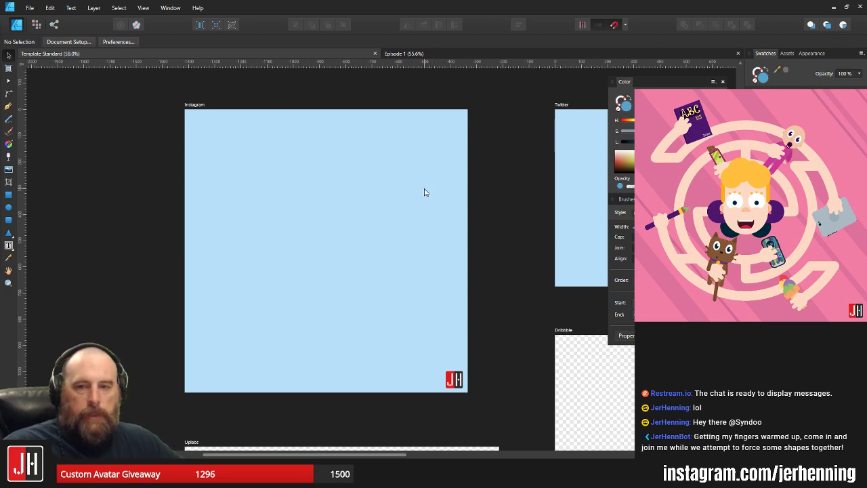
Copy the grey post group from above the pages in the Episode 1 document and paste it into Template Standard
click(459, 54)
scroll(385, 193, up, 2)
scroll(373, 237, down, 5)
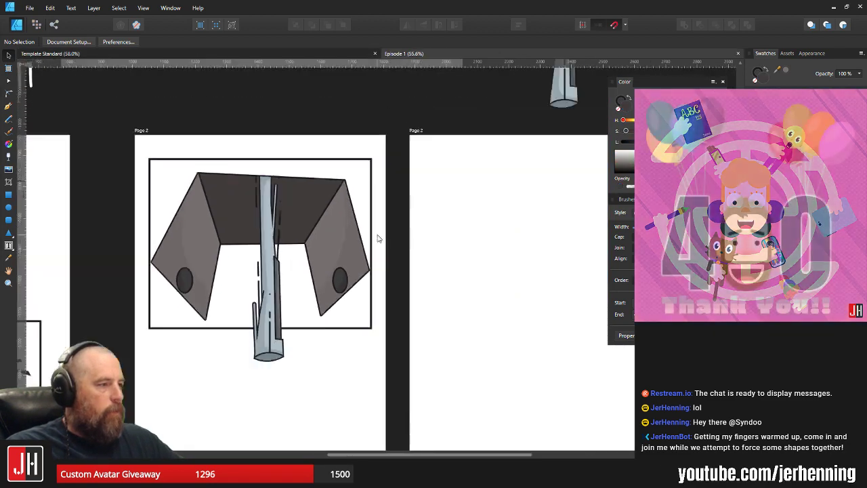
click(473, 136)
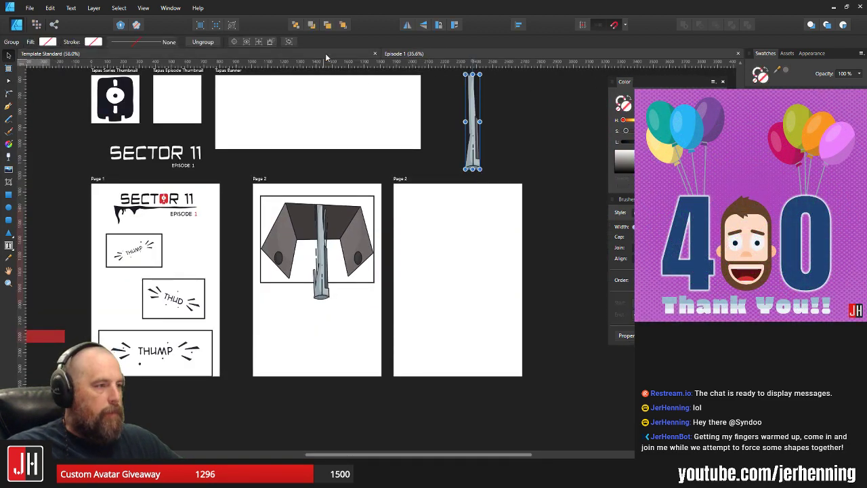
click(325, 54)
key(ctrl+v)
scroll(389, 254, down, 4)
drag(519, 262, 248, 230)
click(268, 256)
scroll(269, 256, up, 7)
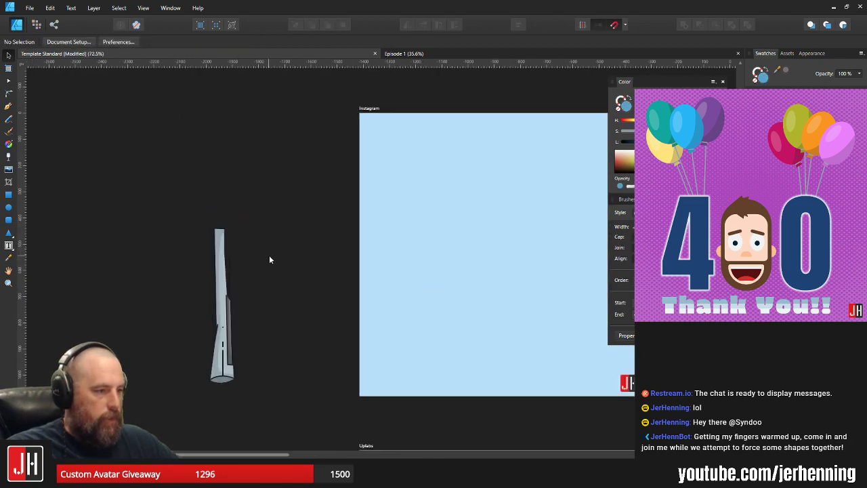
Place the pasted post near the left edge of the Instagram artboard, in its lower part
click(186, 293)
drag(234, 274, 146, 207)
drag(93, 243, 207, 214)
scroll(255, 238, down, 4)
click(290, 261)
scroll(290, 262, up, 2)
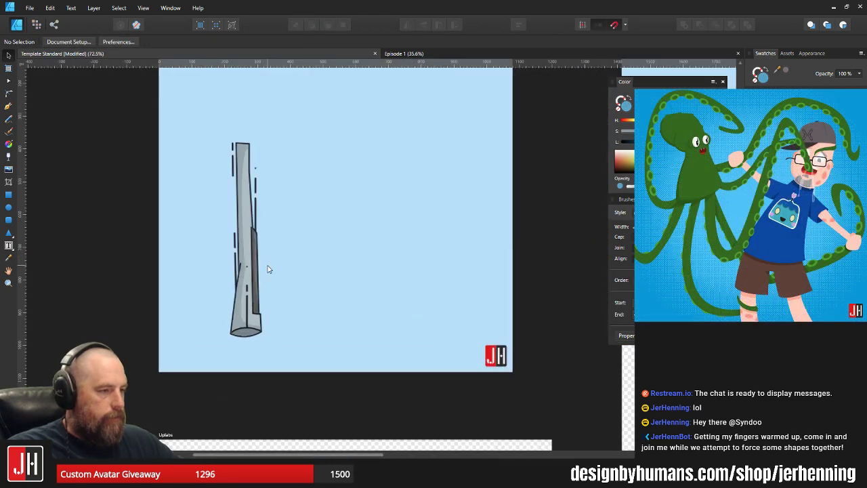
drag(256, 230, 207, 178)
click(217, 263)
scroll(211, 266, up, 4)
click(201, 257)
scroll(211, 187, down, 4)
click(334, 218)
drag(334, 218, 325, 274)
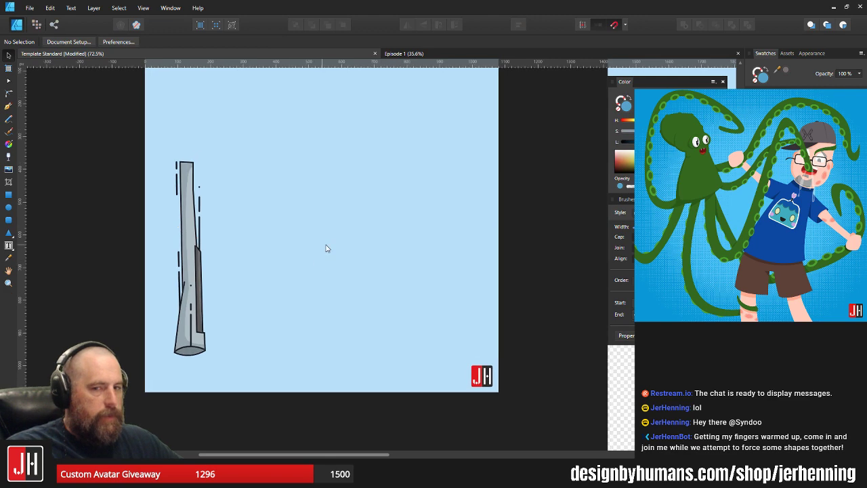
Sample the post's dark outline colour and make it the stroke colour with no fill
scroll(208, 241, up, 4)
key(i)
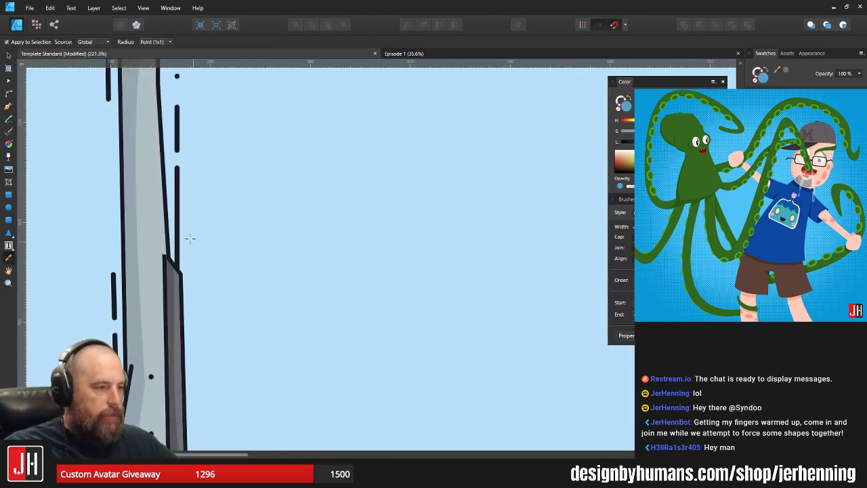
key(v)
scroll(343, 238, down, 4)
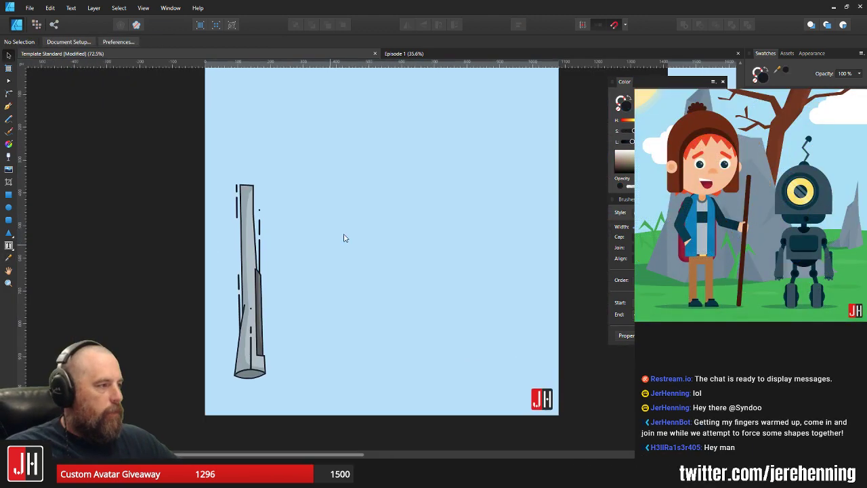
click(649, 98)
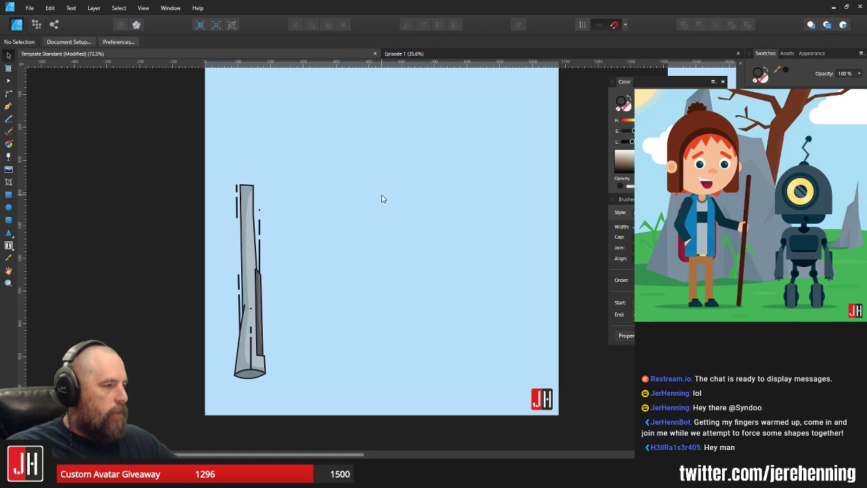
scroll(382, 198, down, 2)
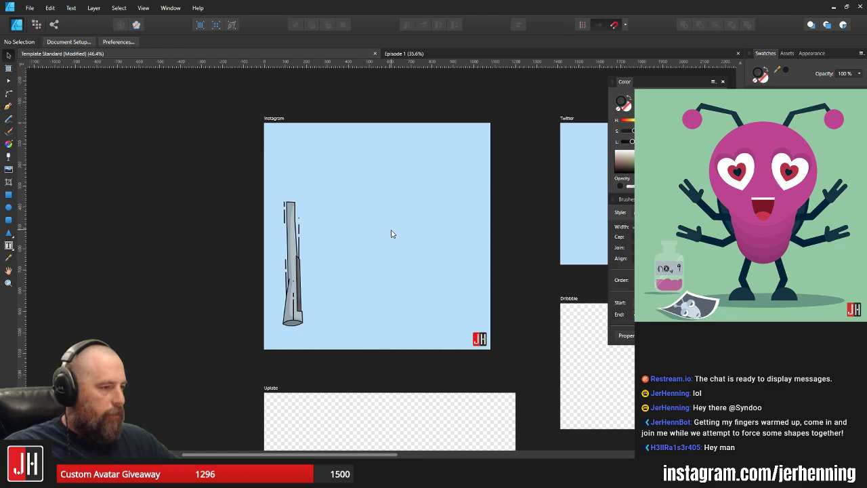
scroll(403, 241, up, 2)
scroll(412, 225, down, 2)
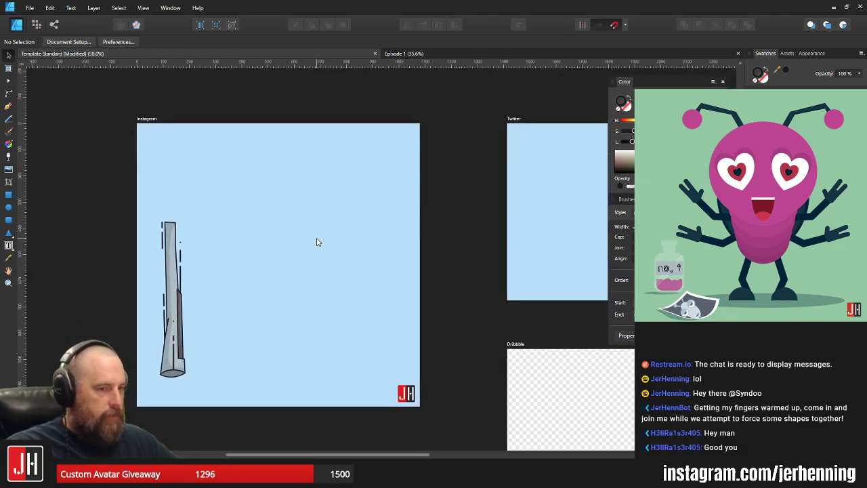
scroll(317, 239, up, 1)
scroll(319, 240, down, 1)
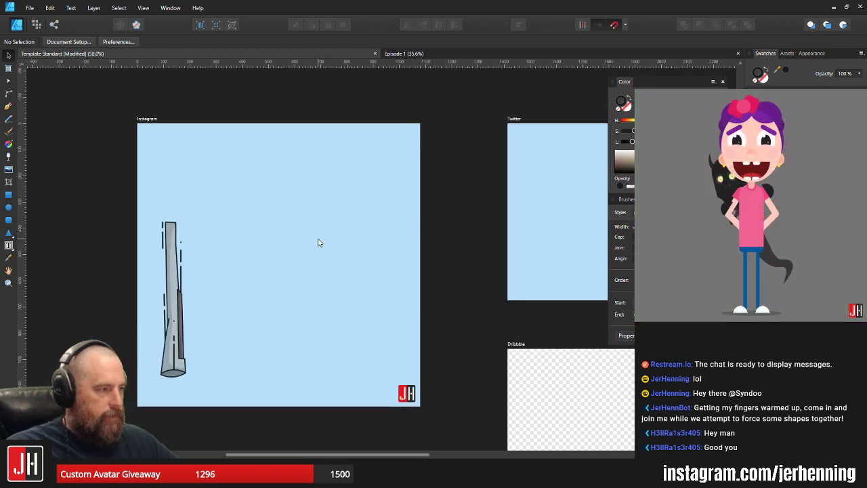
drag(319, 239, 339, 227)
scroll(336, 230, up, 1)
scroll(337, 231, down, 1)
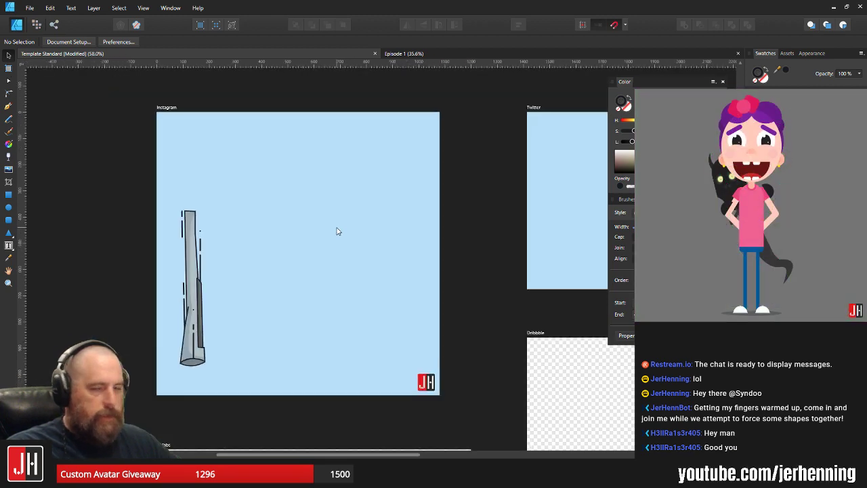
Draw a tall, narrow rounded rectangle to the right of the post on the Instagram artboard
click(9, 219)
drag(287, 164, 298, 192)
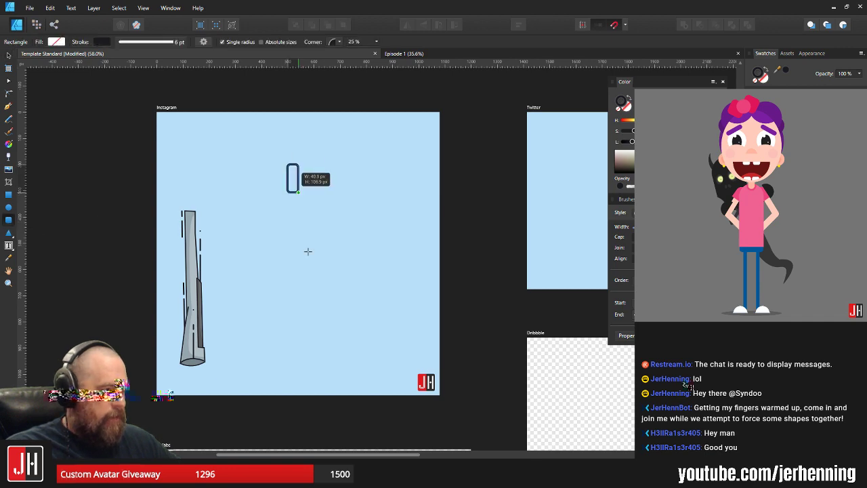
drag(307, 251, 340, 364)
Round the rectangle's corners to 50% to form a capsule, and make it shorter and narrower
scroll(280, 191, up, 3)
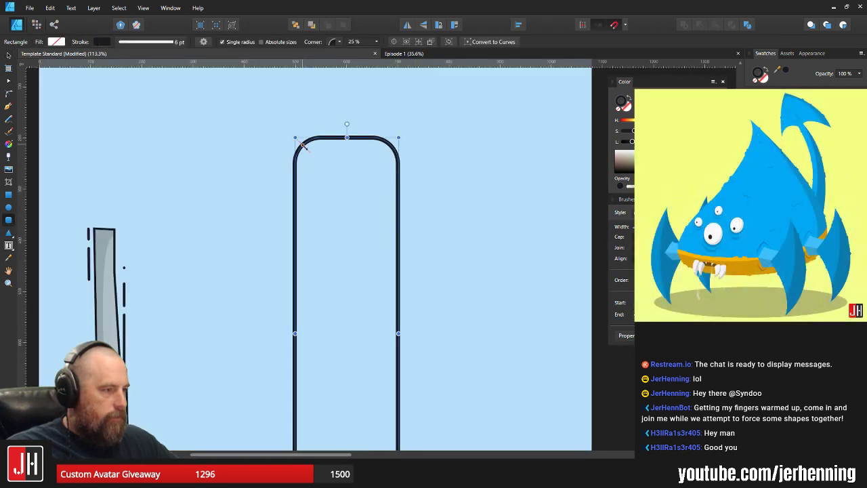
drag(302, 144, 326, 196)
drag(398, 138, 383, 218)
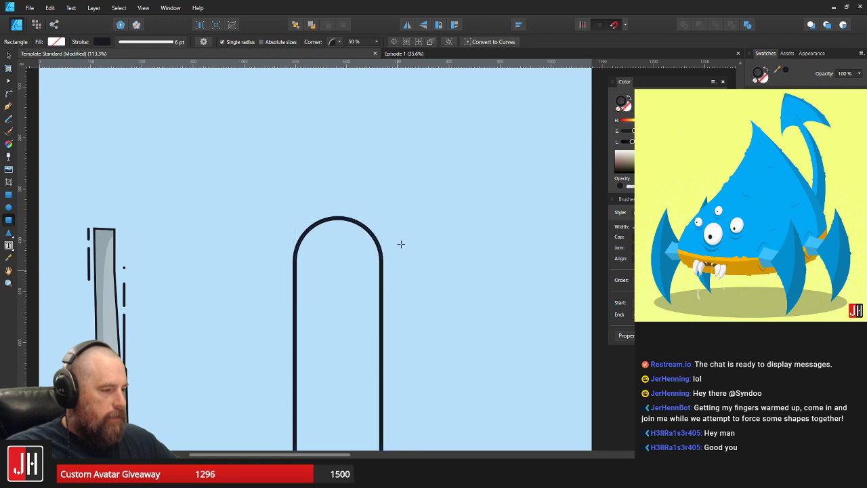
scroll(401, 244, down, 1)
scroll(359, 250, up, 2)
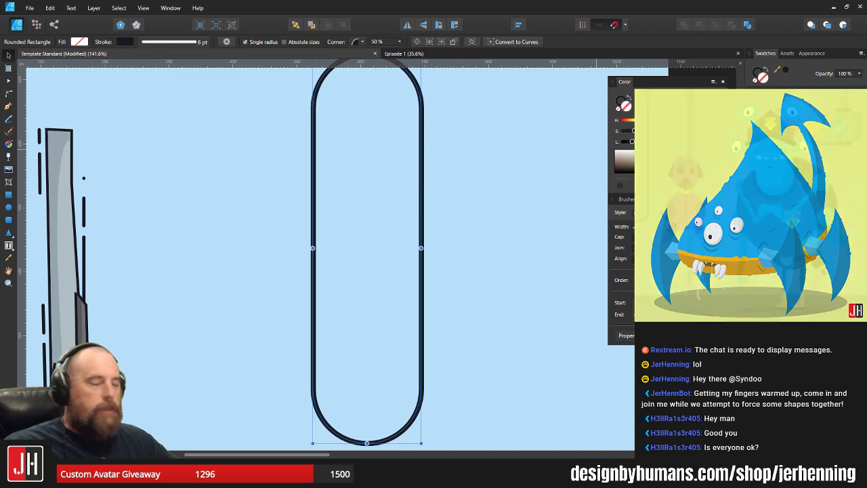
Fill the capsule with light grey
click(776, 96)
scroll(509, 237, down, 2)
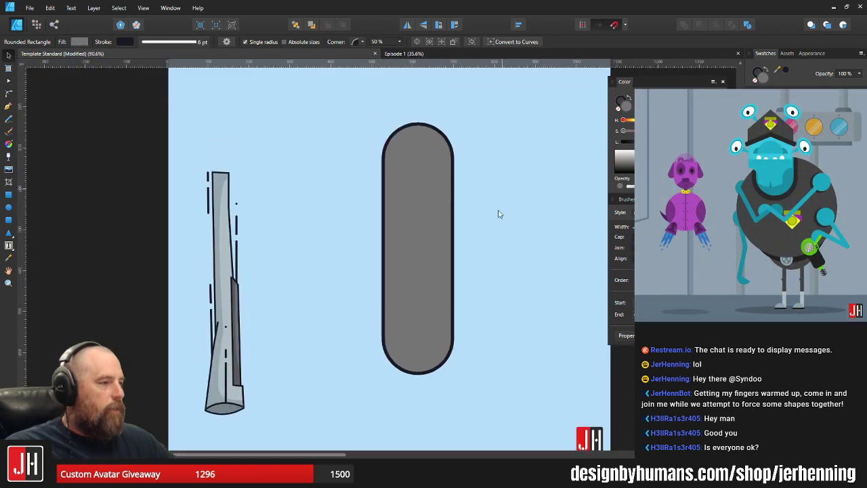
scroll(515, 129, up, 2)
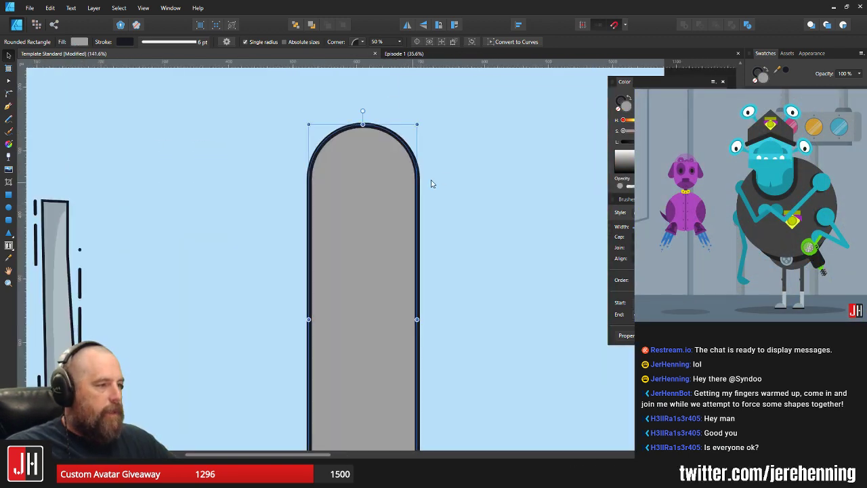
scroll(429, 183, down, 2)
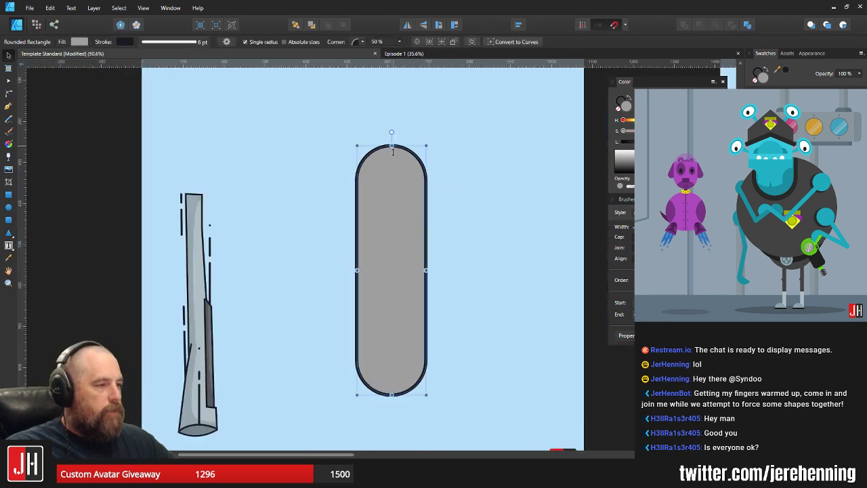
Shorten the capsule, shift it upward and widen it slightly
drag(392, 147, 392, 184)
drag(400, 248, 401, 201)
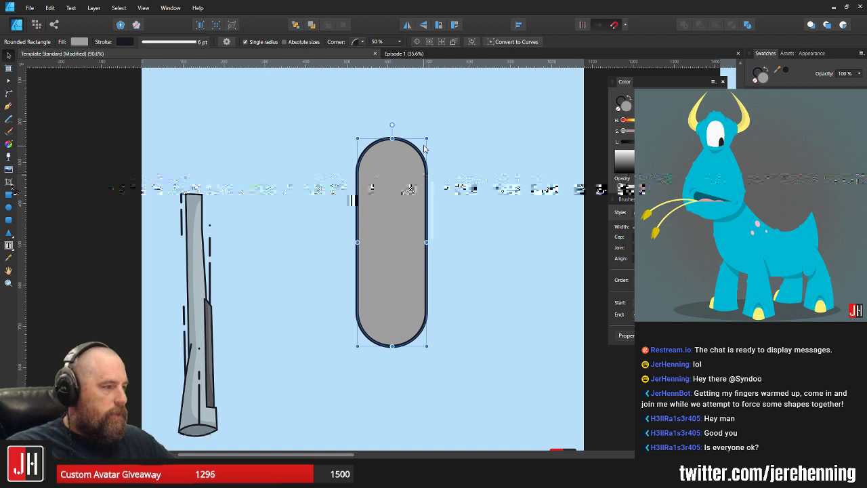
drag(426, 139, 433, 140)
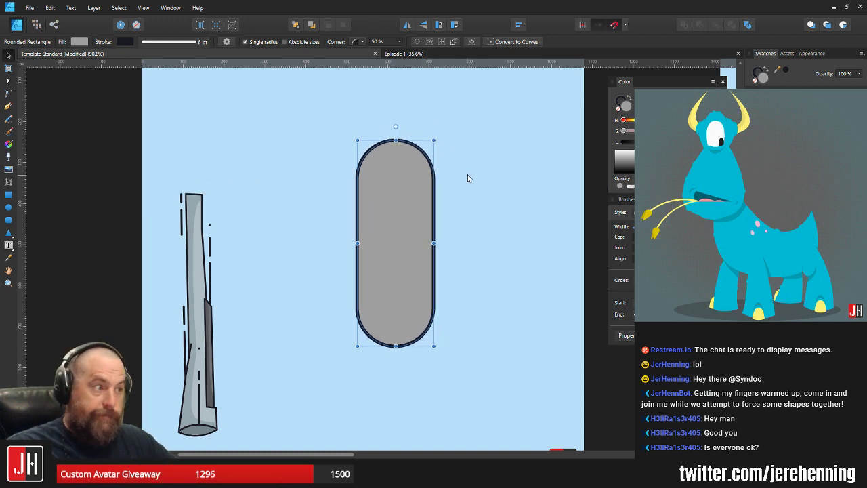
scroll(401, 219, up, 2)
click(490, 180)
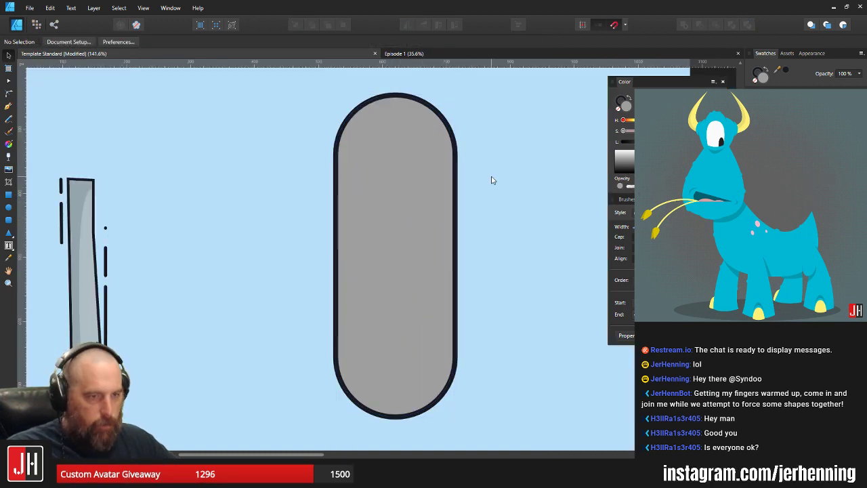
Draw a rectangle over the capsule's lower half from its centre line and subtract it, leaving the rounded upper half
click(9, 195)
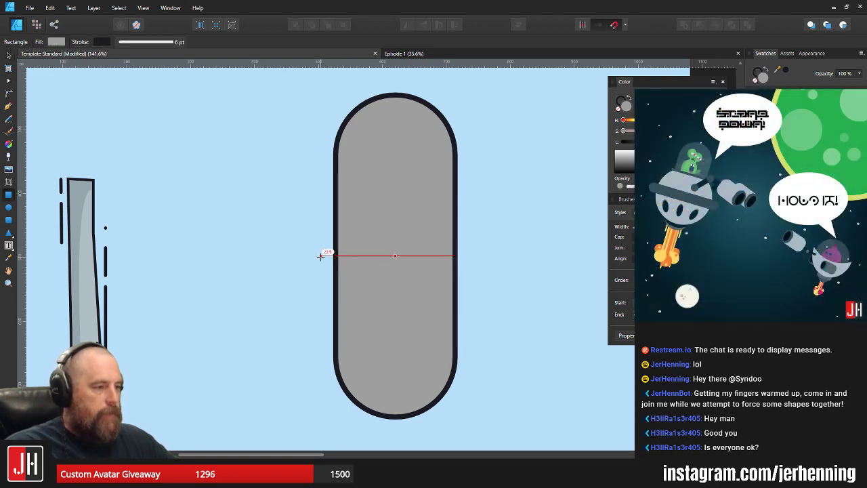
drag(317, 256, 525, 469)
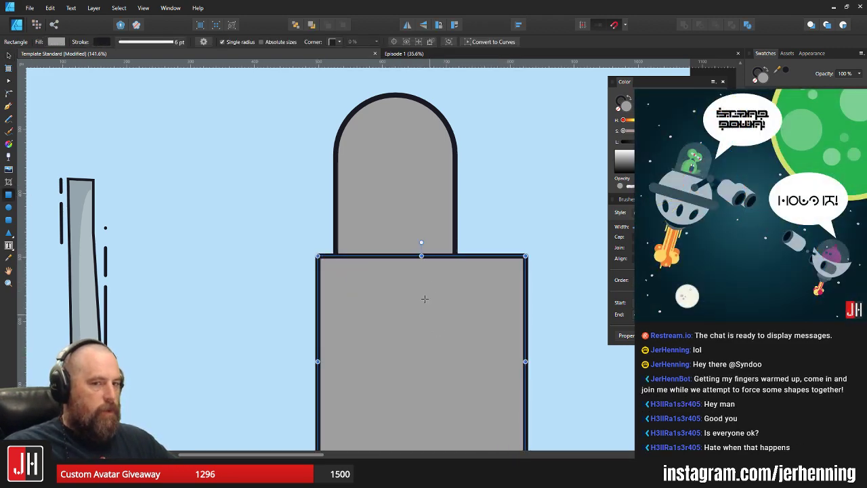
key(v)
scroll(441, 246, down, 2)
shift+click(440, 187)
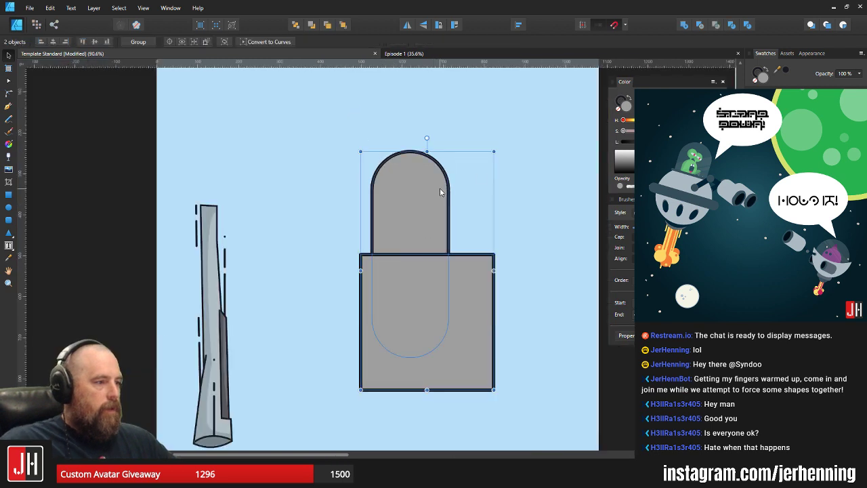
click(701, 27)
scroll(447, 243, up, 2)
click(502, 209)
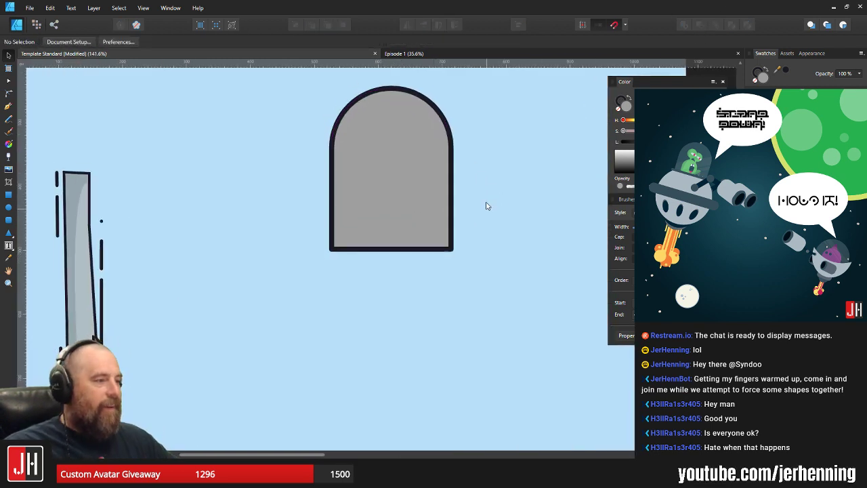
Duplicate the rounded half below the original, flip it vertically and nudge it down to leave a gap
click(398, 189)
drag(401, 187, 400, 347)
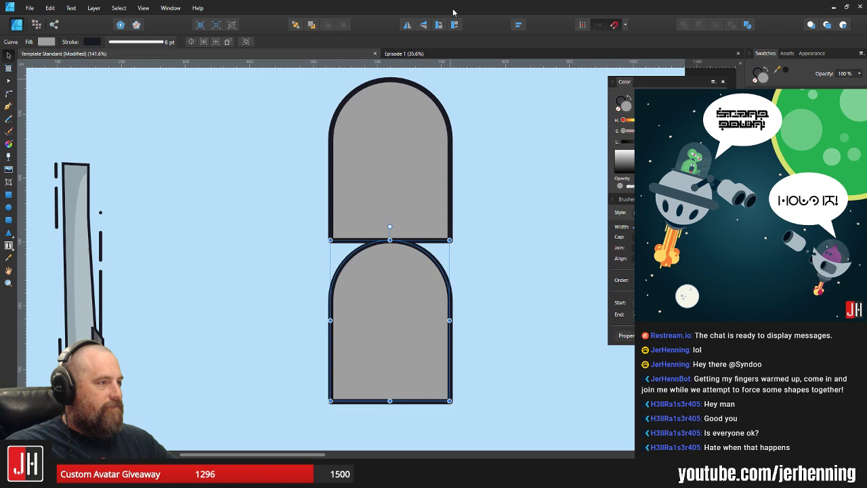
click(420, 28)
key(shift+Down)
key(shift+Down)
key(shift+Down)
key(shift+Down)
key(shift+Down)
key(shift+Down)
key(shift+Down)
click(504, 257)
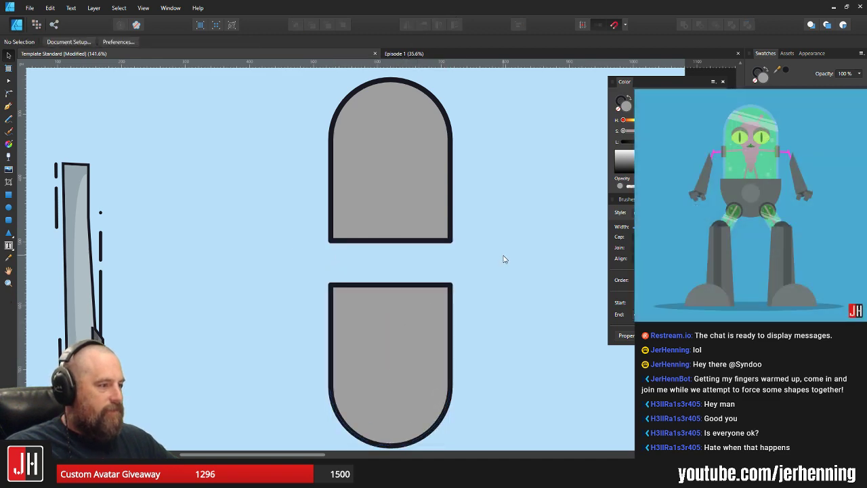
Draw a slightly narrower rectangle bridging the gap between the two rounded halves and send it to the back
click(8, 195)
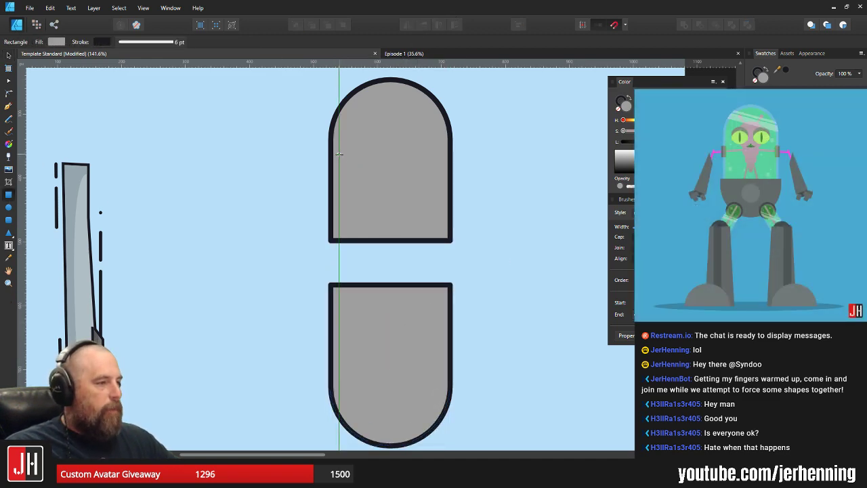
drag(339, 154, 441, 370)
key(ctrl+shift+bracketleft)
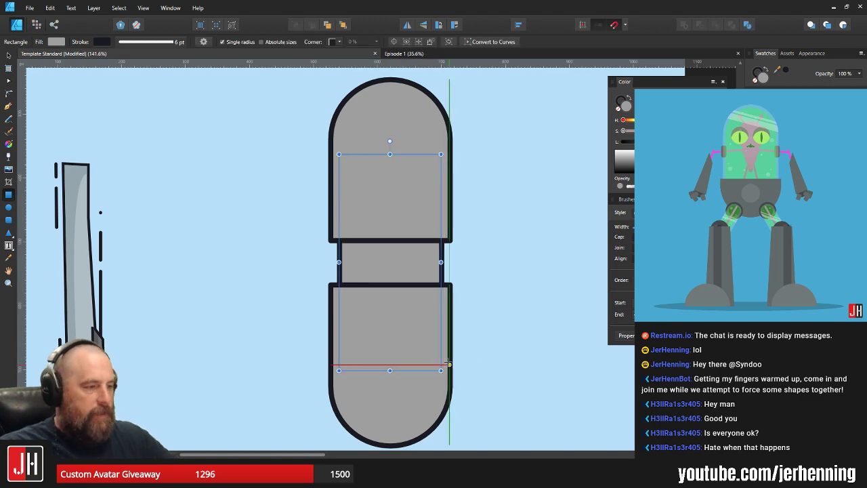
key(v)
mouse_move(385, 256)
mouse_down()
mouse_move(384, 267)
mouse_move(389, 233)
mouse_move(388, 240)
mouse_up()
scroll(388, 259, down, 4)
scroll(398, 253, up, 3)
scroll(383, 254, up, 3)
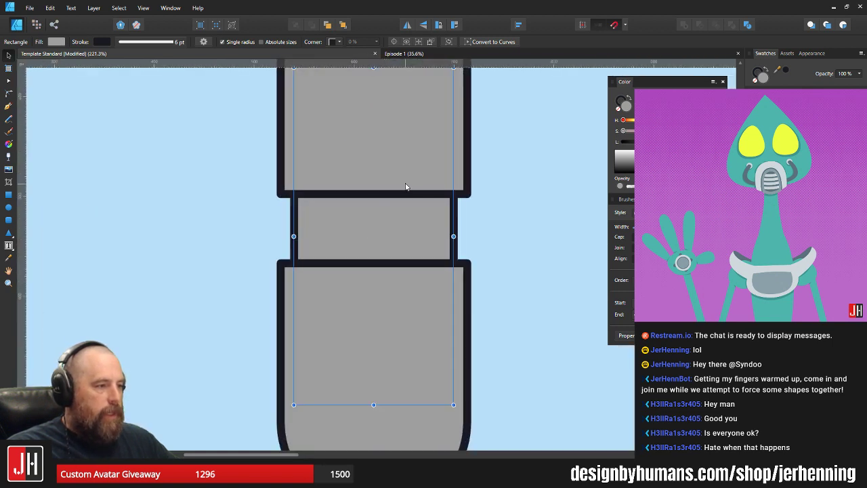
Move both rounded halves together slightly so their gap is centred on the connecting rectangle
click(407, 186)
shift+click(398, 298)
drag(400, 292, 402, 298)
scroll(410, 296, down, 4)
click(471, 283)
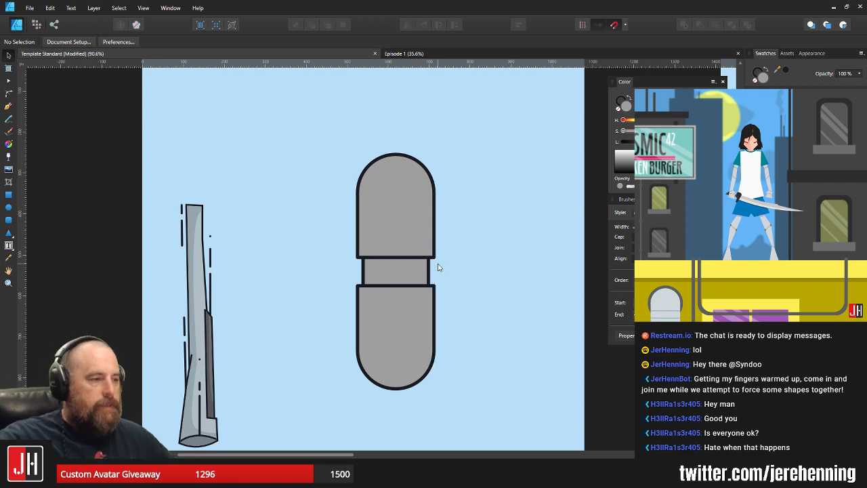
Enlarge the connecting rectangle slightly from its centre so its sides sit closer to the halves' outer edges
scroll(422, 246, up, 3)
scroll(429, 246, down, 2)
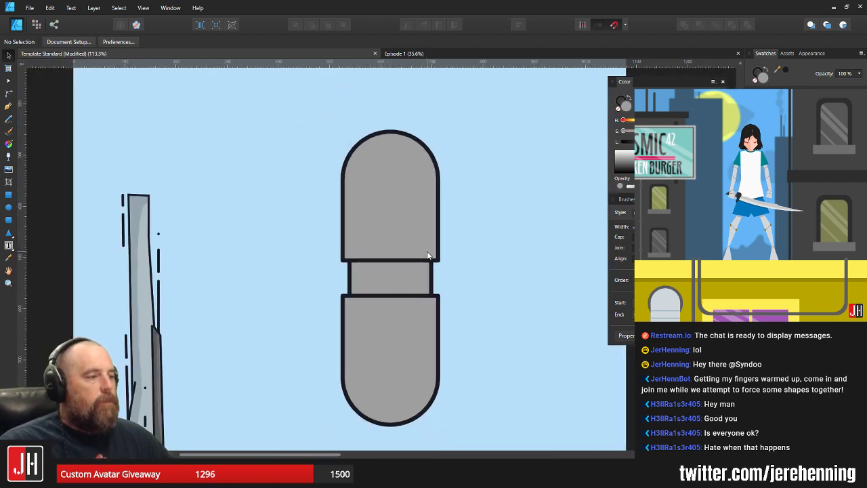
scroll(397, 282, up, 2)
click(404, 274)
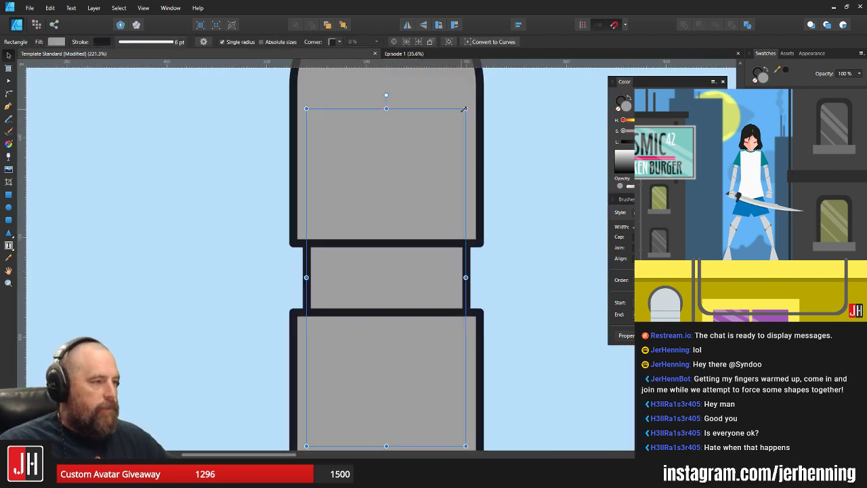
drag(465, 108, 468, 106)
click(498, 180)
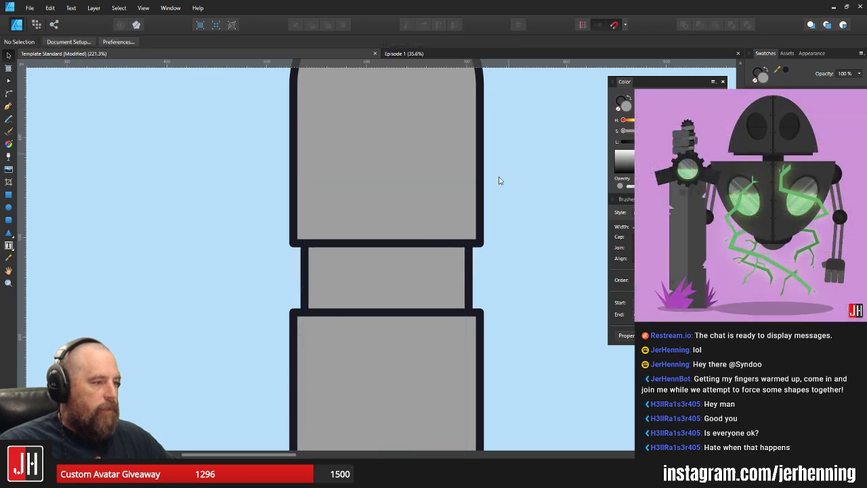
Reduce the connecting rectangle's width and height slightly between the two rounded halves
scroll(470, 209, down, 3)
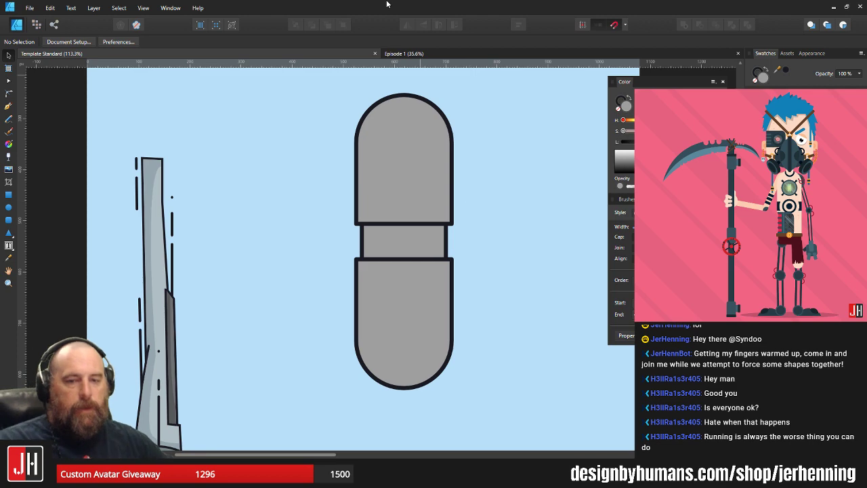
click(433, 213)
scroll(443, 176, up, 3)
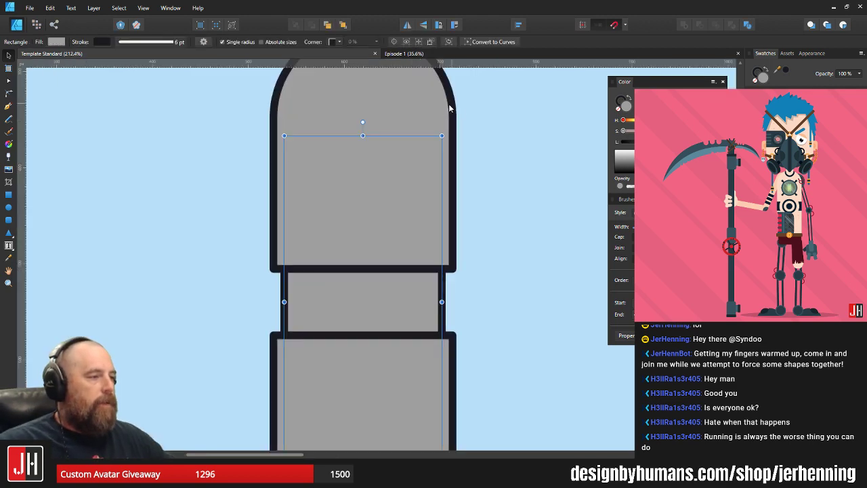
mouse_move(441, 135)
mouse_down()
mouse_move(448, 121)
mouse_move(441, 137)
mouse_up()
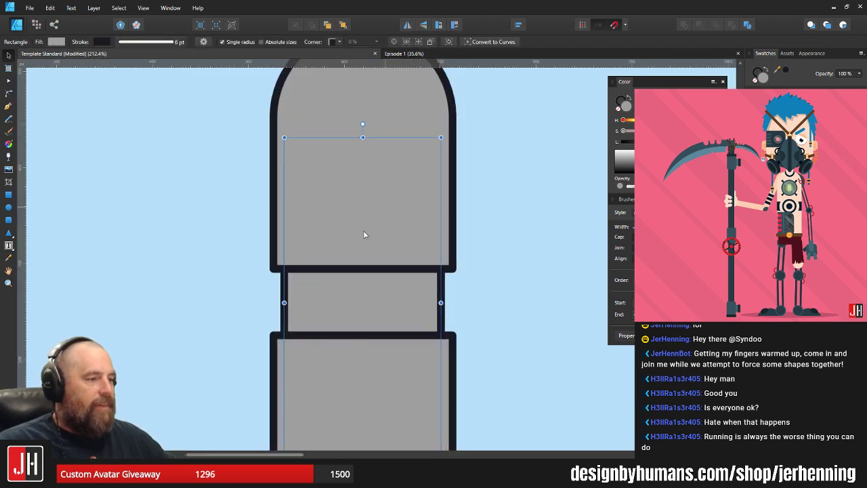
mouse_move(364, 231)
mouse_down()
mouse_move(366, 216)
mouse_move(365, 226)
mouse_up()
scroll(434, 249, down, 4)
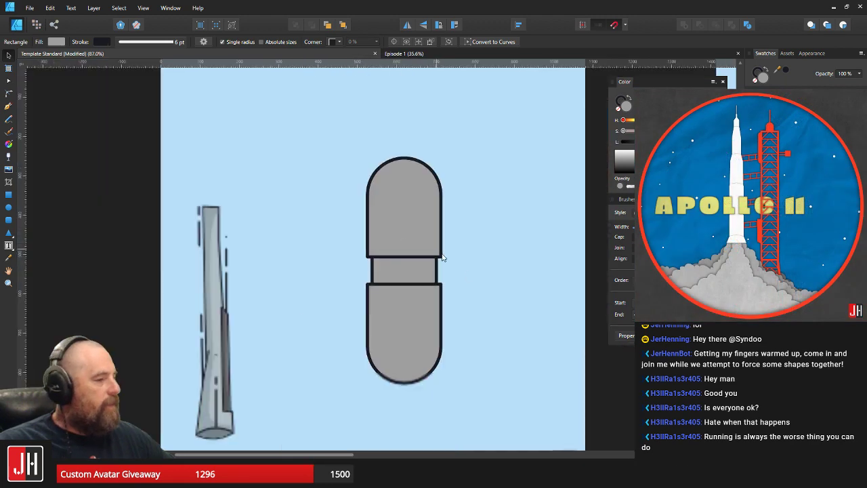
click(454, 268)
Fill both rounded halves and the connecting rectangle with the light blue-grey sampled from the reference pole
drag(441, 282, 403, 249)
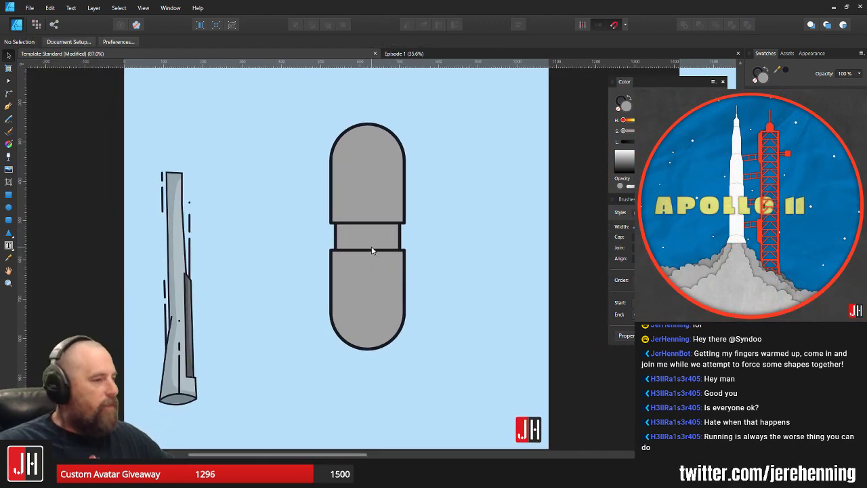
scroll(371, 250, up, 2)
click(370, 235)
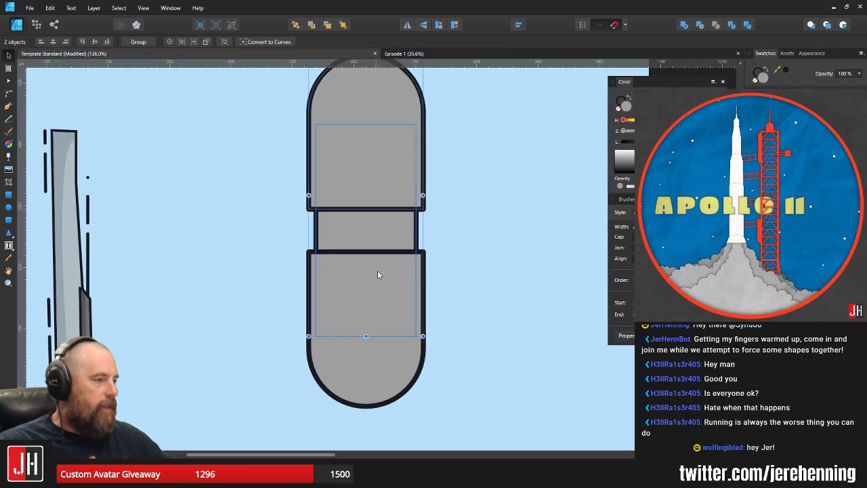
scroll(373, 292, down, 2)
scroll(370, 286, left, 1)
key(i)
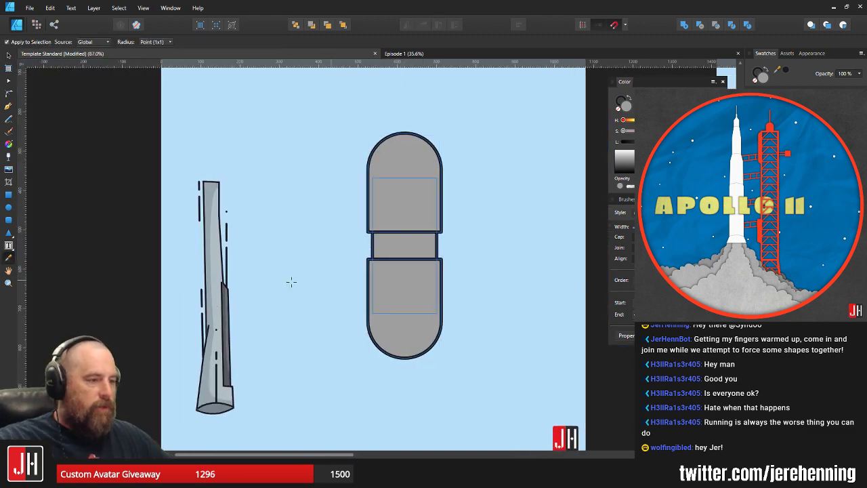
scroll(209, 320, up, 1)
click(210, 319)
key(v)
click(387, 229)
drag(379, 234, 325, 257)
scroll(384, 217, up, 1)
scroll(383, 222, down, 3)
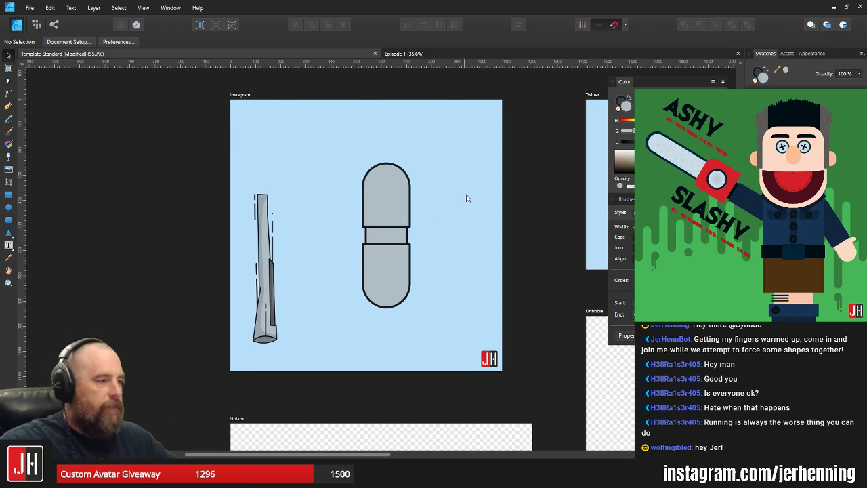
Compare the recoloured capsule with the panel and pole drawing on Page 2 of the Episode 1 document
scroll(382, 242, up, 3)
scroll(422, 207, up, 1)
scroll(492, 206, down, 3)
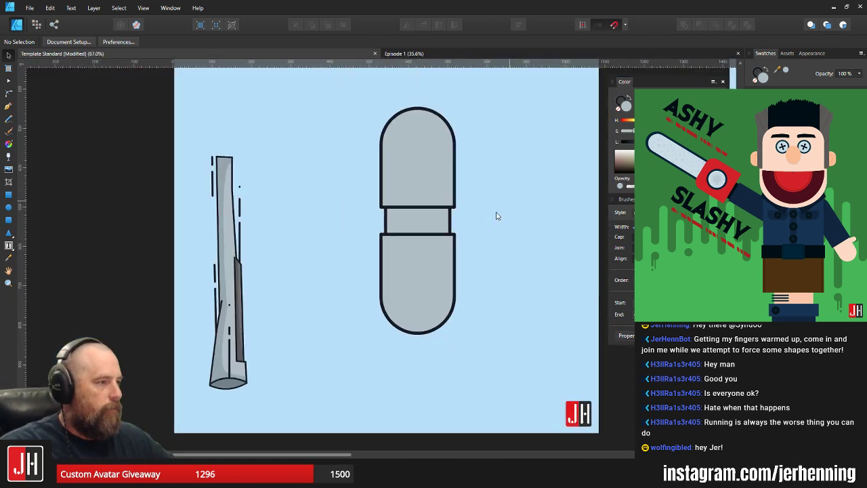
drag(496, 214, 473, 214)
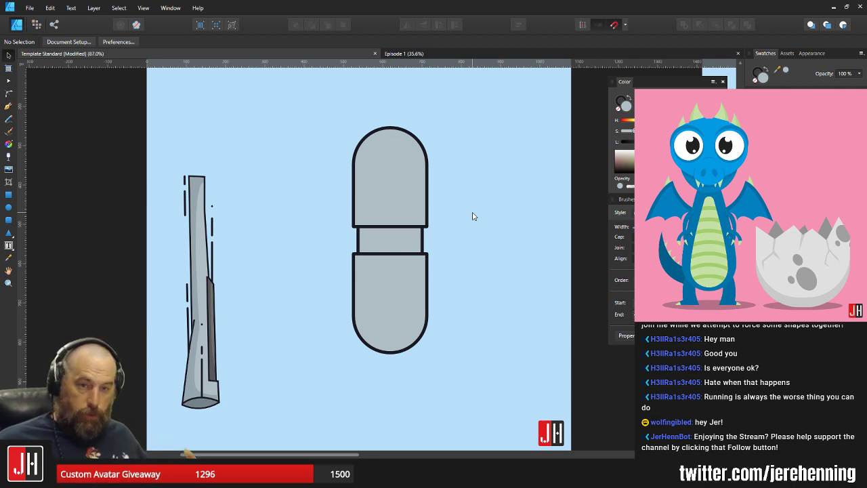
click(404, 54)
scroll(394, 131, down, 2)
scroll(300, 224, up, 2)
scroll(341, 225, up, 3)
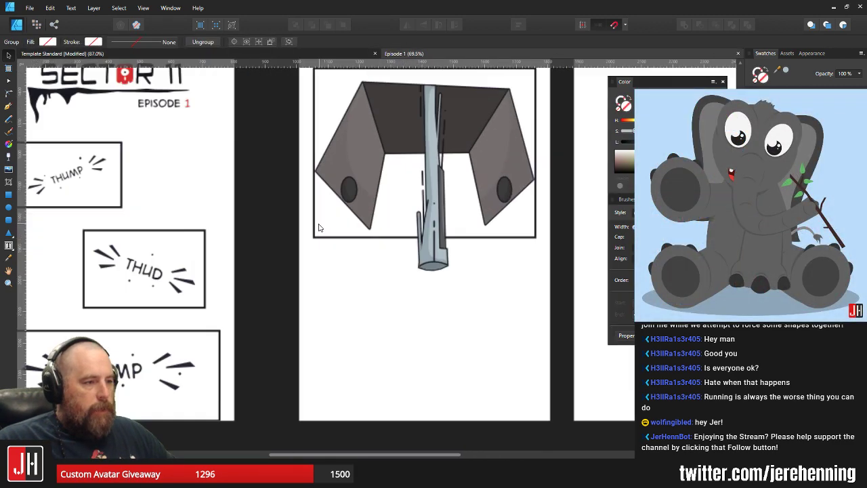
scroll(197, 196, down, 1)
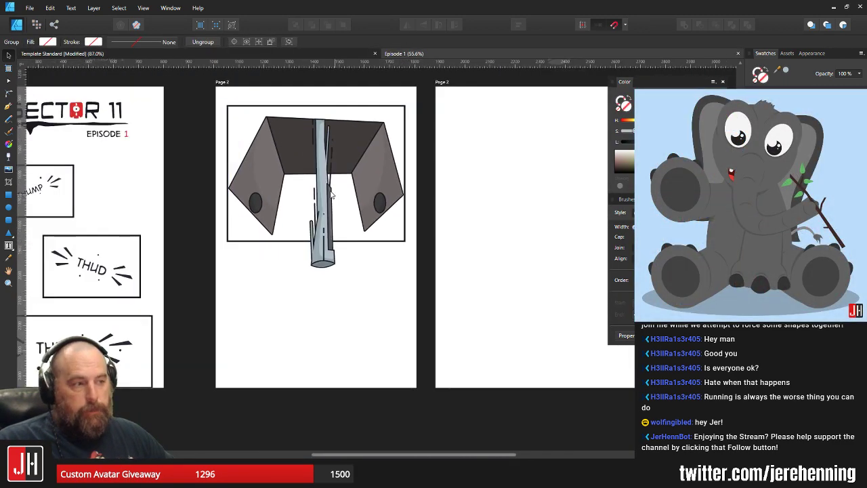
scroll(341, 285, up, 5)
scroll(340, 285, down, 2)
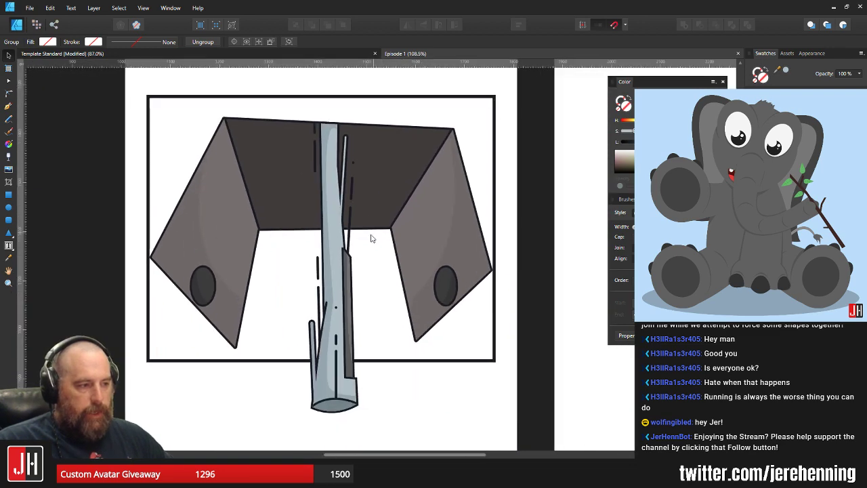
click(322, 58)
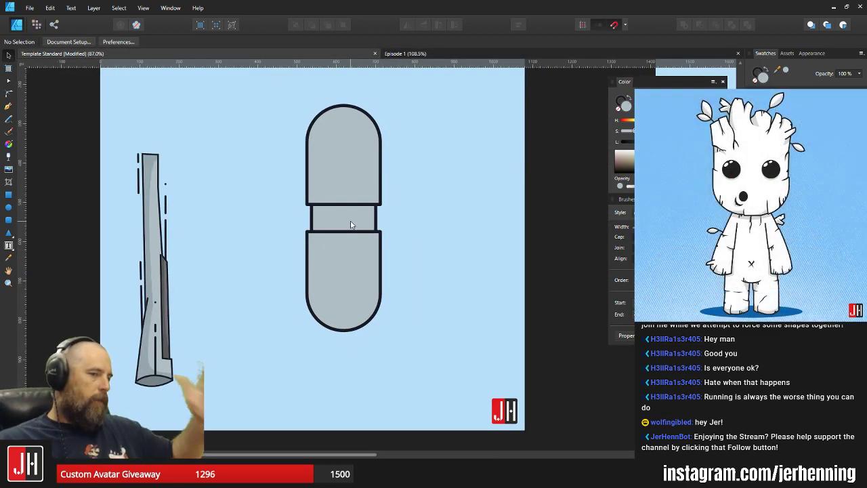
Draw a narrow upright rounded rectangle between the pole and the capsule, with its corners fully rounded to 50 %
scroll(366, 242, up, 1)
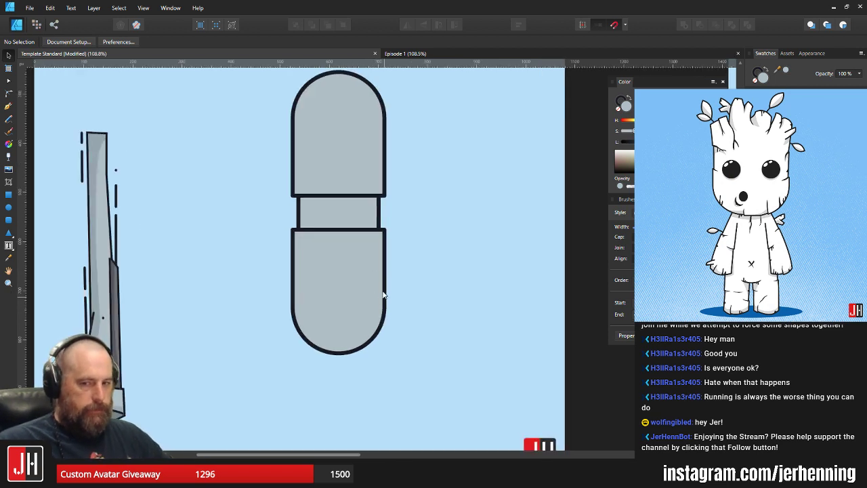
scroll(377, 308, down, 2)
scroll(366, 313, down, 1)
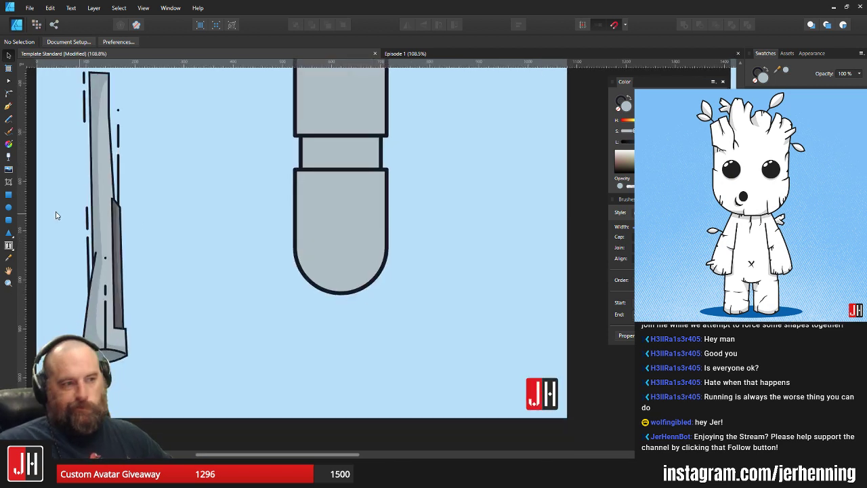
key(m)
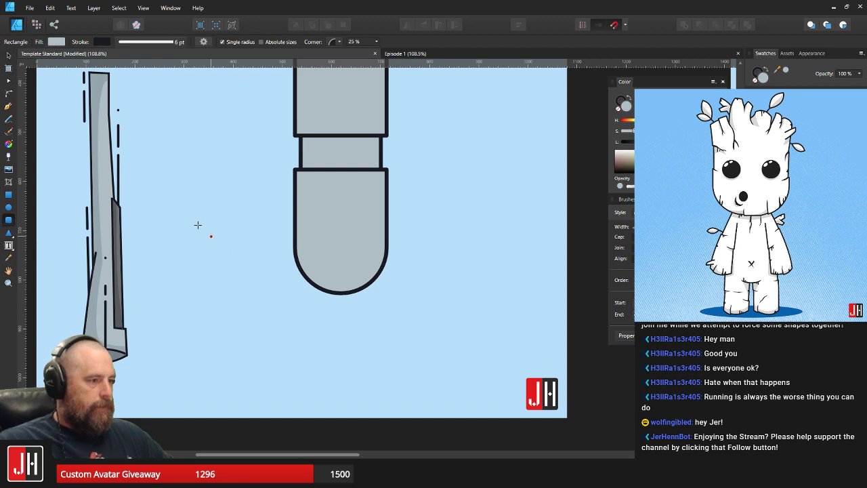
mouse_move(197, 224)
mouse_down()
mouse_move(240, 321)
mouse_move(240, 354)
mouse_up()
scroll(186, 232, up, 3)
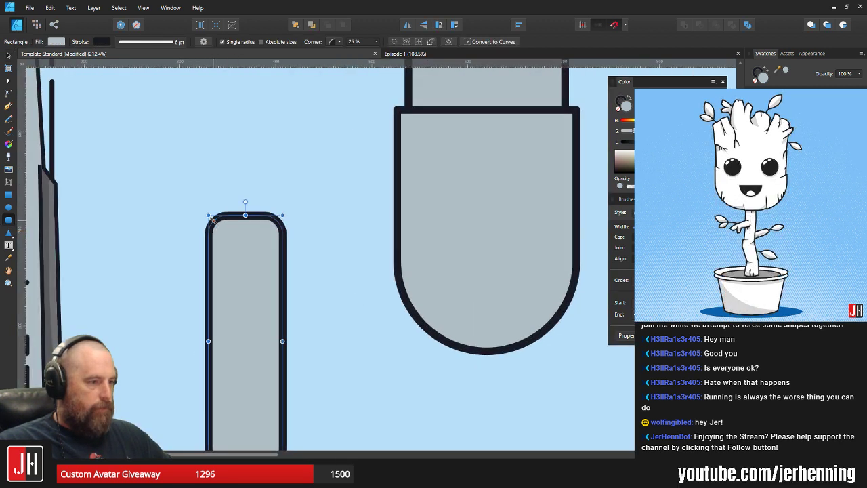
drag(214, 223, 292, 249)
drag(283, 214, 250, 267)
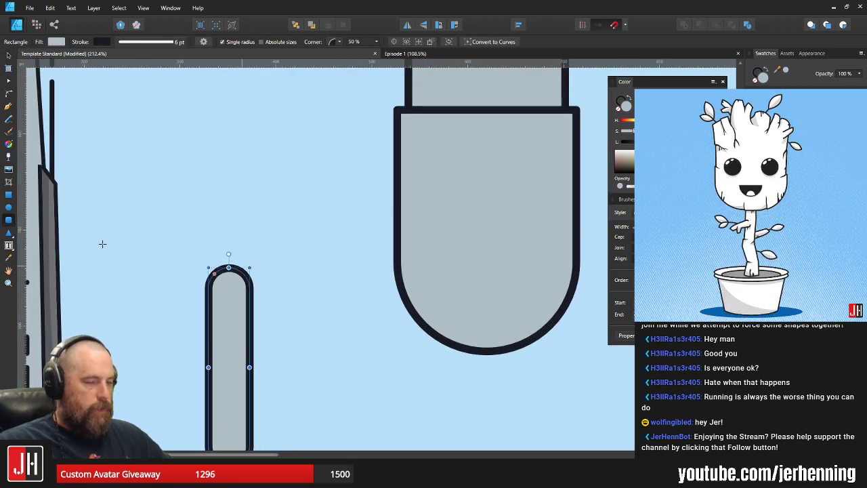
drag(198, 317, 267, 235)
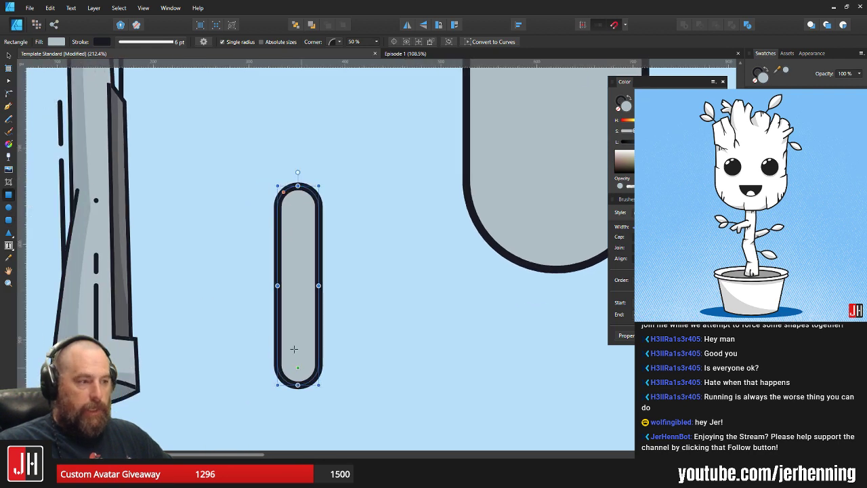
Subtract a rectangle from the narrow shape's lower half, then shorten the remaining arched piece by raising its flat end
drag(258, 285, 361, 434)
key(v)
shift+click(303, 261)
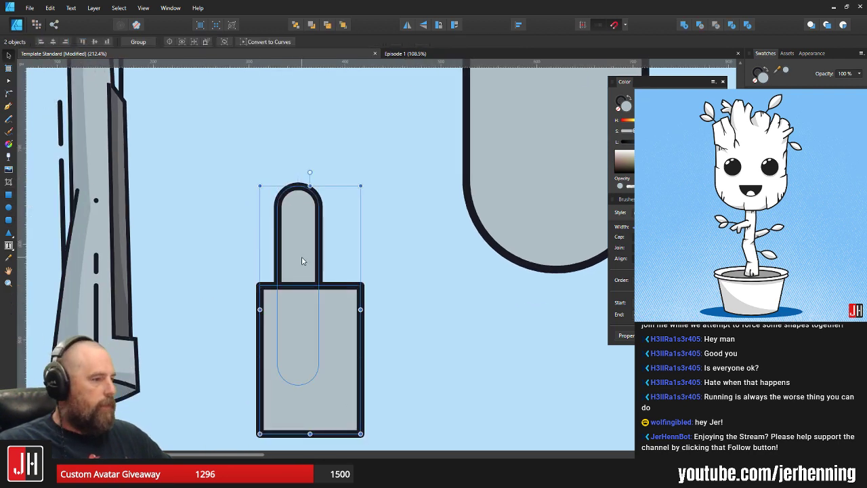
click(700, 26)
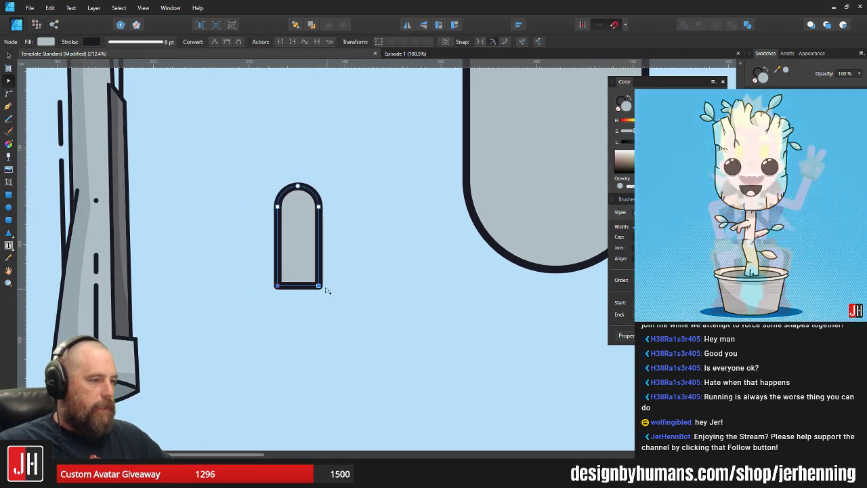
key(a)
key(v)
scroll(341, 201, right, 3)
scroll(341, 201, up, 1)
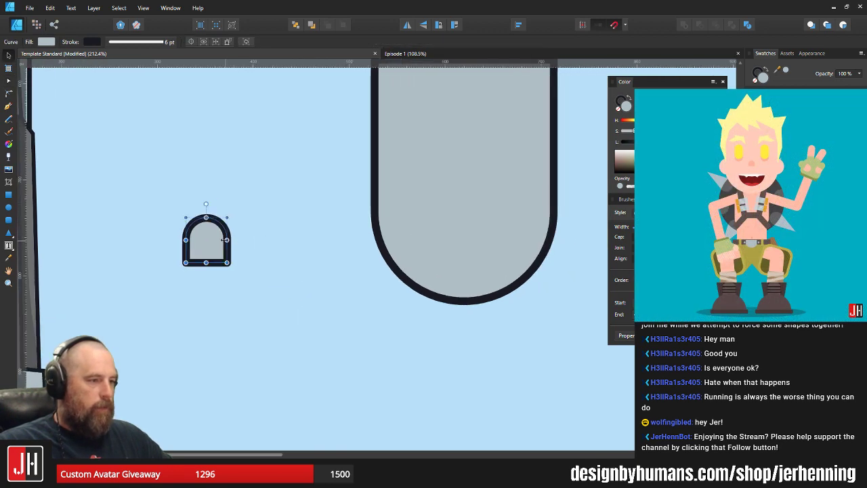
Place the small arched piece centred over the capsule's lower tip and save the document
drag(218, 248, 473, 307)
click(509, 323)
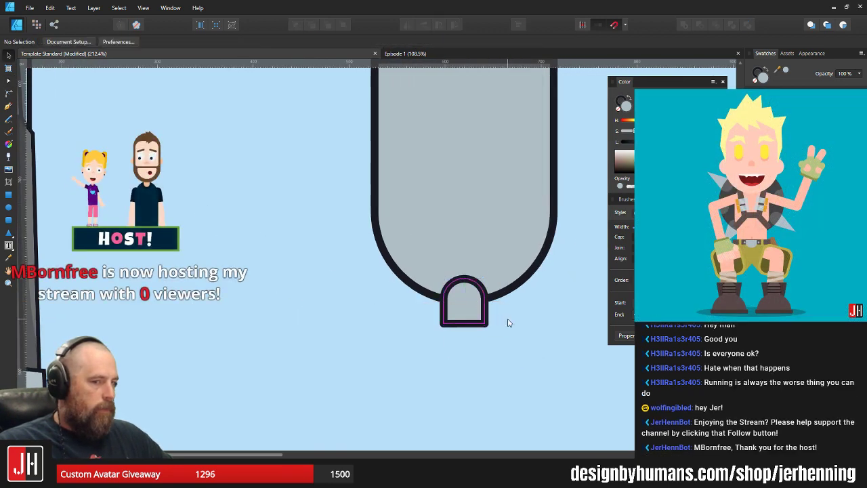
key(ctrl+s)
scroll(499, 339, down, 4)
drag(502, 336, 471, 332)
scroll(471, 332, up, 4)
scroll(471, 332, right, 1)
scroll(470, 332, up, 1)
Delete the small arched piece from the capsule's lower tip
click(403, 315)
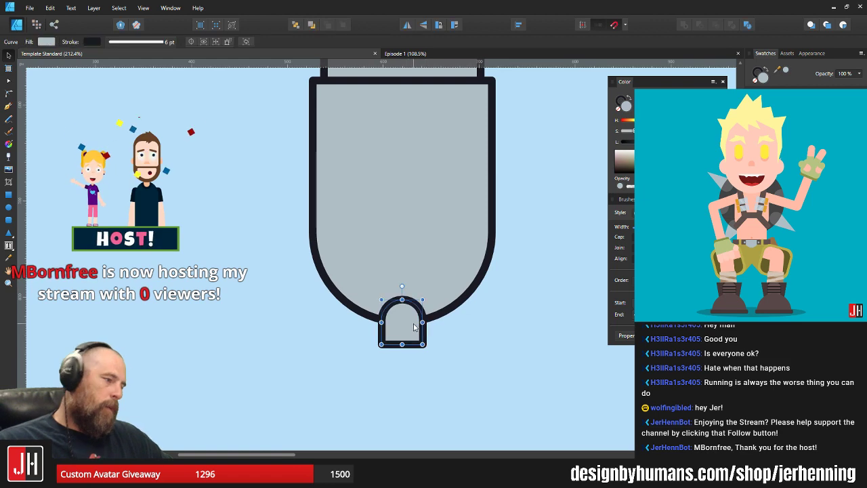
key(Delete)
scroll(278, 225, down, 5)
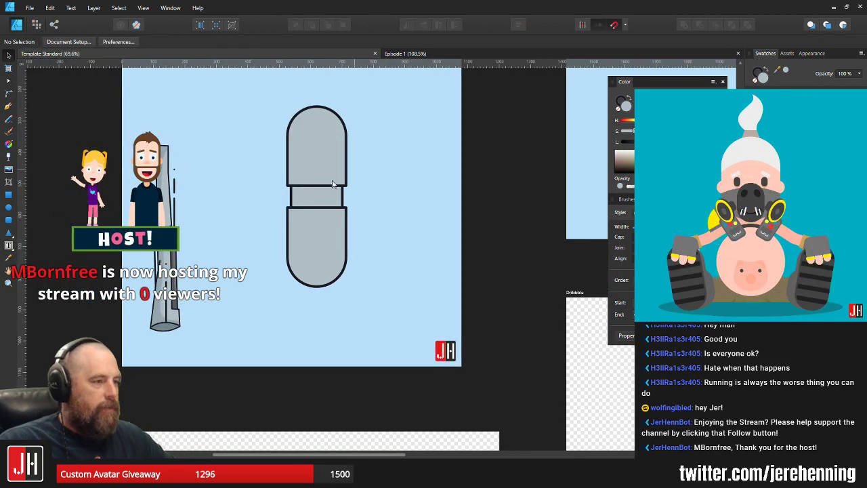
Narrow the gap between the two rounded halves slightly, keeping them aligned with the connecting rectangle
scroll(315, 198, up, 3)
click(322, 246)
drag(311, 221, 359, 319)
click(366, 289)
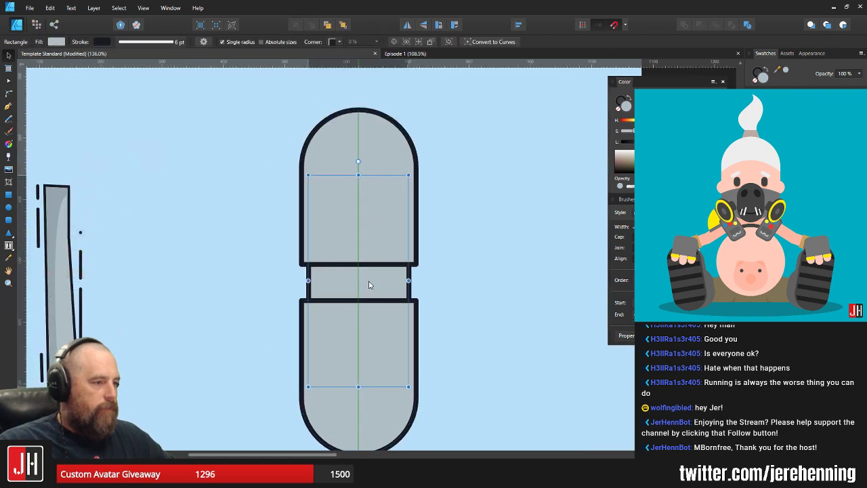
click(451, 286)
scroll(433, 292, down, 3)
drag(433, 293, 426, 279)
Draw a small outlined circle horizontally centred on the capsule's upper half
scroll(405, 254, up, 1)
scroll(394, 245, up, 2)
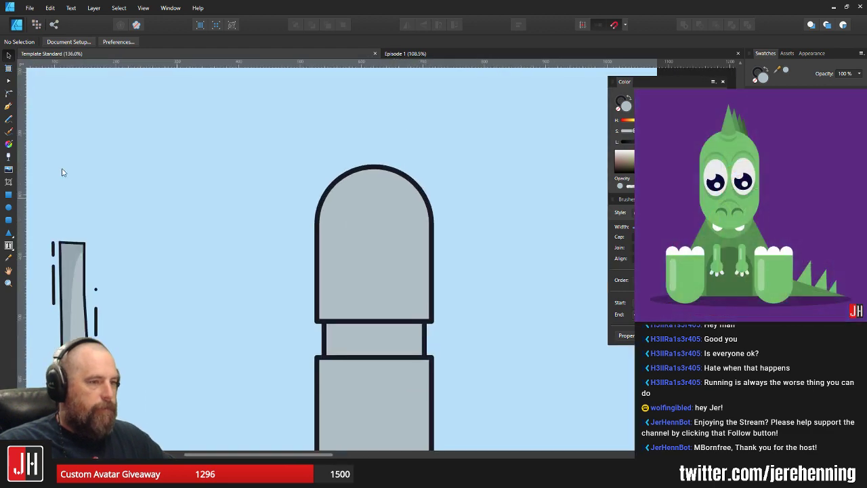
click(9, 209)
scroll(305, 207, up, 1)
drag(305, 205, 368, 231)
scroll(334, 246, up, 4)
scroll(368, 230, down, 3)
key(v)
click(518, 259)
Reduce the outline of all four capsule shapes to 4 pt
click(458, 255)
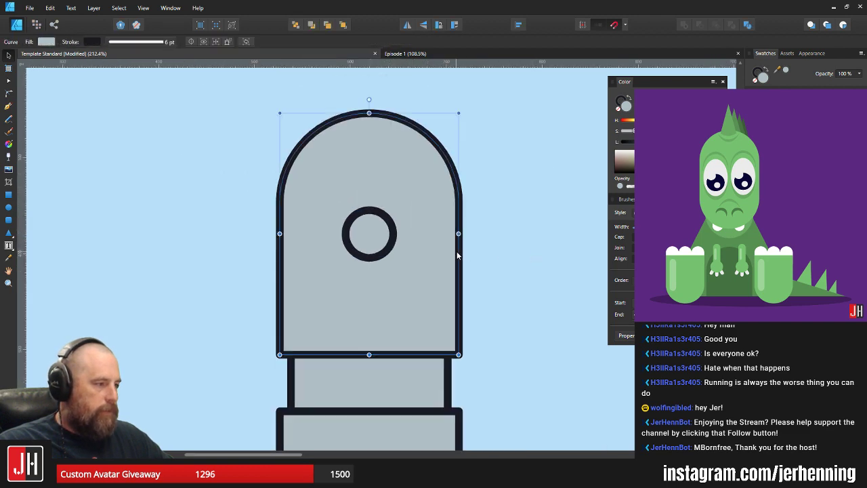
scroll(443, 237, down, 5)
drag(332, 128, 515, 438)
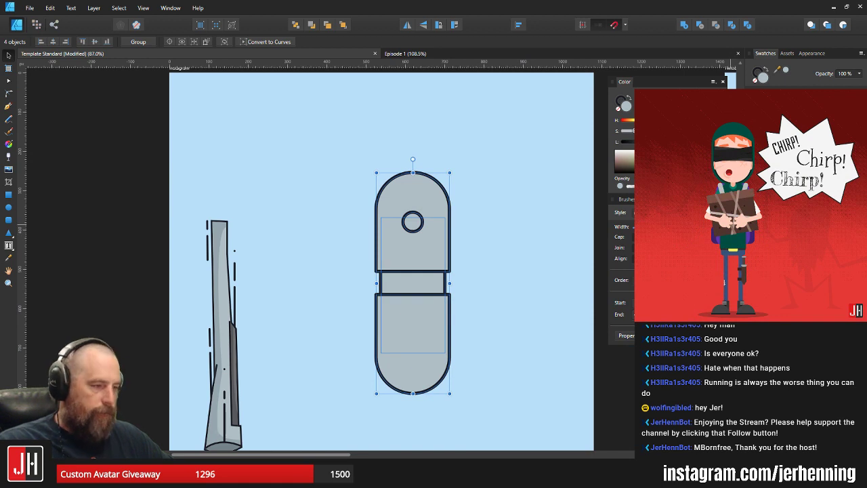
click(491, 266)
Move the circle up slightly within the upper half, keeping it horizontally centred
scroll(406, 264, up, 4)
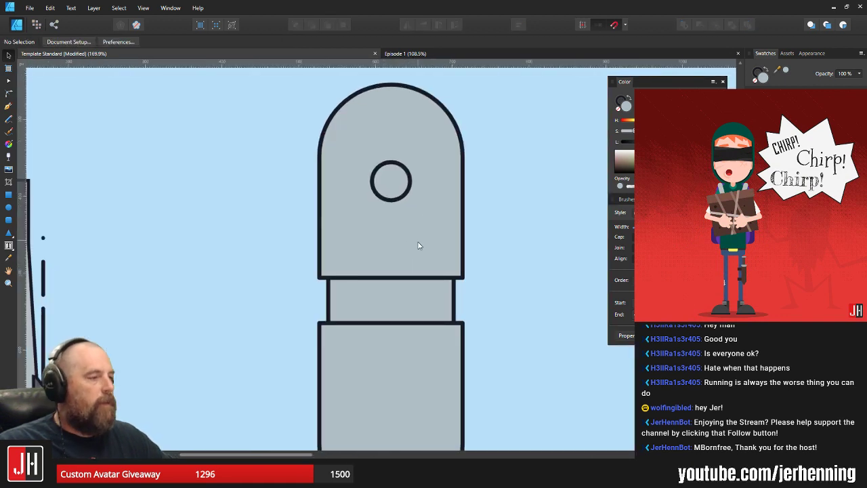
drag(397, 189, 397, 182)
click(482, 192)
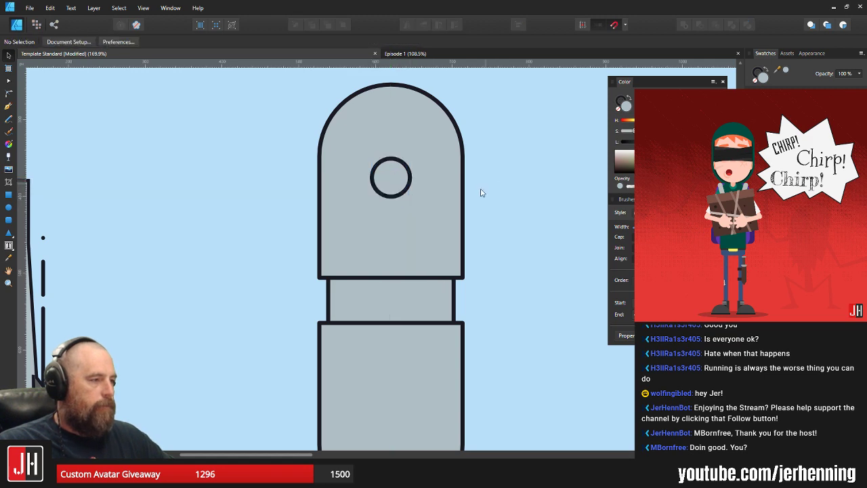
scroll(481, 207, down, 3)
Add two narrower oval copies of the circle near the upper half's left edge, with the outer one sent to the back
scroll(480, 207, up, 6)
click(446, 195)
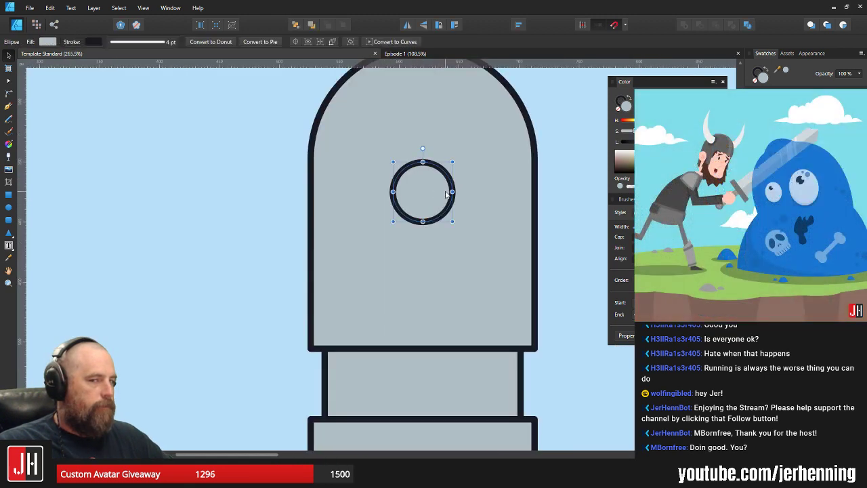
drag(444, 194, 288, 210)
scroll(386, 194, up, 2)
key(ctrl+z)
key(ctrl+shift+bracketleft)
scroll(288, 211, down, 7)
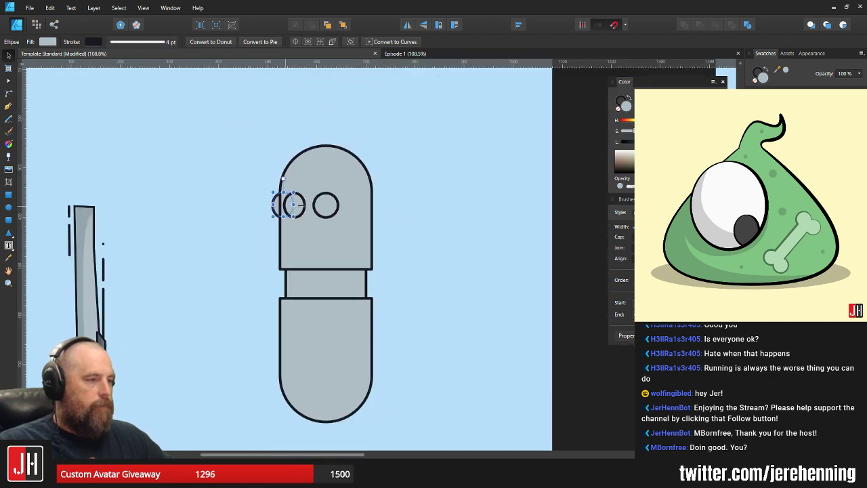
Duplicate the inner oval to the opposite side of the central circle, mirroring its spacing
click(271, 187)
scroll(272, 186, up, 4)
click(325, 226)
drag(325, 226, 467, 239)
shift+click(350, 242)
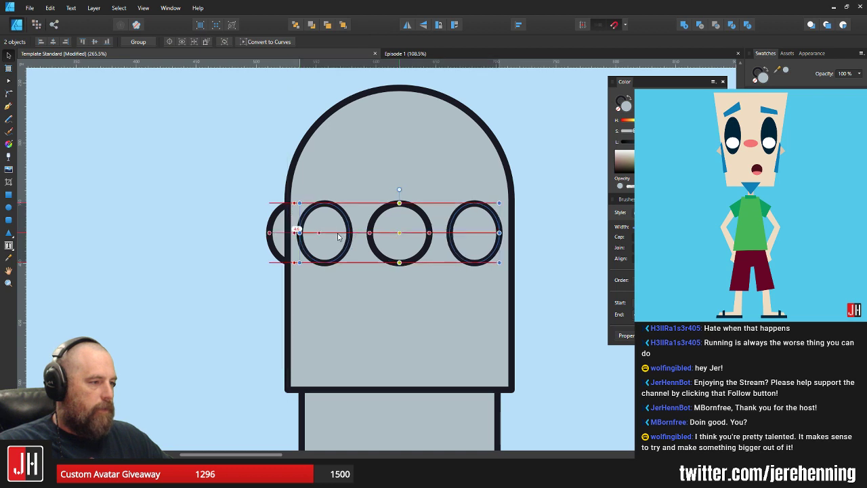
scroll(359, 240, down, 3)
scroll(364, 232, up, 3)
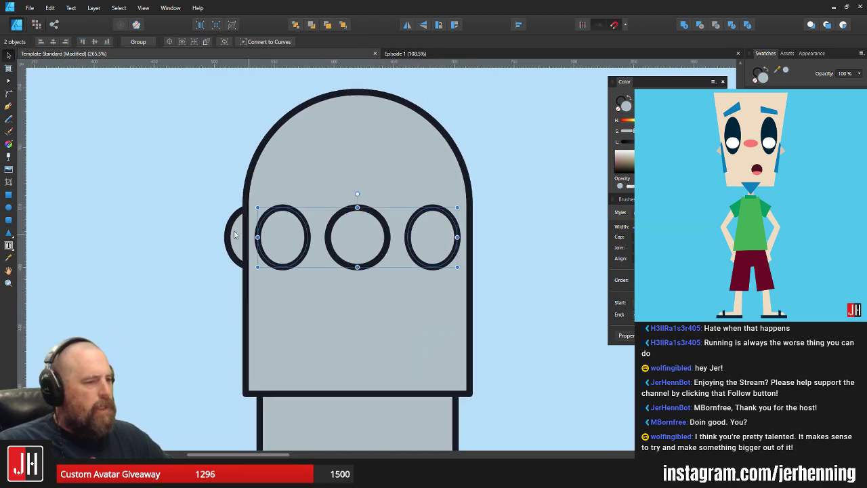
Duplicate the partly hidden outer oval to the upper half's right edge, behind the capsule and symmetrical about its centre
click(234, 235)
drag(234, 235, 449, 236)
shift+click(245, 240)
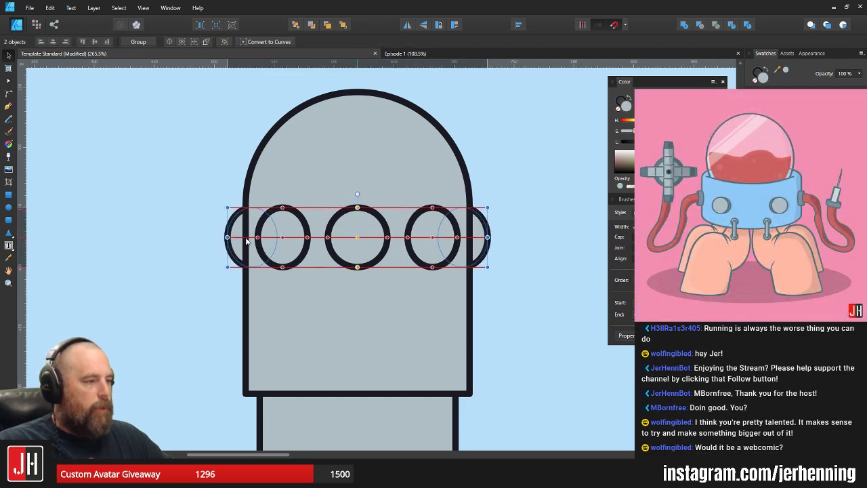
drag(246, 240, 246, 240)
click(234, 167)
scroll(278, 187, down, 5)
drag(321, 227, 369, 228)
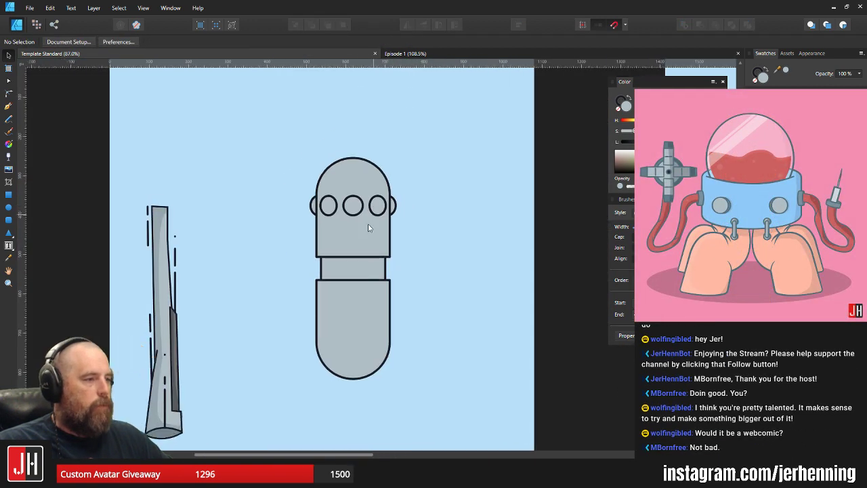
scroll(368, 228, up, 3)
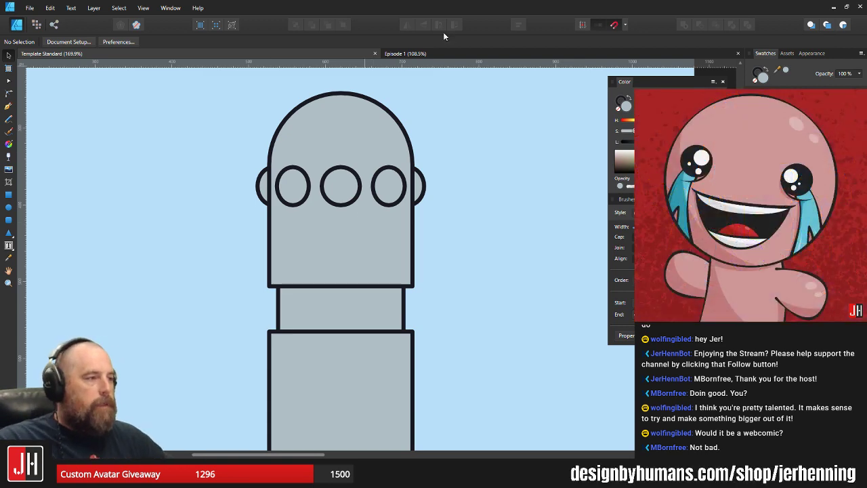
Examine the colours and shading of the Page 2 panel artwork in the Episode 1 document, and return to Template Standard
click(433, 53)
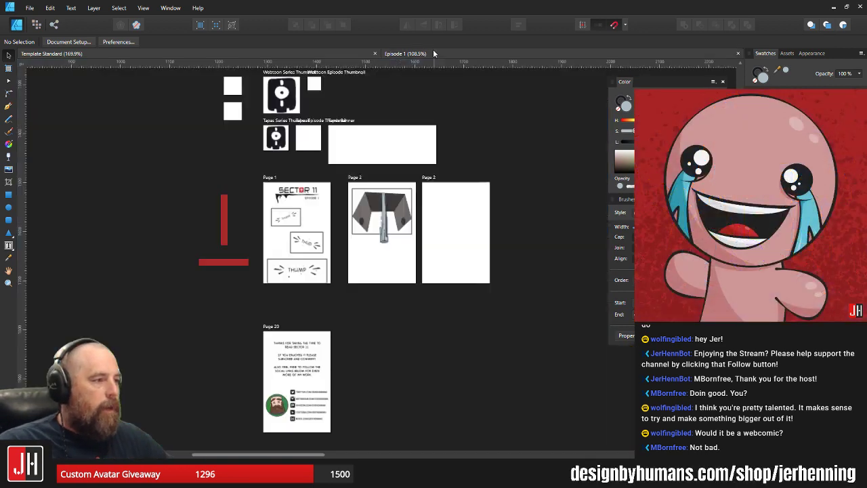
scroll(454, 204, down, 3)
scroll(447, 220, up, 1)
drag(445, 230, 456, 196)
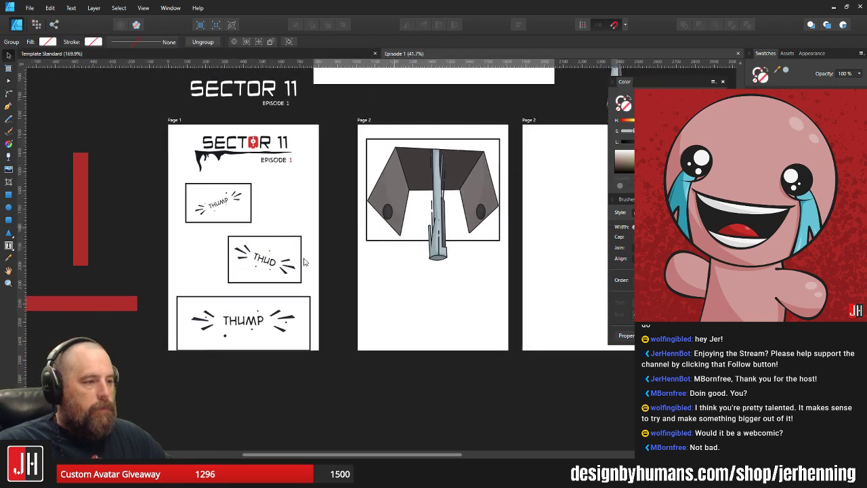
scroll(305, 259, up, 4)
drag(170, 181, 418, 234)
drag(583, 221, 553, 361)
drag(530, 304, 185, 169)
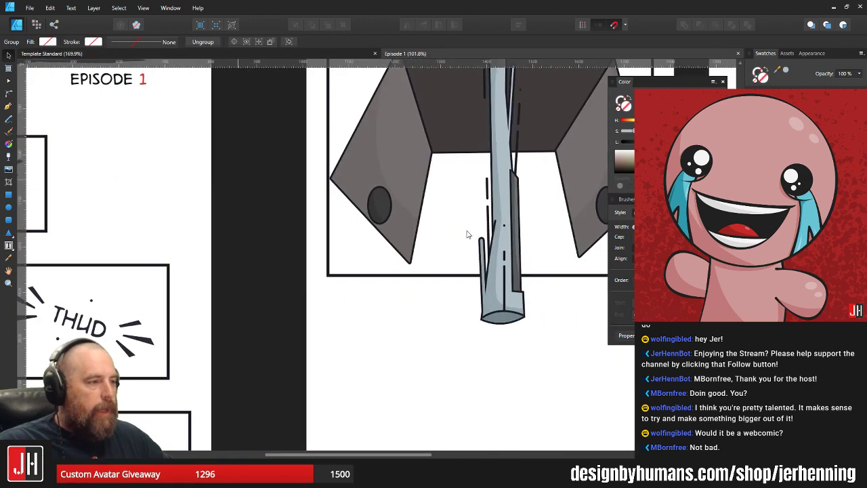
scroll(581, 190, up, 1)
drag(582, 190, 492, 264)
scroll(491, 265, down, 3)
scroll(465, 271, up, 3)
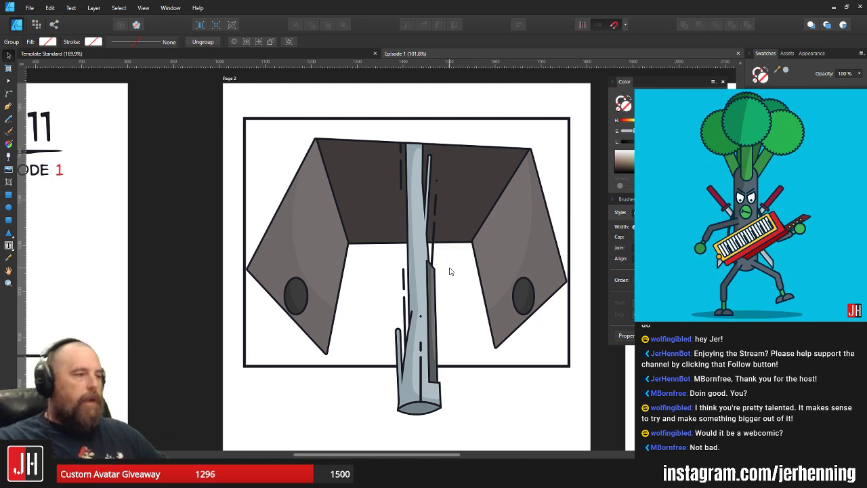
click(344, 57)
drag(425, 202, 378, 224)
scroll(413, 189, down, 4)
scroll(404, 216, up, 1)
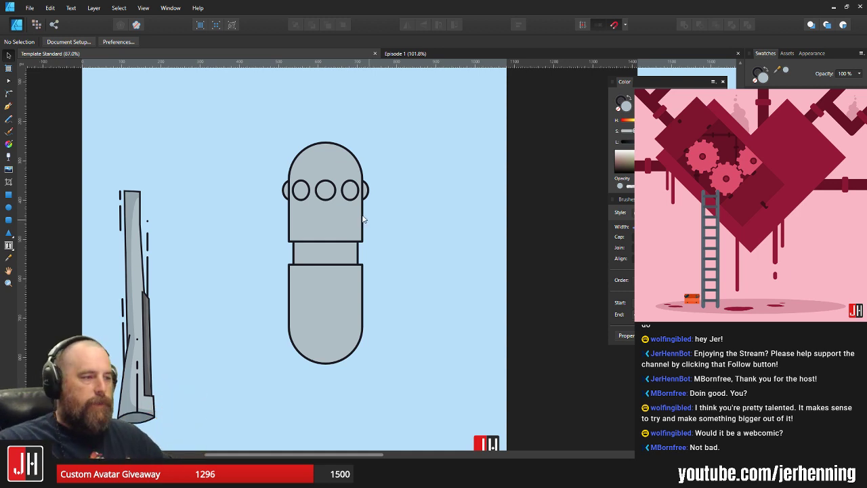
Duplicate the whole capsule object to the right of the original and remove the outlines from the copy
scroll(362, 226, up, 3)
scroll(246, 157, down, 3)
drag(177, 70, 374, 357)
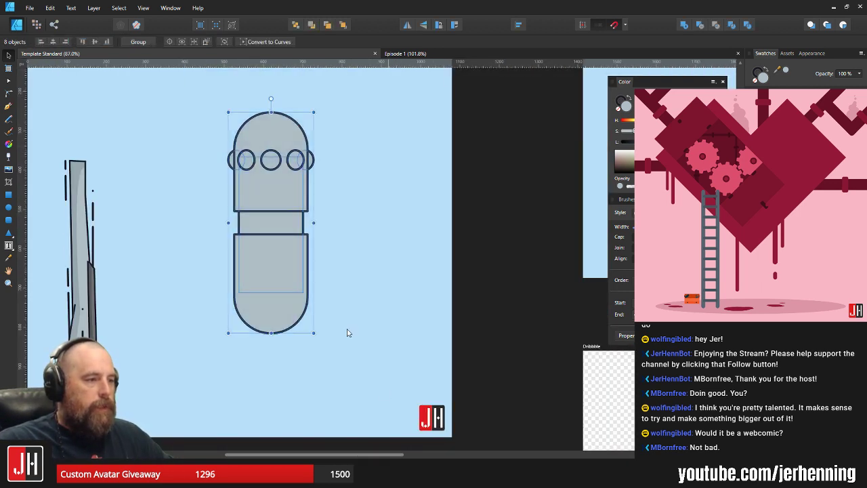
alt+drag(266, 216, 388, 216)
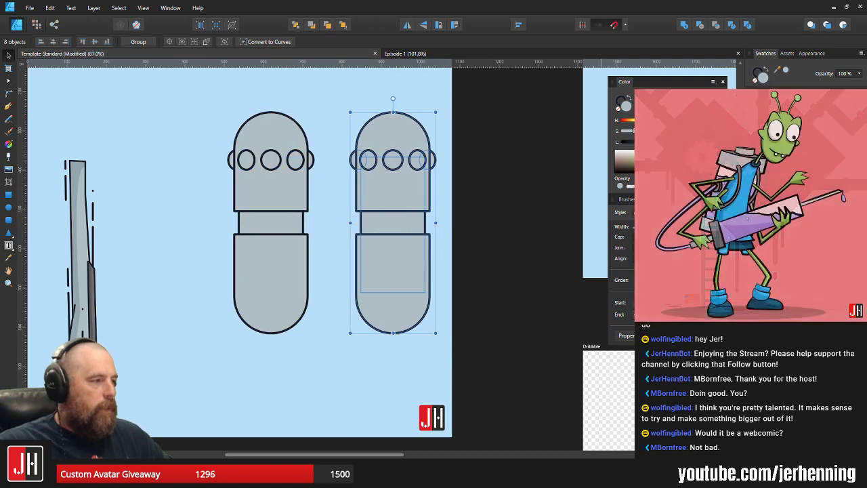
click(619, 110)
click(507, 161)
Darken the blue-grey fill of the copy's upper and lower halves, leaving its middle band lighter
scroll(428, 190, up, 2)
click(404, 206)
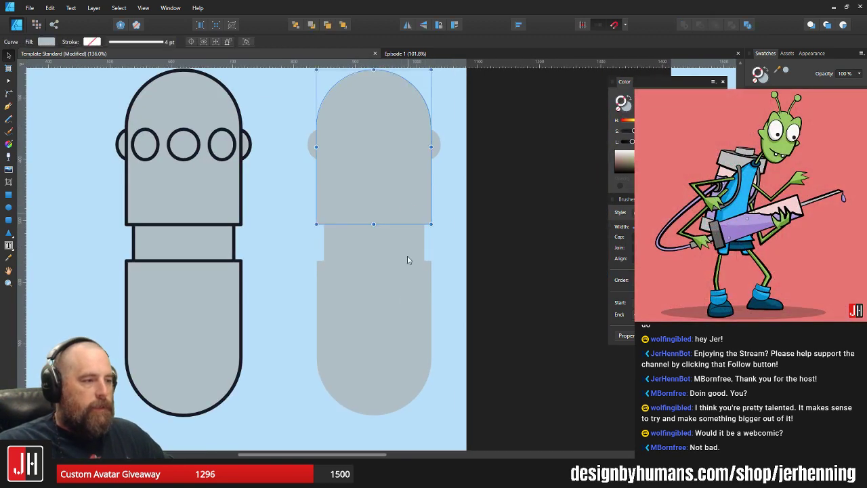
shift+click(408, 261)
drag(633, 143, 673, 142)
key(ctrl+z)
click(628, 107)
click(526, 193)
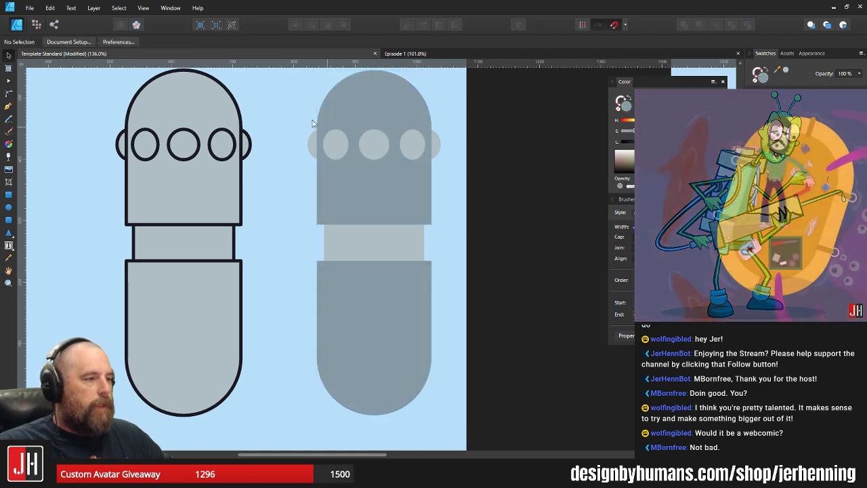
Fill the copy's five circles with the halves' sampled colour, darkened to a deeper blue-grey
drag(286, 107, 468, 191)
key(i)
click(394, 116)
key(v)
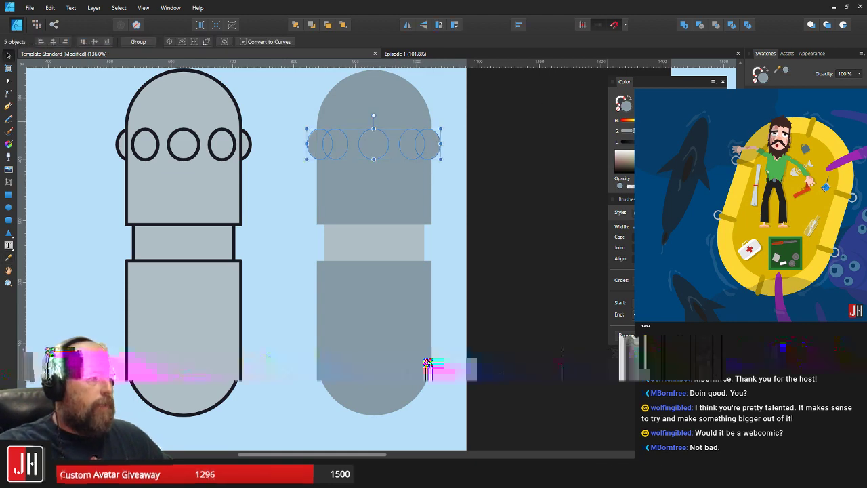
drag(673, 142, 666, 143)
click(467, 199)
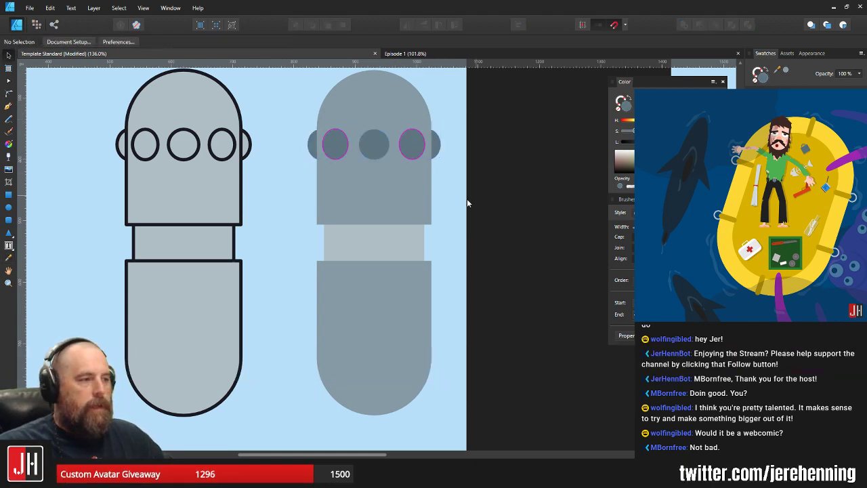
Give the five circles on the outlined original capsule a darker blue-grey fill than its body
scroll(467, 199, down, 5)
scroll(458, 204, up, 4)
drag(487, 172, 480, 213)
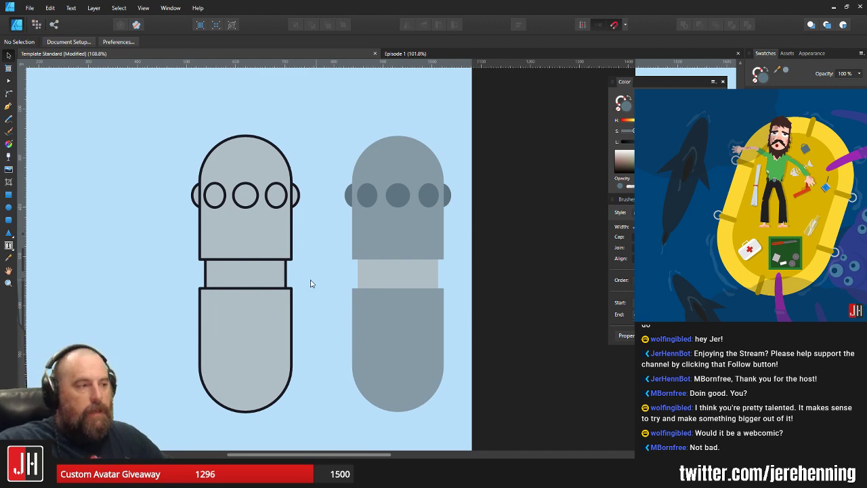
scroll(247, 225, up, 3)
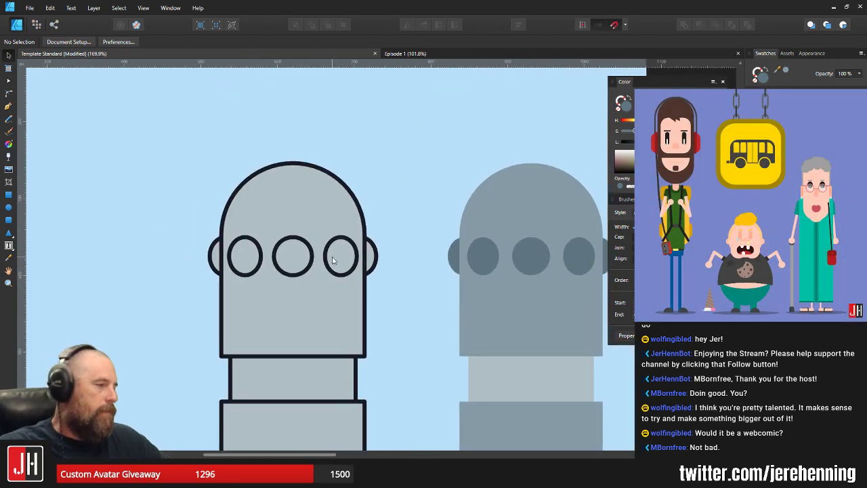
scroll(333, 260, up, 1)
drag(142, 240, 381, 305)
scroll(239, 281, up, 1)
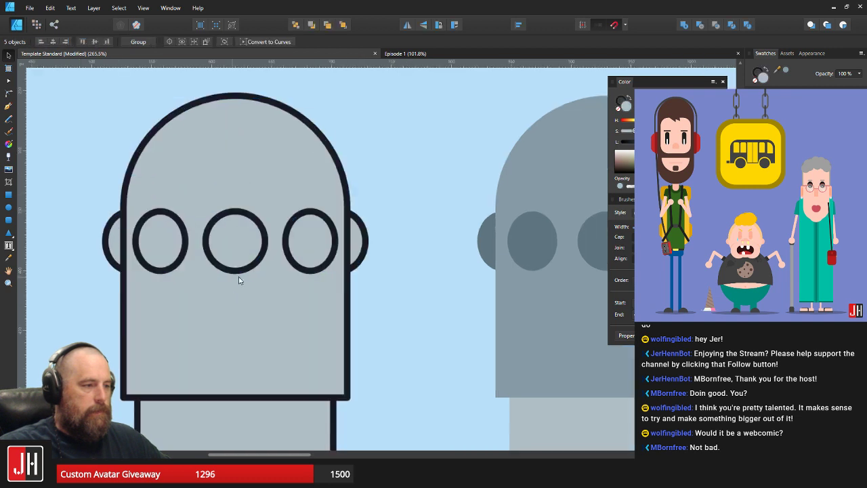
key(v)
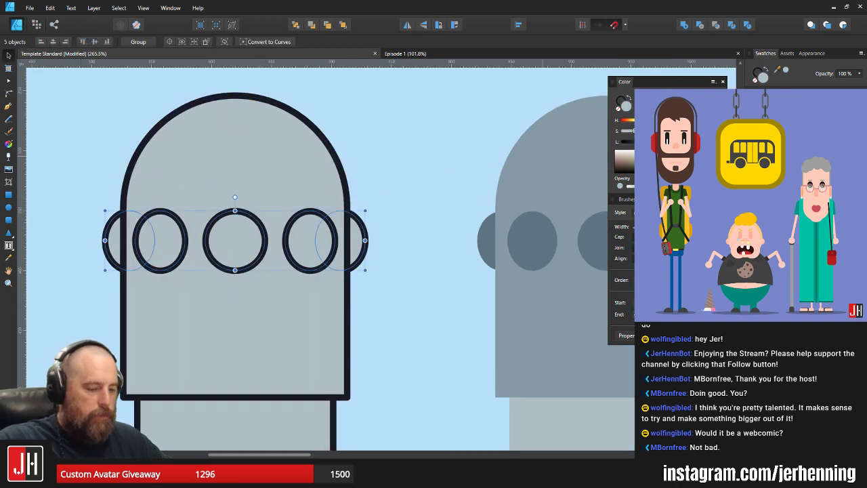
drag(676, 141, 673, 141)
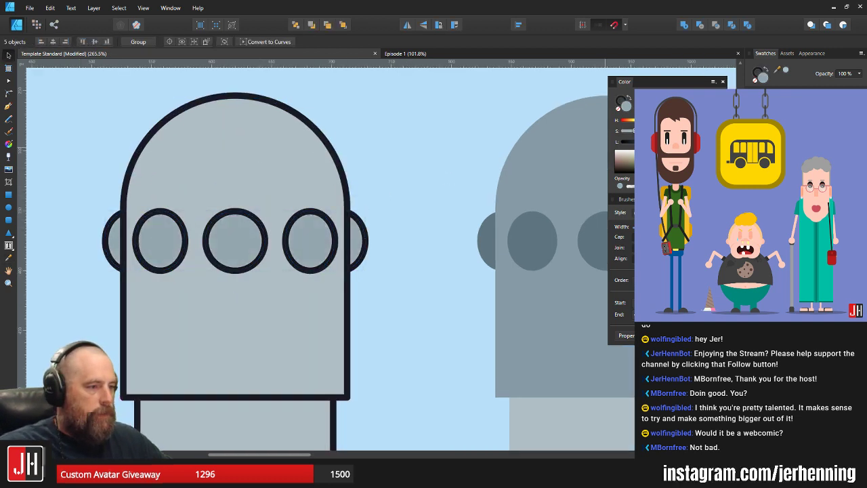
click(461, 144)
scroll(422, 233, down, 4)
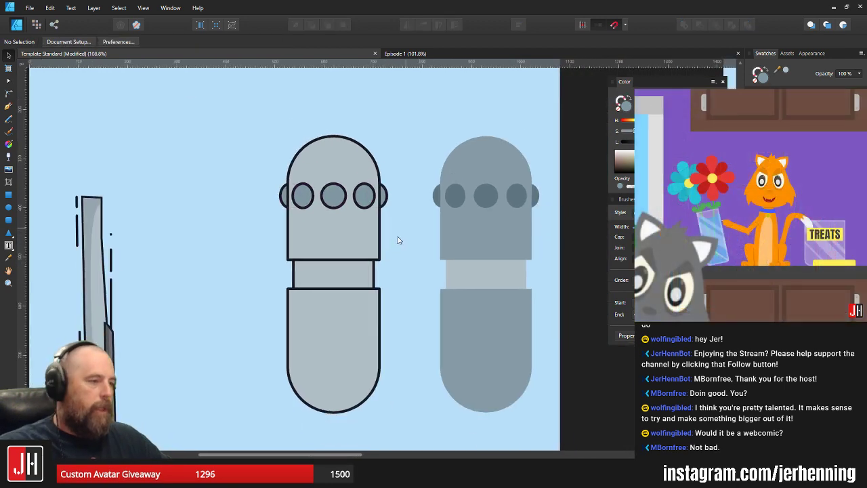
Fill the outlined capsule's middle band with the blue-grey sampled from the central circle
click(349, 274)
scroll(353, 271, up, 3)
key(i)
click(327, 133)
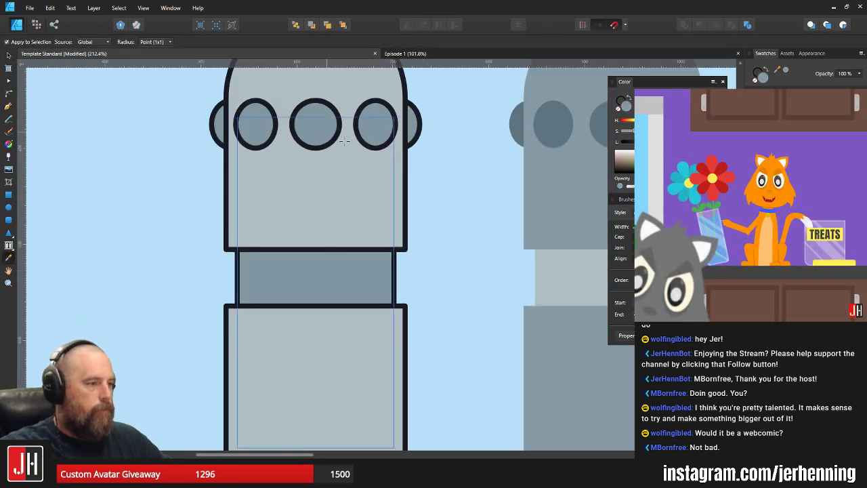
key(v)
click(443, 233)
scroll(422, 262, down, 4)
scroll(364, 253, up, 2)
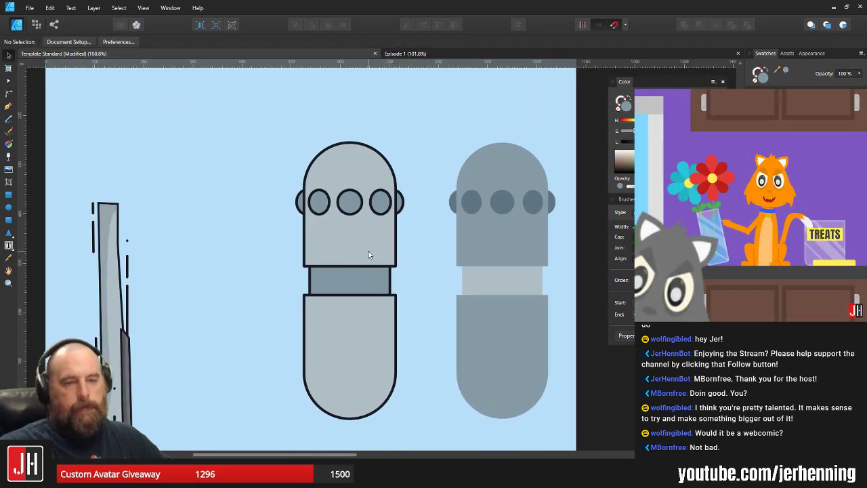
Duplicate the three front circles of the outlined capsule slightly downward
scroll(371, 251, up, 1)
scroll(369, 249, up, 4)
click(268, 169)
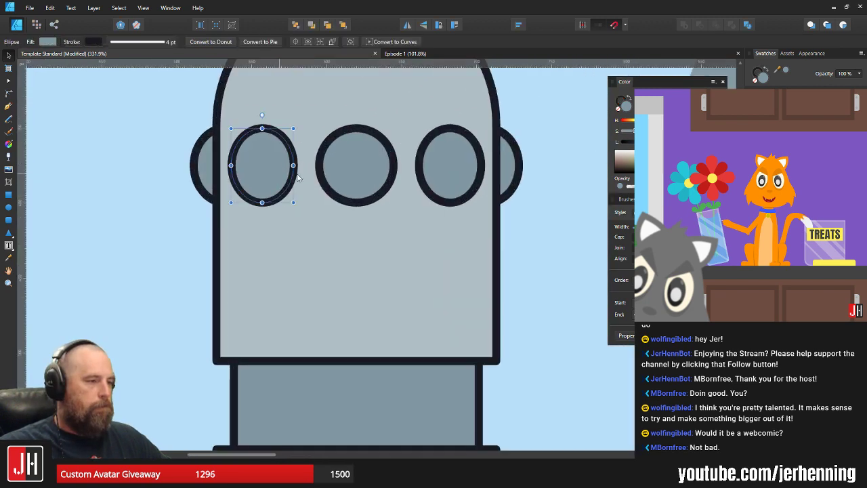
shift+click(382, 175)
shift+click(438, 168)
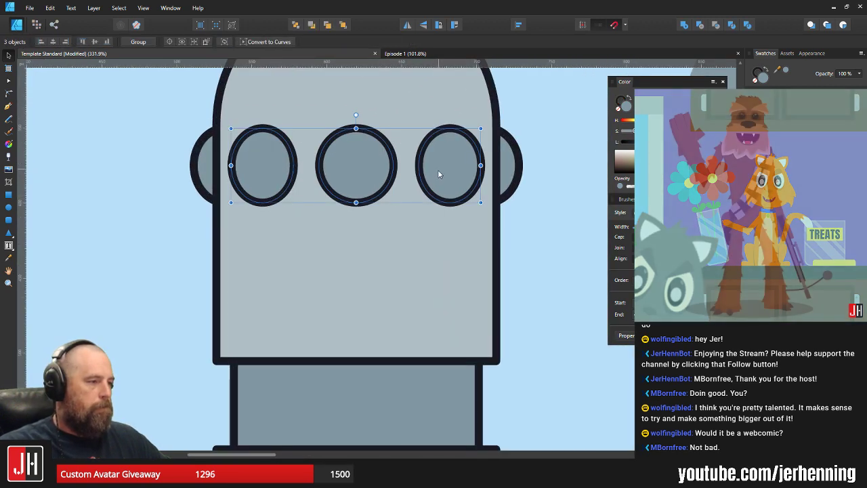
drag(437, 169, 437, 188)
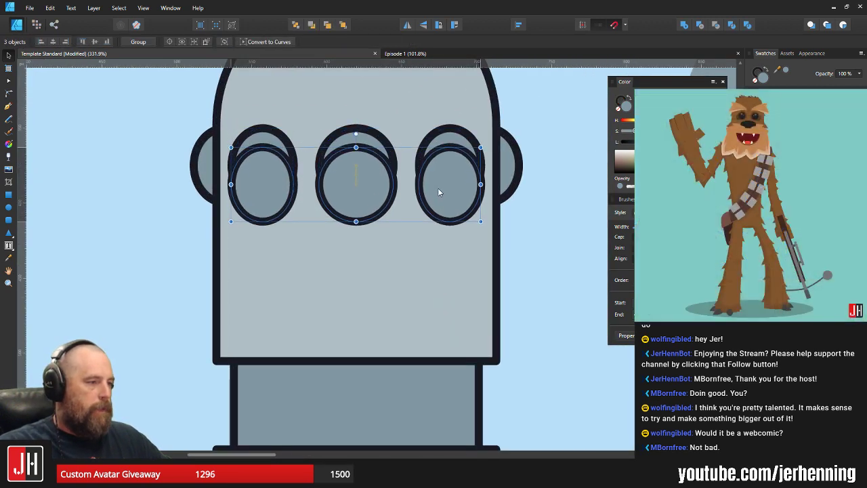
Turn the three lowered copies into outline-free, darker blue-grey shadows placed behind the front circles
click(618, 109)
key(i)
click(371, 270)
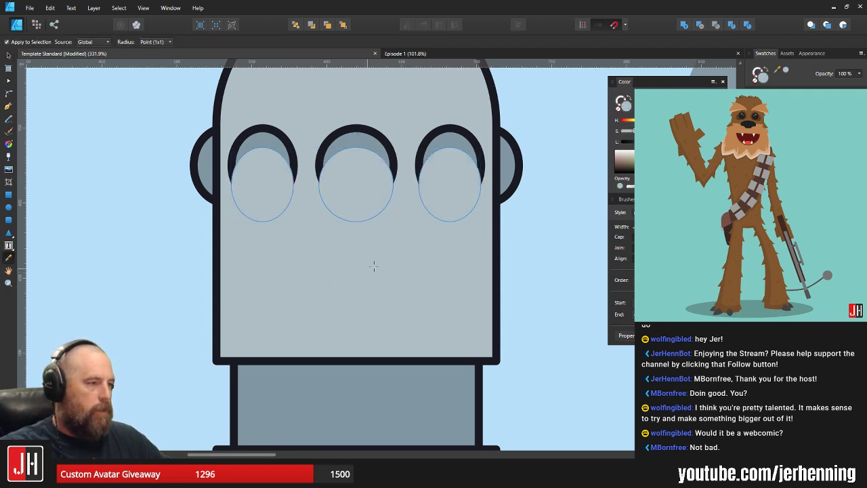
key(v)
drag(674, 142, 652, 142)
key(ctrl+x)
key(ctrl+z)
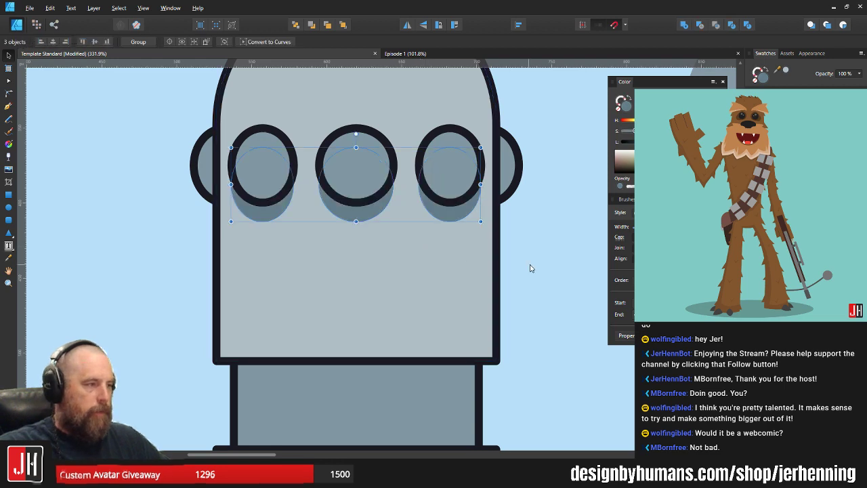
click(540, 248)
scroll(516, 281, down, 5)
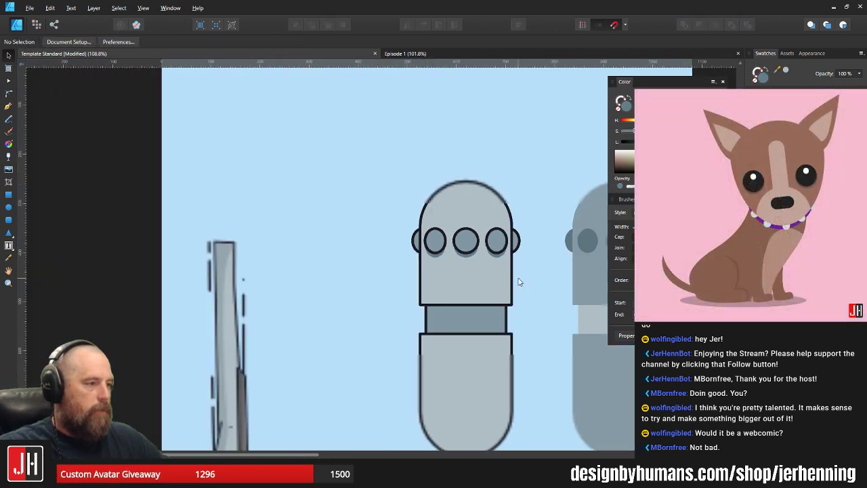
Draw a curved-edge shading shape over the left front circle with the Pen tool, filled with blue-grey sampled from the circles
scroll(420, 280, up, 6)
scroll(426, 276, down, 9)
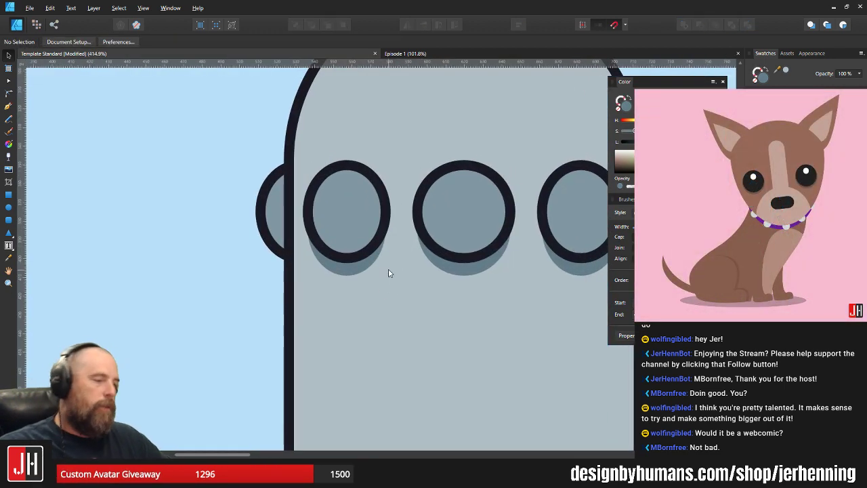
scroll(326, 284, up, 3)
scroll(243, 209, up, 5)
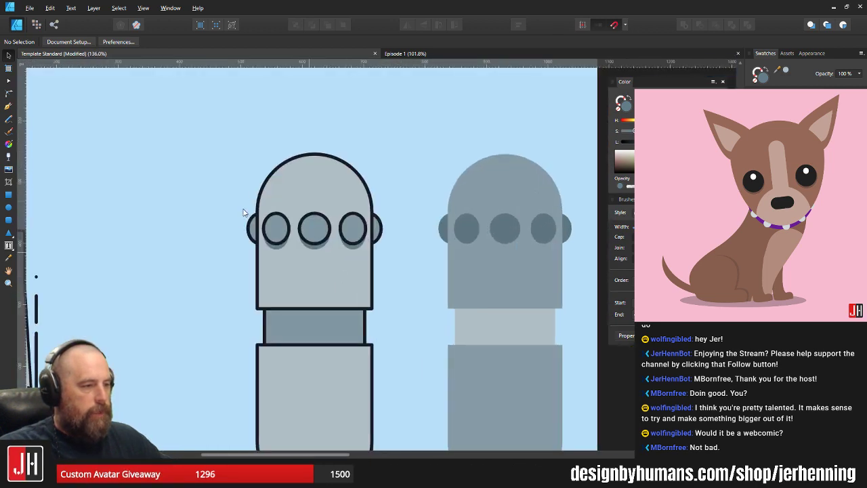
key(p)
scroll(268, 282, up, 3)
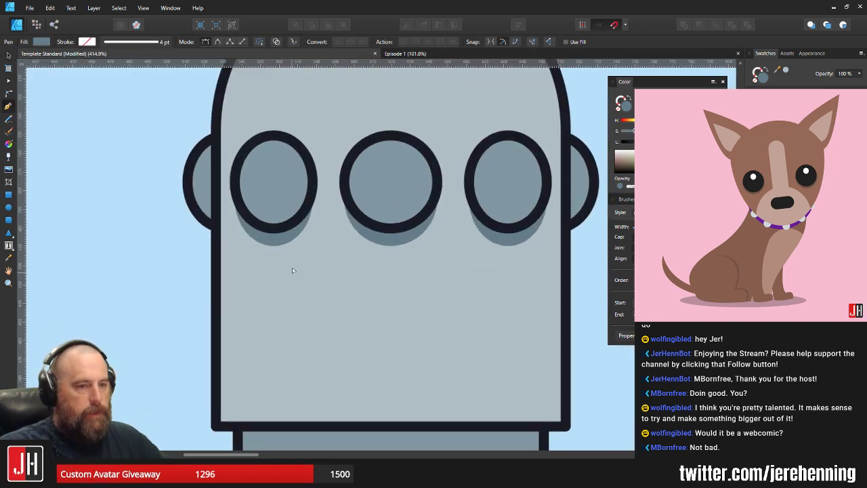
click(242, 99)
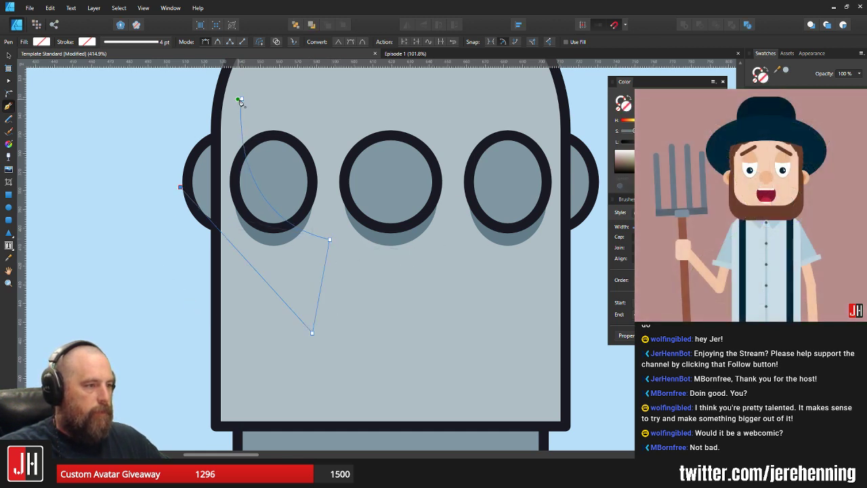
key(i)
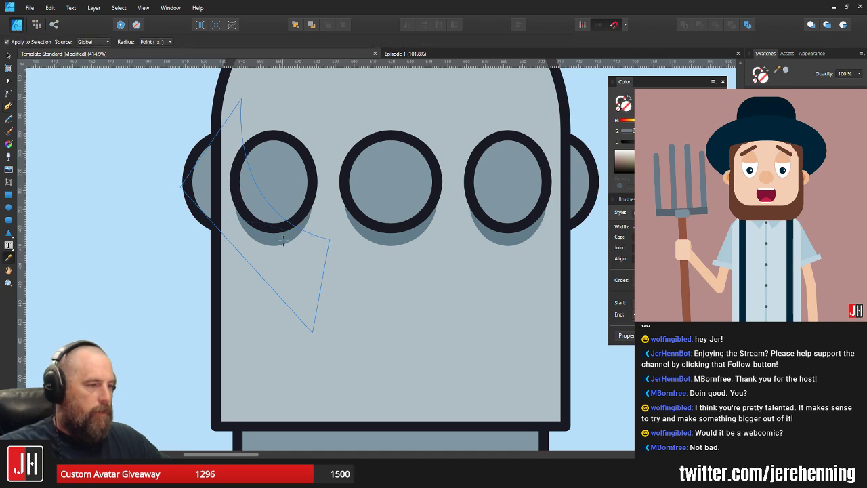
click(351, 199)
key(v)
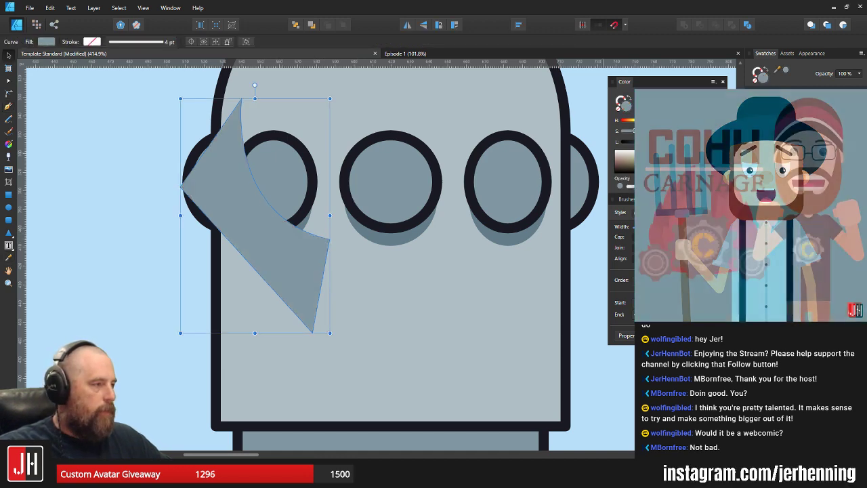
Clip the shading shape inside the left front circle as a darker curved shadow along its lower-left side
key(ctrl+x)
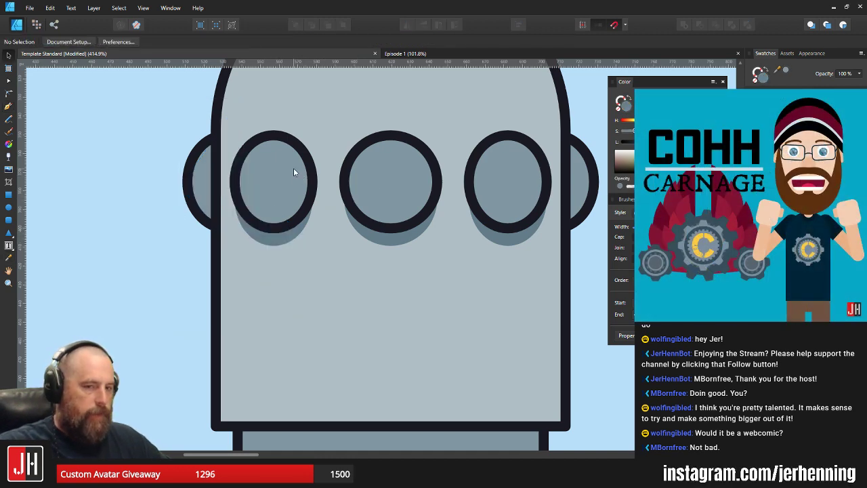
click(294, 168)
key(ctrl+alt+v)
drag(333, 165, 269, 175)
Copy the curved shadow into the right and central front circles, clipped inside each one
click(442, 191)
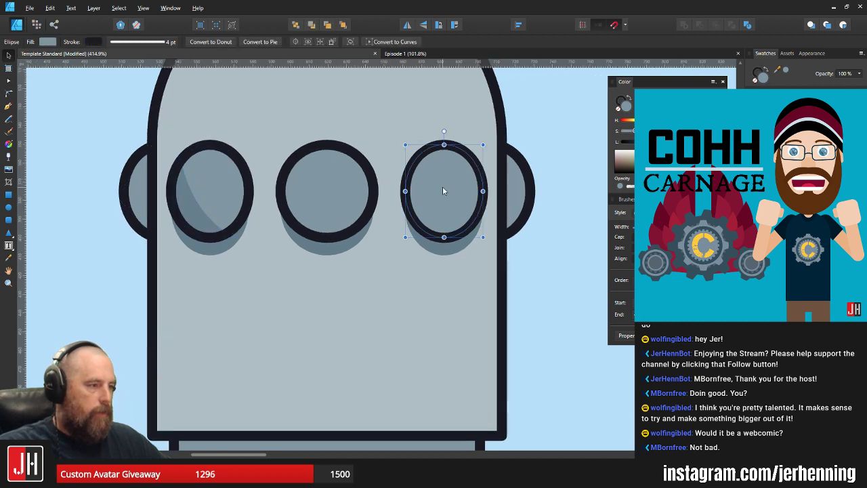
click(184, 204)
drag(184, 204, 317, 222)
key(ctrl+x)
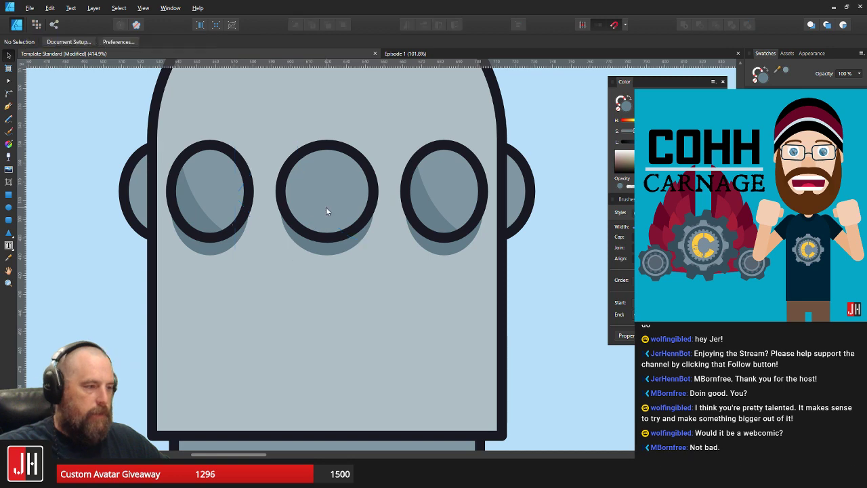
click(325, 206)
key(ctrl+alt+v)
scroll(326, 206, down, 5)
click(414, 241)
scroll(414, 240, down, 2)
Copy the left front circle's shadow and paste it clipped inside the left side circle
scroll(368, 238, up, 8)
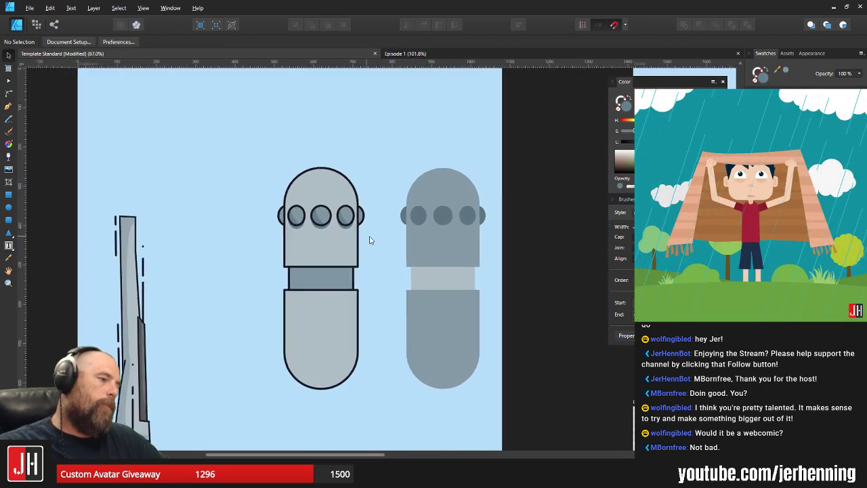
scroll(235, 219, up, 1)
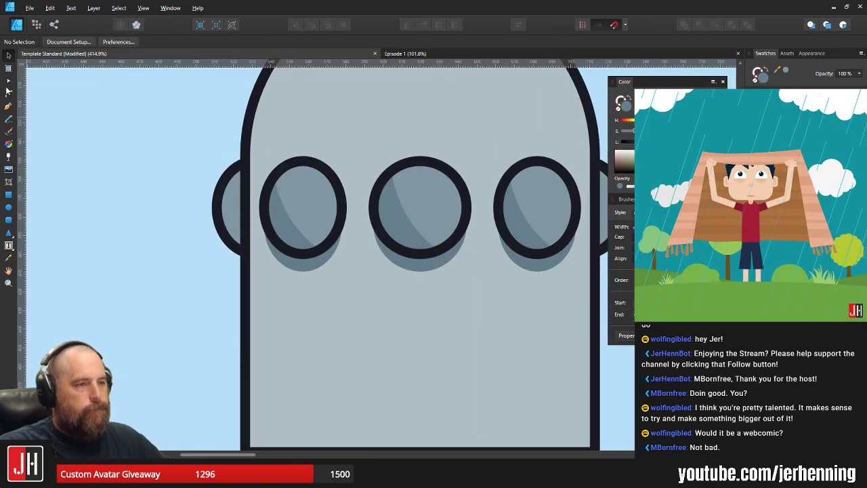
double_click(281, 227)
key(ctrl+c)
click(234, 211)
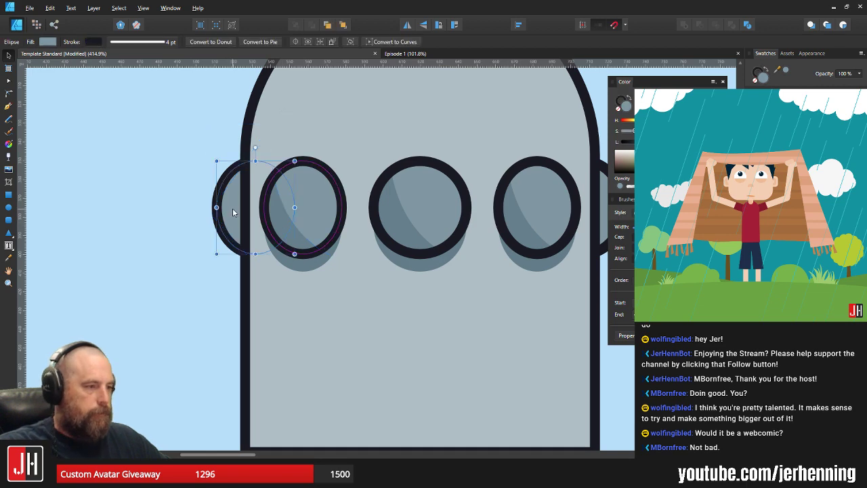
key(ctrl+alt+v)
Add the same curved shadow inside the right side circle, positioned over its lower-left part
drag(278, 225, 472, 238)
scroll(229, 223, down, 2)
scroll(468, 234, up, 2)
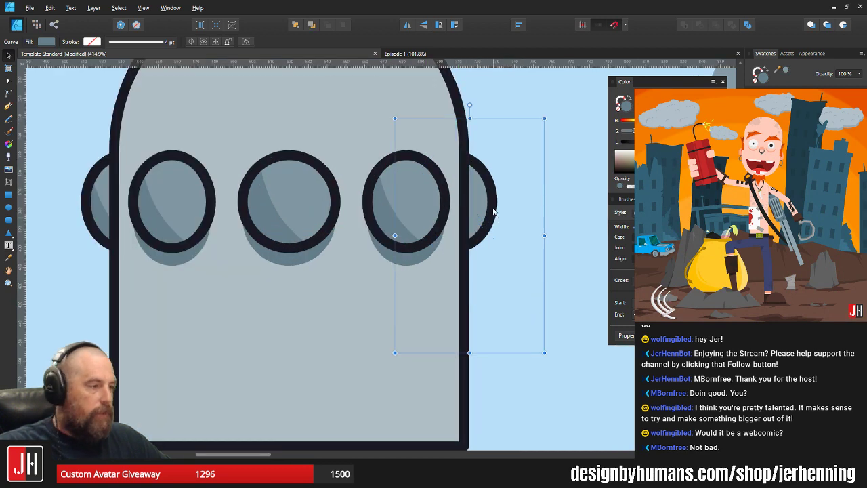
click(481, 196)
scroll(476, 228, up, 1)
click(479, 229)
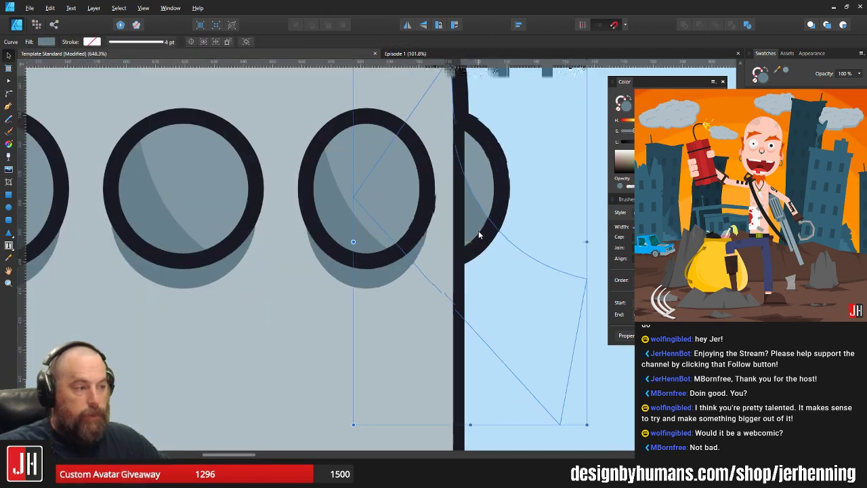
scroll(485, 238, down, 3)
scroll(486, 238, down, 2)
click(501, 266)
drag(492, 279, 445, 252)
scroll(406, 252, down, 4)
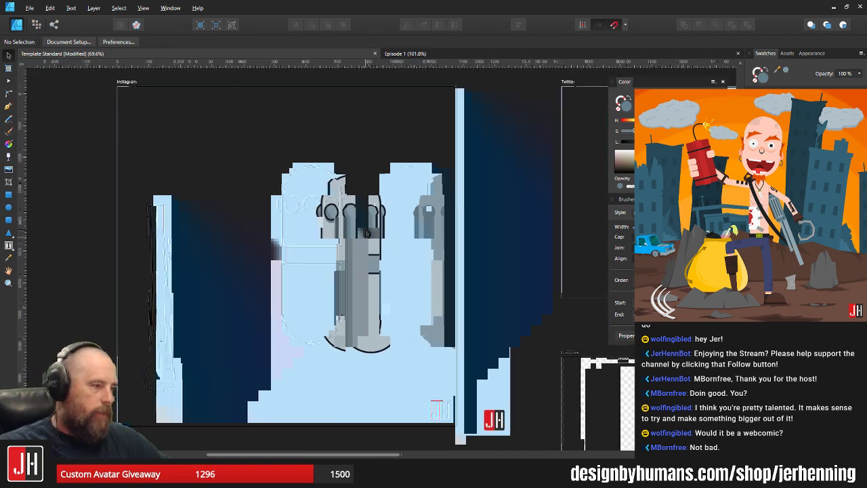
Draw a closed shading shape across the middle band's upper edge and left corner with the Pen tool and fill it darker blue-grey
scroll(386, 254, up, 4)
scroll(321, 256, up, 3)
click(8, 105)
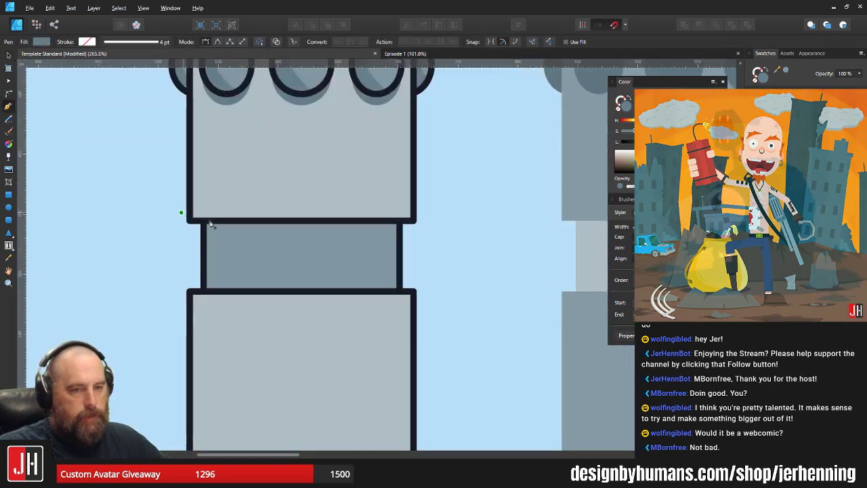
click(456, 237)
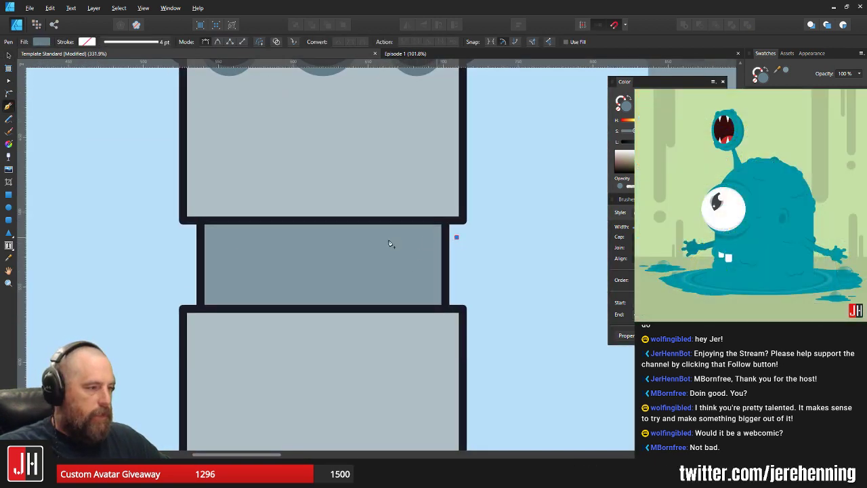
click(220, 241)
click(185, 292)
click(159, 262)
click(154, 184)
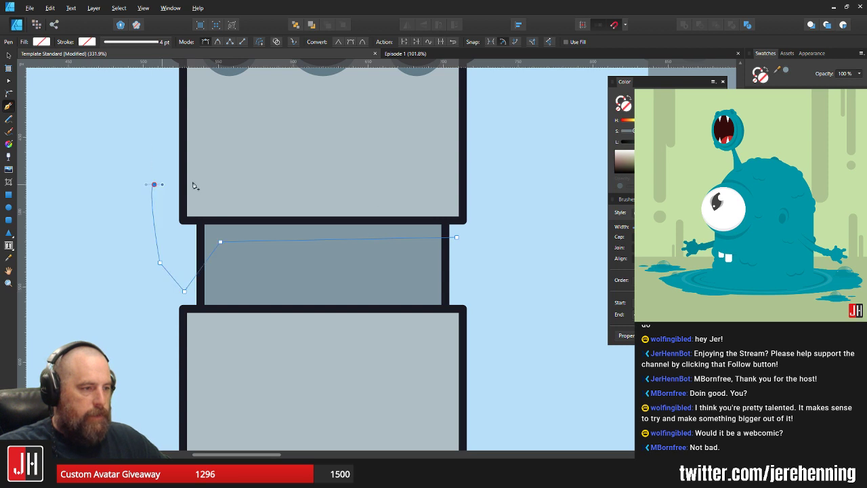
click(433, 187)
click(456, 237)
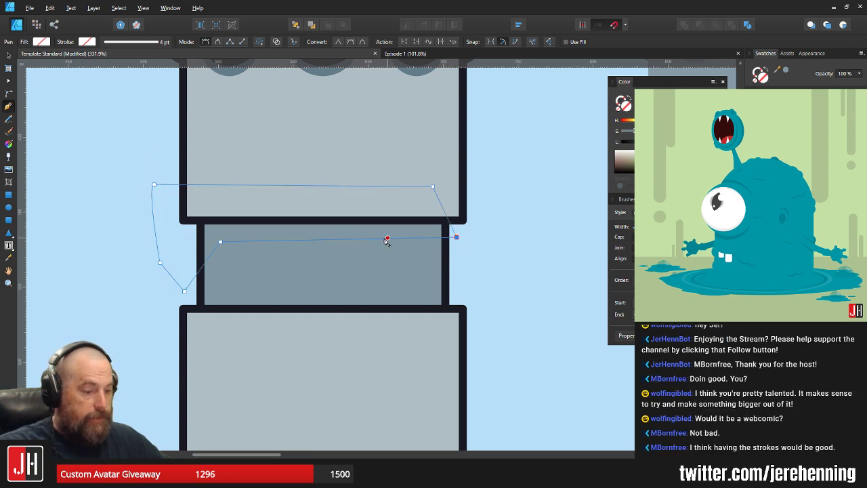
key(i)
click(373, 266)
key(v)
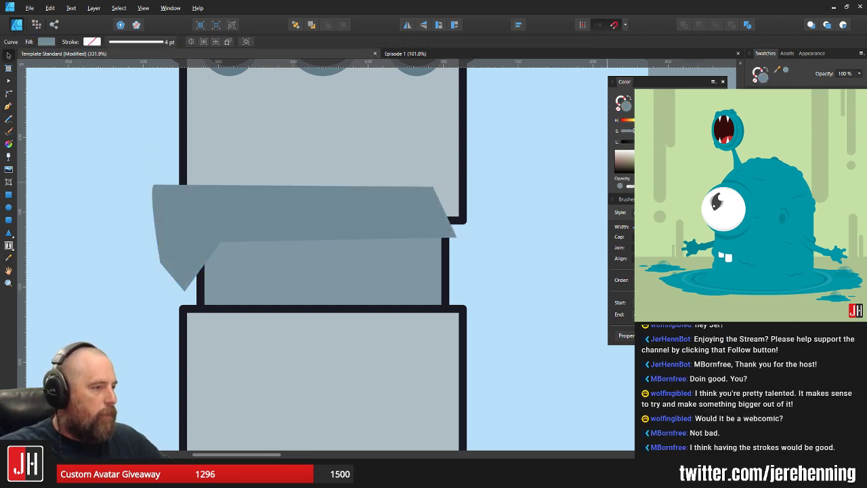
Clip the shading shape inside the middle band as a shadow beneath the capsule's upper section
key(ctrl+x)
click(344, 273)
key(ctrl+alt+v)
key(Escape)
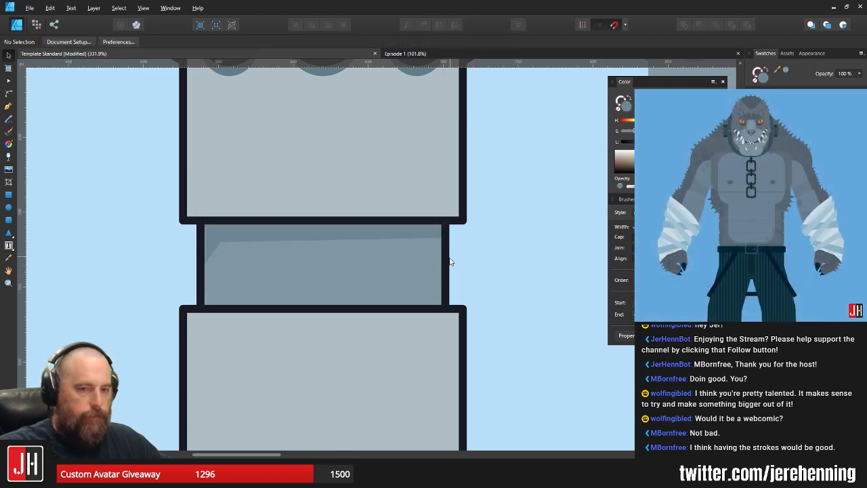
scroll(426, 265, down, 8)
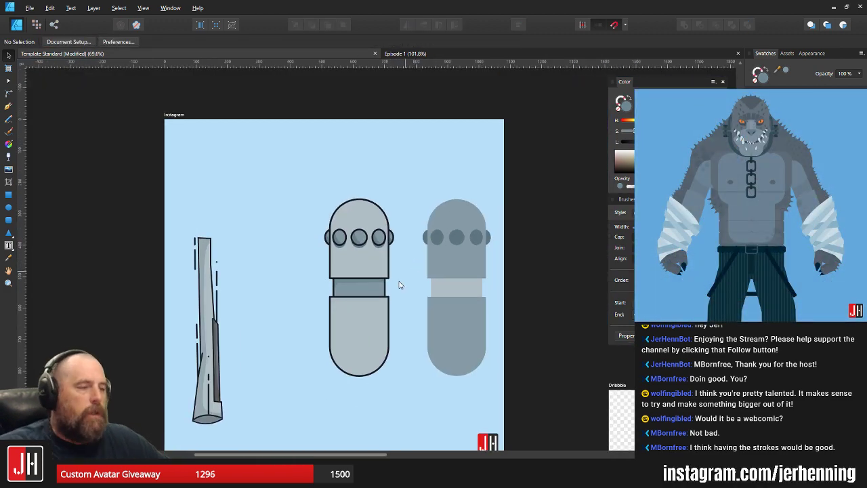
scroll(399, 285, up, 6)
click(314, 265)
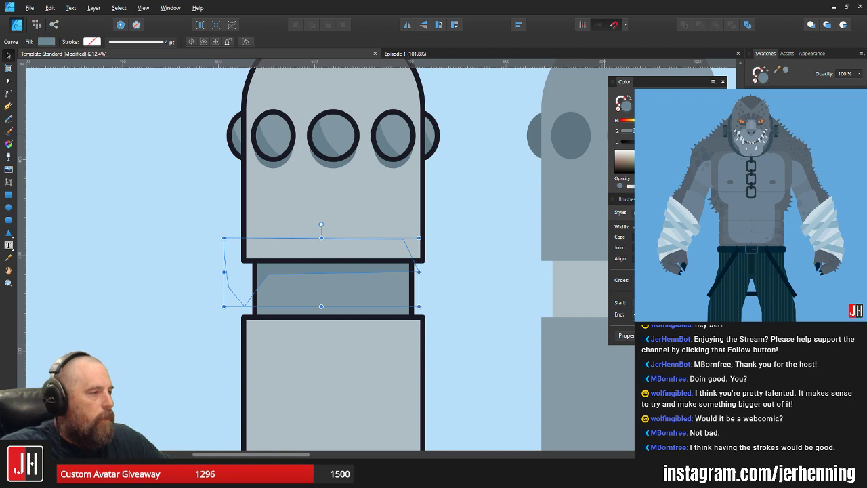
key(Escape)
Deselect everything and save the Template Standard document
click(426, 262)
key(ctrl+s)
scroll(425, 261, down, 4)
drag(436, 257, 368, 249)
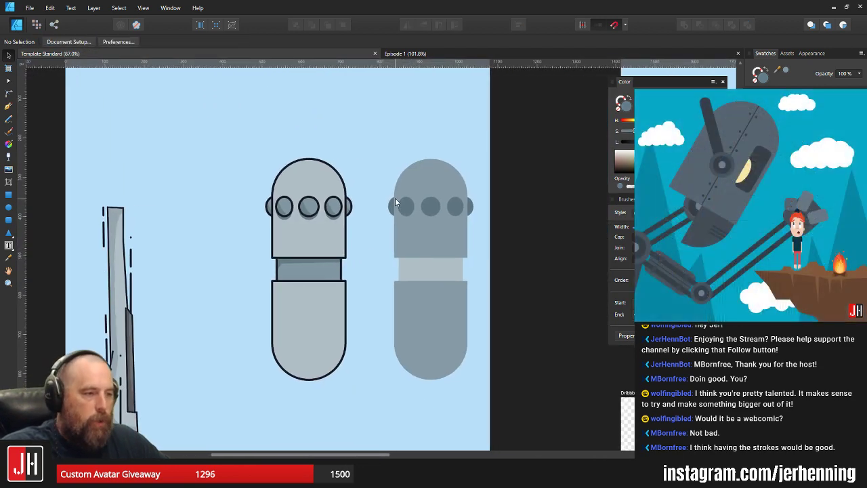
drag(375, 262, 397, 245)
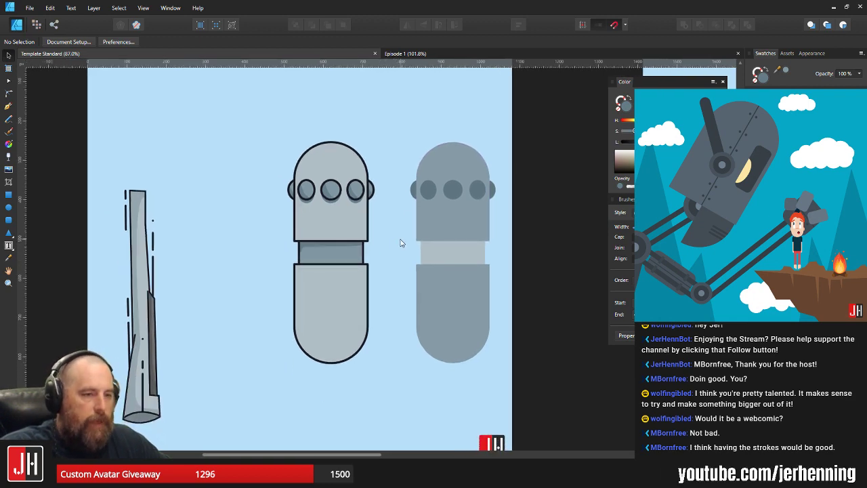
Examine the Page 2 artwork in the Episode 1 document as a style reference, and return to Template Standard
click(408, 52)
click(399, 280)
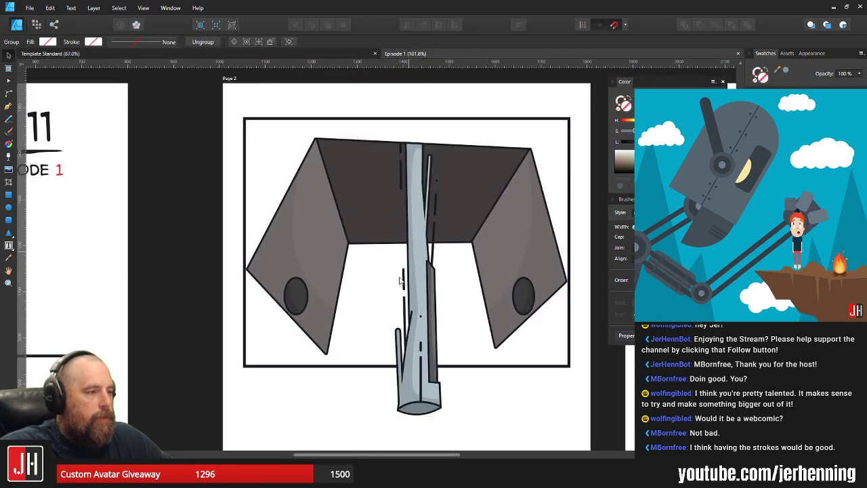
scroll(397, 199, up, 2)
drag(412, 264, 395, 231)
scroll(397, 208, down, 5)
scroll(394, 233, up, 3)
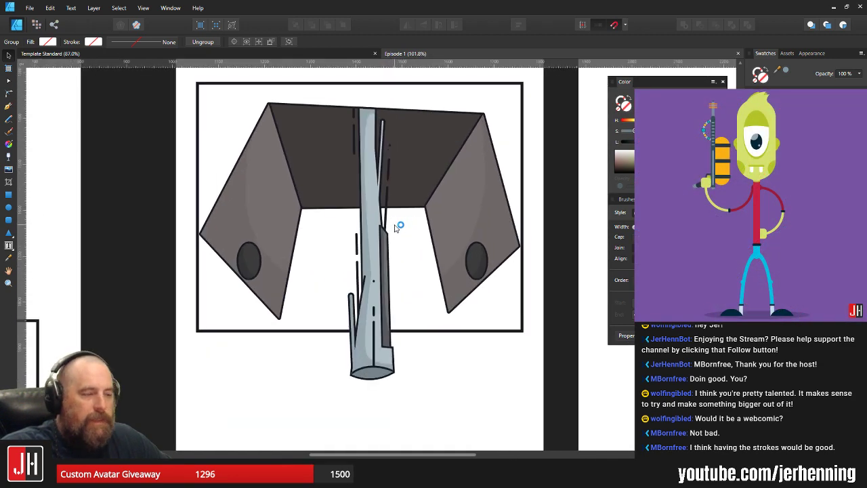
click(240, 56)
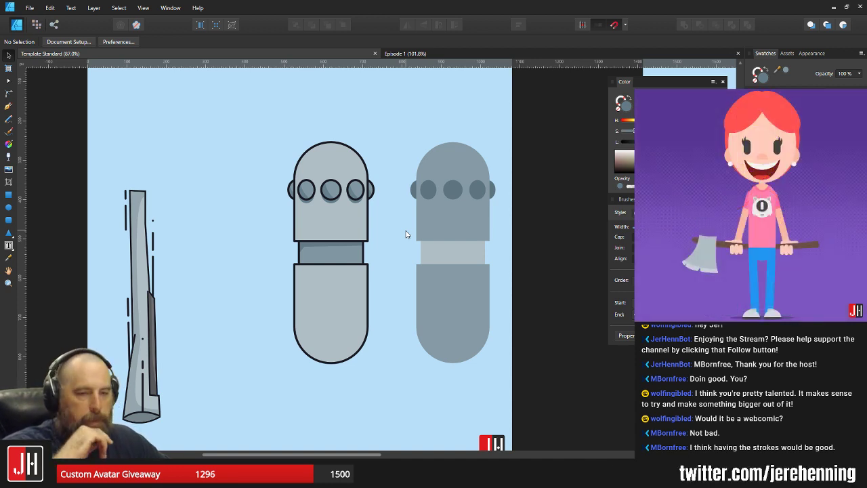
Draw a large curved-edge shading shape over the capsule's lower section with the Pen tool, filled with the section's sampled grey
click(8, 106)
scroll(244, 242, up, 2)
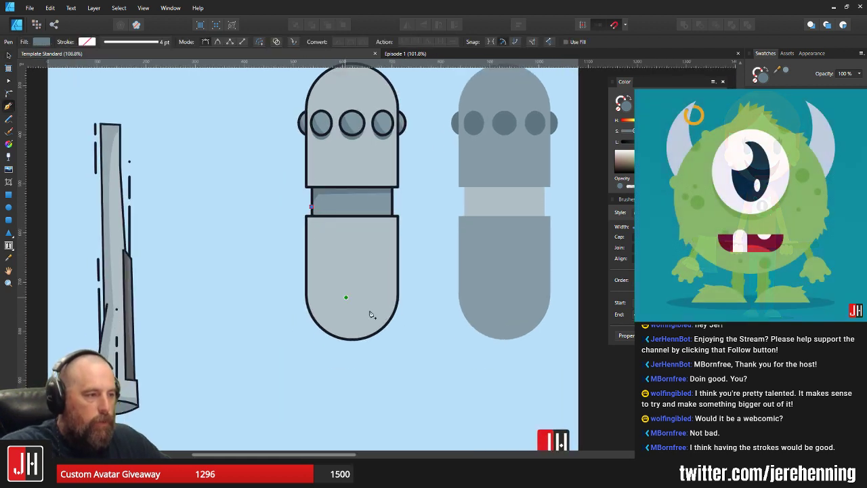
drag(407, 312, 509, 304)
click(407, 313)
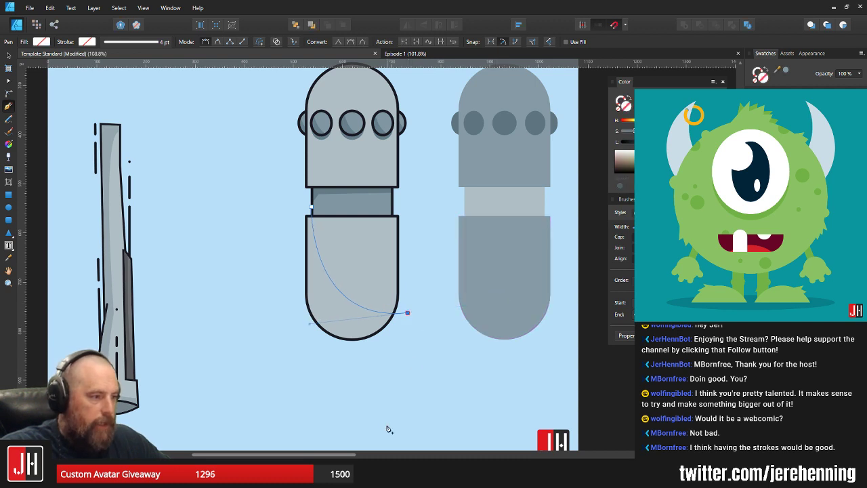
click(387, 424)
click(240, 374)
click(266, 219)
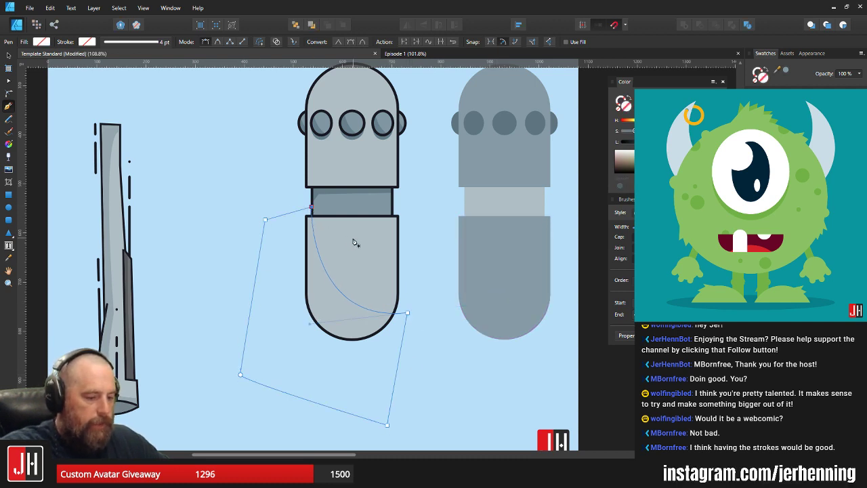
key(i)
click(372, 262)
key(v)
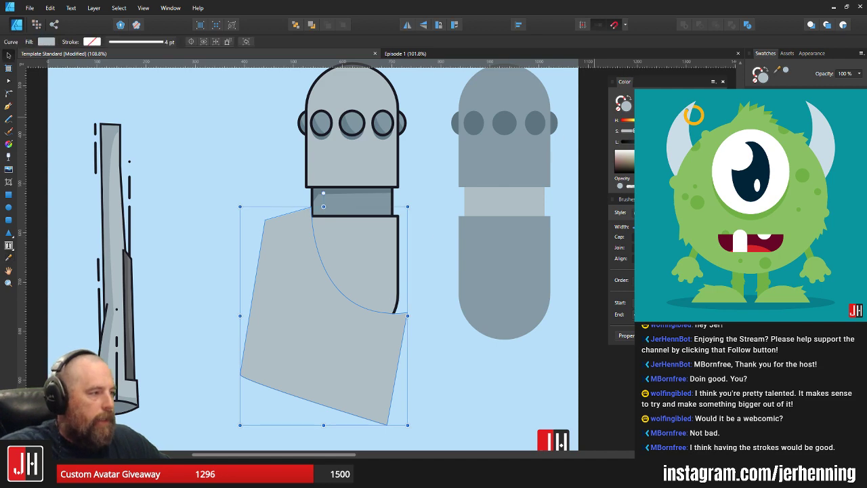
Clip the large shape inside the capsule's lower section as a slightly darker shadow along its left and bottom sides
key(ctrl+x)
click(359, 276)
key(ctrl+alt+v)
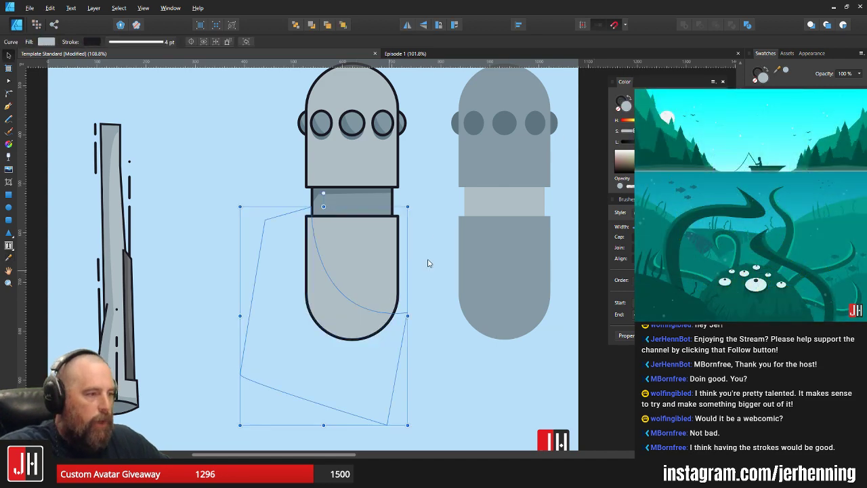
click(430, 258)
scroll(390, 270, down, 4)
scroll(388, 236, up, 4)
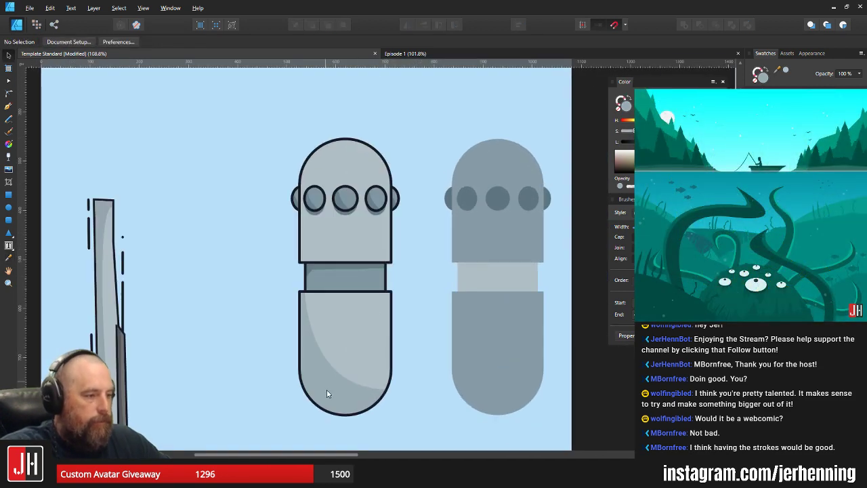
scroll(326, 390, up, 4)
click(346, 384)
scroll(348, 385, down, 4)
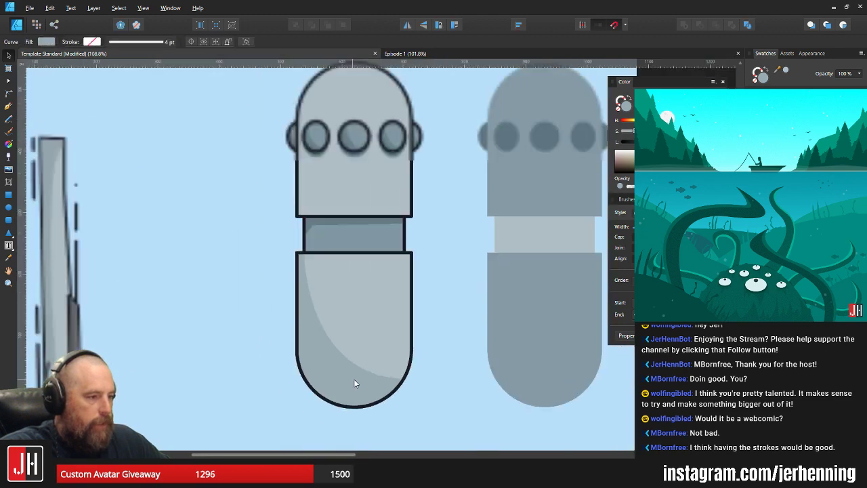
click(441, 292)
click(8, 106)
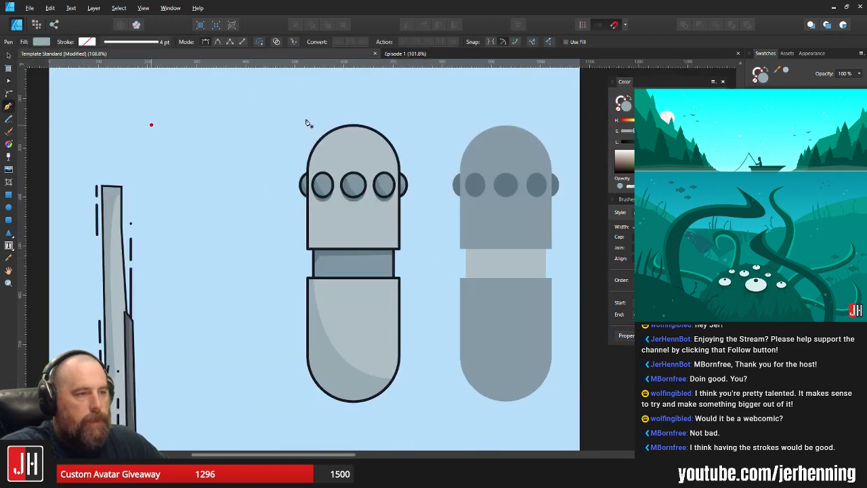
click(313, 119)
drag(421, 242, 552, 235)
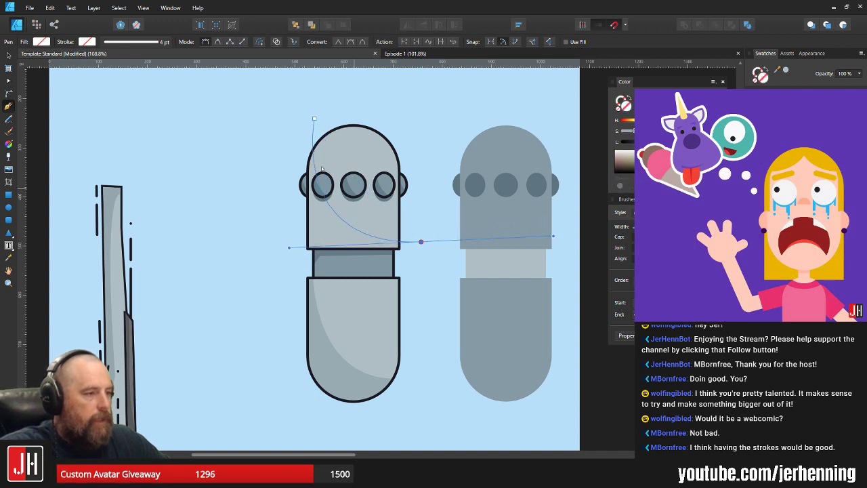
key(ctrl+z)
Draw a closed shading shape with the Pen tool, curving from the capsule's upper left to the lower right of its upper section
click(311, 125)
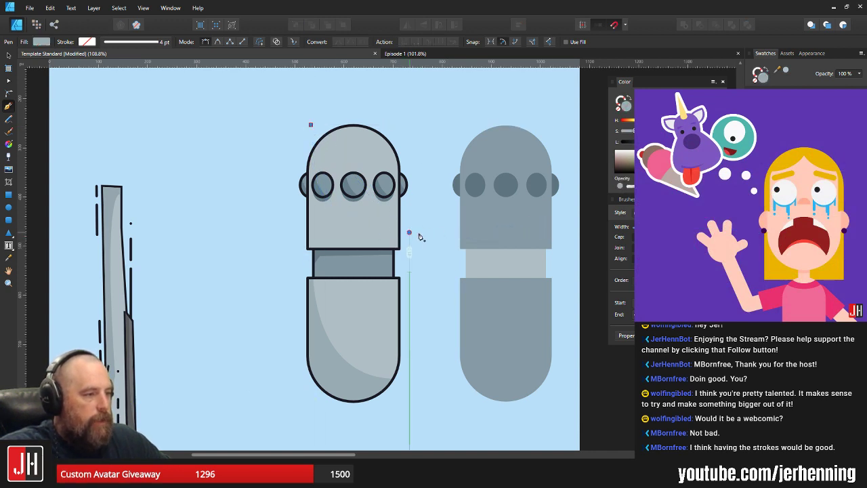
drag(409, 232, 520, 223)
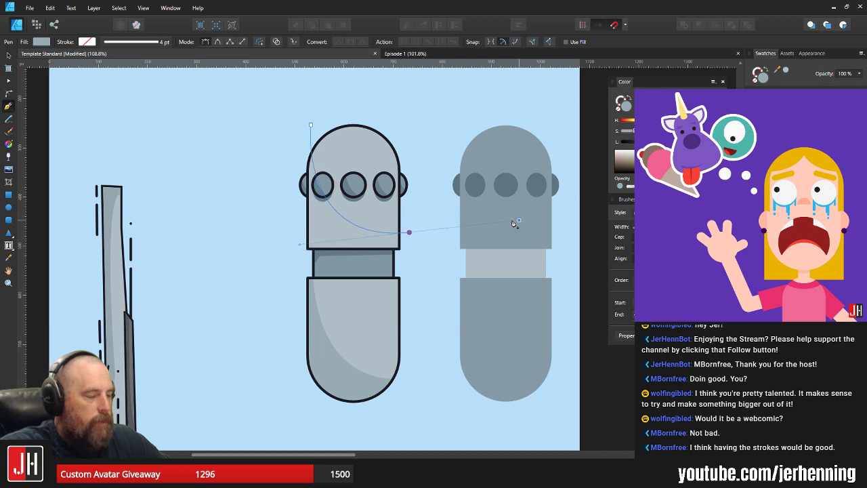
drag(414, 273, 271, 270)
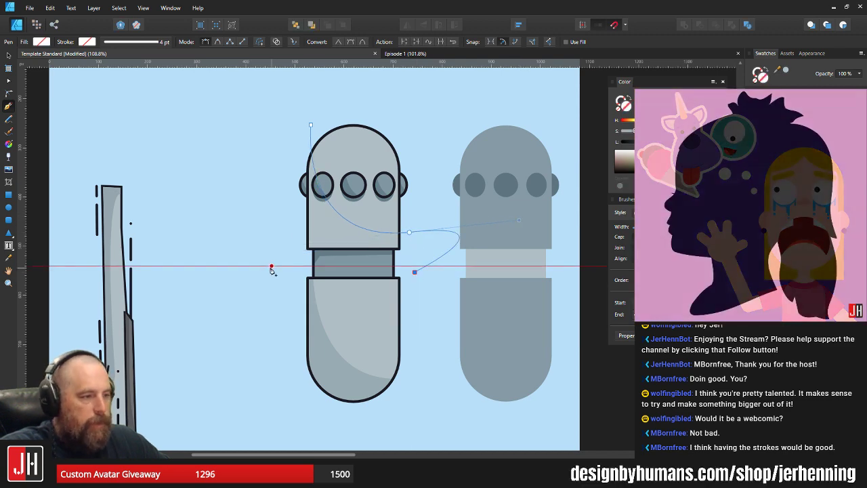
key(ctrl+z)
alt+click(410, 232)
click(409, 262)
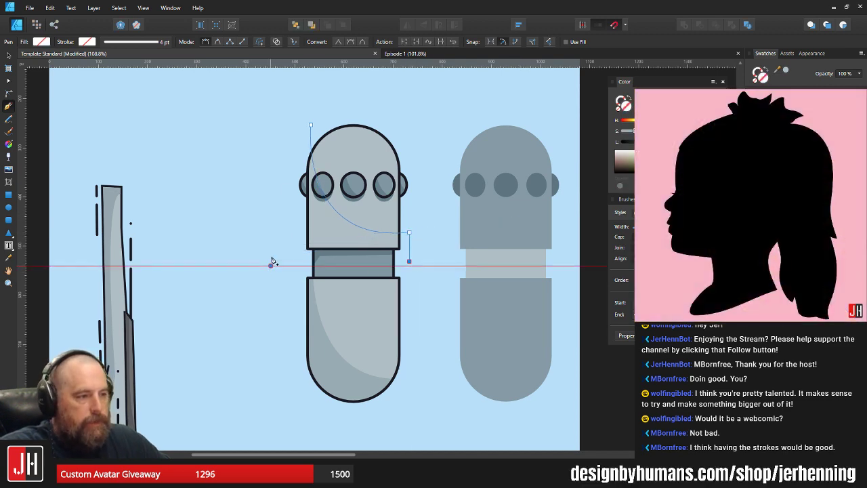
click(271, 266)
click(293, 125)
click(311, 125)
Fill the shape with the lower section's sampled shadow grey and clip it inside the capsule's upper section
key(i)
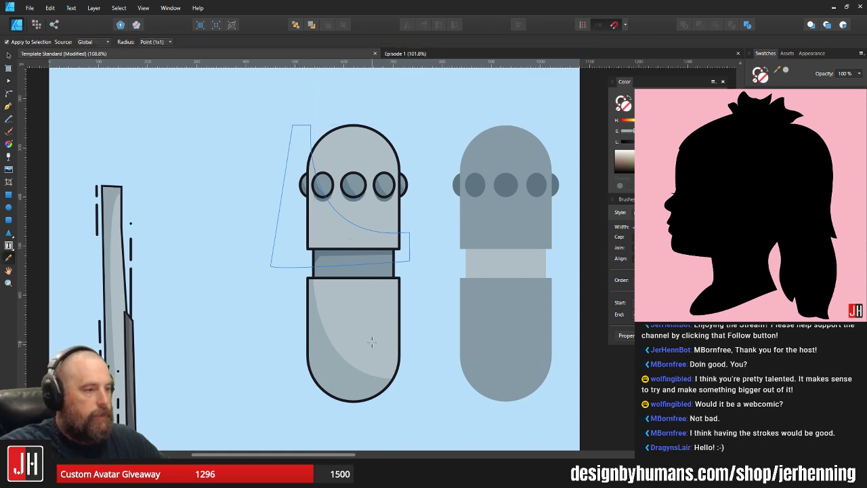
click(339, 358)
key(ctrl+x)
key(v)
click(380, 234)
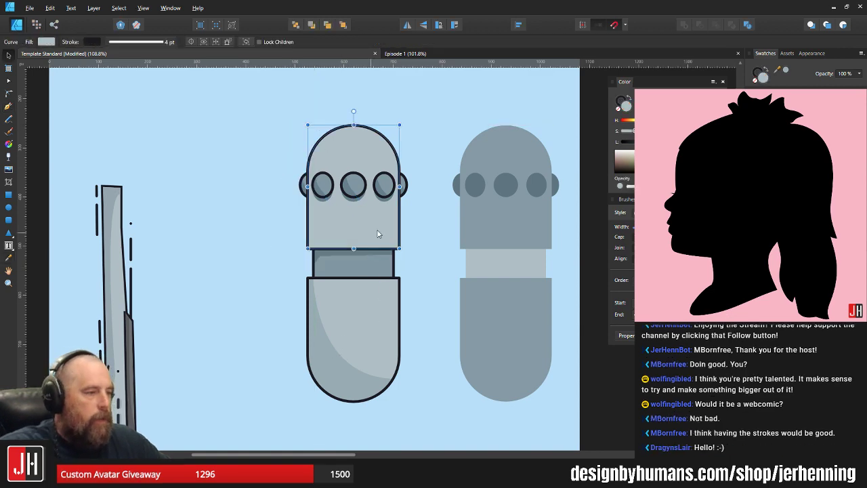
key(ctrl+alt+v)
click(412, 219)
Examine the upper section's shadow around the round details and against the rest of the capsule
scroll(412, 219, down, 5)
scroll(361, 234, up, 6)
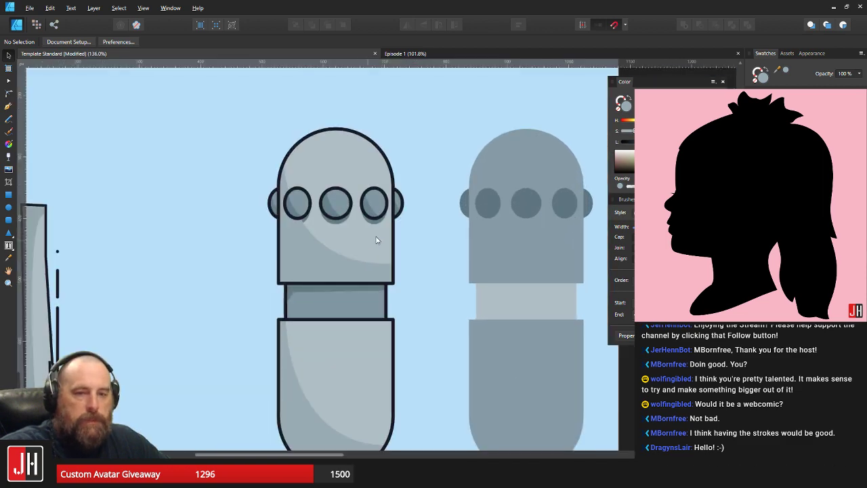
scroll(362, 233, up, 5)
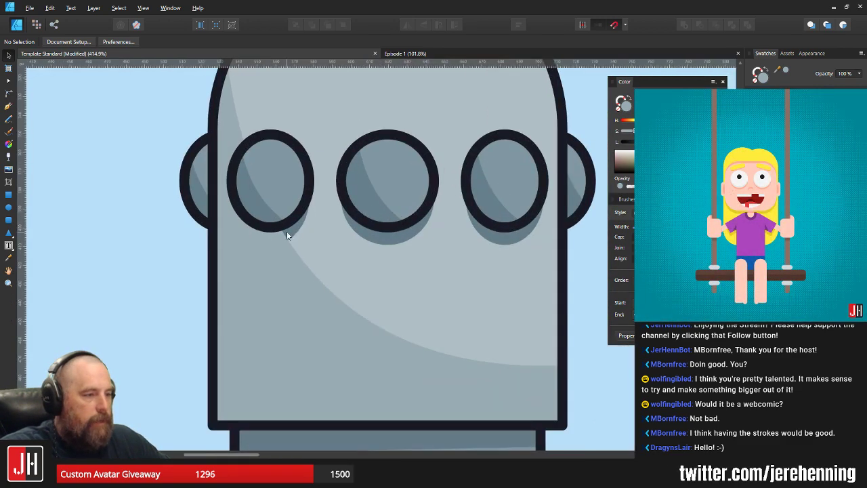
click(294, 233)
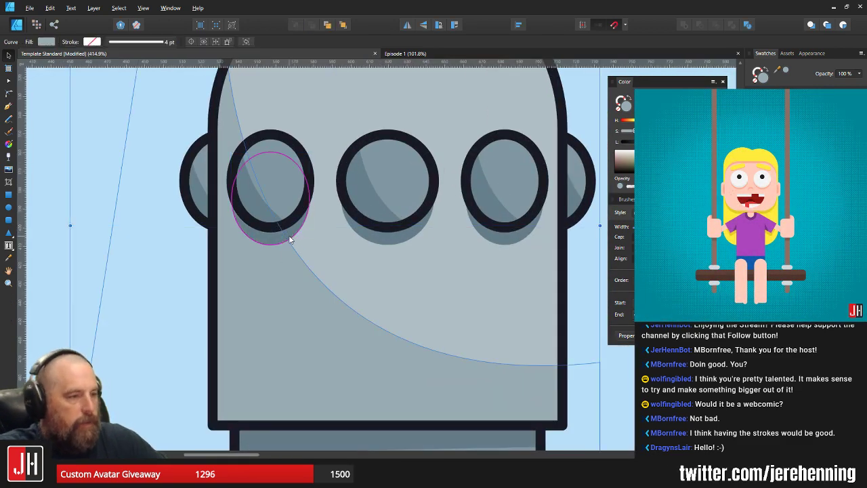
scroll(260, 161, down, 6)
click(422, 291)
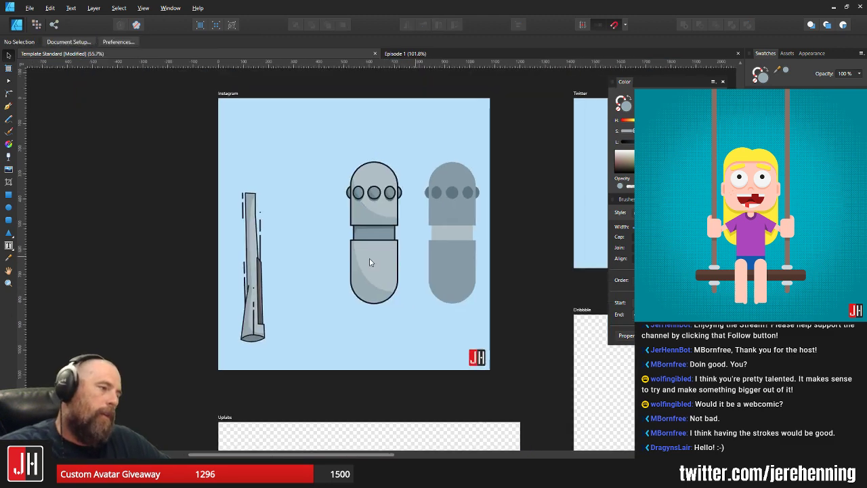
scroll(369, 218, up, 3)
scroll(372, 206, right, 3)
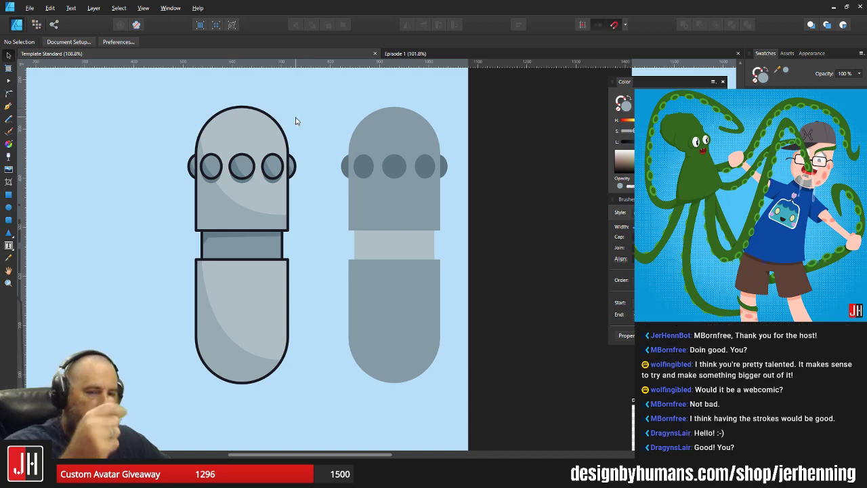
drag(307, 180, 317, 202)
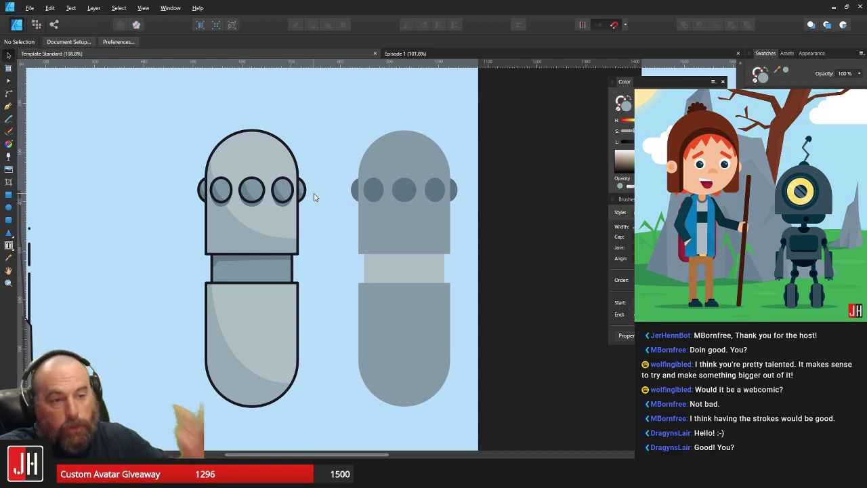
scroll(329, 203, up, 4)
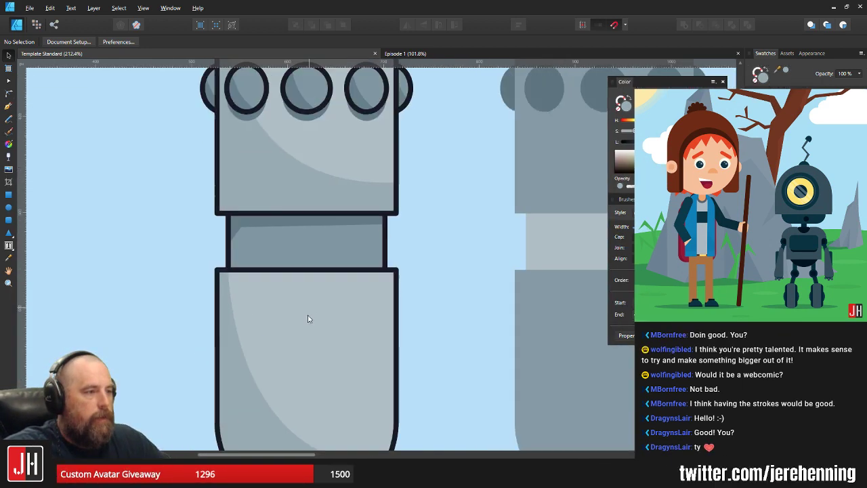
drag(308, 316, 306, 328)
Reshape the right end of the upper section's shadow curve by editing its nodes, and deselect everything
click(374, 206)
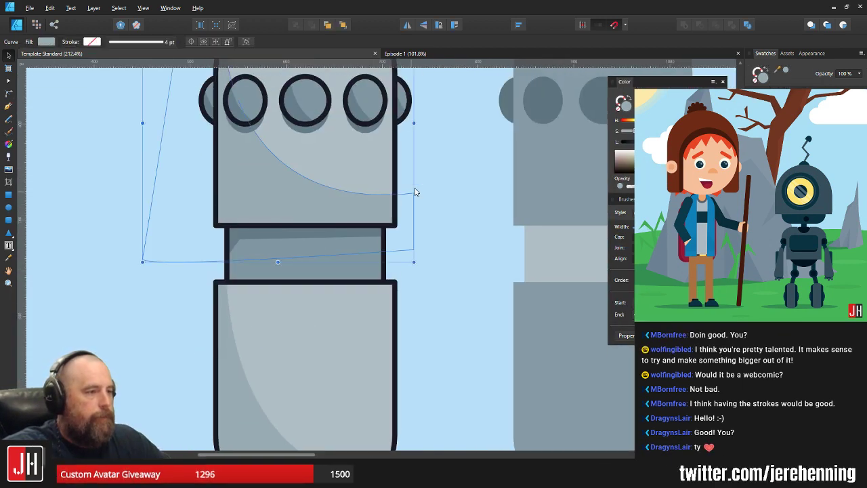
key(a)
drag(414, 194, 366, 201)
key(v)
click(410, 200)
scroll(409, 200, down, 5)
drag(359, 99, 523, 364)
click(513, 273)
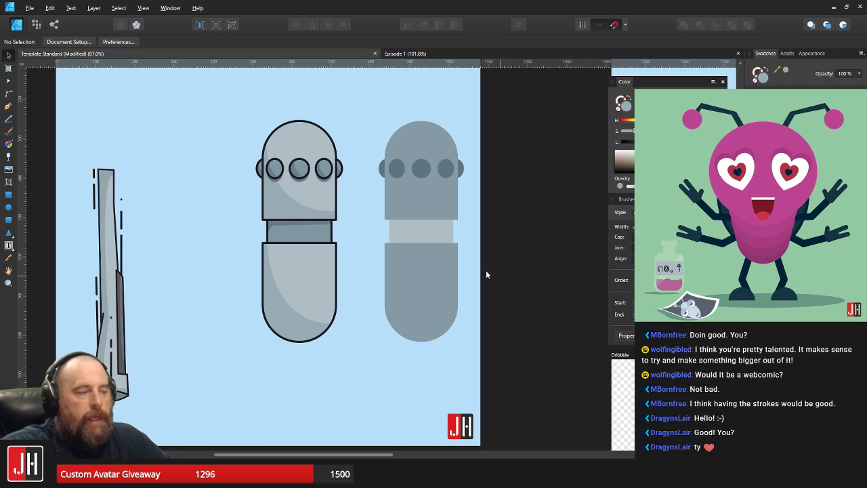
Draw a small closed four-sided fin angled outward below the capsule's lower-left curve with the Pen tool
drag(391, 207, 424, 206)
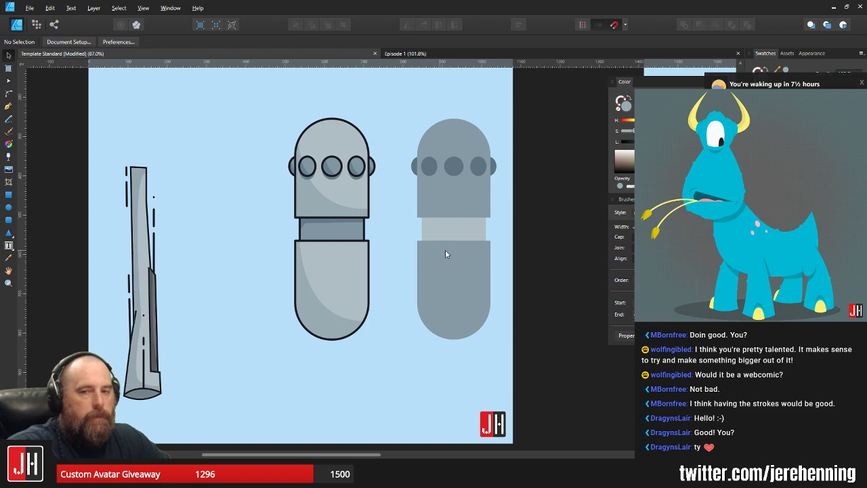
scroll(360, 325, up, 3)
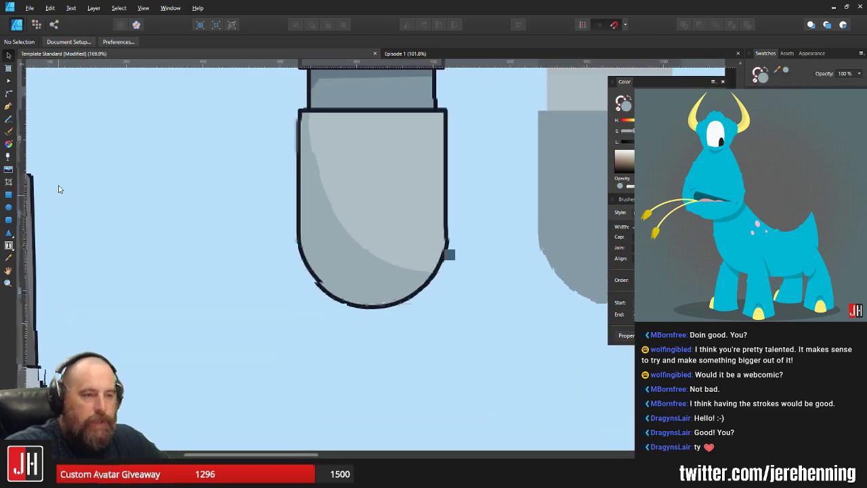
click(8, 105)
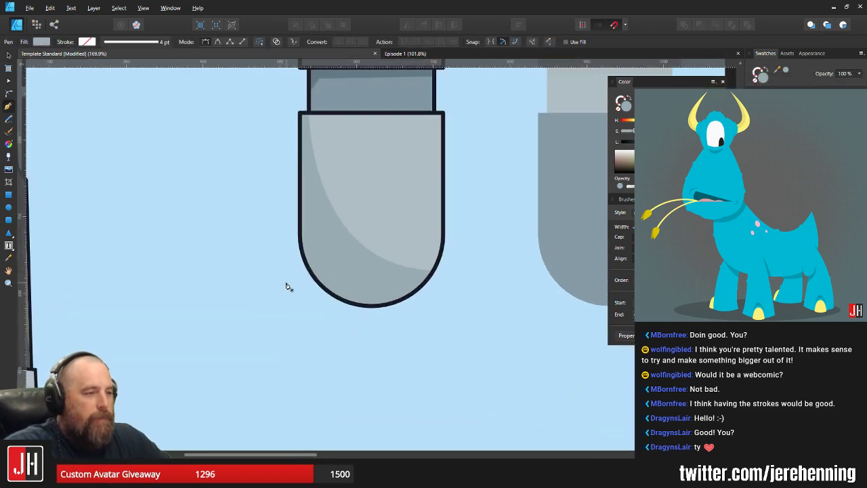
click(305, 316)
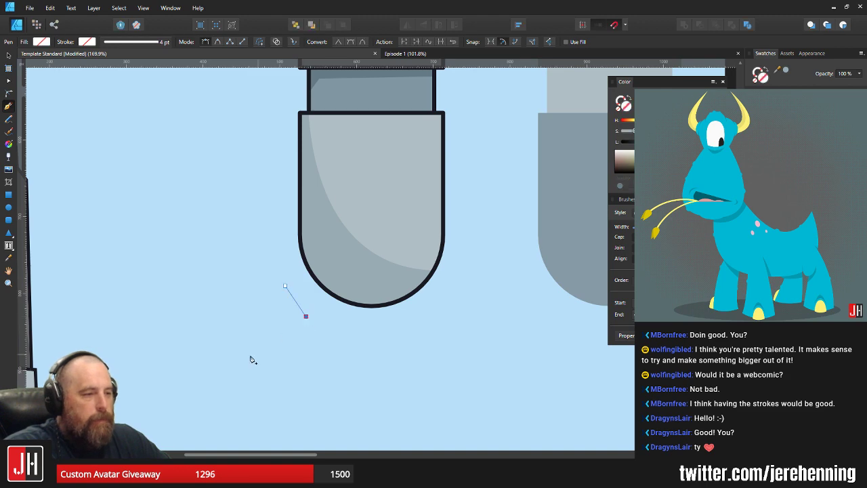
click(249, 353)
click(241, 333)
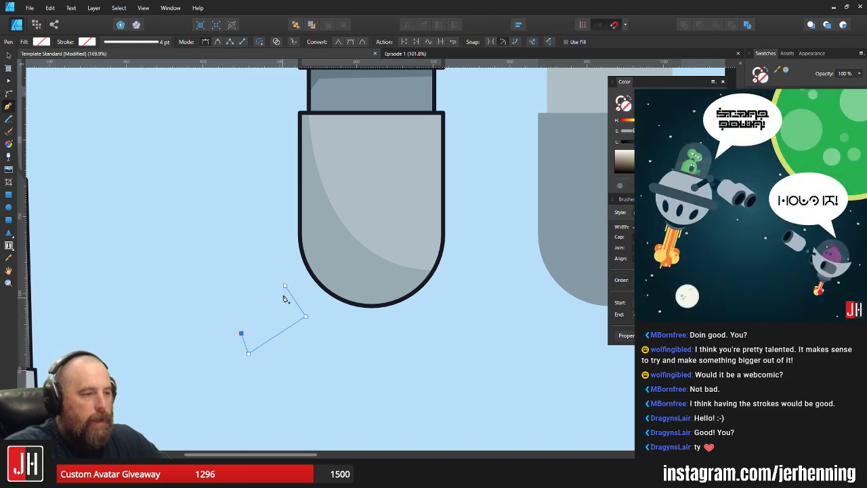
click(285, 286)
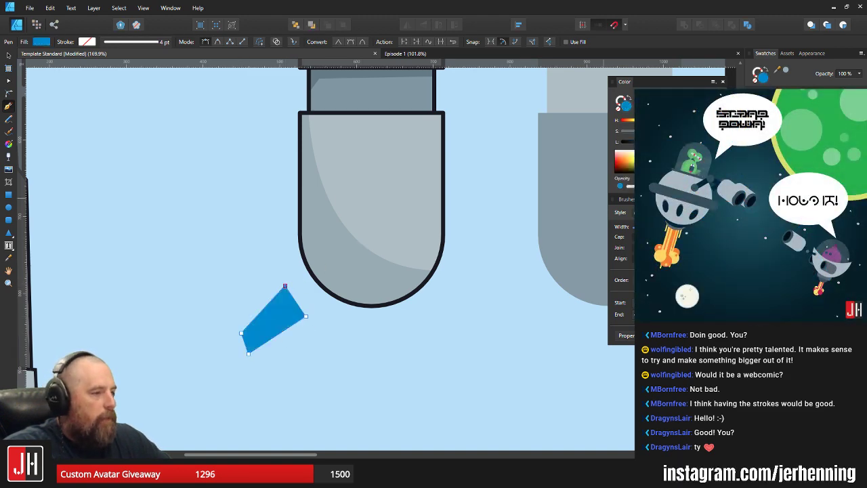
Apply the capsule lower section's light grey fill and dark outline style to the fin
key(v)
click(401, 194)
click(282, 316)
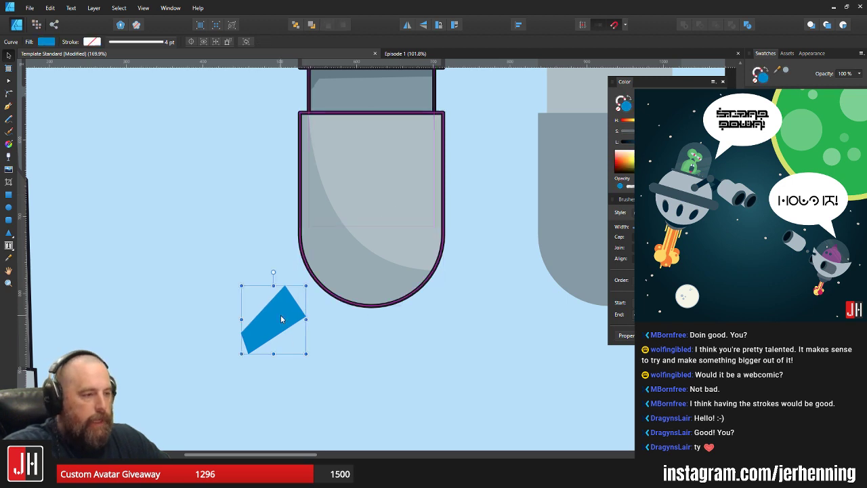
key(ctrl+shift+v)
key(ctrl+d)
Move the fin slightly upward, closer to the capsule's rounded base, and deselect it
scroll(293, 311, up, 2)
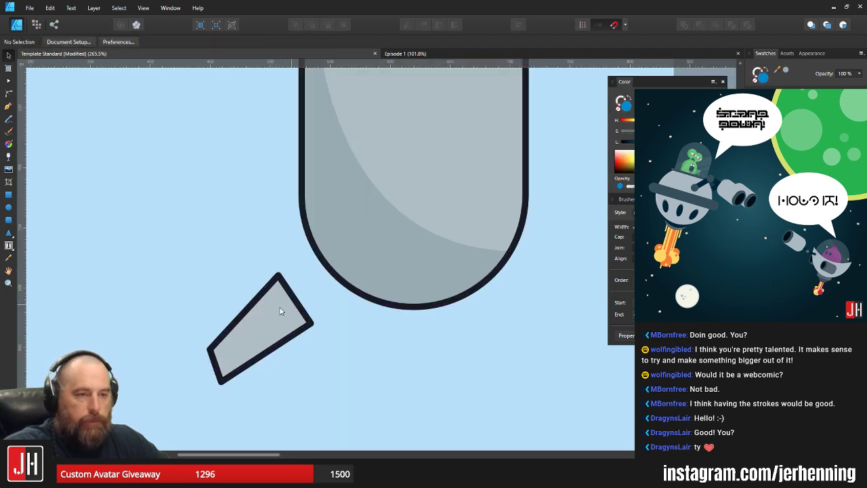
click(282, 309)
drag(282, 310, 286, 295)
scroll(284, 311, down, 3)
click(303, 350)
Shift the two nodes at the fin's narrow outer end slightly down and inward
scroll(257, 335, up, 3)
click(259, 332)
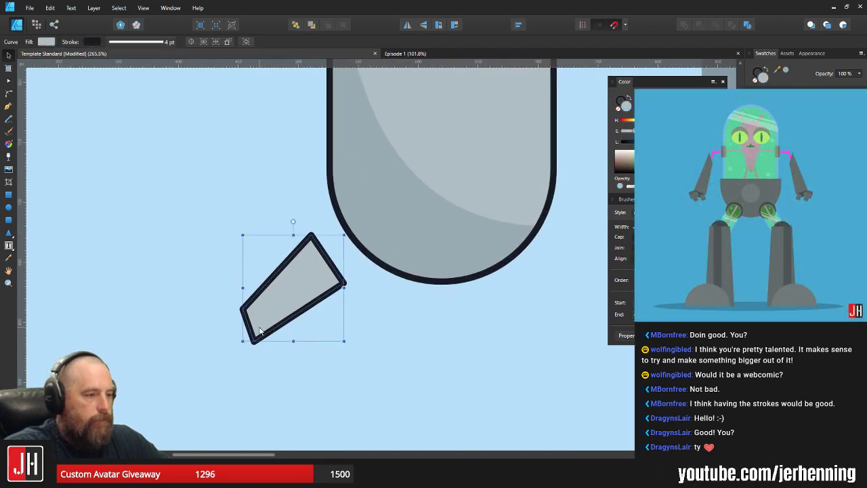
key(a)
drag(213, 287, 262, 347)
key(v)
click(371, 333)
Delete the flat, unoutlined capsule copy beside the finished one
scroll(359, 340, down, 7)
drag(359, 342, 336, 344)
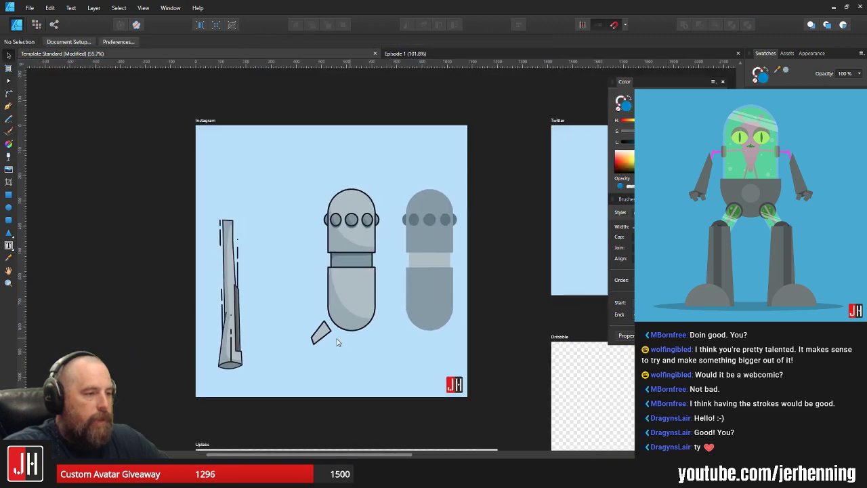
scroll(371, 334, up, 3)
drag(438, 317, 368, 336)
drag(346, 116, 530, 427)
key(Delete)
Move the whole outlined capsule together with its fin to the horizontal centre of the Instagram artboard
scroll(501, 421, down, 3)
scroll(418, 325, down, 2)
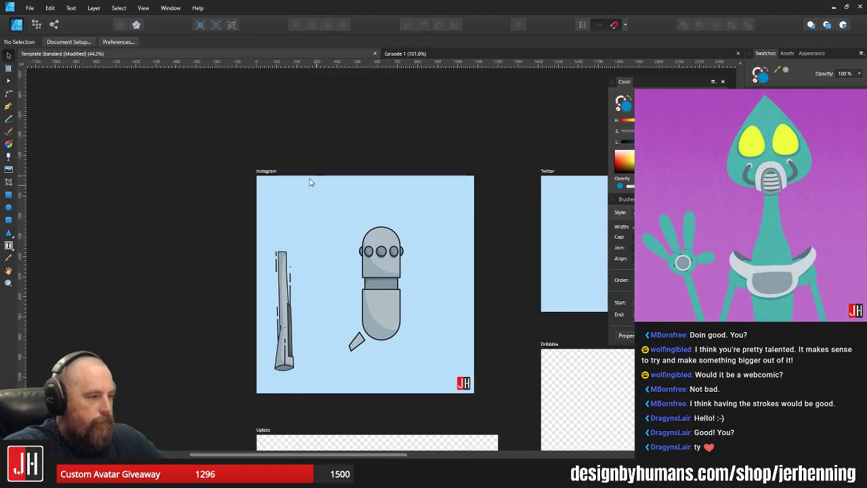
drag(310, 178, 453, 400)
scroll(382, 285, up, 2)
drag(379, 289, 340, 281)
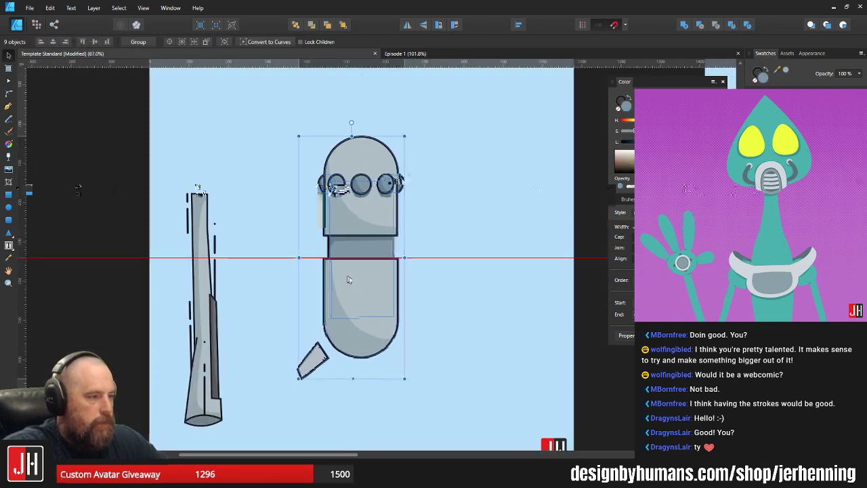
Move the tall tapered grey object group off the Instagram artboard, into the empty area on its left
scroll(342, 290, down, 2)
drag(296, 302, 211, 284)
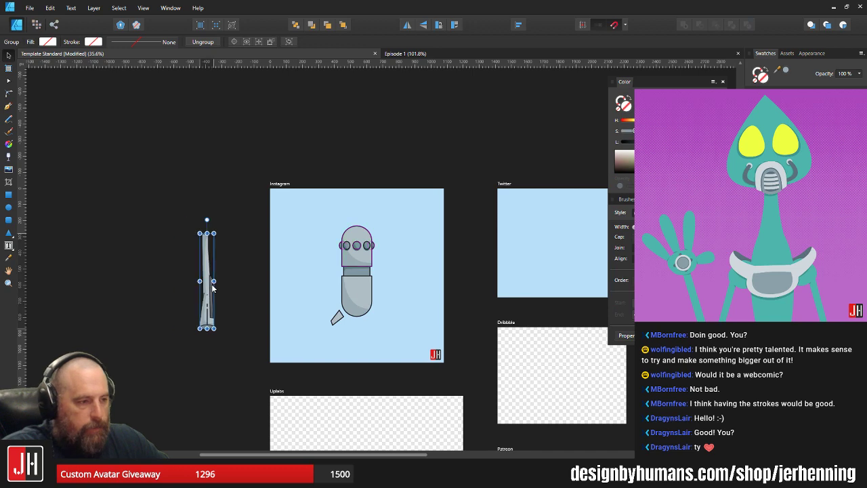
click(406, 294)
Duplicate the fin as a mirrored copy on the capsule's right side and centre both fins beneath the capsule
scroll(356, 312, up, 4)
scroll(356, 313, up, 1)
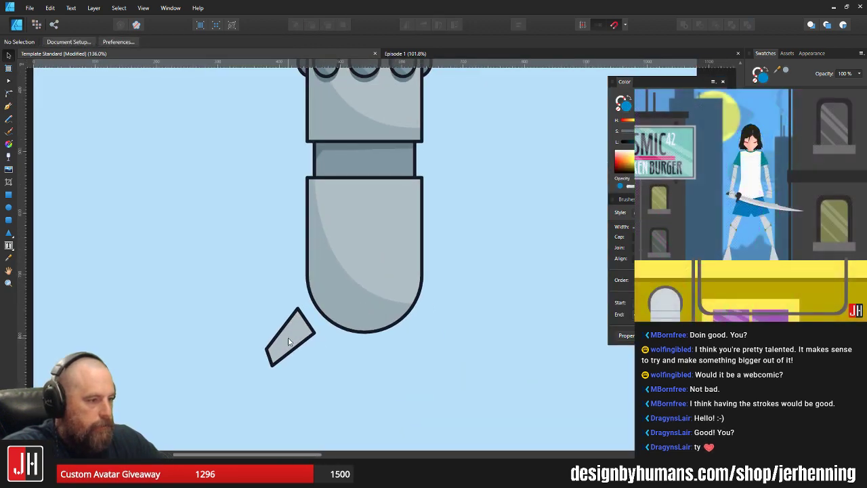
drag(294, 337, 454, 333)
shift+click(307, 341)
drag(306, 341, 298, 340)
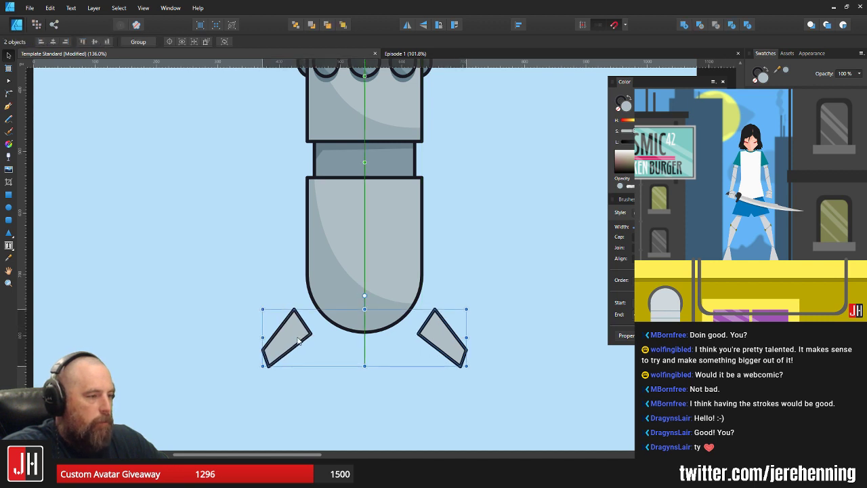
click(476, 261)
scroll(476, 261, up, 1)
scroll(355, 305, down, 2)
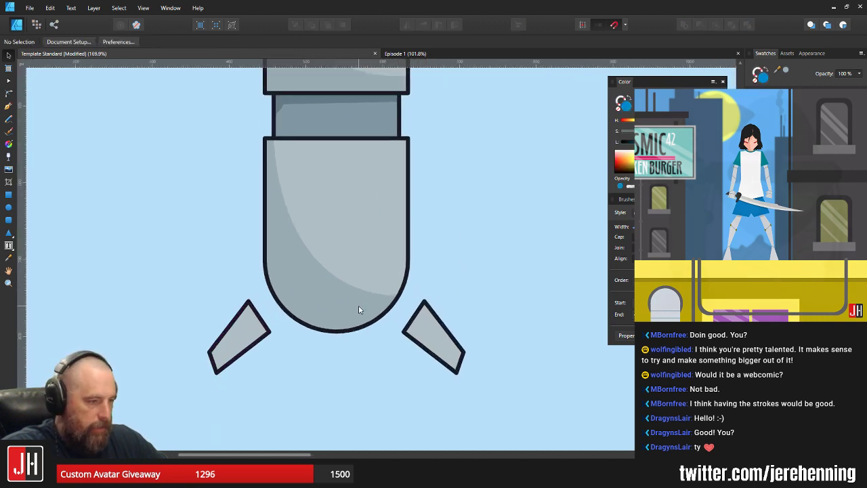
scroll(325, 305, left, 1)
click(282, 279)
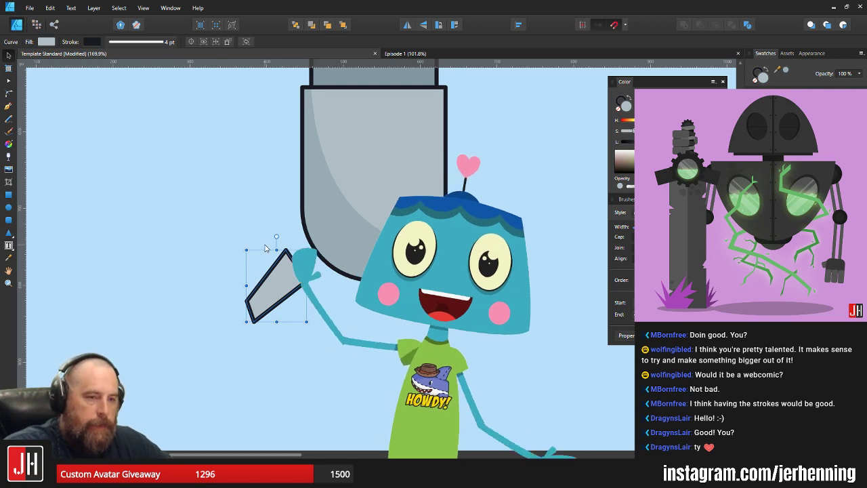
click(346, 300)
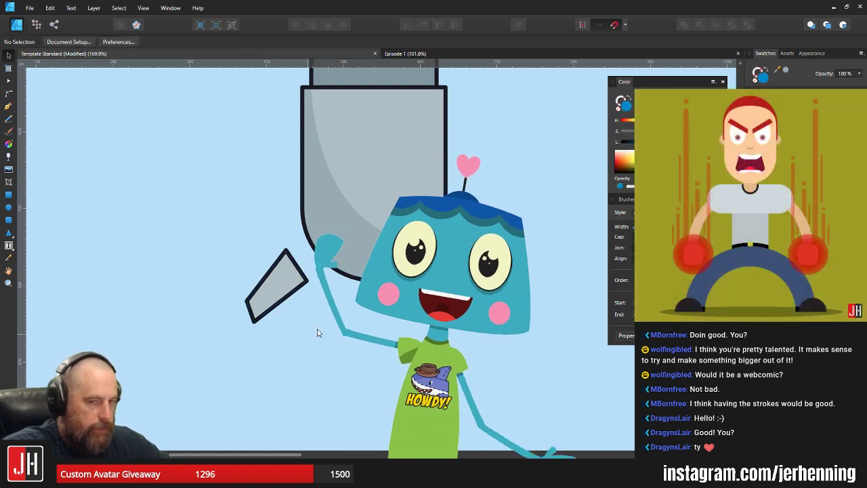
Try adding a small circle beside the left fin's lower tip, pasting the blue-grey fill and 4 pt dark outline onto it
drag(317, 328, 326, 316)
scroll(264, 287, up, 3)
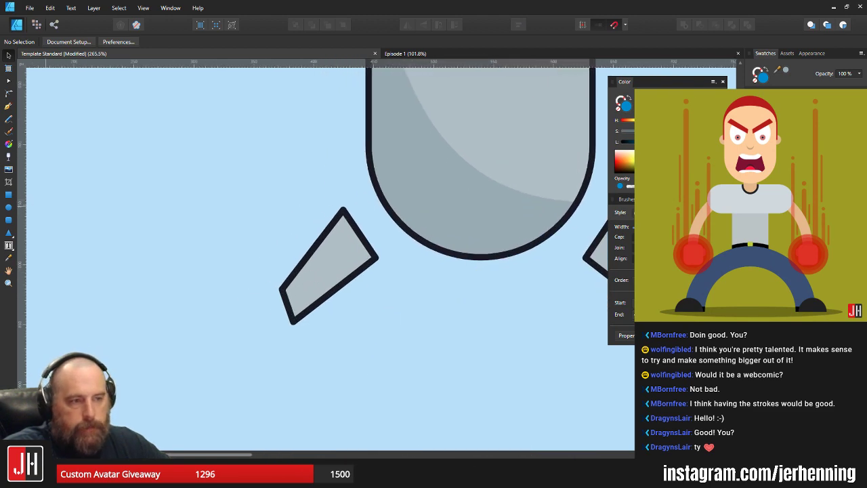
drag(234, 306, 288, 350)
key(ctrl+shift+v)
scroll(272, 344, up, 3)
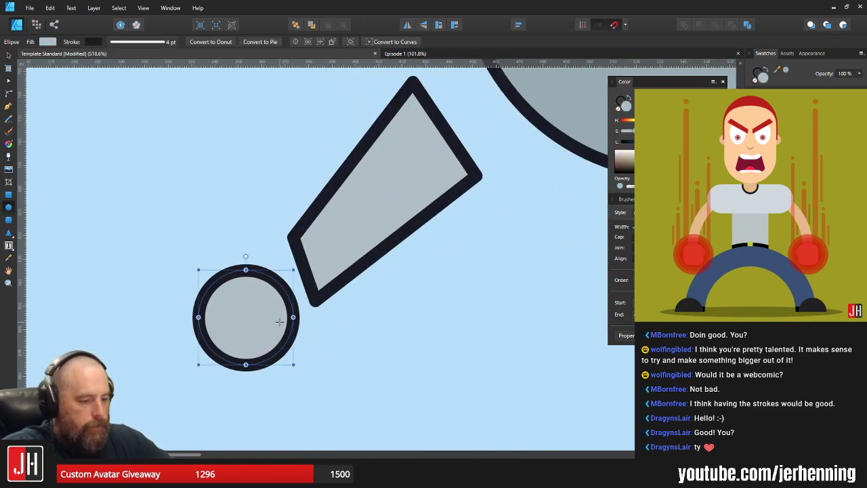
Shrink the small circle and fit it against the narrow lower end of the left fin
key(v)
drag(259, 306, 299, 283)
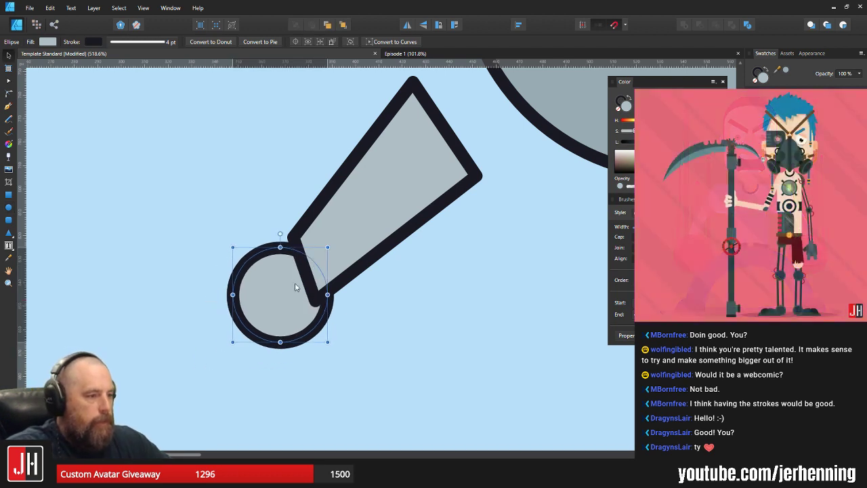
drag(333, 248, 316, 266)
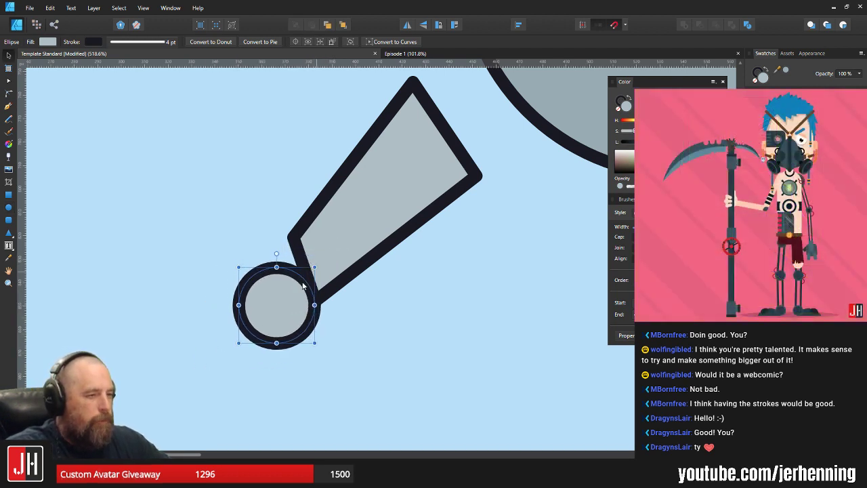
drag(279, 295, 291, 282)
click(377, 224)
click(279, 309)
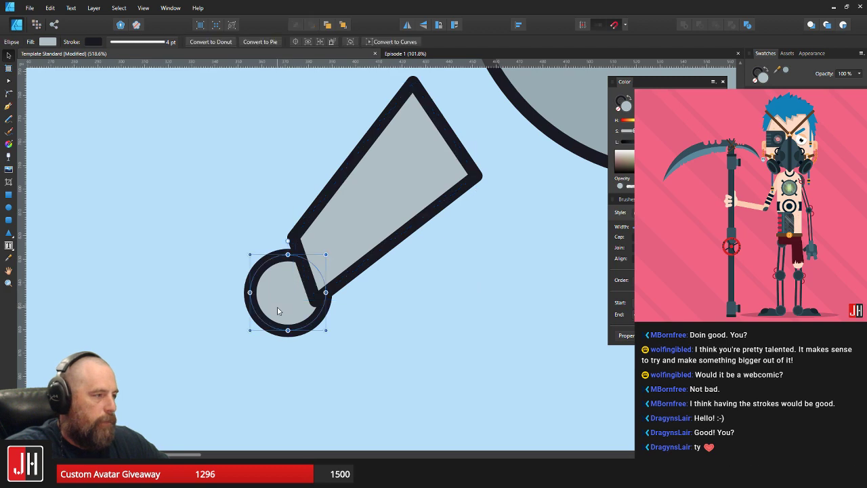
click(321, 229)
mouse_move(284, 289)
mouse_down()
mouse_move(290, 279)
mouse_move(290, 294)
mouse_up()
drag(337, 248, 321, 263)
drag(285, 301, 288, 291)
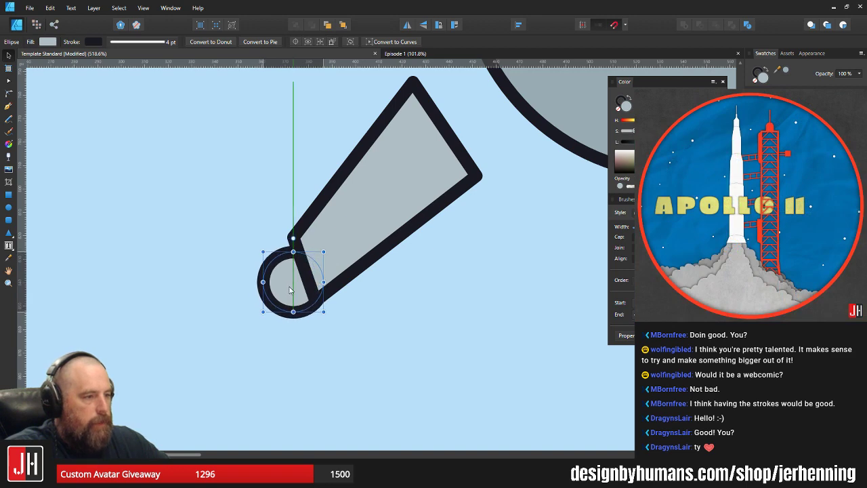
Delete the small circle from the left fin's lower end
click(393, 299)
scroll(362, 345, down, 9)
scroll(336, 339, up, 3)
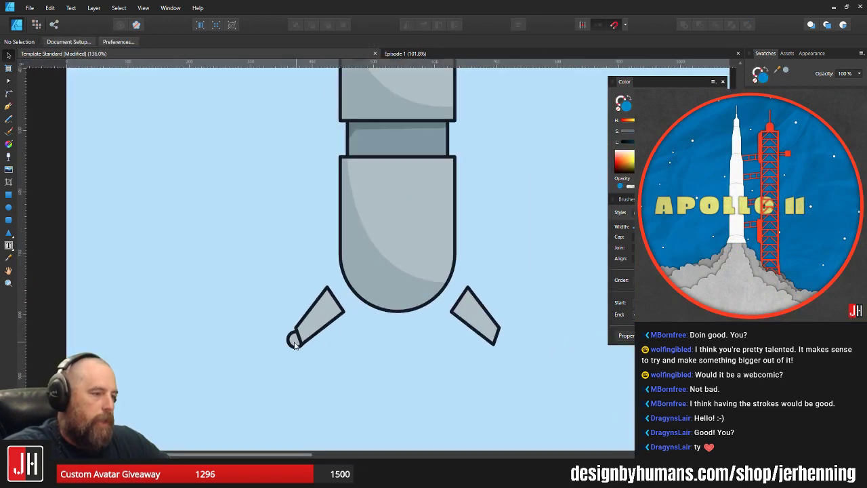
click(294, 342)
key(Delete)
scroll(336, 327, up, 1)
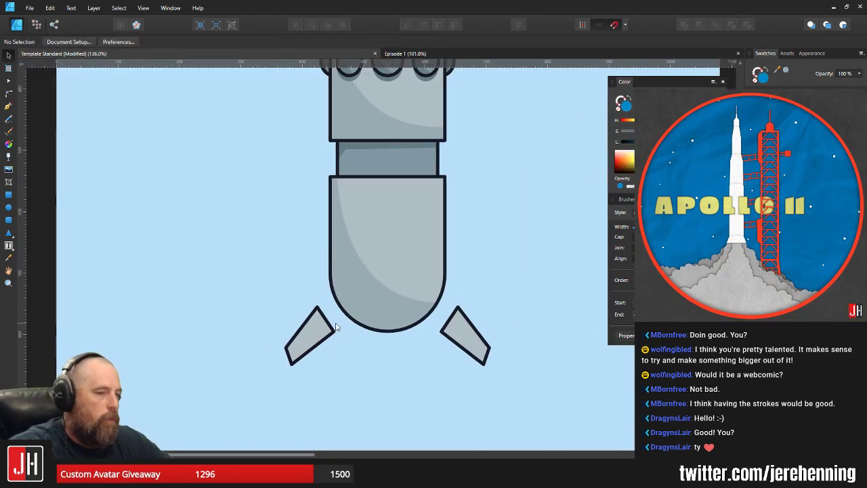
scroll(336, 327, up, 3)
scroll(314, 292, down, 7)
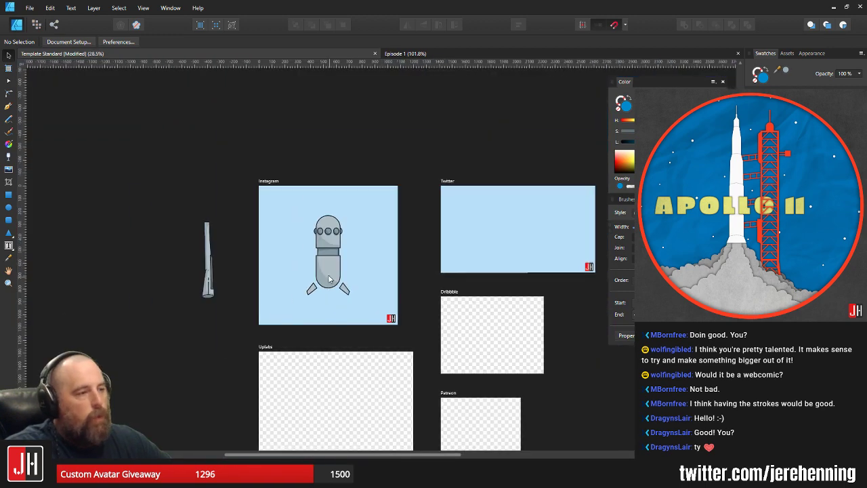
scroll(329, 278, up, 6)
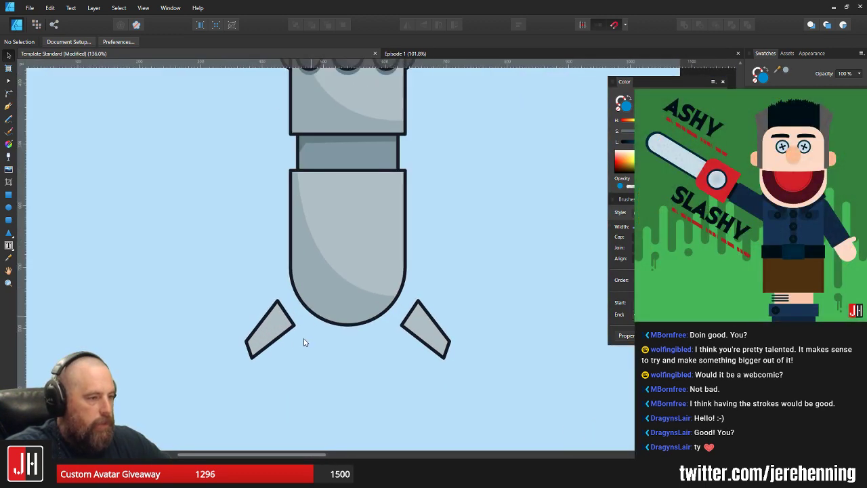
Move the right fin closer to the capsule, recentre both fins beneath it, and save the document
scroll(304, 342, up, 3)
click(265, 311)
drag(535, 308, 513, 306)
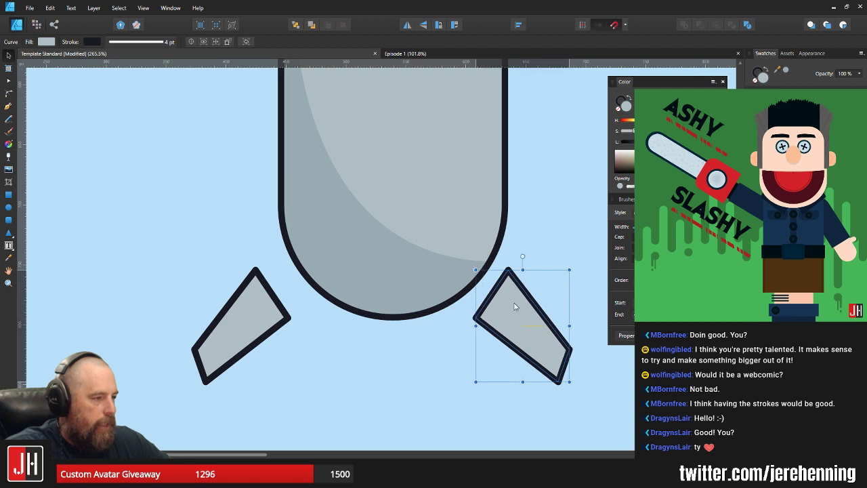
shift+click(255, 315)
drag(255, 316, 271, 314)
click(224, 214)
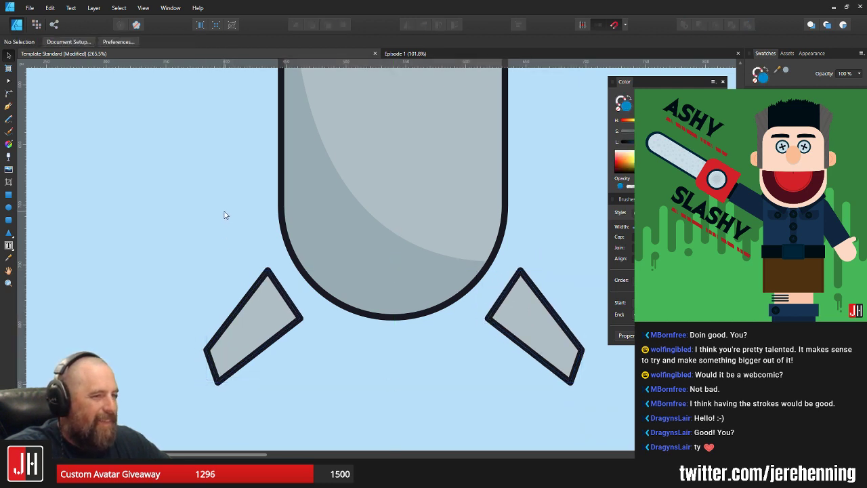
key(ctrl+s)
scroll(234, 224, down, 3)
Open the Scene 4 document from the 2019 folder inside the Vector folder's Complete folder
click(38, 10)
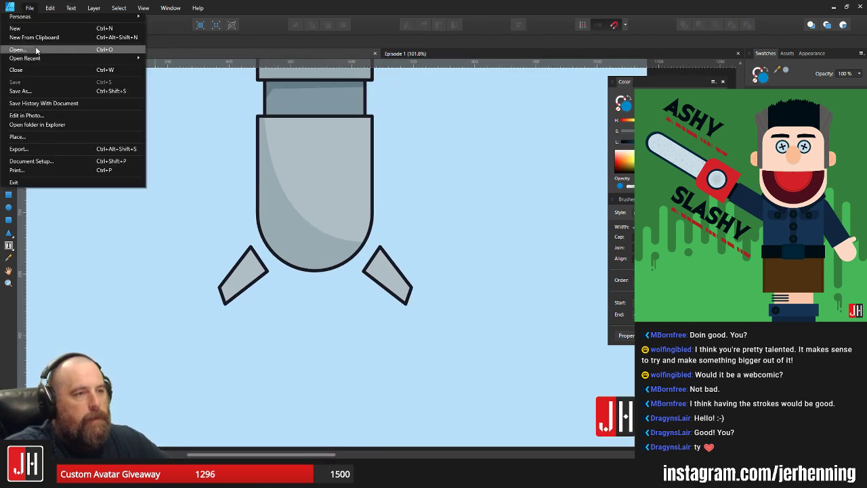
click(18, 49)
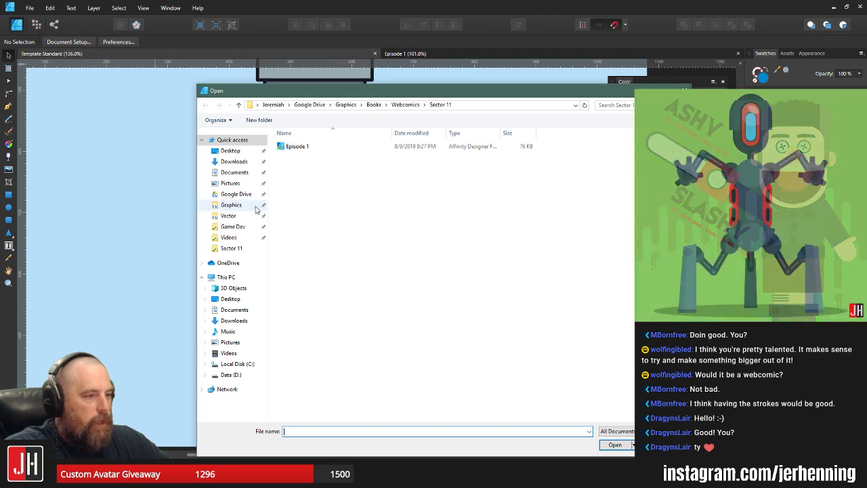
click(230, 215)
double_click(399, 156)
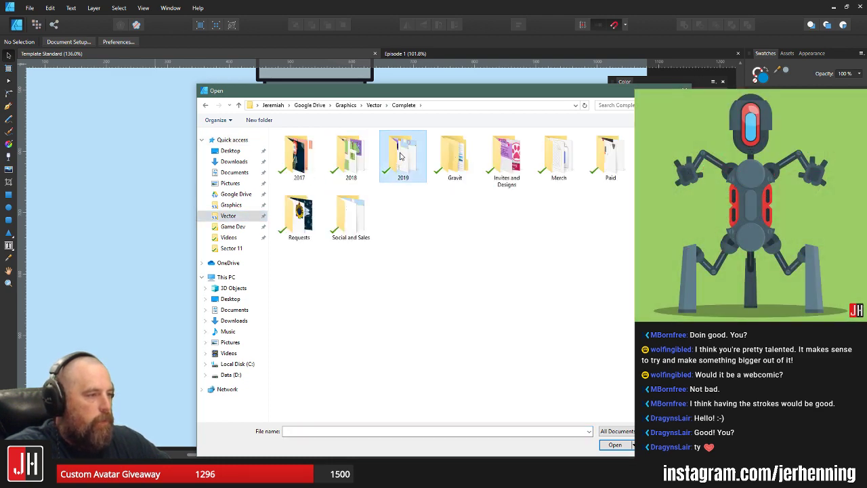
double_click(400, 156)
double_click(450, 282)
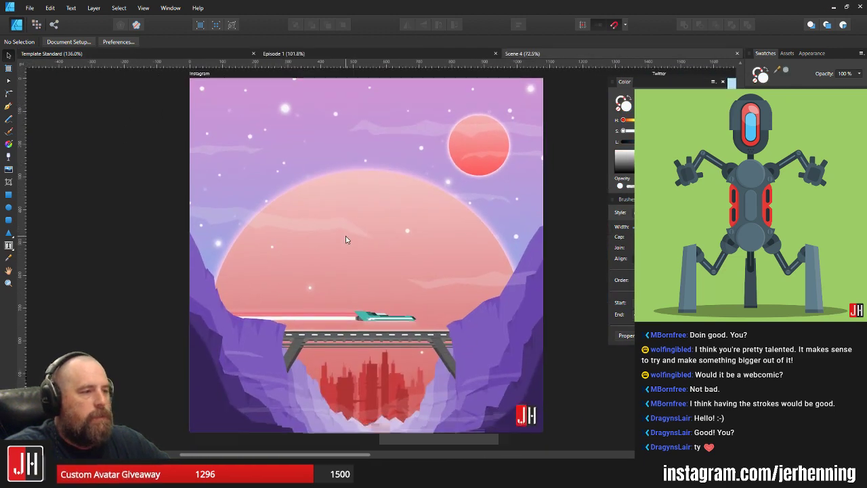
Open the Scene 6 document from the 2019 folder and examine its Instagram artboard
click(30, 7)
click(27, 58)
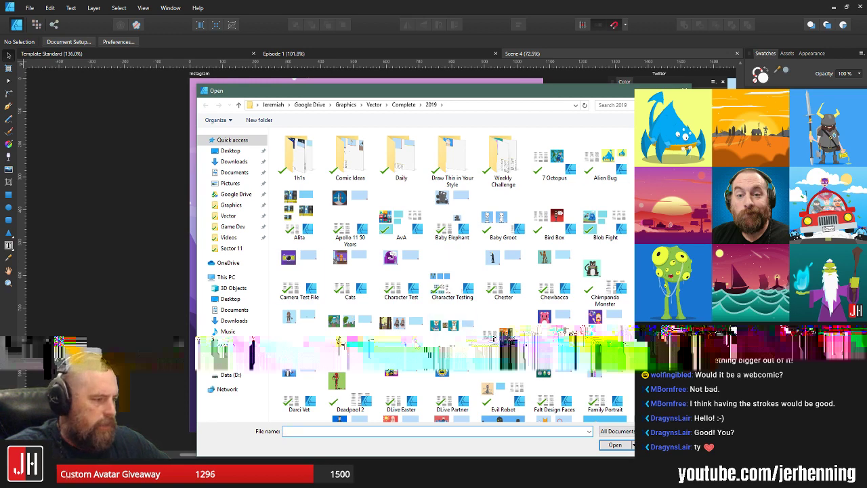
scroll(420, 337, down, 3)
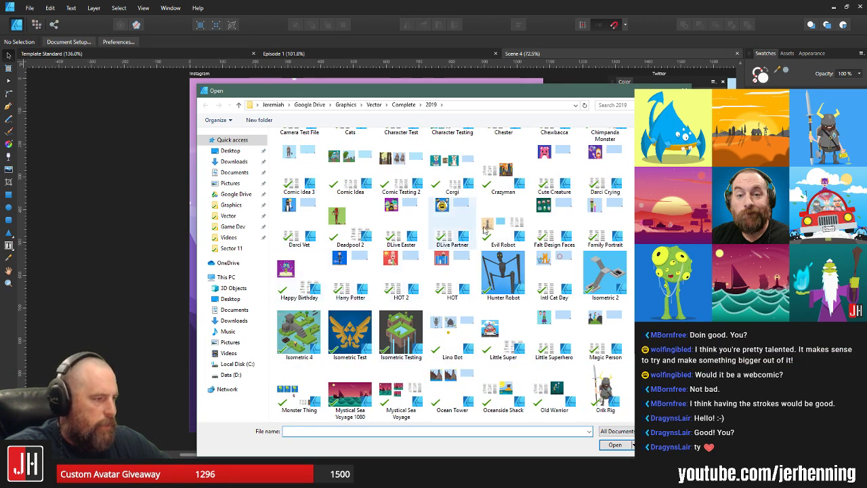
scroll(505, 223, down, 4)
click(540, 274)
double_click(540, 274)
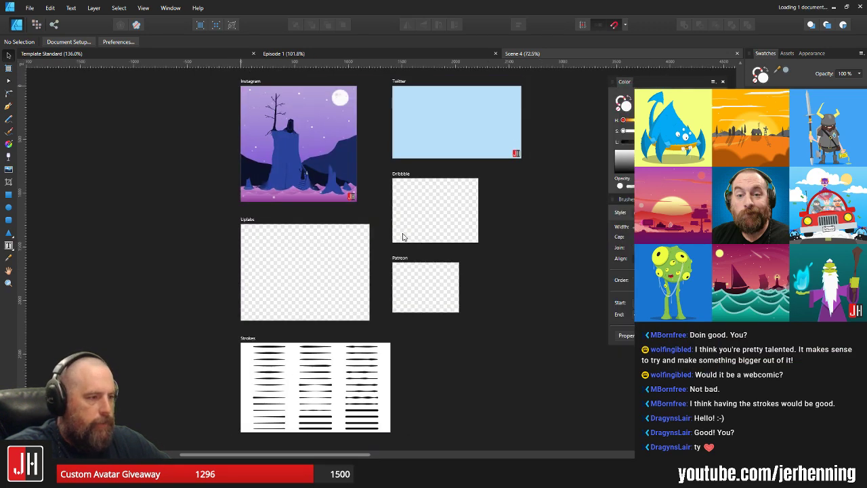
scroll(337, 251, up, 6)
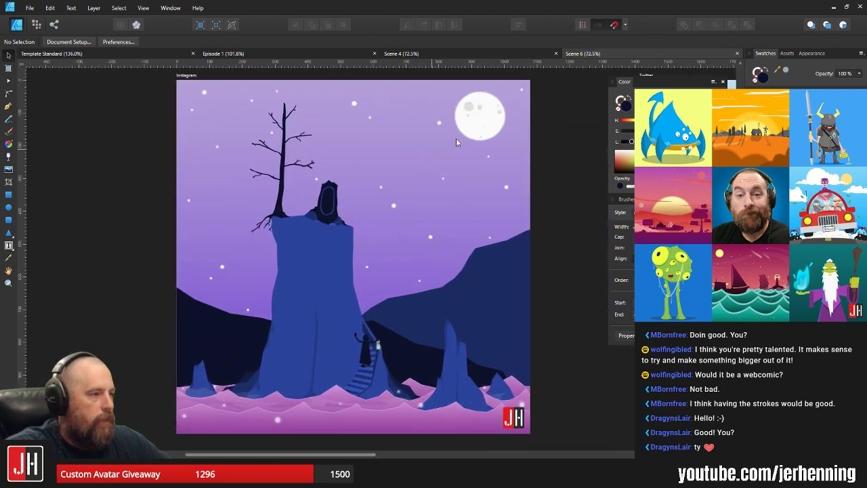
Close the Scene 4 document and return to the Template Standard document
click(556, 53)
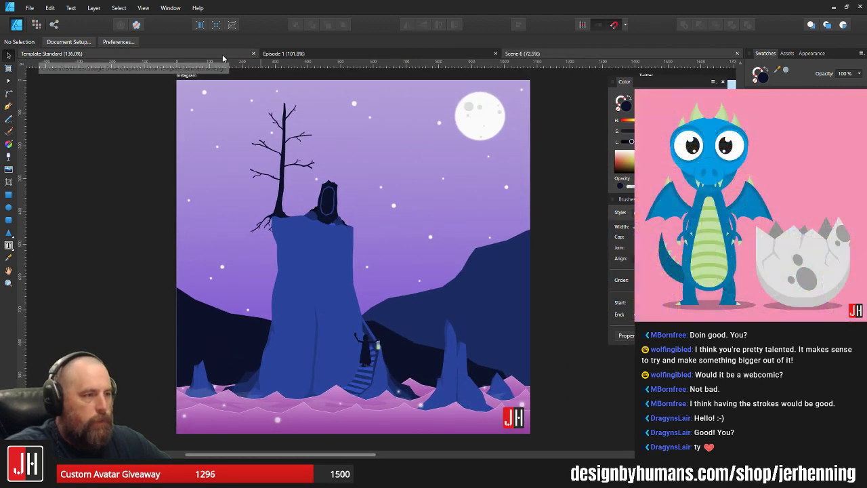
click(222, 54)
scroll(465, 292, up, 5)
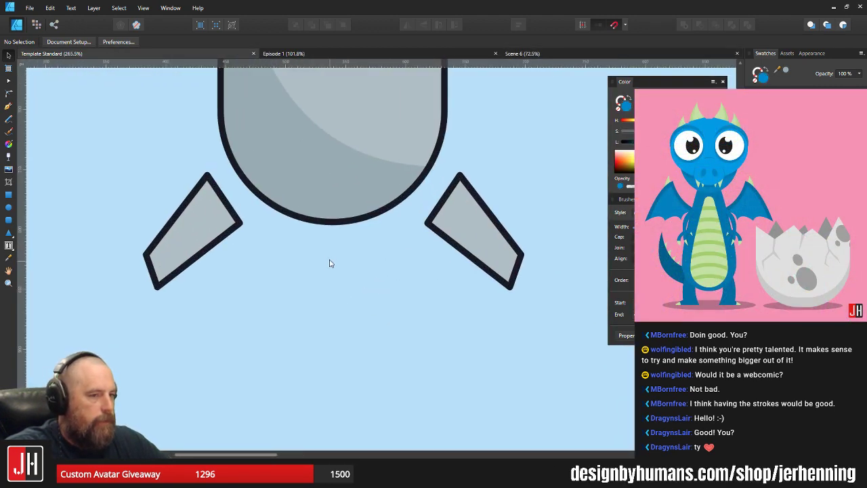
Draw a circle between the left fin and capsule, paste their fill and outline style, send it behind them, and shrink it
scroll(263, 223, up, 2)
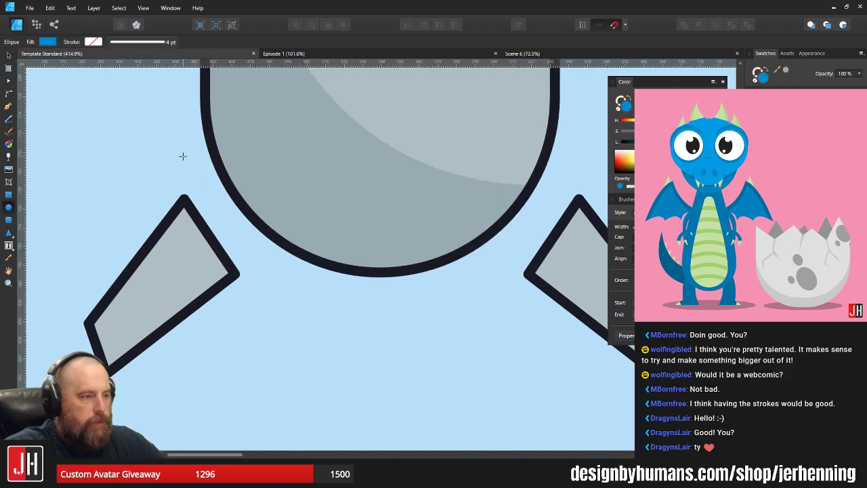
mouse_move(182, 156)
mouse_down()
mouse_move(346, 300)
mouse_move(323, 283)
mouse_up()
key(ctrl+shift+v)
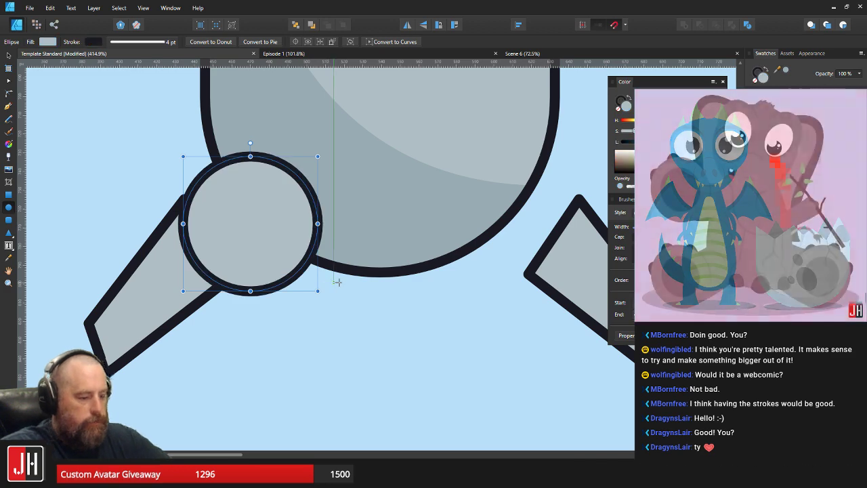
key(ctrl+shift+bracketleft)
drag(315, 157, 263, 211)
Reduce the left joint circle to about 40.5 px and tuck it between the fin and the capsule
scroll(248, 174, up, 3)
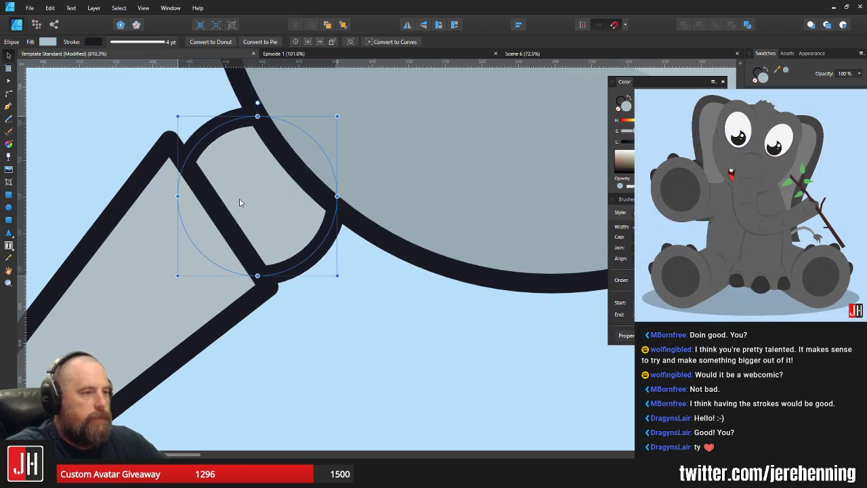
drag(337, 117, 326, 128)
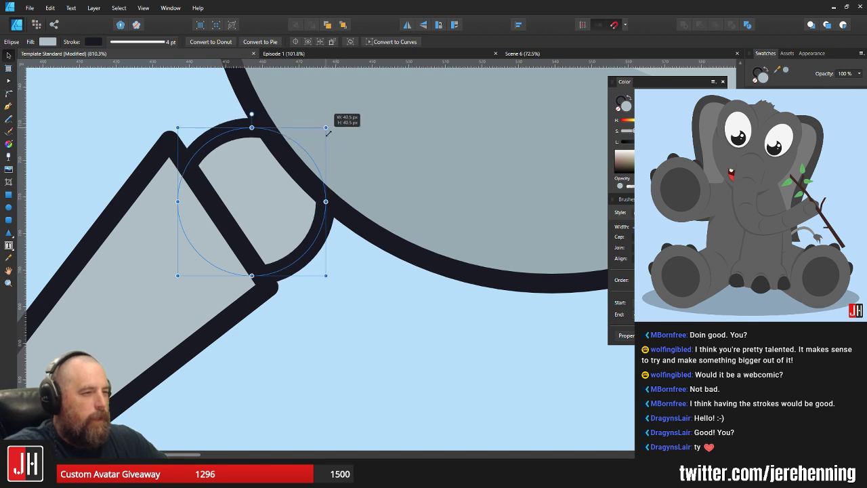
mouse_move(280, 187)
mouse_down()
mouse_move(295, 174)
mouse_move(285, 176)
mouse_up()
click(346, 302)
scroll(351, 295, down, 8)
scroll(400, 288, up, 4)
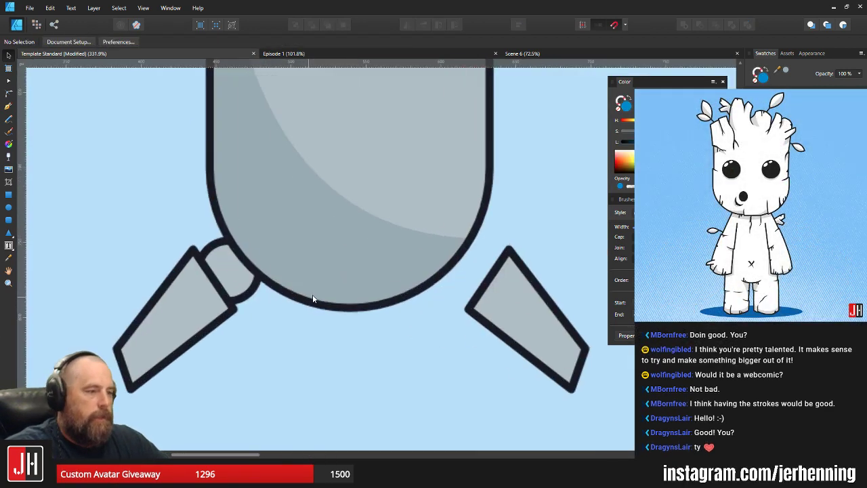
Duplicate the joint circle between the right fin and capsule and centre both joints beneath the capsule
click(226, 270)
drag(225, 270, 476, 269)
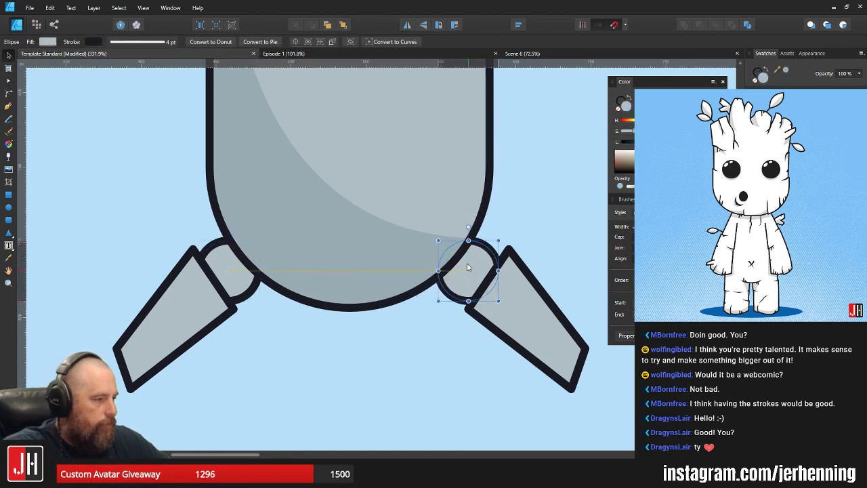
shift+click(236, 280)
drag(235, 278, 240, 276)
click(507, 203)
scroll(480, 271, down, 8)
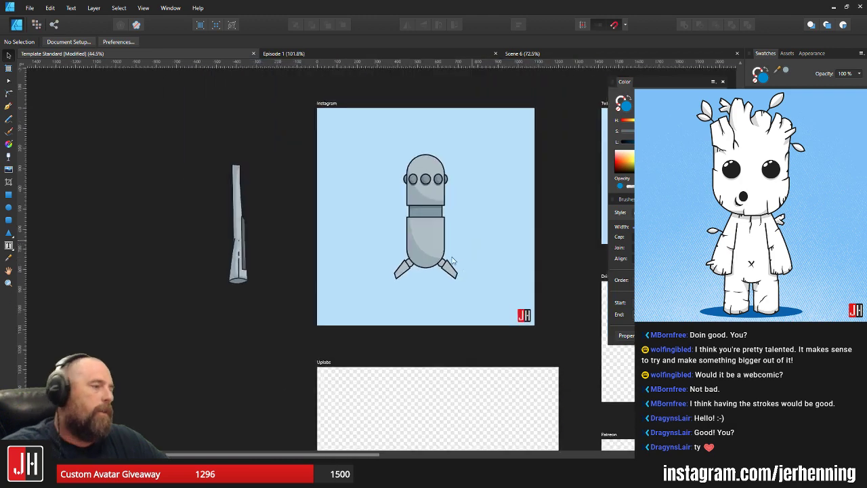
scroll(404, 292, up, 5)
scroll(407, 313, up, 4)
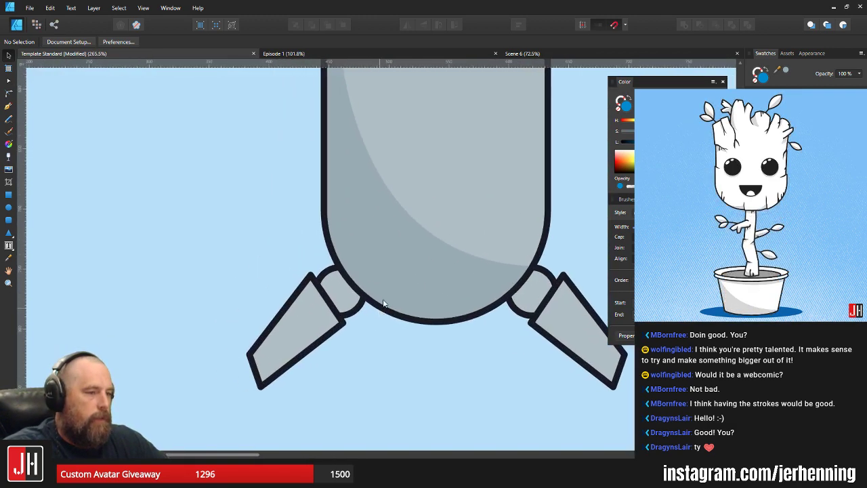
Try duplicating the left joint circle down to the left fin's lower tip
click(325, 228)
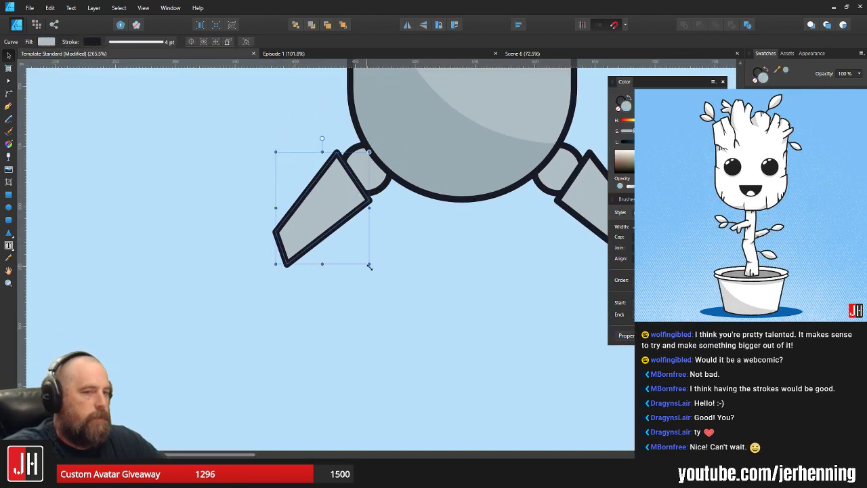
scroll(371, 225, up, 1)
scroll(371, 226, up, 1)
click(369, 207)
drag(369, 208, 226, 341)
scroll(229, 332, up, 3)
Shrink the copied circle and tuck it behind the left fin's lower tip
drag(281, 270, 233, 316)
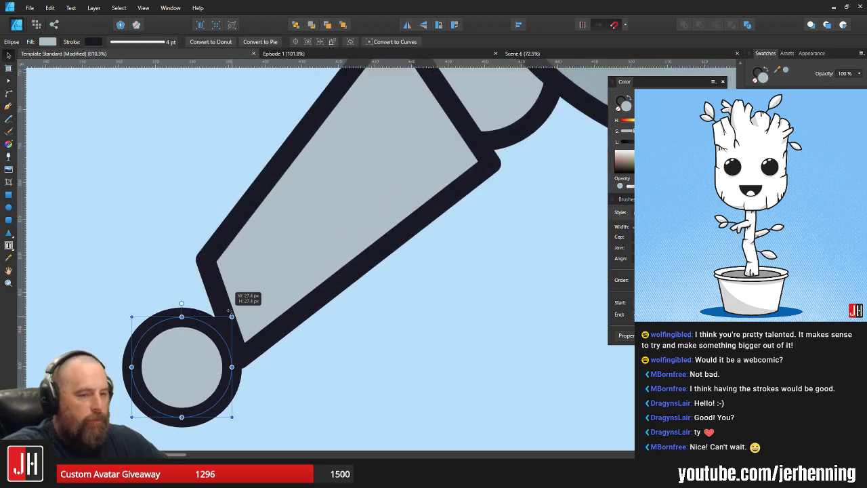
drag(189, 342, 216, 294)
drag(261, 266, 233, 293)
drag(202, 324, 219, 303)
Delete the copied circle at the left fin's lower tip
scroll(219, 303, down, 5)
scroll(224, 308, up, 3)
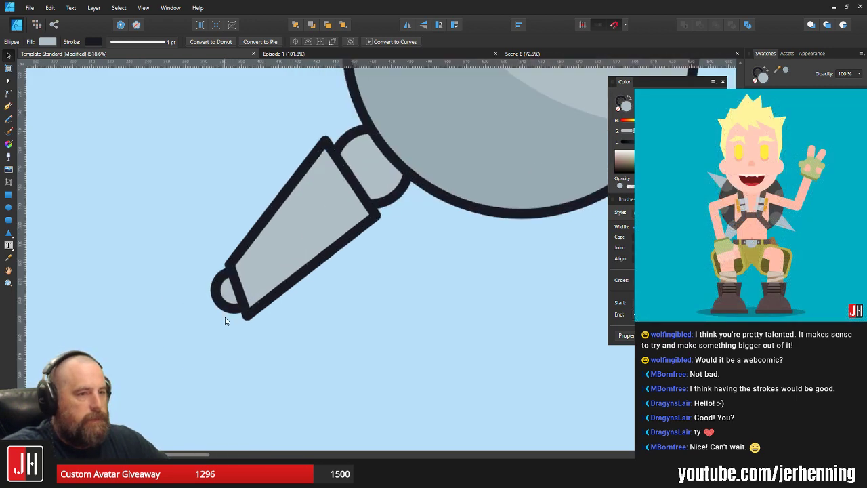
key(Delete)
scroll(195, 326, down, 5)
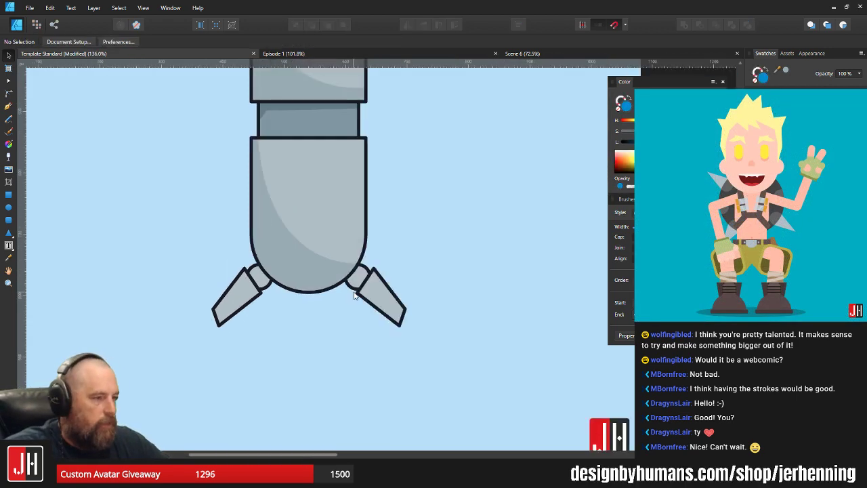
Select both lower fins and draw them slightly inward toward the joints beneath the capsule
scroll(358, 292, up, 3)
click(321, 344)
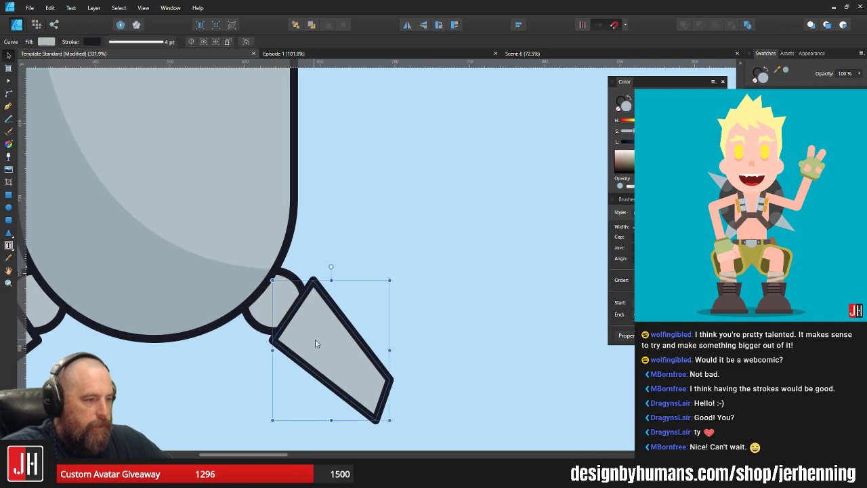
drag(321, 344, 474, 321)
shift+click(165, 320)
drag(164, 320, 169, 319)
scroll(204, 310, down, 9)
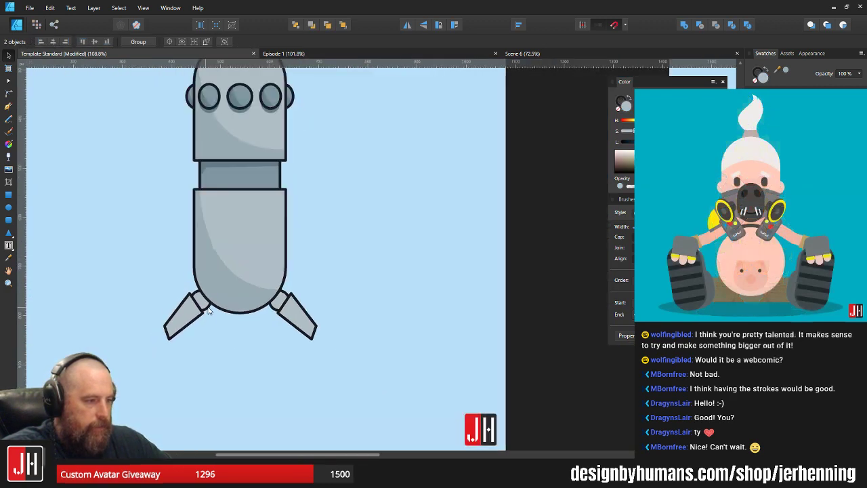
click(248, 298)
Recolour both fin joint circles with the darker blue-grey sampled from the capsule's neck band
drag(248, 298, 301, 319)
scroll(305, 320, up, 6)
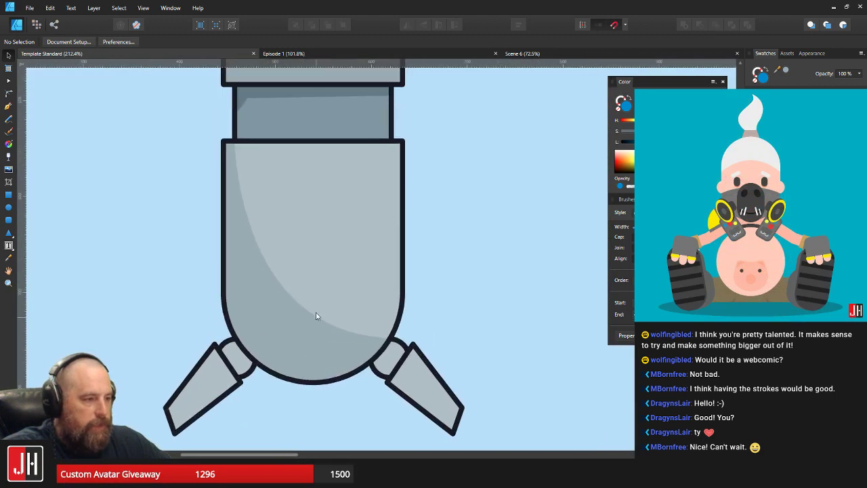
scroll(317, 313, down, 3)
scroll(321, 312, up, 1)
scroll(323, 313, down, 3)
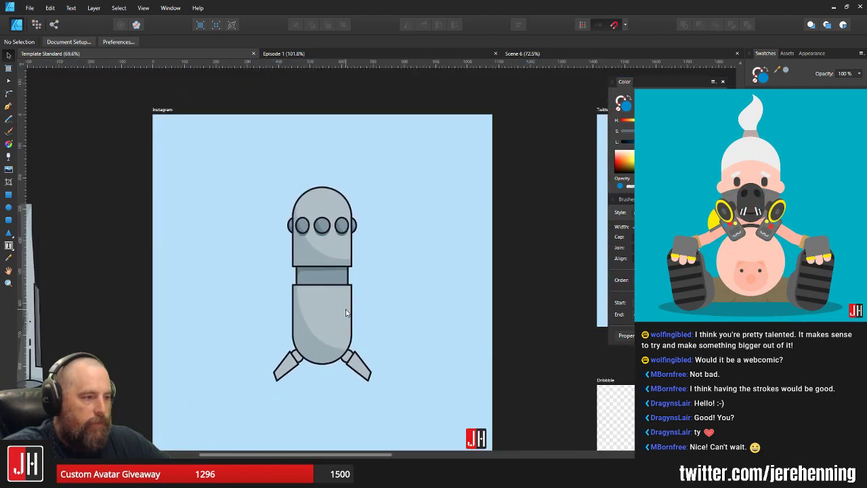
scroll(317, 339, up, 5)
click(303, 346)
shift+click(512, 352)
scroll(508, 339, down, 4)
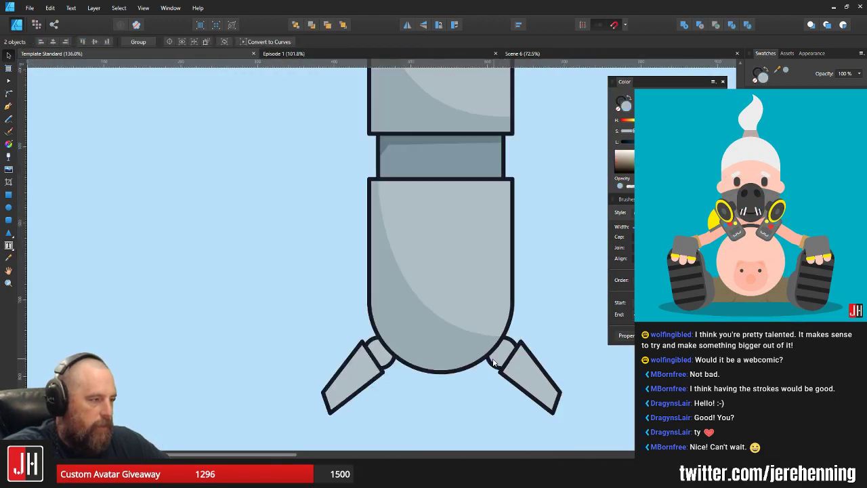
key(i)
click(469, 238)
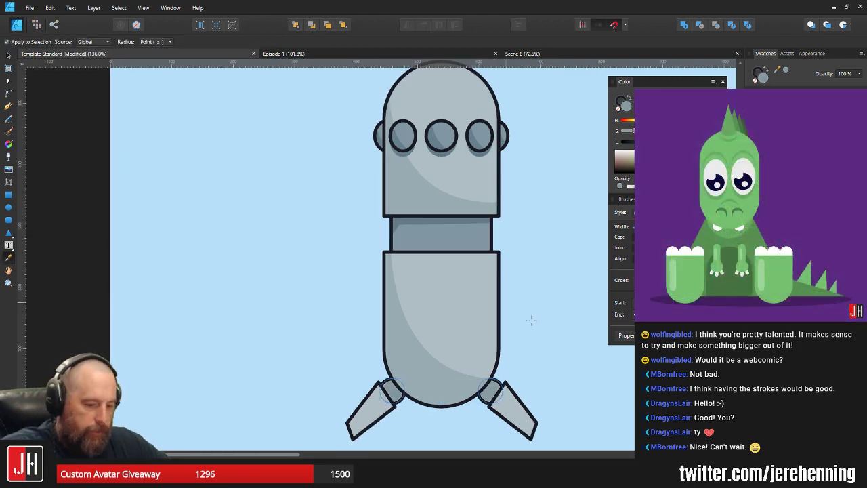
key(v)
click(540, 358)
Move both fins and their joints together slightly upward so they tuck tighter against the capsule's rounded bottom
drag(541, 358, 475, 259)
scroll(424, 306, up, 2)
scroll(424, 305, up, 1)
drag(353, 232, 390, 392)
scroll(389, 386, down, 4)
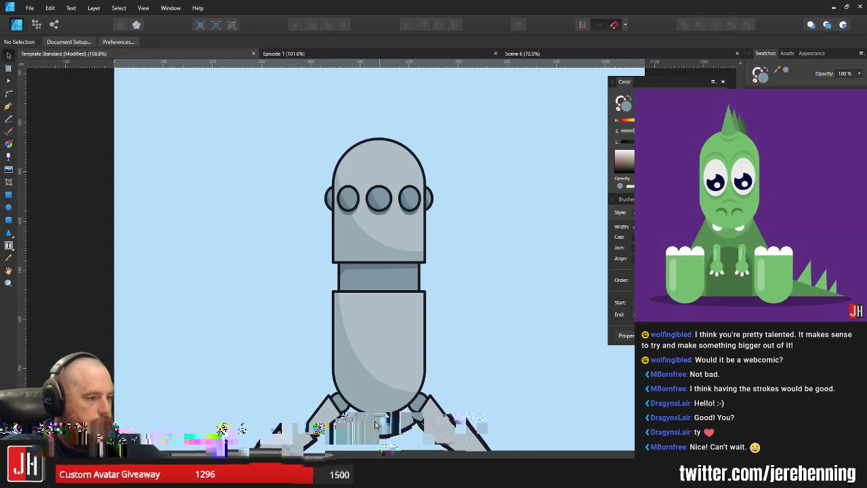
scroll(369, 430, up, 4)
drag(370, 430, 382, 357)
drag(159, 193, 406, 447)
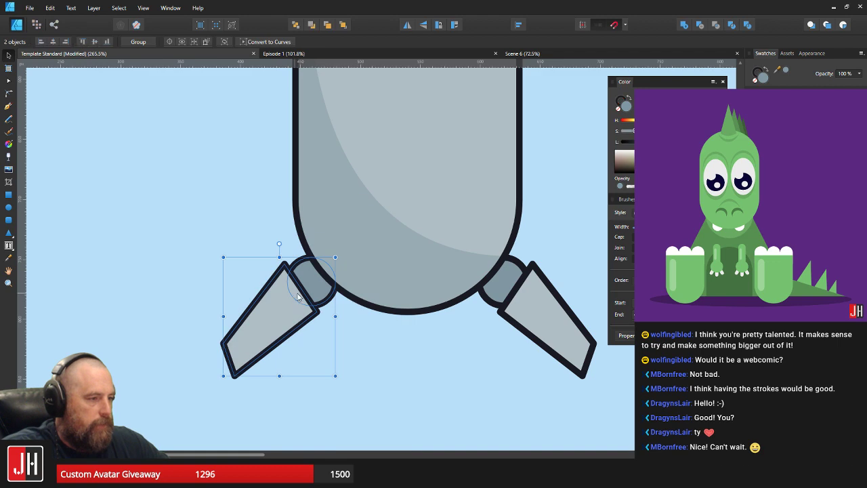
scroll(565, 283, down, 2)
drag(267, 228, 630, 420)
scroll(542, 303, up, 2)
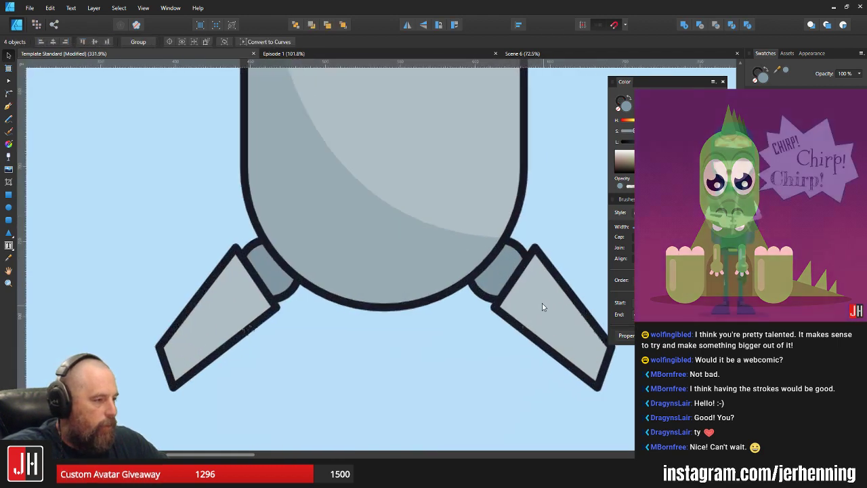
click(551, 181)
scroll(436, 284, down, 3)
scroll(334, 350, up, 3)
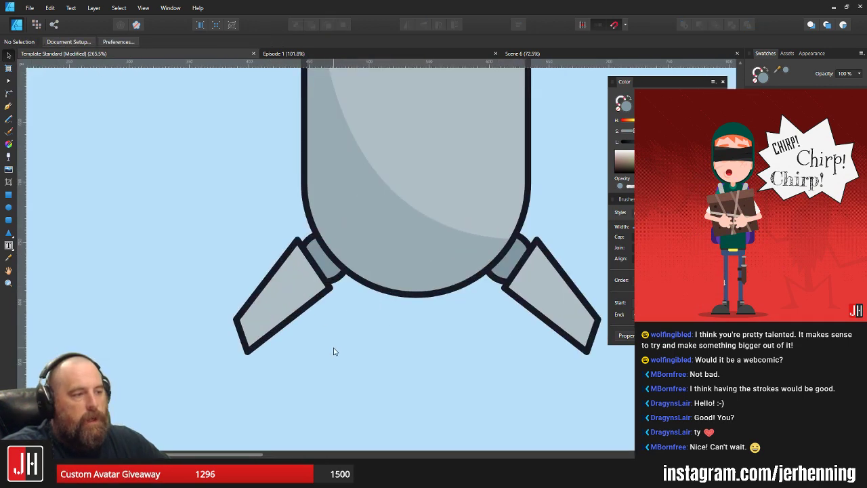
Draw a closed shape with a curved upper edge over the left fin's lower half and fill it with the capsule's shadow grey
click(9, 106)
scroll(285, 280, up, 1)
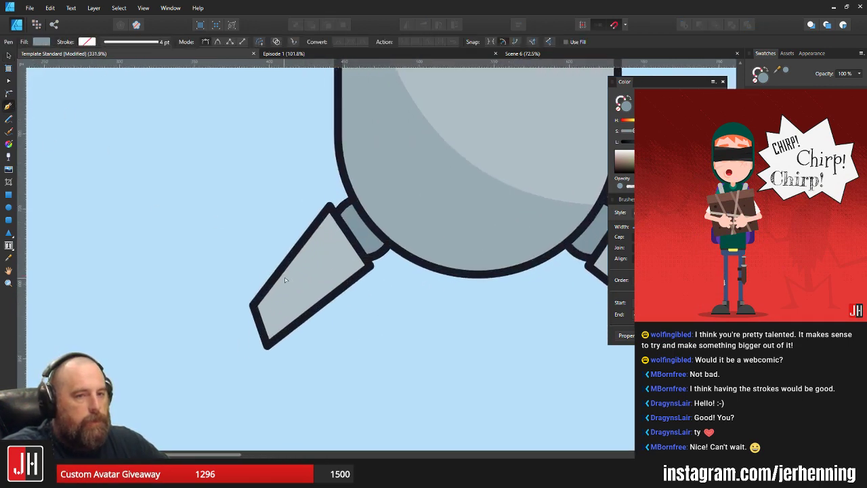
click(262, 206)
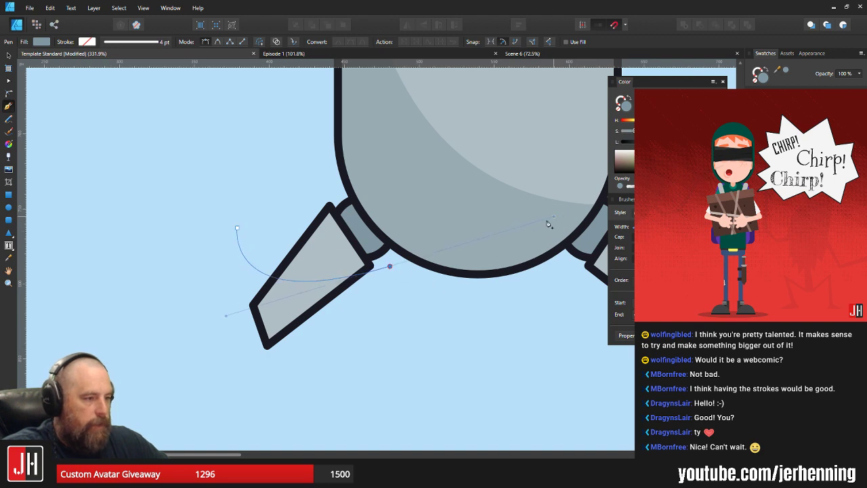
drag(548, 222, 544, 222)
alt+click(389, 267)
click(341, 360)
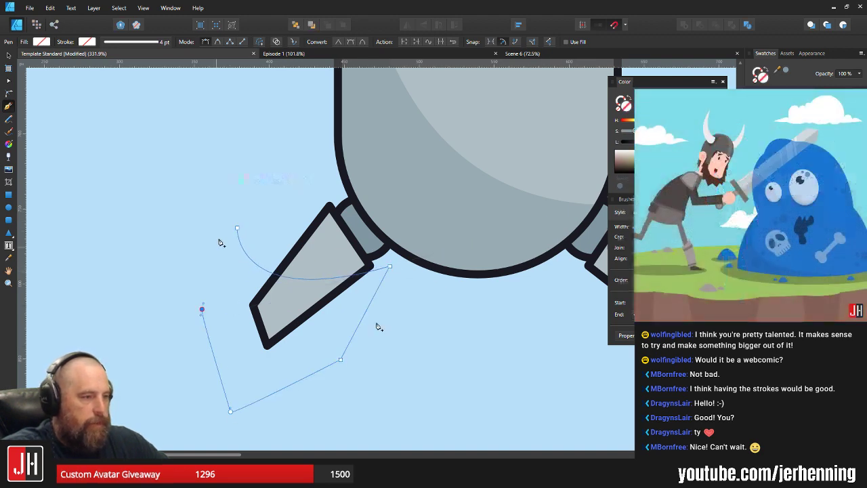
key(i)
click(416, 214)
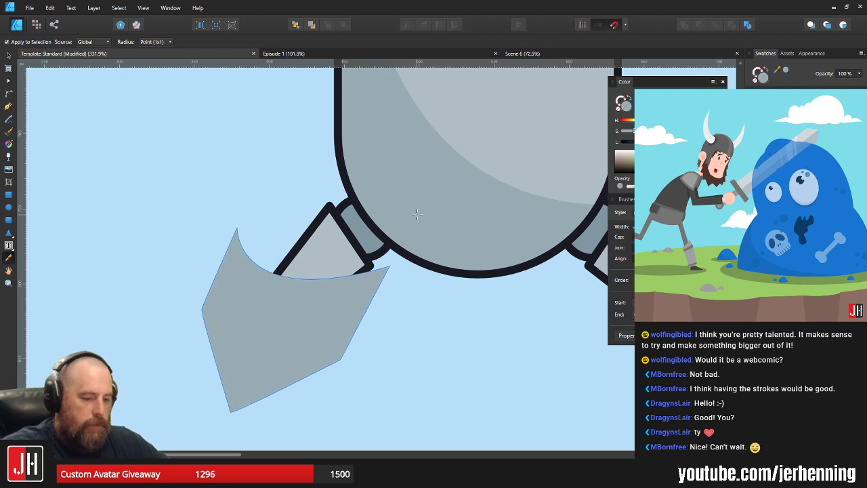
Clip the grey shading shape inside the left fin
key(ctrl+x)
key(v)
click(302, 256)
key(ctrl+alt+v)
click(265, 214)
scroll(278, 214, down, 3)
drag(311, 216, 298, 231)
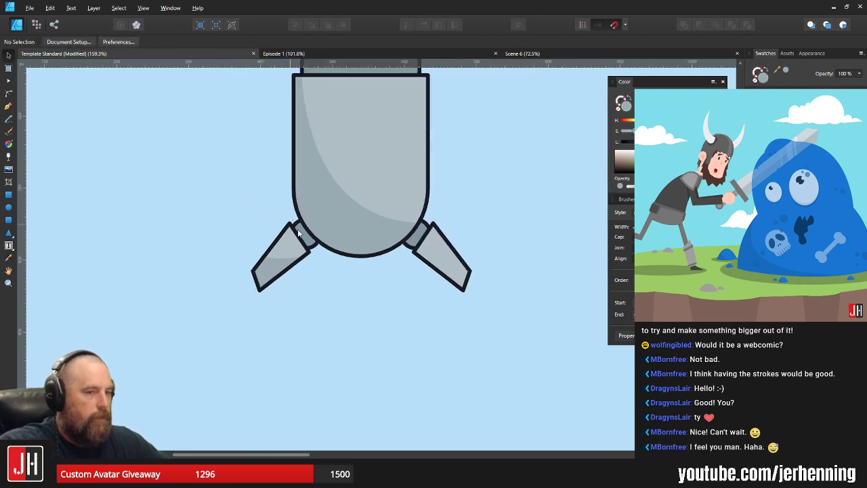
scroll(320, 249, up, 2)
drag(386, 287, 349, 286)
scroll(348, 287, up, 2)
double_click(117, 244)
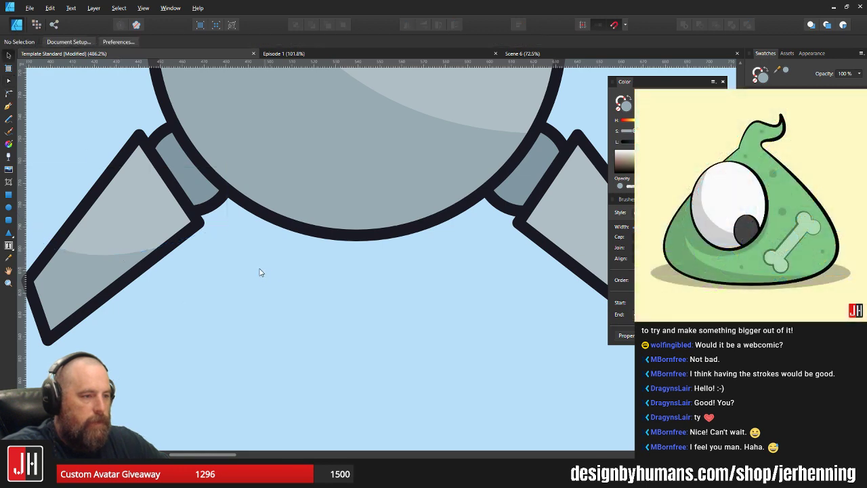
scroll(416, 294, down, 2)
key(v)
drag(443, 290, 313, 283)
key(ctrl+c)
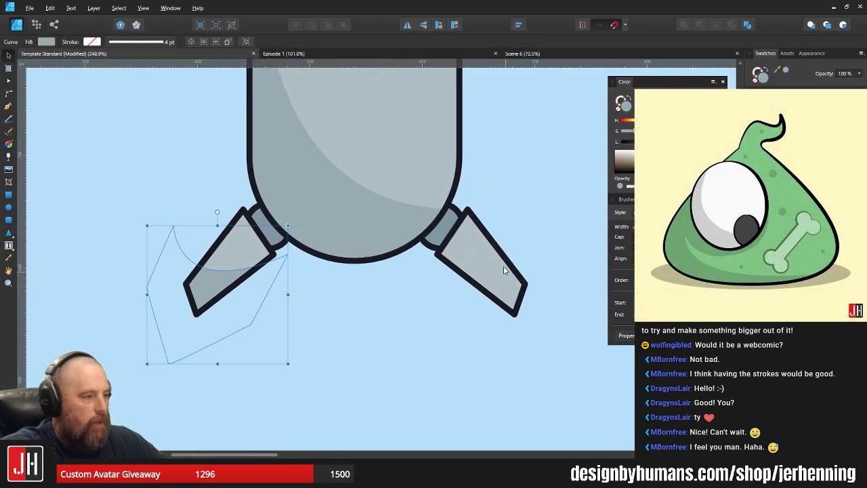
click(504, 267)
click(531, 214)
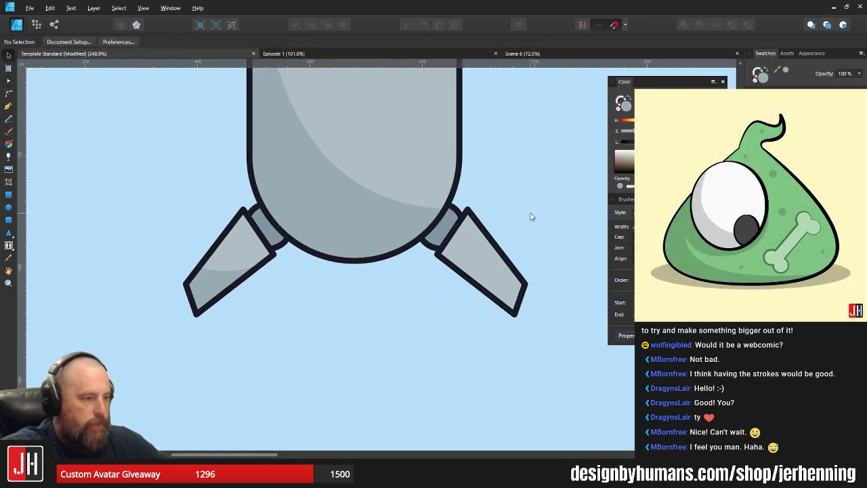
Try drawing a curved shading edge from the right joint to the right fin's lower tip and undo it
click(9, 106)
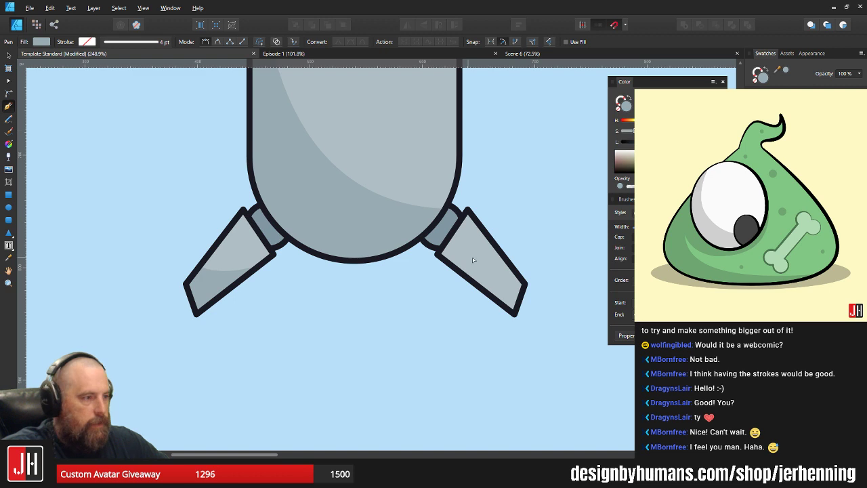
click(456, 199)
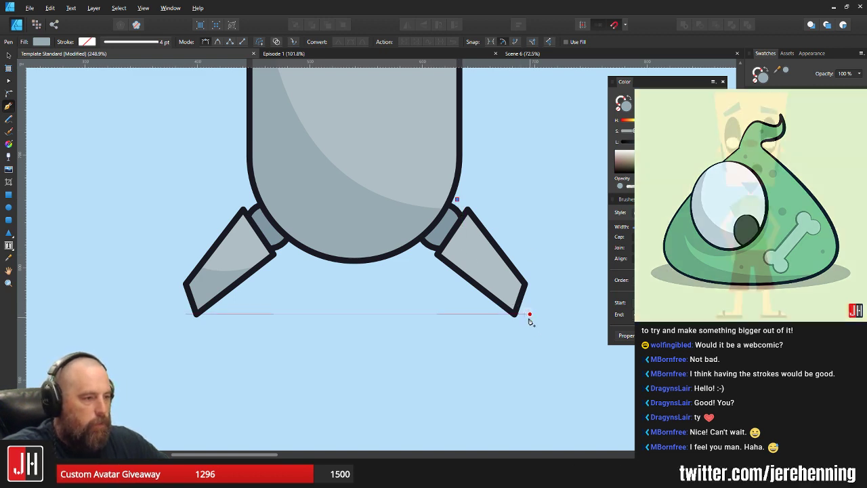
drag(524, 319, 551, 330)
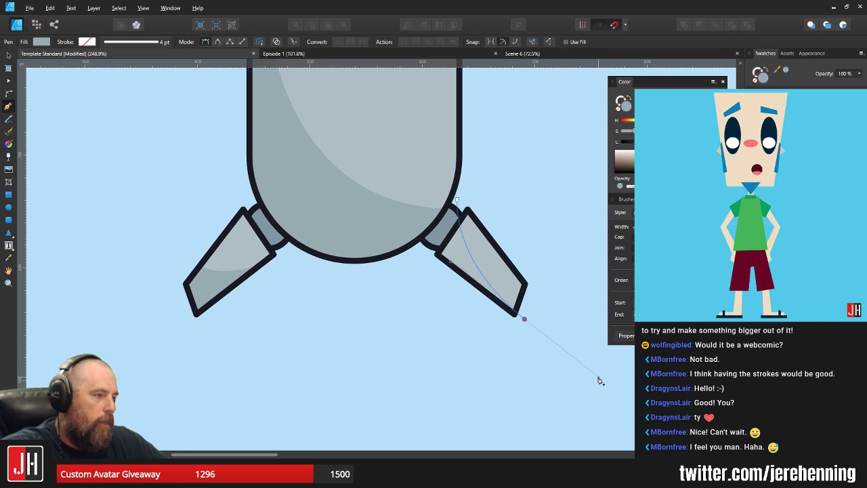
key(ctrl+z)
key(ctrl+z)
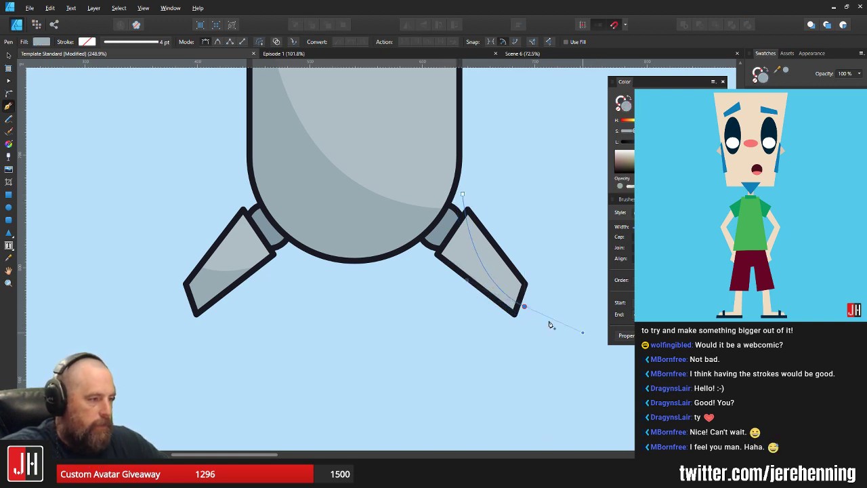
Draw a grey shading shape with a curved edge along the right fin's inner side and clip it inside the fin
click(462, 197)
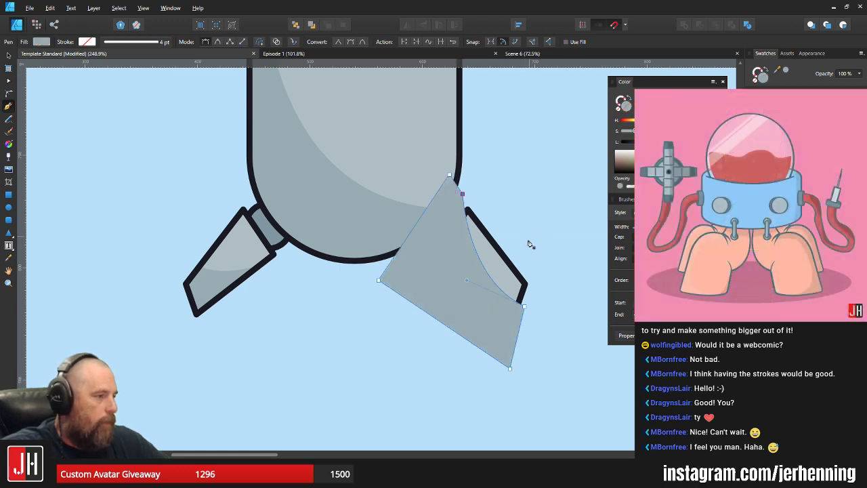
scroll(528, 242, up, 3)
key(ctrl+x)
key(v)
click(442, 270)
key(ctrl+alt+v)
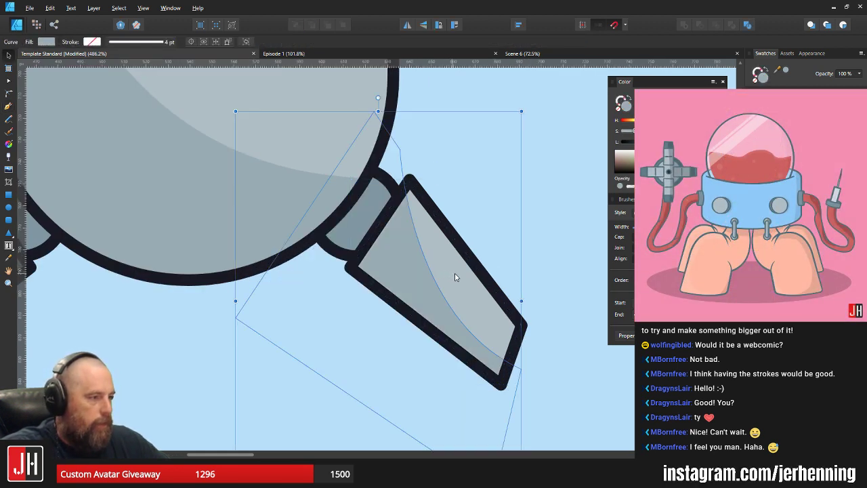
Adjust the curve handle of the right fin's shading edge near the lower tip
drag(455, 273, 489, 225)
mouse_move(458, 254)
mouse_down()
mouse_move(463, 260)
mouse_move(452, 258)
mouse_up()
key(a)
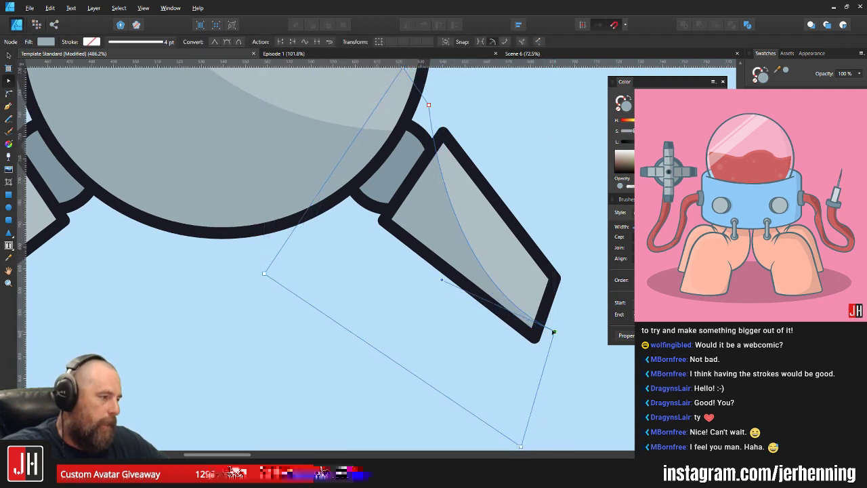
drag(443, 281, 449, 272)
key(v)
key(ctrl+d)
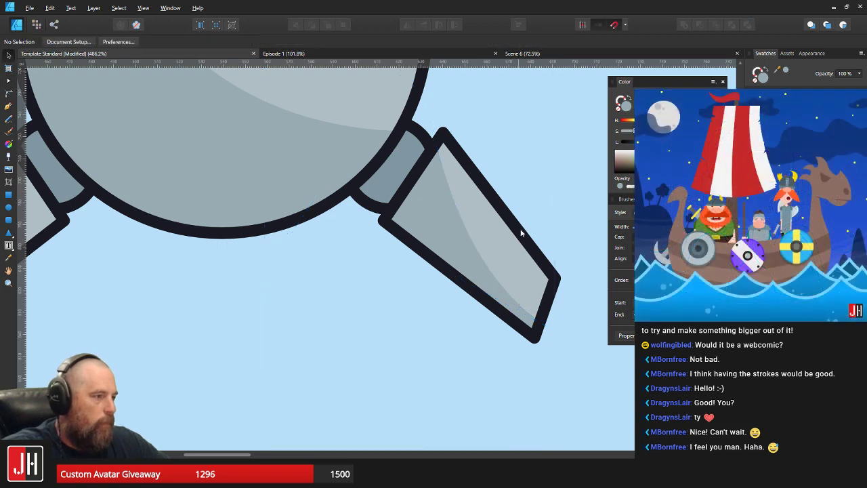
Remove the shading from the right fin
scroll(520, 229, down, 8)
drag(528, 225, 468, 248)
scroll(468, 249, up, 3)
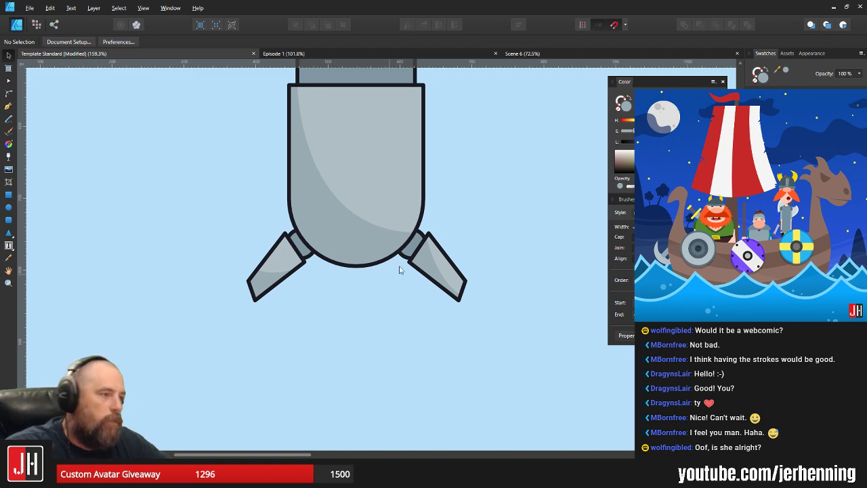
scroll(400, 270, up, 2)
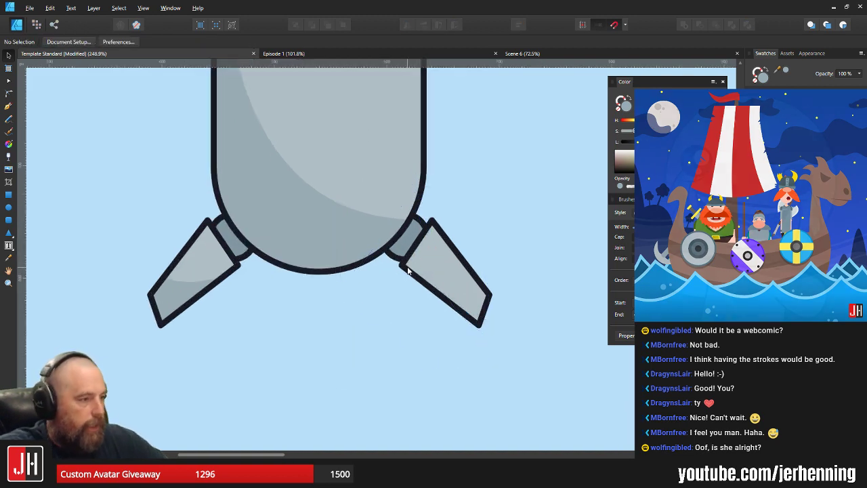
drag(407, 260, 373, 265)
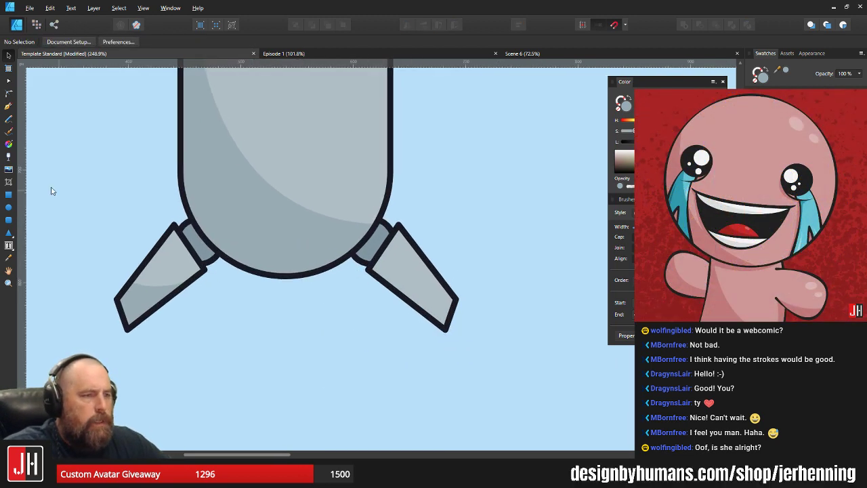
Draw a closed shading outline over the right fin's inner side, with a curved edge running from its upper corner past the lower tip
click(8, 107)
scroll(416, 252, up, 2)
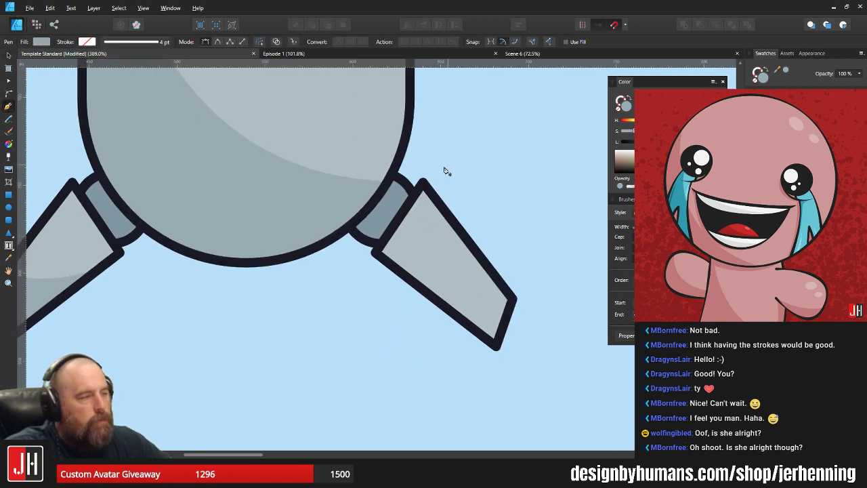
scroll(472, 225, down, 2)
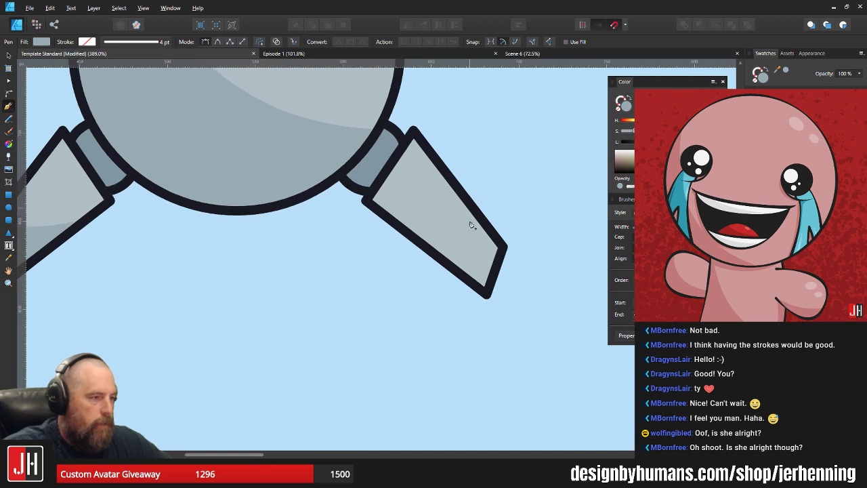
click(486, 321)
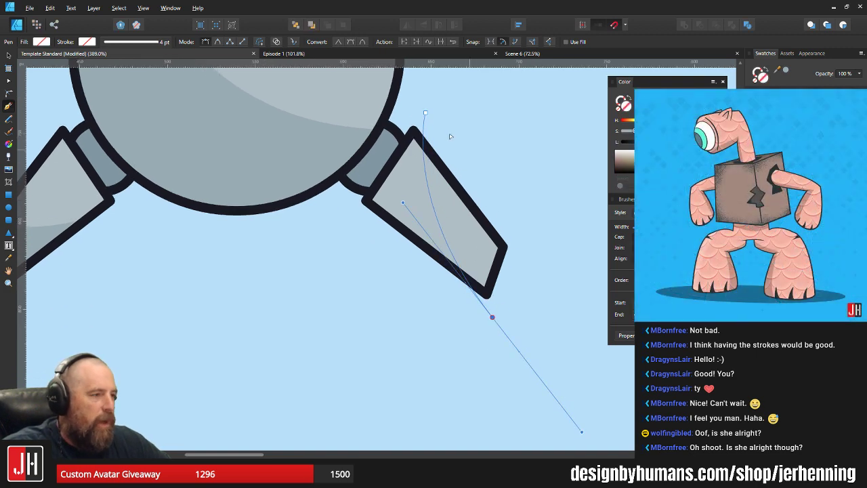
drag(490, 316, 556, 370)
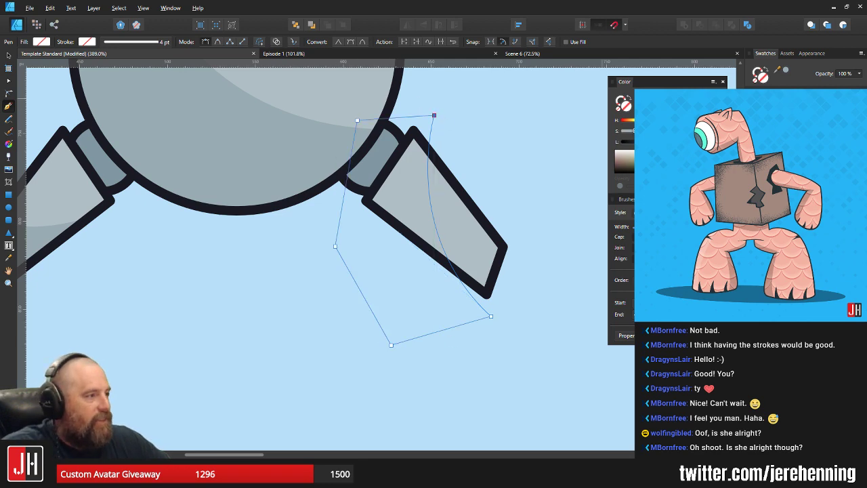
Give the outline the shadow grey fill and clip it inside the right fin
key(ctrl+shift+v)
key(v)
key(ctrl+x)
click(450, 228)
key(ctrl+alt+v)
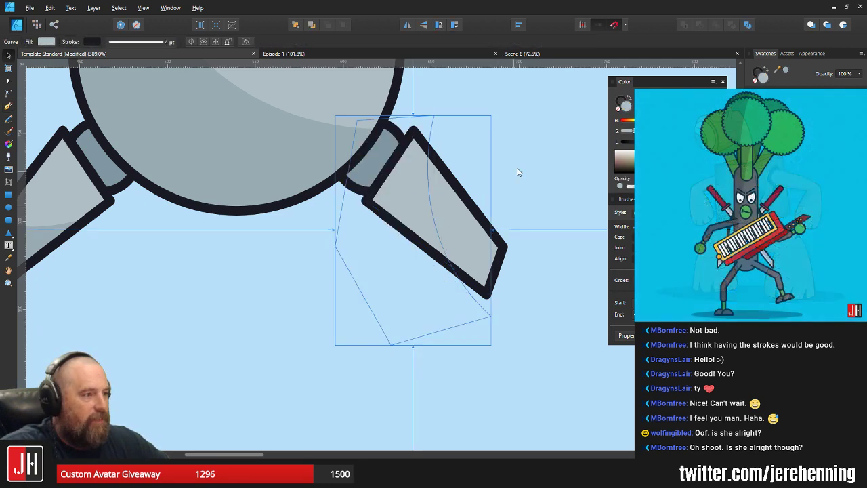
click(519, 172)
scroll(506, 191, down, 4)
drag(505, 191, 472, 227)
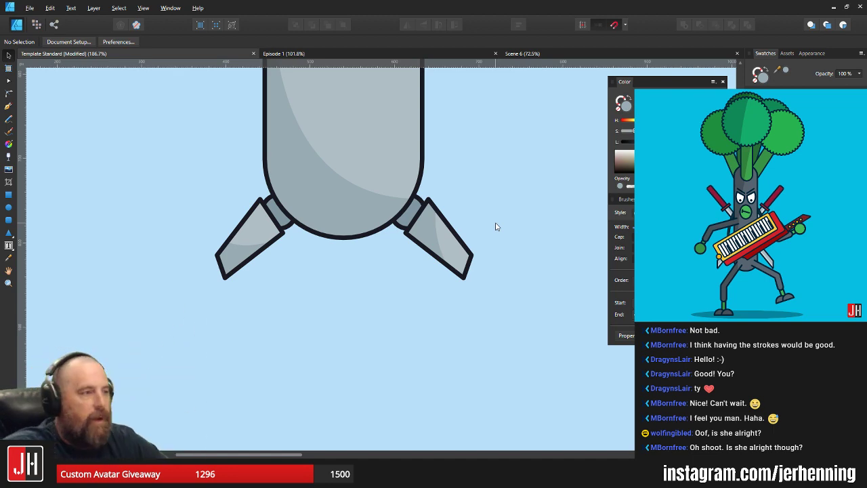
Remove the shading from the right fin's inner side
scroll(431, 237, up, 4)
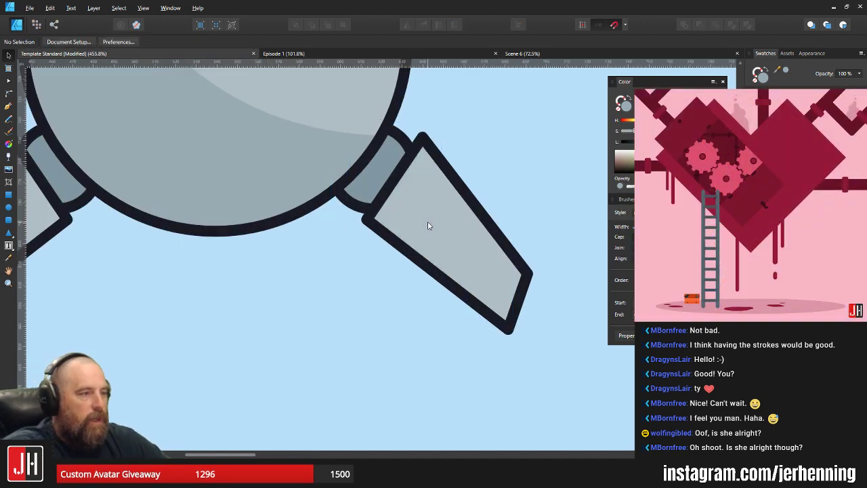
scroll(479, 218, down, 5)
scroll(453, 223, up, 2)
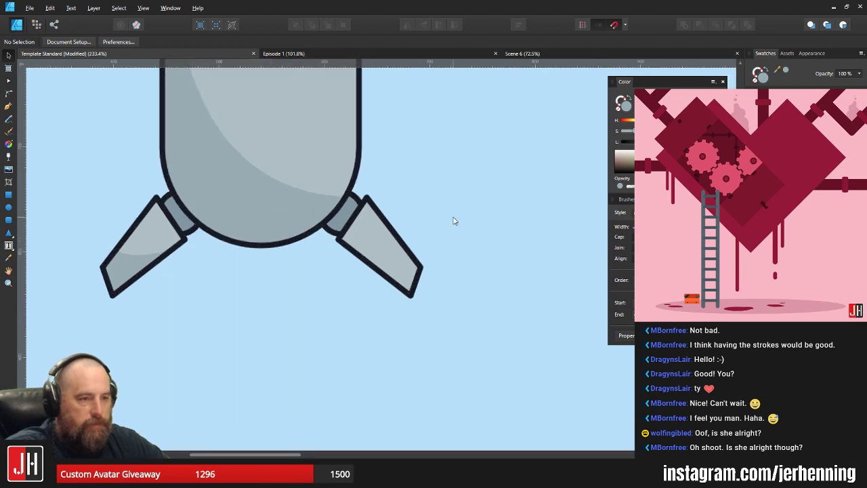
drag(453, 221, 490, 219)
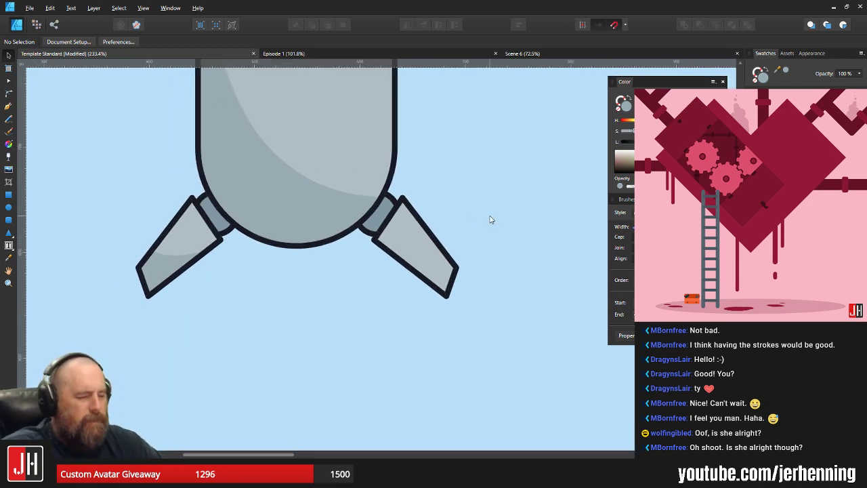
Select both lower fins with their joints and adjust their position beneath the capsule body
mouse_move(50, 111)
mouse_down()
mouse_move(528, 378)
mouse_move(567, 387)
mouse_up()
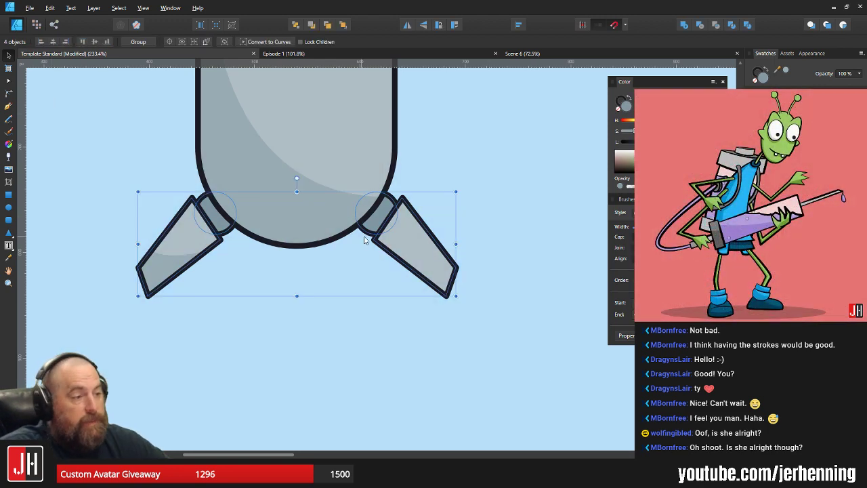
drag(377, 233, 402, 226)
click(425, 162)
scroll(407, 234, up, 2)
drag(457, 234, 481, 253)
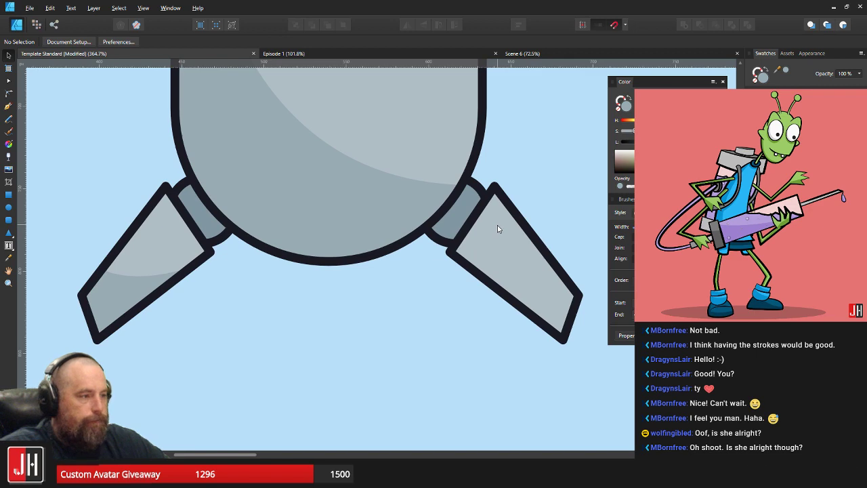
Draw a closed shading outline over the right fin's lower half, with a curved edge running from its joint past the outer tip
scroll(468, 237, down, 3)
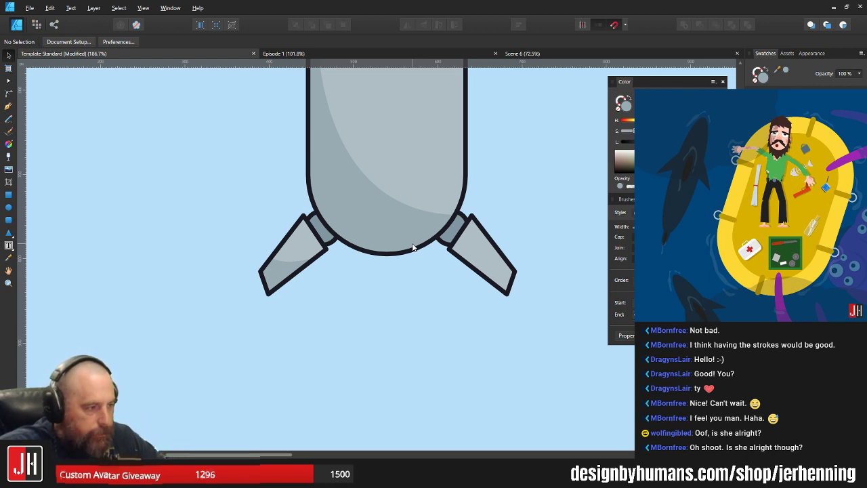
scroll(339, 213, right, 1)
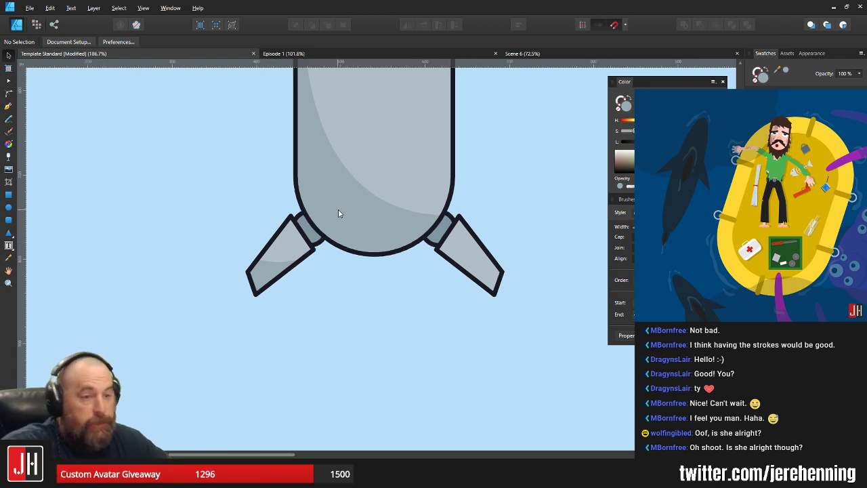
scroll(353, 218, right, 3)
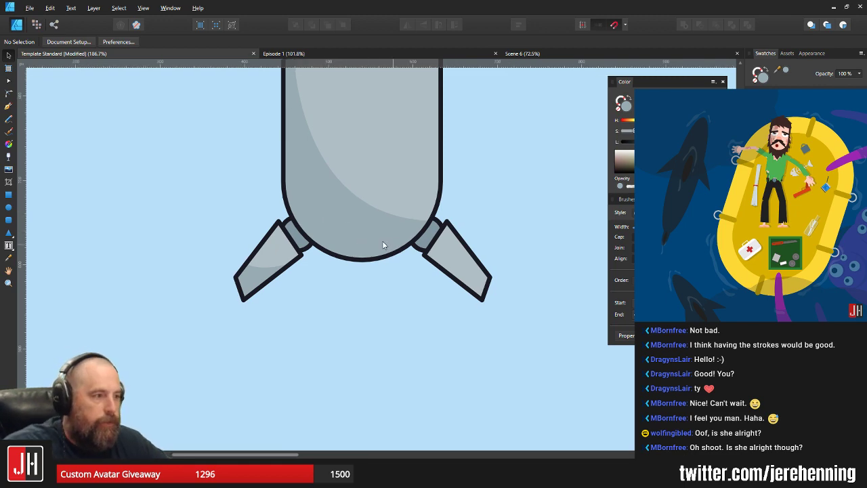
click(9, 109)
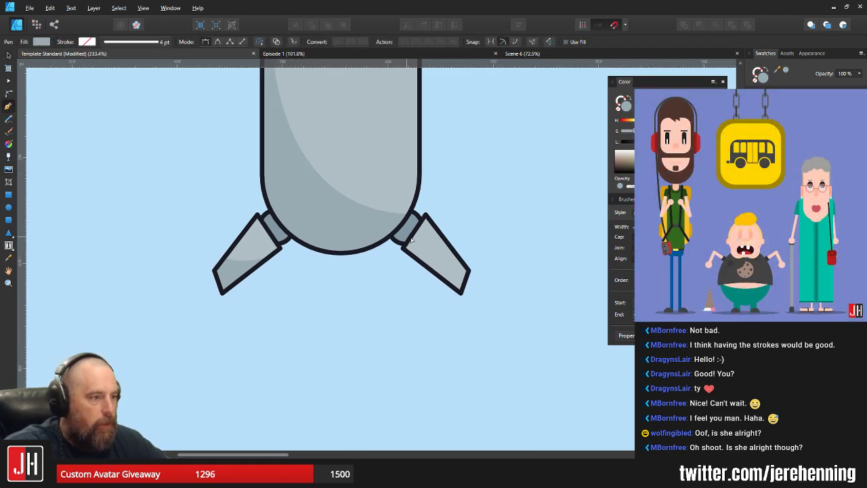
scroll(409, 239, up, 2)
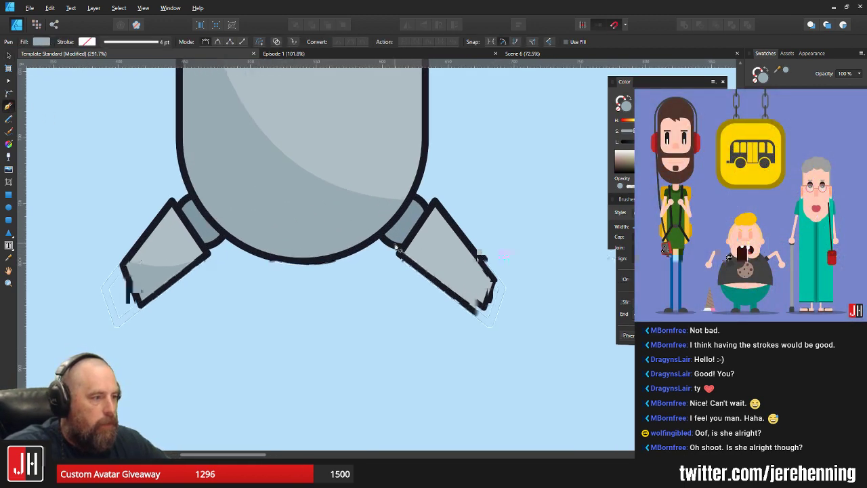
click(356, 342)
click(392, 247)
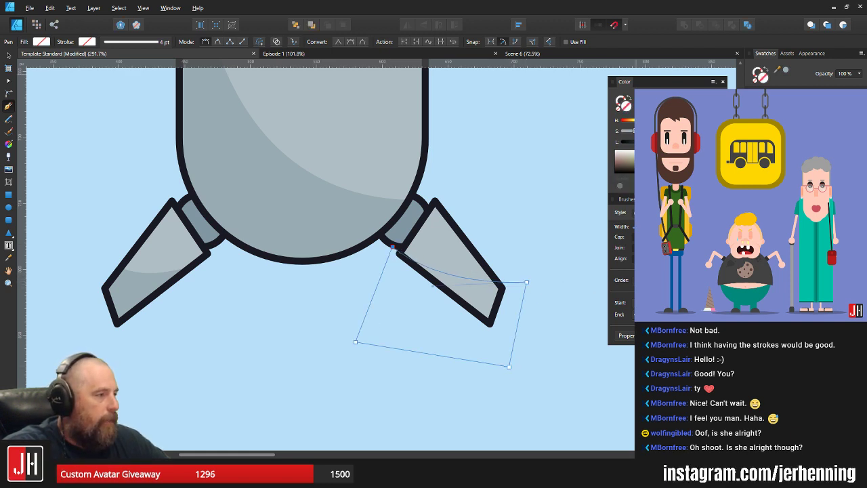
Give the outline the shadow grey fill and paste it inside the right fin
click(799, 95)
key(ctrl+x)
key(v)
click(431, 276)
key(ctrl+alt+v)
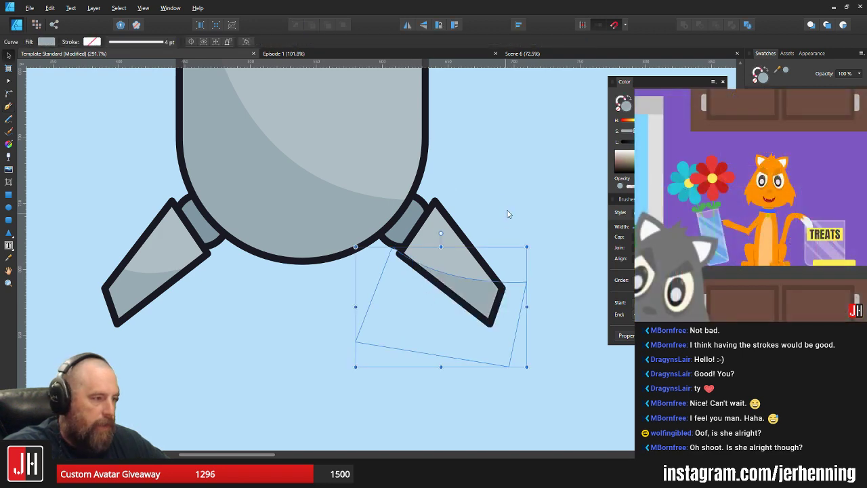
click(509, 215)
Select both shaded fins with their joints and align the group with the body's vertical centre line
scroll(494, 248, down, 5)
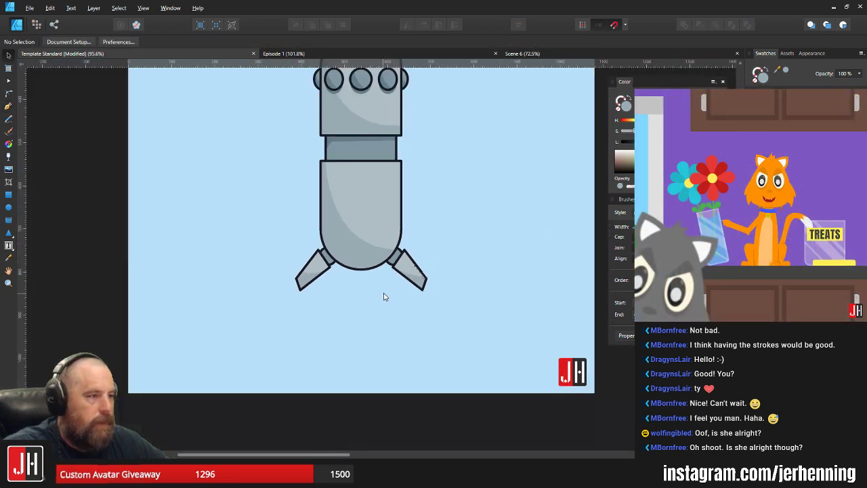
scroll(384, 296, down, 3)
drag(430, 248, 389, 307)
scroll(379, 291, up, 3)
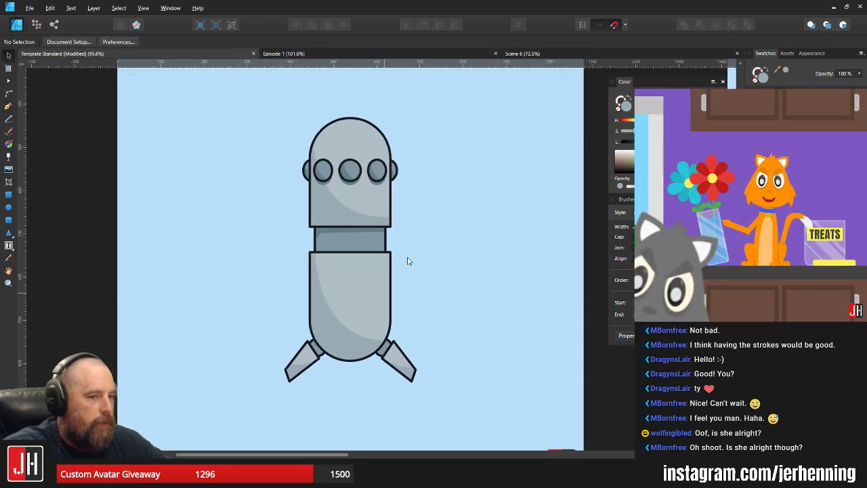
scroll(407, 265, up, 2)
scroll(406, 277, down, 1)
drag(222, 221, 521, 386)
scroll(432, 280, up, 4)
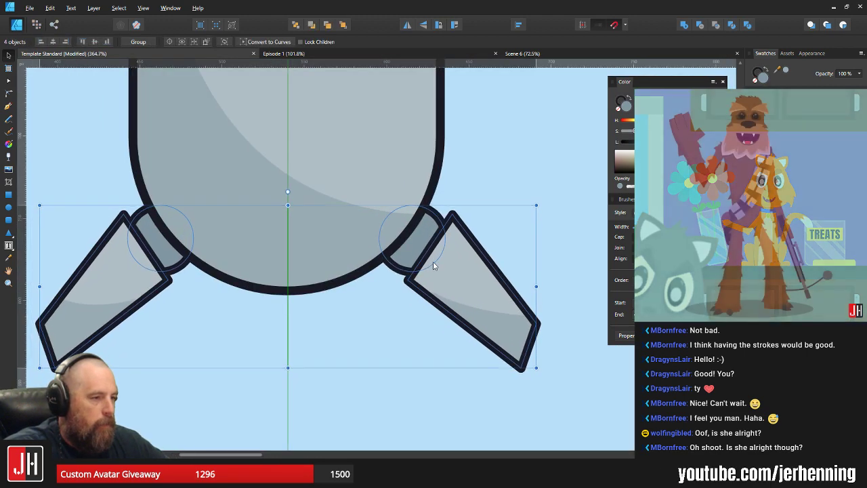
Shift the right fin alone slightly so that it sits against its joint
click(491, 166)
click(441, 273)
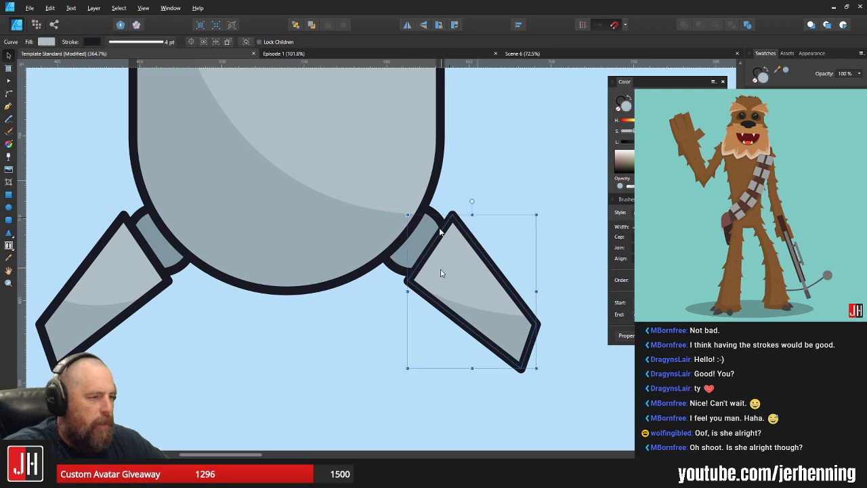
scroll(440, 272, up, 3)
drag(450, 271, 443, 265)
scroll(451, 271, down, 6)
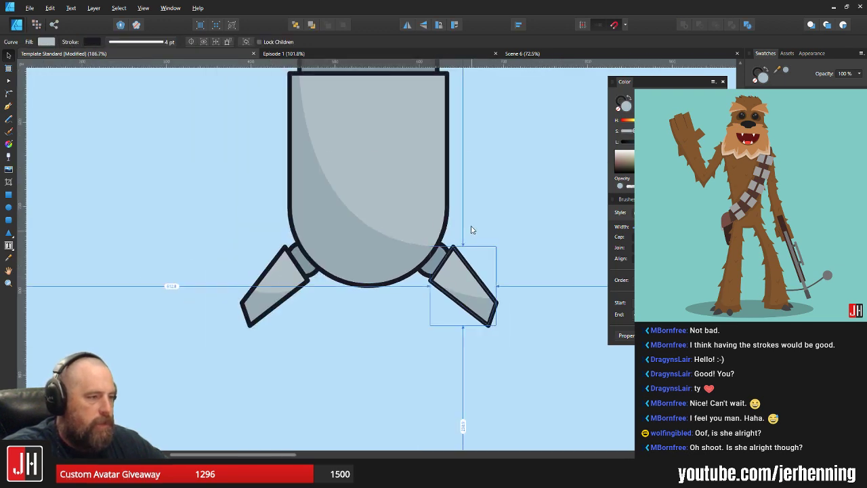
Recentre the two fins and their joints together under the capsule body
scroll(472, 230, down, 3)
drag(277, 196, 511, 331)
scroll(457, 285, up, 3)
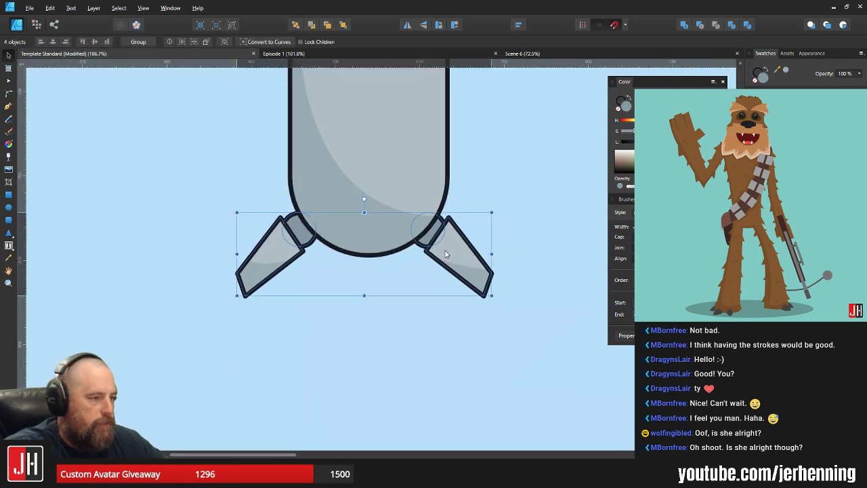
drag(446, 254, 451, 251)
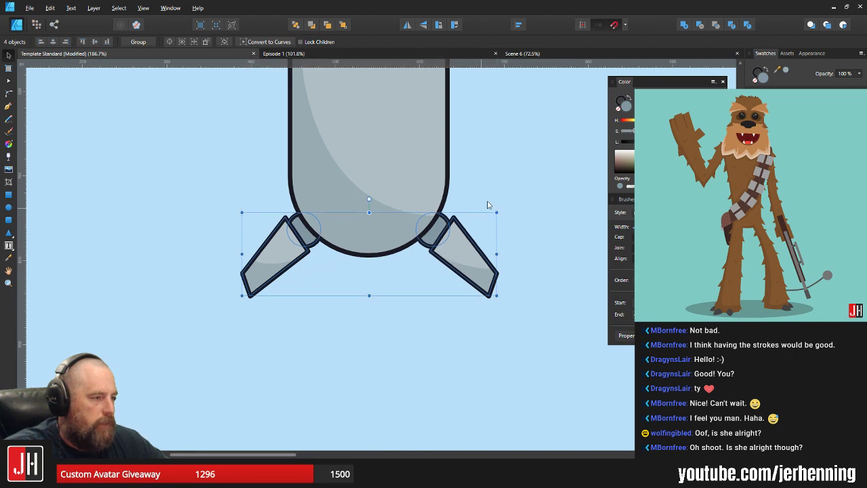
click(489, 206)
Draw a closed crescent-shaped claw beside the left fin's tip, with a pointed inner edge and the shadow grey fill
scroll(458, 275, down, 4)
drag(452, 296, 445, 302)
scroll(444, 300, up, 2)
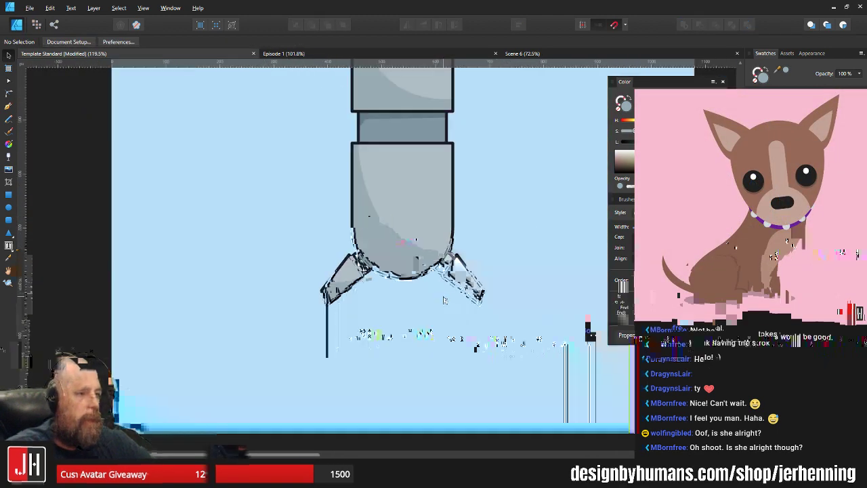
scroll(379, 297, up, 3)
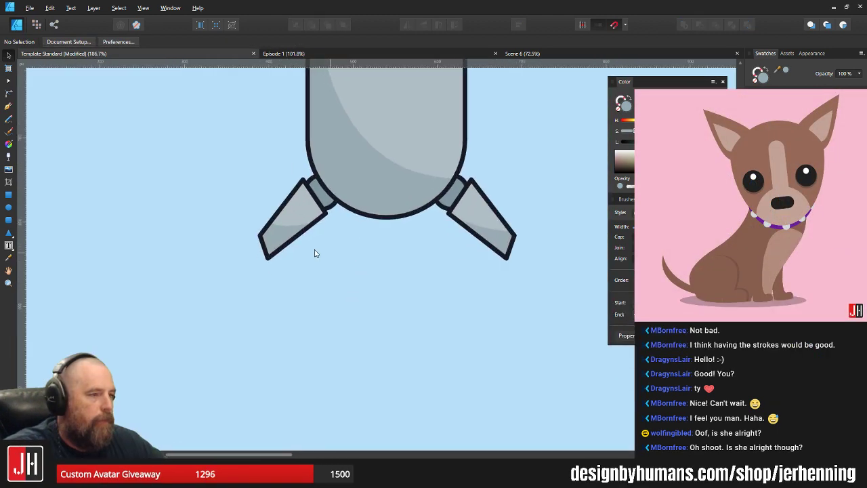
click(8, 106)
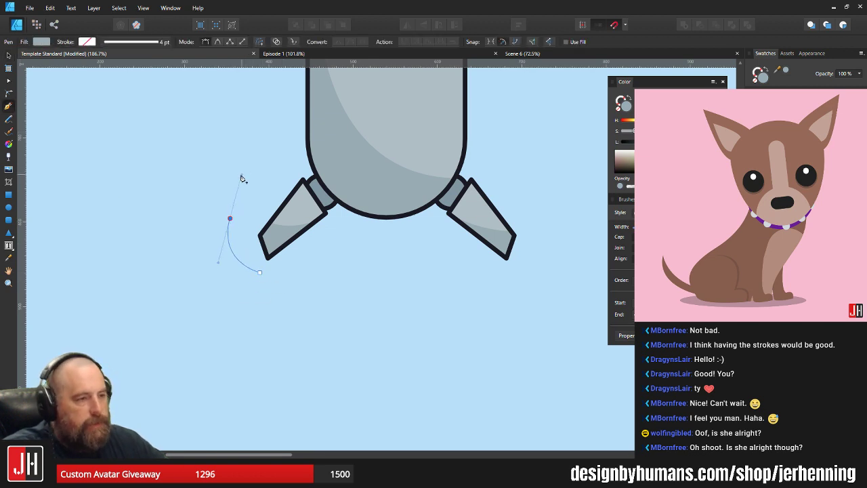
drag(242, 182, 250, 185)
key(ctrl+z)
click(259, 267)
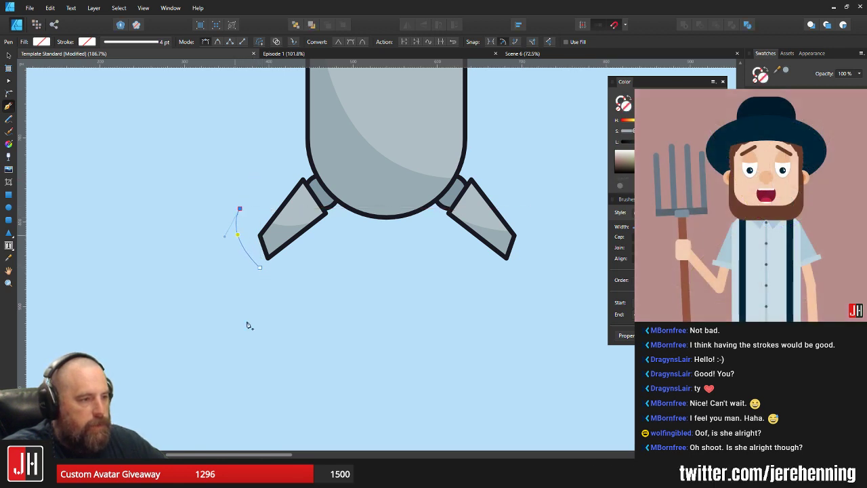
scroll(257, 328, down, 2)
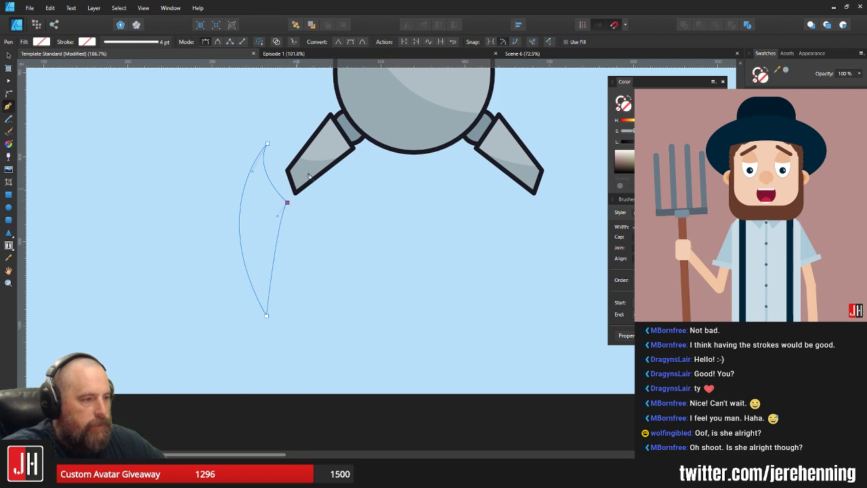
key(ctrl+shift+v)
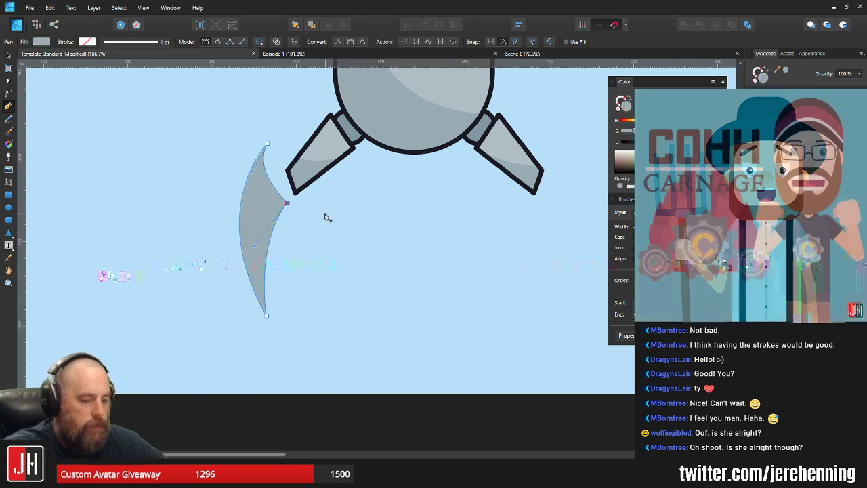
Copy the left fin's light grey fill and 4 pt dark outline onto the crescent claw
key(v)
ctrl+click(324, 144)
key(ctrl+c)
click(256, 200)
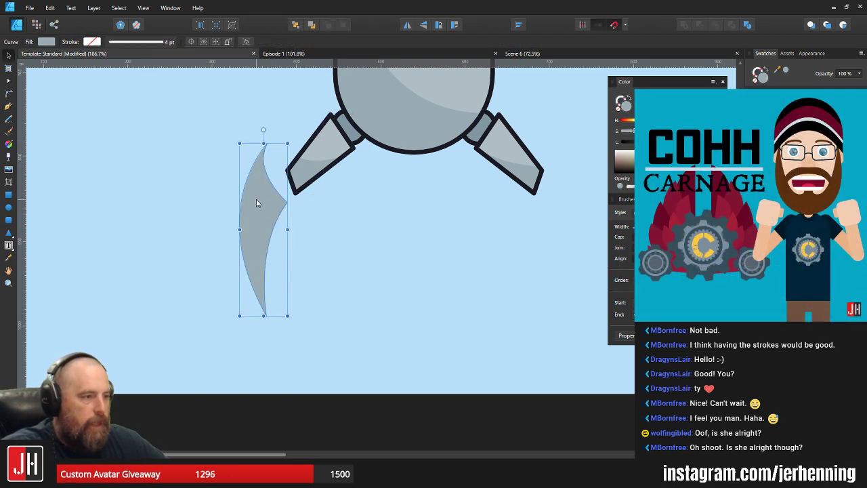
key(ctrl+shift+v)
click(327, 213)
drag(288, 214, 335, 226)
click(313, 231)
scroll(339, 223, up, 5)
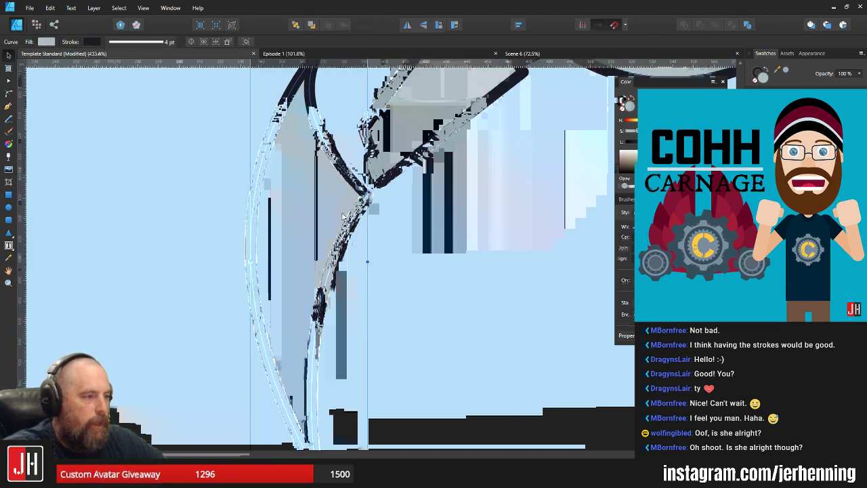
click(401, 228)
Nudge the crescent claw slightly outward from the left fin's tip
scroll(410, 229, down, 9)
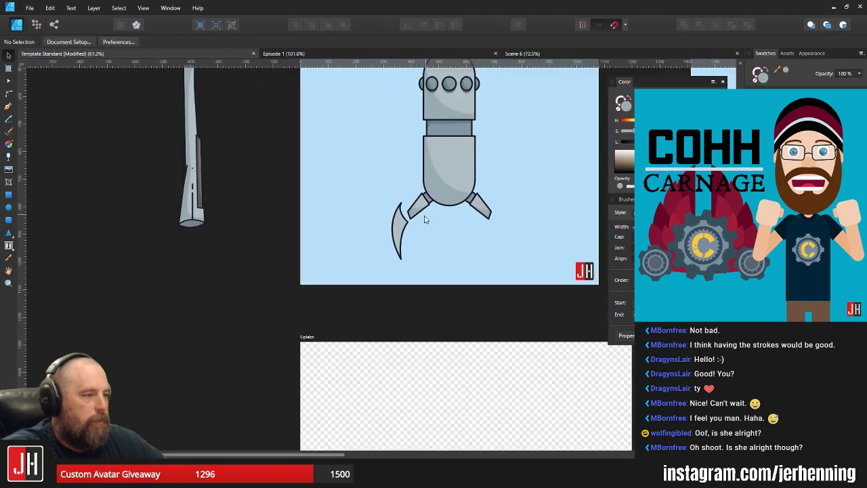
drag(426, 218, 365, 242)
scroll(360, 242, up, 6)
scroll(327, 244, up, 3)
click(305, 271)
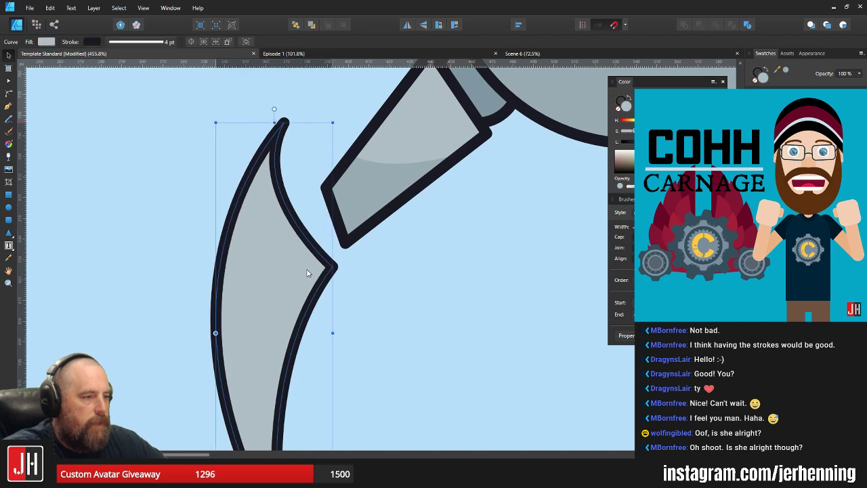
key(ctrl+d)
Draw a four-sided connector bridging the left fin's tip and the claw, and give it a purple fill
key(p)
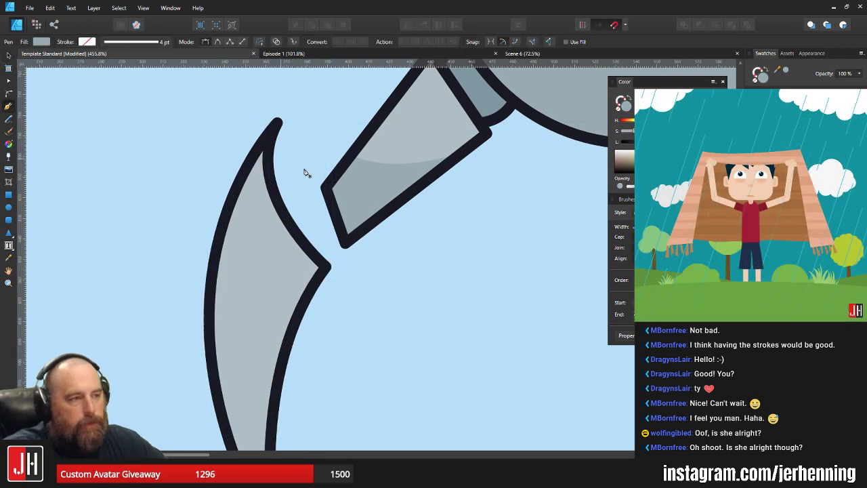
click(342, 186)
click(262, 265)
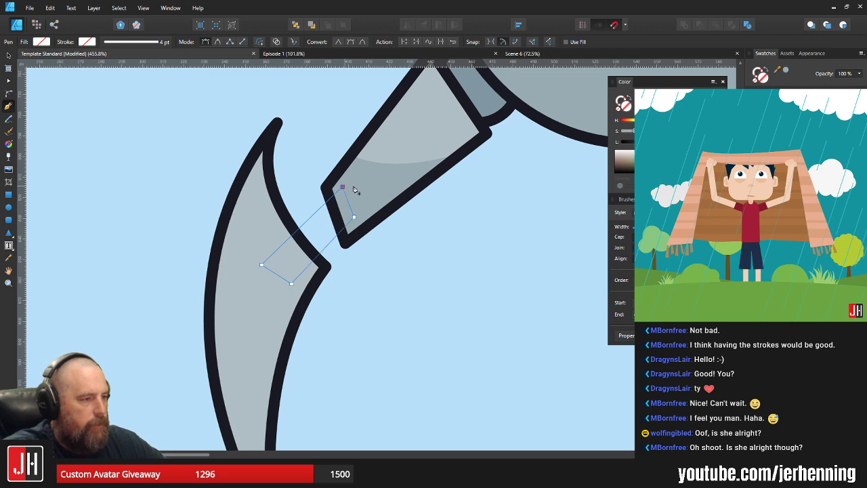
click(779, 111)
Copy the round joint's blue-grey fill and dark outline onto the connector and place it behind the fin and claw
key(v)
click(479, 101)
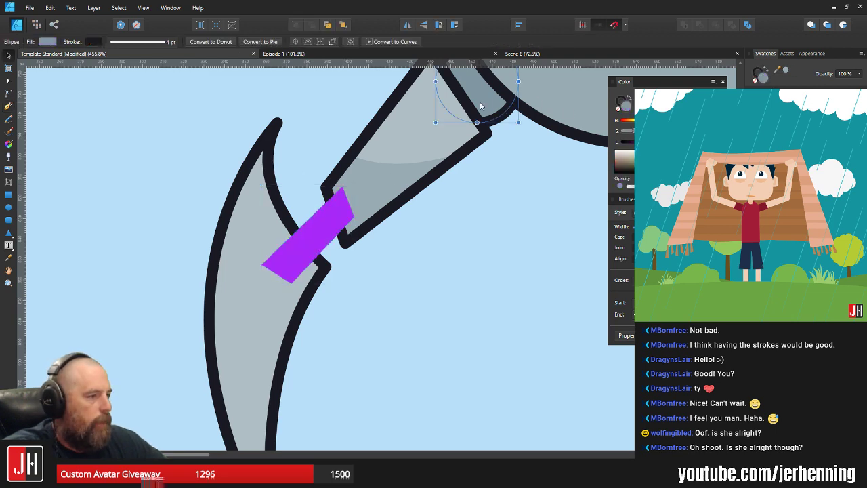
click(334, 212)
key(ctrl+shift+v)
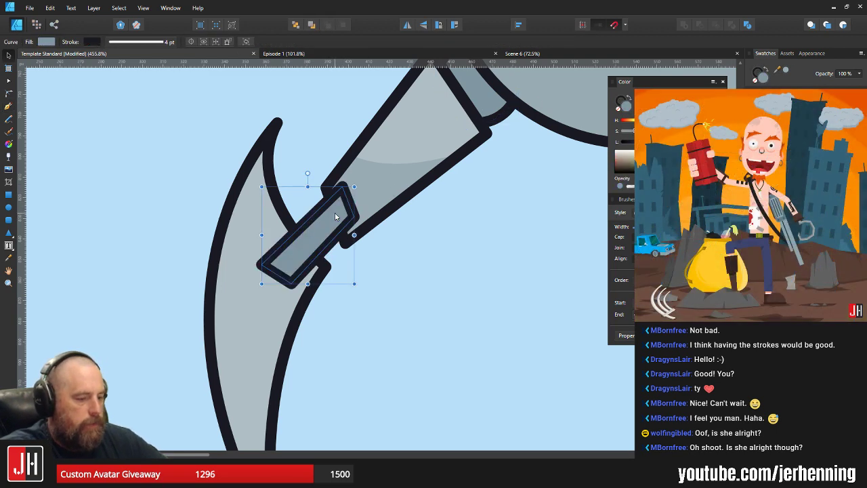
key(ctrl+[)
click(391, 277)
Examine the left claw's connector up close and how the claw looks against the whole robot
scroll(342, 274, up, 3)
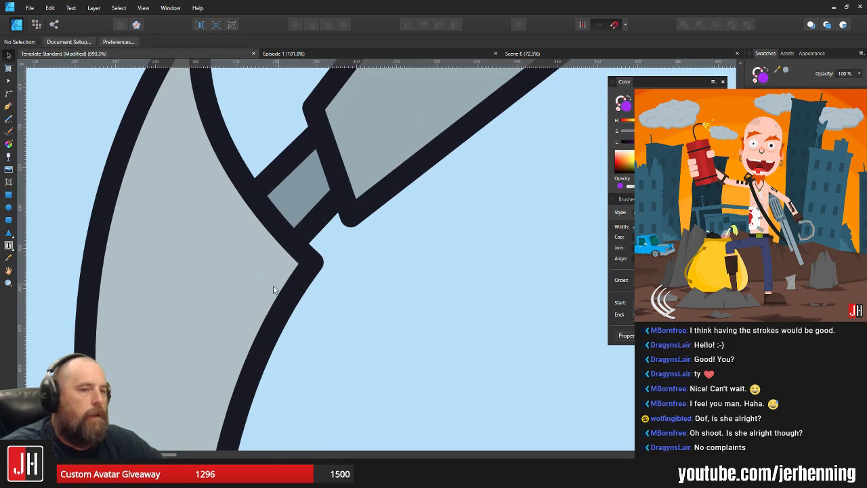
drag(273, 289, 304, 282)
click(284, 280)
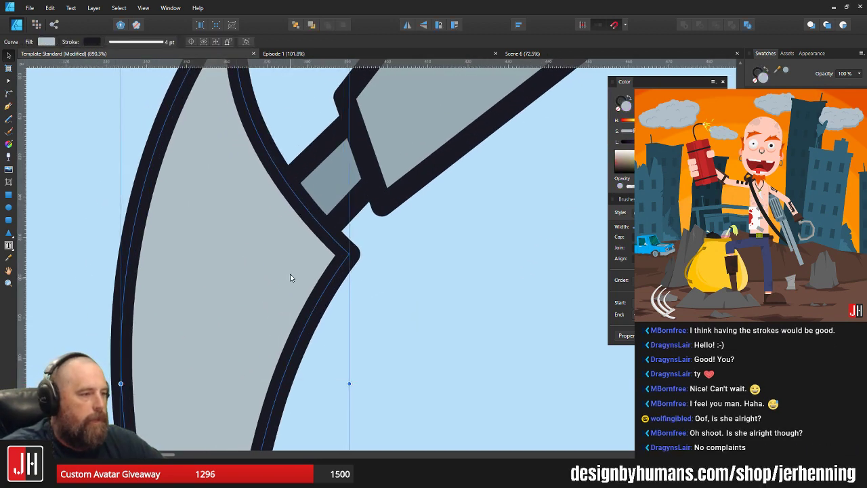
click(341, 178)
click(451, 251)
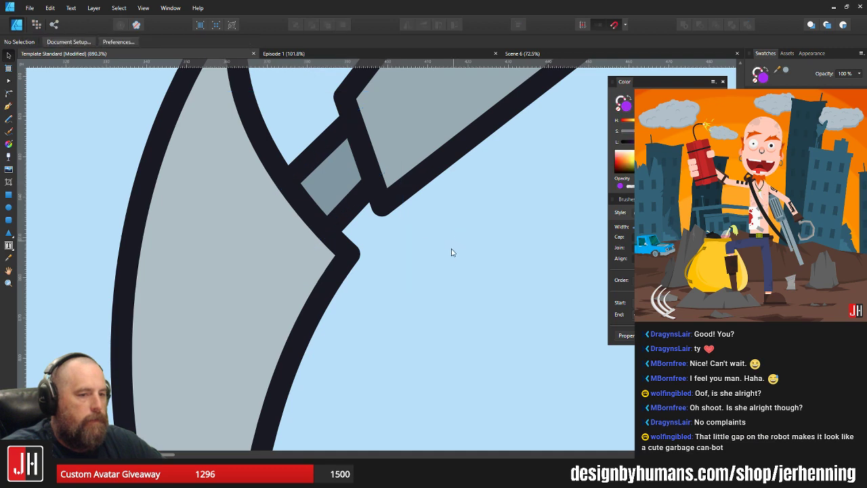
scroll(414, 265, down, 3)
scroll(425, 265, down, 6)
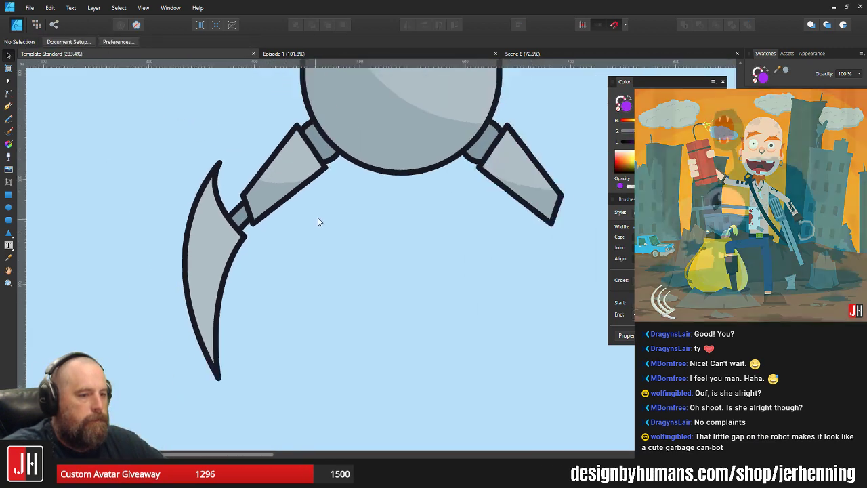
scroll(352, 271, up, 2)
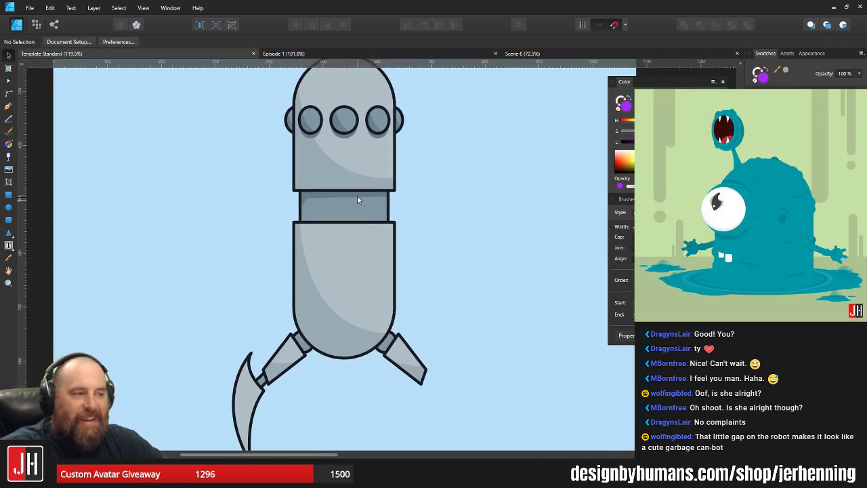
scroll(351, 213, up, 2)
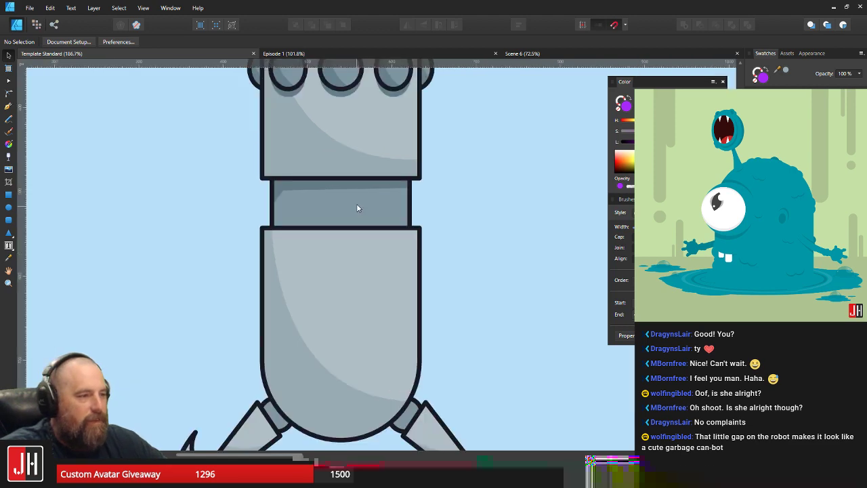
scroll(358, 204, down, 8)
drag(369, 214, 357, 205)
scroll(355, 209, up, 4)
scroll(340, 247, up, 6)
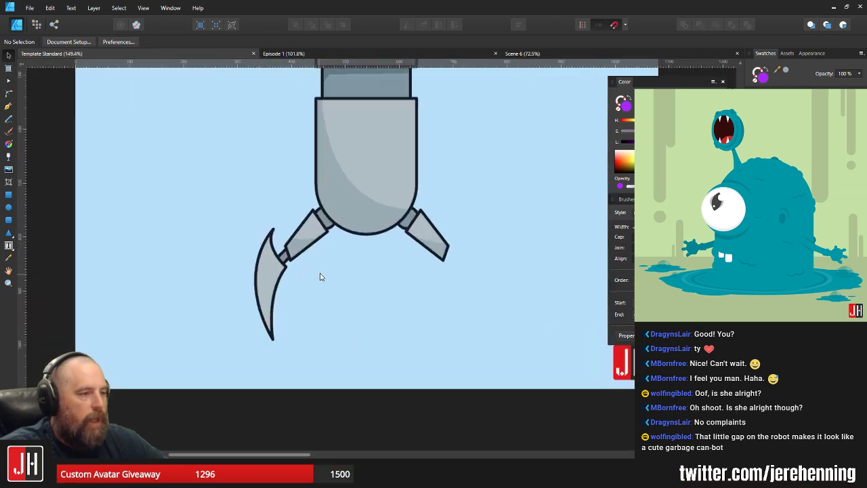
Nudge the left claw slightly up and outward relative to its connector
click(247, 286)
drag(247, 286, 244, 280)
click(300, 266)
scroll(300, 266, down, 3)
scroll(300, 261, up, 3)
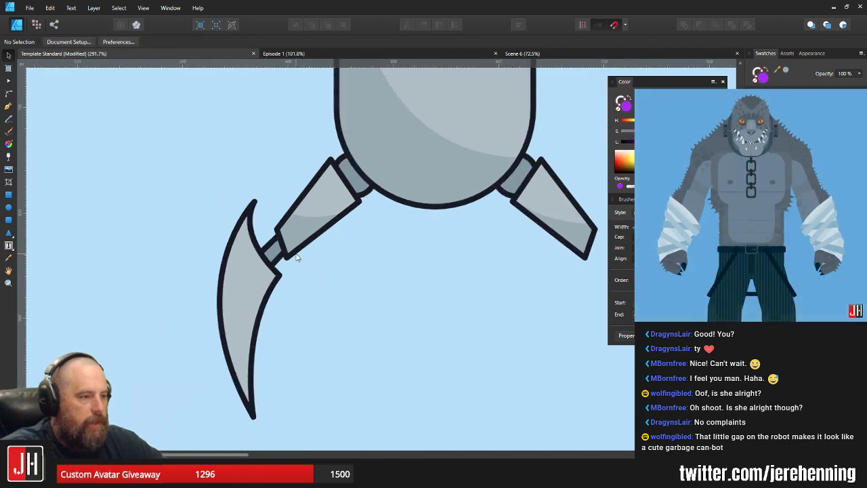
Widen the left fin's tip by moving its two end corner points slightly outward
click(296, 226)
key(a)
drag(266, 215, 258, 213)
mouse_move(283, 259)
mouse_down()
mouse_move(294, 252)
mouse_move(290, 259)
mouse_up()
key(v)
click(350, 246)
scroll(349, 248, down, 3)
scroll(366, 227, down, 4)
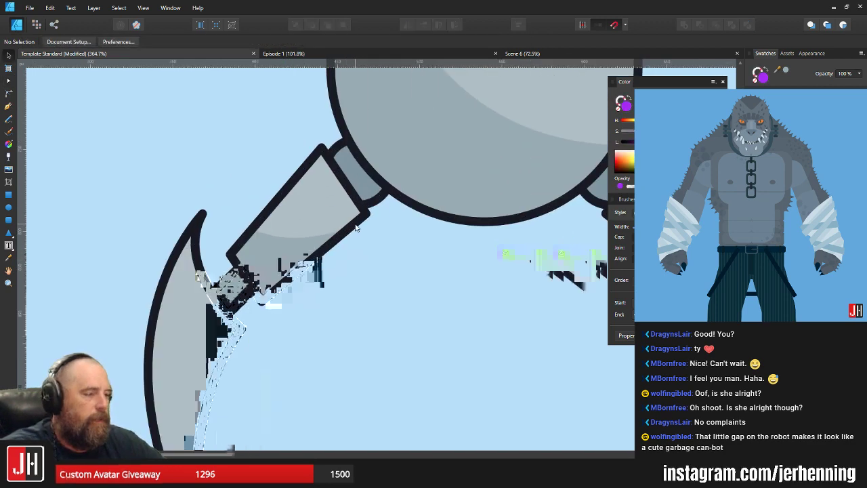
scroll(334, 255, up, 3)
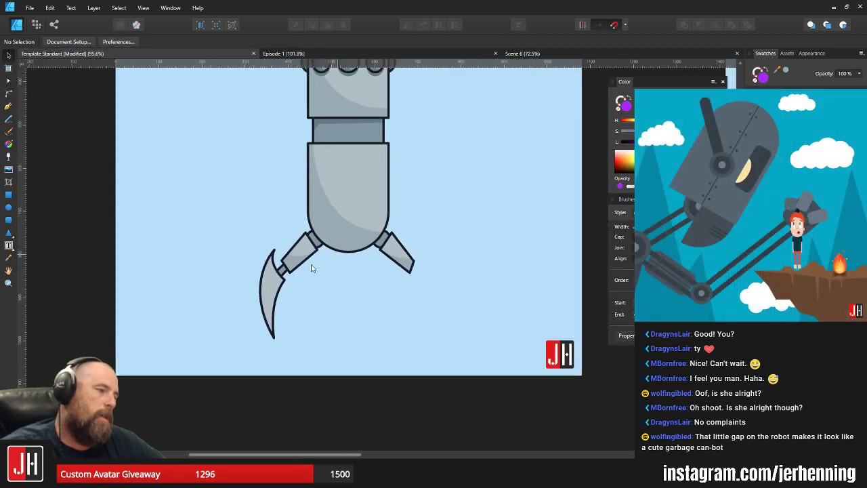
scroll(247, 292, up, 5)
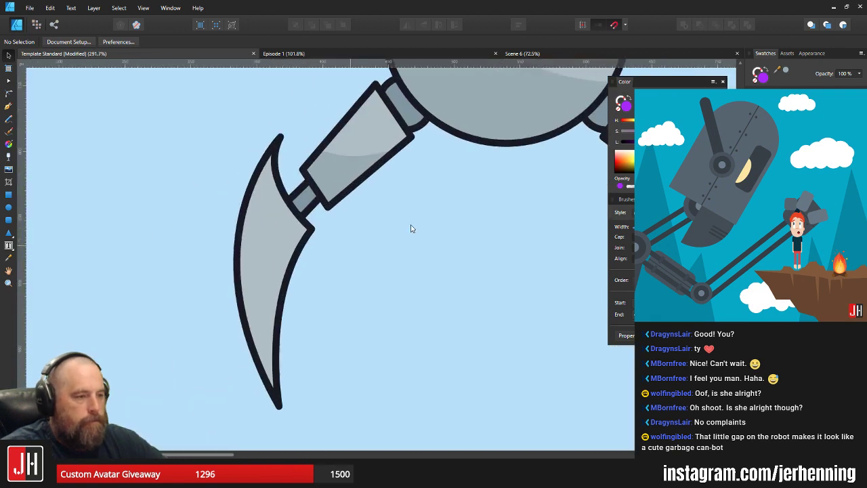
Draw a closed shading shape around the left claw, with a curved edge crossing its middle
drag(363, 252, 300, 250)
scroll(324, 286, down, 1)
click(10, 105)
click(258, 181)
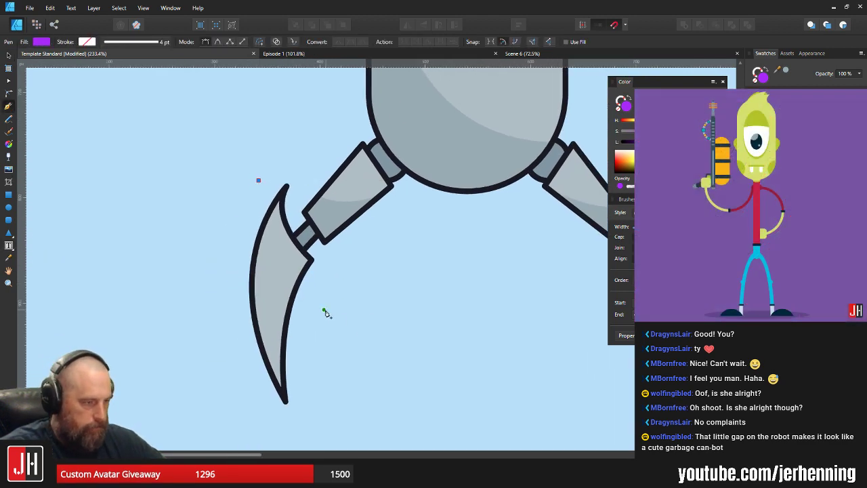
drag(327, 310, 417, 294)
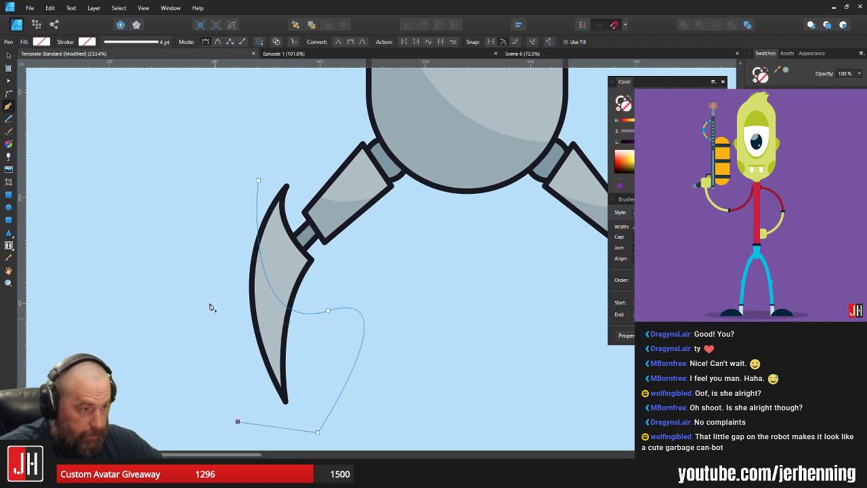
click(258, 181)
Fill the shading shape with the left fin's darker grey and clip it inside the left claw
key(i)
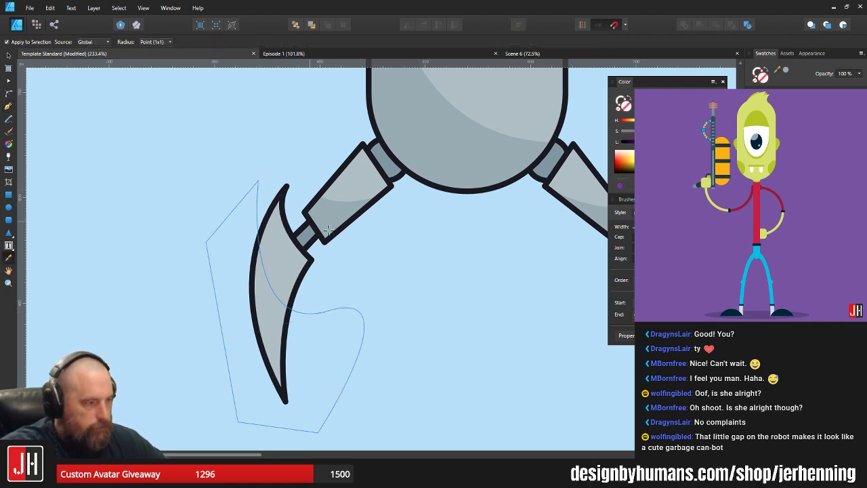
click(332, 219)
key(ctrl+x)
key(v)
click(298, 274)
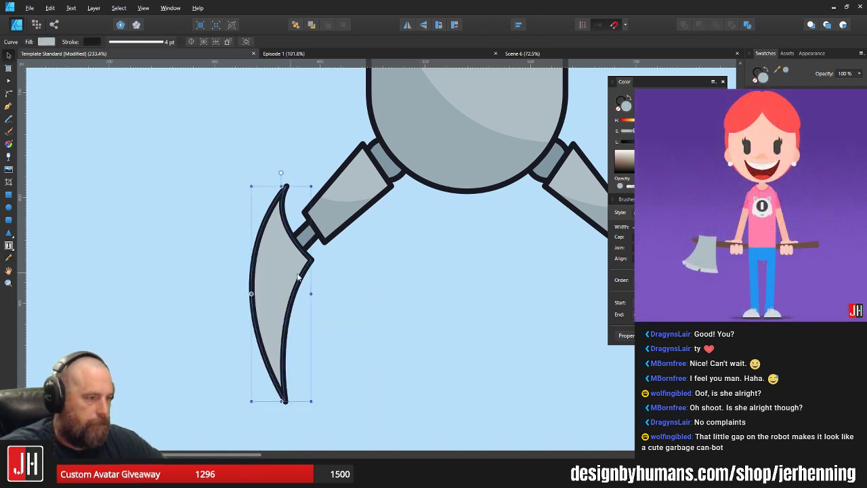
key(ctrl+alt+v)
click(361, 298)
Reshape the left claw's shading by lowering its curve point and shifting its upper corner slightly inward
scroll(284, 302, down, 3)
scroll(315, 292, up, 3)
key(a)
click(224, 316)
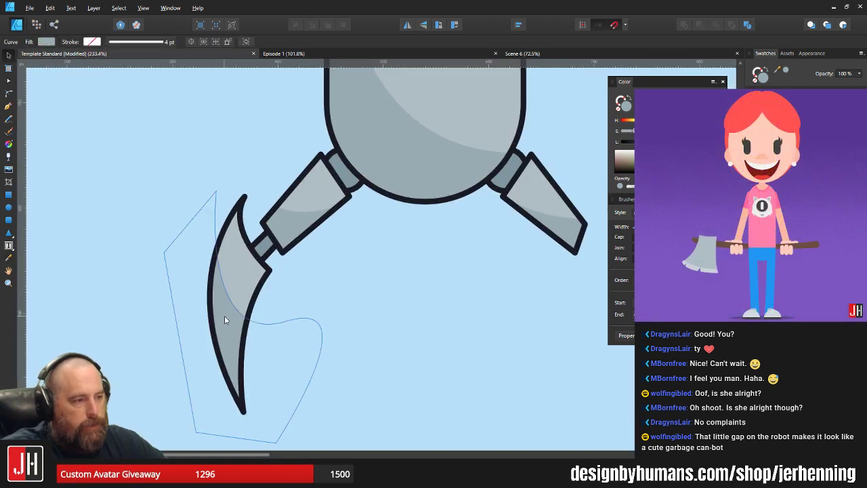
drag(286, 327, 286, 339)
drag(217, 191, 222, 187)
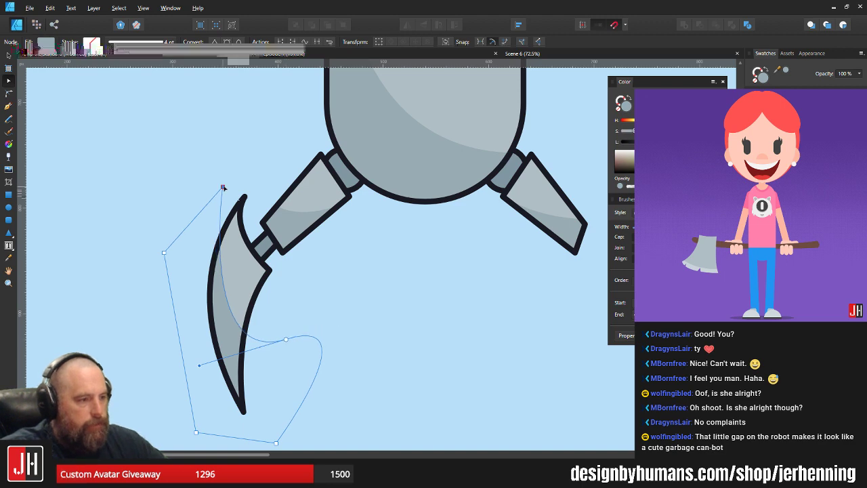
key(v)
click(313, 270)
scroll(311, 279, down, 3)
drag(328, 278, 298, 282)
scroll(297, 285, up, 3)
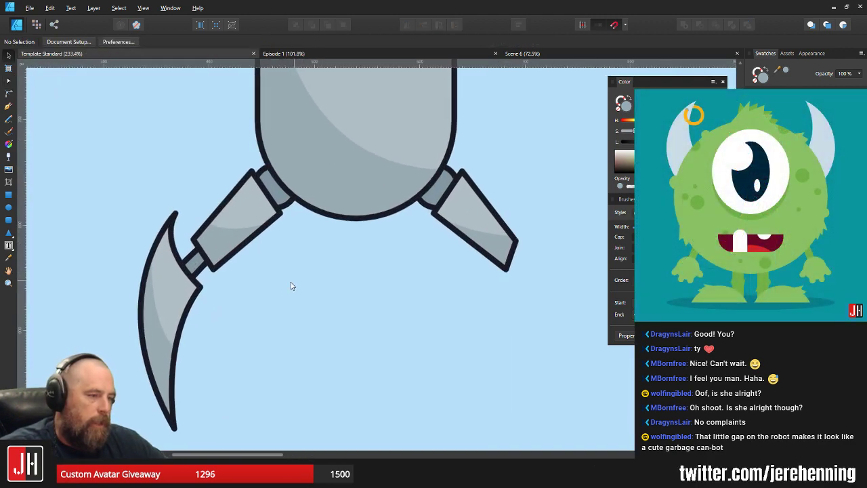
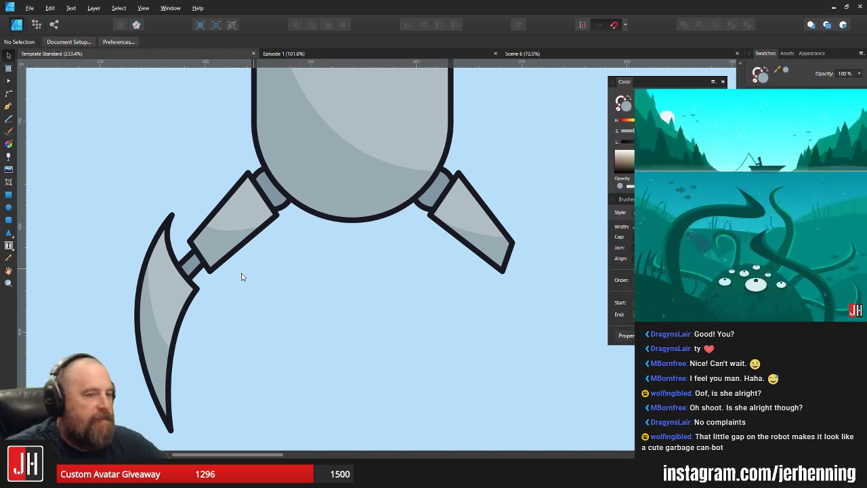
Try placing a horizontally flipped copy of the left claw and connector at the right fin's tip
click(159, 290)
drag(89, 176, 228, 444)
drag(173, 333, 520, 330)
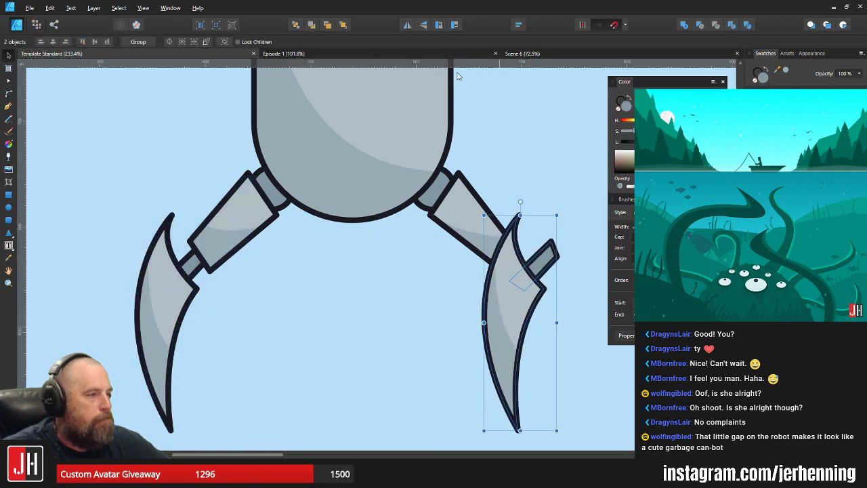
click(413, 24)
drag(517, 270, 530, 269)
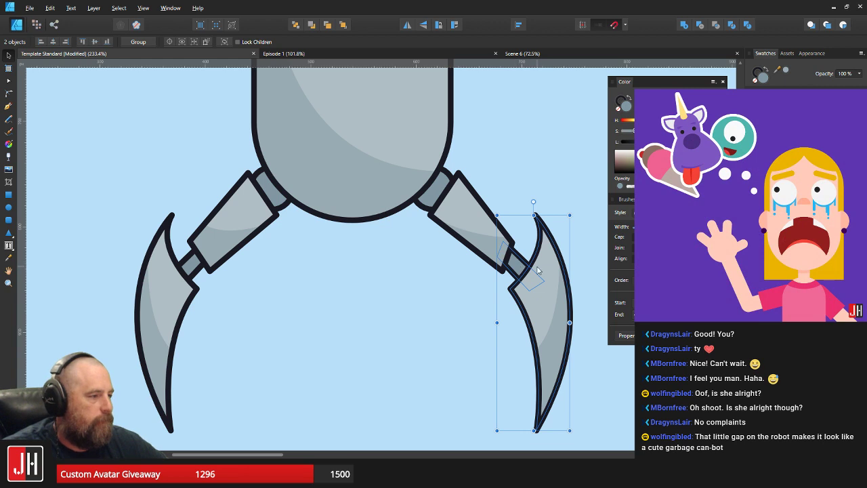
scroll(540, 270, down, 3)
key(Delete)
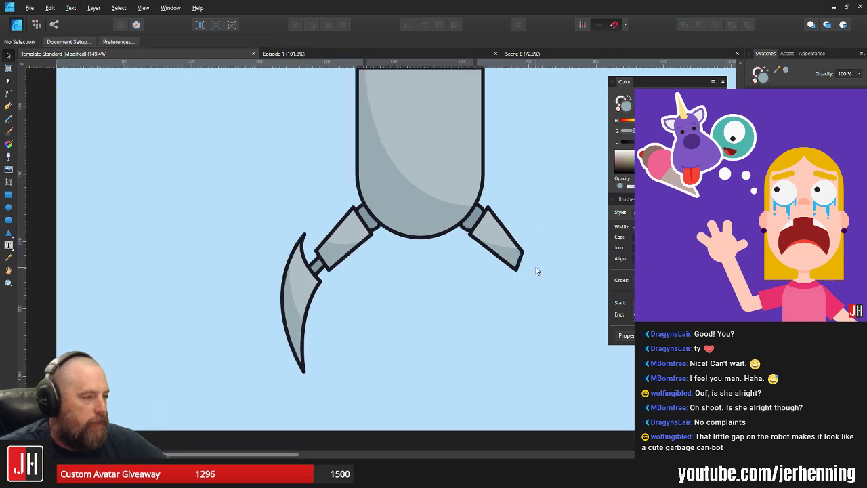
Replace the right fin with a horizontally flipped copy of the left fin, connector and claw, aligned to the right round joint
click(502, 250)
key(Delete)
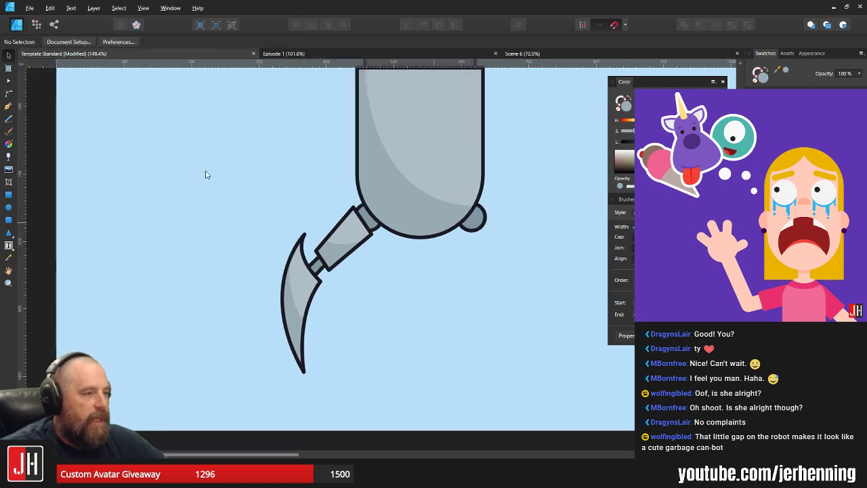
drag(190, 171, 376, 417)
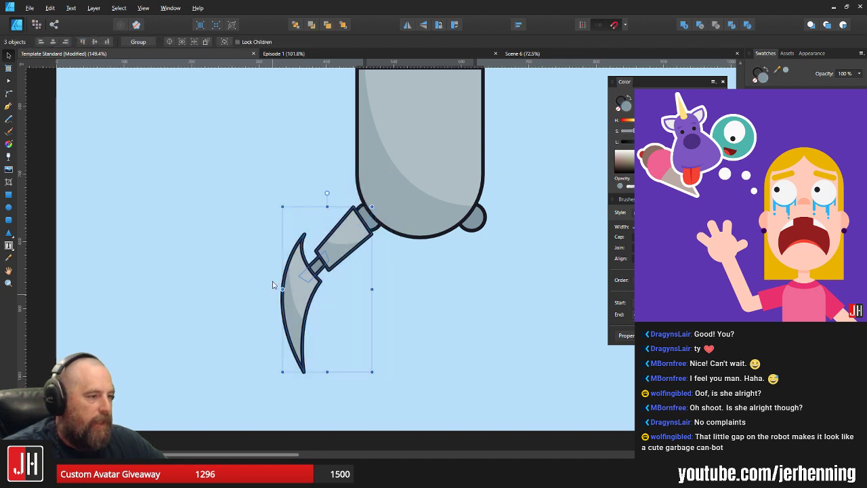
drag(305, 282, 508, 282)
click(406, 25)
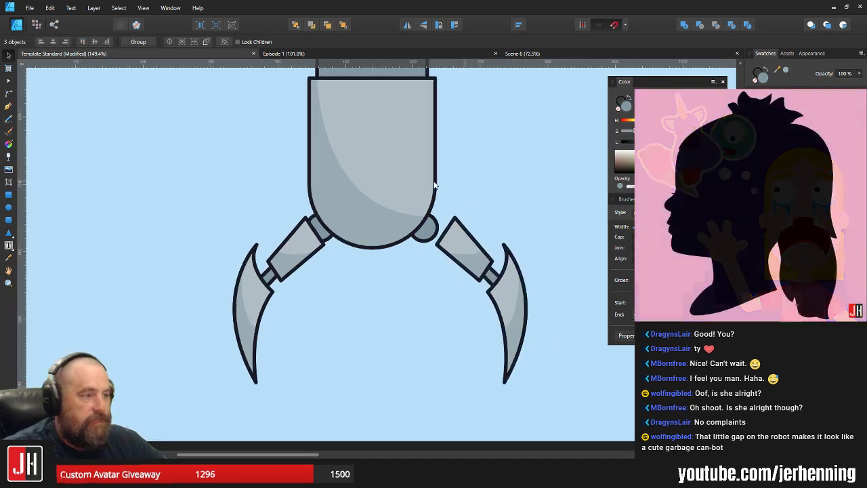
scroll(435, 241, up, 3)
drag(434, 241, 411, 242)
scroll(411, 245, down, 3)
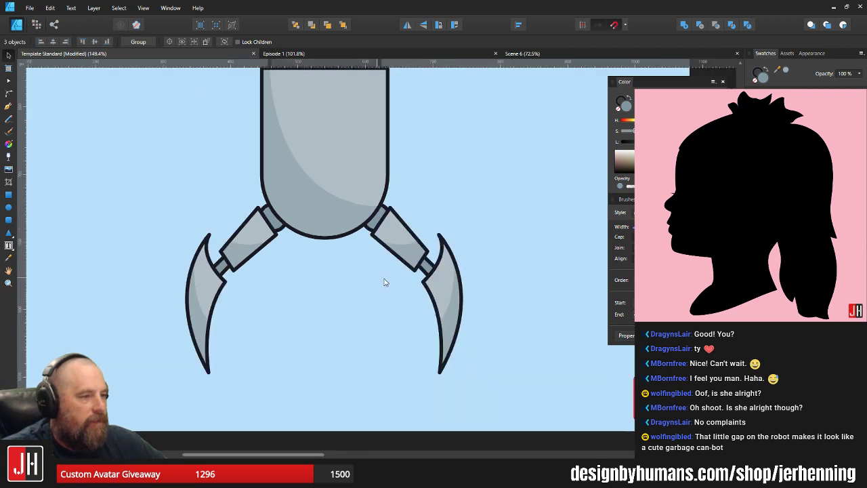
Select both fin-and-claw limbs and adjust their position together slightly beneath the capsule body
drag(150, 148, 318, 419)
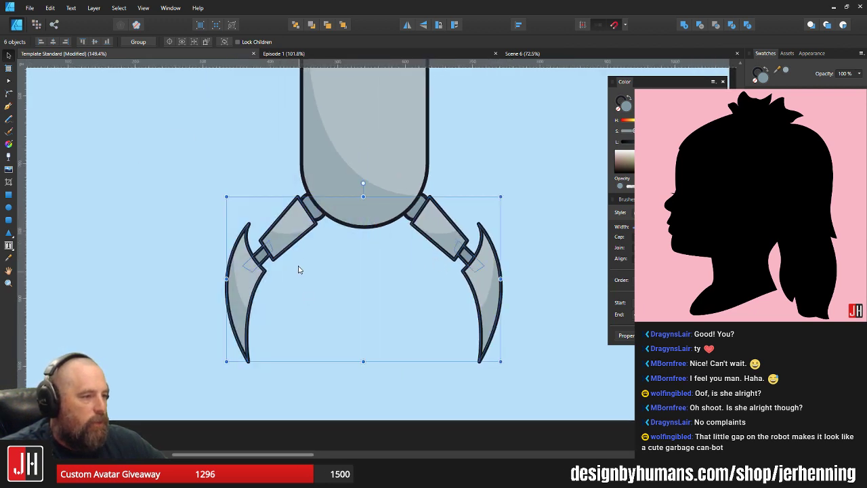
drag(294, 242, 294, 242)
click(533, 198)
scroll(461, 242, up, 3)
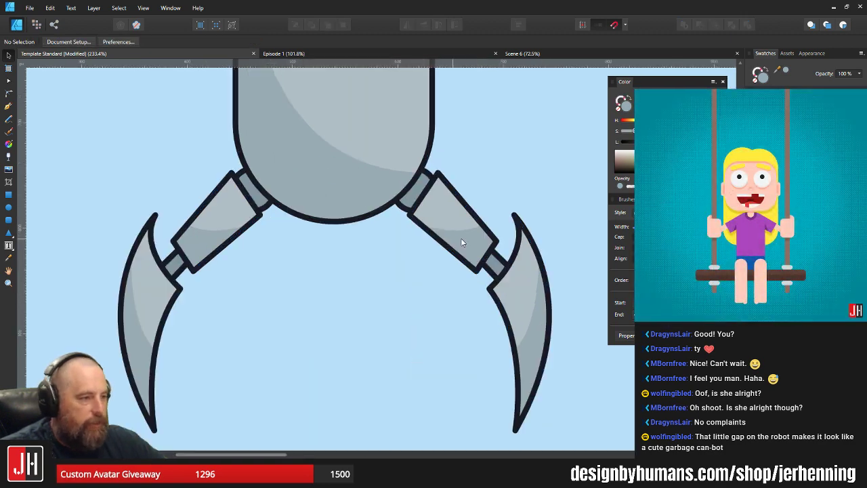
Remove the mirrored shading shapes from the right fin and the right claw
click(475, 235)
key(ctrl+d)
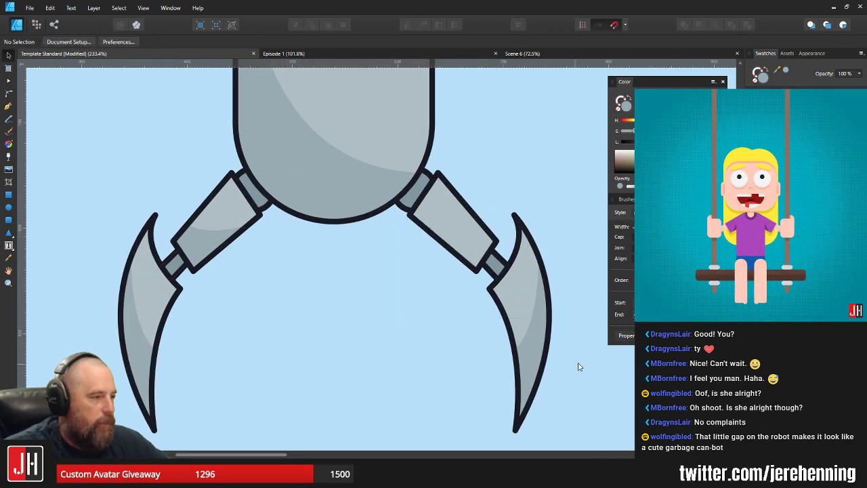
click(535, 339)
key(ctrl+d)
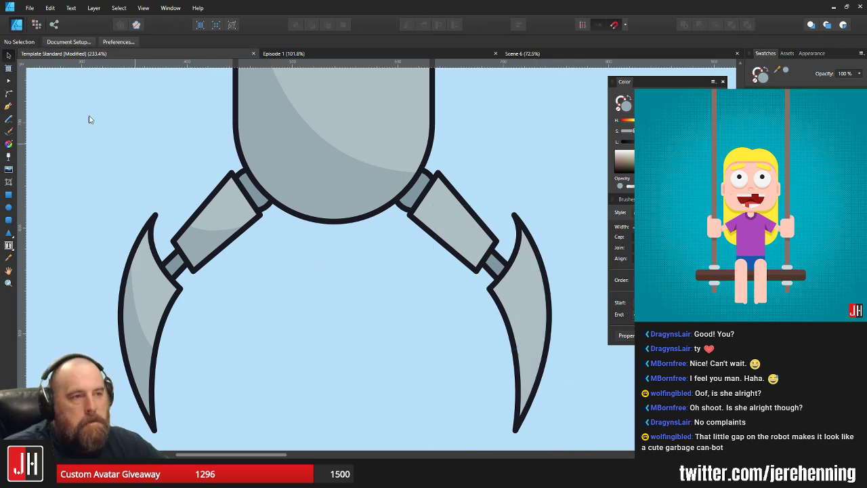
Draw a closed four-point shading shape over the right fin's lower part, with a curved upper edge
click(10, 106)
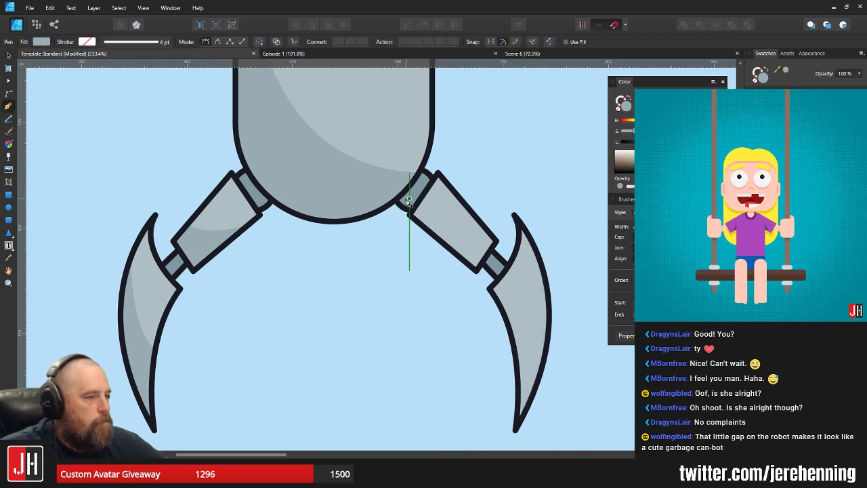
drag(504, 240, 577, 240)
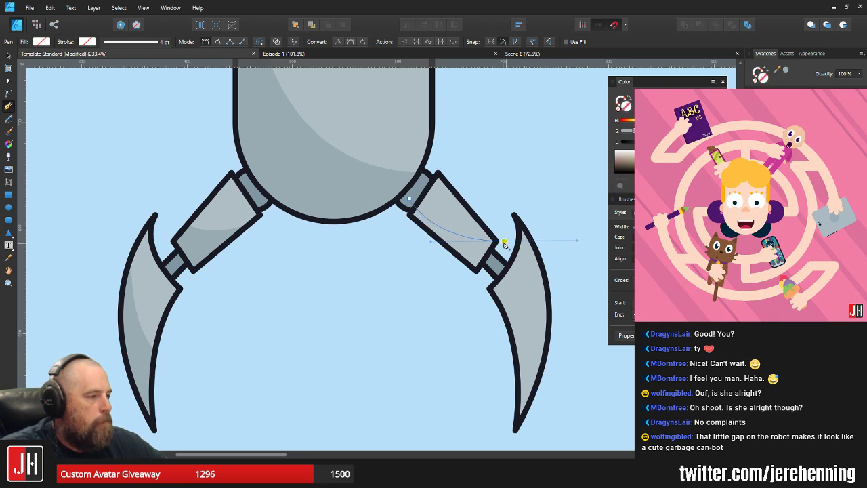
drag(471, 317, 380, 291)
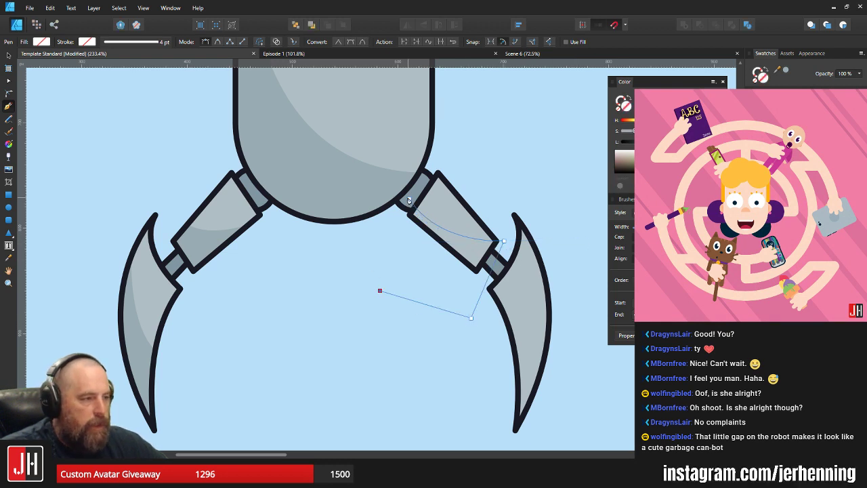
Fill the new shading shape with the left fin's darker grey and clip it inside the right fin
key(i)
click(185, 245)
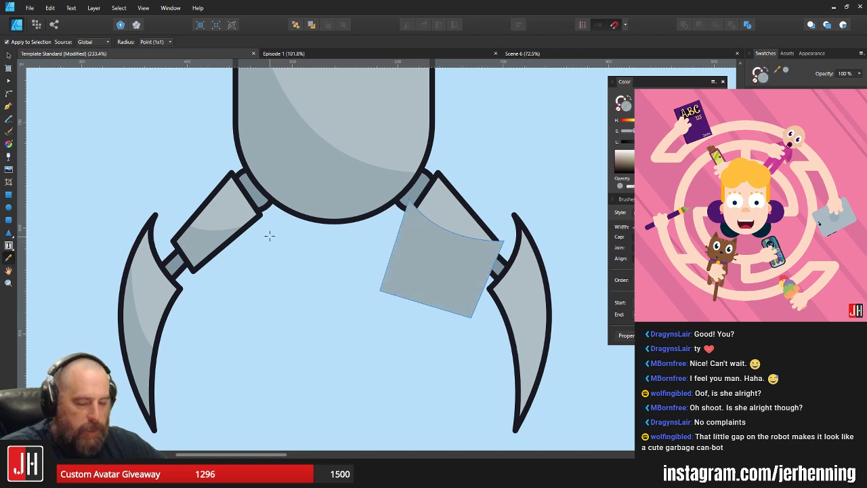
key(ctrl+x)
key(v)
click(462, 227)
key(ctrl+alt+v)
click(539, 193)
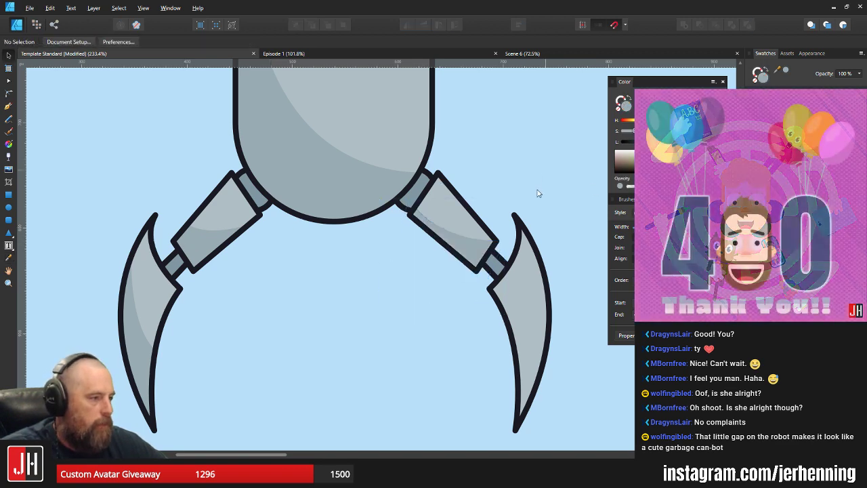
Draw a closed four-point shading shape over the right claw's lower part, with a curved upper edge
drag(539, 193, 468, 199)
click(8, 105)
scroll(449, 242, down, 3)
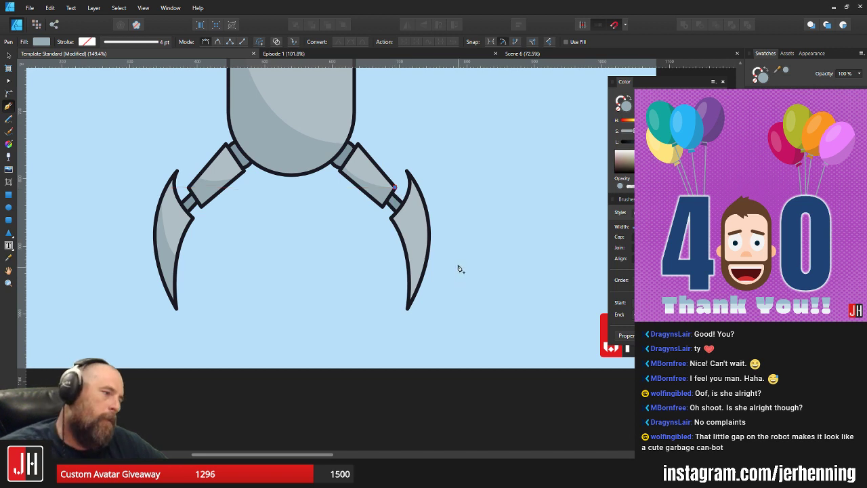
drag(459, 262, 520, 268)
key(ctrl+z)
key(ctrl+z)
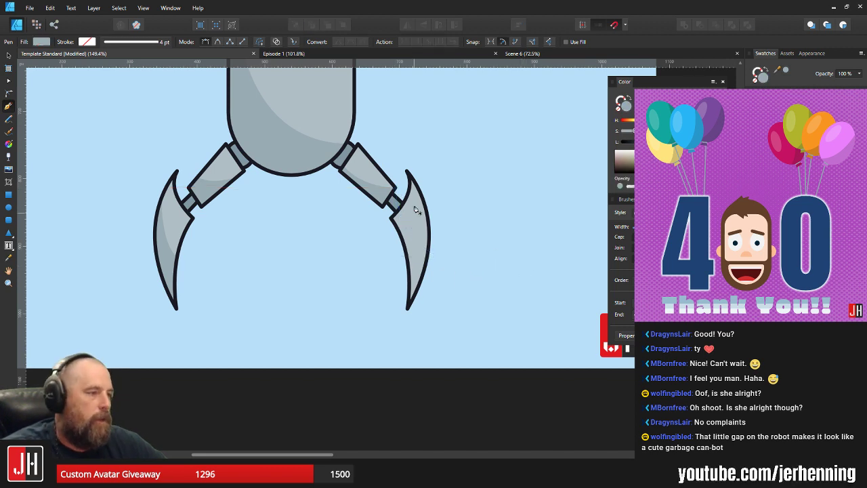
drag(444, 252, 495, 272)
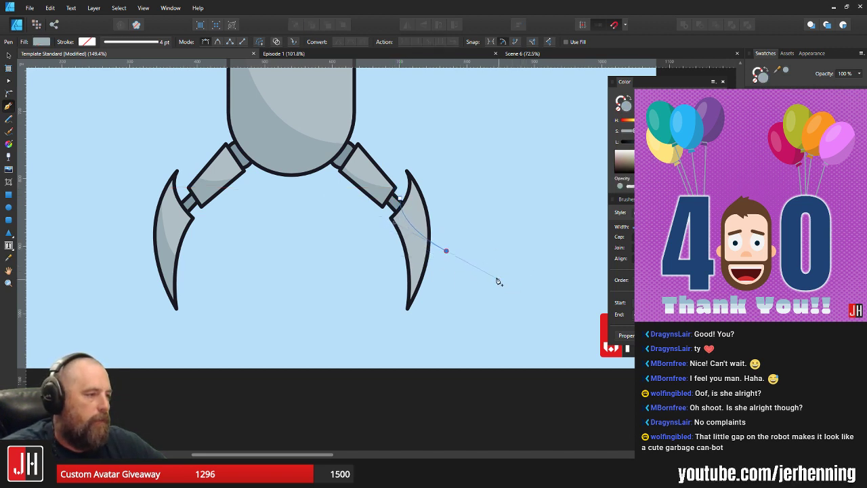
click(446, 252)
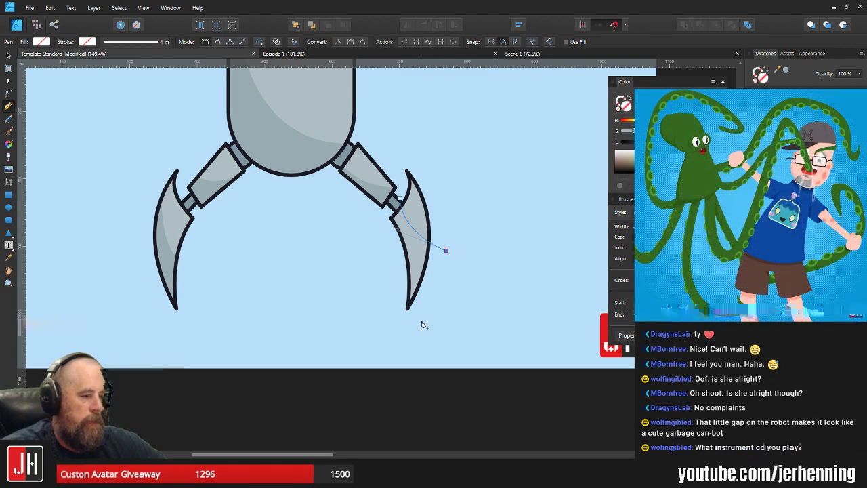
click(400, 361)
click(360, 308)
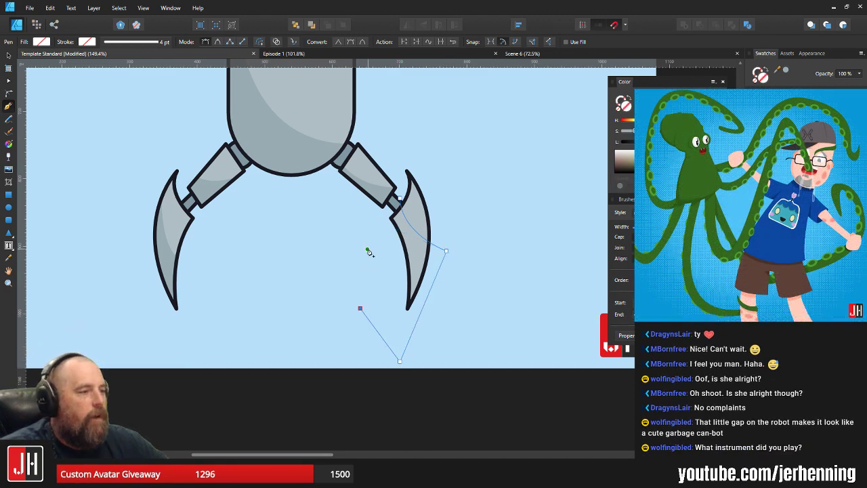
click(401, 201)
Fill the new shading shape with the right fin's darker grey and clip it inside the right claw
scroll(401, 202, up, 5)
key(i)
click(349, 168)
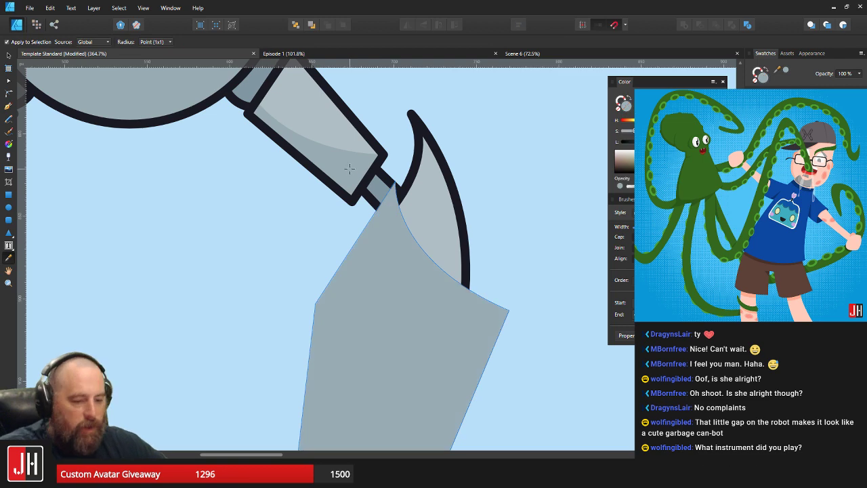
key(Delete)
key(v)
click(424, 208)
click(499, 200)
Inspect both fin-and-claw limbs, their shading and how they meet the capsule body
scroll(485, 215, down, 5)
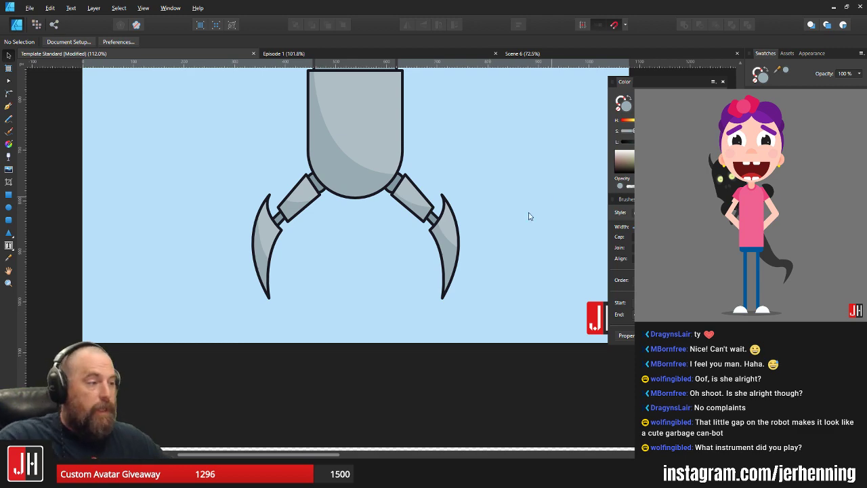
scroll(375, 206, up, 1)
drag(341, 214, 377, 219)
scroll(375, 217, up, 2)
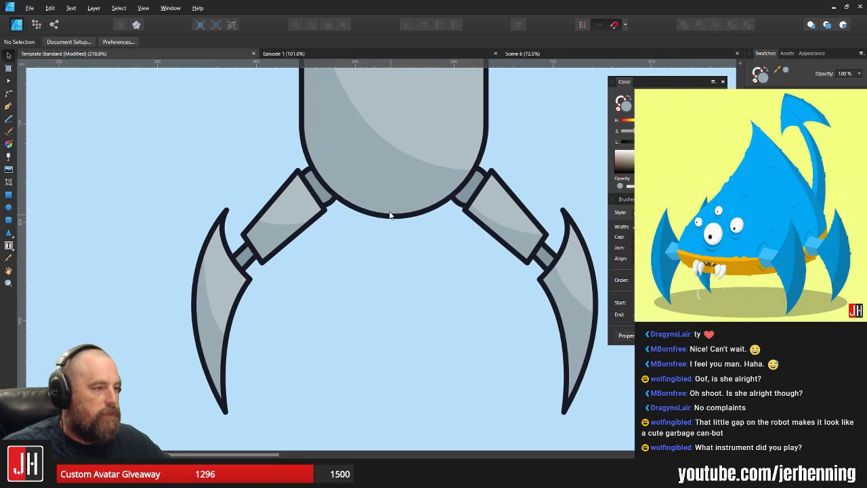
scroll(382, 208, down, 3)
drag(235, 152, 509, 325)
scroll(468, 237, up, 3)
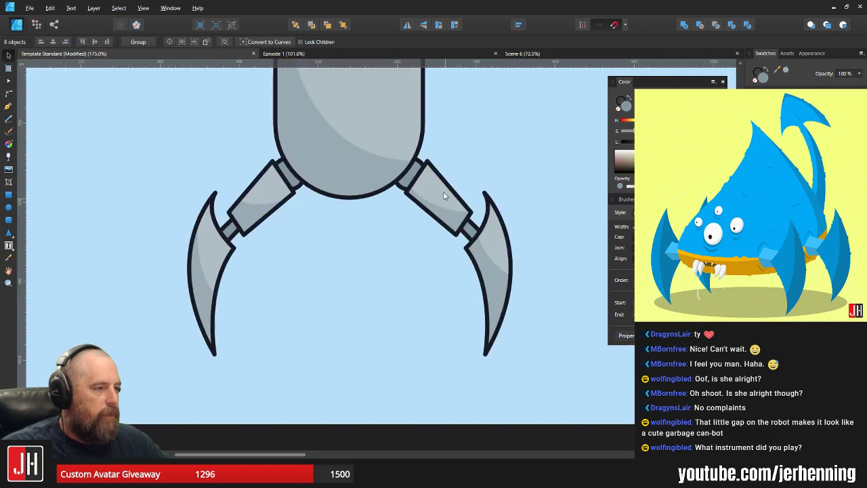
click(309, 213)
scroll(310, 213, up, 3)
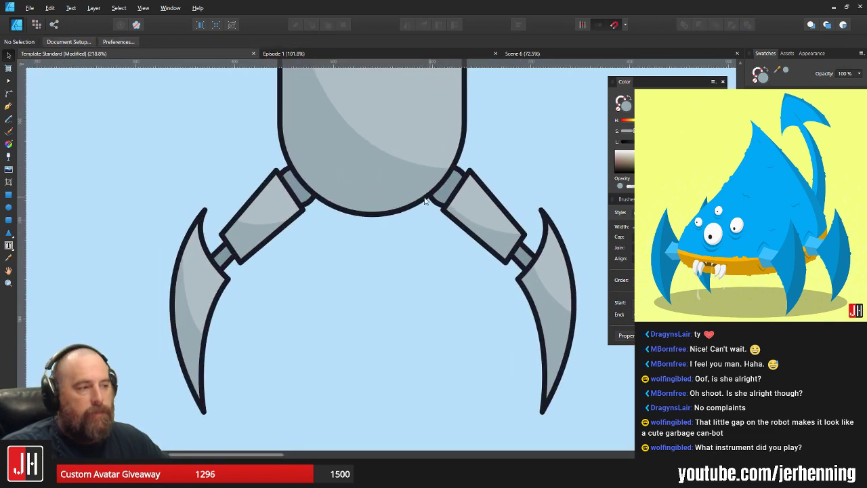
scroll(309, 213, down, 2)
click(313, 219)
scroll(252, 207, down, 2)
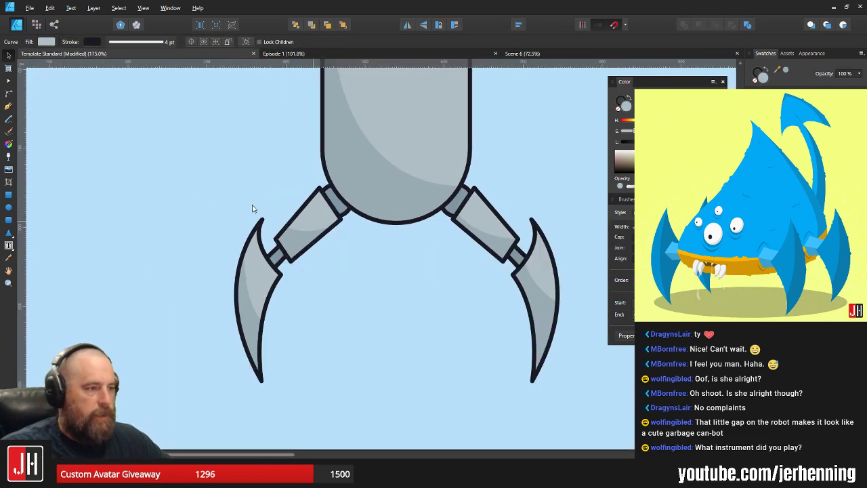
drag(140, 126, 347, 379)
scroll(345, 262, up, 4)
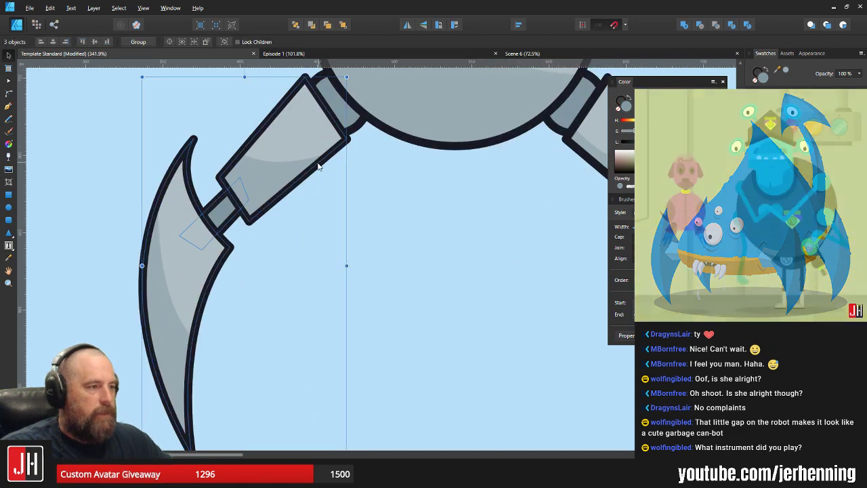
scroll(313, 166, down, 3)
click(393, 213)
scroll(395, 219, down, 3)
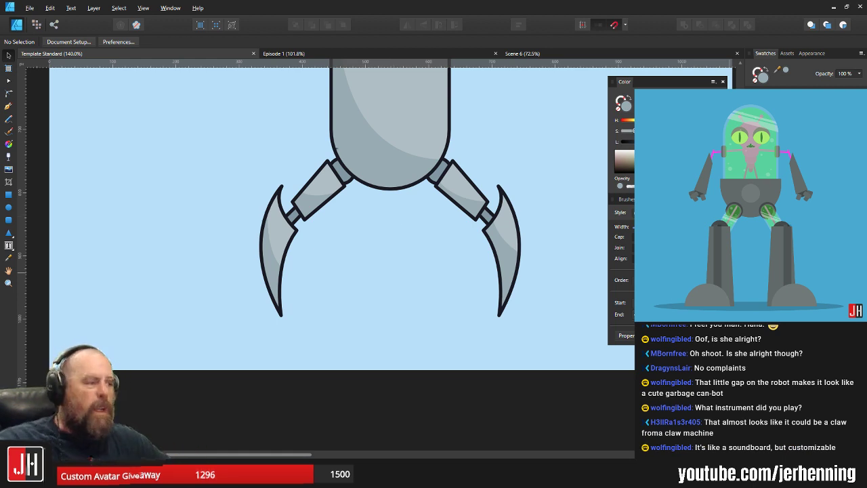
Review the whole robot's proportions and shading, from the domed head to the claws
scroll(379, 209, up, 2)
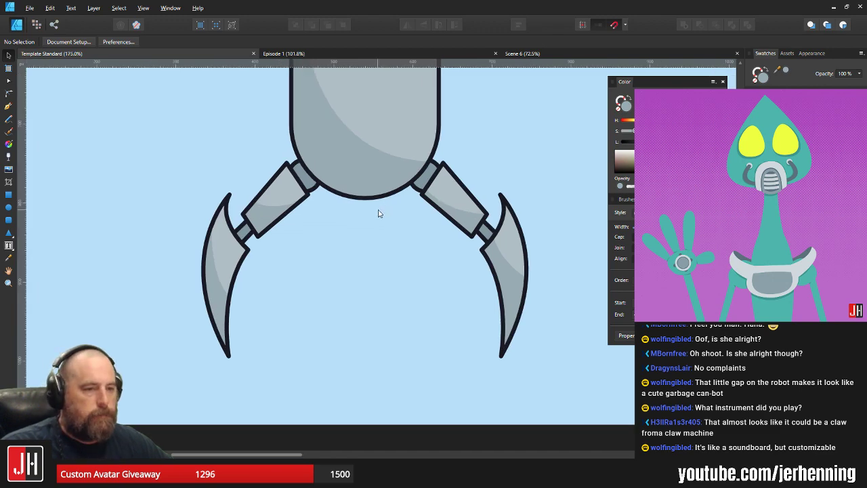
scroll(380, 217, down, 5)
scroll(406, 232, up, 2)
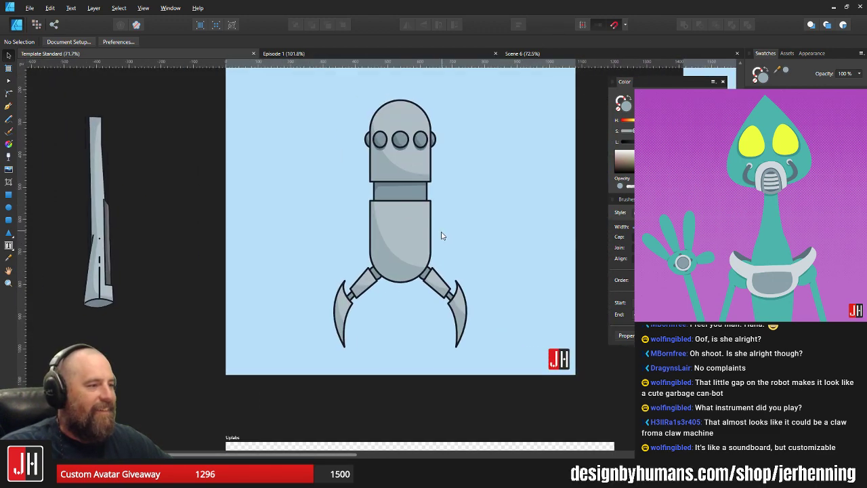
scroll(434, 251, up, 1)
scroll(426, 276, up, 1)
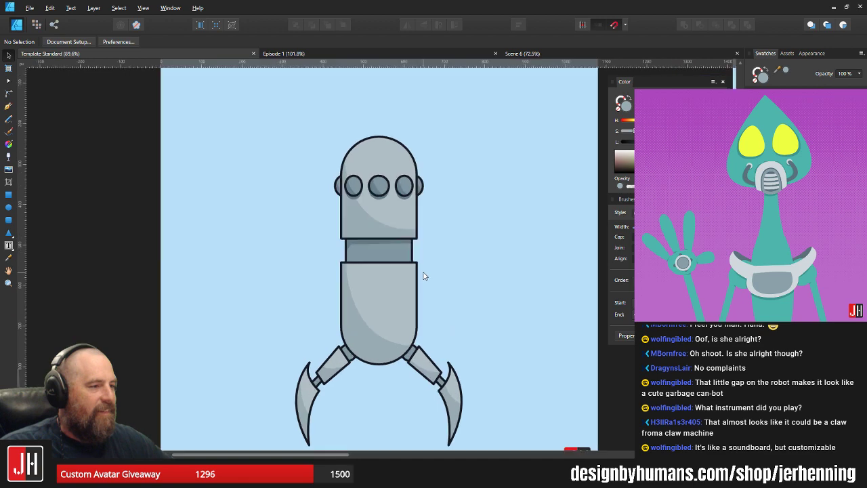
scroll(425, 264, down, 2)
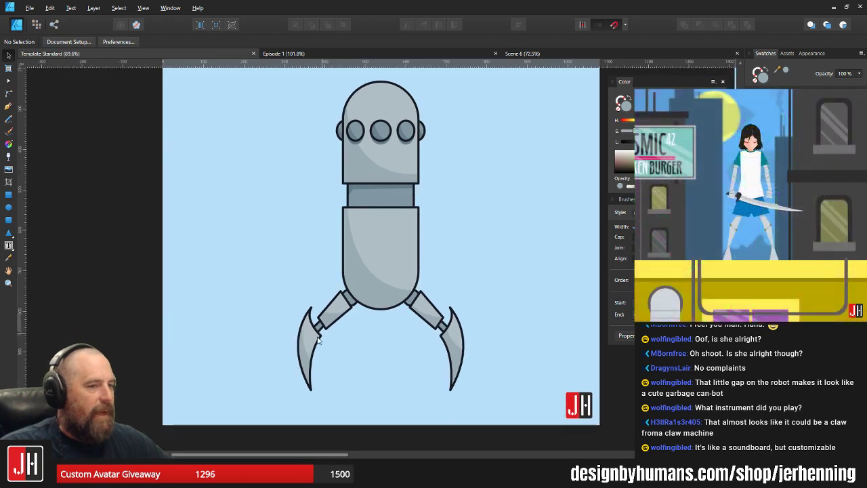
scroll(349, 296, up, 2)
mouse_move(401, 260)
mouse_down()
mouse_move(382, 244)
mouse_move(394, 273)
mouse_up()
scroll(389, 257, up, 2)
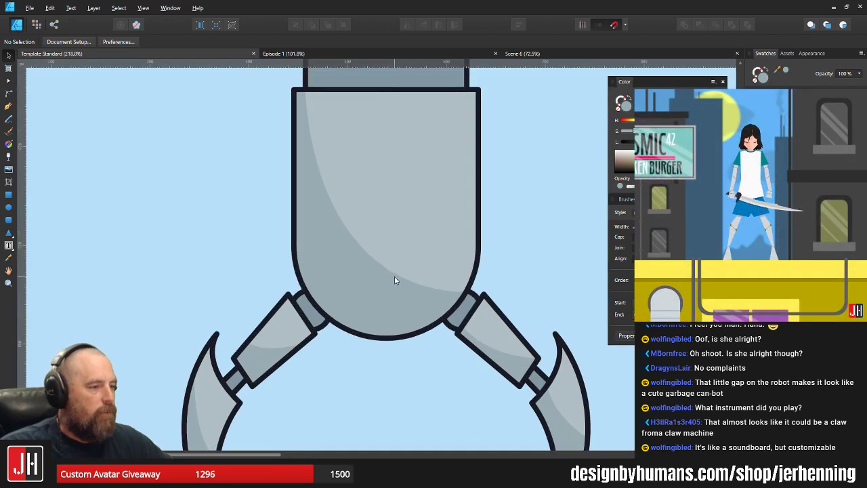
scroll(396, 273, down, 3)
scroll(397, 278, down, 3)
scroll(404, 265, up, 3)
scroll(401, 246, down, 1)
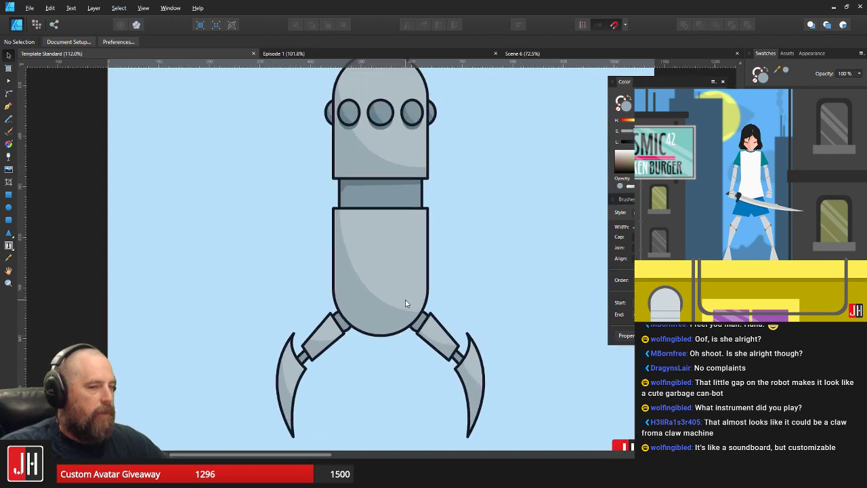
Select all parts of the robot and group them
scroll(406, 303, up, 1)
scroll(413, 285, down, 5)
drag(274, 100, 464, 347)
scroll(430, 258, up, 4)
key(ctrl+g)
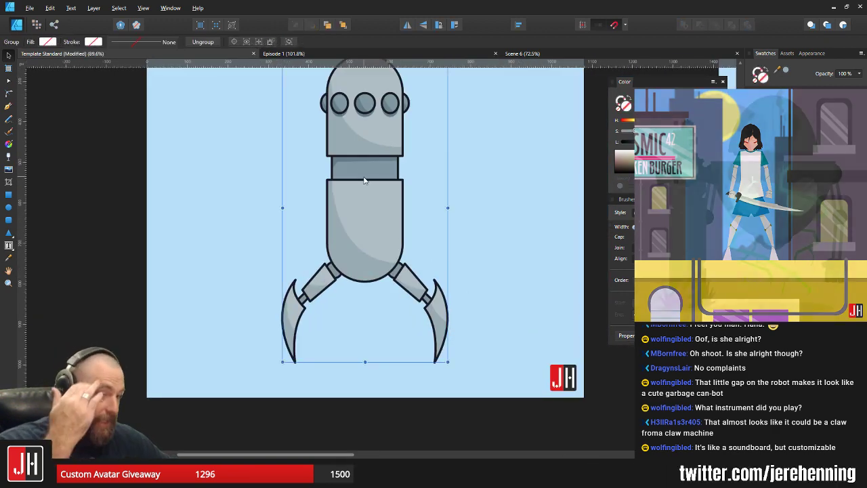
Scale the robot group down, place it in the upper-left area of the Instagram artboard, and save the document
drag(415, 192, 305, 220)
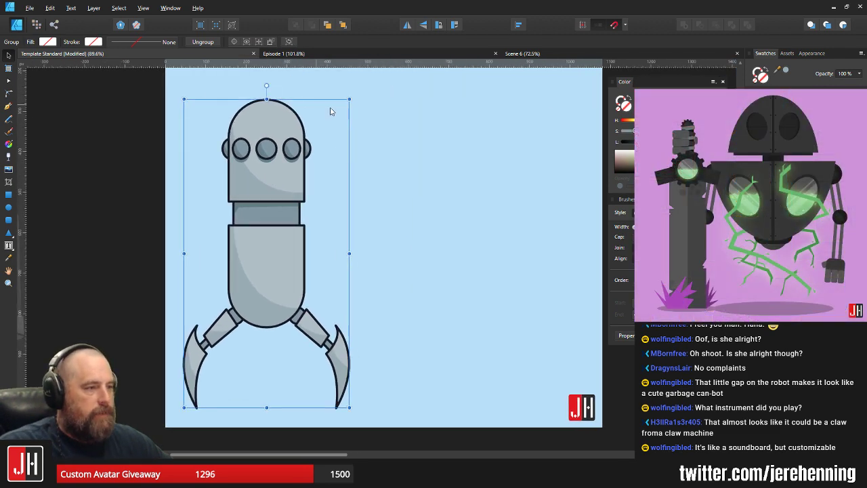
drag(349, 99, 488, 267)
drag(439, 316, 447, 154)
drag(549, 156, 418, 163)
click(412, 180)
drag(417, 242, 362, 233)
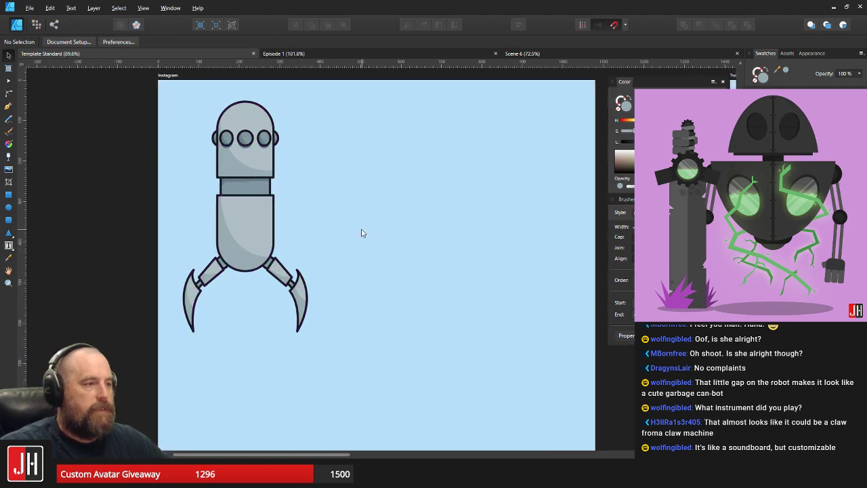
key(ctrl+s)
Draw a large upright triangle in the empty space to the right of the robot
scroll(354, 223, up, 2)
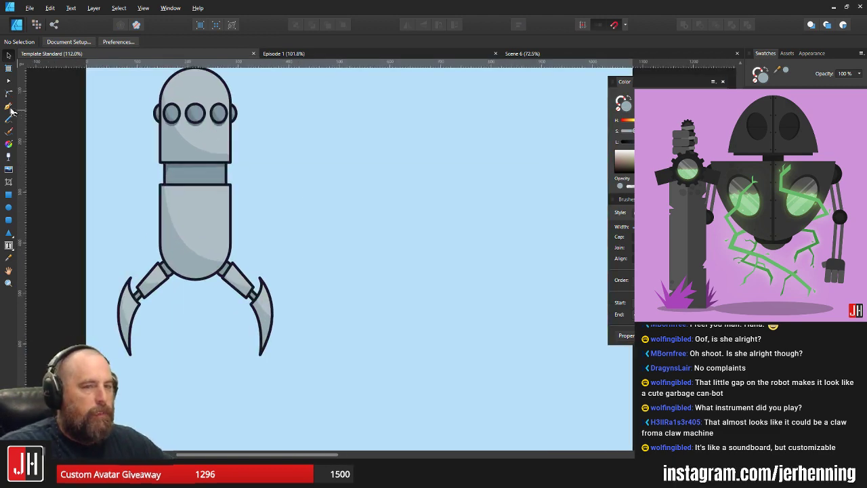
click(8, 106)
click(359, 219)
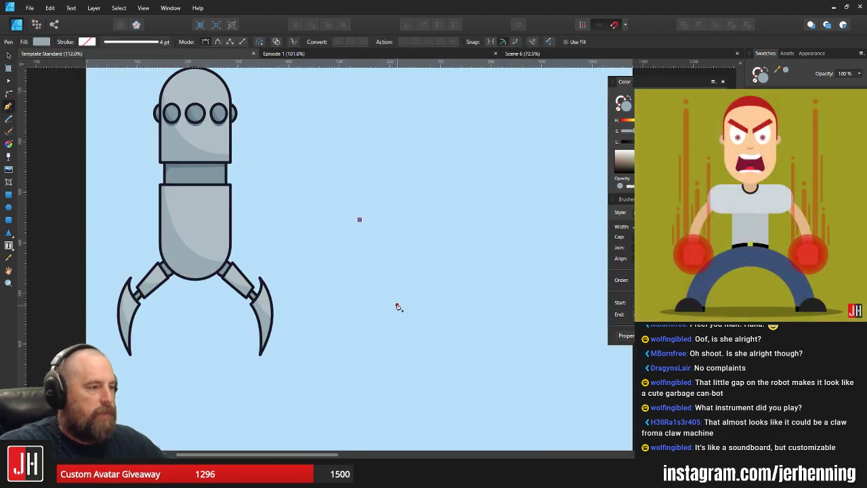
click(9, 232)
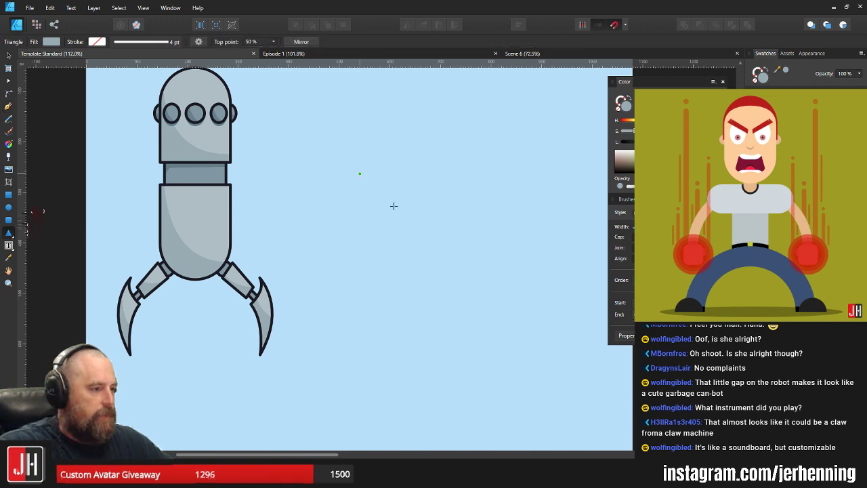
drag(359, 173, 528, 341)
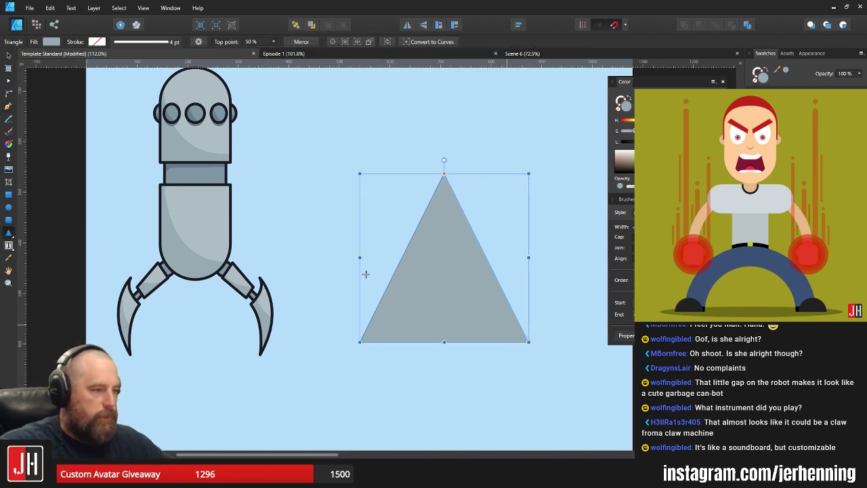
Copy the robot body's fill and outline onto the triangle and make it smaller and downward-pointing
click(206, 210)
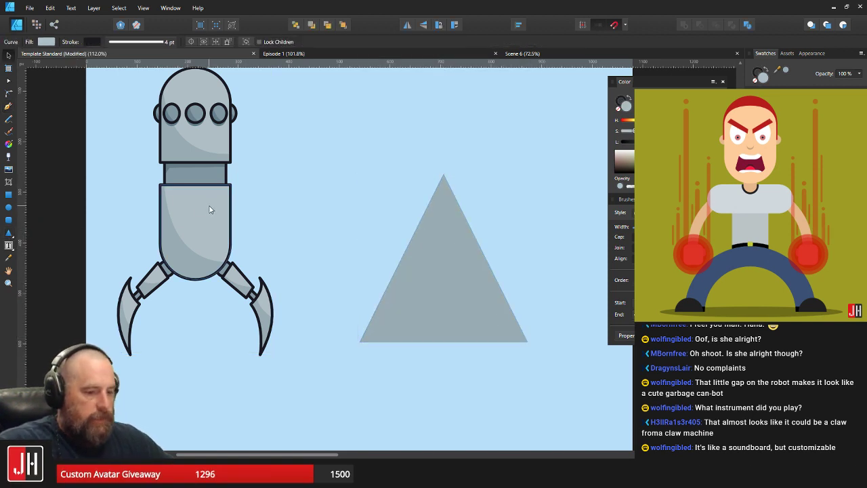
click(434, 237)
key(ctrl+shift+v)
click(424, 25)
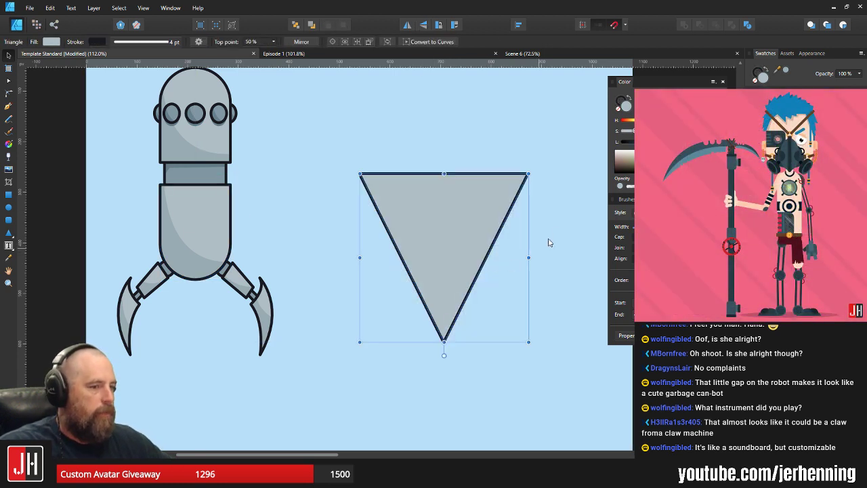
drag(530, 175, 458, 243)
Duplicate the triangle upward as a slightly larger, upright copy and stack it over the lower triangle's upper edge
drag(433, 271, 451, 164)
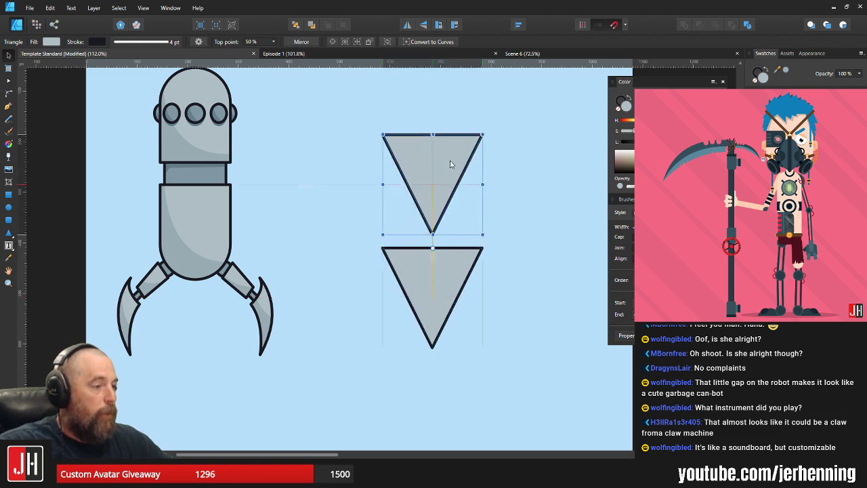
click(422, 25)
drag(482, 134, 507, 111)
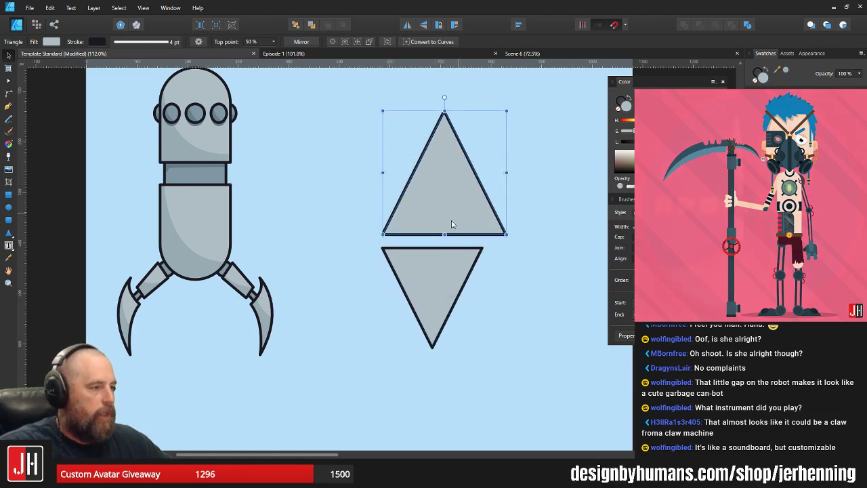
drag(452, 223, 440, 242)
click(501, 226)
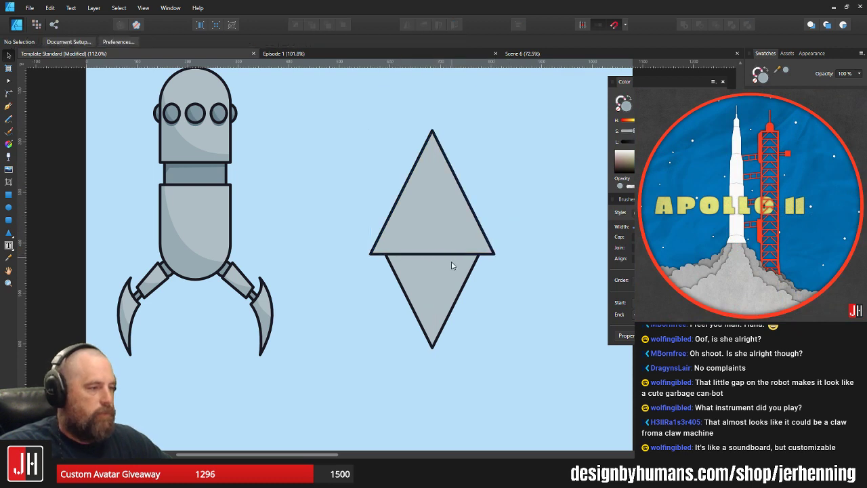
Enlarge the lower triangle slightly and realign it centred beneath the upper triangle, with its upper edge tucked behind
click(460, 231)
scroll(457, 247, up, 2)
mouse_move(450, 197)
mouse_down()
mouse_move(452, 185)
mouse_move(452, 205)
mouse_up()
click(442, 303)
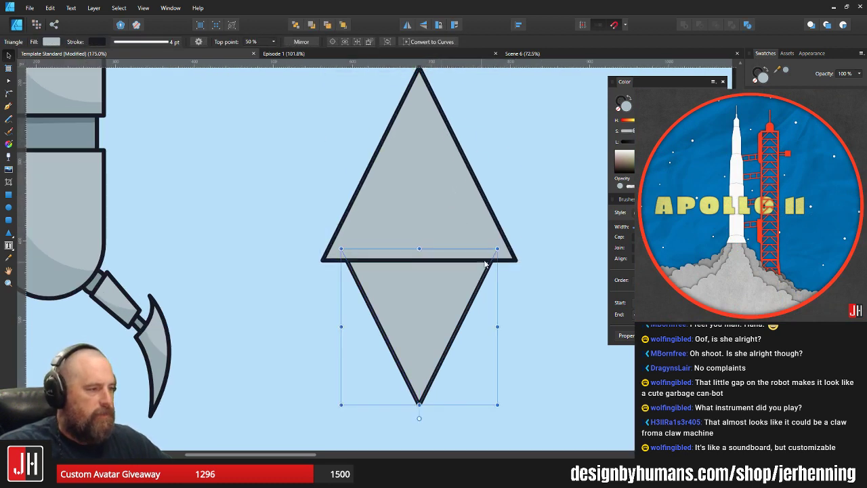
drag(498, 249, 512, 237)
drag(467, 262, 460, 268)
click(512, 271)
scroll(503, 256, down, 4)
scroll(404, 240, up, 4)
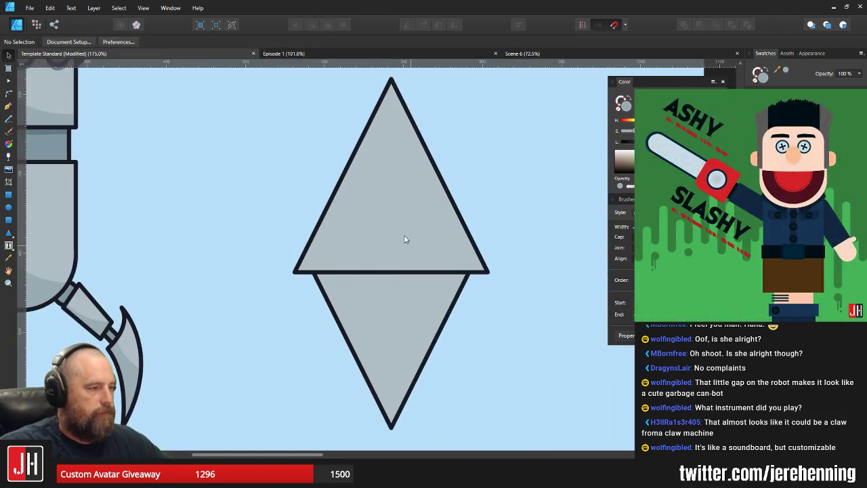
Scale both triangles down together and move them up and closer to the robot
click(405, 240)
shift+click(415, 349)
scroll(451, 339, down, 3)
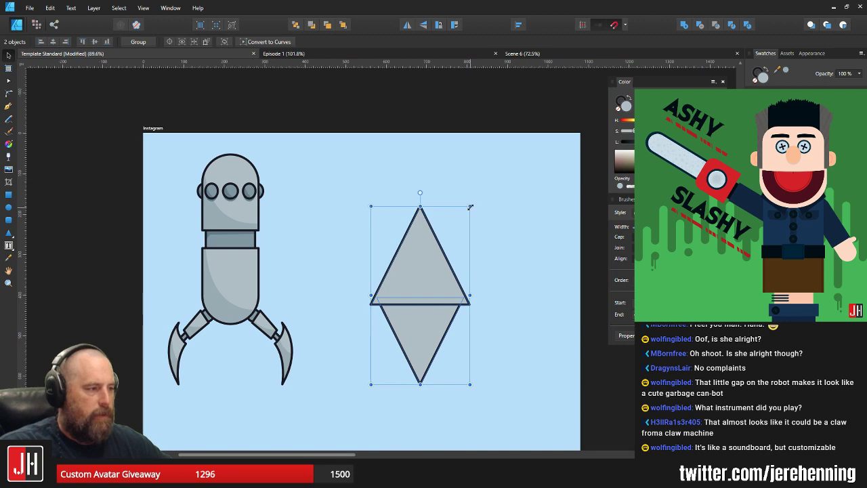
drag(471, 207, 451, 241)
drag(431, 290, 402, 225)
click(445, 250)
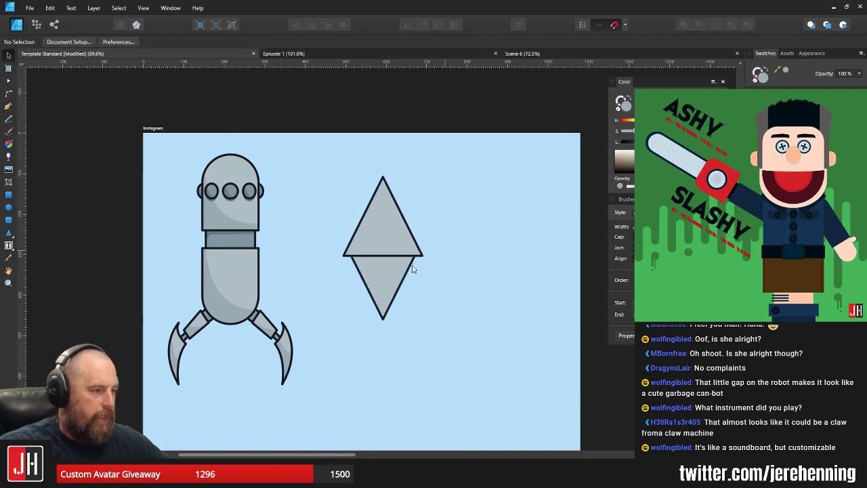
Delete both stacked triangles beside the capsule robot
scroll(412, 269, up, 3)
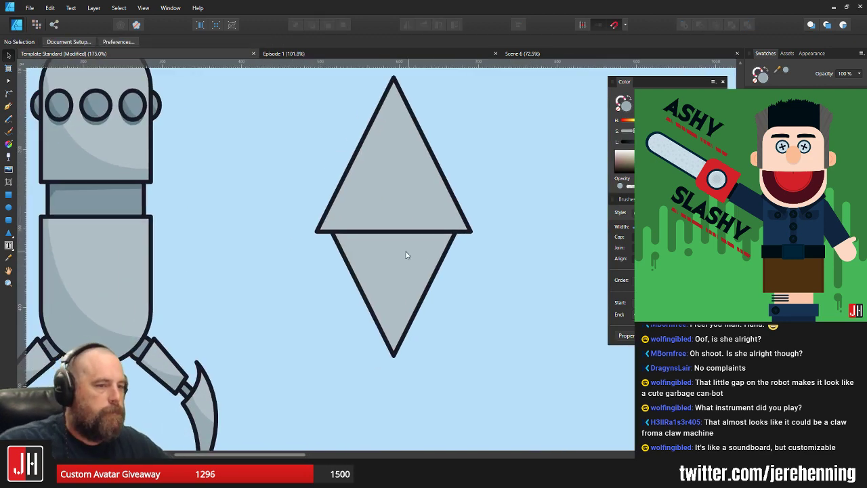
drag(407, 255, 218, 183)
scroll(215, 179, up, 1)
scroll(215, 179, right, 1)
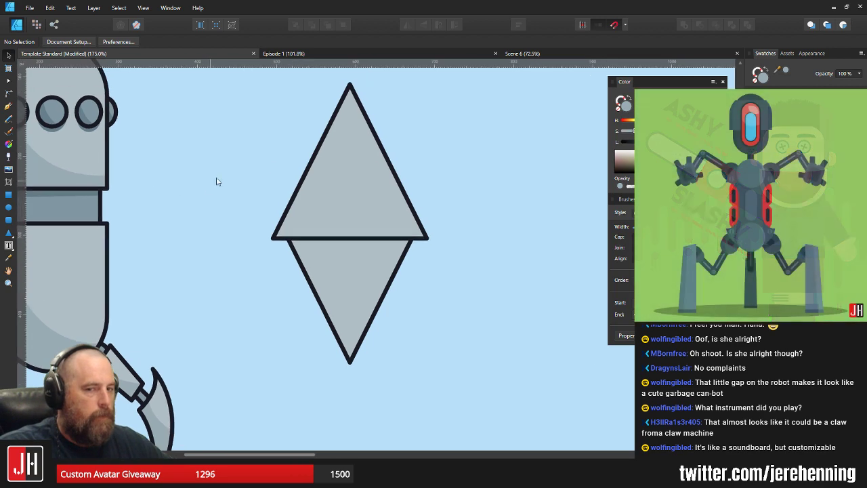
click(341, 159)
shift+click(369, 312)
key(Delete)
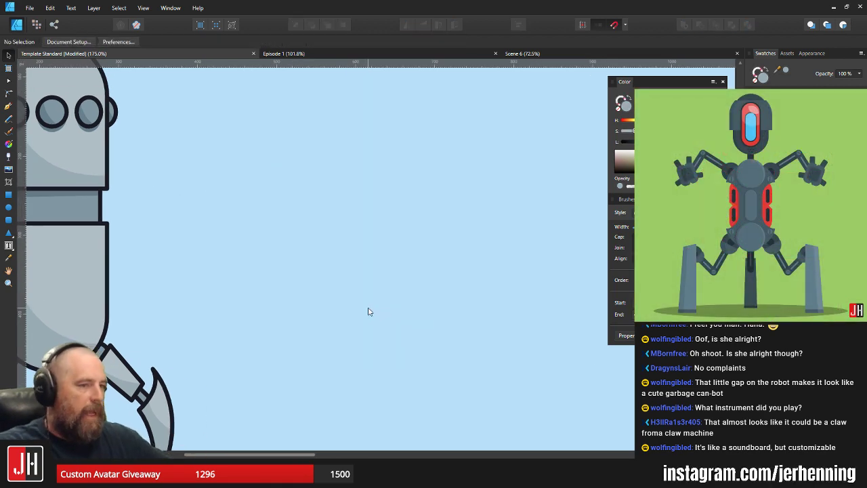
Begin a Pen-tool outline beside the capsule robot with a straight, steeply slanted side rising into an arched upper edge
click(9, 106)
scroll(313, 237, down, 3)
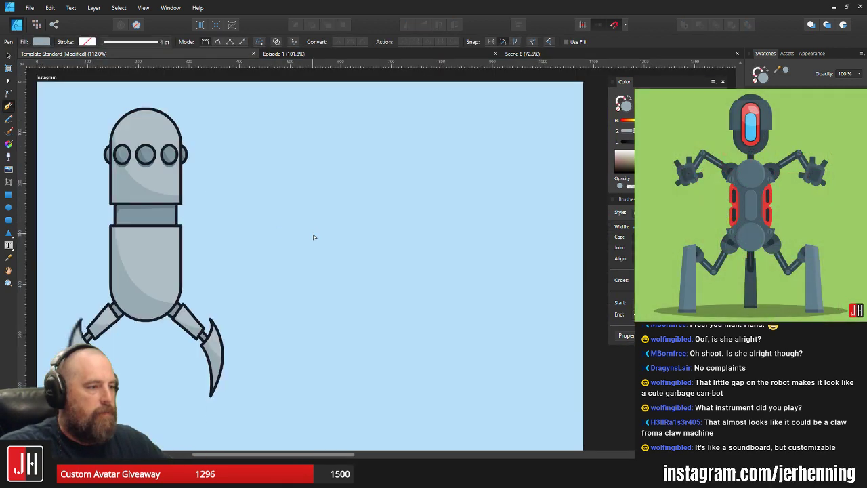
click(314, 304)
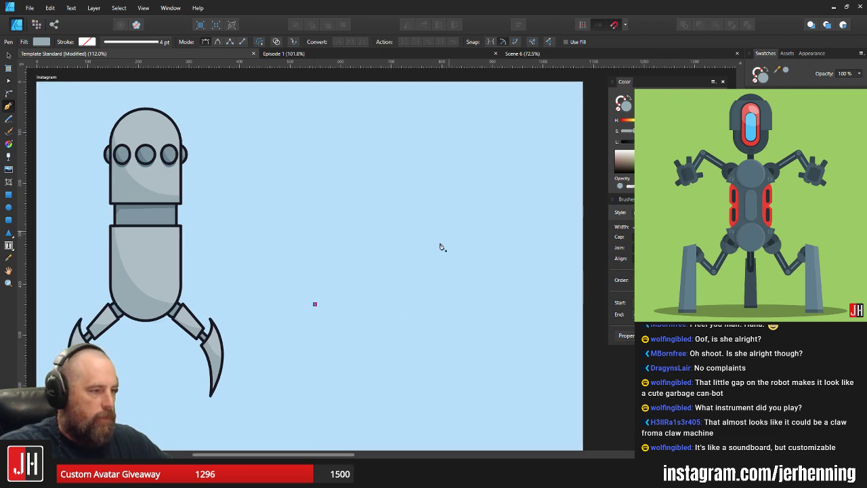
click(345, 150)
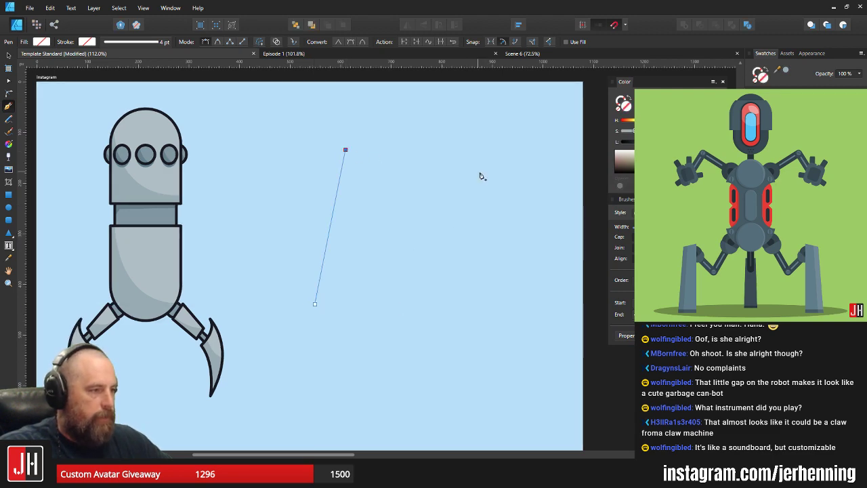
drag(464, 167, 515, 218)
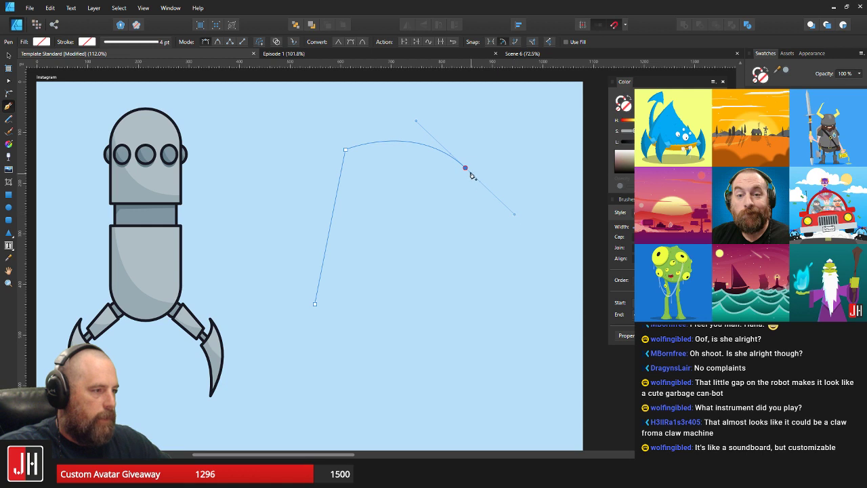
Finish the tapered body outline with a curved bottom edge and apply the copied grey fill and dark outline style to it
alt+click(465, 168)
click(388, 319)
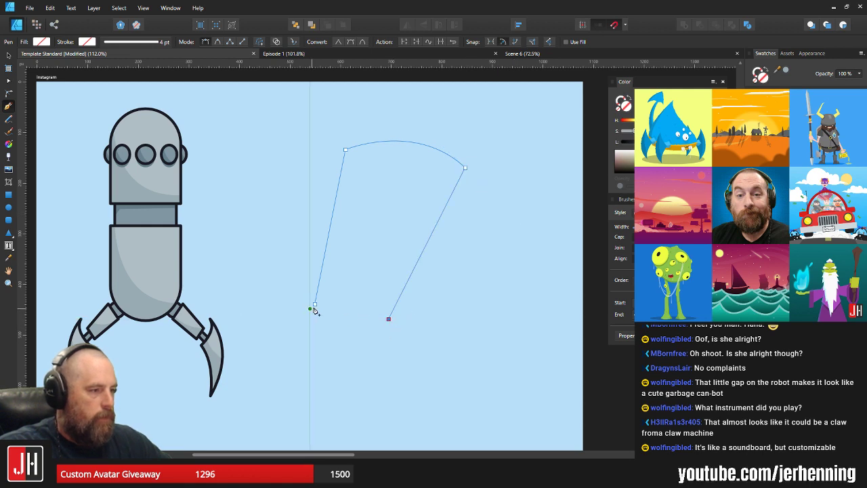
click(315, 304)
mouse_move(288, 308)
mouse_down()
mouse_move(259, 312)
mouse_move(276, 288)
mouse_move(274, 263)
mouse_move(290, 273)
mouse_move(283, 266)
mouse_up()
key(ctrl+shift+v)
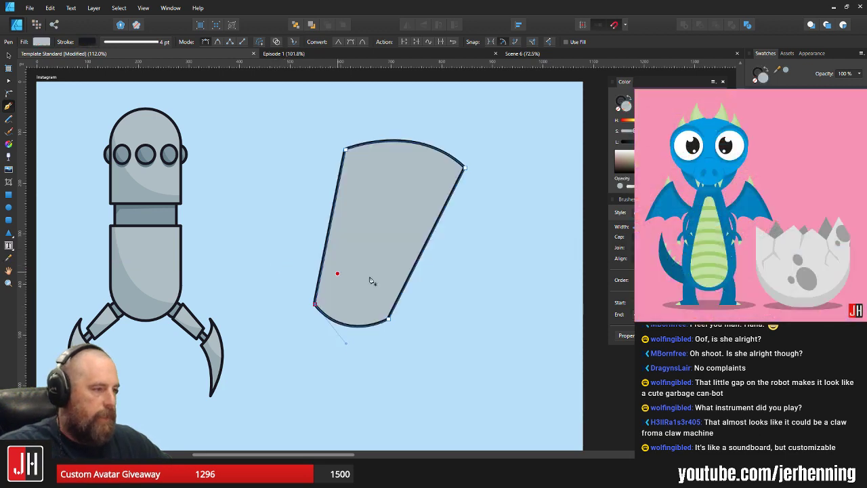
key(v)
click(98, 189)
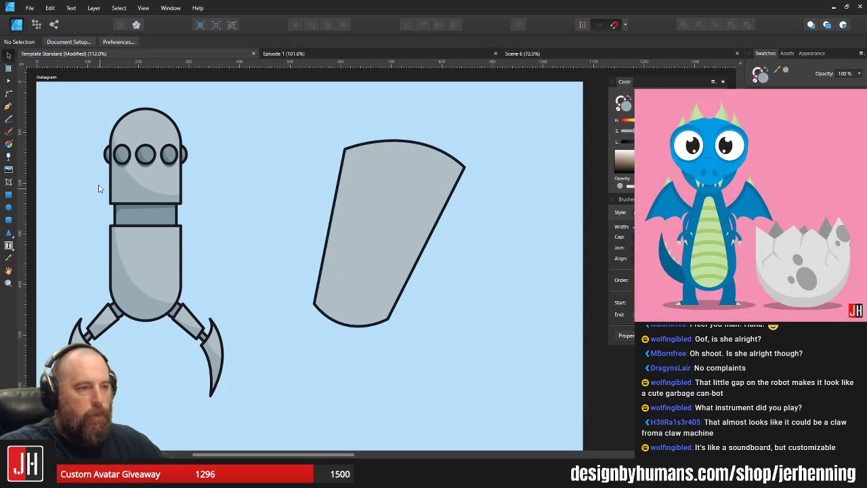
Draw a closed shape across the tapered body's lower end, with an arched upper edge joining the bottom corners, in the same outlined style
click(9, 107)
scroll(311, 278, up, 3)
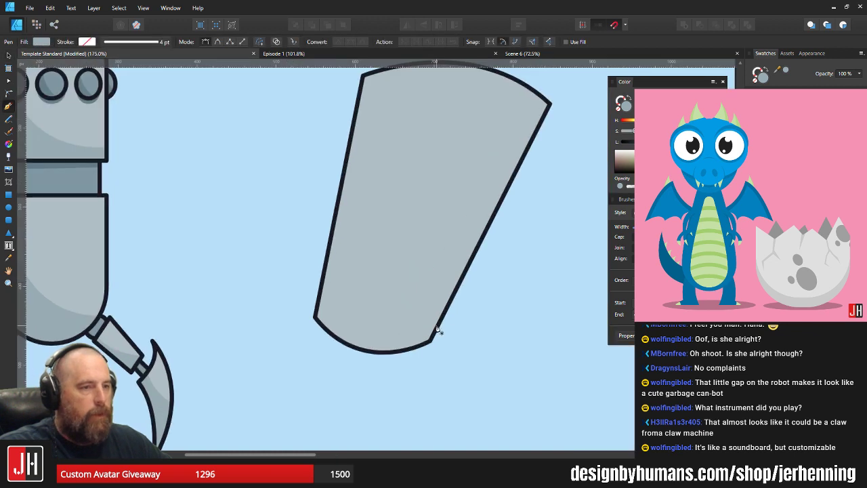
click(315, 317)
drag(432, 340, 480, 388)
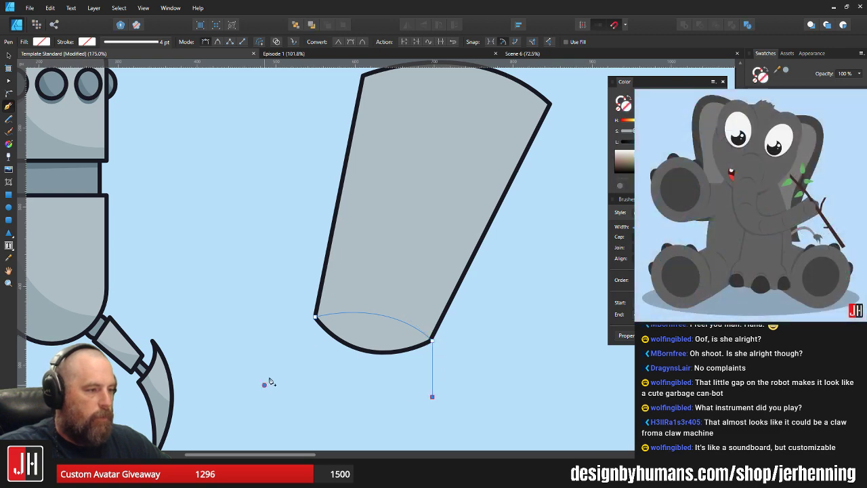
click(265, 384)
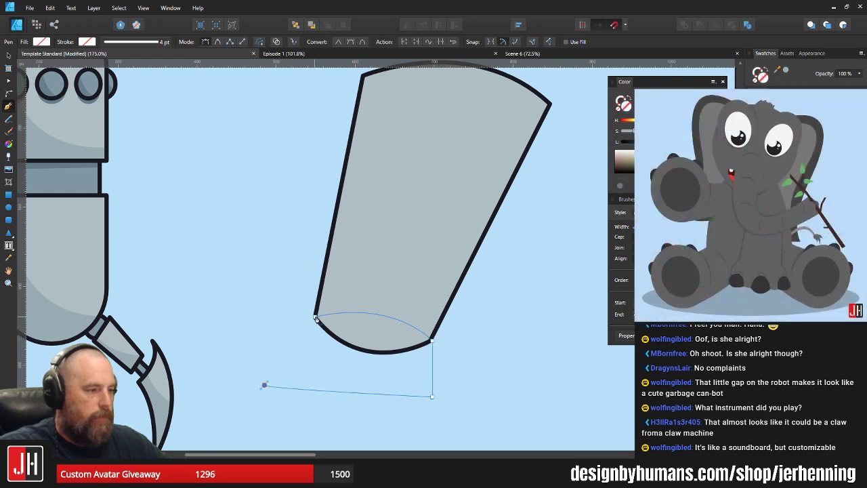
click(314, 317)
key(v)
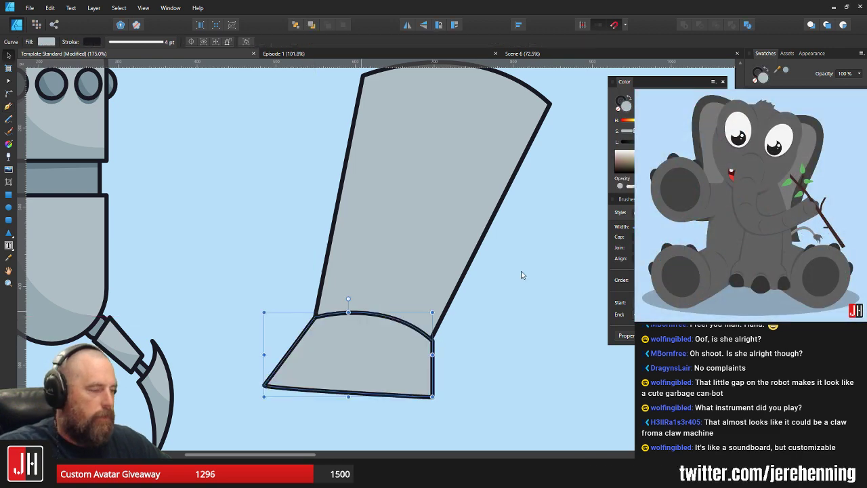
Darken the fill of the new lower shape and clip it inside the tapered body to form the underside opening
drag(674, 142, 668, 142)
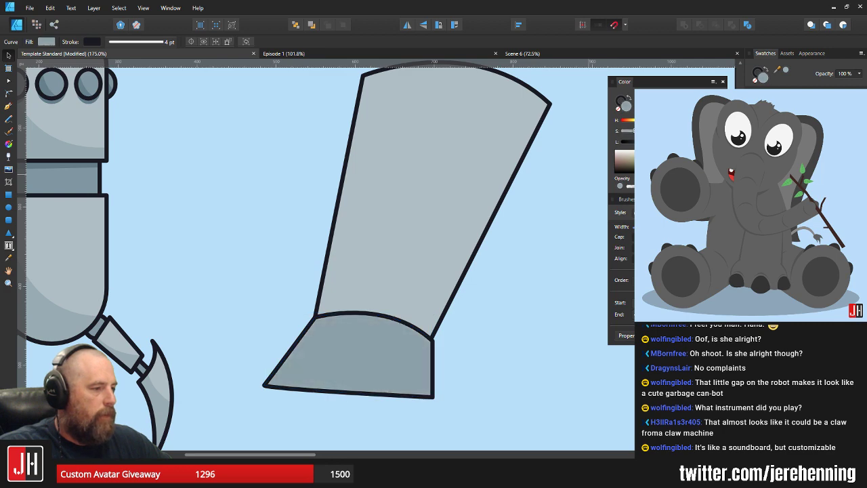
key(ctrl+x)
click(435, 208)
key(ctrl+alt+v)
click(521, 261)
scroll(475, 311, down, 5)
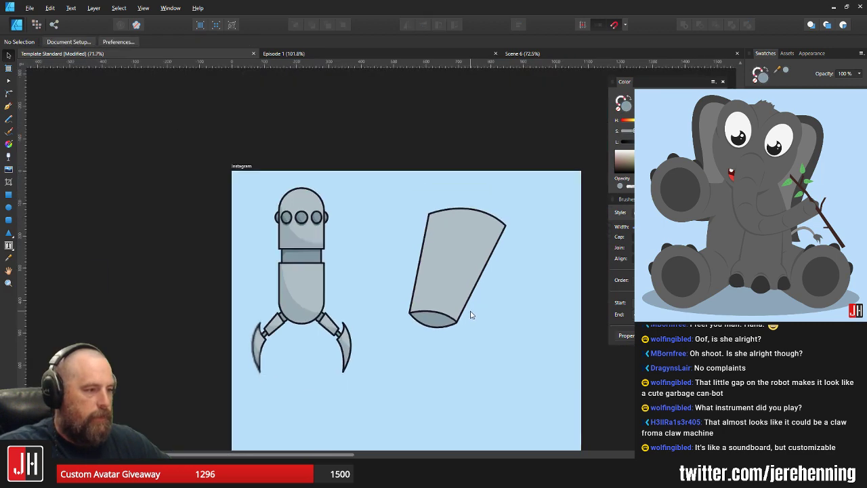
Flatten the tapered body's curved bottom edge slightly by reshaping the curve upward
scroll(465, 324, up, 4)
double_click(420, 320)
scroll(418, 321, up, 2)
key(a)
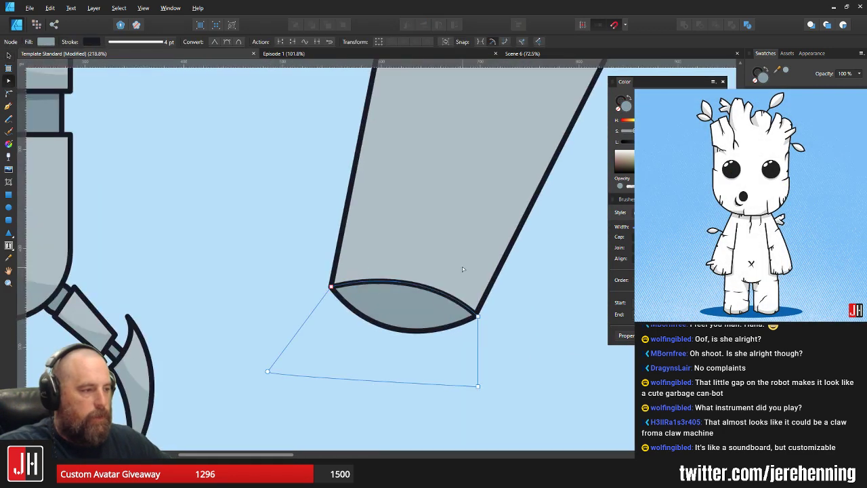
drag(399, 330, 399, 323)
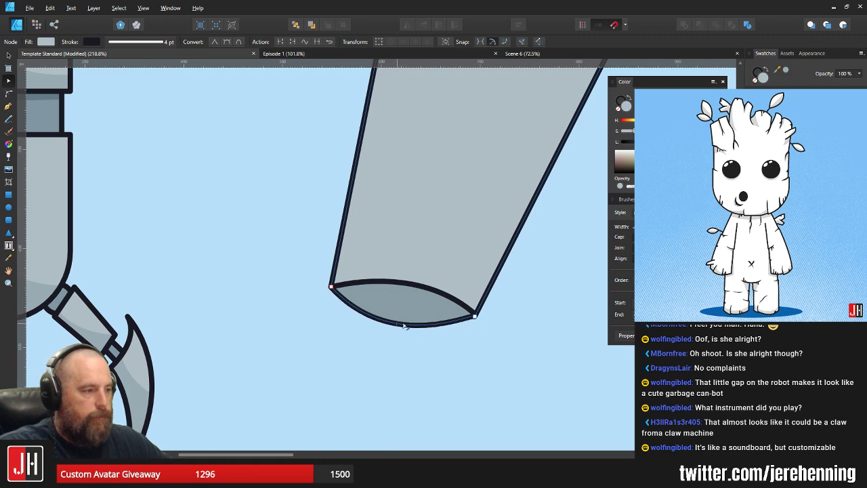
key(v)
click(520, 297)
scroll(518, 300, down, 4)
Adjust the tapered body's lower-right corner so the bottom curve meets the side and the opening's arch neatly
scroll(504, 314, up, 8)
click(456, 310)
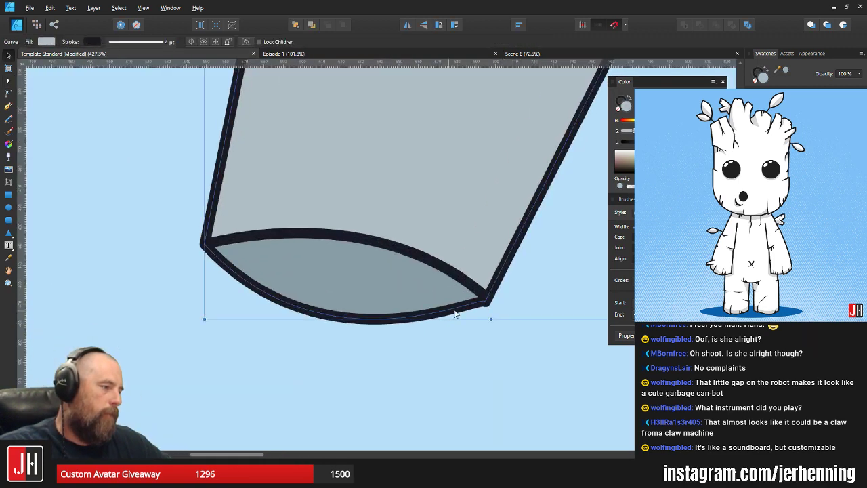
click(485, 301)
drag(487, 296, 465, 294)
key(v)
click(519, 295)
Pull the tapered body's upper-right corner slightly inward to narrow the top
scroll(516, 293, down, 5)
scroll(517, 294, down, 4)
click(486, 245)
scroll(486, 242, up, 3)
key(a)
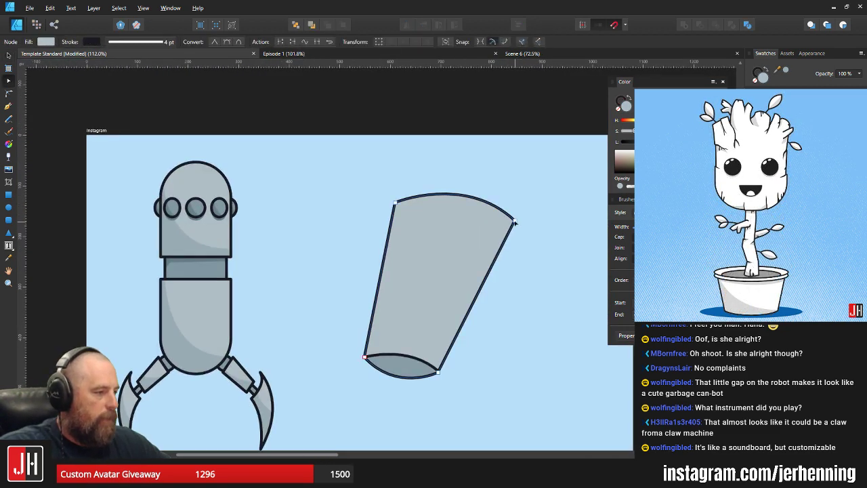
mouse_move(515, 222)
mouse_down()
mouse_move(464, 241)
mouse_move(423, 208)
mouse_up()
click(524, 227)
click(403, 206)
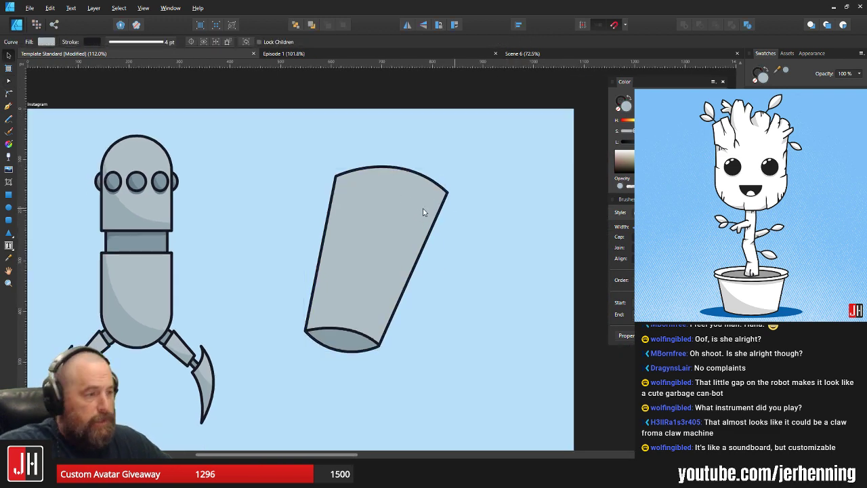
Move the tapered body's upper-left corner slightly outward to adjust its silhouette
scroll(322, 171, up, 2)
key(a)
drag(344, 180, 338, 183)
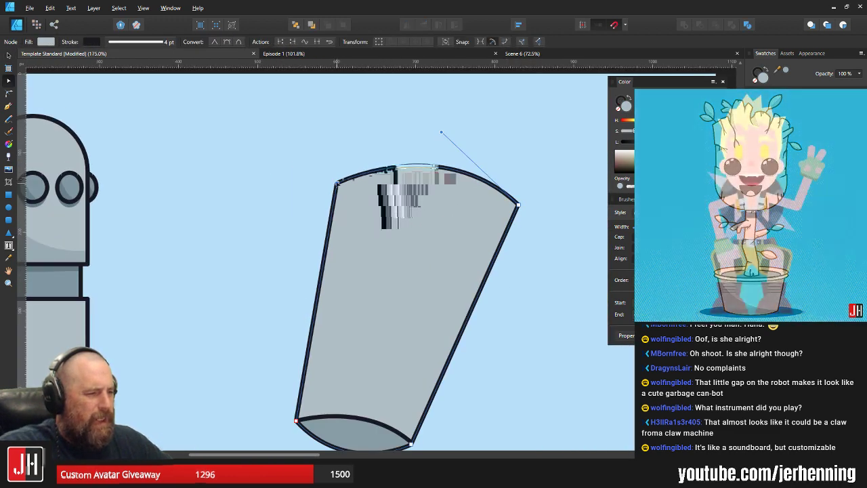
key(v)
click(323, 204)
scroll(330, 212, down, 4)
drag(363, 247, 345, 228)
scroll(345, 228, up, 3)
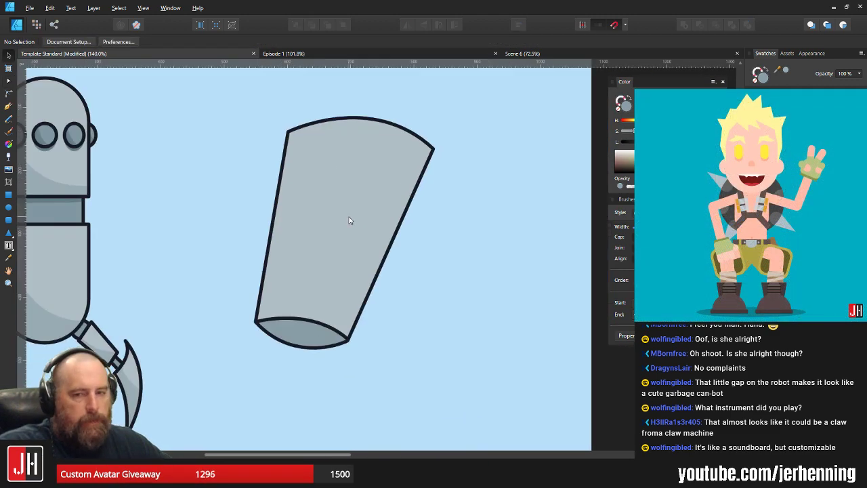
Draw a small tapered stub with a rounded top protruding from the underside opening, with dark grey fill and dark outline
scroll(350, 220, down, 2)
scroll(349, 220, left, 1)
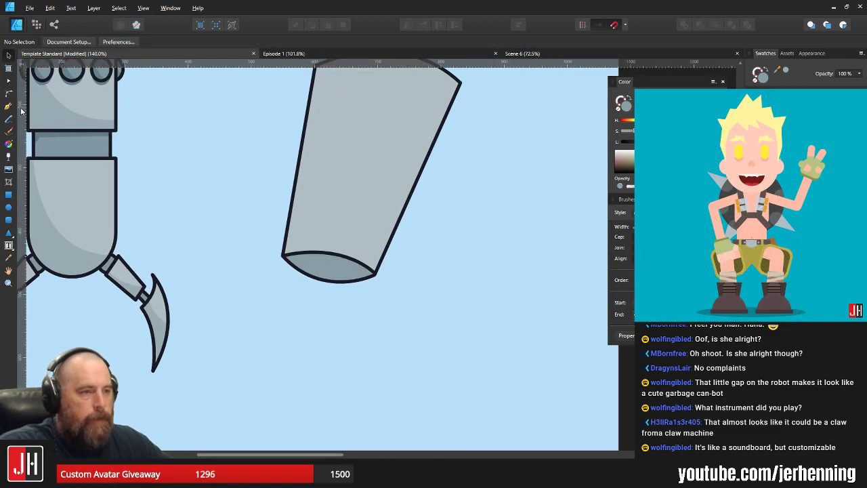
key(p)
scroll(309, 305, up, 3)
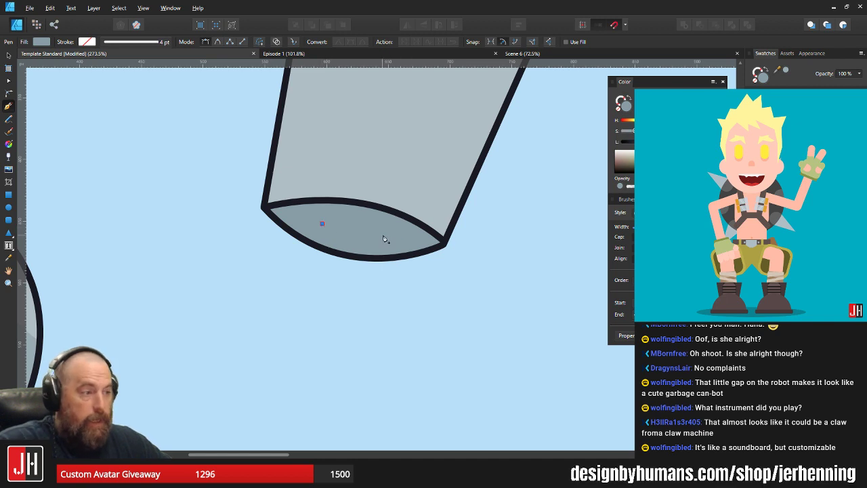
drag(381, 236, 402, 259)
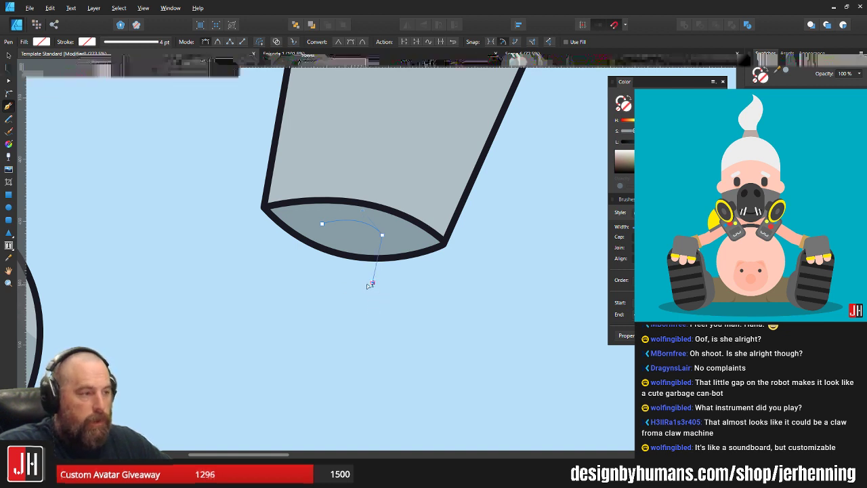
drag(367, 283, 323, 281)
click(323, 281)
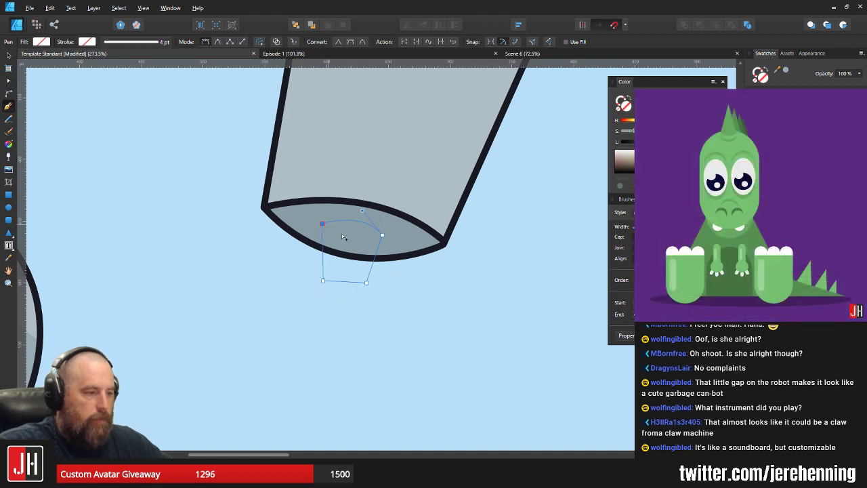
click(321, 223)
key(v)
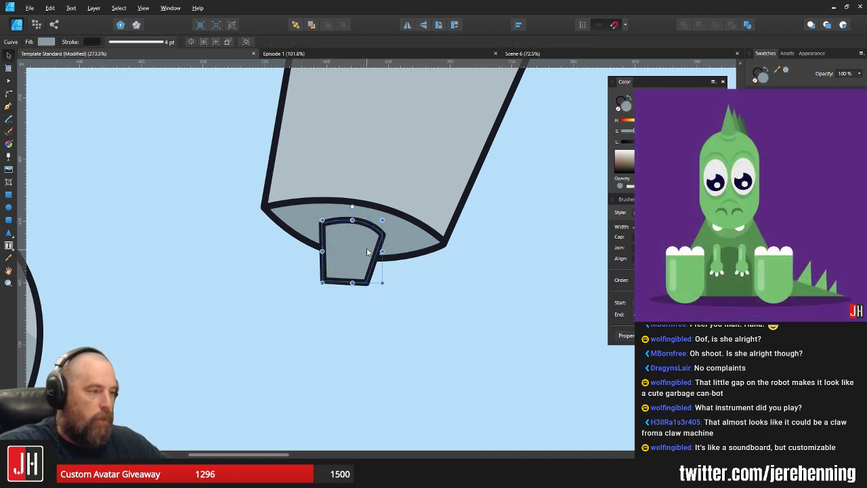
Recolor the stub with the light grey sampled from the tapered body
scroll(359, 239, up, 2)
click(361, 239)
key(i)
click(459, 114)
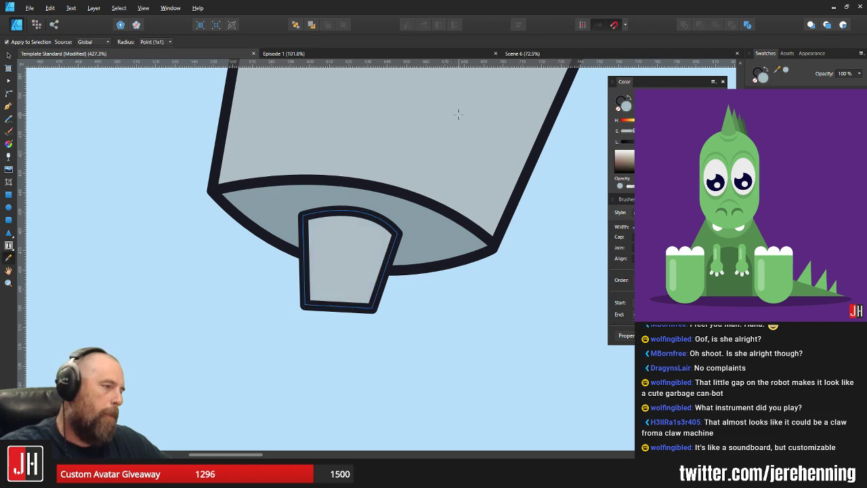
key(v)
scroll(444, 204, down, 4)
click(441, 248)
Raise the stub's lower-left corner and bend its bottom edge into an upward arch
scroll(417, 231, up, 3)
click(376, 212)
key(a)
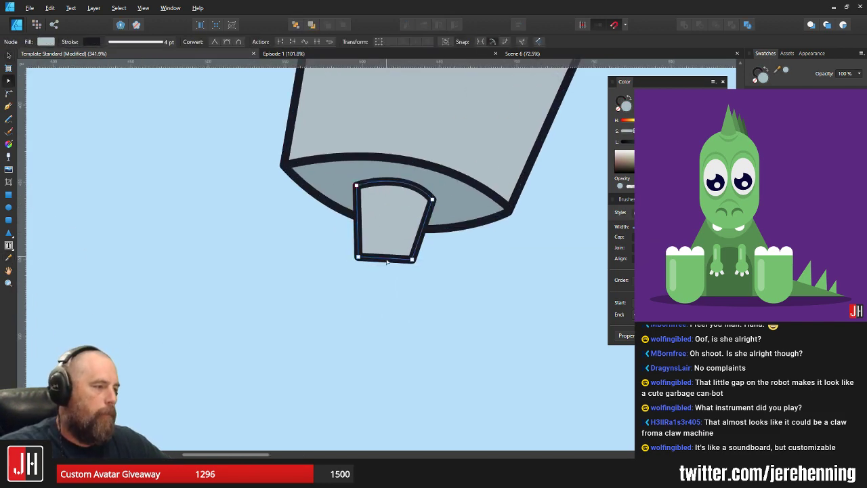
drag(359, 258, 387, 262)
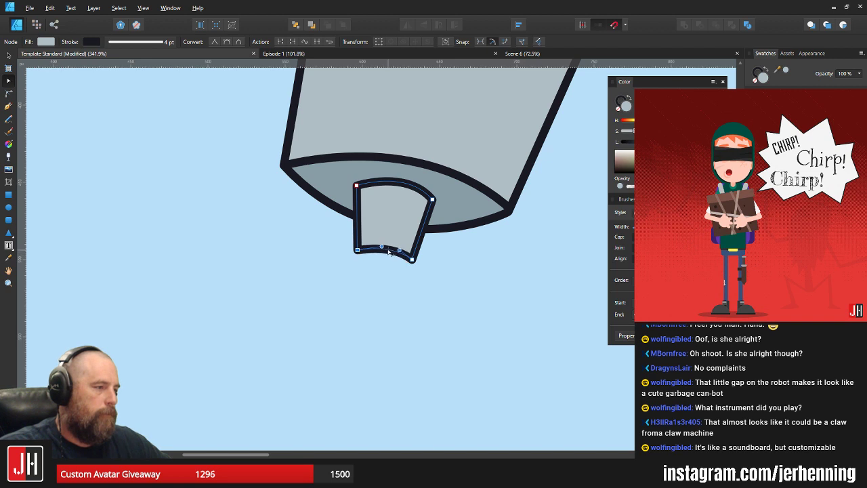
key(v)
Soften the curve of the stub's top edge, then nudge the stub slightly down and rotate it a little
key(a)
click(432, 198)
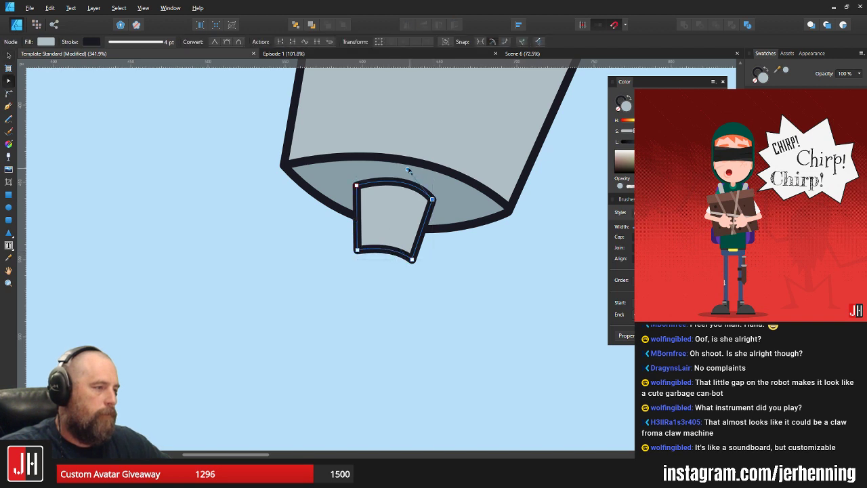
drag(407, 169, 401, 175)
key(v)
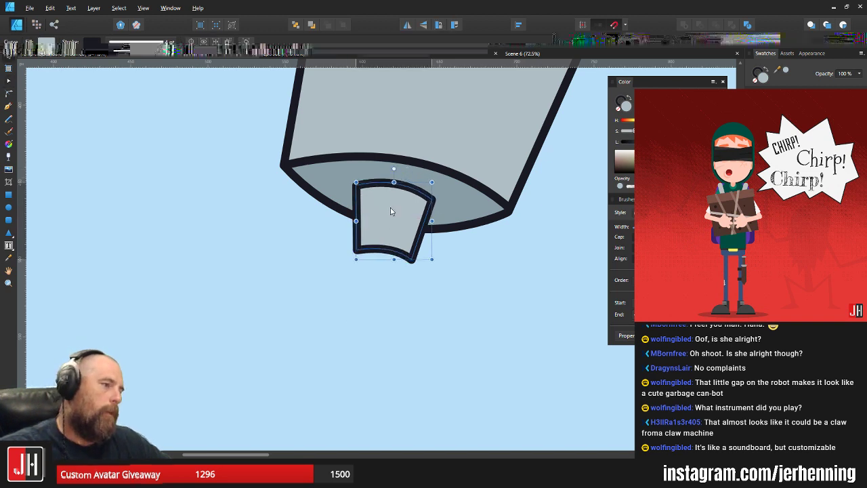
drag(391, 211, 392, 213)
drag(395, 170, 396, 171)
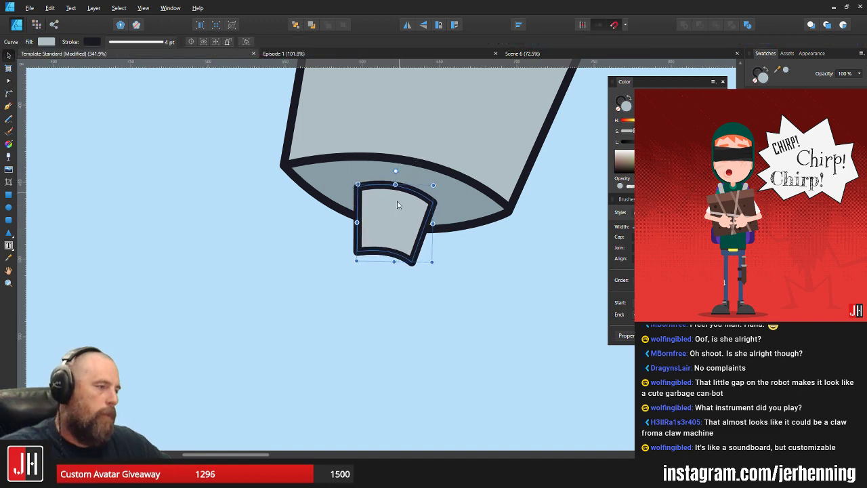
scroll(397, 204, down, 10)
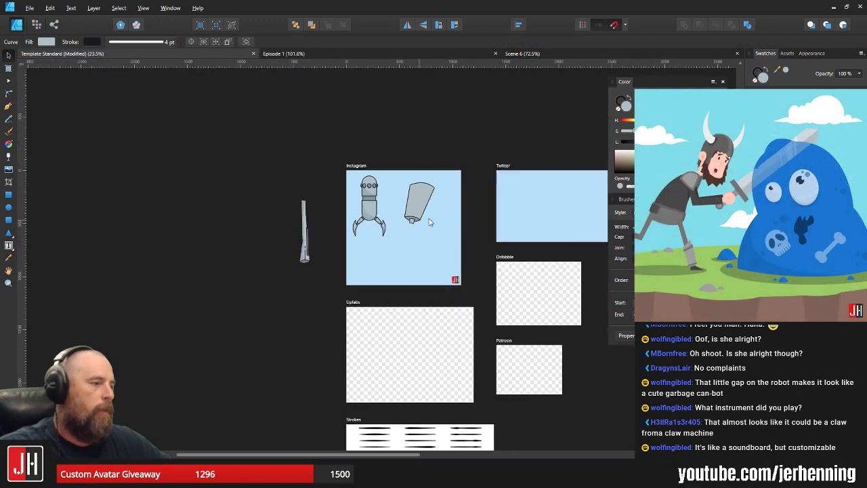
key(ctrl+d)
scroll(428, 222, up, 8)
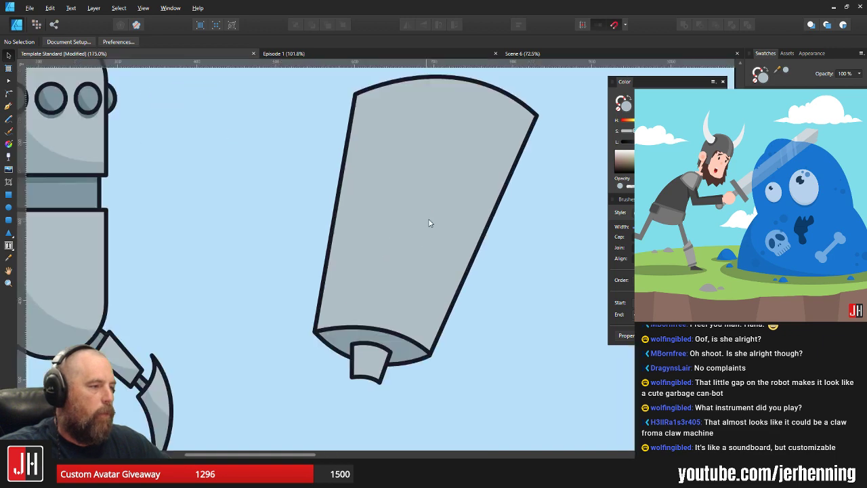
scroll(428, 222, up, 1)
drag(410, 388, 404, 238)
drag(352, 262, 384, 243)
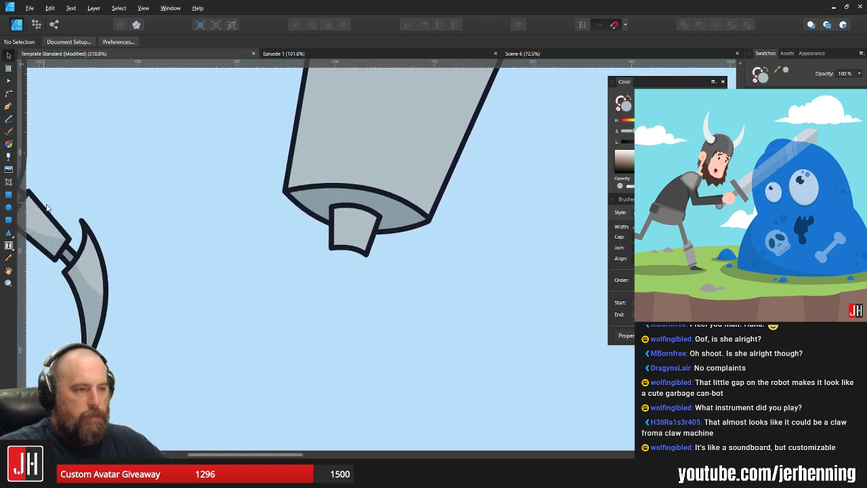
click(8, 106)
scroll(333, 264, down, 1)
click(355, 222)
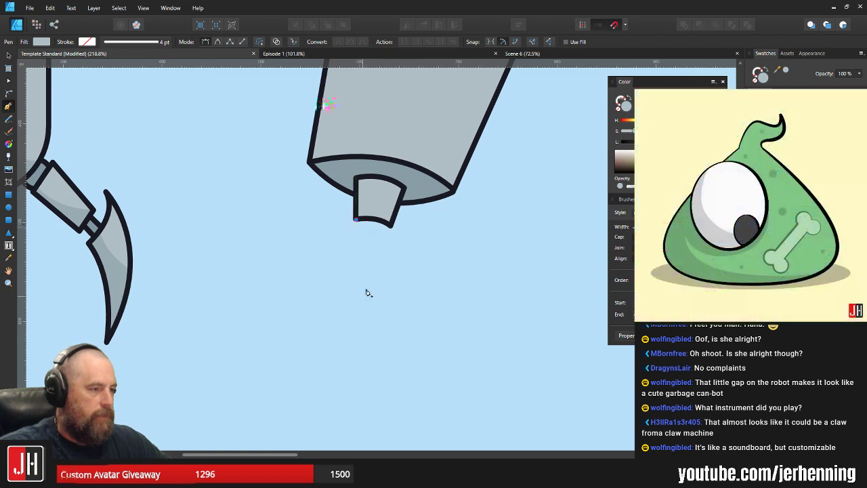
scroll(358, 288, up, 1)
click(357, 285)
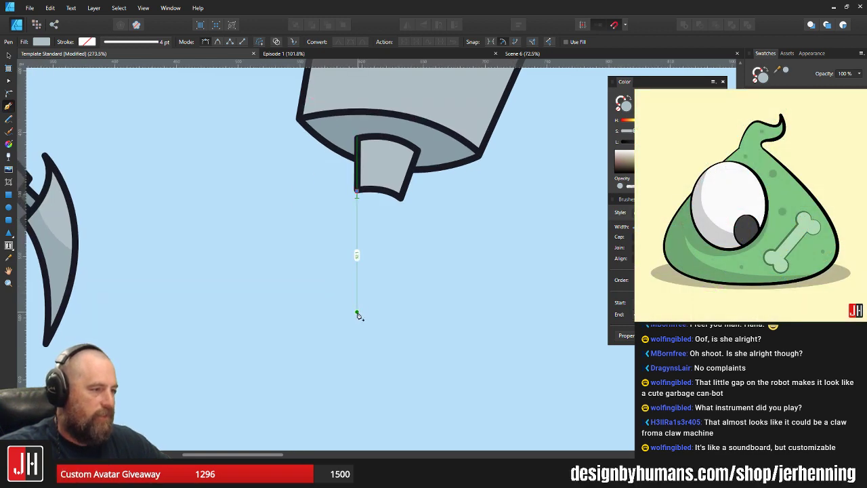
key(Escape)
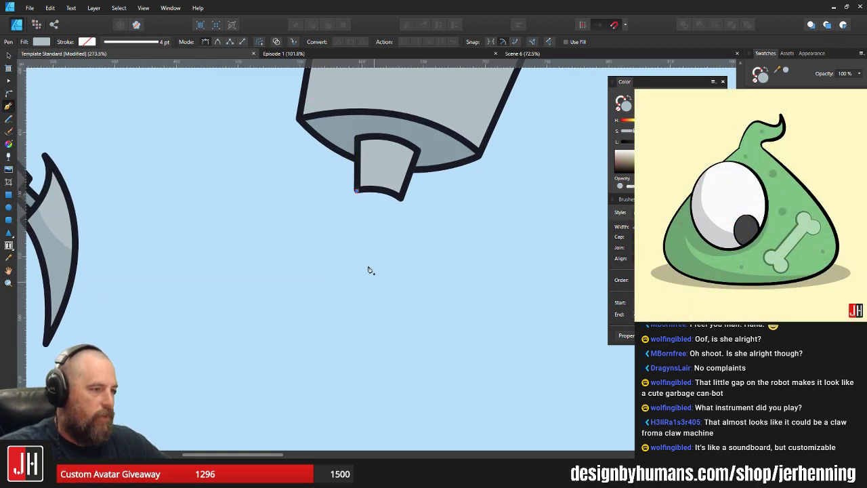
Draw a narrow, slightly slanted rod below the stub with dark grey fill and dark outline, and place it behind the stub
click(365, 178)
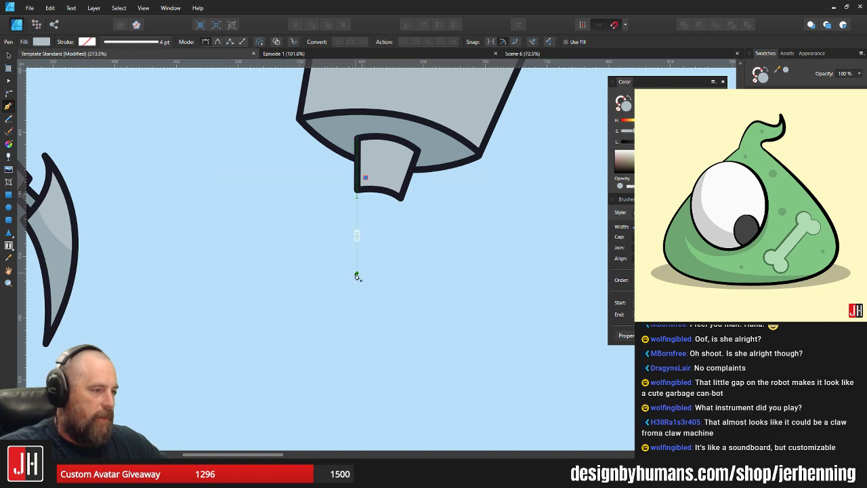
click(357, 272)
click(387, 275)
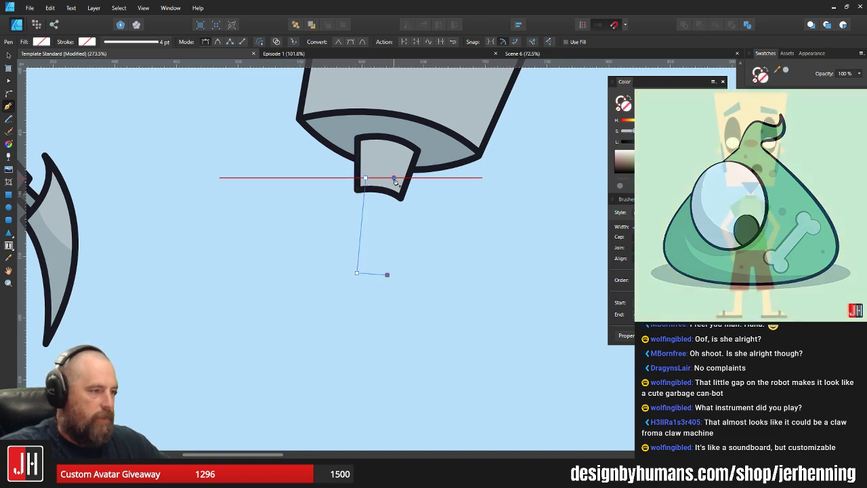
click(393, 177)
click(367, 178)
key(ctrl+shift+v)
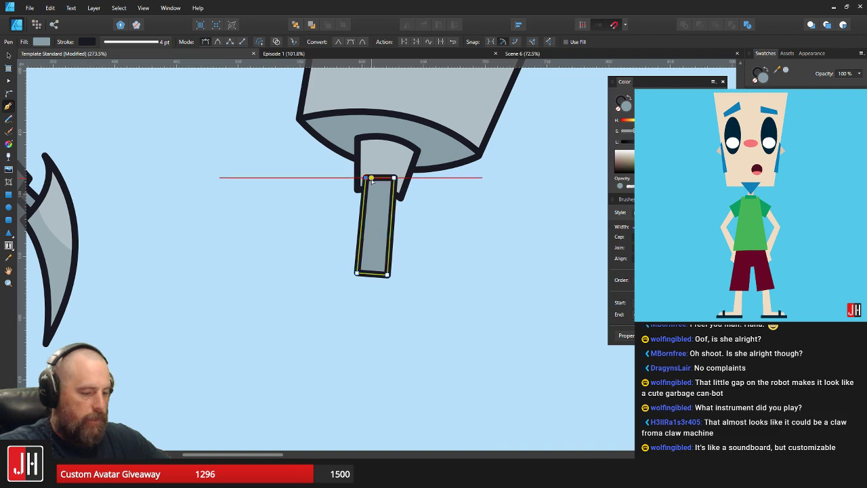
key(ctrl+shift+[)
key(v)
click(413, 248)
Draw a dark grey outlined dome rising from the tapered body's top edge toward its right side, and place it behind the body
scroll(412, 249, down, 5)
drag(413, 250, 414, 297)
scroll(416, 298, up, 3)
key(ctrl+0)
scroll(406, 206, up, 4)
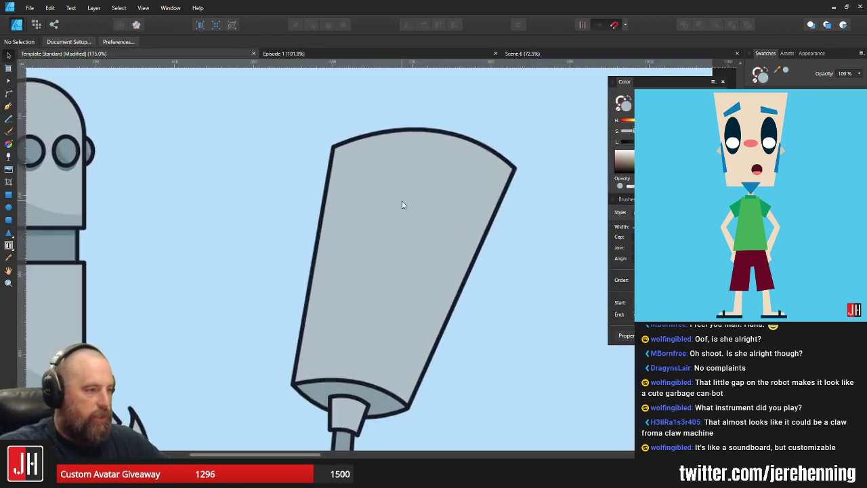
drag(392, 223, 391, 214)
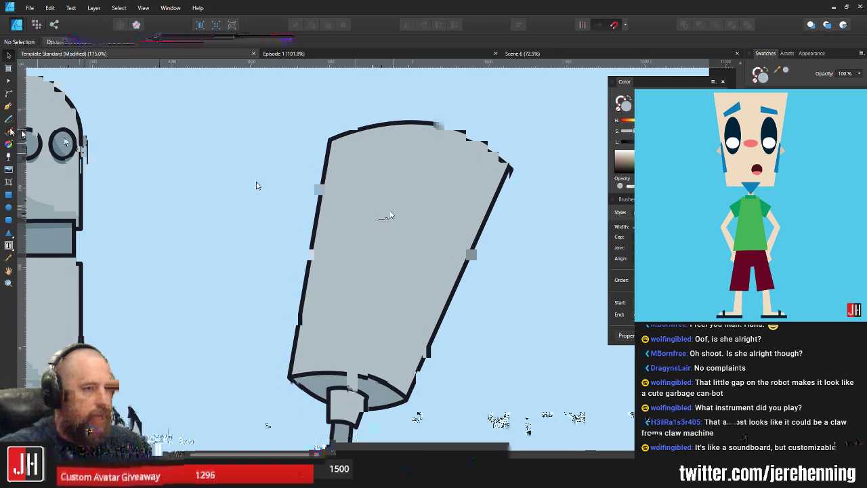
key(p)
scroll(258, 185, up, 1)
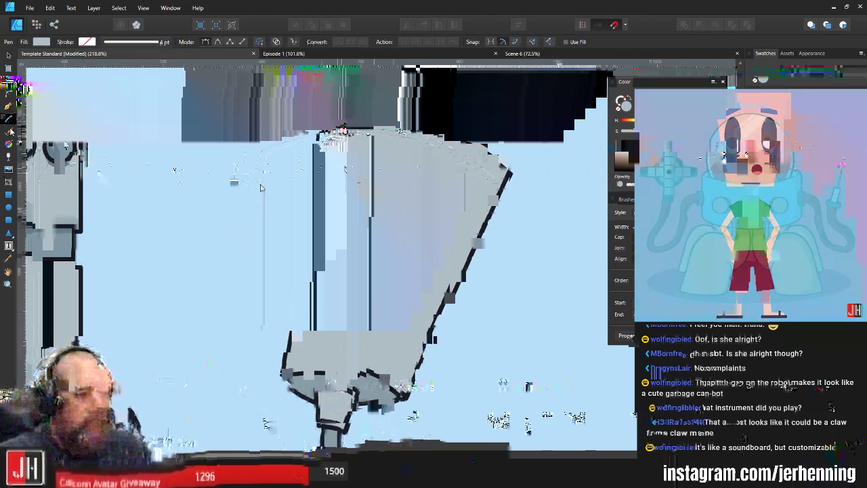
click(322, 140)
drag(491, 179, 576, 355)
key(ctrl+z)
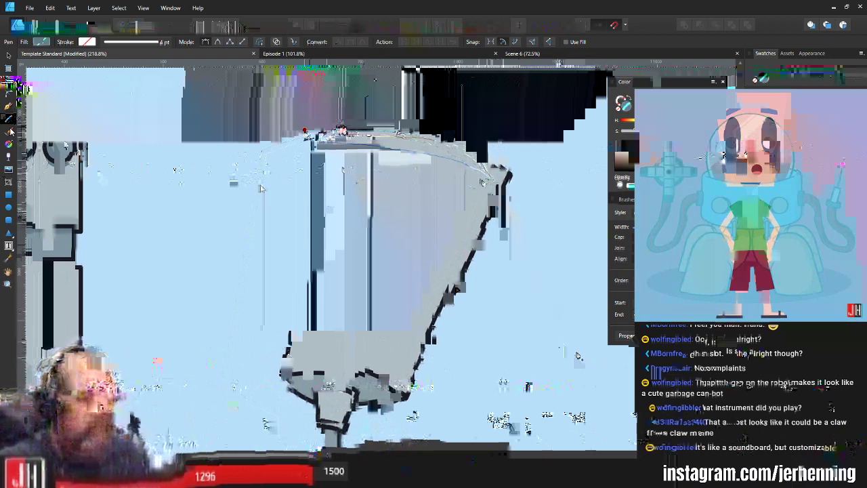
drag(479, 179, 512, 332)
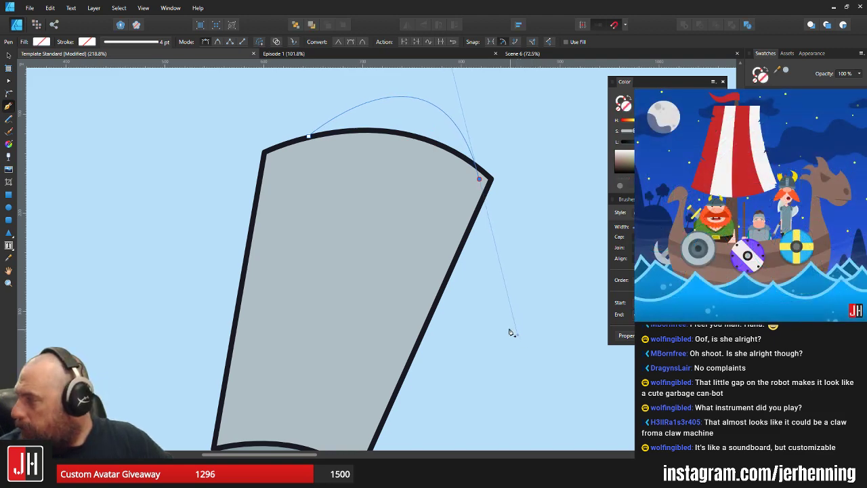
click(479, 179)
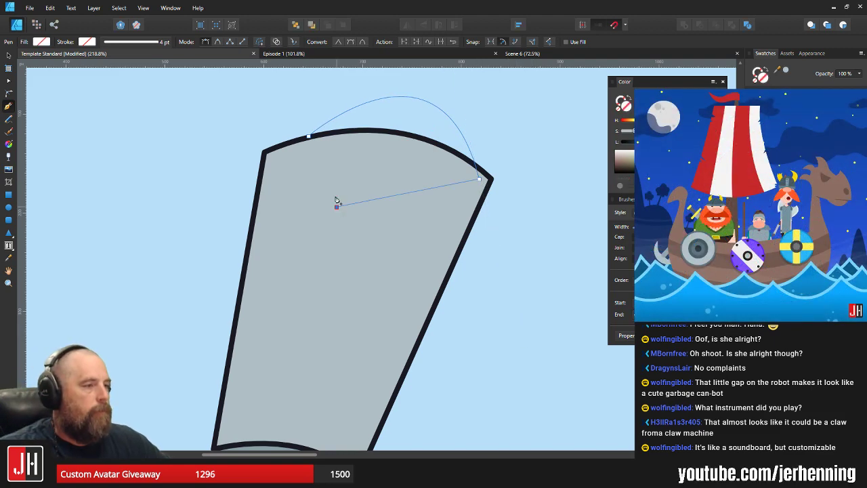
click(309, 138)
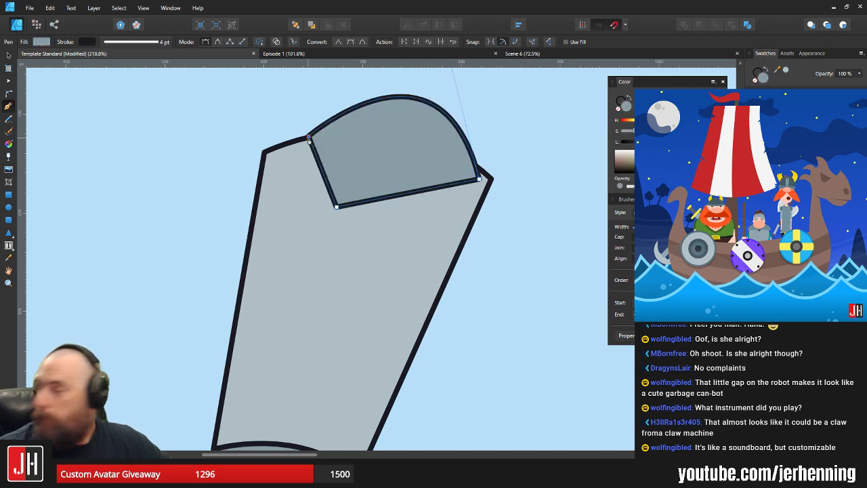
key(ctrl+[)
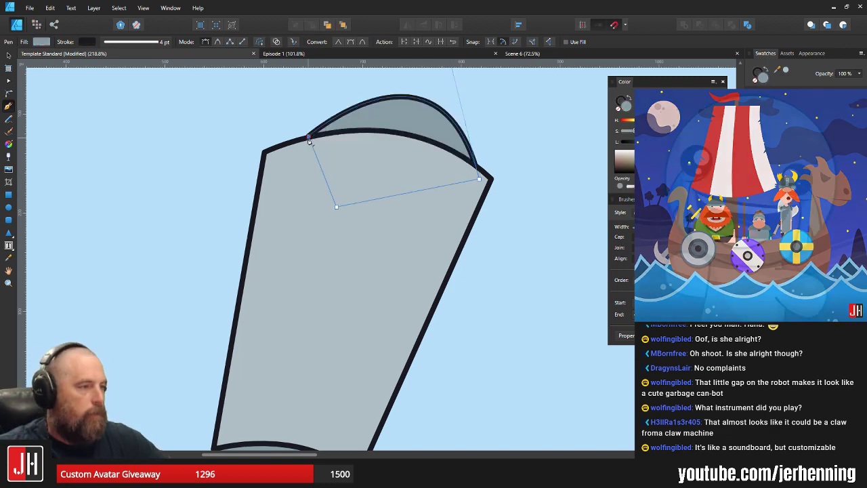
key(v)
Nudge the dome down slightly and flatten the right side of its curve
scroll(445, 137, up, 1)
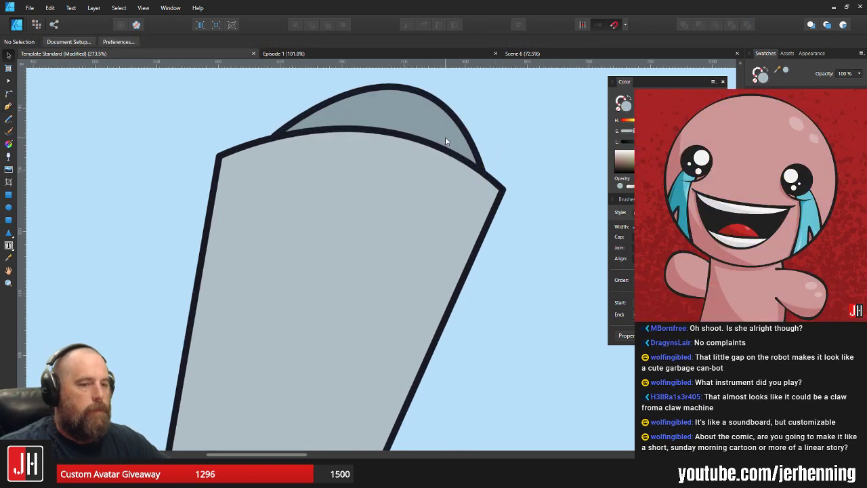
key(Down)
key(Down)
key(Down)
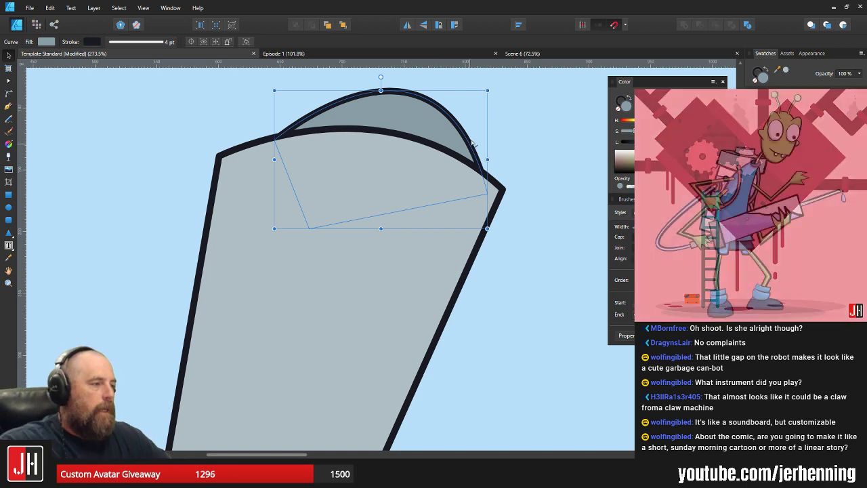
key(a)
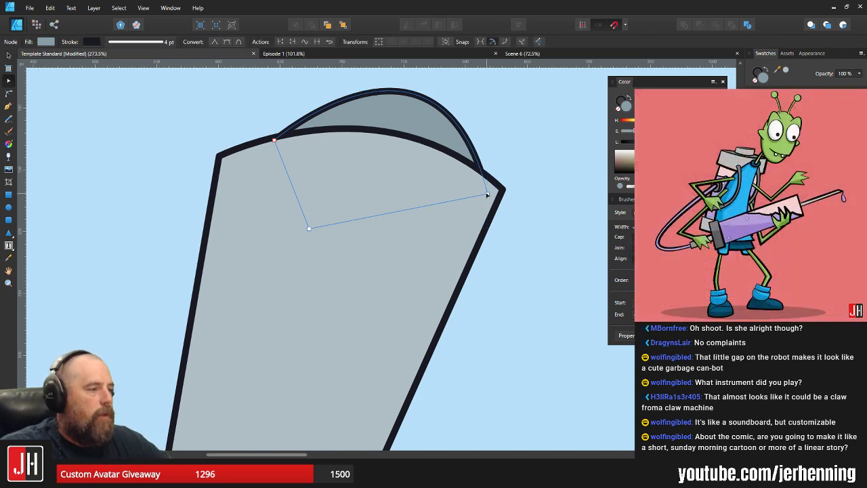
click(487, 194)
drag(464, 96, 479, 154)
drag(452, 65, 447, 104)
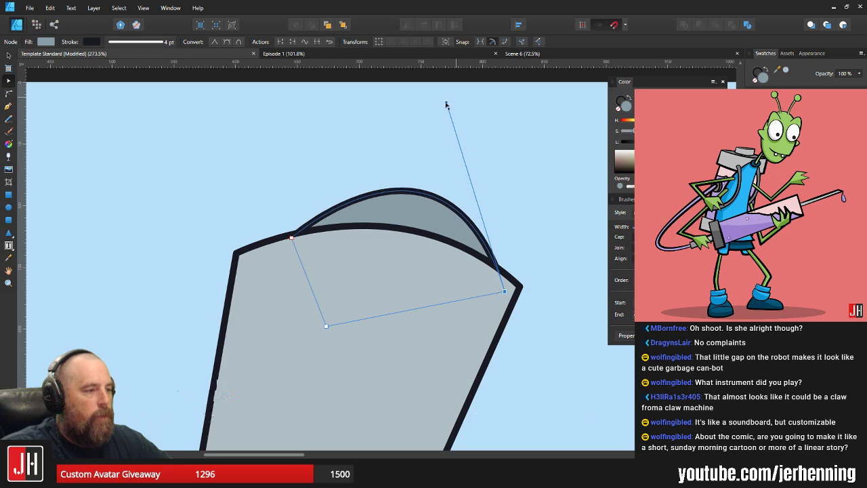
key(v)
click(495, 147)
Narrow the lower end of the rod below the stub by shifting its bottom edge's corner inward
scroll(495, 226, down, 5)
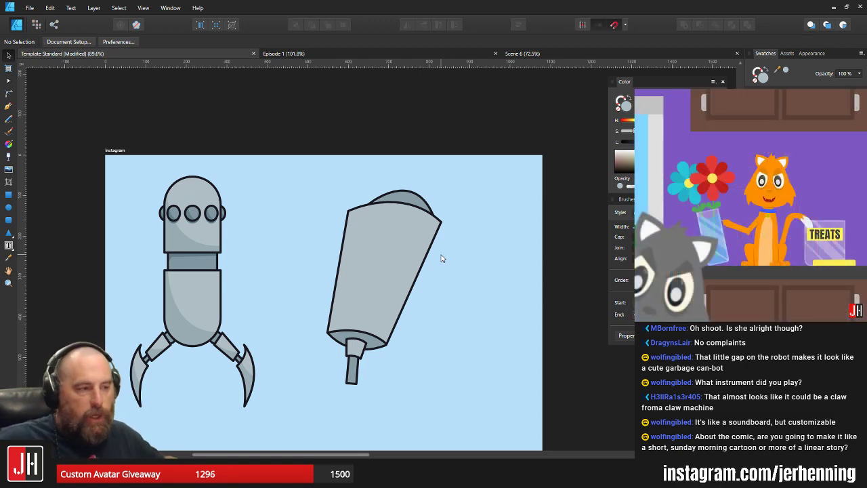
scroll(359, 373, up, 6)
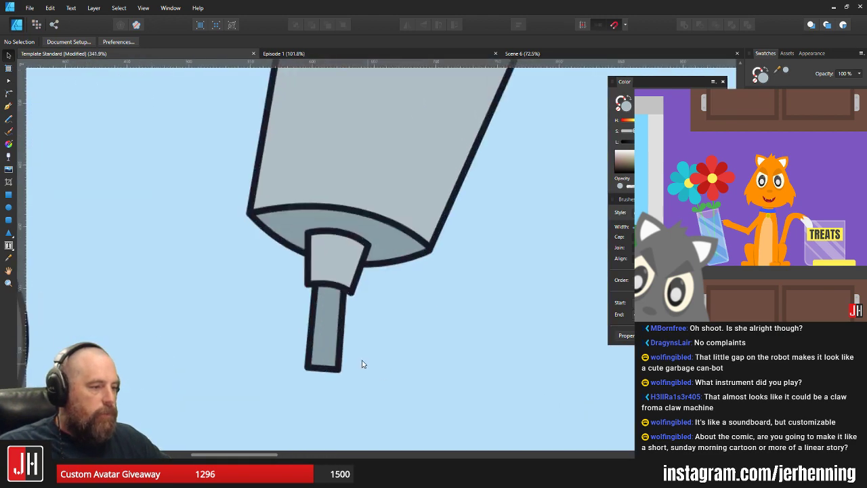
click(332, 339)
key(a)
drag(331, 372, 321, 371)
key(v)
click(352, 348)
scroll(354, 346, down, 5)
scroll(358, 346, down, 4)
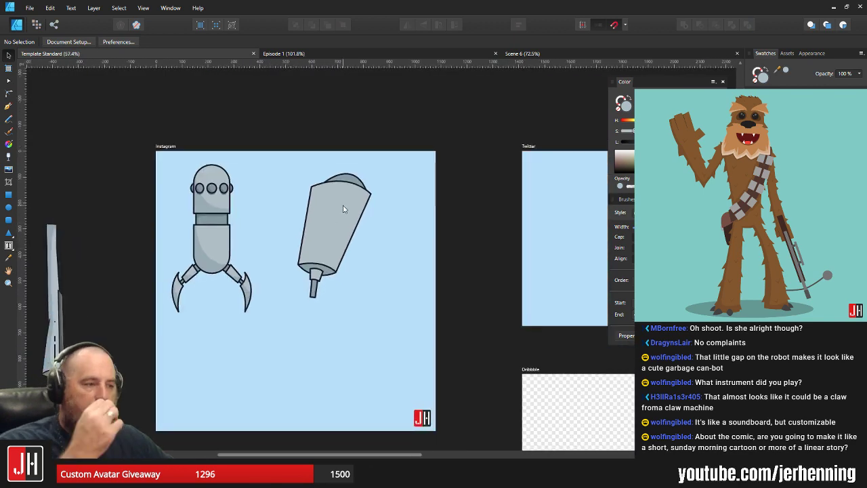
drag(341, 210, 337, 223)
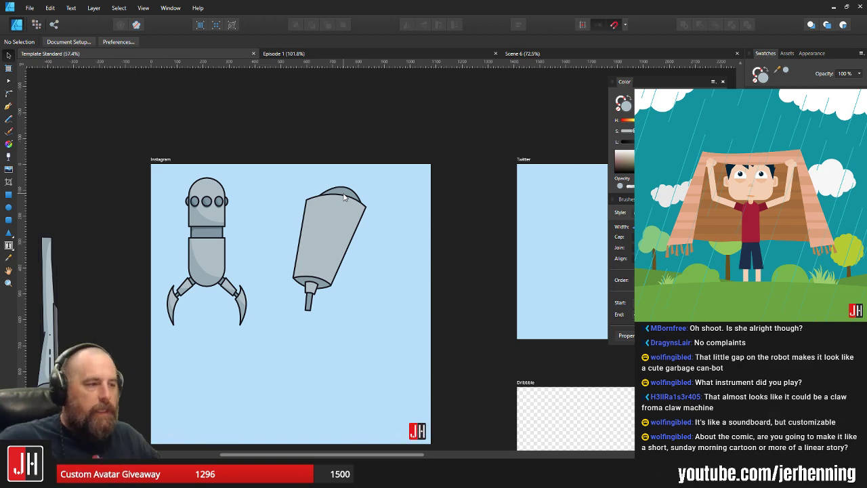
scroll(331, 237, up, 3)
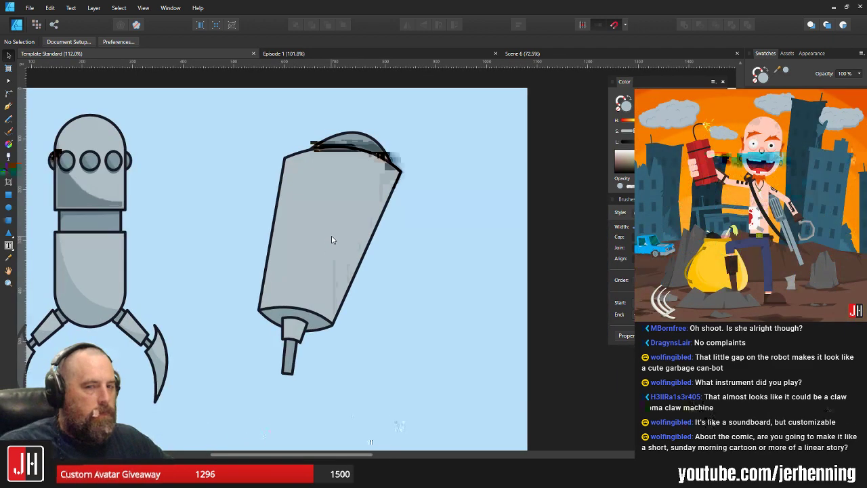
scroll(306, 249, up, 1)
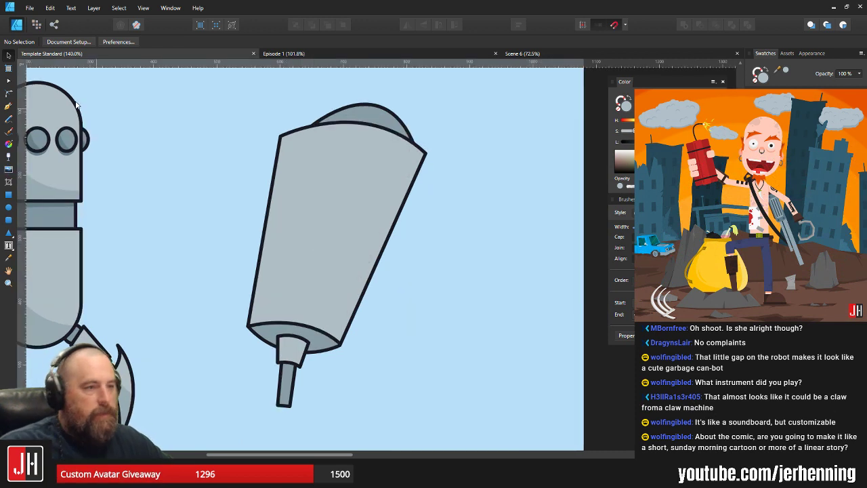
click(8, 108)
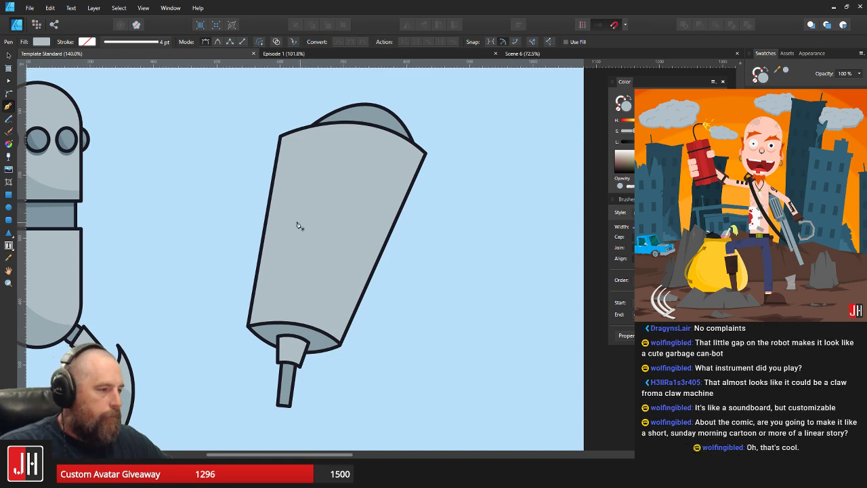
scroll(304, 223, up, 1)
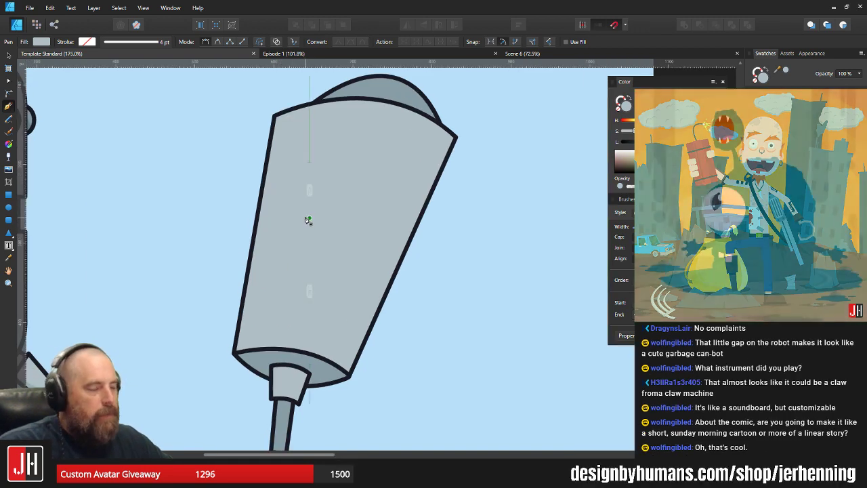
click(289, 213)
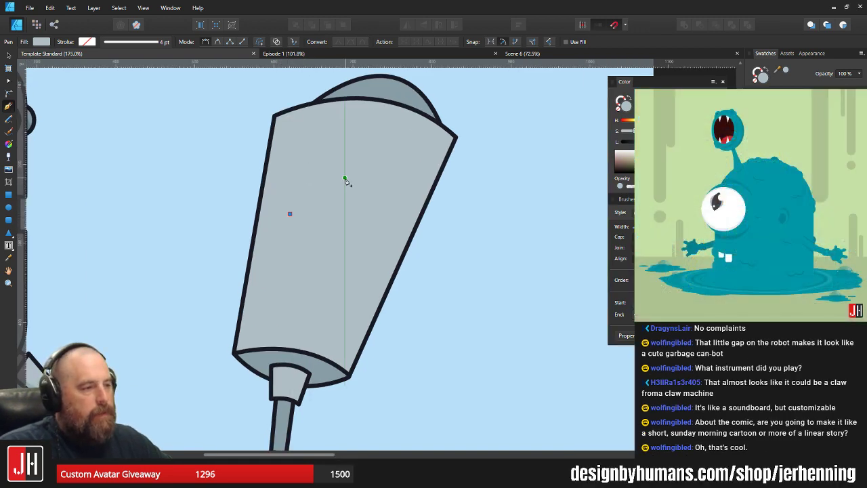
drag(345, 169, 343, 107)
key(ctrl+z)
scroll(351, 217, down, 4)
key(v)
Rotate the stub and the rod together slightly counterclockwise beneath the body
scroll(350, 306, up, 4)
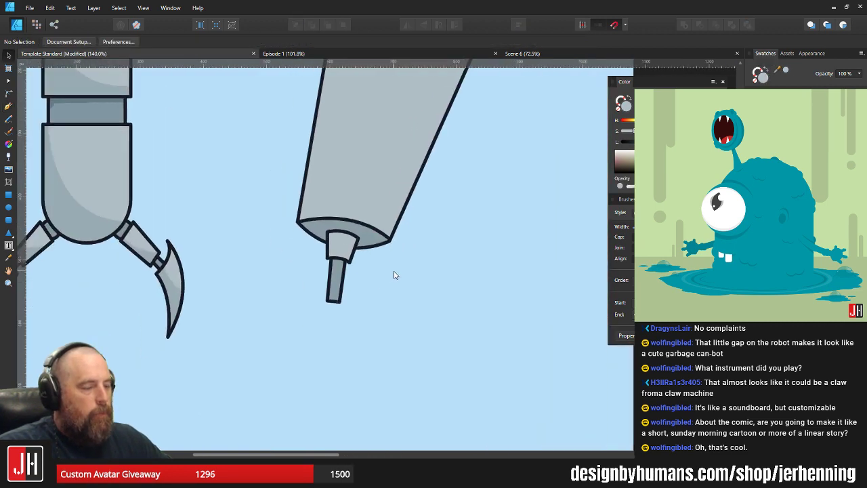
scroll(336, 266, up, 2)
click(336, 264)
shift+click(344, 213)
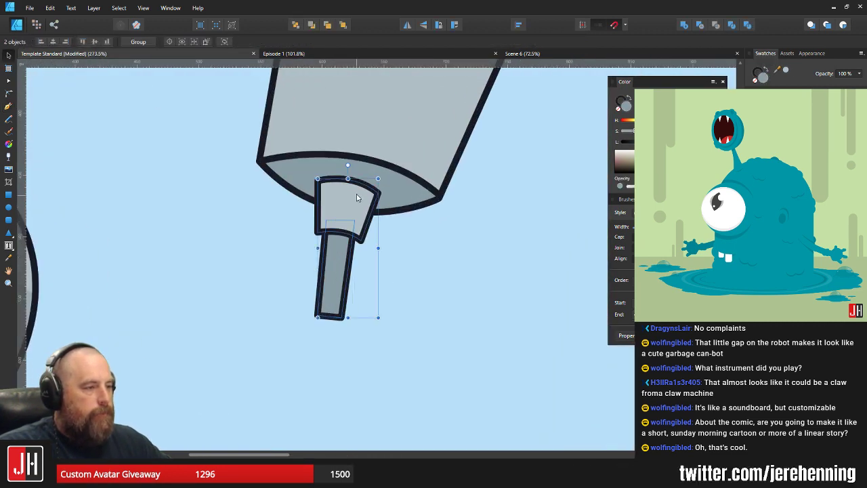
drag(349, 165, 347, 166)
scroll(345, 169, up, 1)
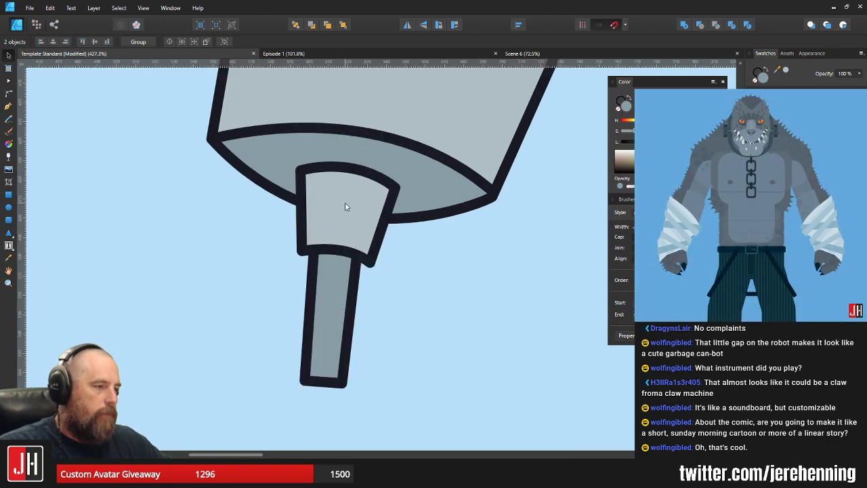
click(409, 266)
Draw a wide tapered block with curved top and bottom edges over the rod's lower end, with dark grey fill and dark outline
scroll(410, 267, down, 8)
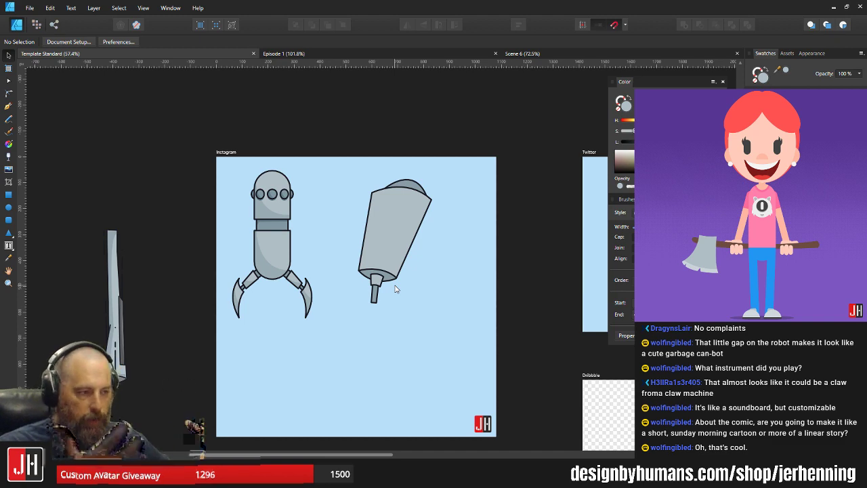
scroll(392, 285, up, 3)
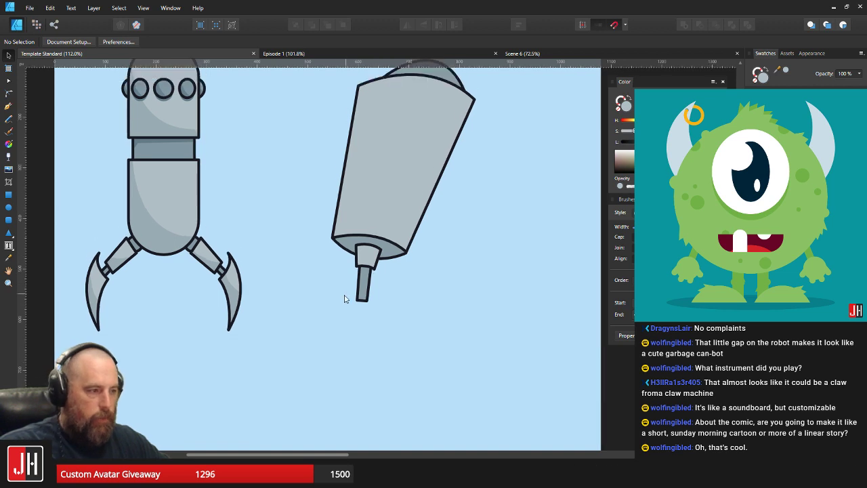
scroll(345, 294, up, 2)
click(9, 107)
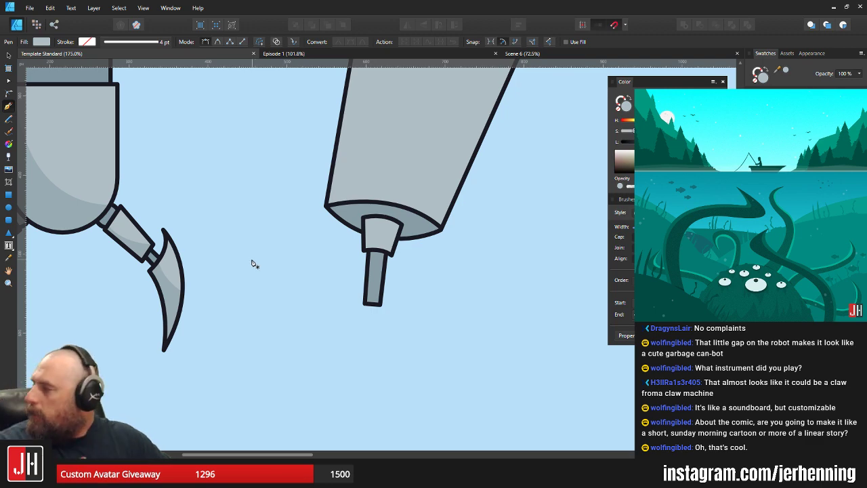
scroll(334, 325, up, 1)
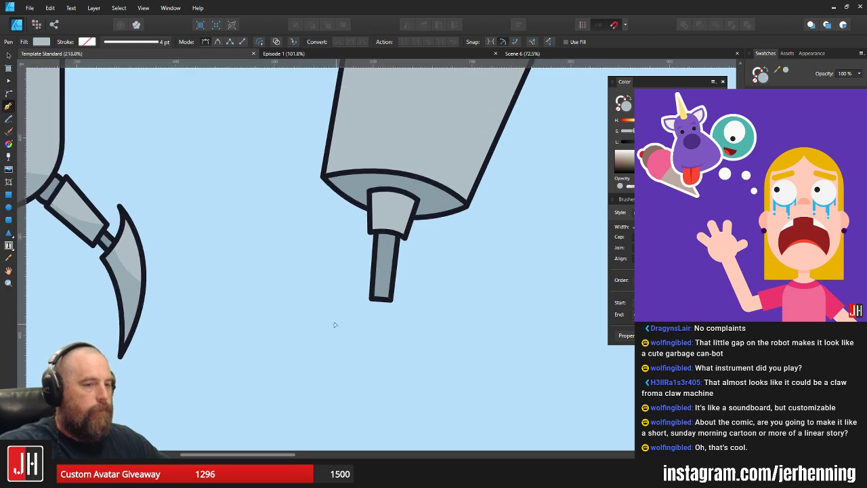
scroll(328, 301, up, 2)
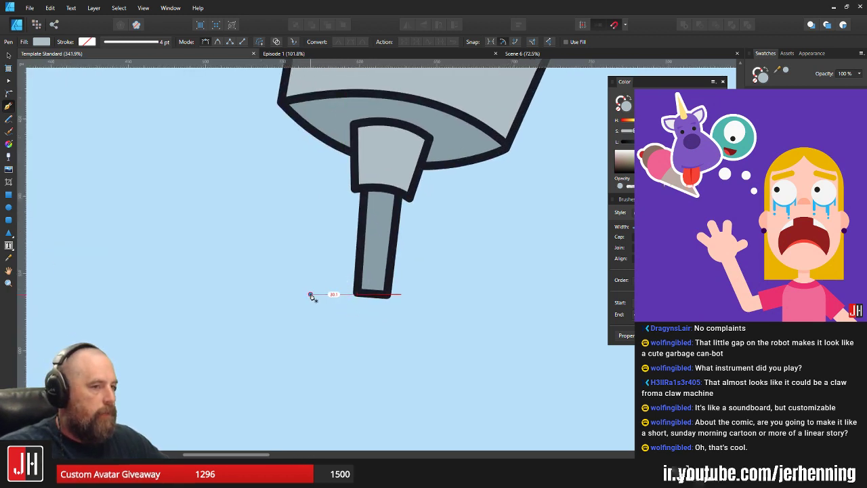
click(311, 294)
drag(436, 304, 497, 334)
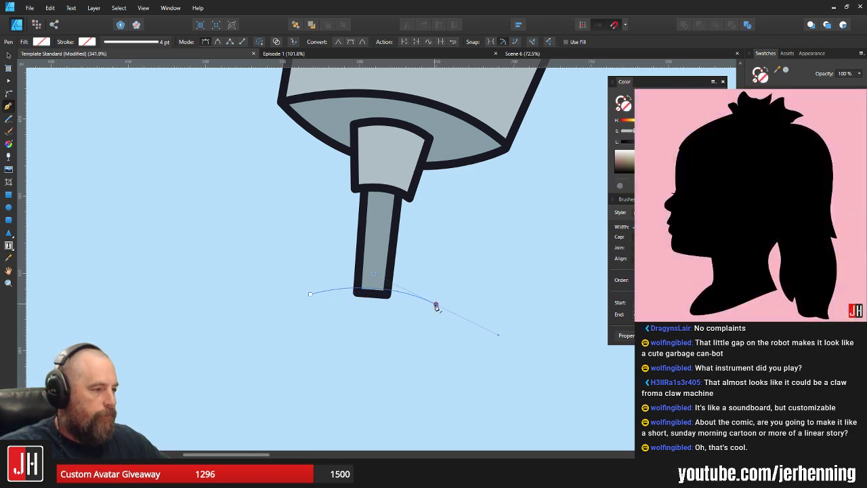
drag(414, 365, 265, 339)
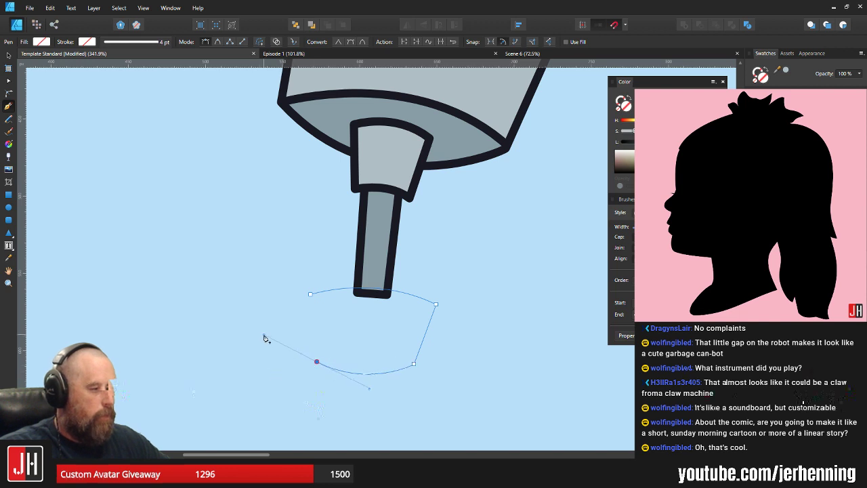
click(310, 295)
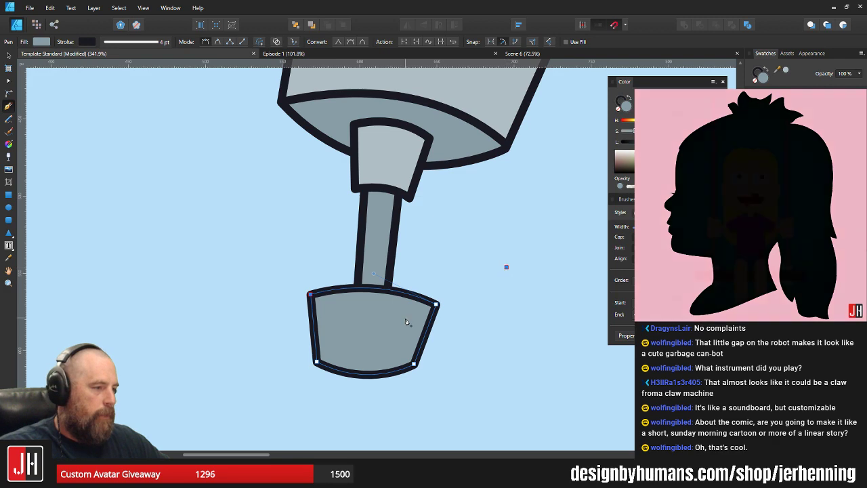
Nudge the tapered block slightly up the rod and change its fill to the light grey used on the stub
key(v)
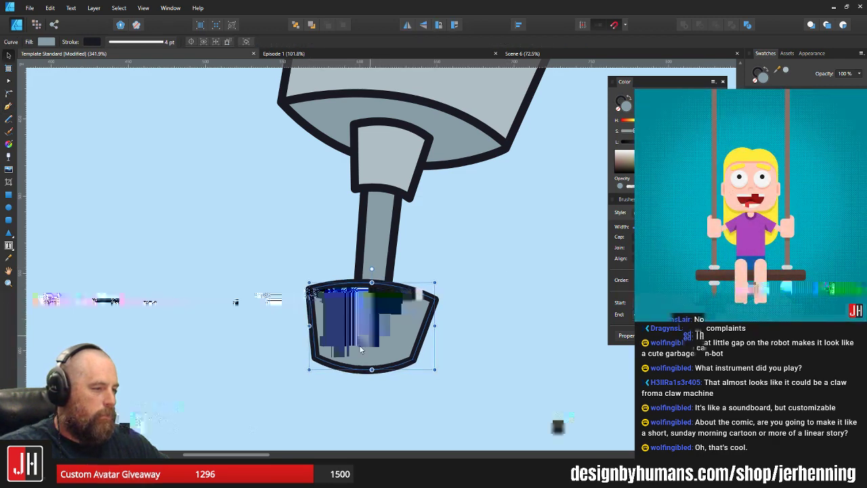
click(433, 276)
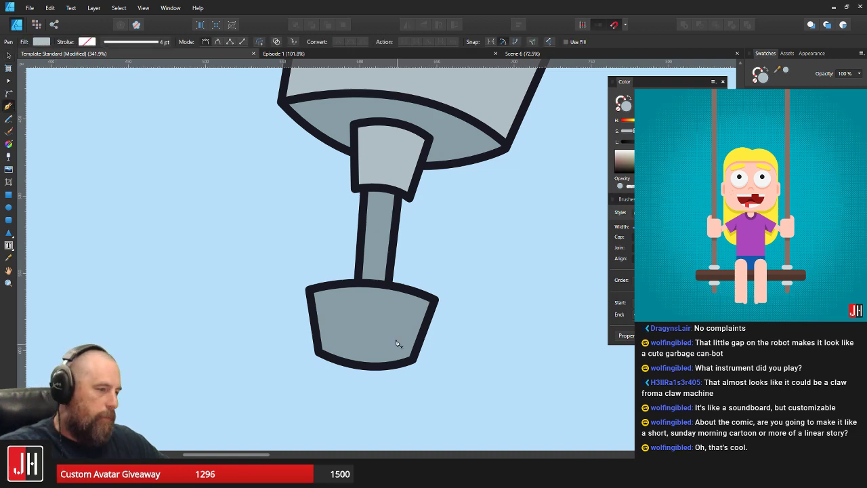
click(395, 330)
key(ctrl+d)
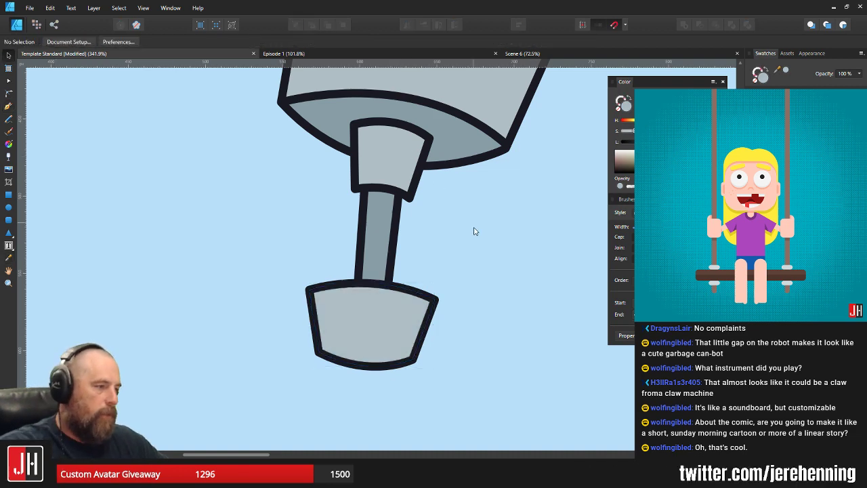
Adjust the curvature of the lower block's bottom edge
scroll(473, 233, down, 4)
scroll(444, 279, down, 5)
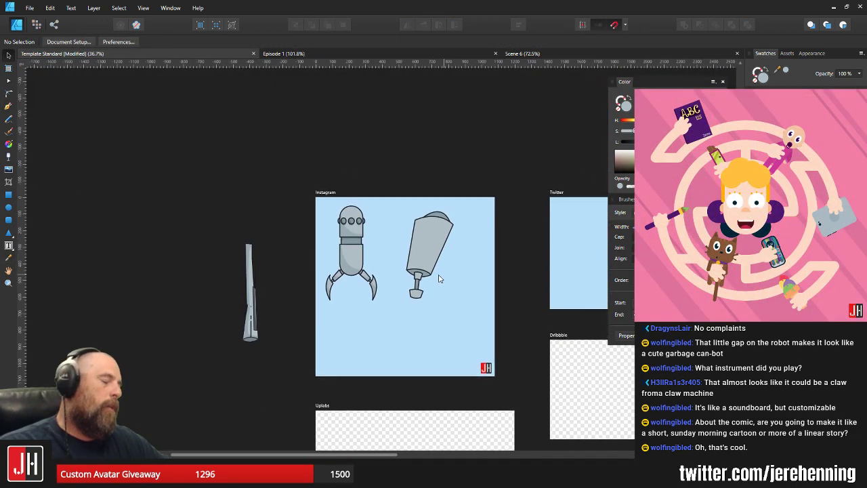
scroll(434, 284, up, 3)
scroll(420, 290, up, 2)
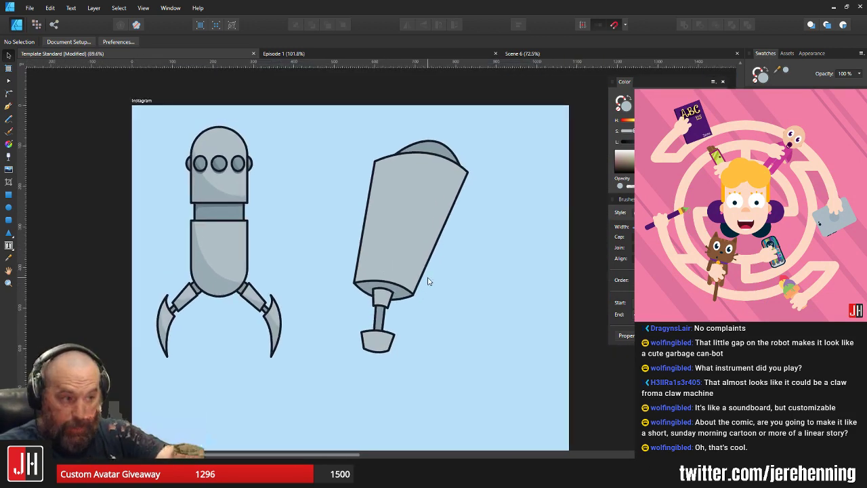
scroll(383, 337, up, 7)
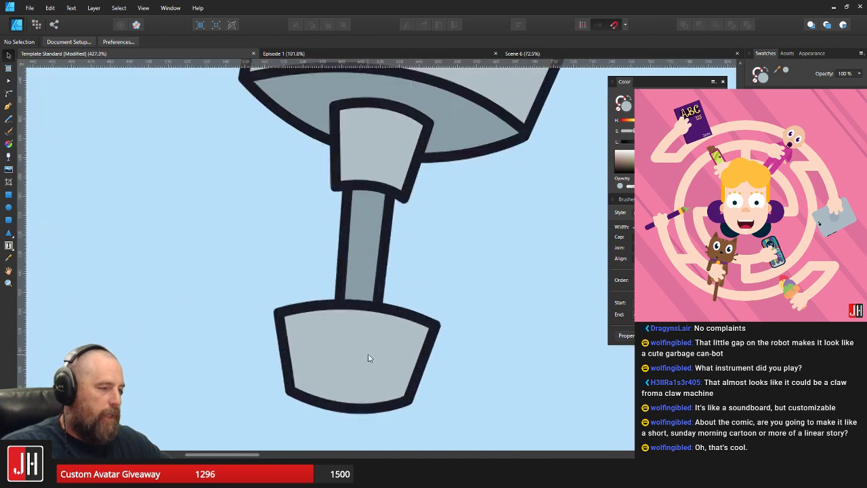
click(370, 358)
drag(370, 359, 381, 339)
key(a)
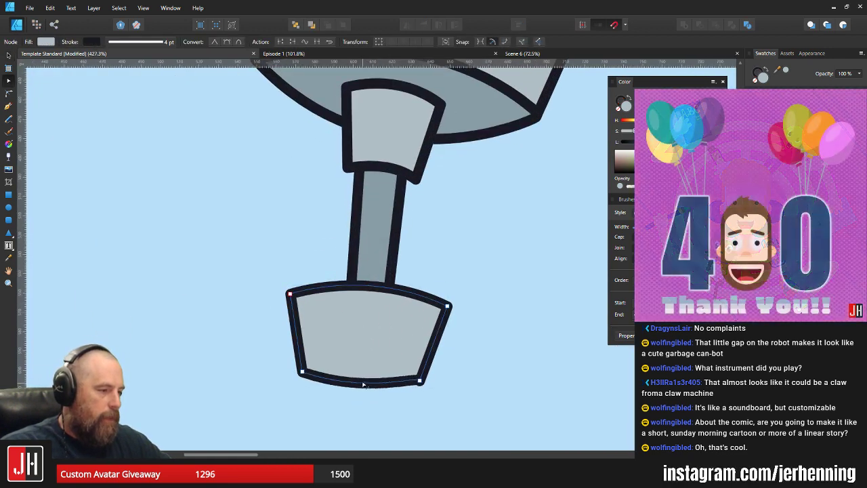
key(v)
click(469, 362)
Scale the lower block down so it is less wide compared with the rod above it
scroll(466, 366, down, 3)
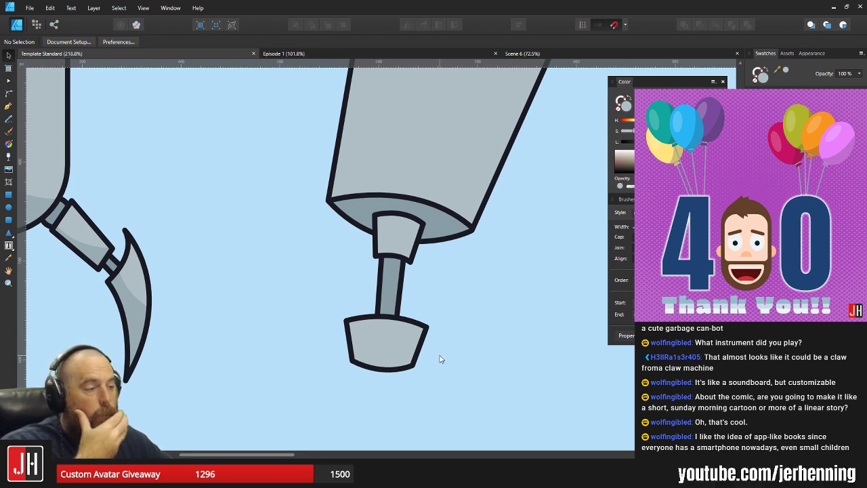
click(404, 355)
scroll(404, 355, up, 2)
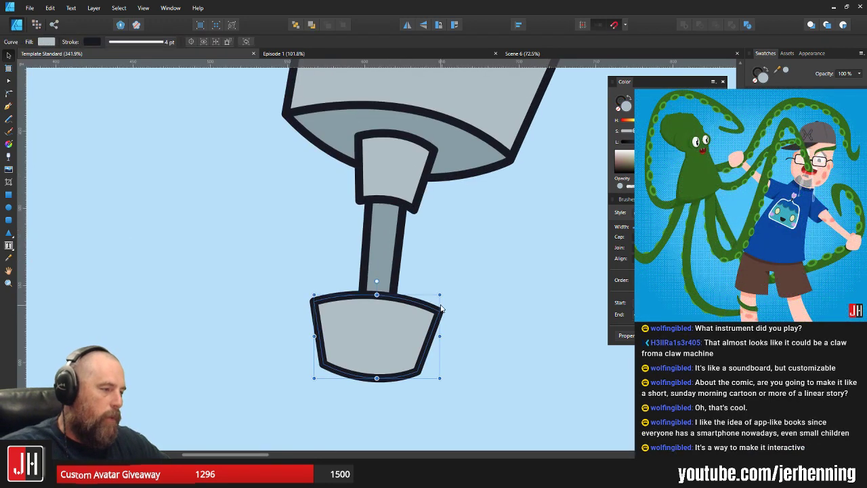
drag(439, 296, 427, 303)
scroll(387, 363, up, 2)
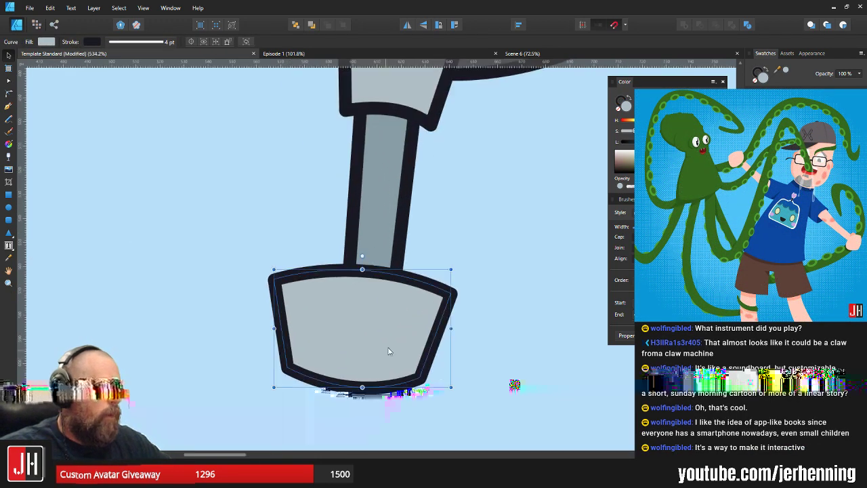
drag(387, 349, 398, 342)
key(Escape)
Shrink the lower block a little further at the end of the rod and save the document
scroll(453, 289, down, 4)
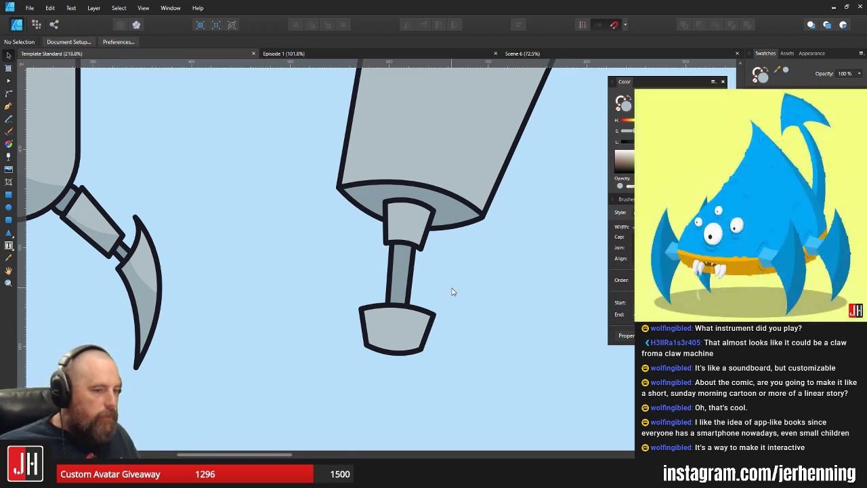
scroll(439, 283, up, 3)
click(409, 352)
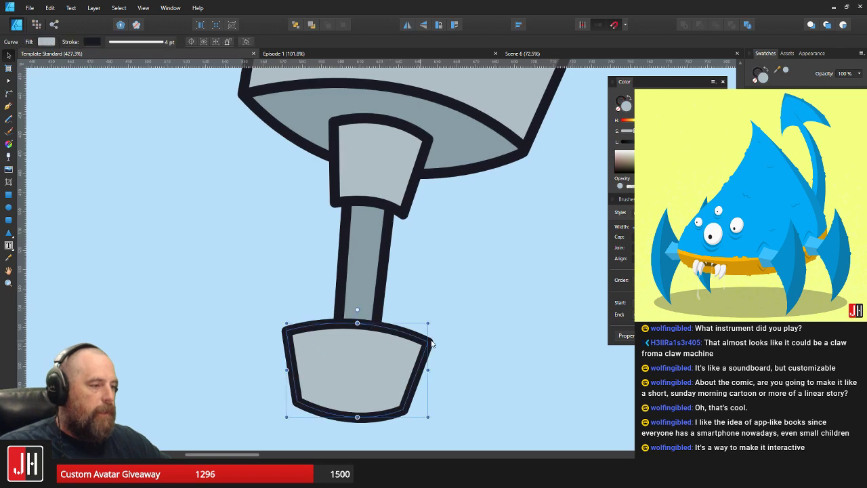
drag(419, 354, 504, 273)
drag(511, 241, 468, 240)
click(505, 217)
key(ctrl+s)
scroll(487, 235, down, 3)
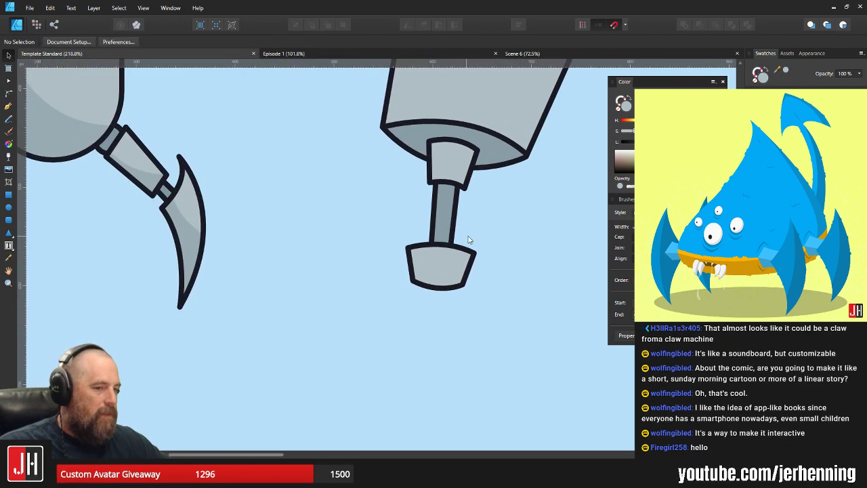
Stretch the lower block slightly taller by raising its top edge over the rod's end
scroll(466, 247, up, 2)
click(449, 249)
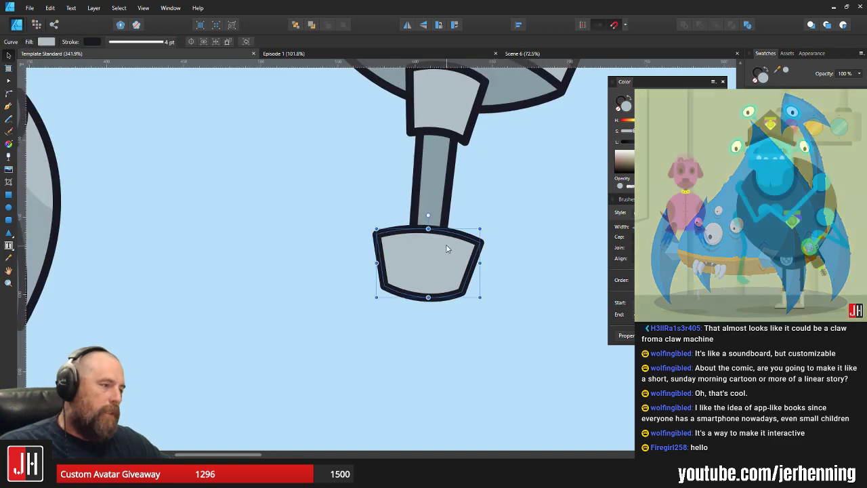
scroll(440, 244, up, 2)
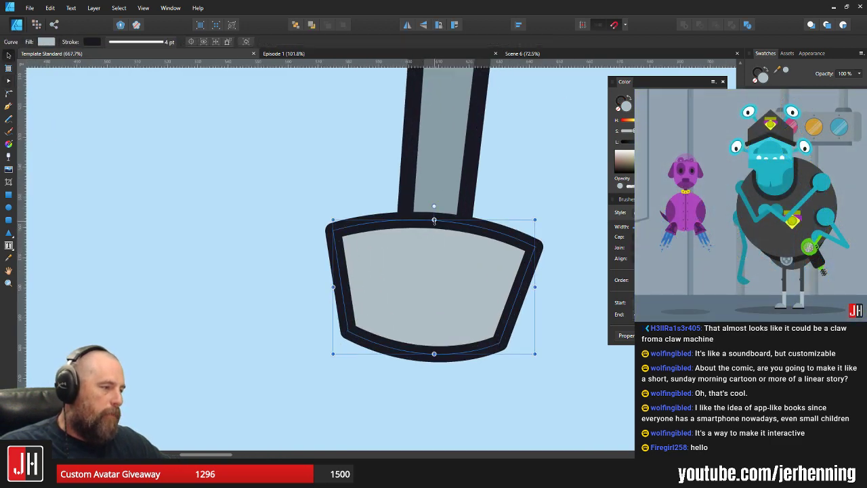
drag(434, 218, 434, 213)
key(ctrl+d)
scroll(491, 207, down, 2)
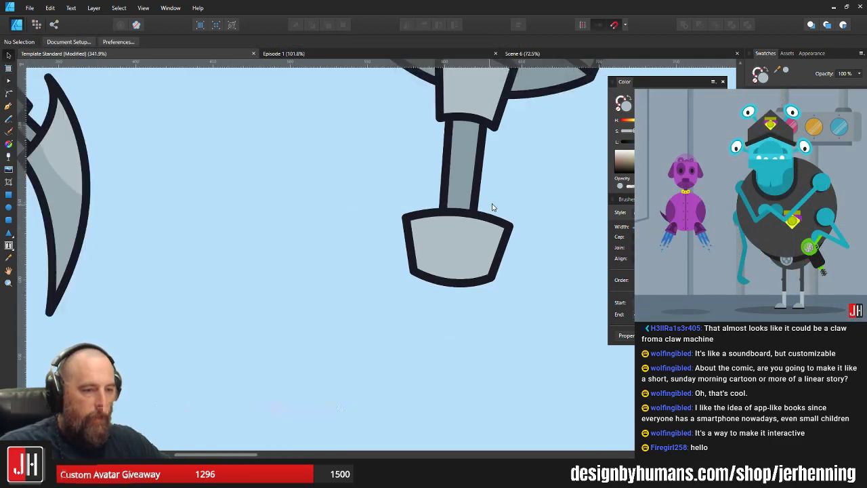
Reduce the lower block's size slightly and nudge it into place under the rod
scroll(455, 235, up, 2)
scroll(463, 231, down, 5)
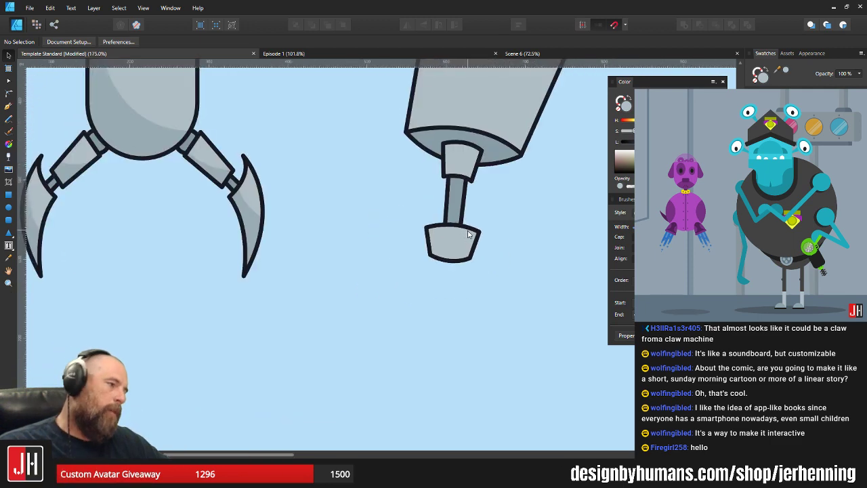
click(476, 229)
scroll(477, 230, up, 2)
drag(483, 220, 481, 222)
drag(440, 245, 439, 242)
key(ctrl+d)
scroll(461, 232, down, 2)
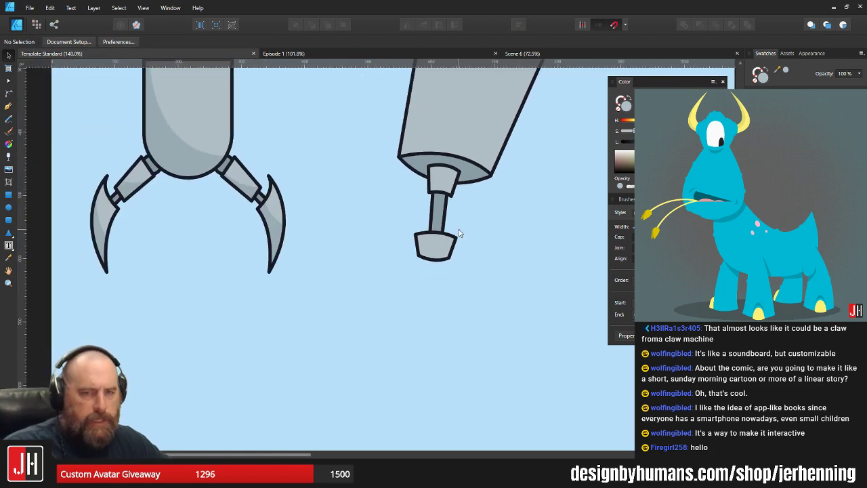
Rotate the lower block slightly counterclockwise and make it a little narrower
drag(465, 250, 445, 236)
scroll(439, 242, up, 5)
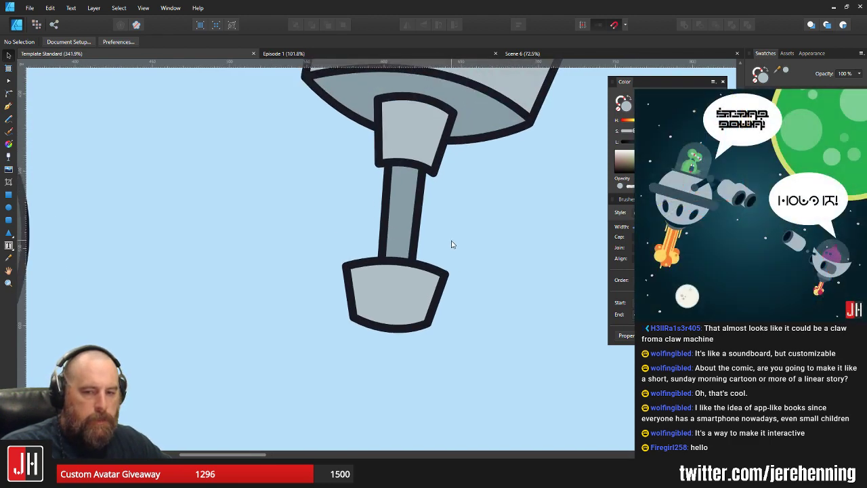
drag(452, 244, 474, 258)
scroll(461, 275, down, 3)
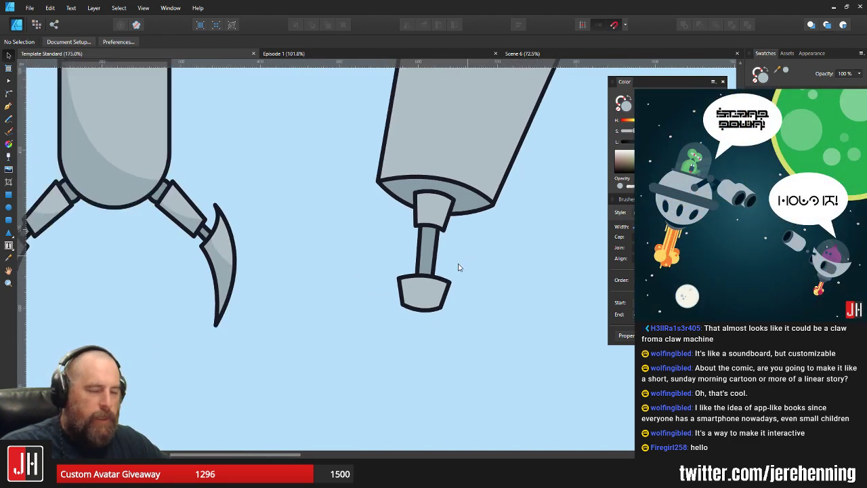
scroll(446, 274, up, 4)
click(433, 291)
drag(476, 291, 499, 258)
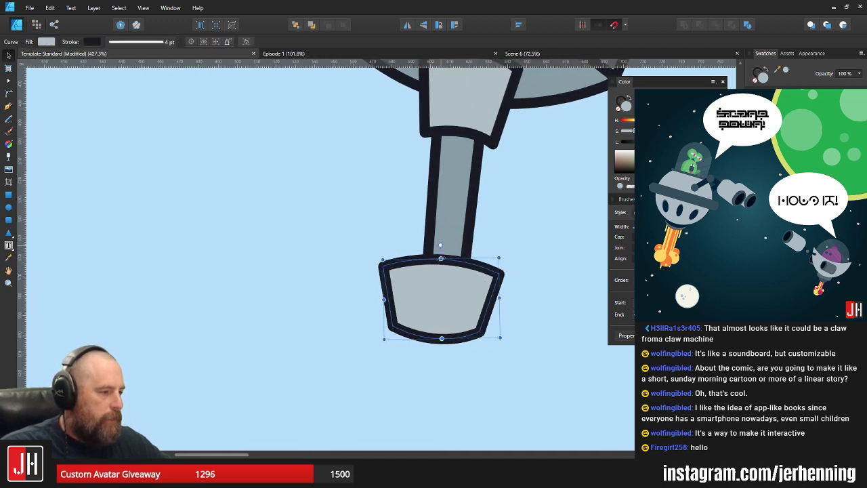
scroll(451, 294, up, 2)
click(520, 212)
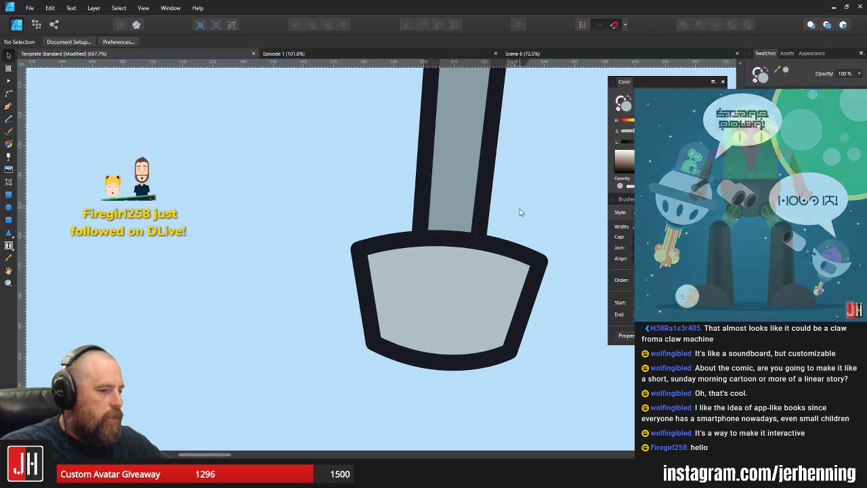
Move the stub's lower left corner outward to widen its bottom end
scroll(520, 212, down, 7)
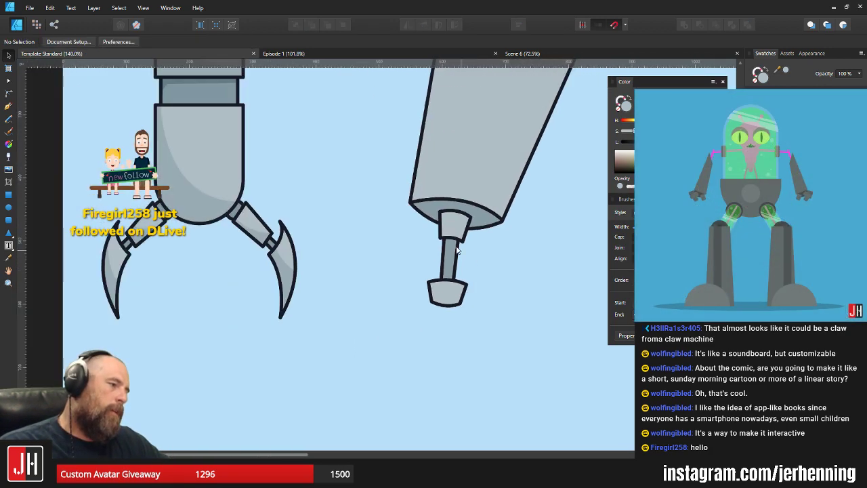
scroll(457, 251, up, 6)
click(437, 246)
key(a)
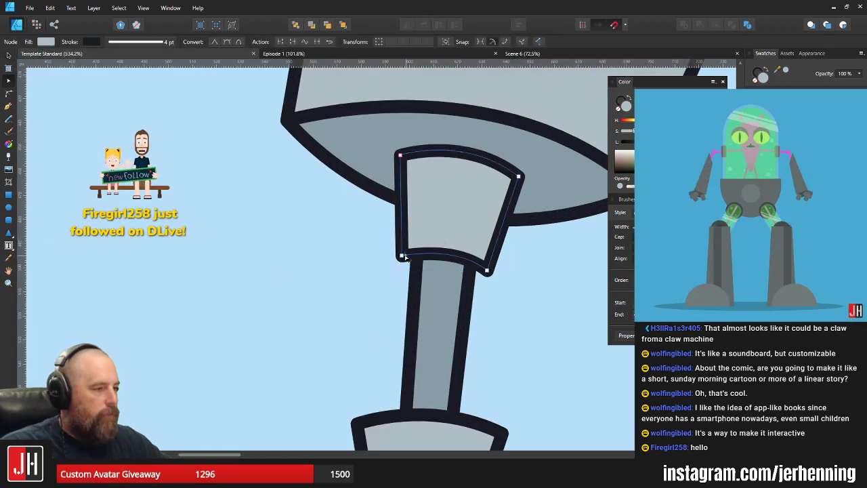
drag(401, 256, 395, 258)
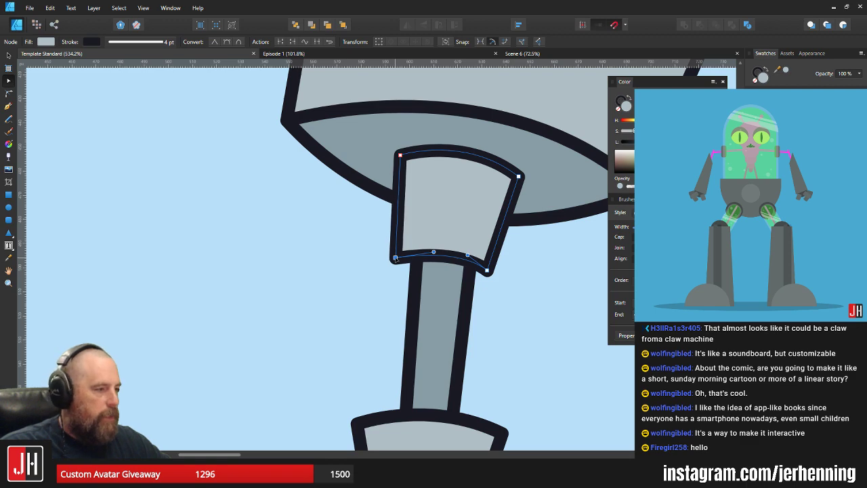
key(ctrl+d)
scroll(459, 269, down, 7)
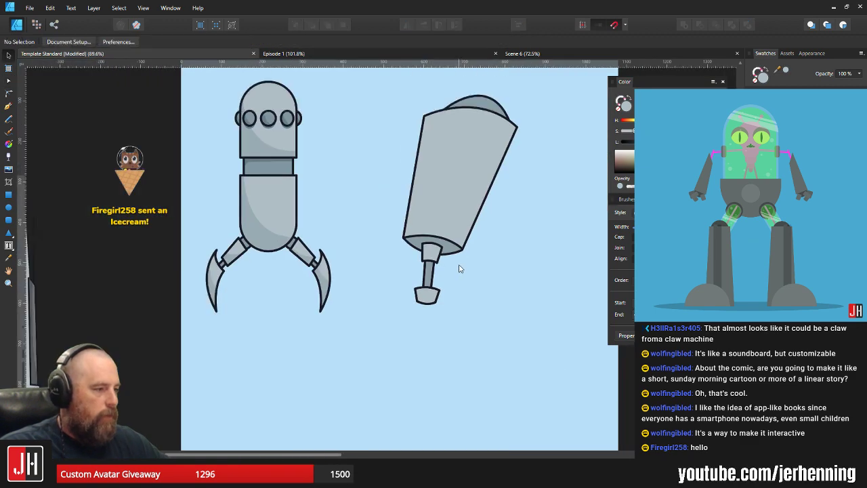
Fine-tune both lower corners of the stub, raising them slightly and spreading them around the rod
scroll(459, 269, up, 3)
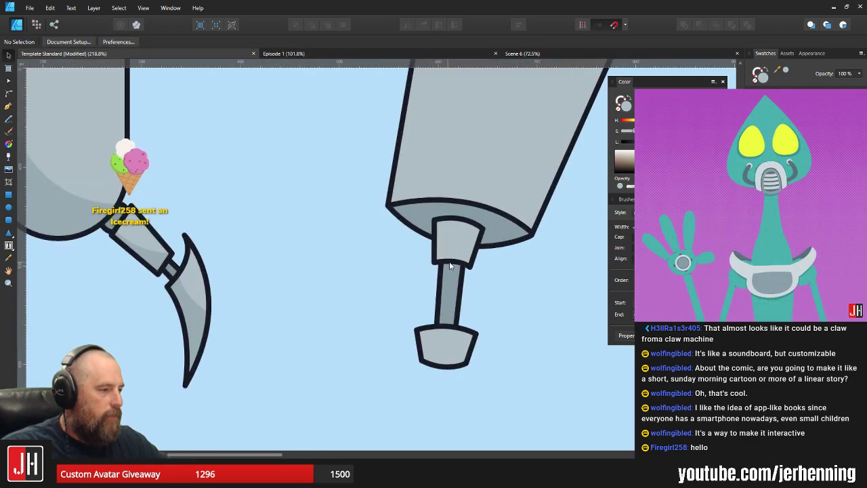
scroll(449, 266, up, 2)
click(420, 262)
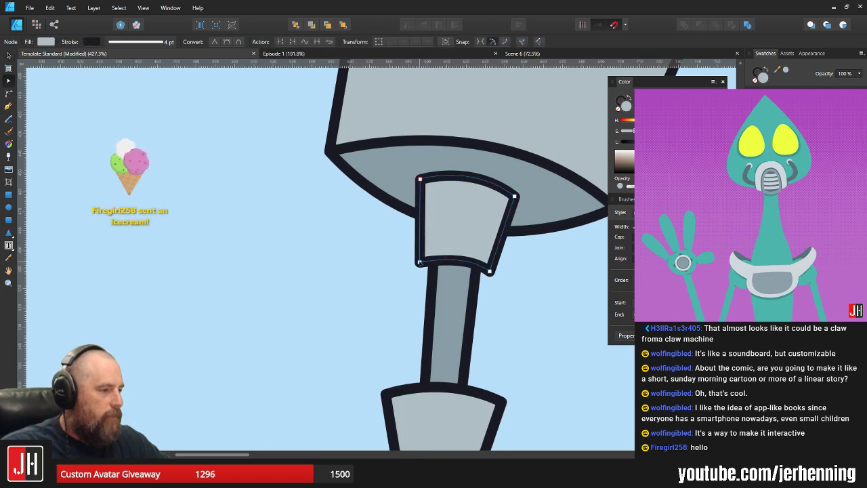
drag(420, 262, 418, 258)
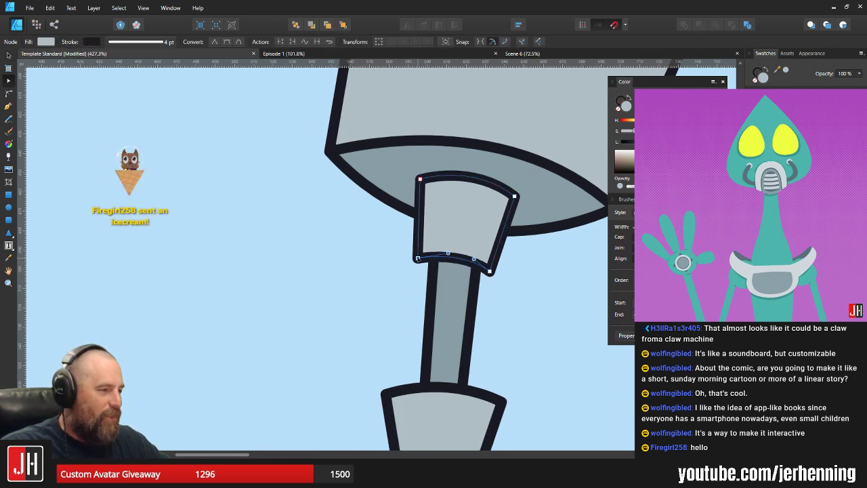
drag(493, 268, 493, 271)
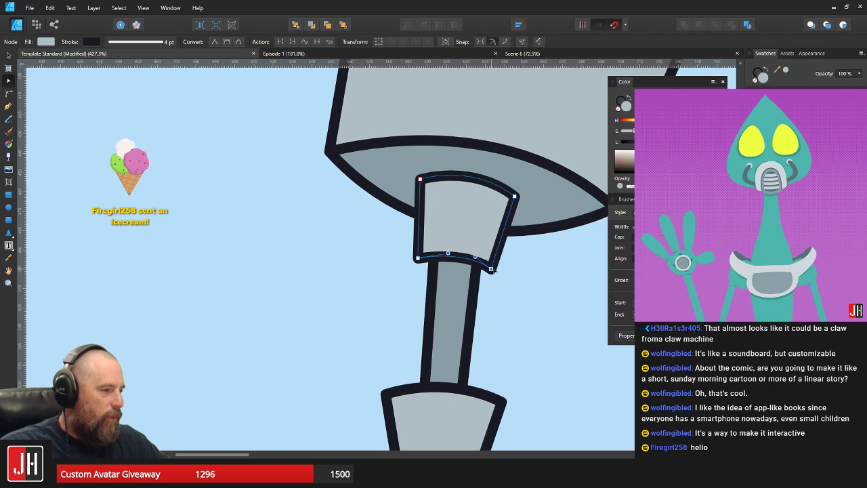
key(v)
click(507, 270)
Select all five parts of the second robot, scale them down slightly and move them lower on the artboard
scroll(508, 272, down, 11)
scroll(510, 280, up, 3)
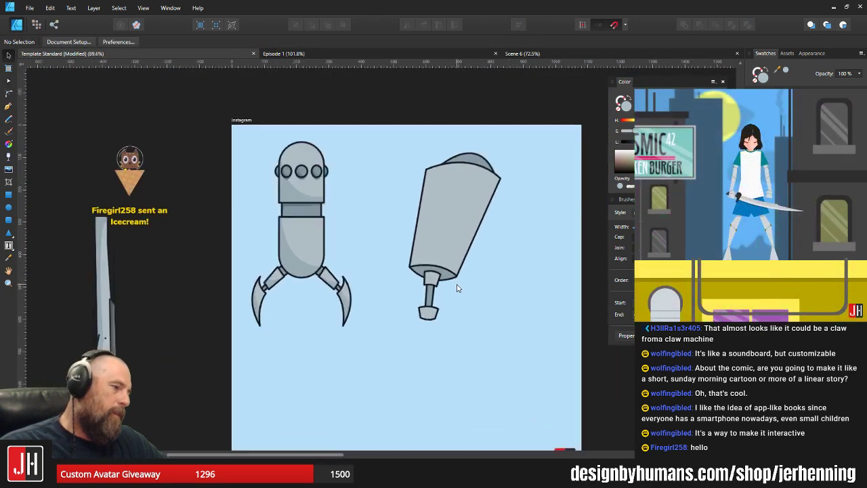
scroll(441, 193, down, 3)
drag(381, 79, 529, 362)
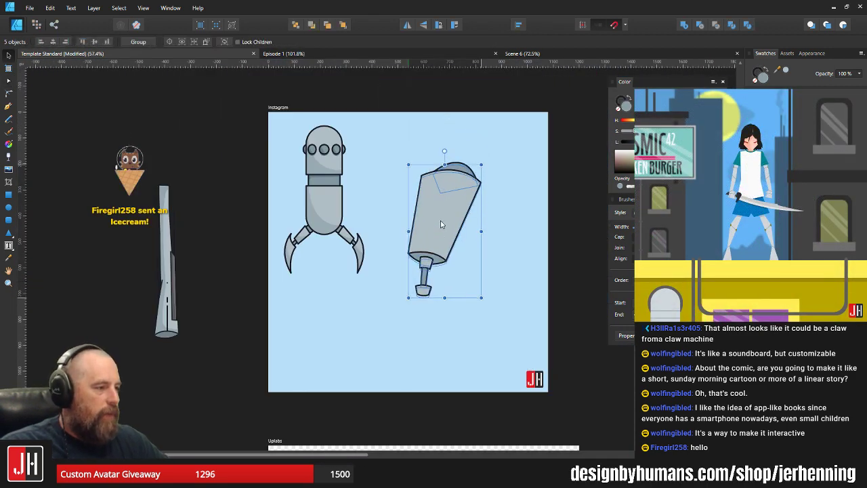
scroll(449, 236, up, 4)
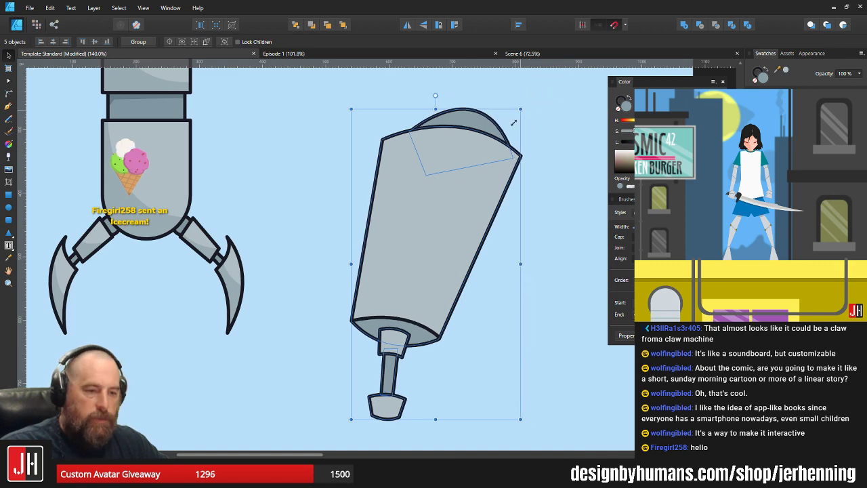
scroll(508, 230, down, 2)
scroll(449, 242, up, 2)
drag(435, 198, 435, 208)
click(521, 222)
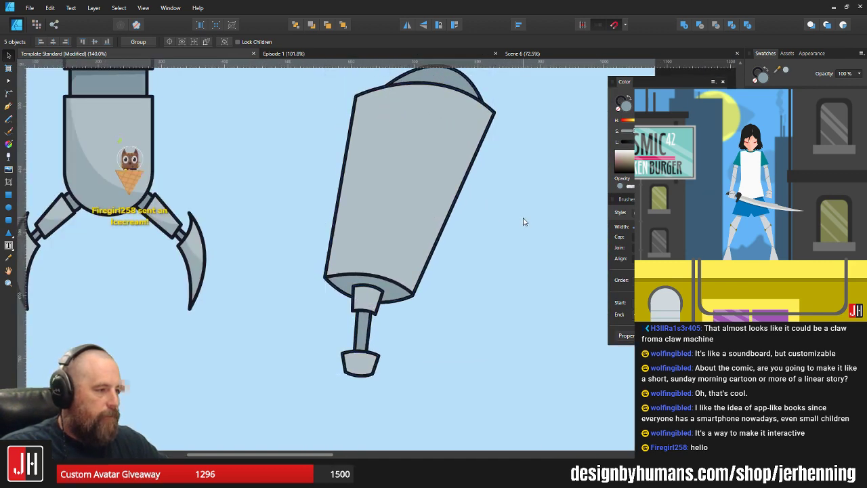
scroll(408, 362, up, 5)
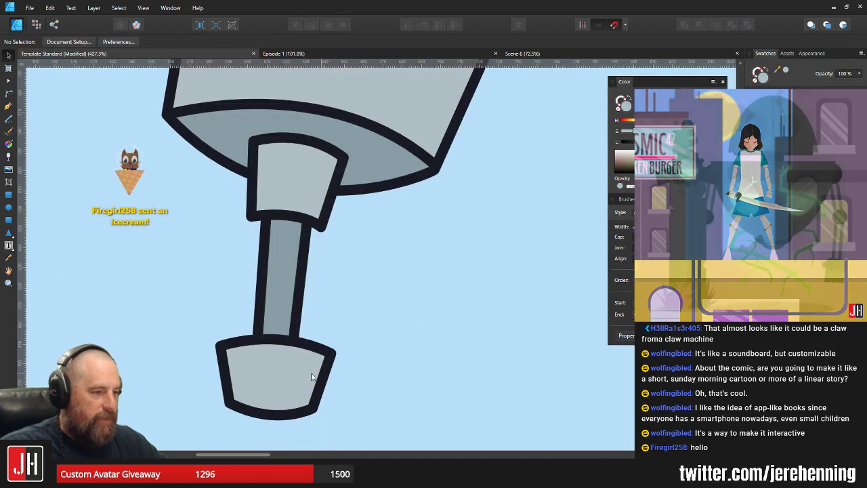
Scale the lower block down slightly and nudge it up against the end of the rod
click(306, 376)
drag(368, 360, 552, 317)
scroll(552, 317, up, 1)
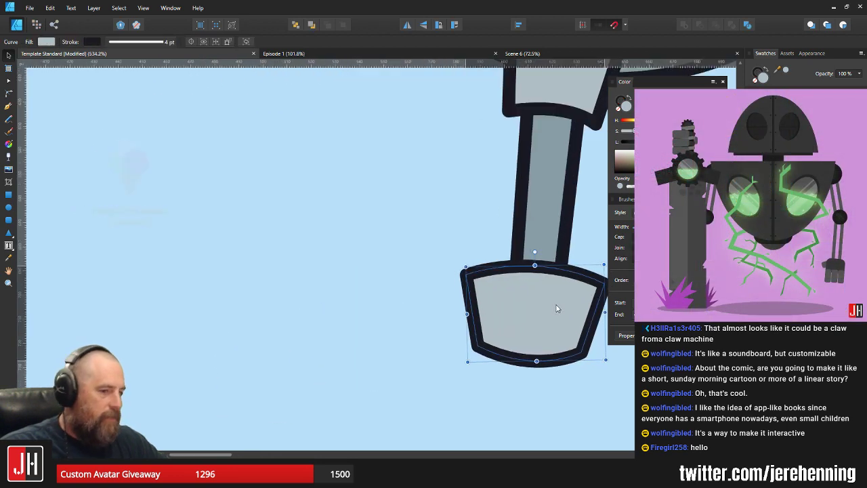
scroll(552, 305, down, 3)
scroll(433, 304, up, 3)
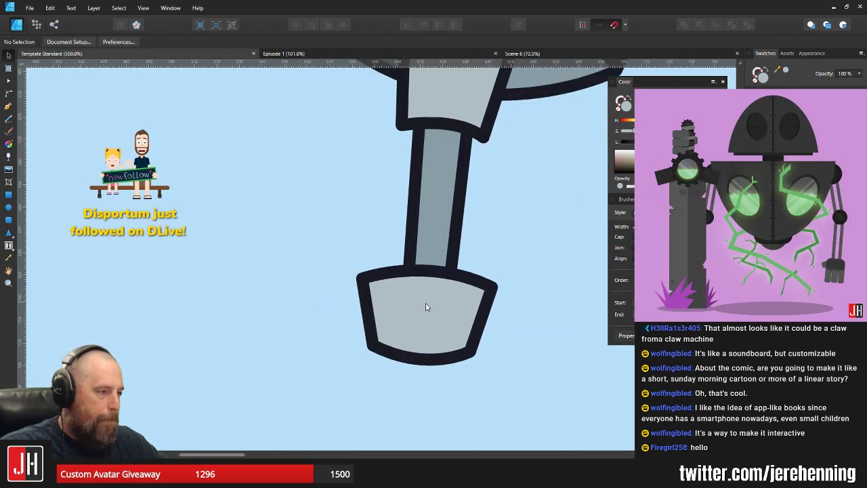
scroll(498, 302, up, 2)
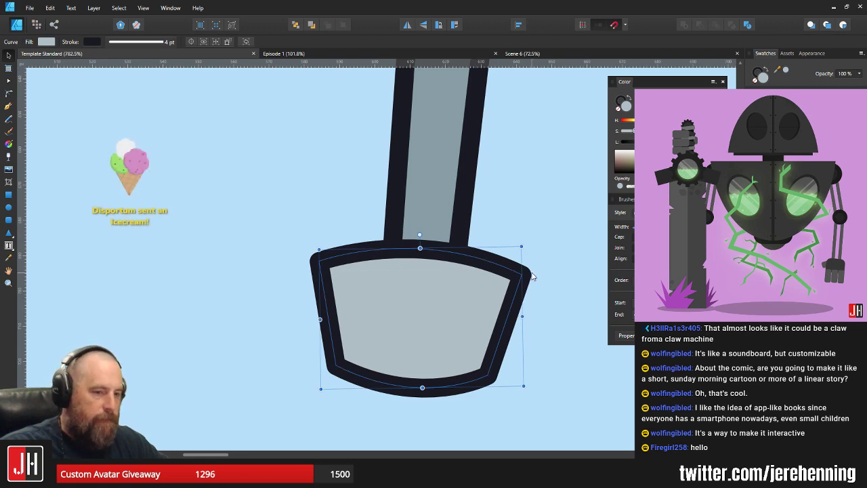
scroll(451, 303, up, 1)
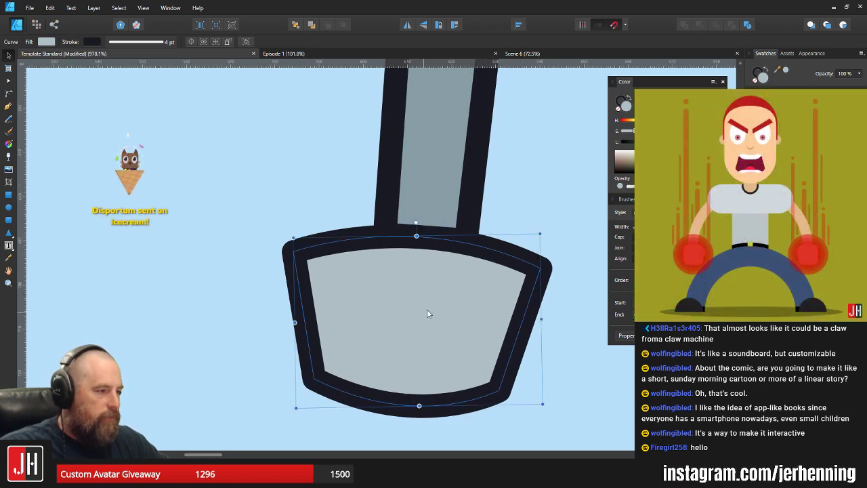
drag(439, 296, 437, 293)
scroll(447, 305, down, 7)
click(492, 284)
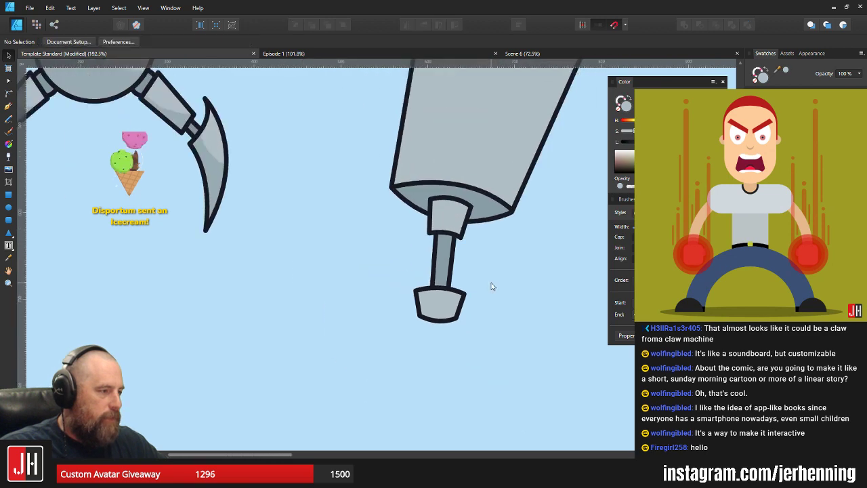
Bend the lower block's bottom edge slightly further downward to give it a rounder curve
scroll(485, 287, down, 3)
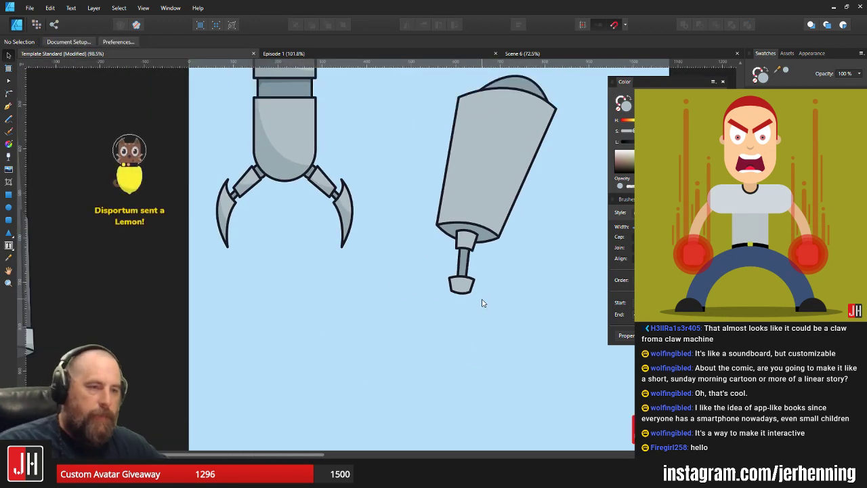
drag(507, 326, 467, 330)
scroll(465, 272, up, 2)
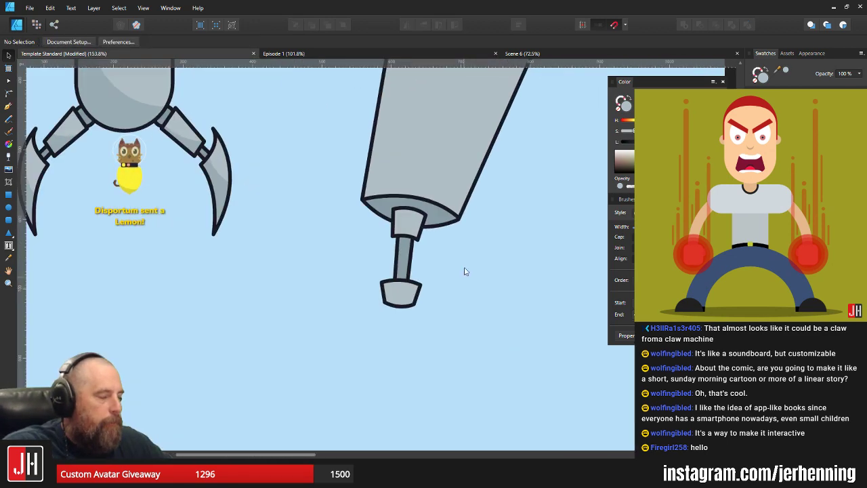
drag(464, 227, 464, 333)
scroll(465, 334, down, 3)
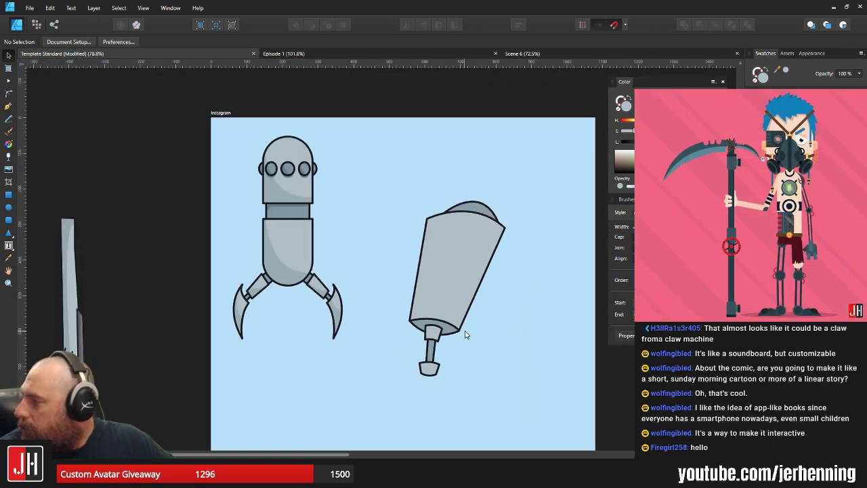
scroll(438, 312, up, 5)
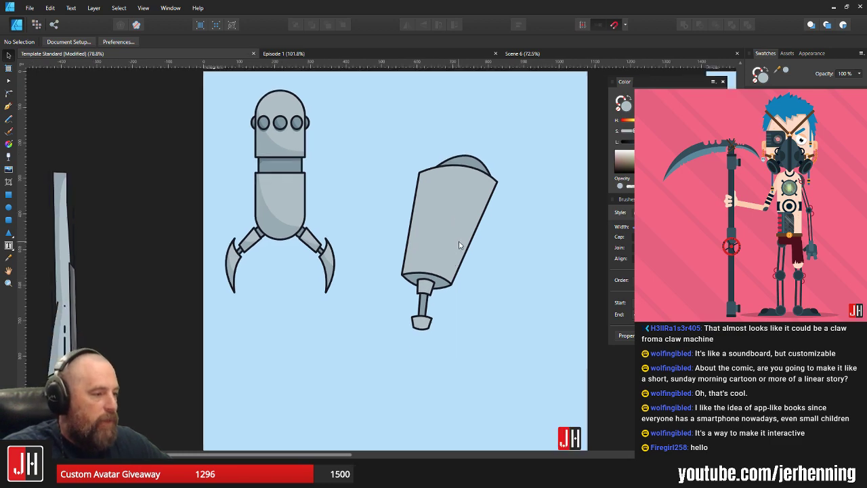
double_click(451, 287)
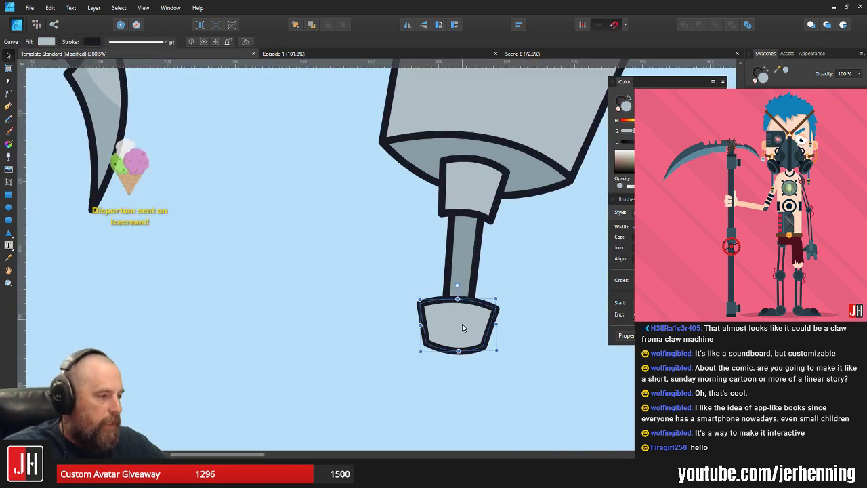
scroll(455, 332, up, 3)
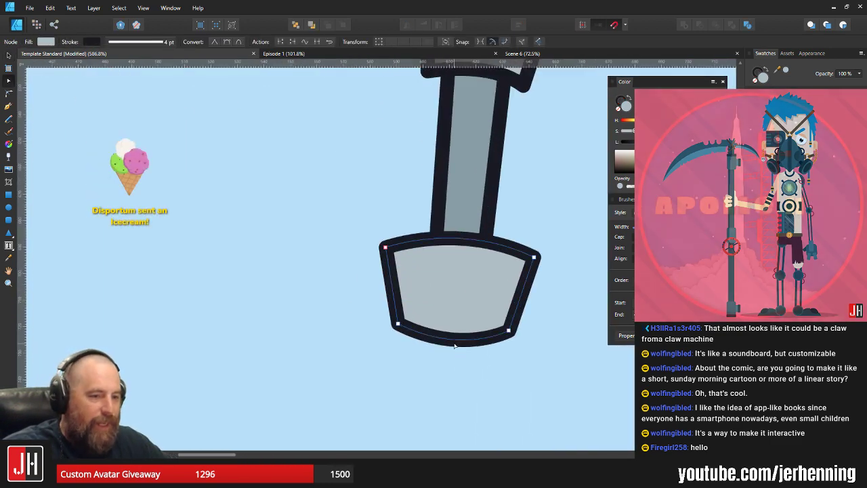
drag(453, 342, 455, 346)
key(v)
click(572, 201)
scroll(483, 242, down, 3)
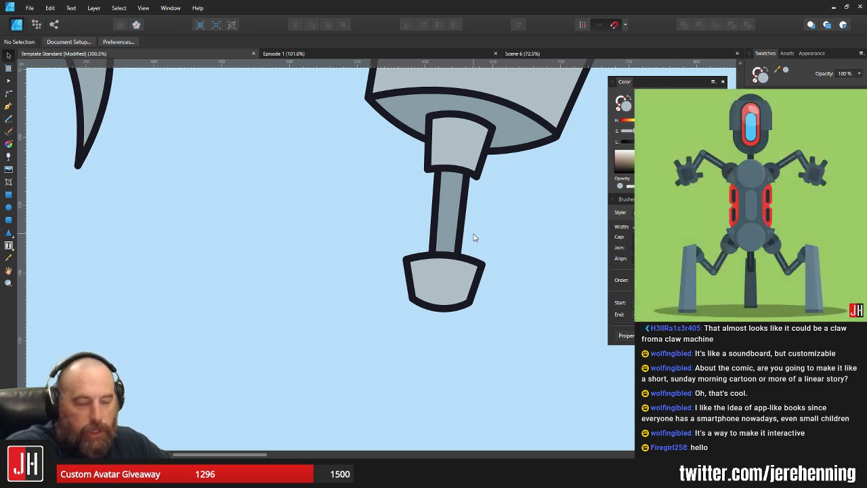
Nudge the lower block slightly to fine-tune its position under the rod
scroll(428, 256, up, 3)
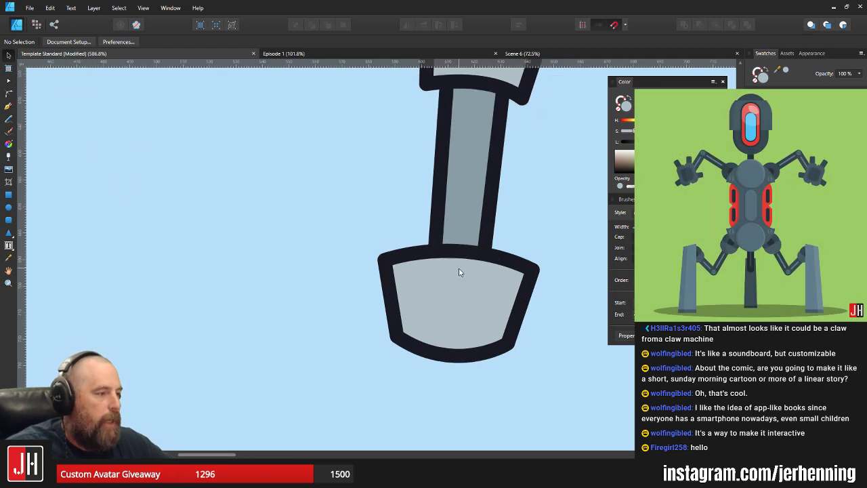
click(458, 275)
scroll(474, 305, up, 2)
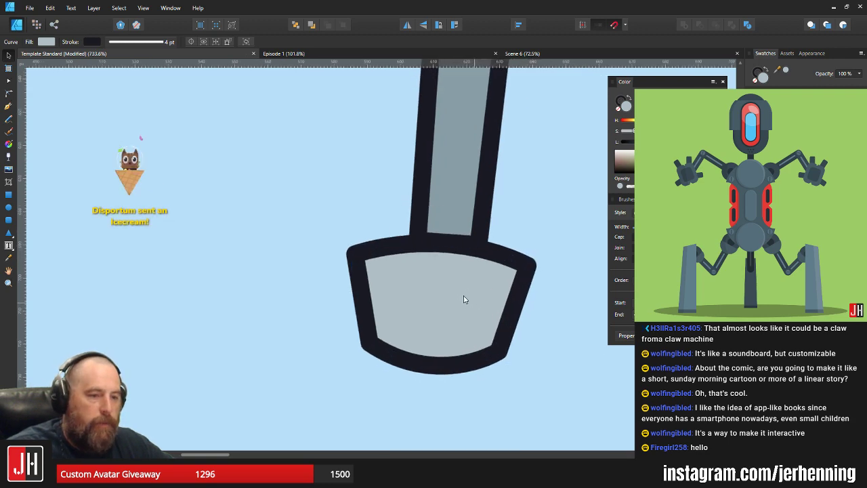
drag(431, 267, 450, 296)
scroll(459, 249, down, 10)
click(472, 255)
scroll(449, 300, down, 2)
scroll(407, 252, up, 5)
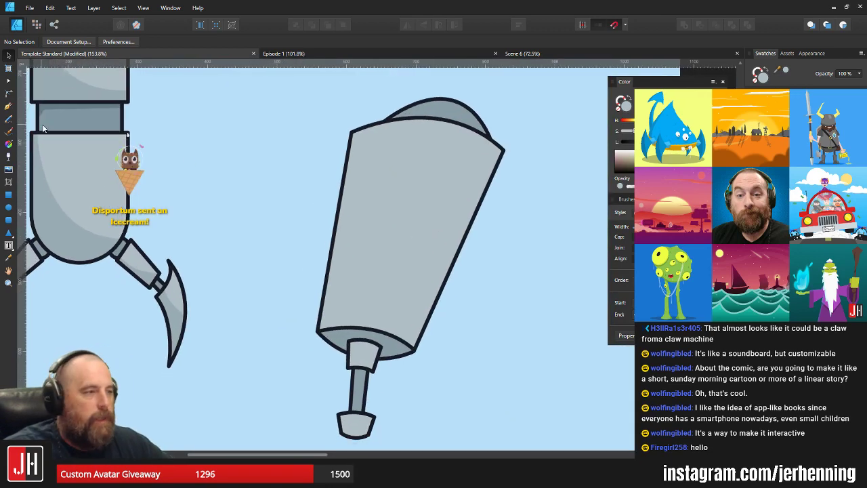
Move all five parts of the second robot slightly up and right, and shift the clawed robot group slightly up and left
scroll(399, 204, down, 2)
scroll(395, 274, up, 2)
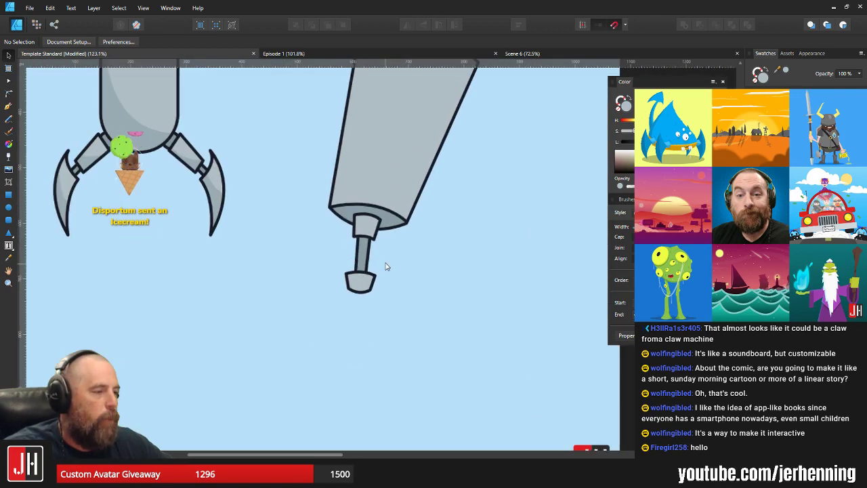
scroll(413, 308, down, 2)
drag(309, 149, 474, 415)
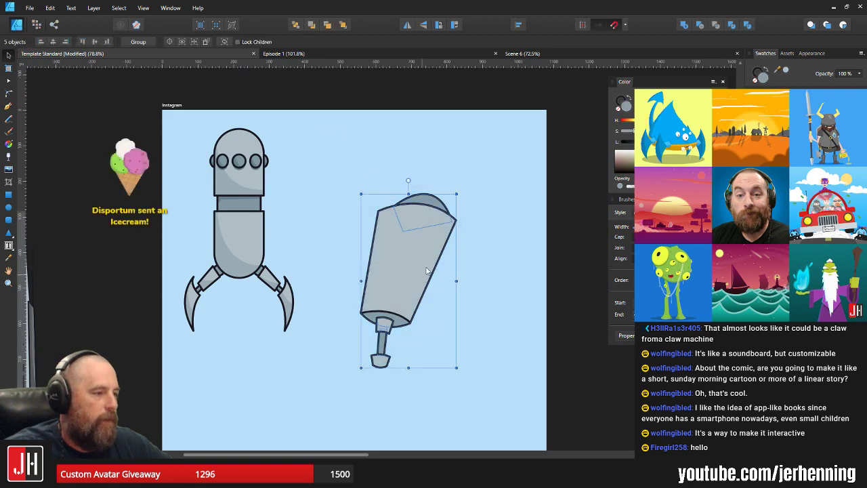
click(232, 181)
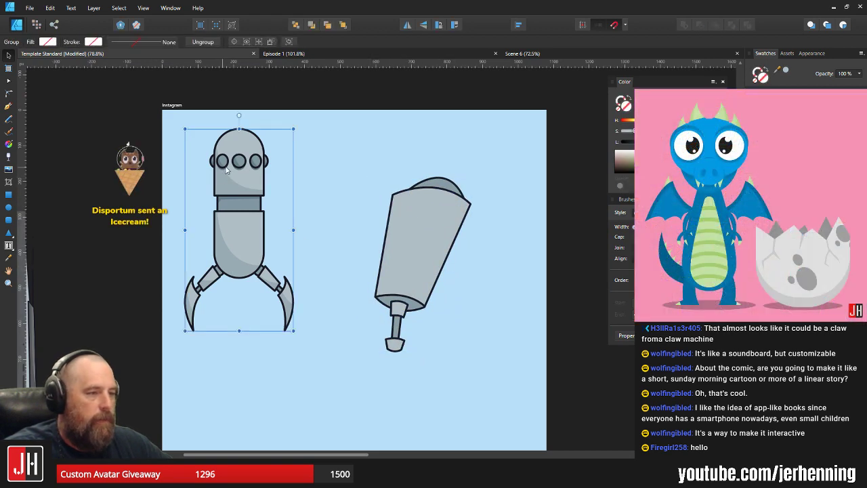
drag(227, 169, 236, 155)
click(353, 164)
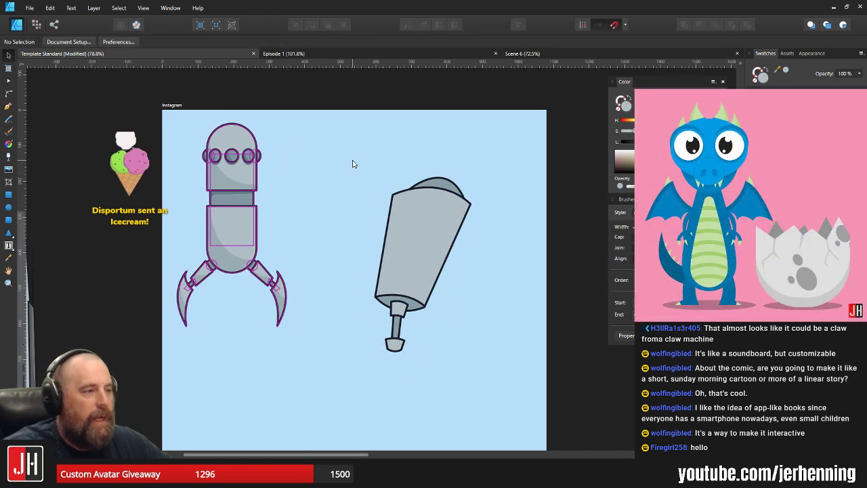
Draw a pointed claw with a rounded top below right of the lower block using the Pen tool, and give it the copied dark-grey outlined style
drag(395, 186, 364, 180)
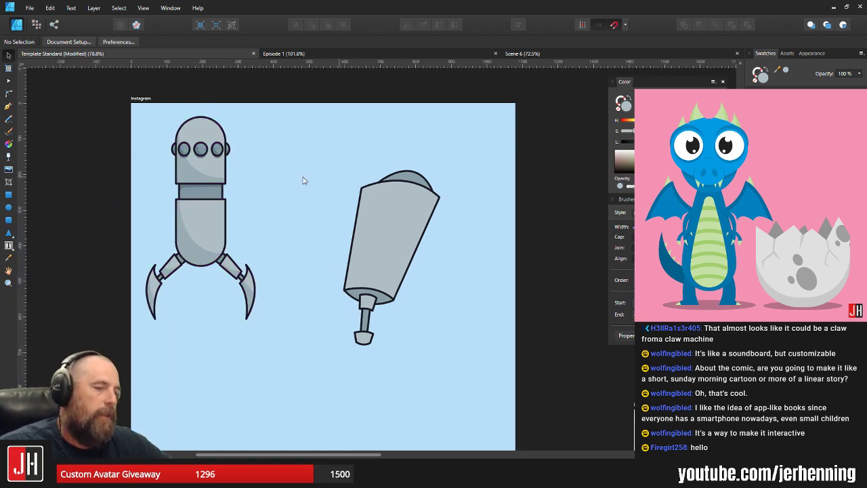
scroll(346, 278, up, 3)
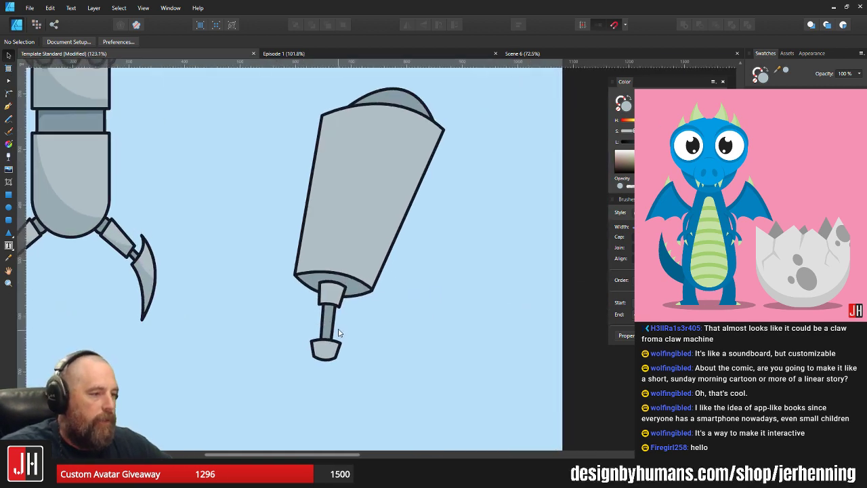
scroll(339, 332, up, 4)
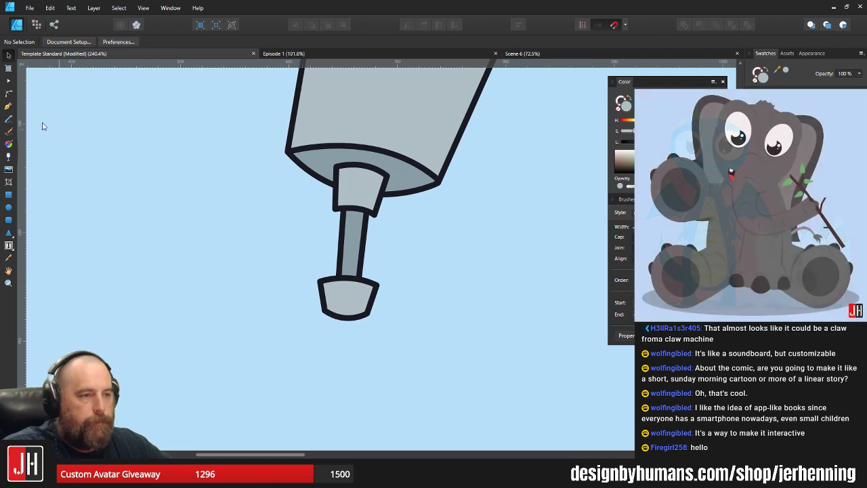
key(p)
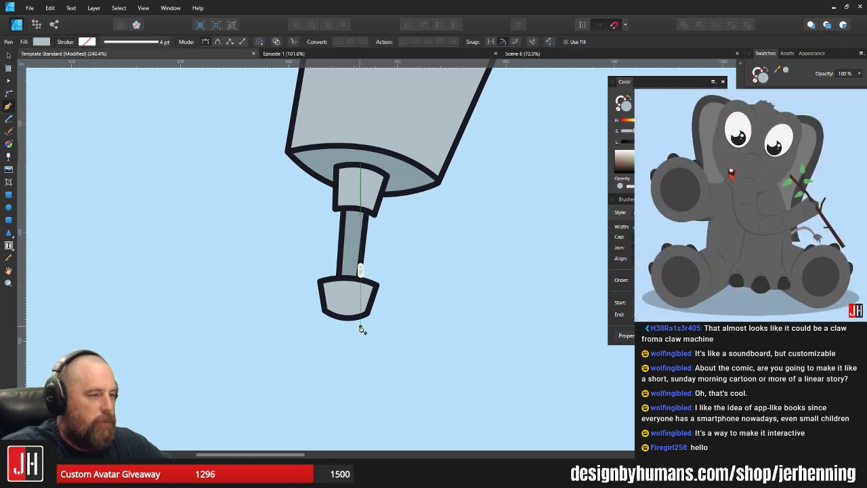
scroll(361, 325, up, 3)
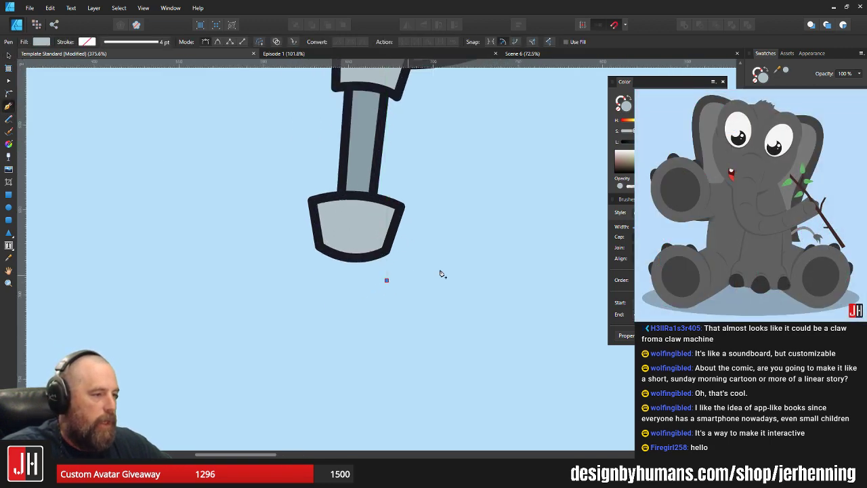
drag(477, 329, 473, 332)
scroll(426, 359, down, 2)
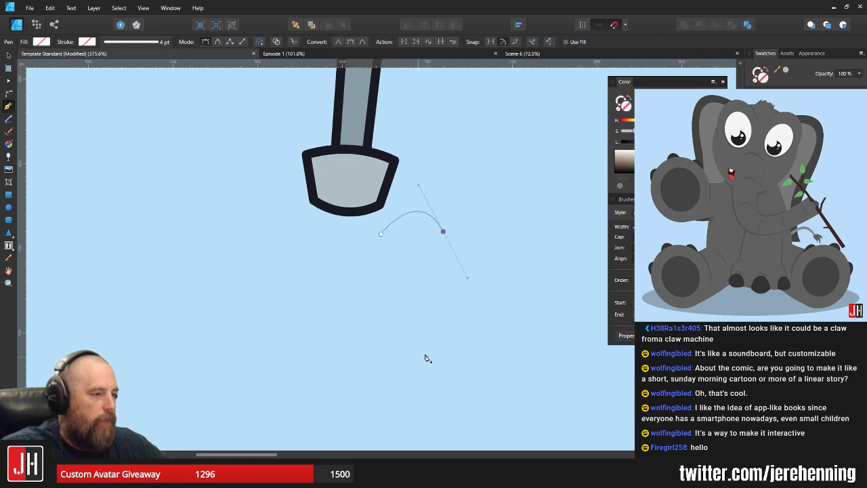
click(444, 234)
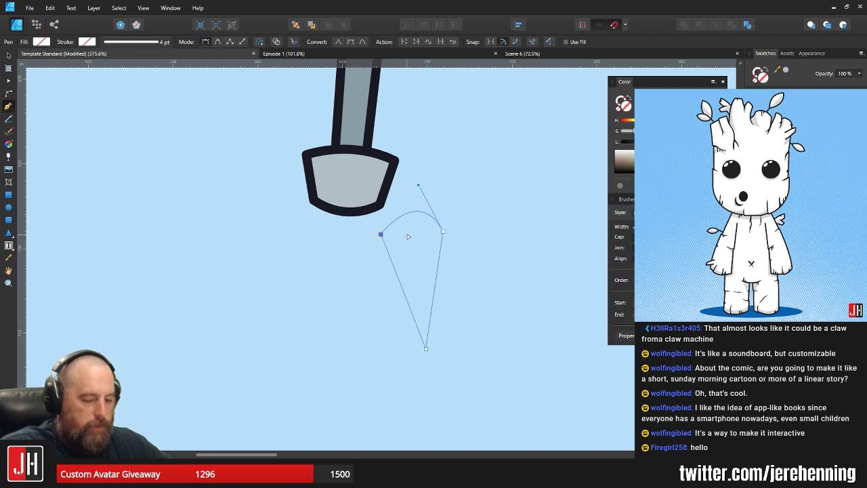
key(ctrl+shift+v)
Scale the new claw down slightly and place it just off the lower block's lower right corner
key(v)
mouse_move(422, 249)
mouse_down()
mouse_move(412, 233)
mouse_move(408, 251)
mouse_move(398, 247)
mouse_up()
drag(432, 212, 428, 218)
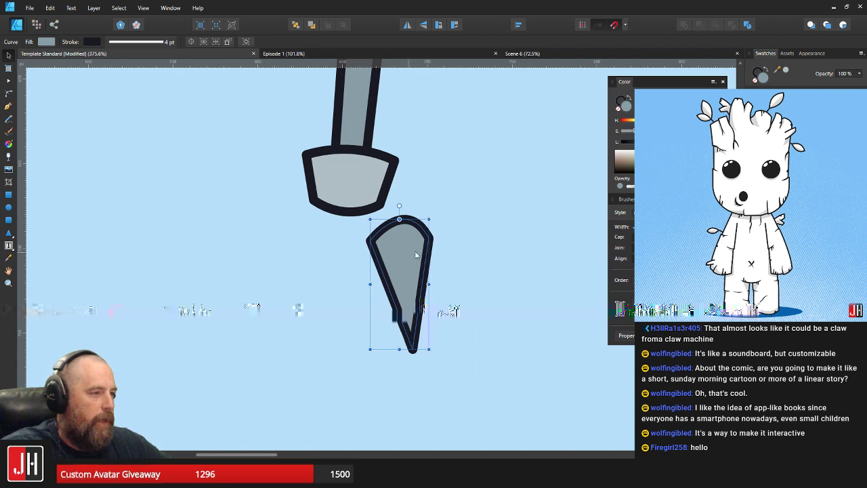
drag(411, 251, 426, 246)
click(479, 193)
Draw a second pointed claw with a curved top left of the lower block using the Pen tool, and paste the same outlined grey style onto it
scroll(471, 214, down, 8)
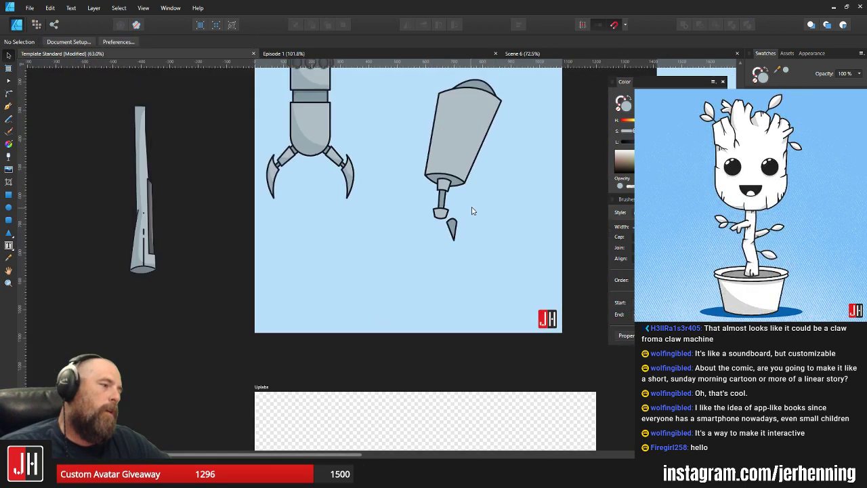
drag(472, 209, 424, 262)
scroll(423, 262, up, 3)
scroll(423, 263, up, 2)
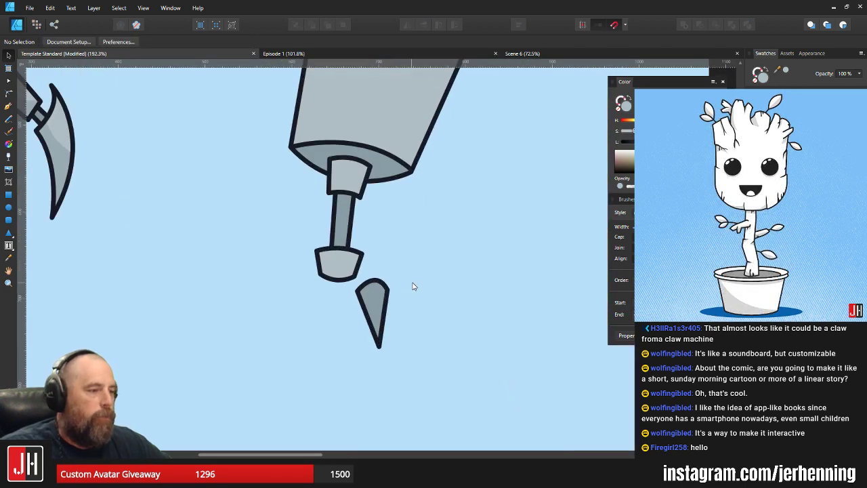
click(9, 105)
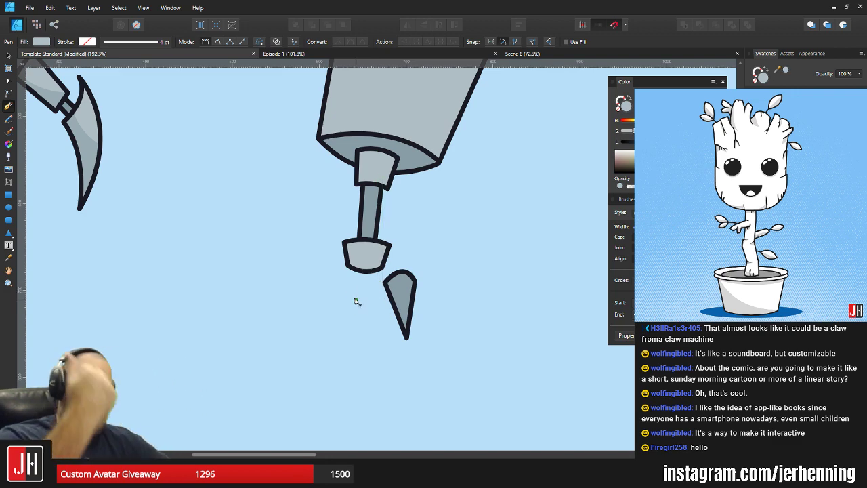
click(312, 261)
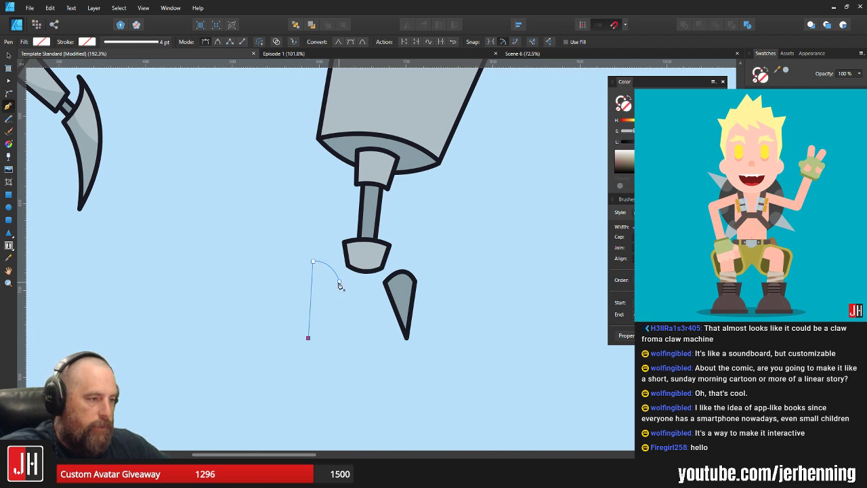
key(ctrl+shift+v)
key(v)
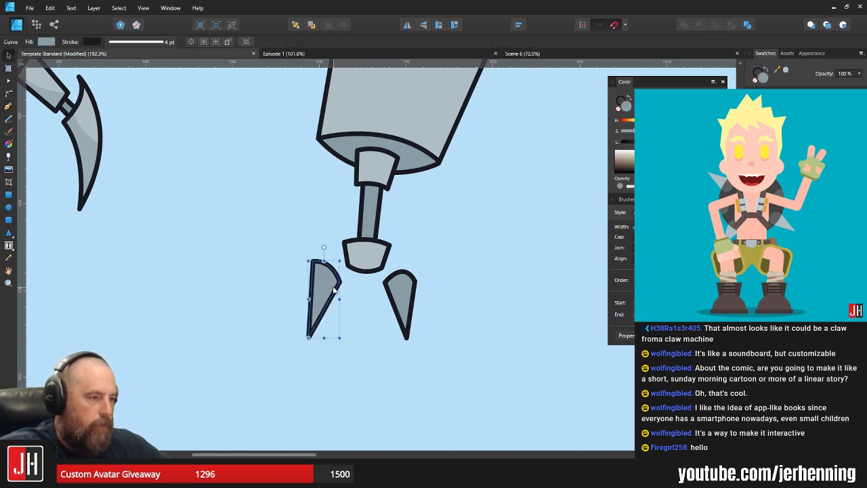
Move the left claw slightly outward and up, leaving a wider gap to the lower block
drag(330, 287, 273, 295)
click(359, 292)
scroll(364, 293, down, 4)
scroll(379, 288, up, 6)
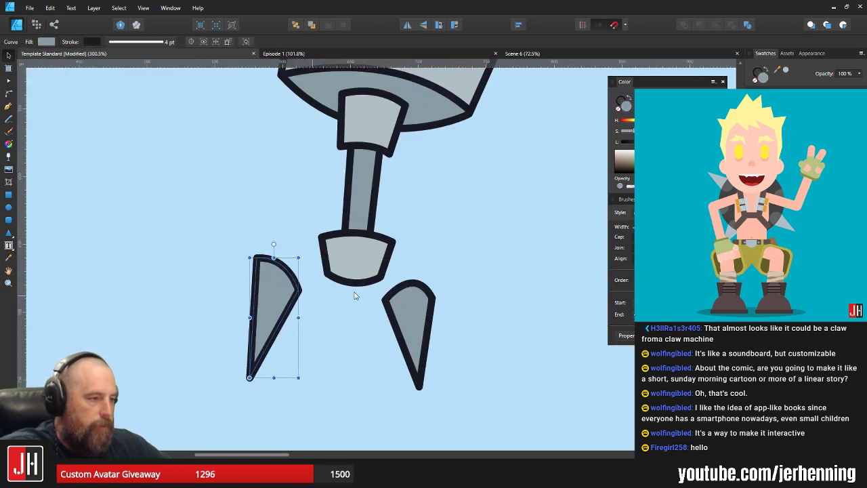
Raise the rounded top of the right claw slightly and shift its pointed tip a little inward
double_click(408, 304)
drag(355, 257, 431, 288)
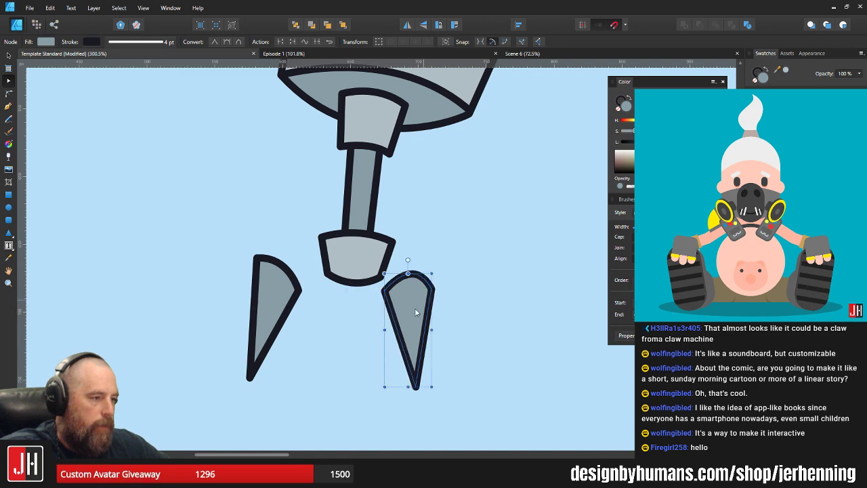
click(449, 239)
scroll(401, 285, down, 4)
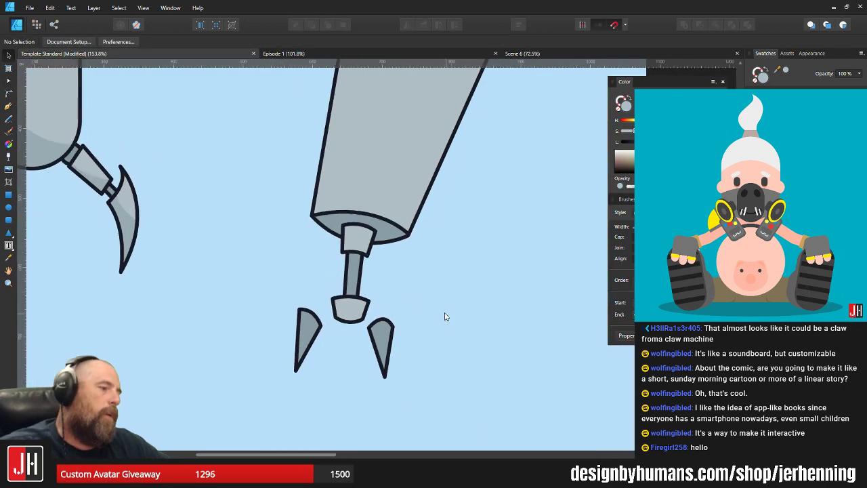
Draw a pointed claw with a curved top using the Pen tool, starting inside the lower block and tapering down between the two outer claws
scroll(445, 316, up, 1)
click(9, 106)
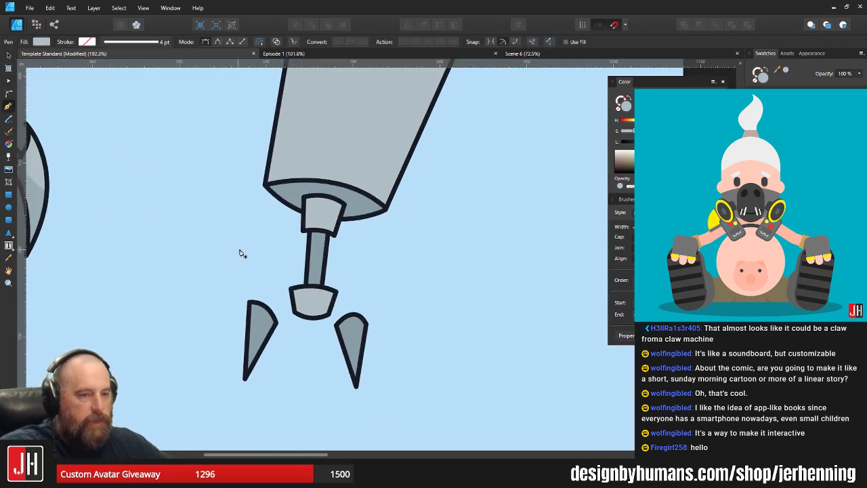
scroll(281, 246, up, 2)
drag(338, 330, 349, 328)
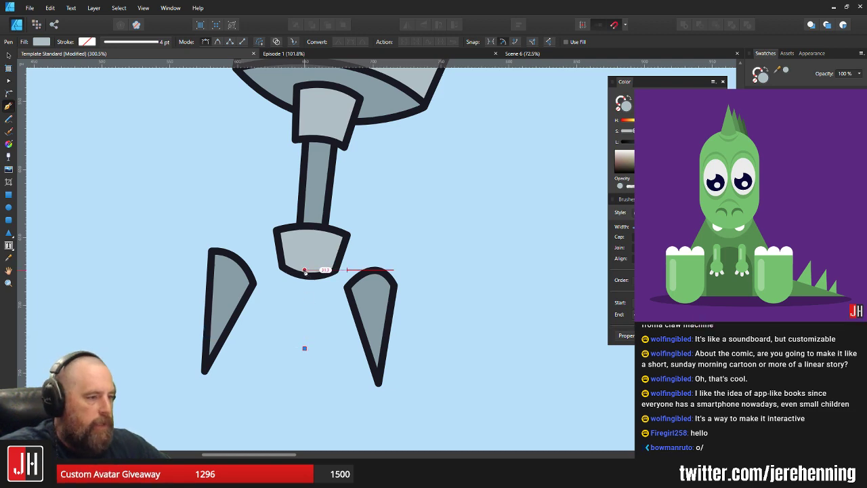
scroll(305, 271, up, 2)
drag(306, 319, 334, 287)
click(323, 361)
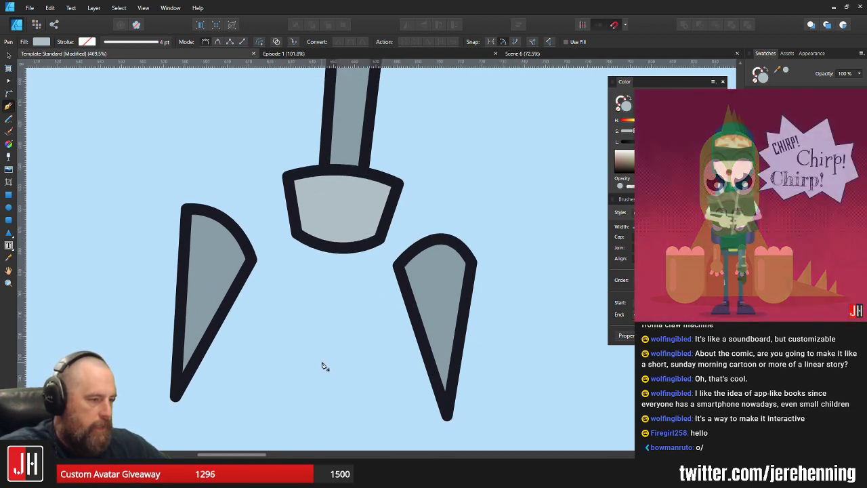
drag(309, 201, 376, 208)
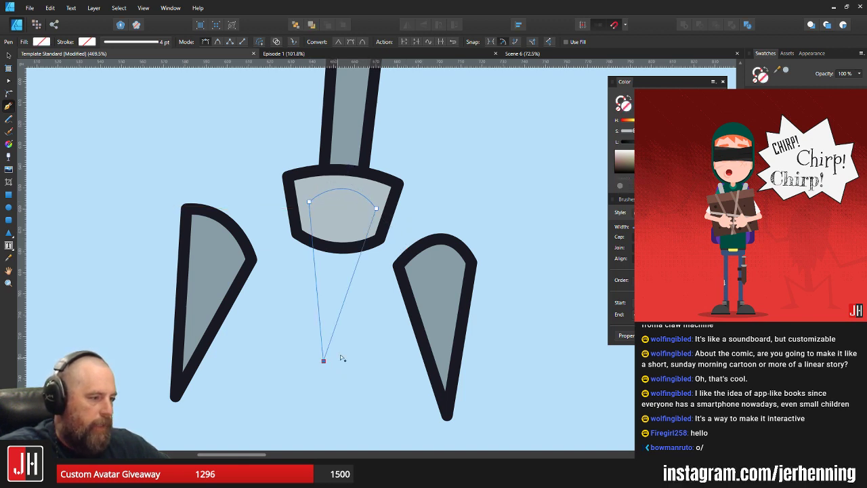
click(342, 358)
Lower and straighten the middle claw, give it the same outlined grey style, and tuck it behind the lower block
key(a)
drag(325, 261, 323, 282)
drag(324, 383, 339, 384)
key(v)
drag(342, 252, 339, 250)
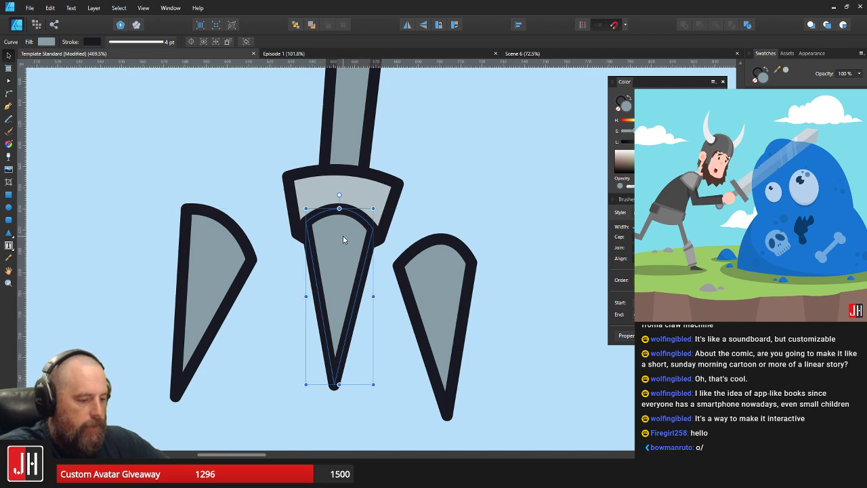
scroll(296, 218, down, 8)
click(296, 218)
scroll(318, 252, up, 3)
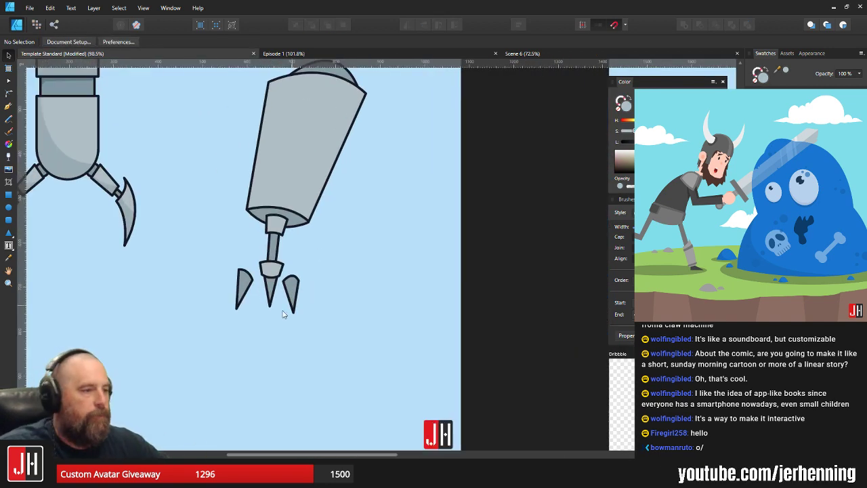
Draw a diagonal bar with rounded ends from the lower block to the right claw using the Pen tool
scroll(283, 314, up, 7)
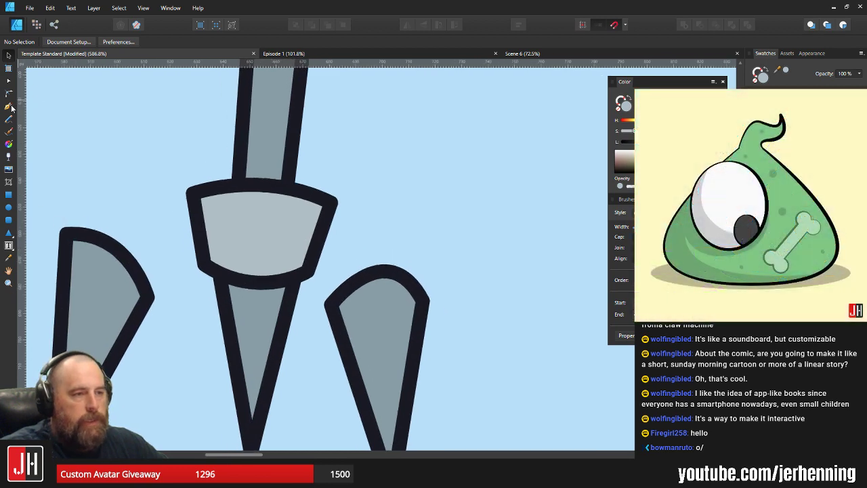
click(10, 107)
scroll(290, 222, up, 1)
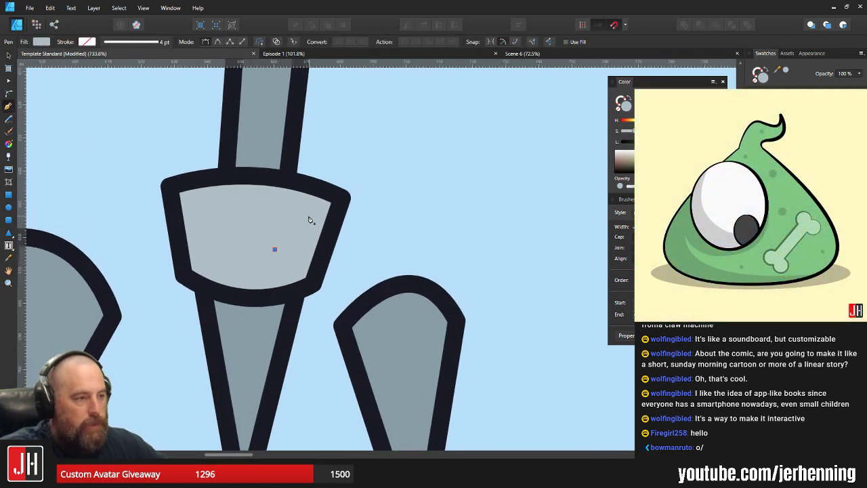
drag(356, 232, 356, 227)
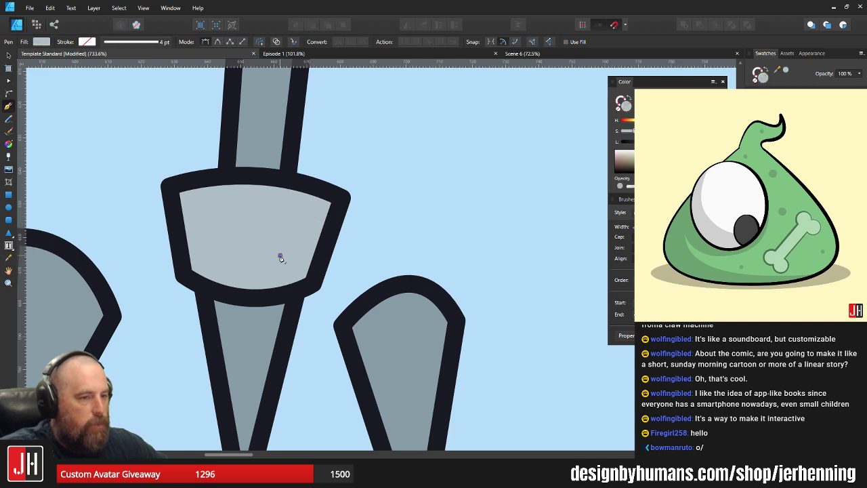
drag(345, 233, 368, 224)
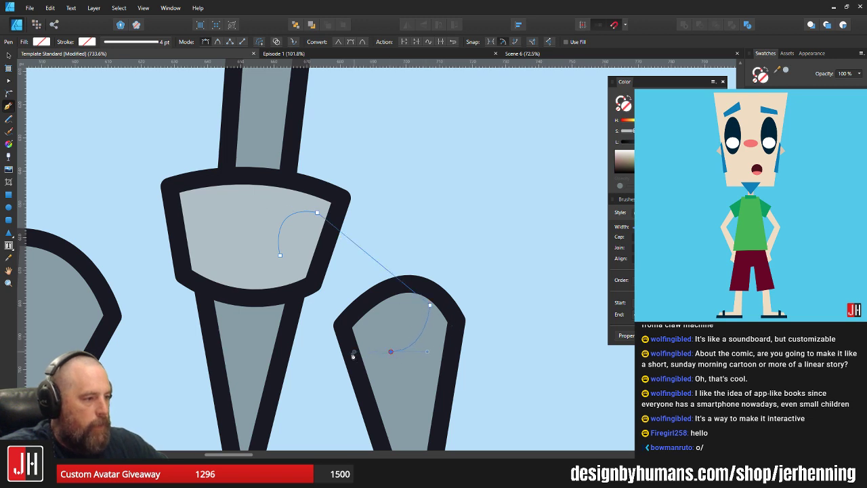
drag(358, 347, 336, 346)
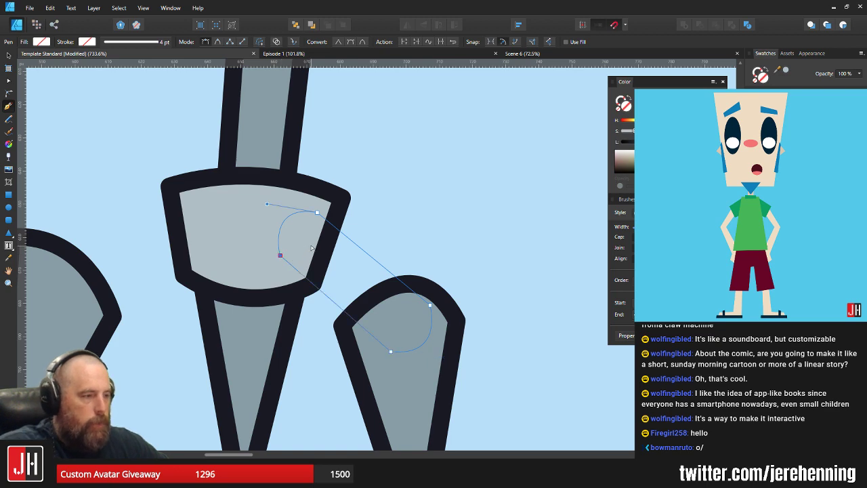
Paste the outlined style onto the bar, match its fill to the lower block's light grey, and stack it between block and right claw
key(ctrl+shift+v)
key(v)
key(i)
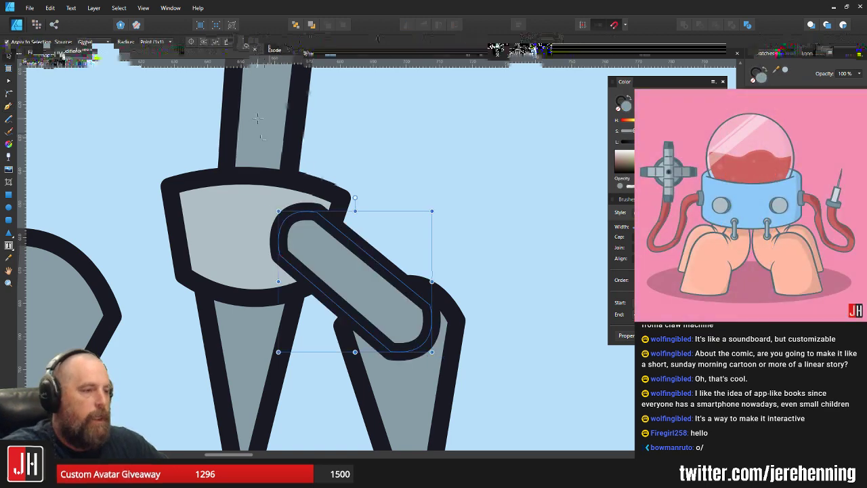
click(250, 232)
key(v)
key(ctrl+x)
click(285, 246)
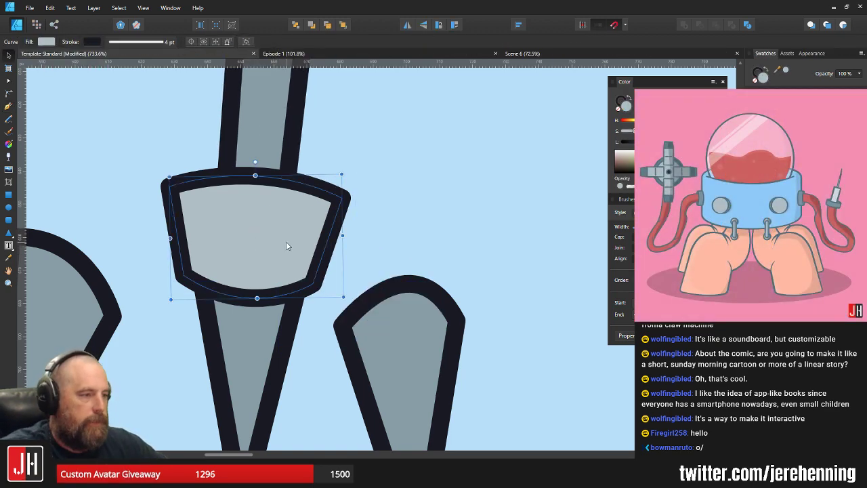
key(ctrl+v)
click(439, 222)
Shift the right claw slightly outward and down over the end of its connecting arm
scroll(439, 222, down, 3)
scroll(414, 271, up, 2)
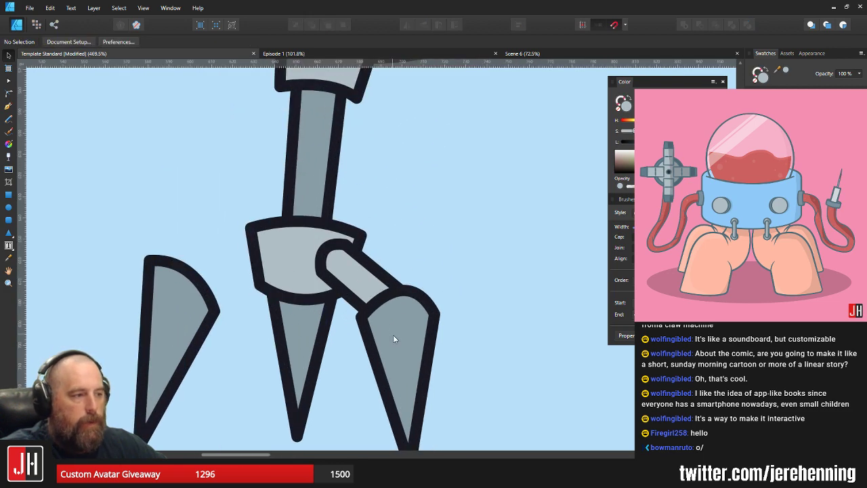
scroll(393, 335, down, 1)
scroll(388, 300, up, 2)
drag(389, 301, 398, 302)
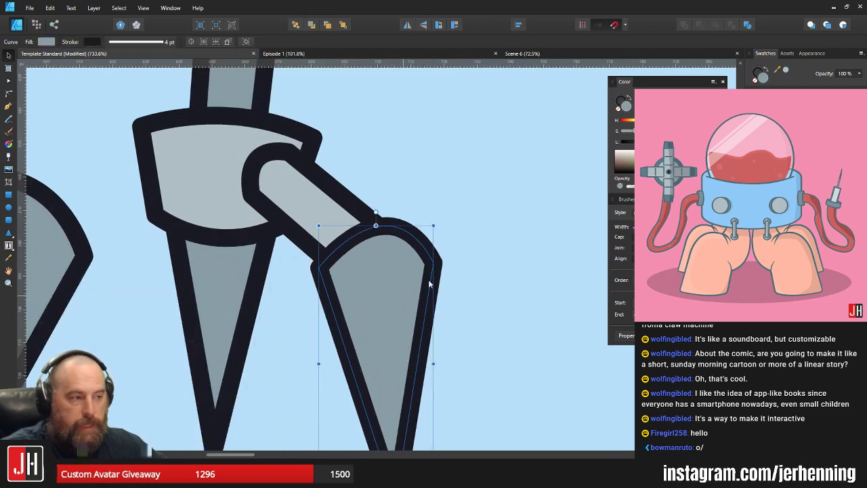
click(471, 247)
scroll(471, 246, down, 1)
scroll(473, 247, down, 11)
scroll(477, 239, up, 6)
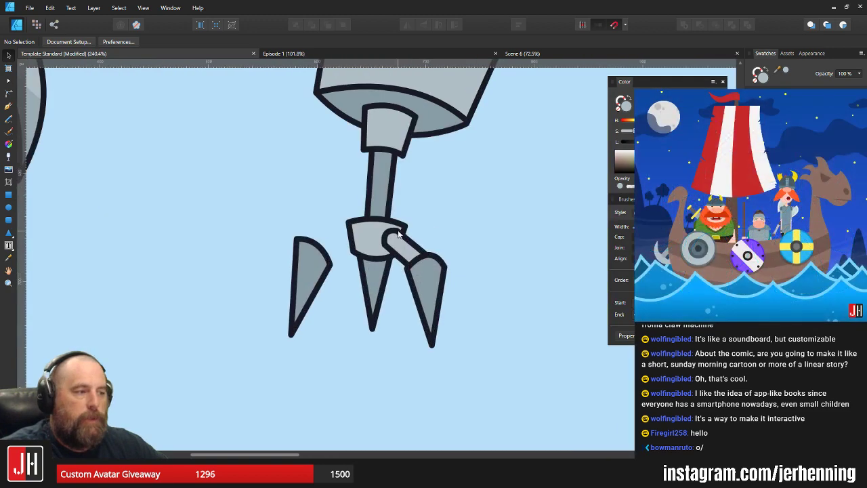
Duplicate the connecting arm toward the left claw and flip the copy horizontally
drag(410, 228, 410, 323)
scroll(408, 323, down, 3)
scroll(354, 352, up, 3)
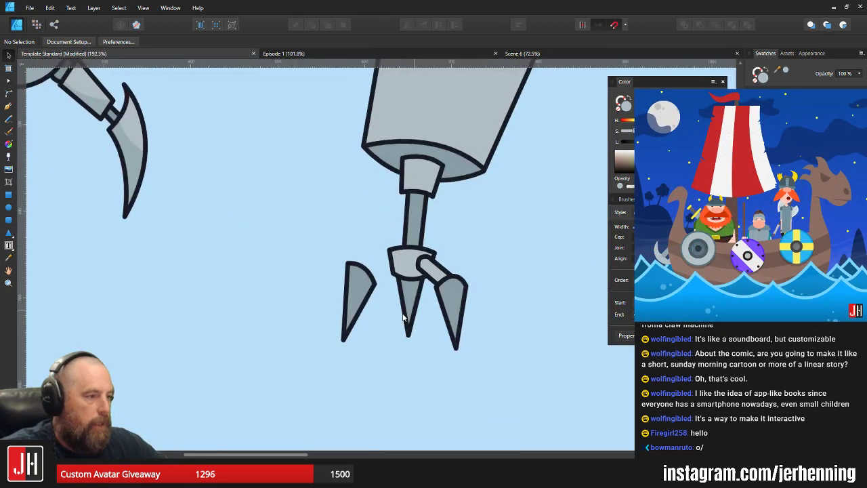
scroll(353, 321, up, 2)
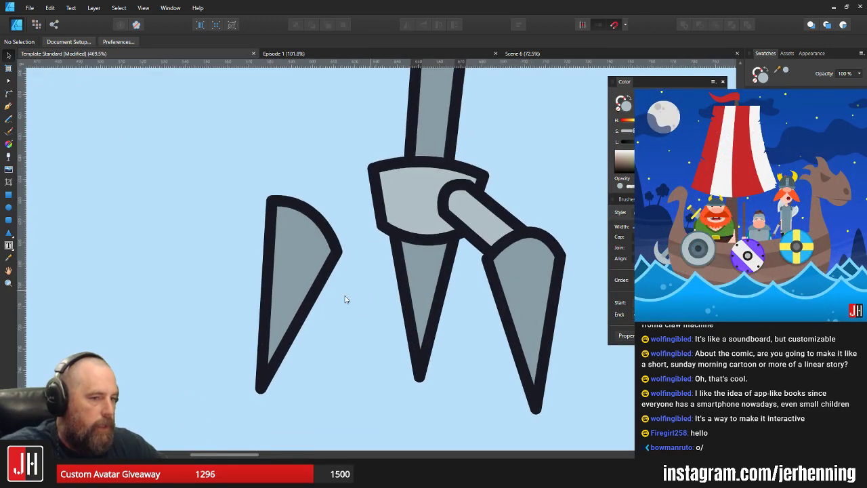
drag(431, 210, 320, 211)
click(409, 25)
Move the flipped arm outward and slightly up, and rotate it a little clockwise so it links the lower block to the left claw
scroll(345, 184, up, 2)
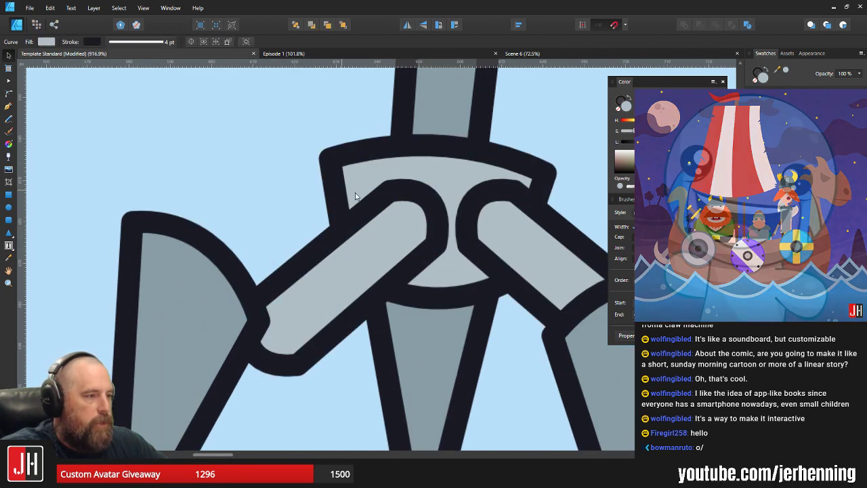
key(Left)
key(Left)
key(Left)
key(Left)
key(Left)
key(Left)
key(Left)
key(Left)
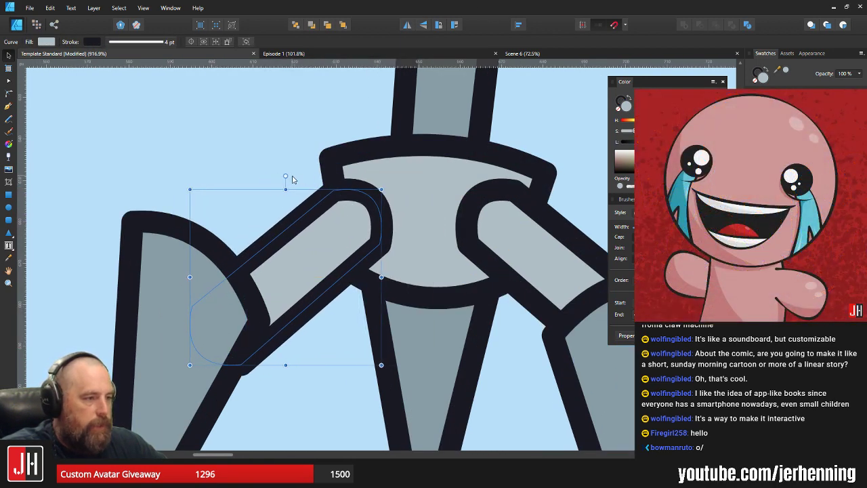
drag(333, 208, 340, 198)
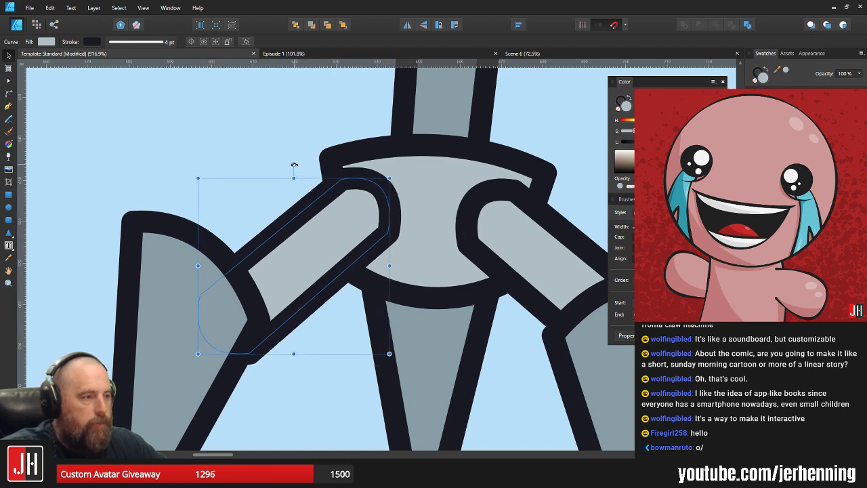
drag(294, 164, 310, 166)
scroll(334, 237, up, 1)
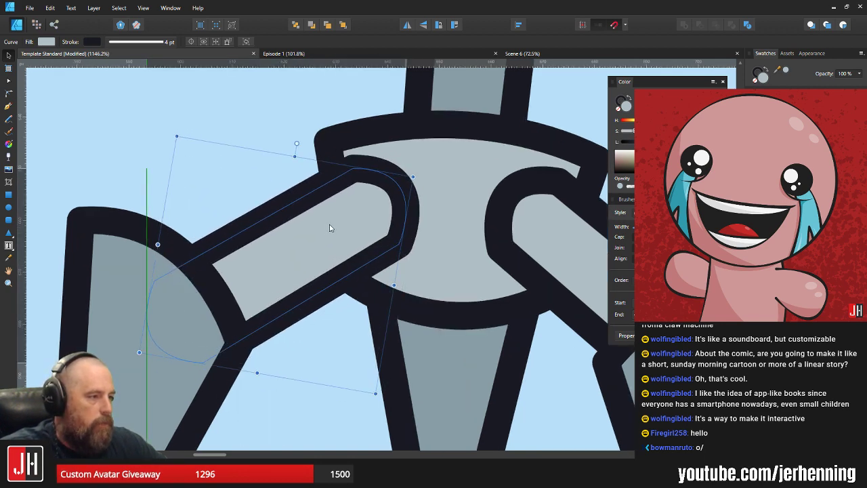
scroll(335, 234, down, 3)
Rotate the left claw slightly so its tip points inward, and move it against the end of its arm
click(253, 290)
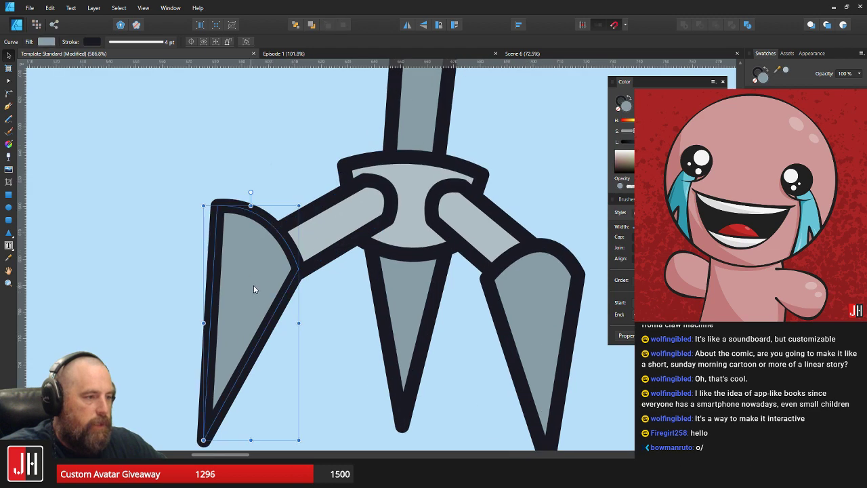
scroll(279, 280, down, 9)
click(349, 284)
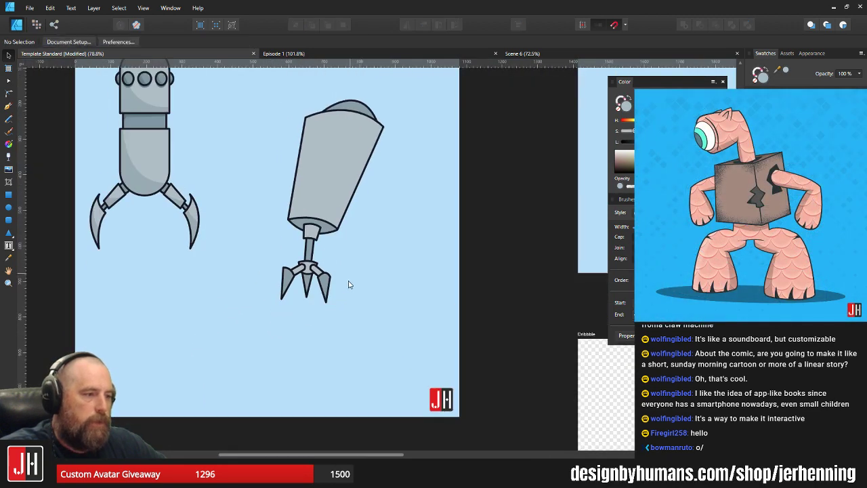
scroll(285, 298, up, 7)
click(269, 192)
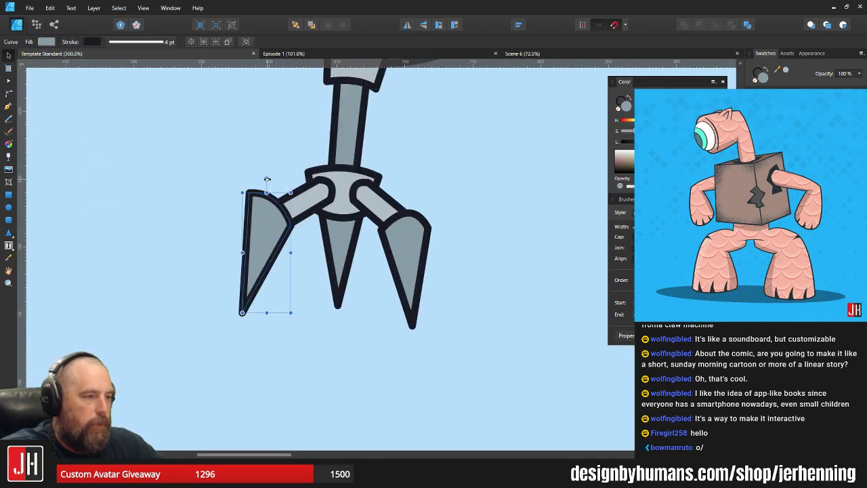
drag(267, 179, 258, 182)
scroll(270, 235, up, 4)
drag(271, 232, 279, 234)
scroll(294, 250, down, 6)
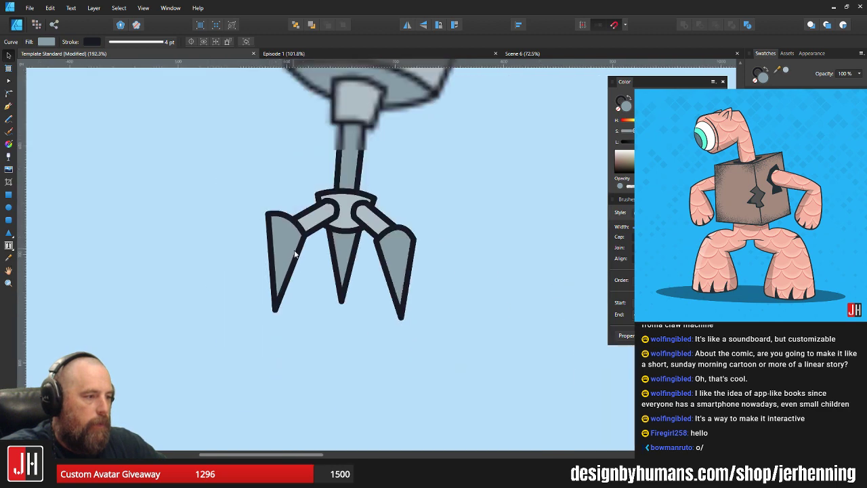
Move the right claw slightly up and outward on its arm
scroll(295, 254, down, 3)
scroll(369, 259, up, 6)
scroll(371, 256, up, 2)
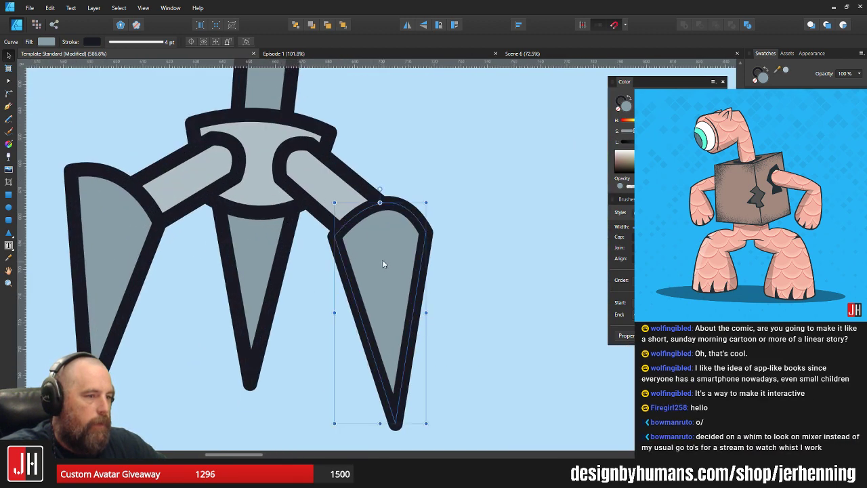
drag(382, 260, 385, 253)
scroll(386, 257, down, 7)
click(434, 244)
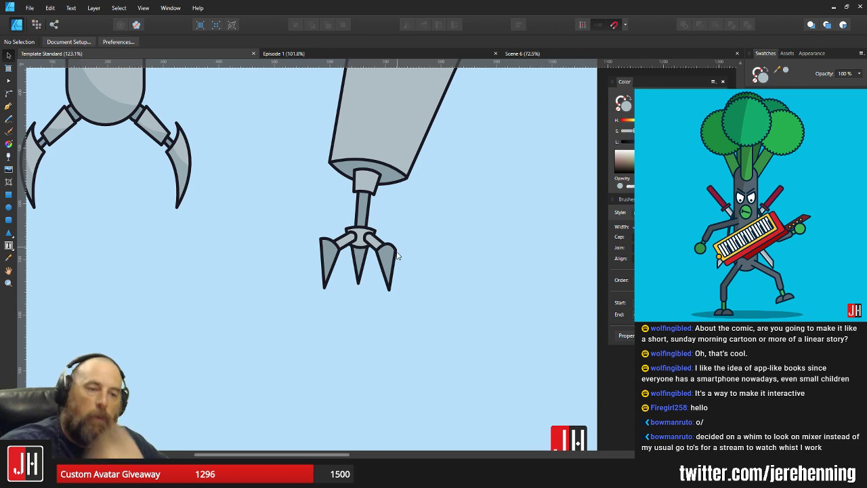
Move the middle claw slightly up and to the left beneath the lower block
scroll(394, 238, up, 7)
click(336, 232)
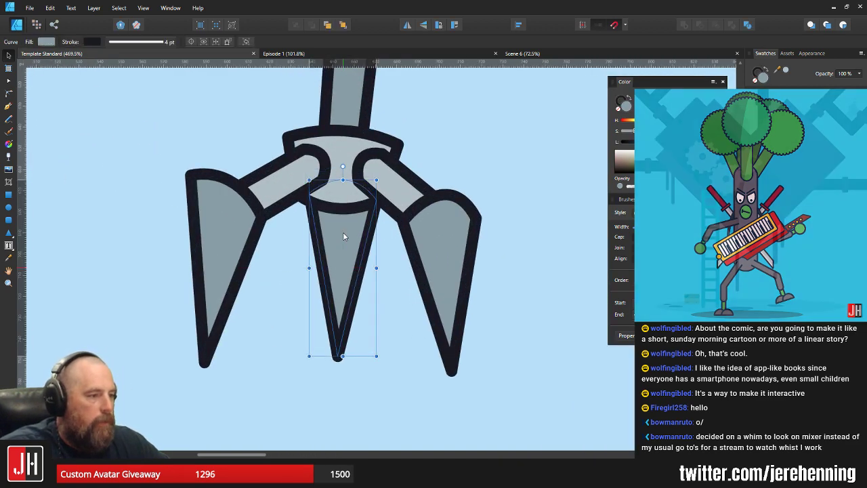
drag(338, 225, 341, 225)
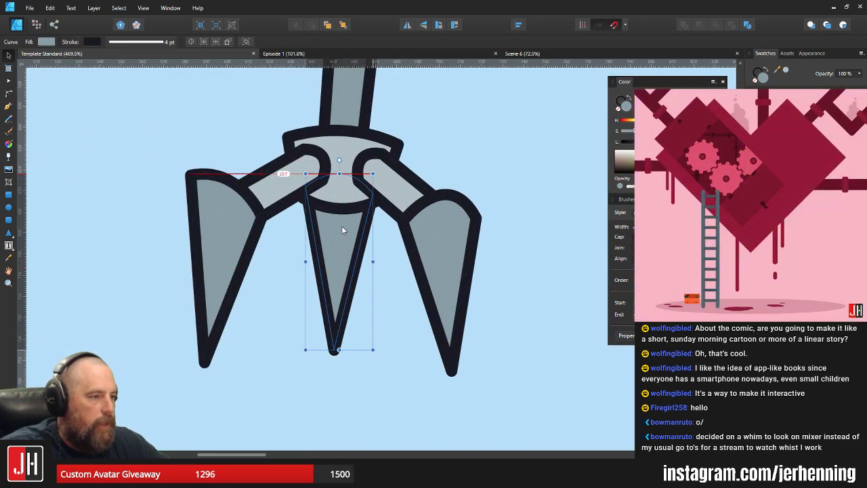
click(455, 138)
Lighten the fill of both connecting arms to a near-white grey
scroll(456, 137, down, 10)
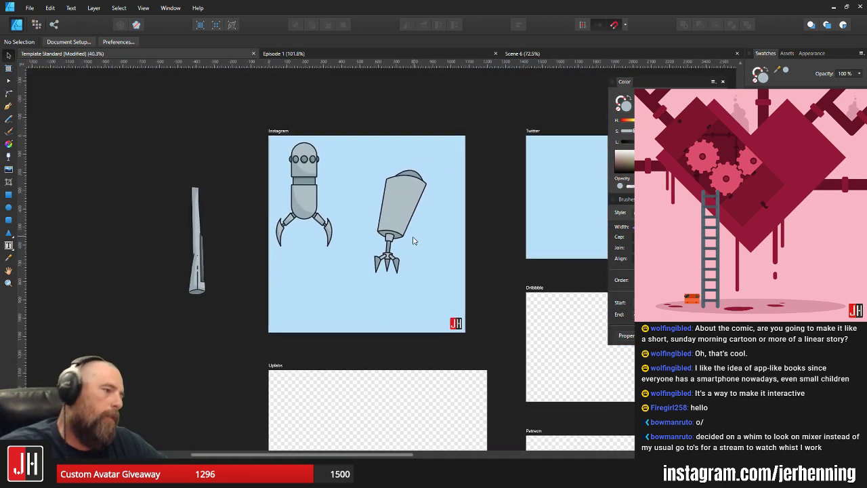
drag(410, 203, 412, 218)
scroll(375, 292, up, 6)
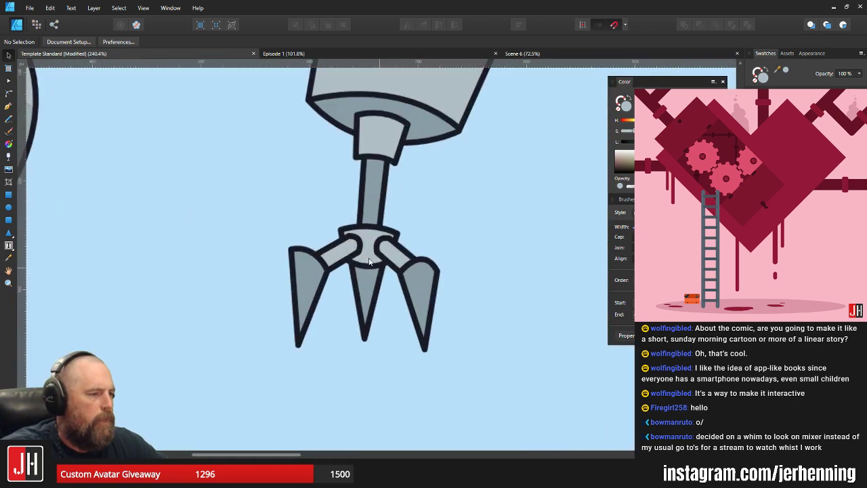
click(339, 251)
scroll(361, 263, up, 3)
shift+click(435, 249)
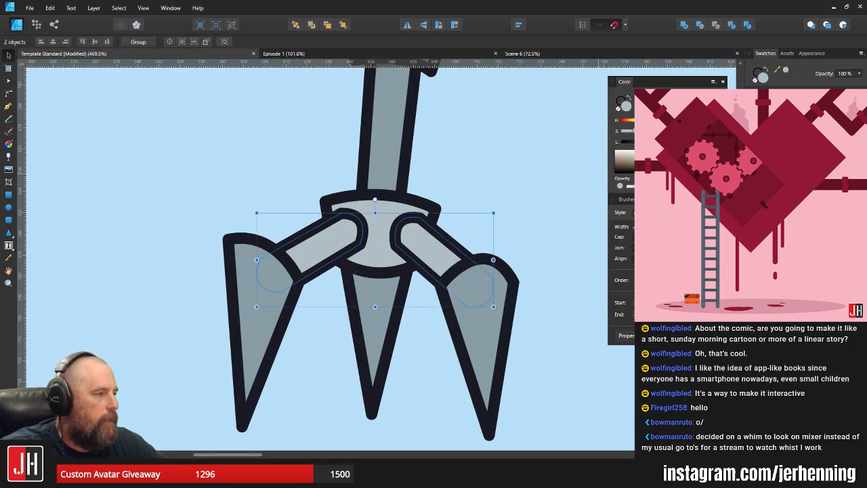
drag(681, 141, 697, 142)
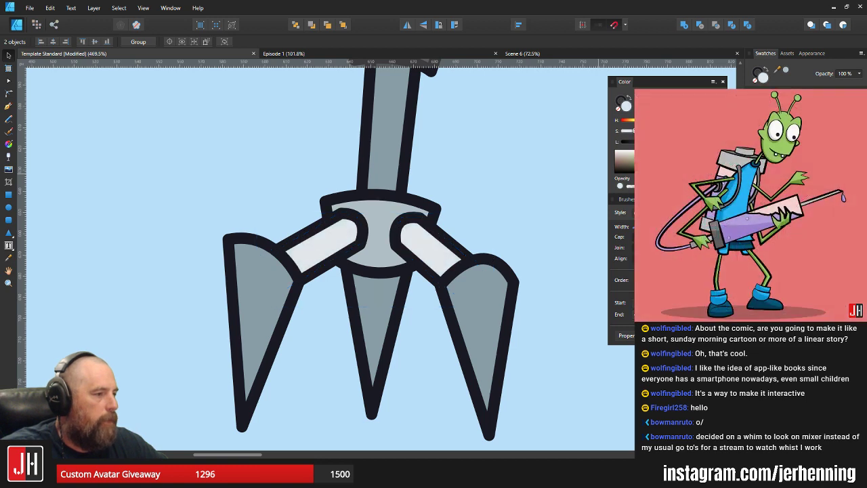
click(532, 164)
scroll(518, 178, down, 9)
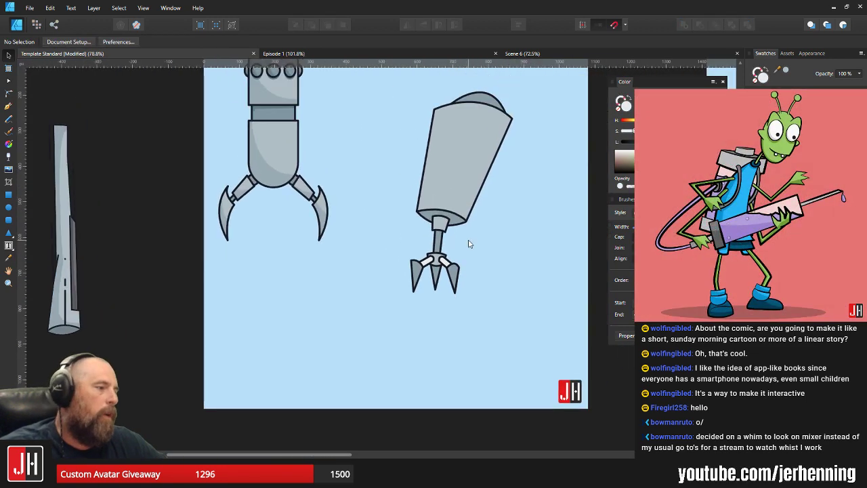
Enlarge the complete second robot and reposition it on the blue artboard beside the clawed robot
drag(349, 138, 497, 389)
scroll(465, 281, up, 3)
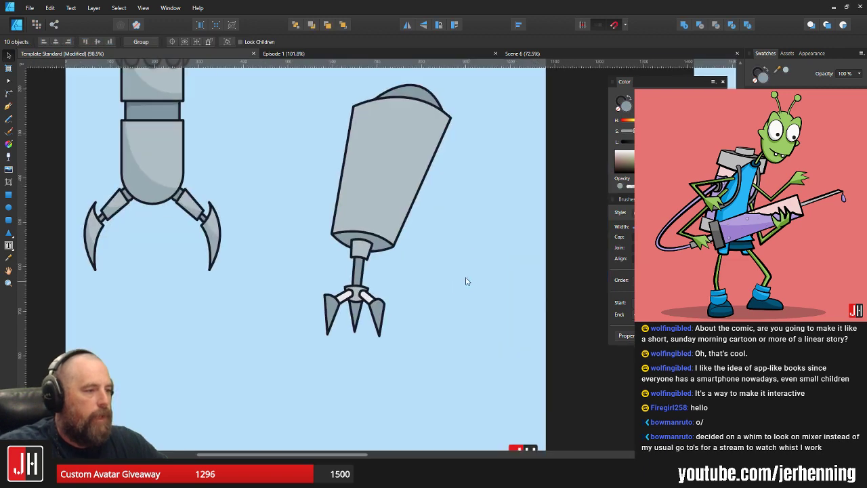
drag(449, 142, 475, 92)
drag(402, 183, 412, 240)
click(483, 263)
scroll(370, 237, up, 2)
scroll(376, 251, down, 3)
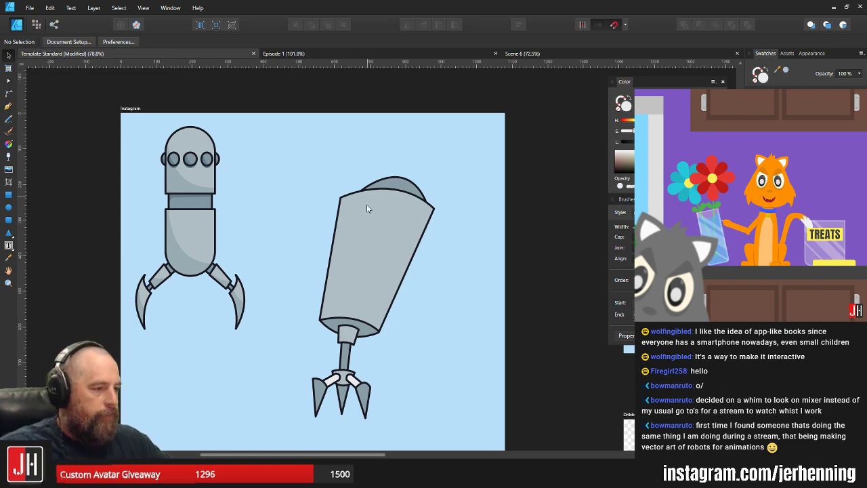
Rotate the rod, lower block, arms and claws together very slightly, and nudge them right beneath the stub
scroll(367, 209, up, 5)
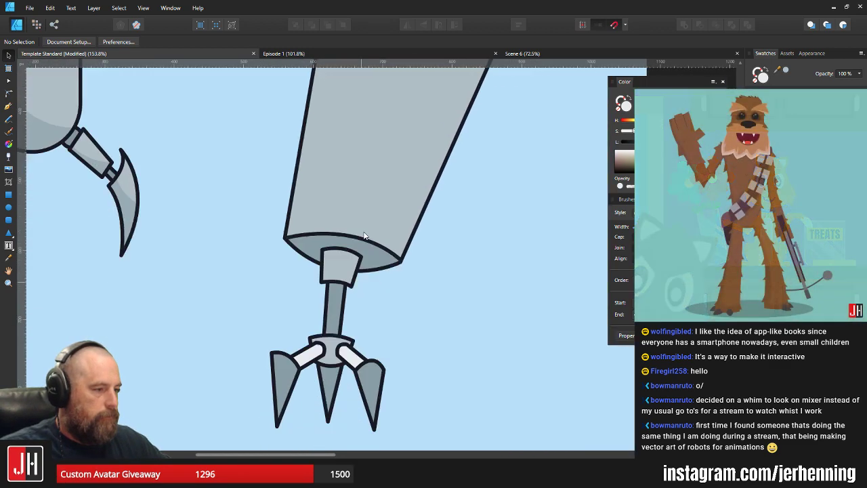
scroll(364, 236, down, 2)
drag(443, 387, 224, 263)
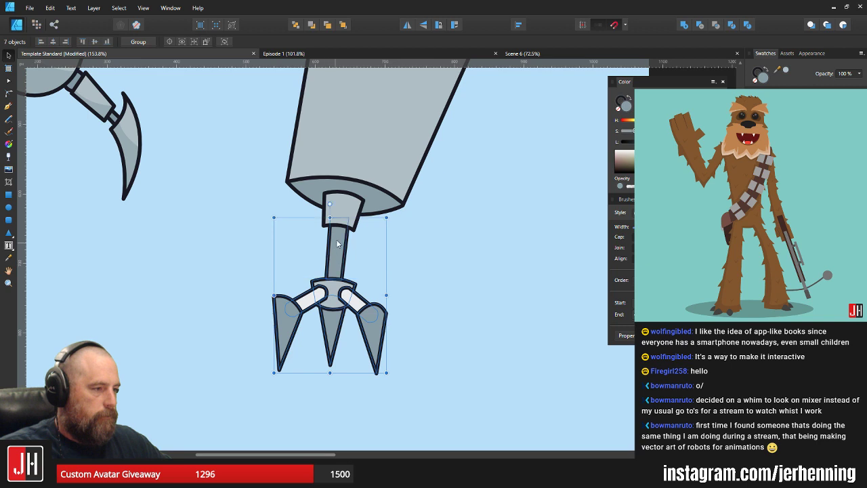
shift+click(344, 204)
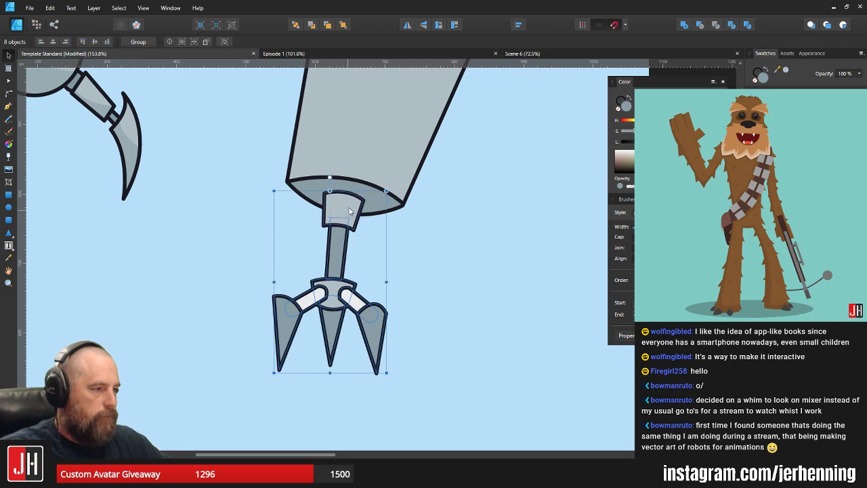
shift+click(349, 211)
drag(330, 204, 329, 205)
scroll(340, 271, up, 4)
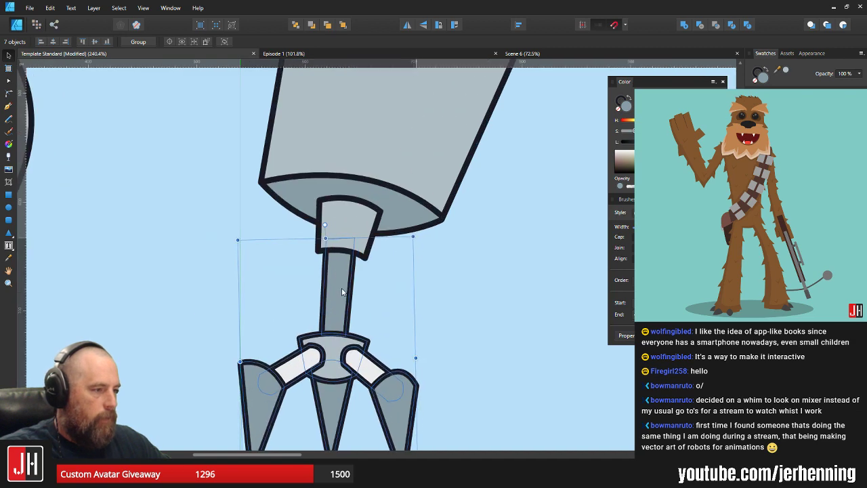
key(Right)
key(Right)
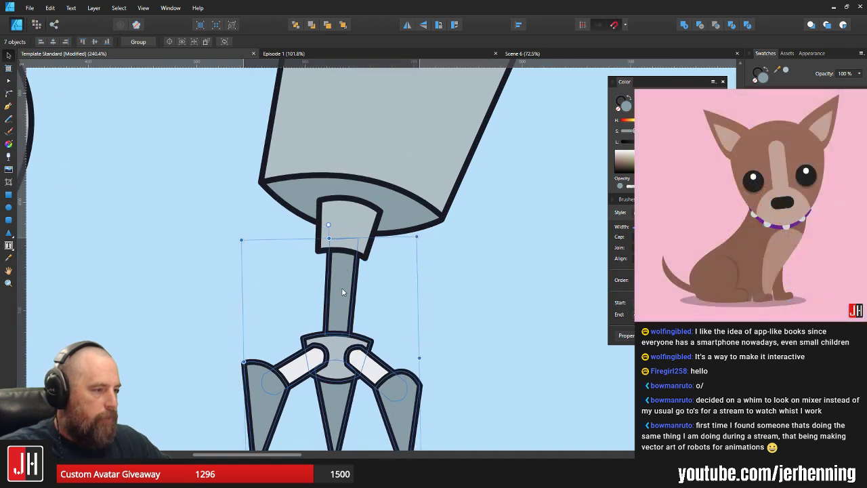
click(409, 272)
Fine-tune the two lower corner nodes of the stub above the rod
scroll(370, 262, up, 5)
double_click(358, 241)
drag(357, 247, 360, 241)
drag(212, 225, 219, 229)
key(v)
click(393, 251)
Scale all ten parts of the second robot up slightly together
scroll(396, 253, down, 10)
scroll(399, 259, down, 3)
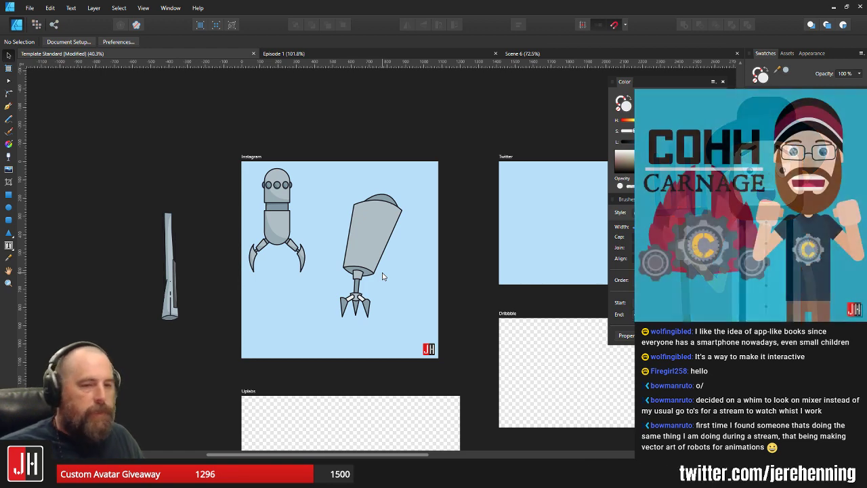
scroll(357, 220, up, 6)
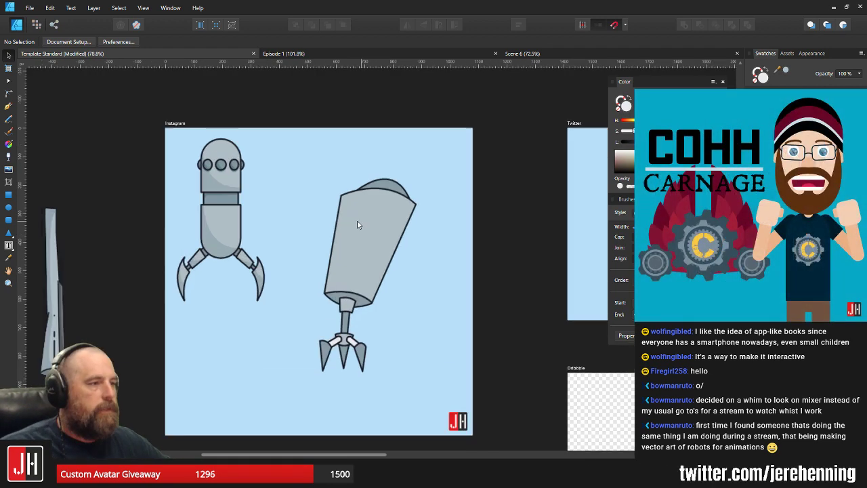
scroll(345, 193, down, 4)
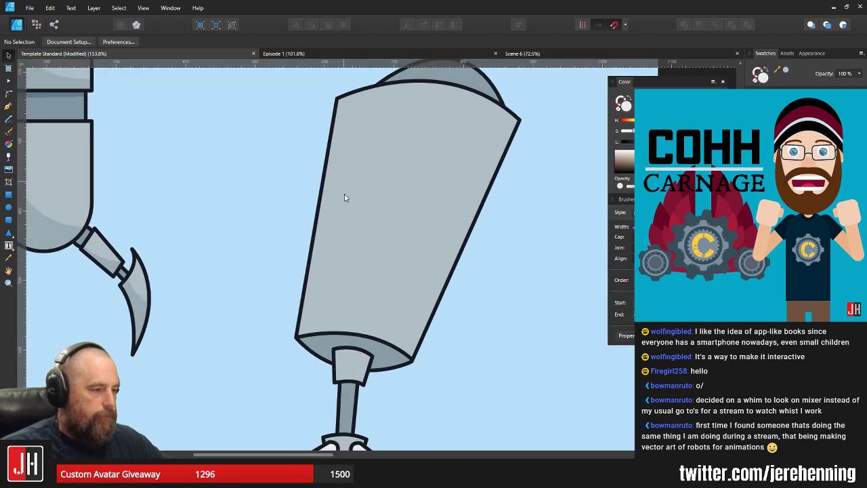
drag(253, 114, 459, 358)
drag(416, 137, 380, 196)
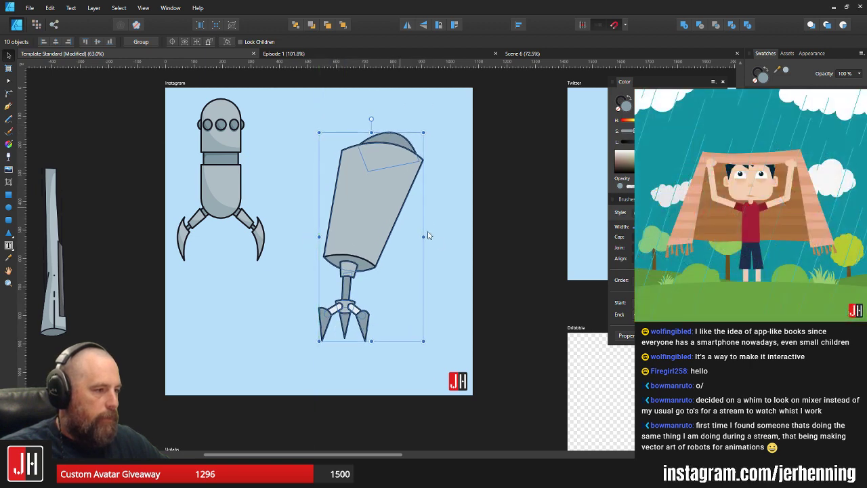
click(458, 248)
Try to draw a curved line across the middle of the tapered body with the Pen tool
scroll(374, 244, up, 4)
scroll(385, 211, up, 2)
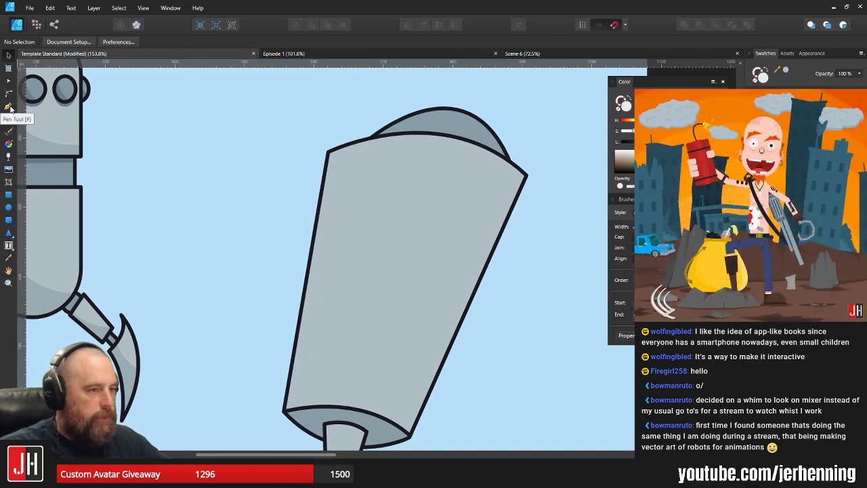
click(9, 106)
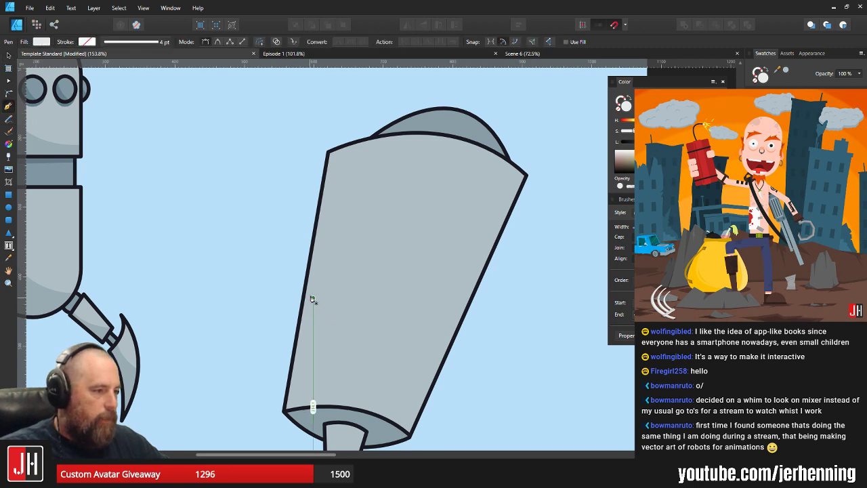
click(313, 289)
drag(366, 250, 378, 204)
key(ctrl+z)
key(ctrl+z)
click(320, 280)
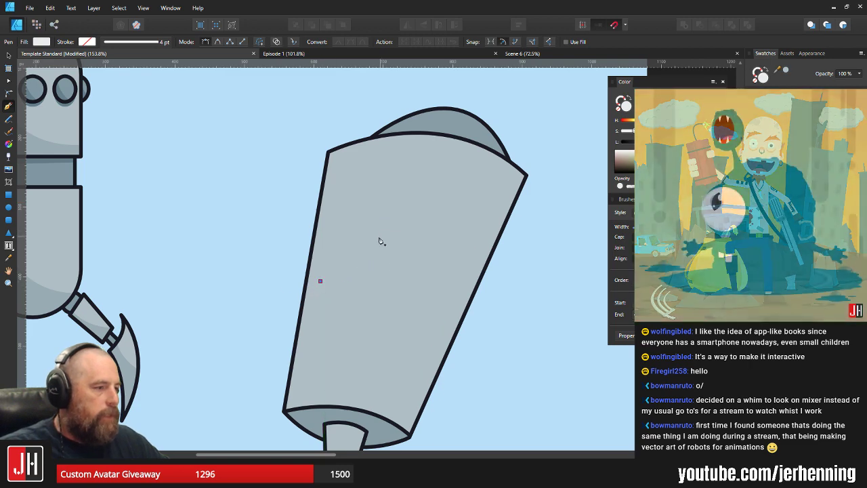
drag(366, 237, 374, 203)
key(ctrl+z)
key(ctrl+z)
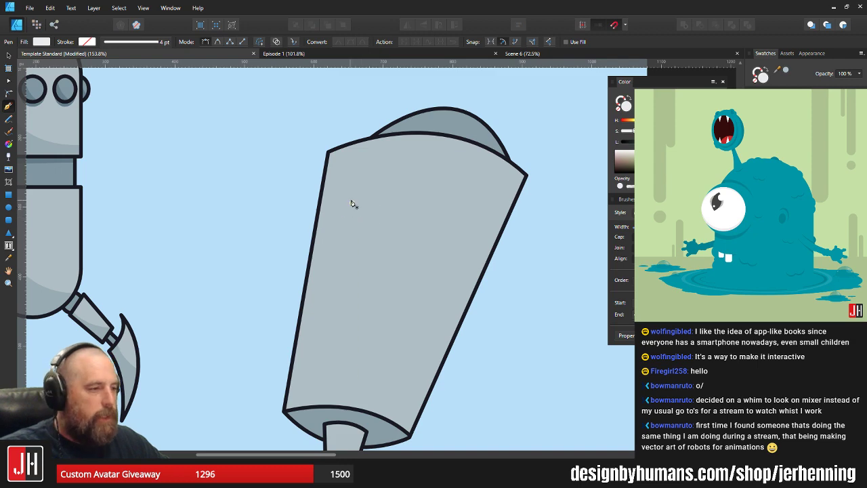
click(329, 278)
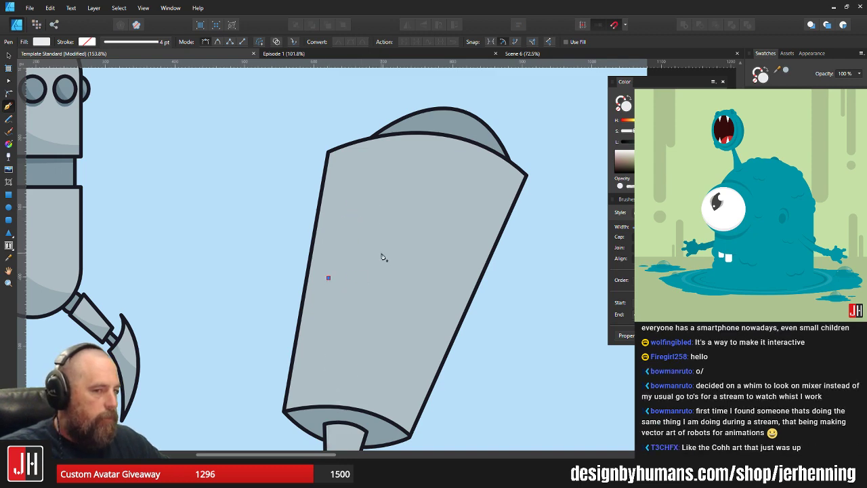
scroll(386, 235, down, 4)
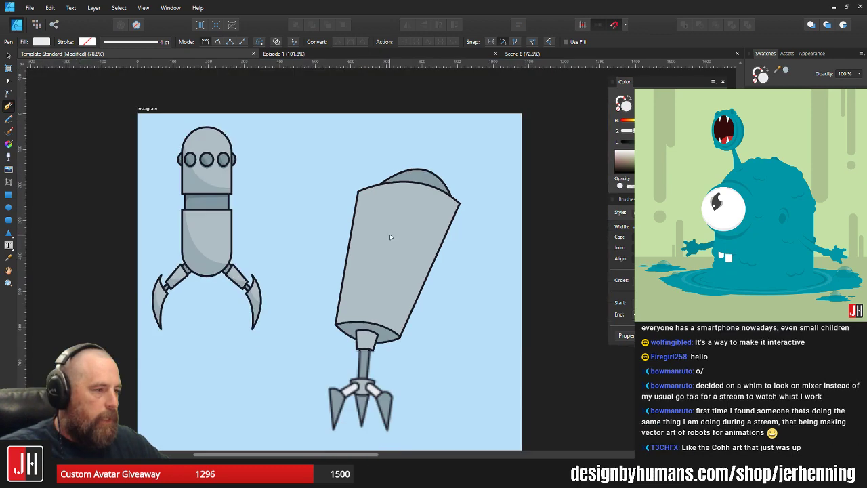
key(v)
Draw an arched Pen line from edge to edge across the middle of the tapered body and paste the copied outline style onto it
scroll(461, 246, down, 3)
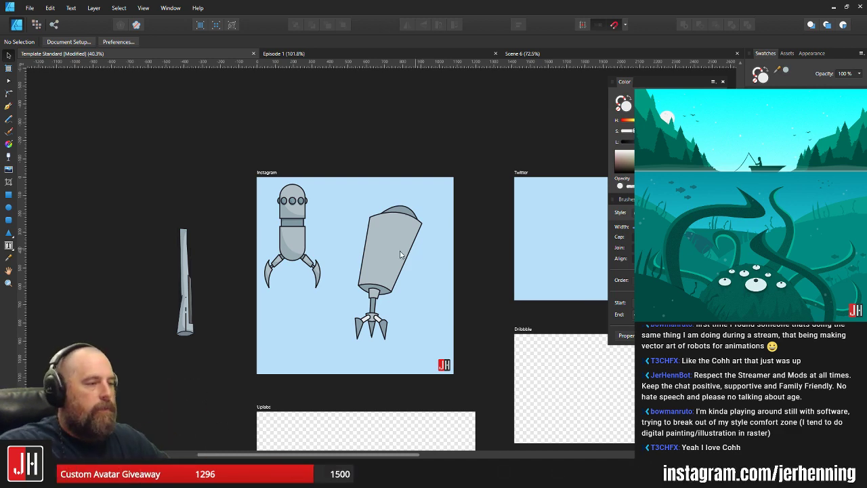
scroll(399, 254, up, 5)
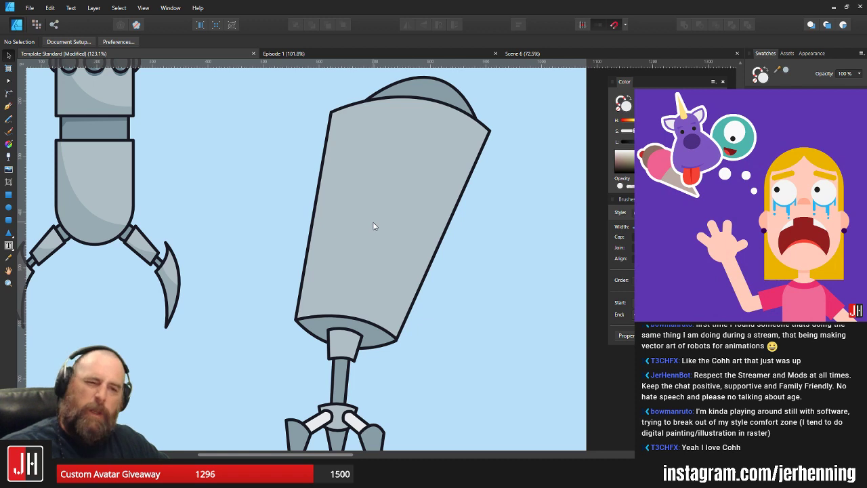
drag(386, 172, 407, 171)
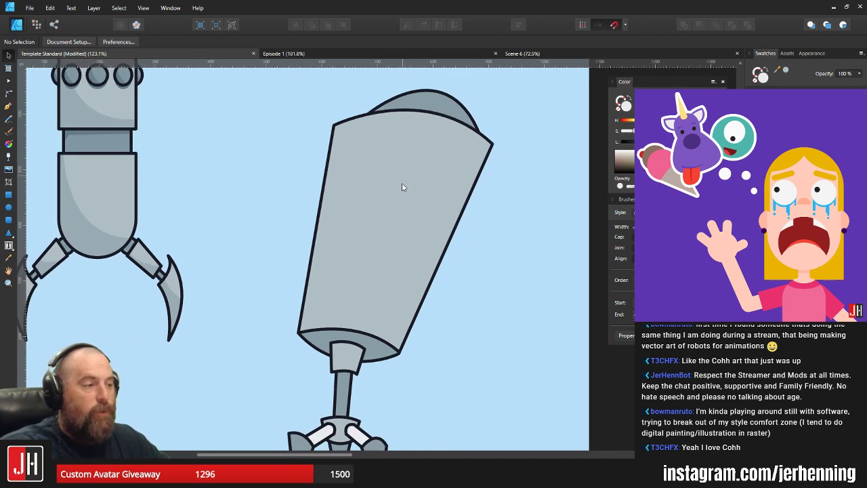
click(8, 105)
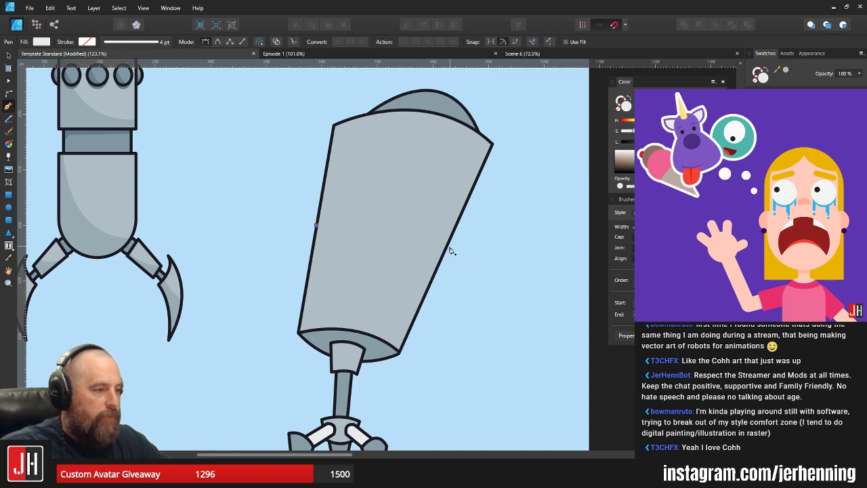
drag(445, 246, 507, 299)
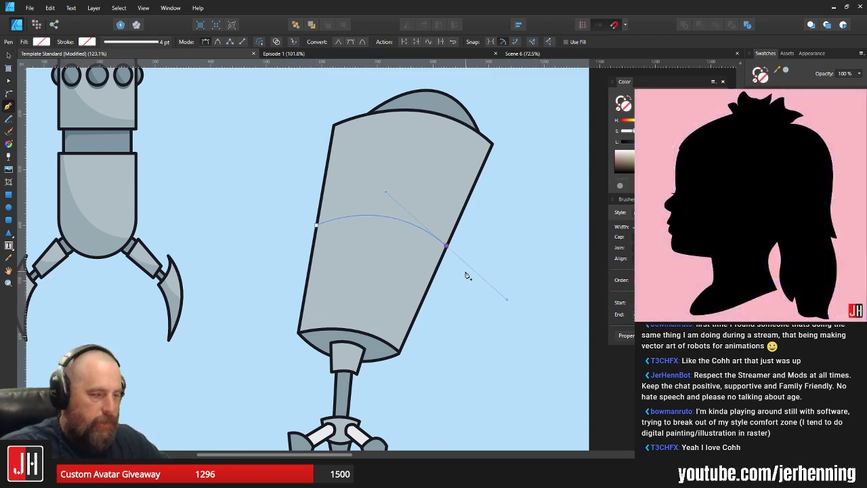
key(ctrl+shift+v)
Cut the arched line and paste it inside the tapered body so it is clipped to its outline
key(v)
key(ctrl+x)
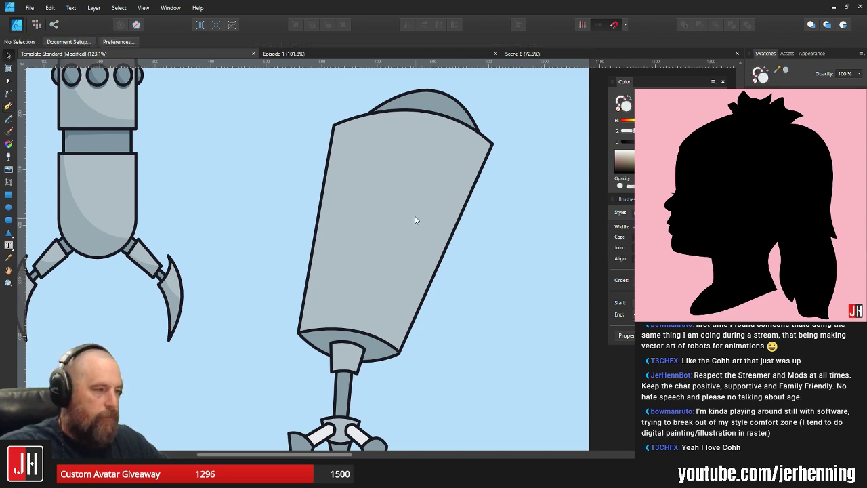
click(416, 217)
key(ctrl+alt+v)
click(474, 268)
Lower the right end node of the arched seam, raise its curve handle slightly, and save the document
scroll(466, 282, down, 6)
drag(468, 286, 421, 279)
scroll(407, 279, up, 3)
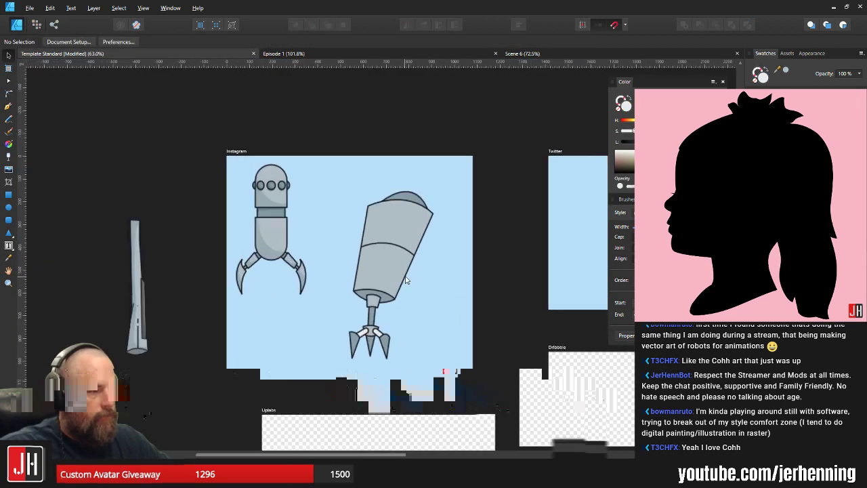
scroll(407, 279, up, 4)
click(449, 236)
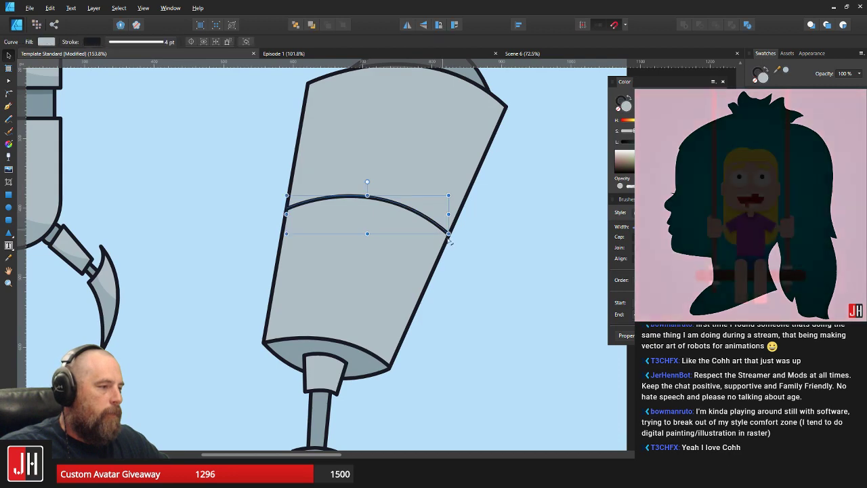
key(a)
click(446, 240)
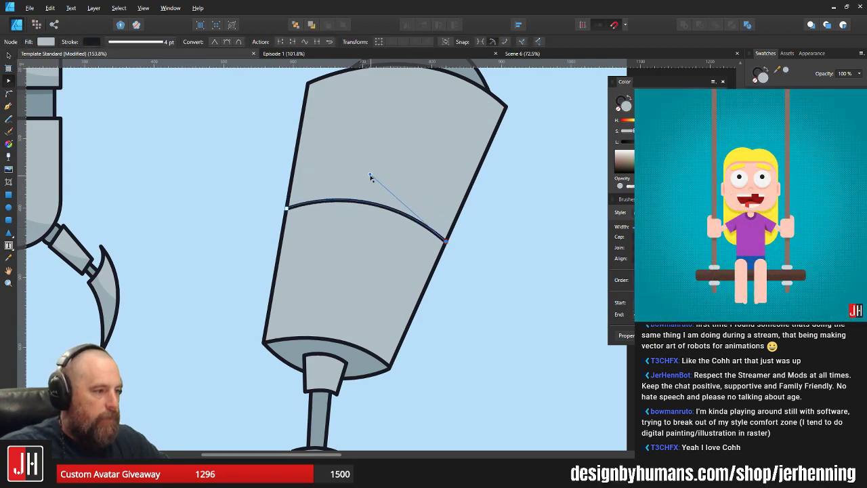
drag(370, 175, 369, 166)
key(v)
click(497, 203)
scroll(491, 251, down, 4)
key(ctrl+s)
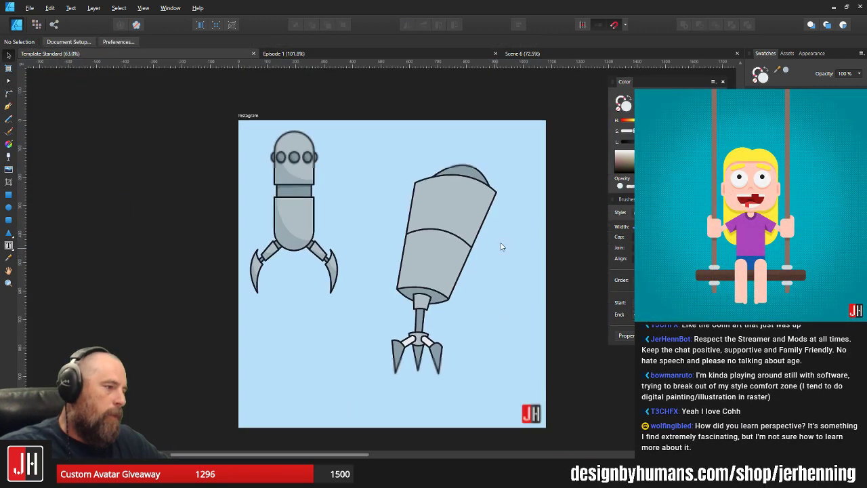
scroll(501, 246, up, 1)
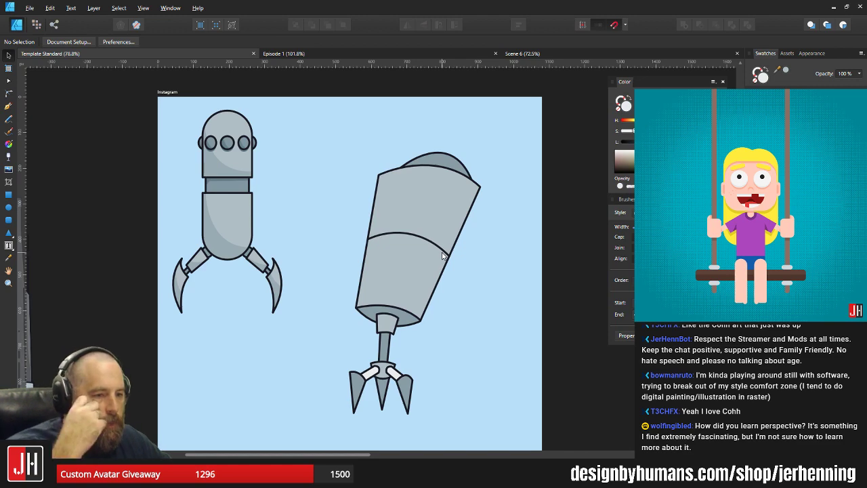
drag(395, 269, 400, 247)
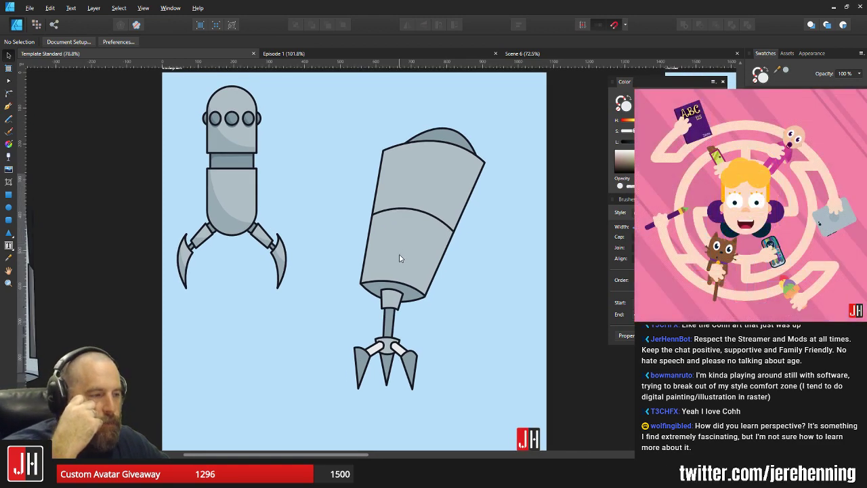
drag(400, 250, 408, 245)
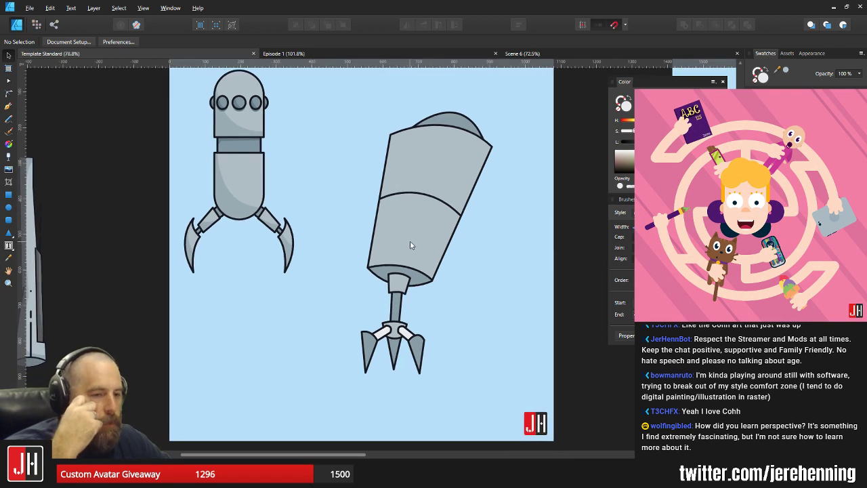
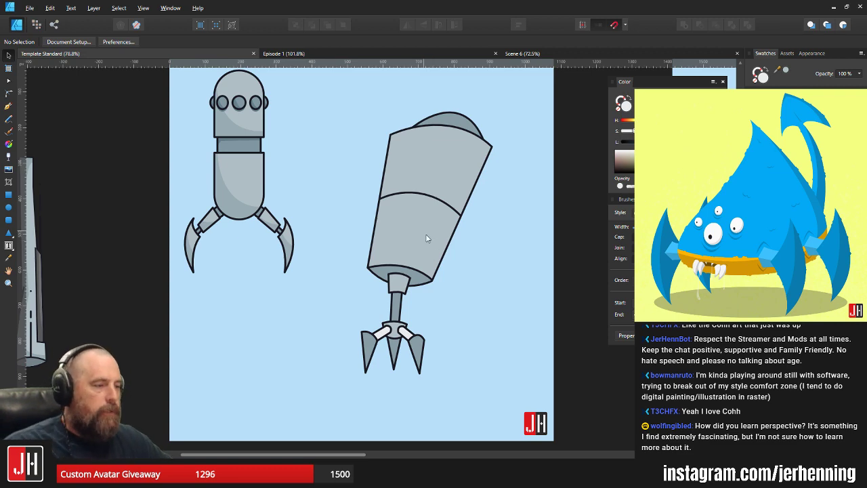
scroll(438, 269, up, 2)
scroll(441, 257, down, 3)
scroll(417, 219, up, 2)
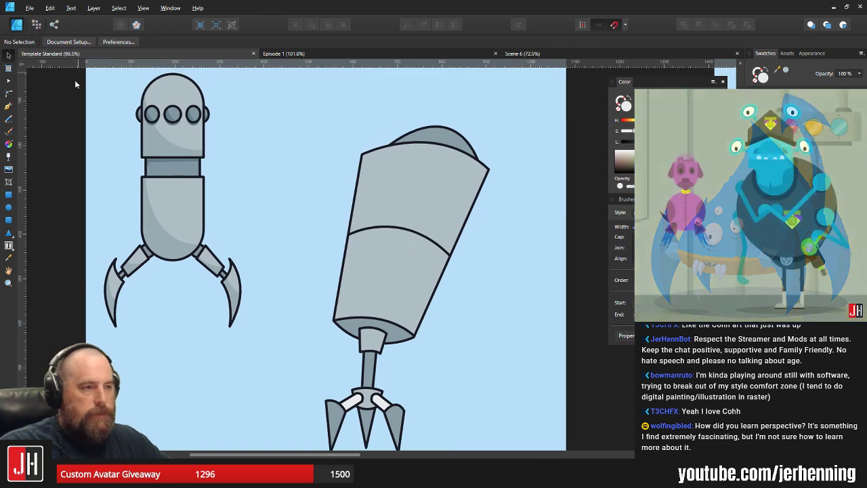
Try to draw a sweeping Pen curve from above the tapered body's upper-left corner down towards its lower right edge
click(9, 106)
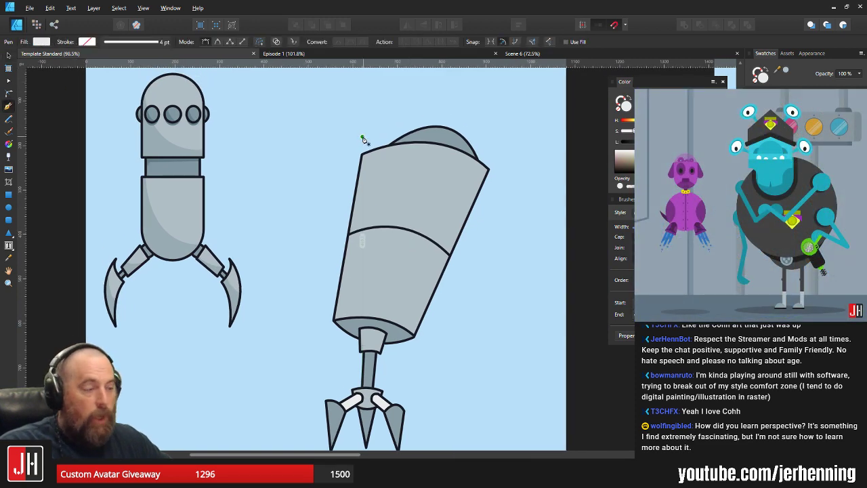
click(362, 136)
drag(451, 311, 535, 296)
key(ctrl+z)
key(ctrl+z)
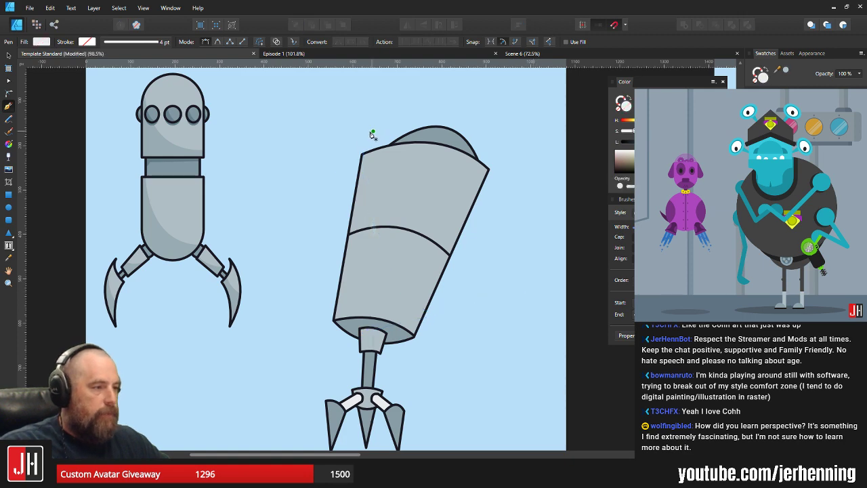
click(368, 131)
drag(442, 296, 532, 285)
key(ctrl+z)
key(ctrl+z)
Draw a closed Pen shape covering the tapered body's left and lower side, with a curved edge sweeping from the upper-left corner to the lower right
click(369, 133)
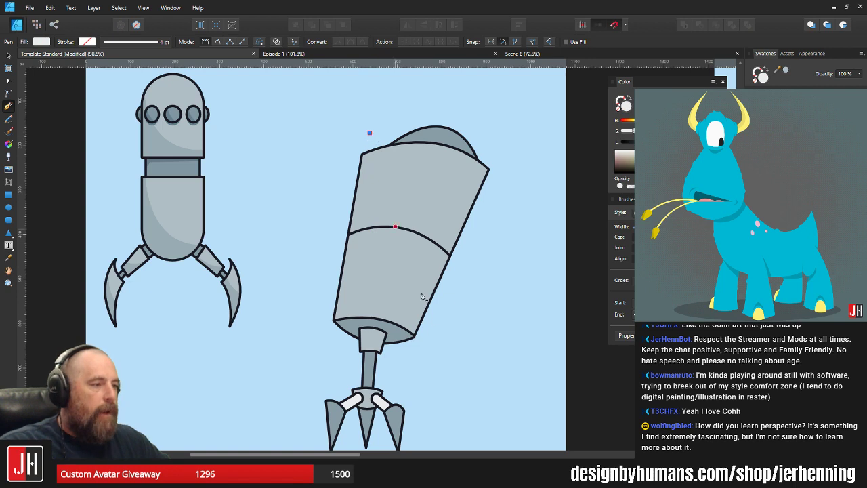
drag(437, 317, 527, 323)
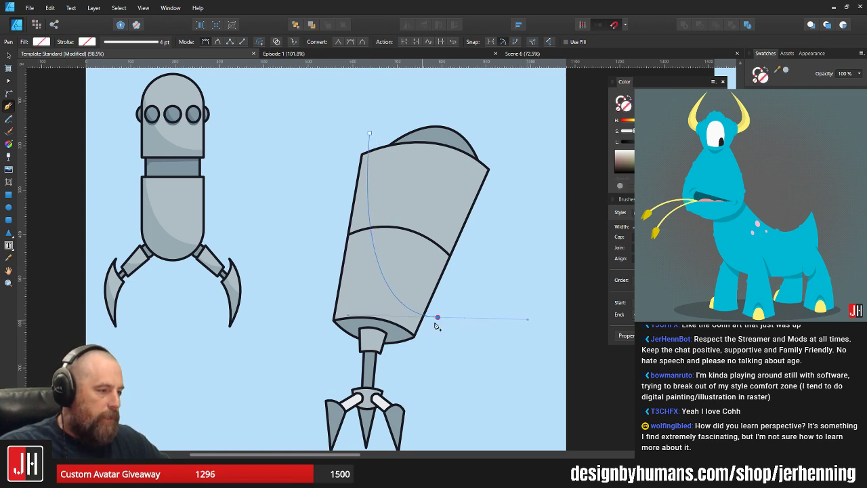
drag(438, 316, 416, 362)
click(278, 359)
click(326, 218)
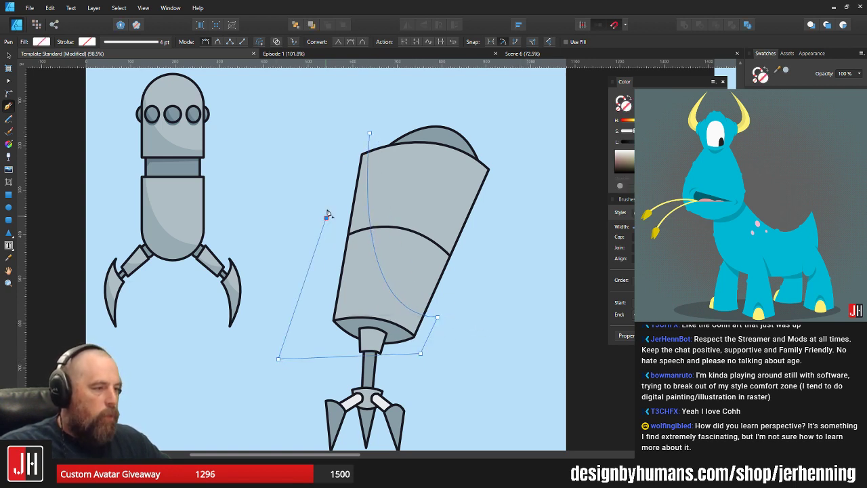
click(339, 134)
click(369, 133)
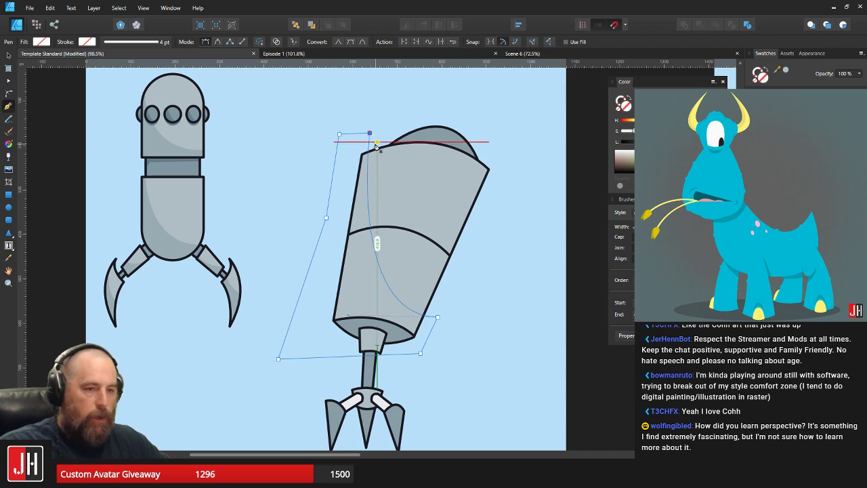
Fill the new shape with the darker grey sampled from the artwork and place it clipped inside the tapered body, beneath the seam line
key(i)
click(440, 177)
key(v)
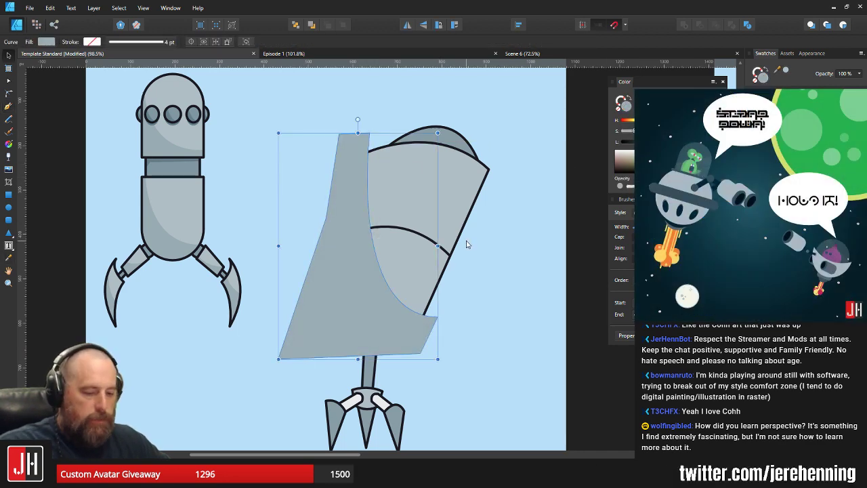
key(ctrl+shift+bracketleft)
key(ctrl+bracketright)
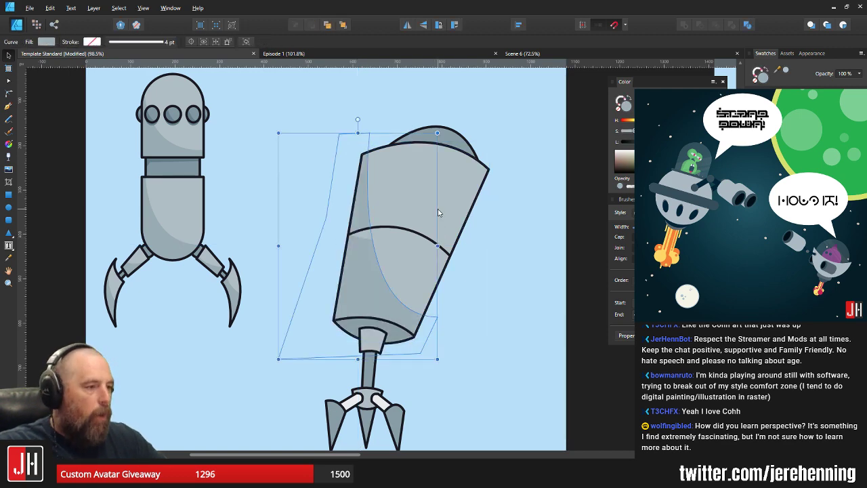
click(489, 290)
scroll(366, 233, up, 3)
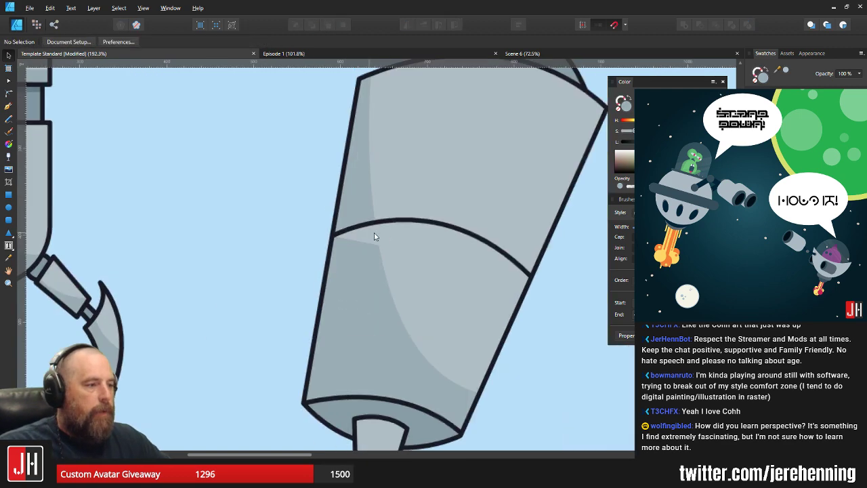
click(386, 237)
key(ctrl+d)
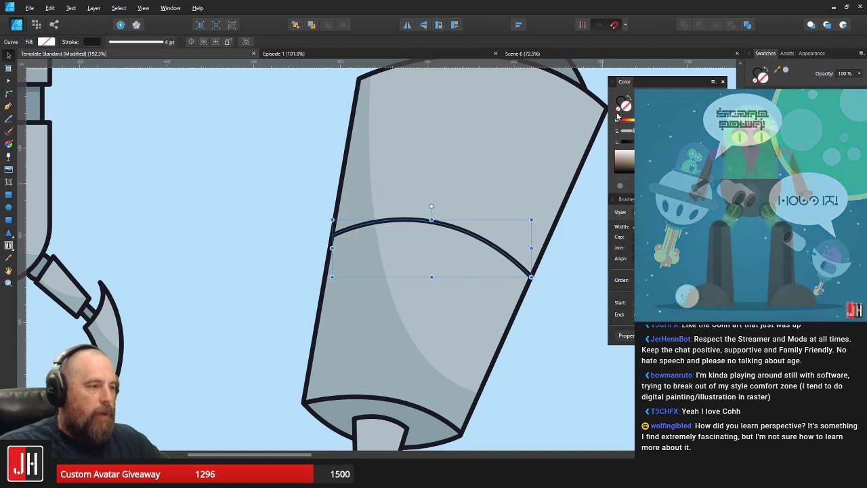
Darken the grey-blue fill of the tapered body's underside
scroll(559, 254, down, 5)
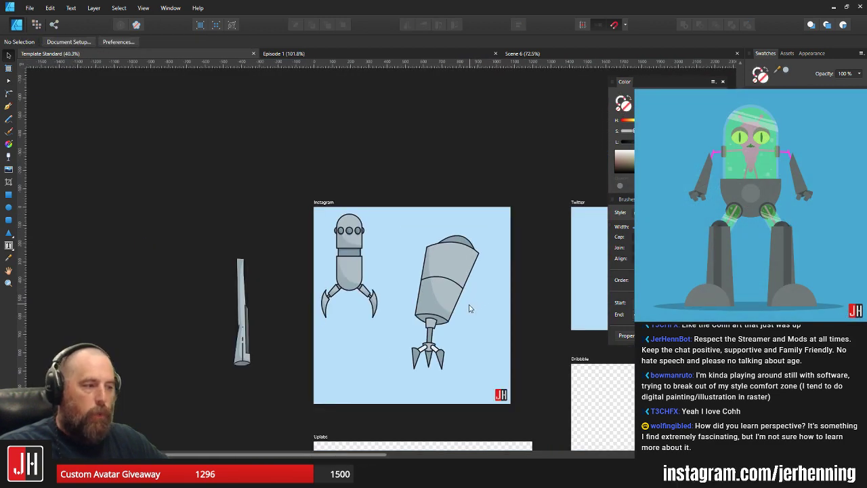
scroll(468, 305, up, 2)
scroll(447, 305, up, 3)
click(398, 313)
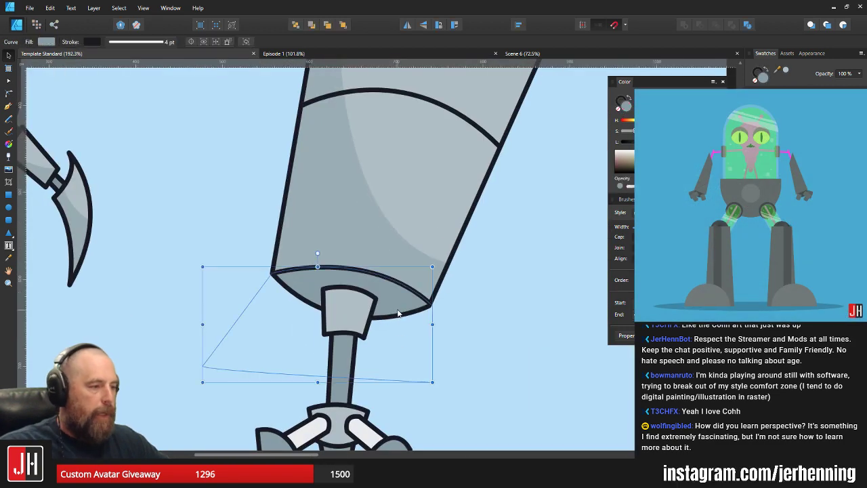
drag(669, 142, 665, 141)
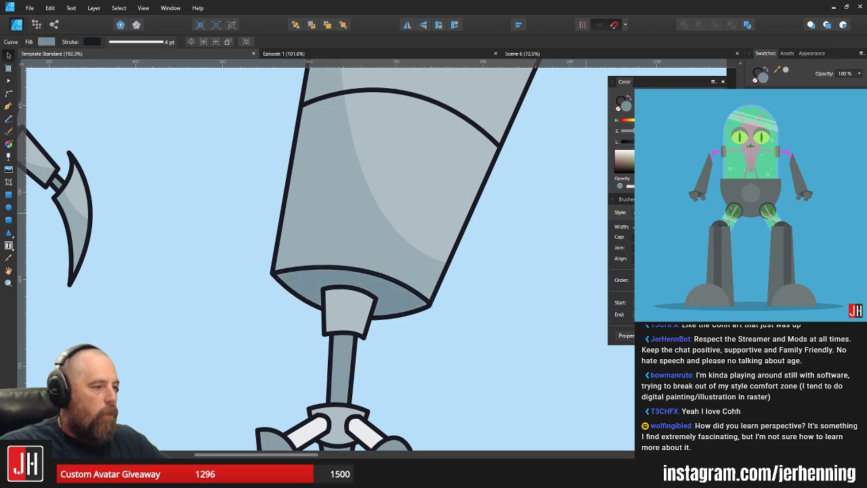
scroll(532, 218, down, 4)
click(531, 220)
scroll(541, 219, down, 2)
drag(538, 218, 385, 281)
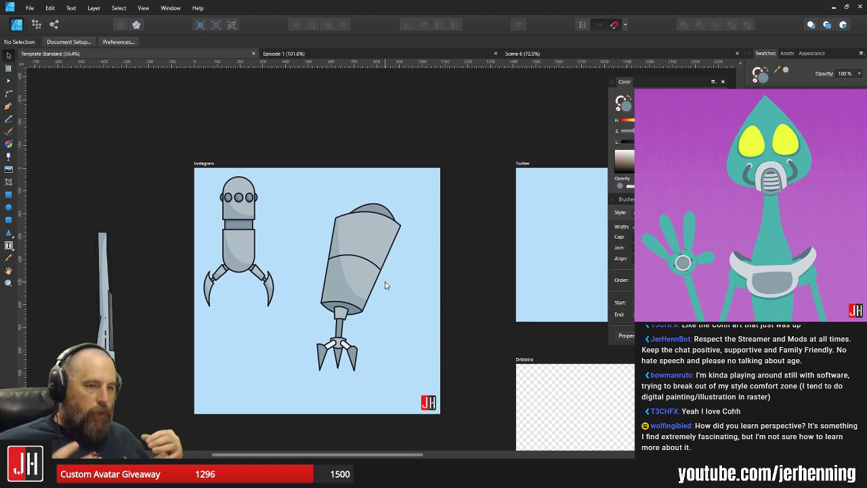
View the Scene 6 artwork, open the Scene 4 document to look at it, and return to the Template Standard document
click(543, 54)
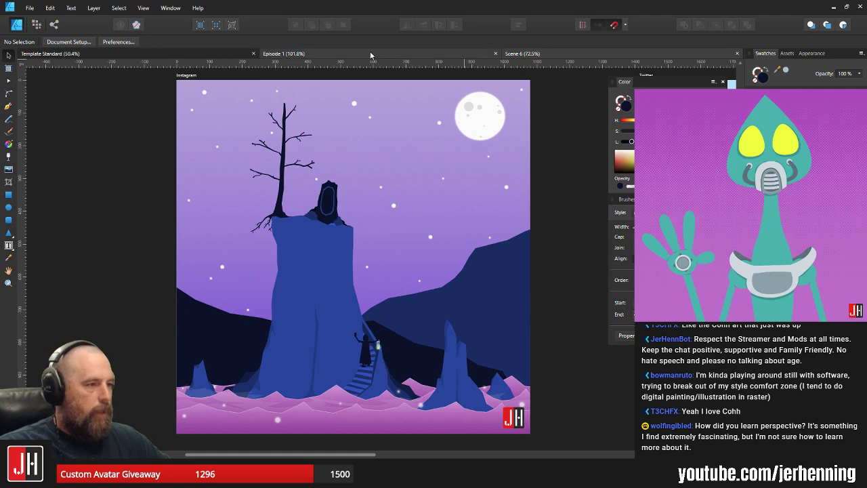
click(30, 8)
click(35, 50)
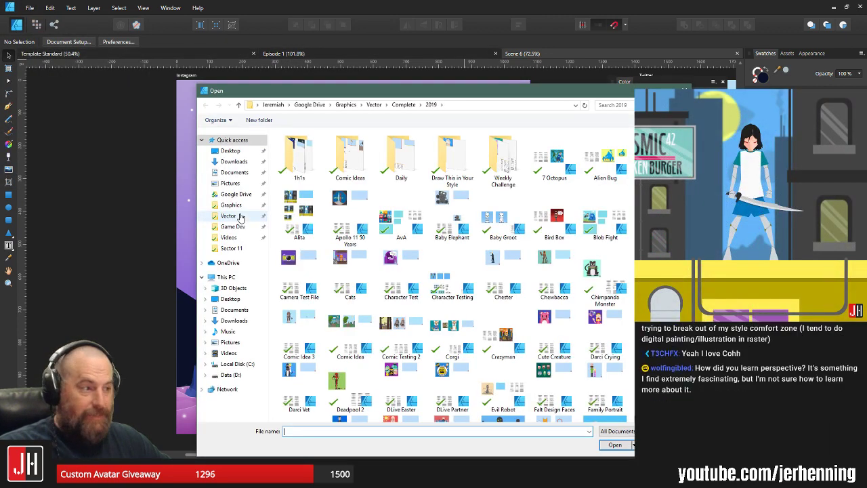
double_click(448, 271)
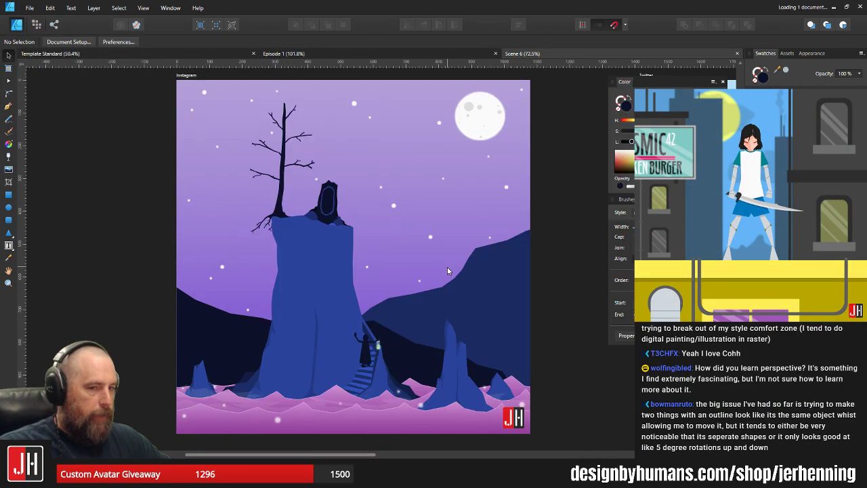
scroll(281, 130, up, 2)
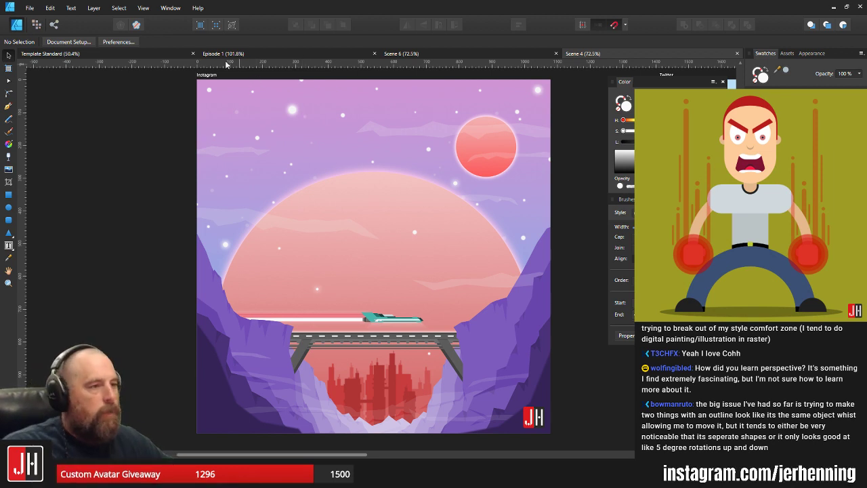
click(161, 53)
scroll(439, 294, up, 3)
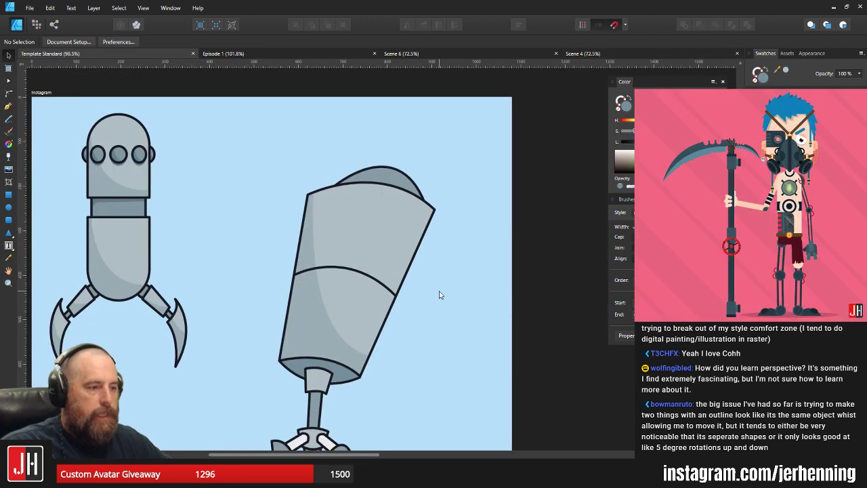
scroll(439, 294, up, 2)
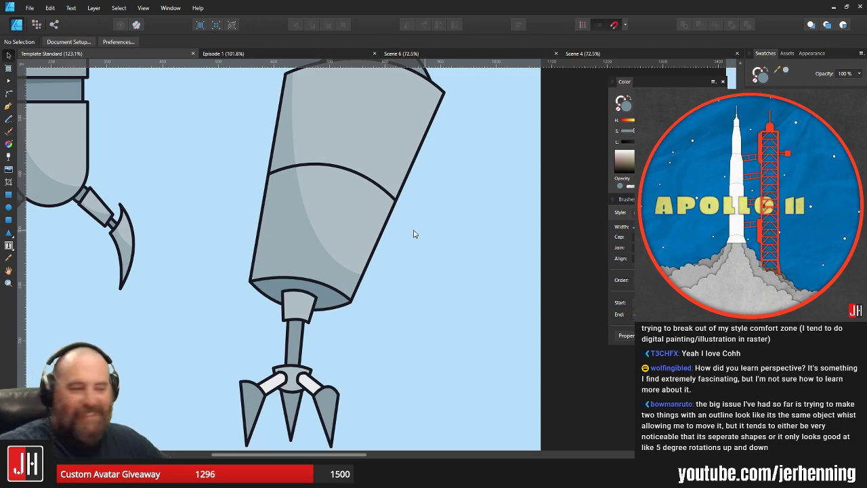
drag(405, 215, 386, 227)
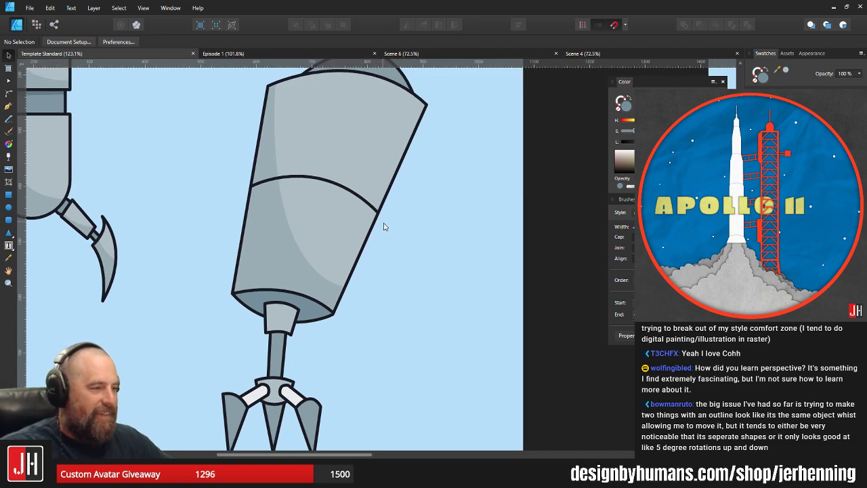
scroll(386, 227, down, 3)
Draw a closed Pen shading shape over the left and lower part of the collar beneath the tapered body, with a curved upper-right edge
scroll(342, 215, up, 2)
drag(341, 307, 351, 264)
scroll(351, 265, up, 3)
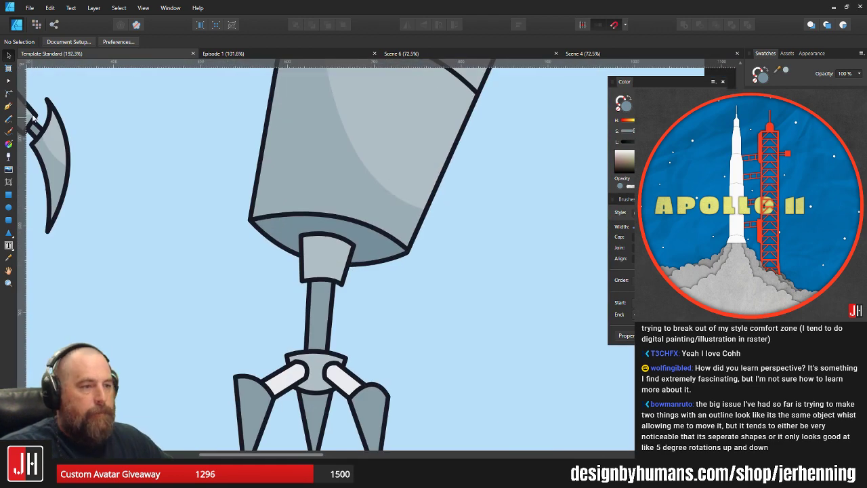
key(p)
scroll(316, 248, up, 2)
click(308, 217)
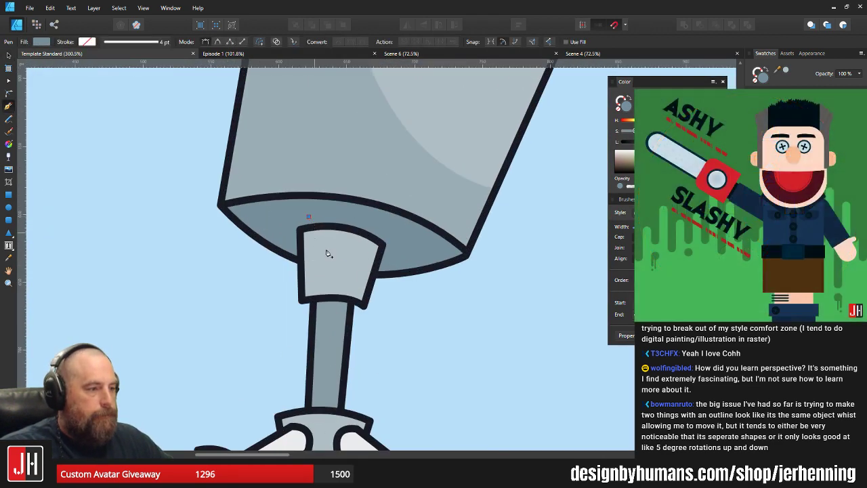
drag(391, 269, 458, 273)
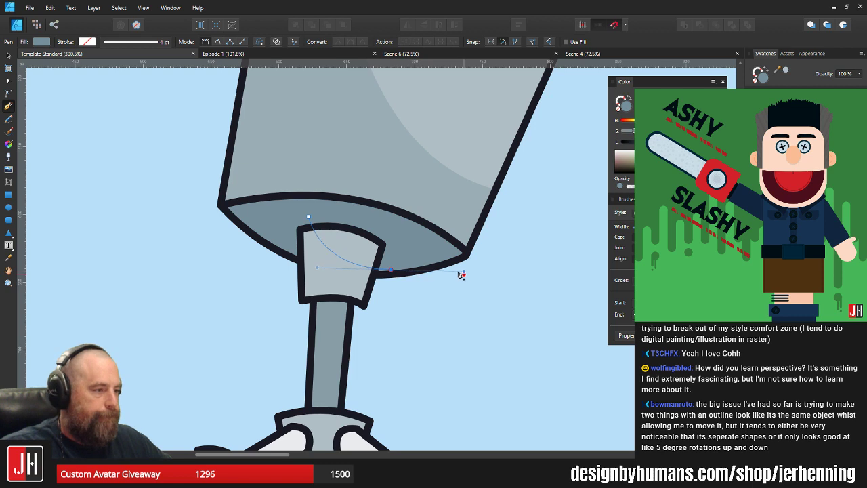
drag(391, 269, 391, 346)
click(253, 336)
click(276, 234)
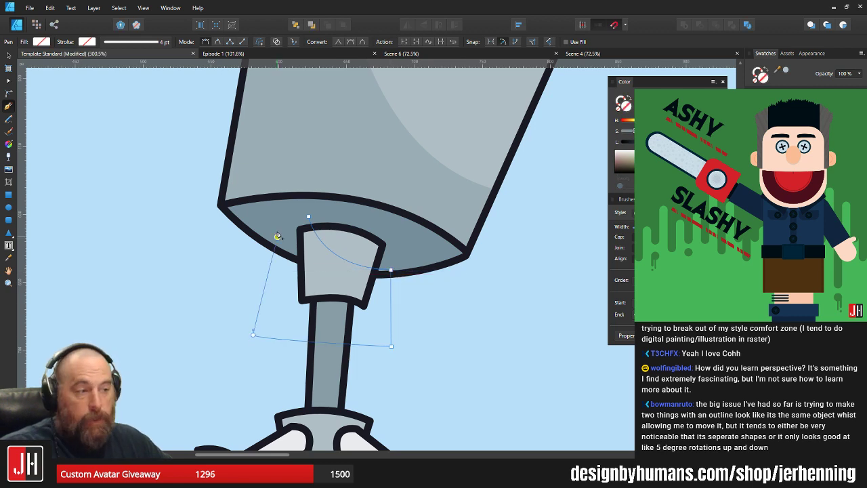
click(309, 217)
Fill the collar's shading shape with the darker grey sampled from the tapered body, and cut and paste it inside the collar
scroll(315, 219, down, 2)
key(i)
click(334, 145)
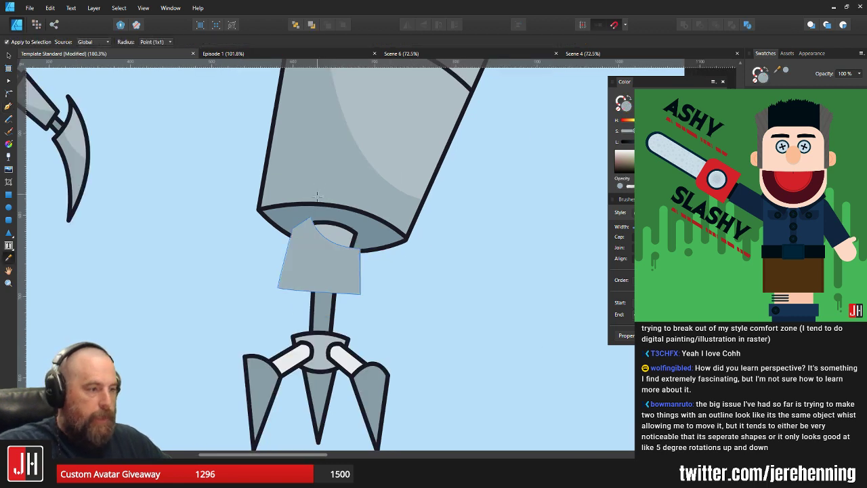
scroll(316, 195, up, 3)
key(ctrl+x)
key(v)
click(332, 260)
key(ctrl+alt+v)
key(ctrl+d)
scroll(452, 339, down, 5)
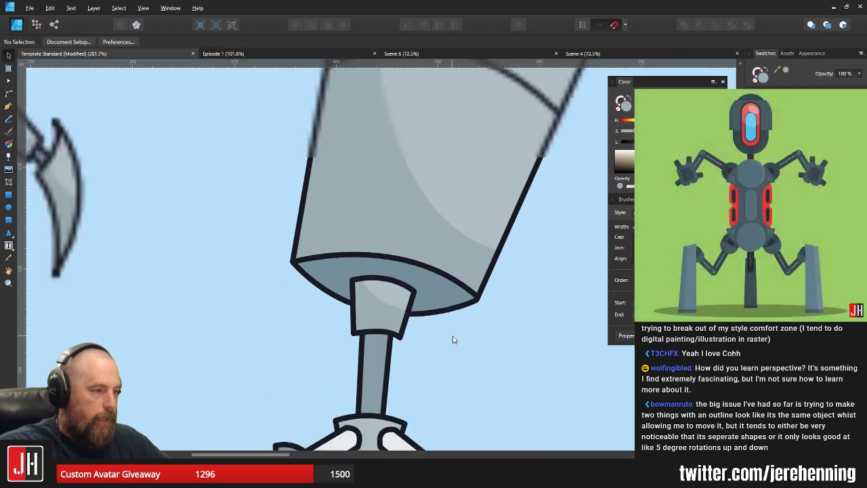
scroll(382, 329, up, 3)
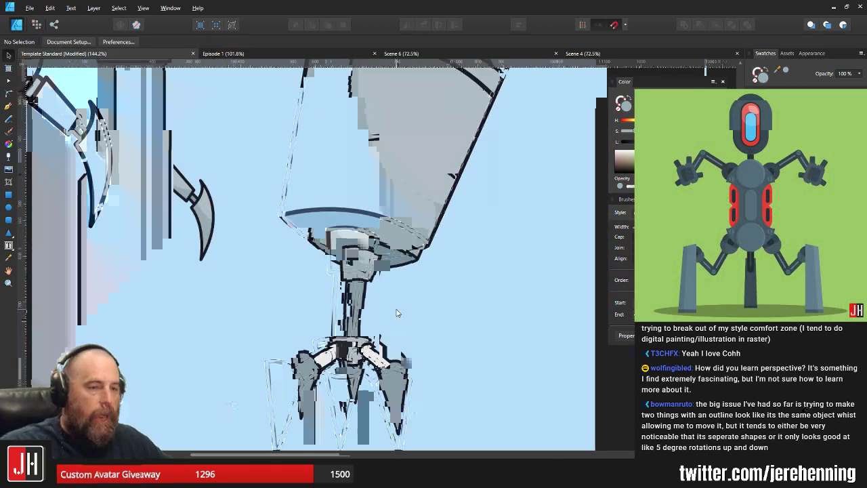
scroll(402, 305, up, 1)
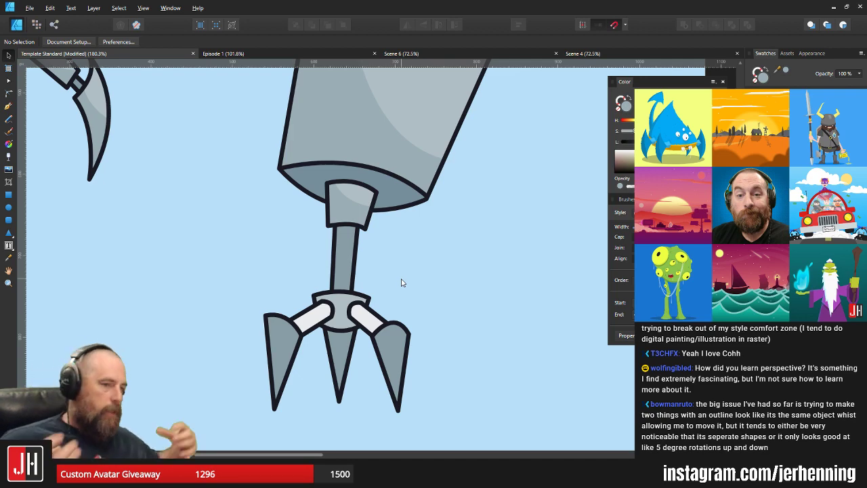
scroll(400, 281, down, 3)
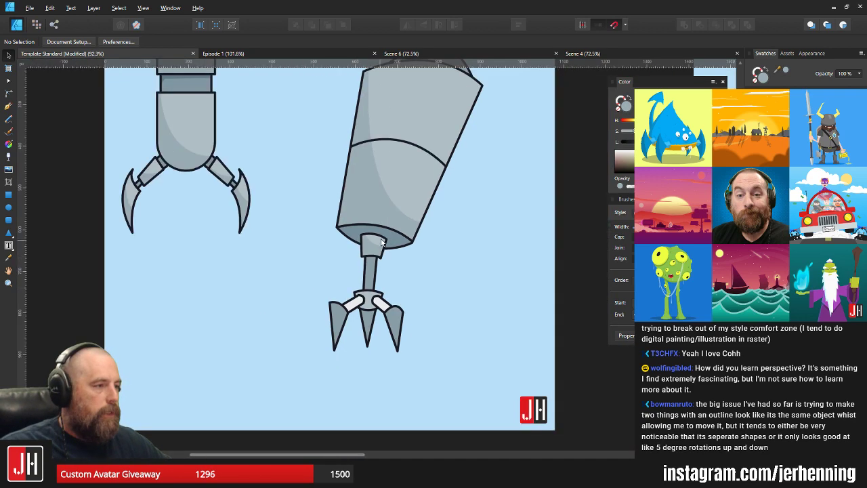
scroll(382, 242, up, 2)
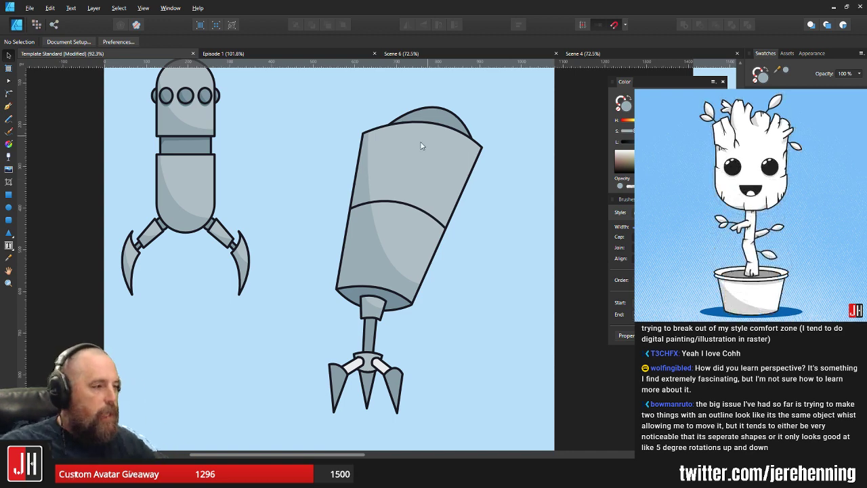
Move the arched seam's right end node slightly lower on the tapered body's right edge
scroll(383, 203, up, 4)
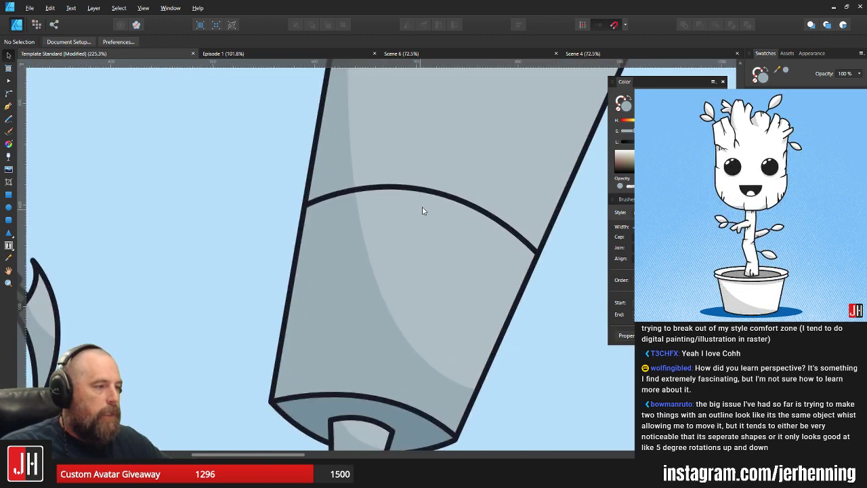
click(428, 197)
key(a)
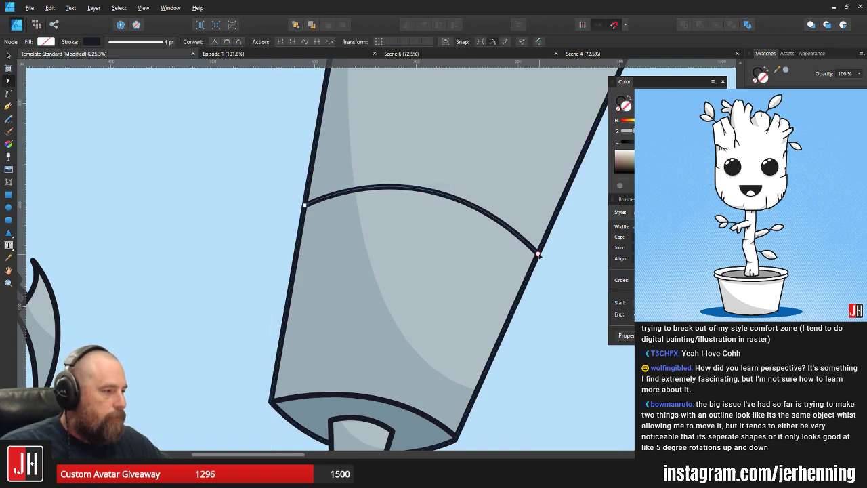
drag(538, 254, 514, 266)
key(v)
click(556, 262)
scroll(566, 261, down, 4)
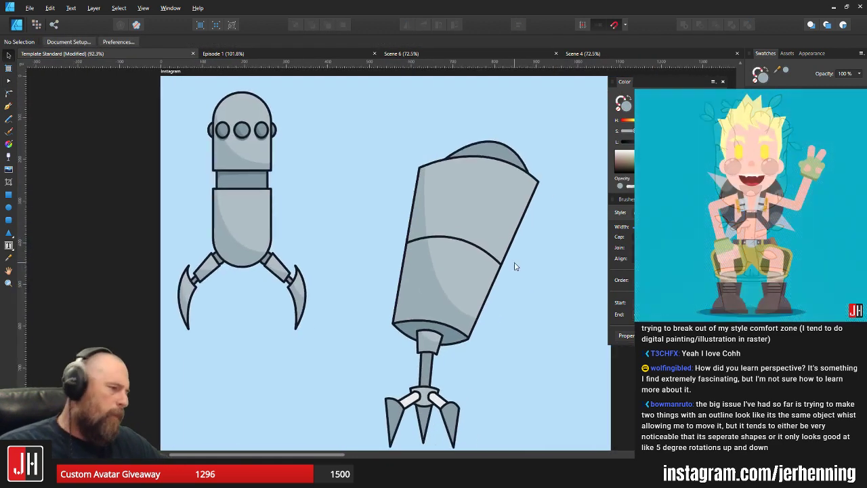
scroll(515, 266, down, 3)
scroll(479, 262, up, 5)
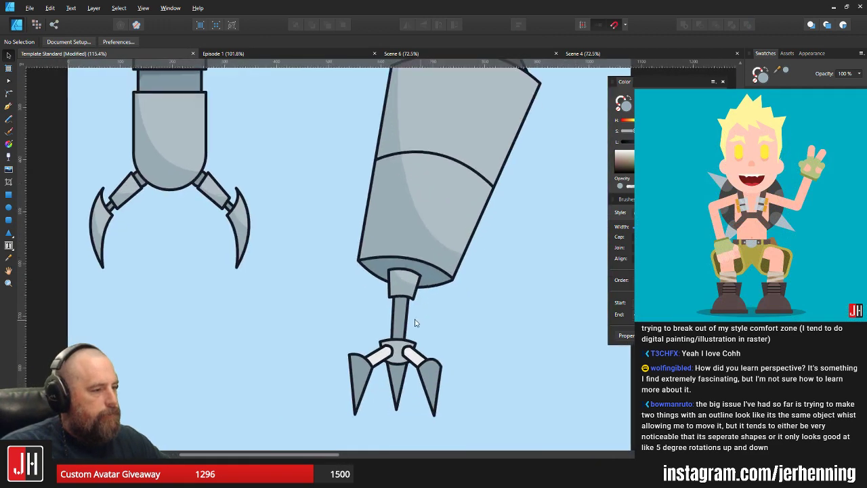
scroll(415, 323, up, 5)
click(411, 276)
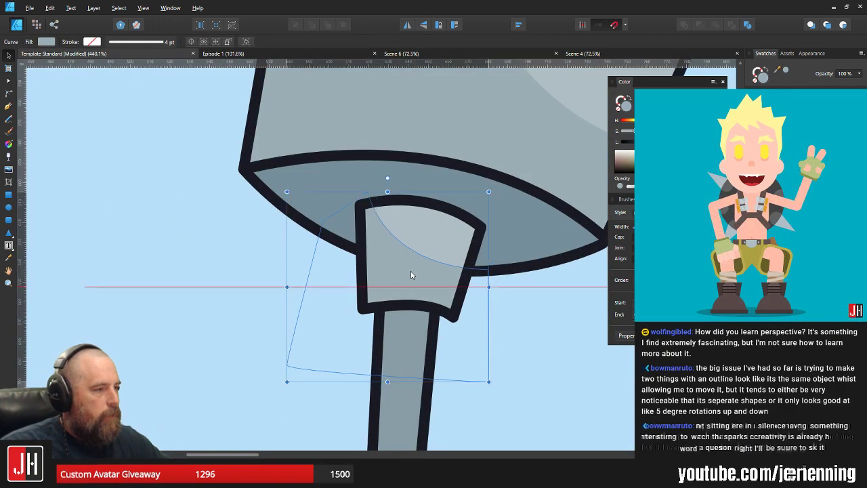
key(Escape)
scroll(415, 271, down, 3)
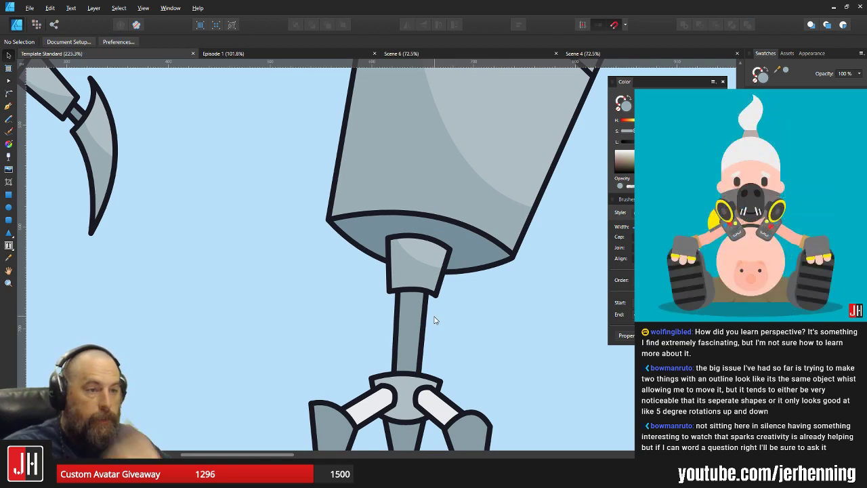
Draw a closed Pen shading shape over the left and lower part of the rod above the claw, with a curved upper-right edge
scroll(457, 314, down, 3)
scroll(406, 325, up, 4)
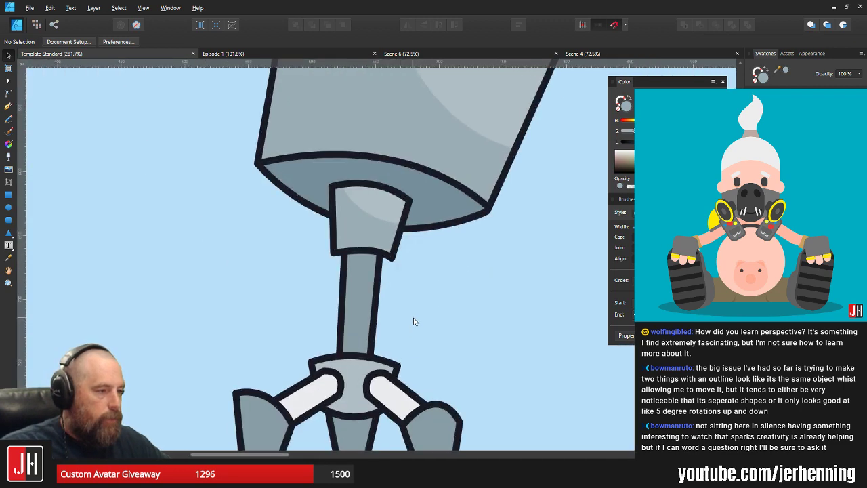
drag(415, 321, 435, 296)
click(9, 107)
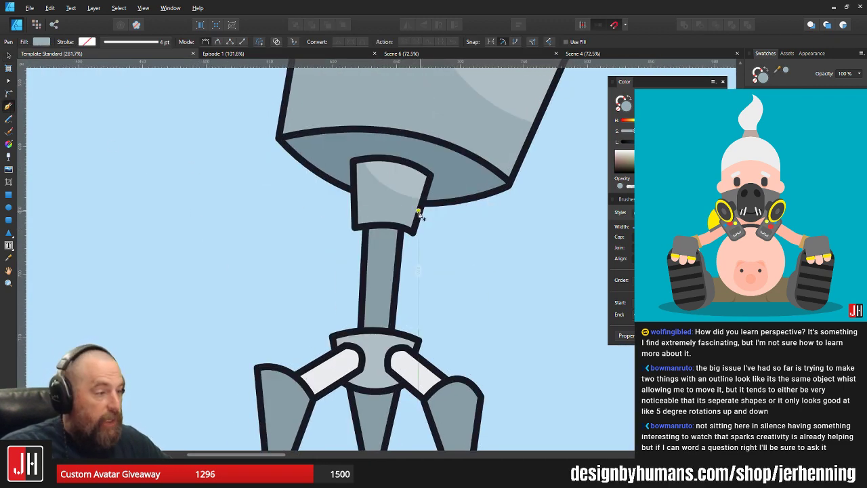
click(363, 202)
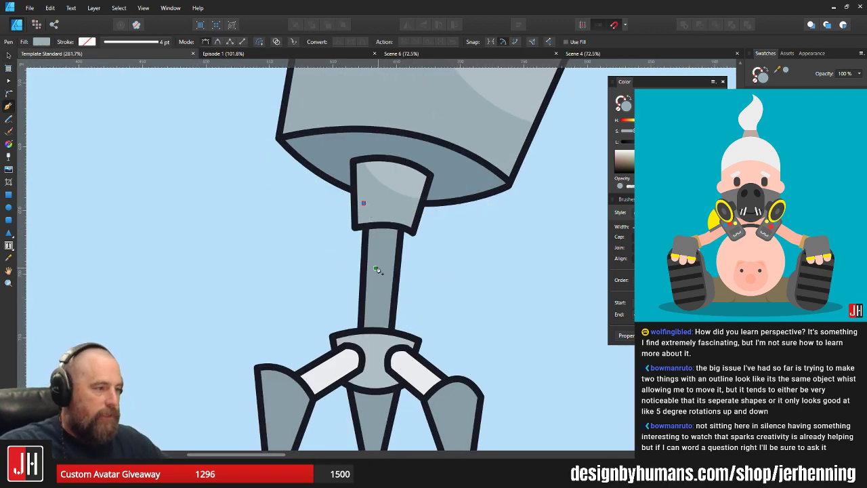
key(ctrl+z)
click(348, 204)
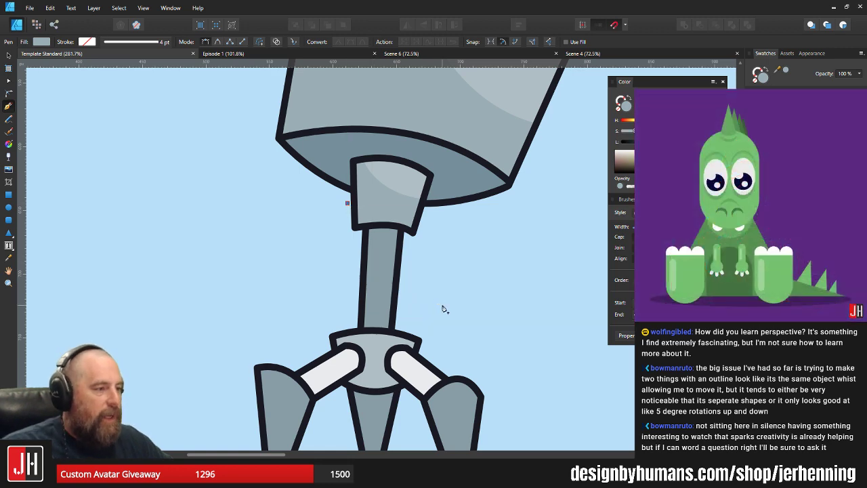
drag(453, 306, 540, 296)
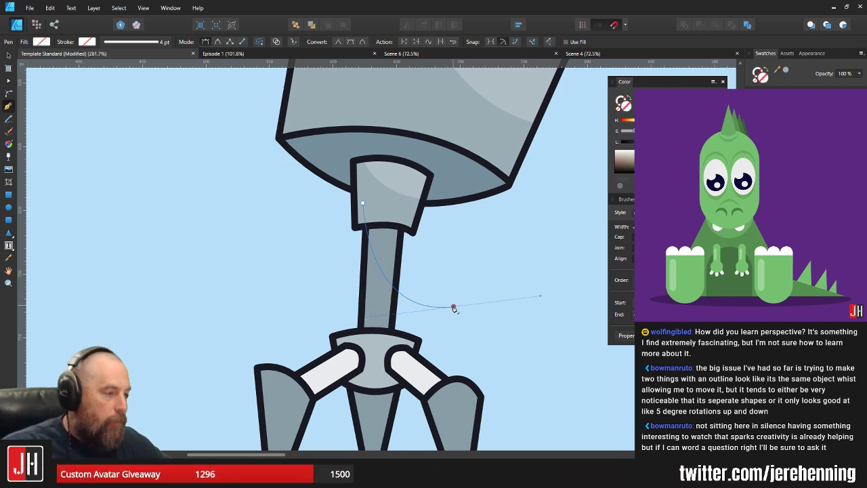
click(411, 370)
click(279, 339)
click(313, 214)
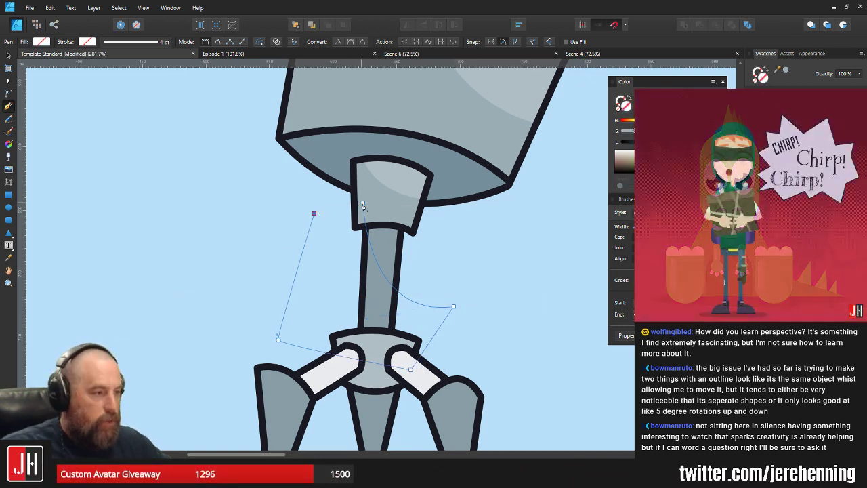
click(362, 203)
Fill the rod's shading shape with a darkened version of its sampled grey, cut and paste it inside the rod, and save the document
key(i)
click(386, 238)
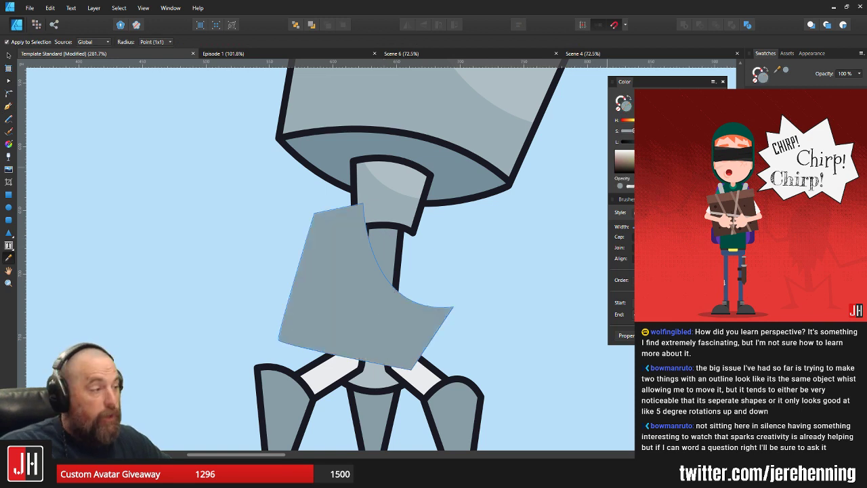
drag(667, 141, 664, 141)
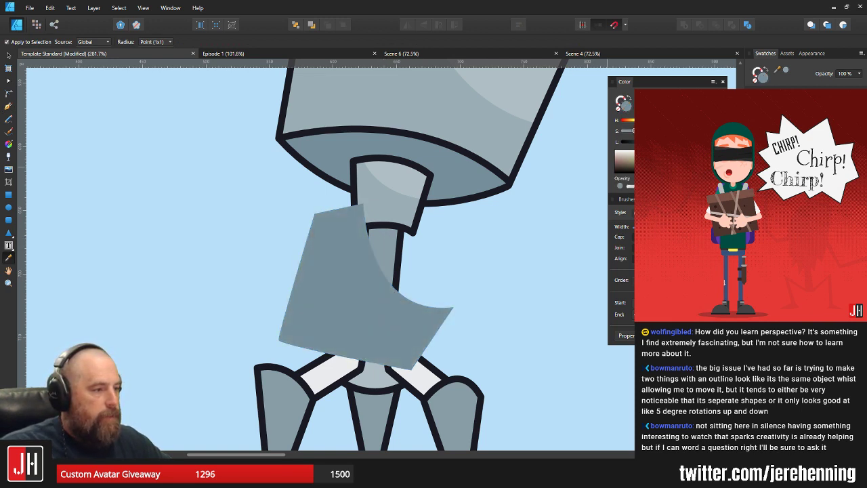
key(v)
key(ctrl+x)
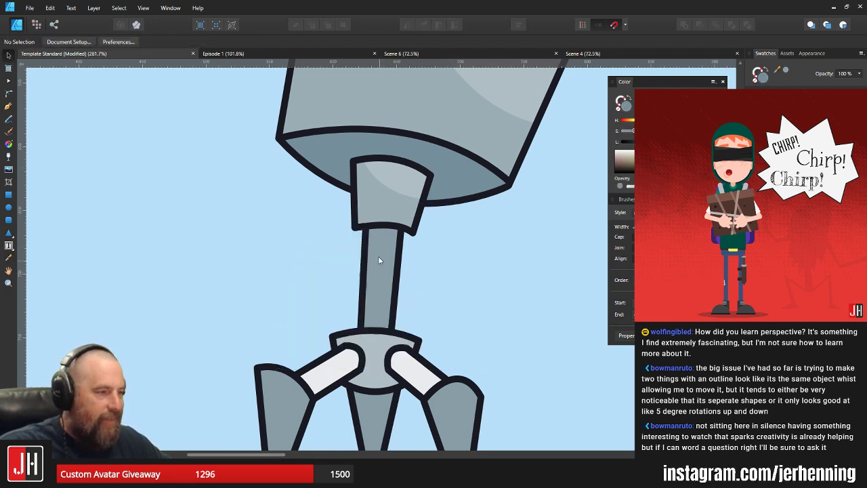
click(380, 259)
key(ctrl+alt+v)
click(447, 269)
scroll(447, 270, down, 5)
drag(447, 270, 390, 285)
key(ctrl+s)
scroll(412, 282, down, 3)
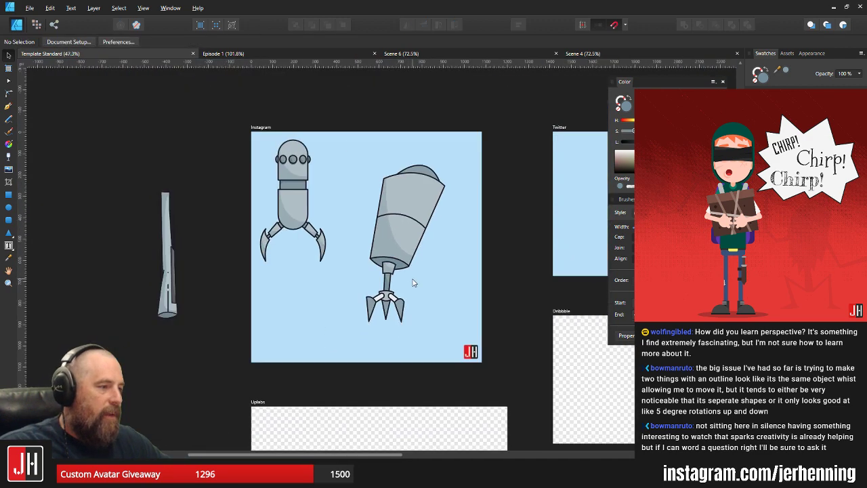
Select the rod's clipped shading shape to examine it, and compare the shading across the second robot
scroll(394, 293, up, 8)
double_click(370, 281)
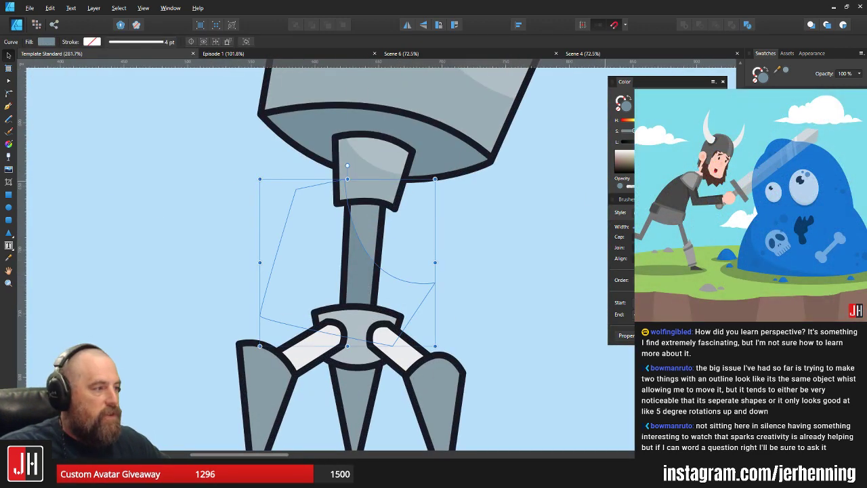
key(Escape)
scroll(437, 258, down, 6)
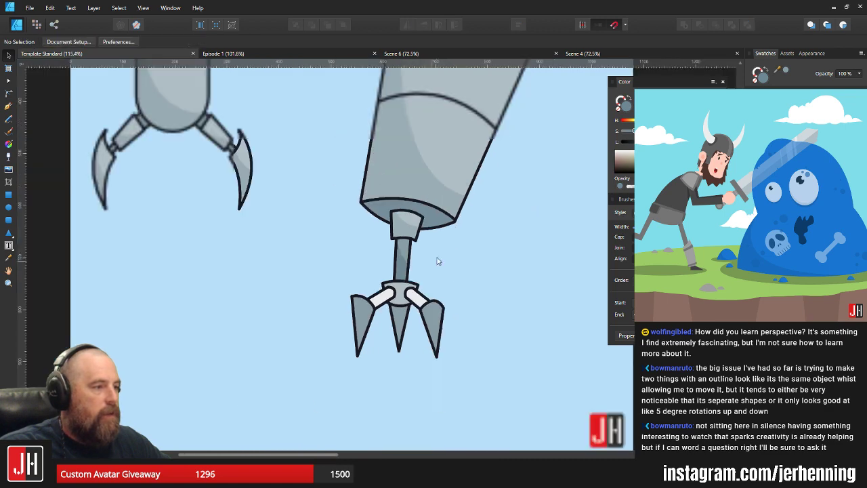
scroll(441, 267, up, 2)
scroll(447, 278, down, 5)
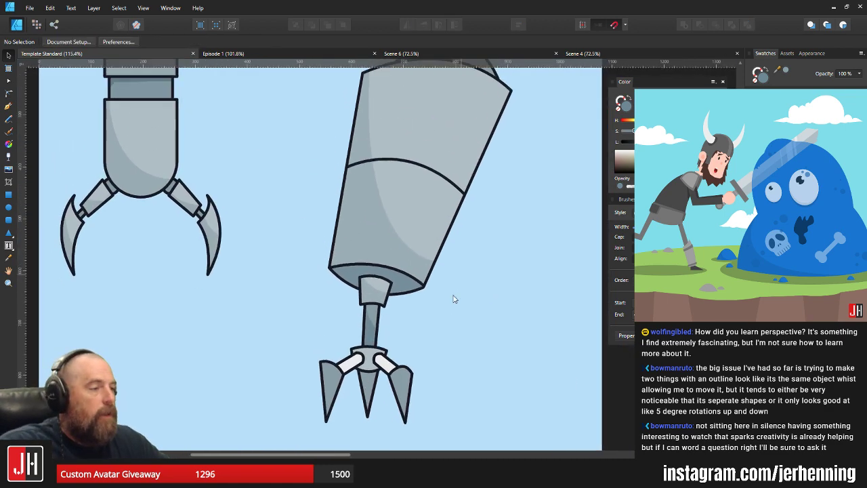
Draw a closed Pen shading shape over the left and lower part of the claw's left prong, with a curved upper-right edge
scroll(397, 342, up, 5)
scroll(397, 342, up, 2)
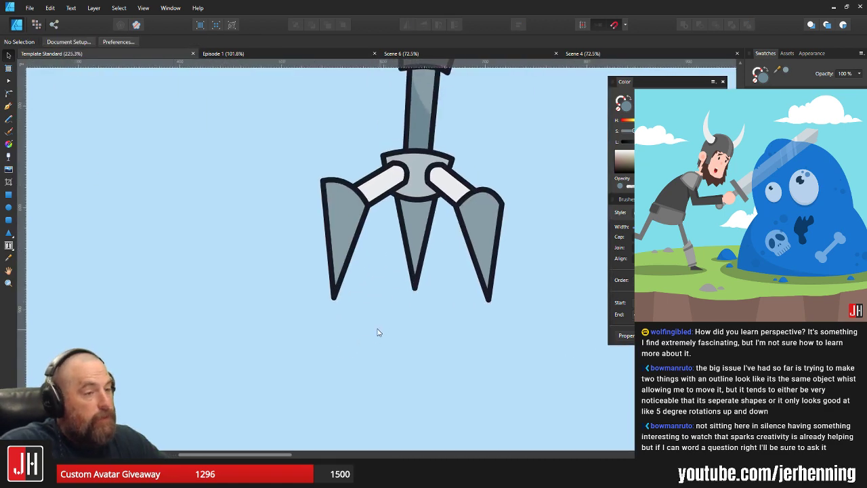
click(8, 106)
scroll(280, 186, up, 2)
click(286, 176)
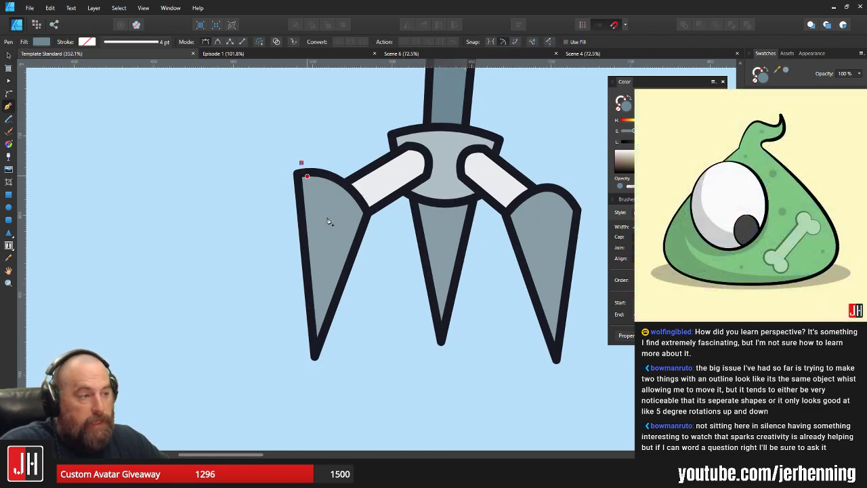
drag(374, 277, 429, 293)
key(Escape)
drag(377, 247, 387, 276)
key(Escape)
click(288, 170)
click(323, 425)
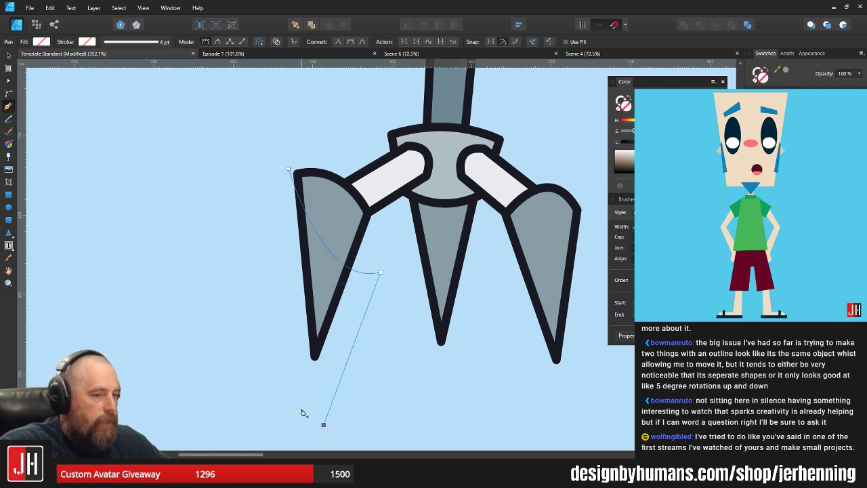
click(270, 145)
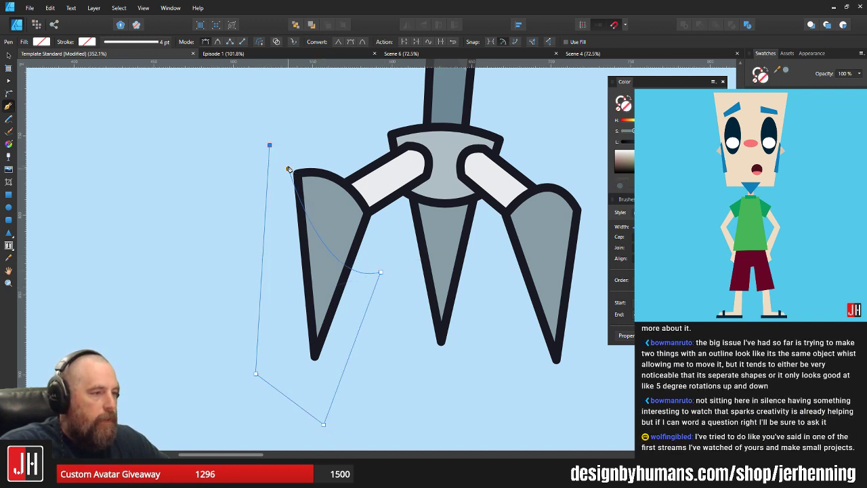
scroll(352, 156, down, 2)
drag(352, 156, 350, 203)
Fill the left prong's shading shape with the darker grey sampled from the rod, and cut and paste it inside the prong
key(i)
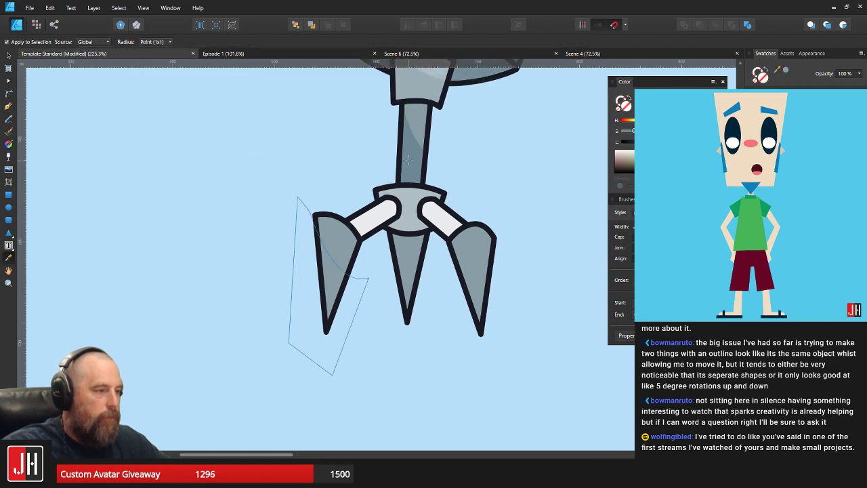
click(409, 160)
key(v)
key(ctrl+x)
click(339, 257)
key(ctrl+alt+v)
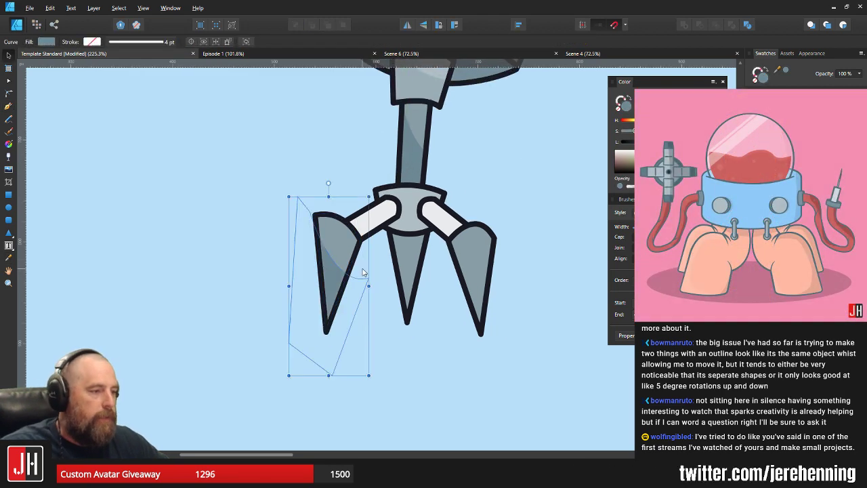
click(366, 272)
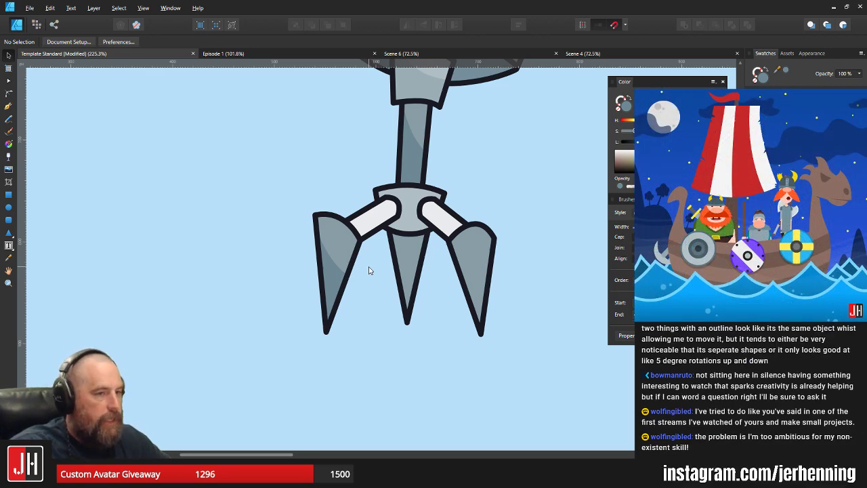
Draw a large grey demonstration circle without an outline below the first robot's claws
scroll(348, 270, down, 5)
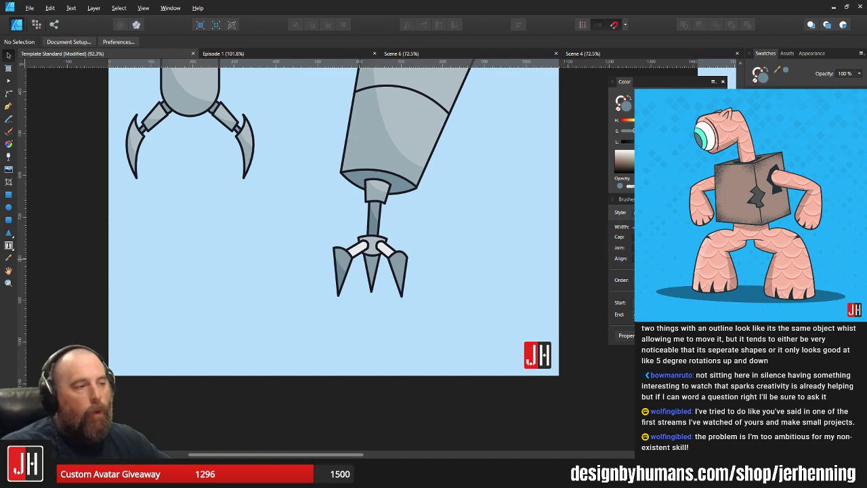
click(8, 206)
scroll(112, 215, up, 3)
drag(235, 178, 475, 419)
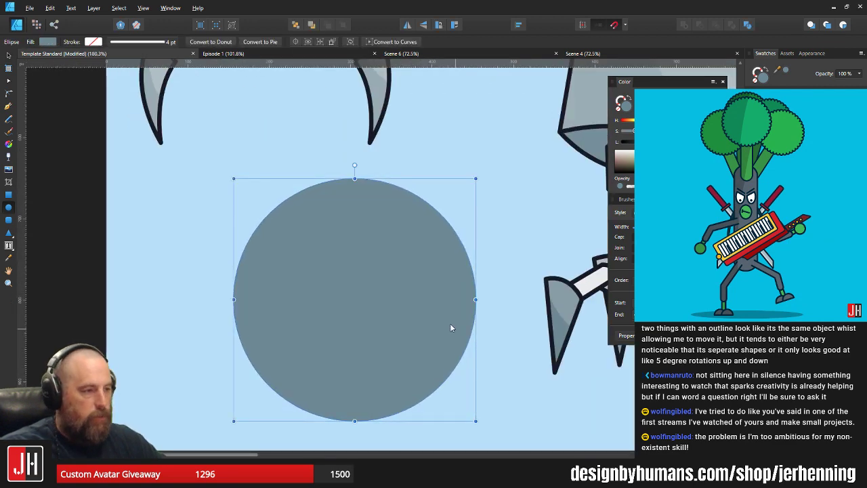
scroll(447, 298, down, 1)
key(Escape)
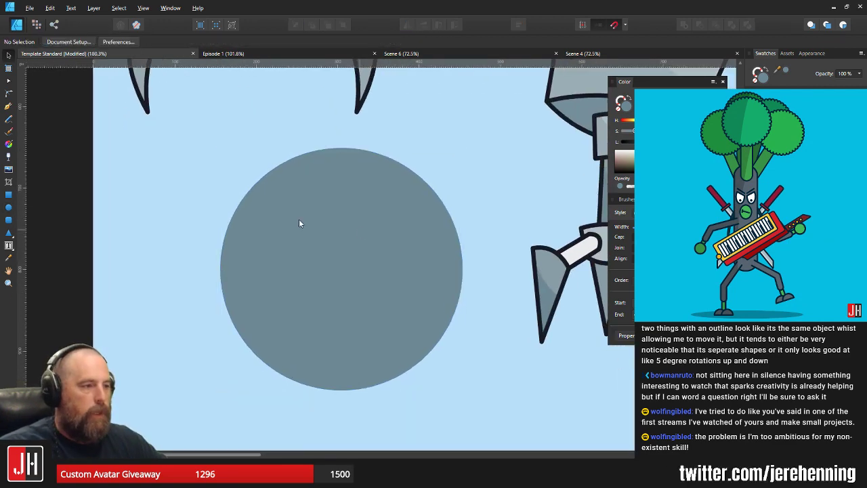
Draw a closed Pen shading shape over the circle's left and lower part, with an inner edge curving from top to lower right
click(9, 107)
drag(486, 361, 525, 341)
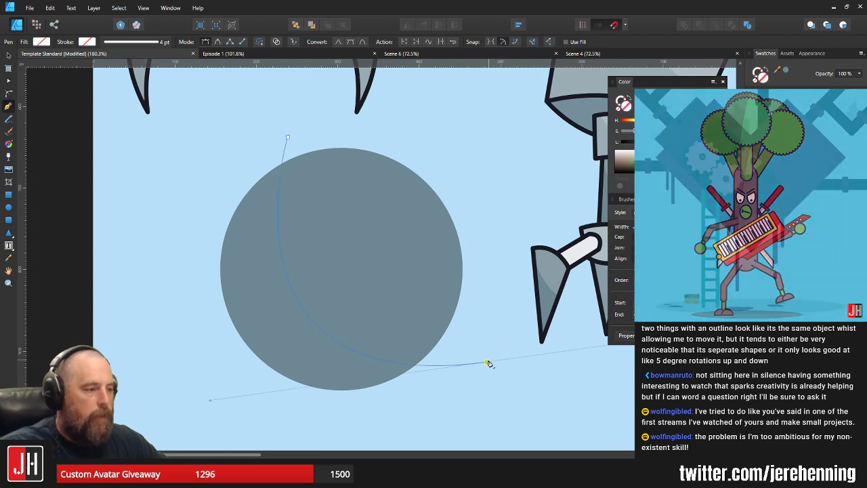
scroll(420, 400, down, 1)
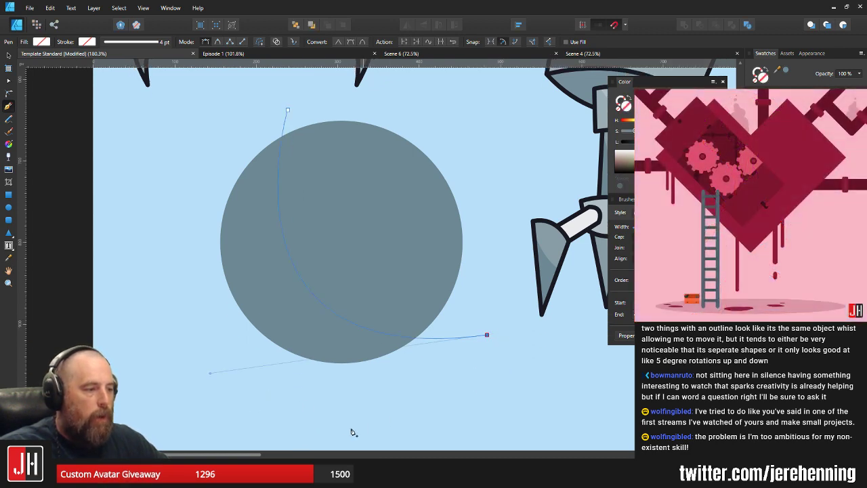
click(302, 405)
click(134, 336)
click(204, 90)
click(288, 110)
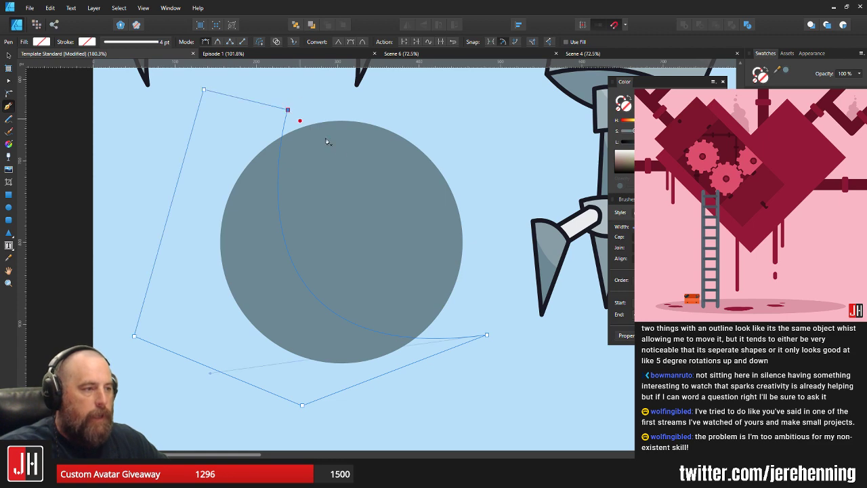
Fill the circle's shading shape with a darkened version of the sampled circle grey, and cut and paste it inside the circle
key(i)
click(358, 175)
key(v)
drag(661, 142, 656, 141)
key(ctrl+x)
click(351, 210)
key(ctrl+alt+v)
click(518, 195)
scroll(398, 254, down, 4)
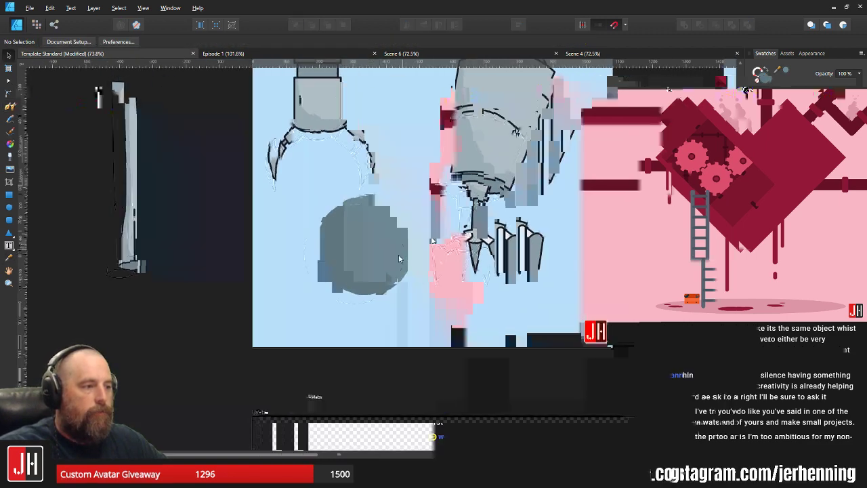
Show the nodes of the circle's clipped shading shape, and delete the shaded circle
scroll(338, 271, up, 3)
double_click(337, 271)
key(a)
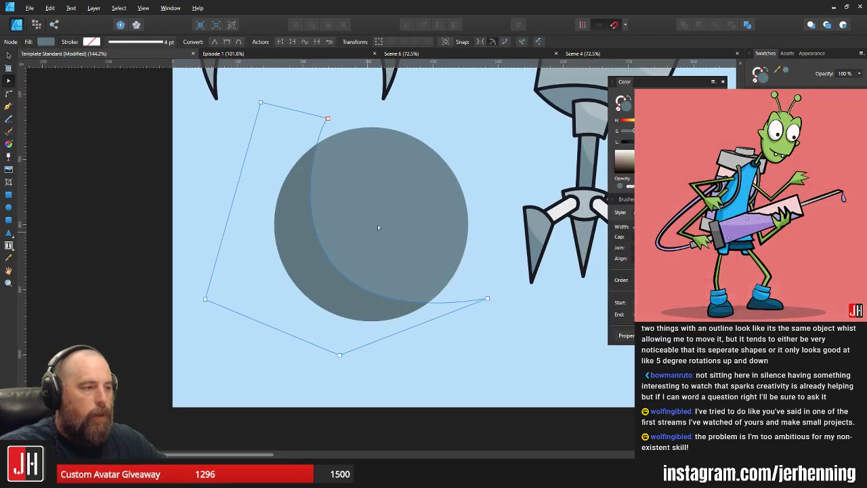
click(478, 197)
scroll(430, 226, down, 2)
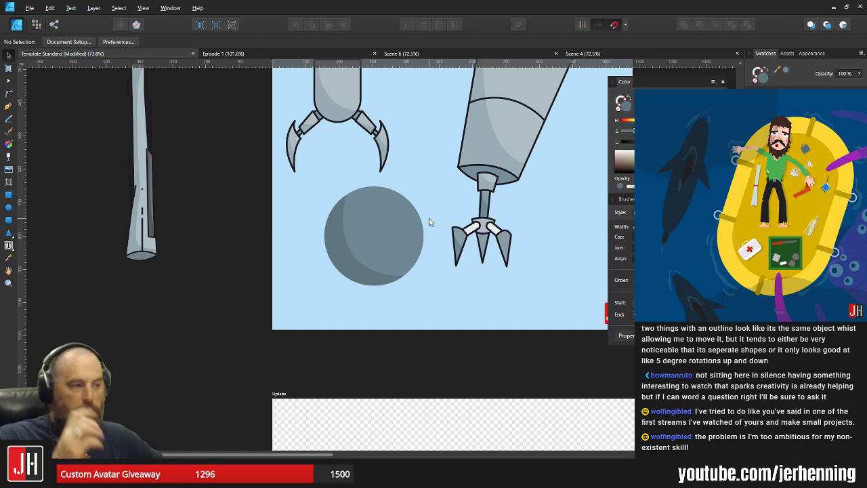
click(342, 214)
key(Delete)
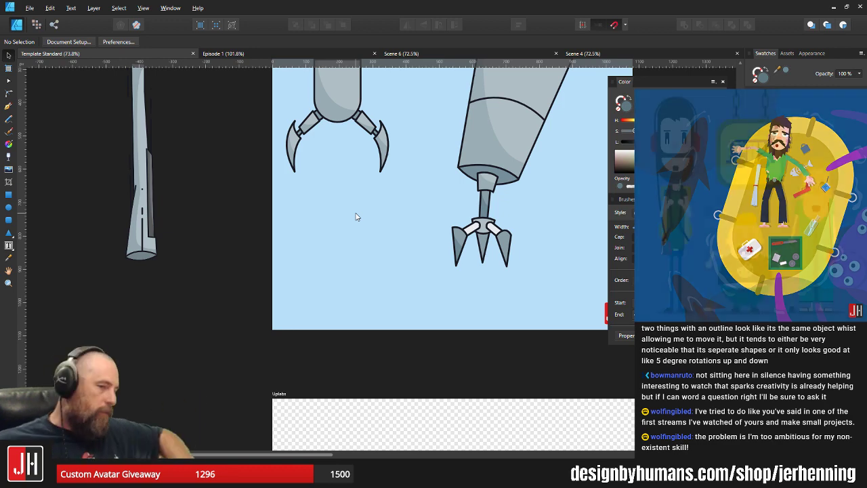
Draw a closed Pen shading shape over the left and lower part of the claw's right prong, with a curved upper-right edge
scroll(397, 212, up, 8)
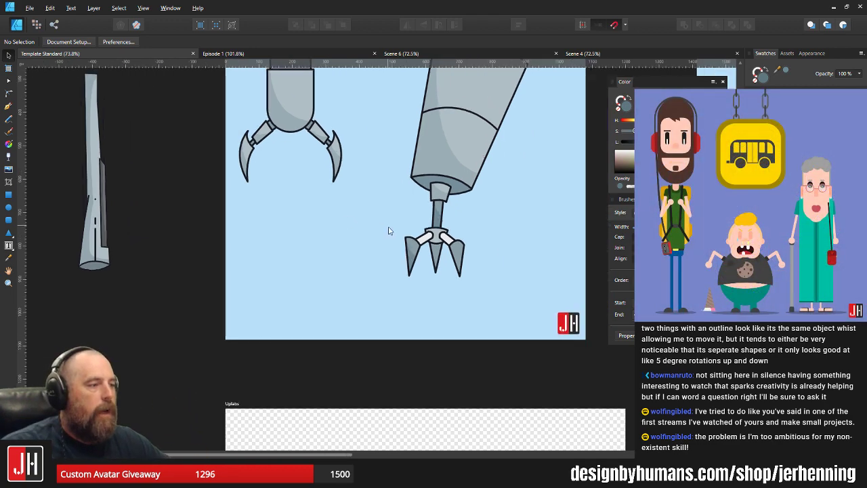
click(8, 106)
scroll(397, 189, up, 1)
click(399, 163)
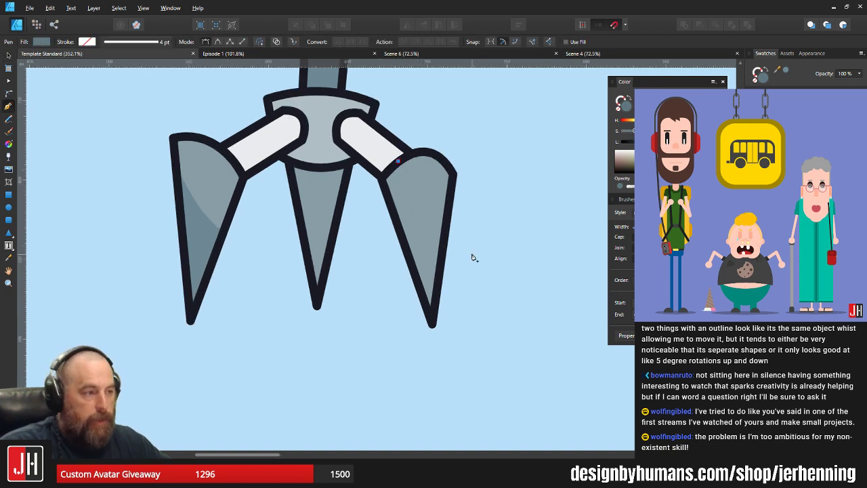
drag(476, 249, 545, 272)
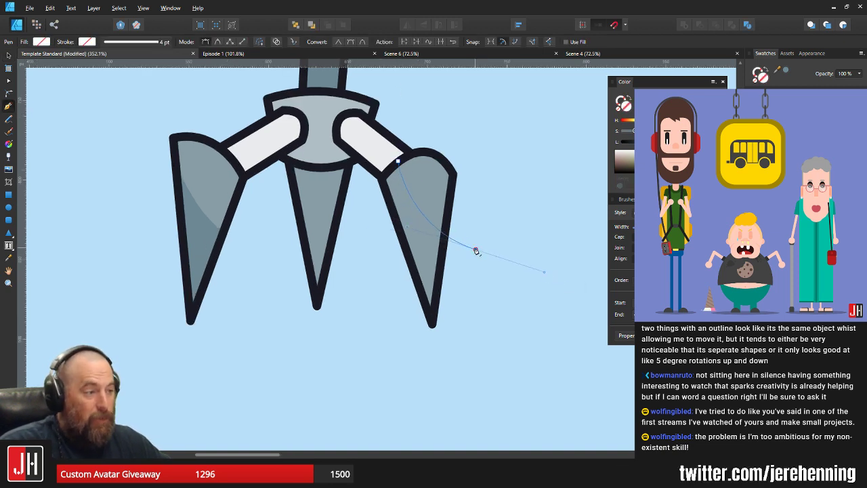
click(442, 368)
click(398, 350)
click(365, 203)
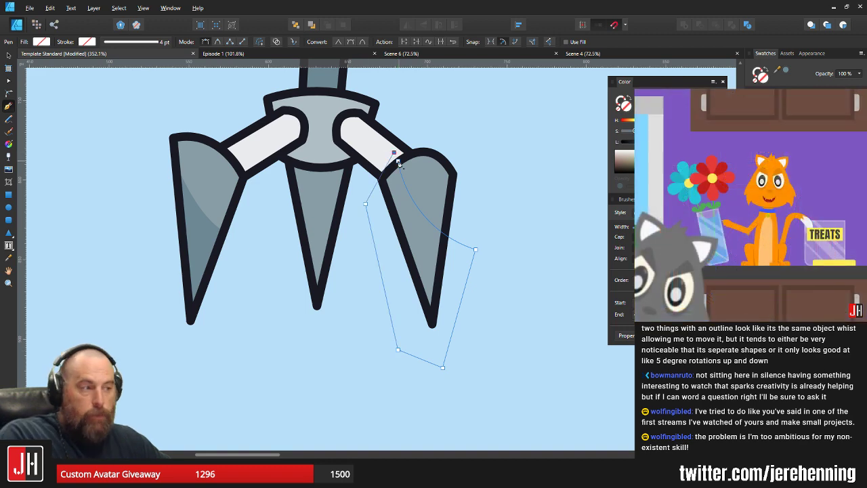
click(399, 162)
Fill the right prong's shading shape with the grey sampled from the left prong's shading, and paste it inside the right prong
key(i)
click(211, 227)
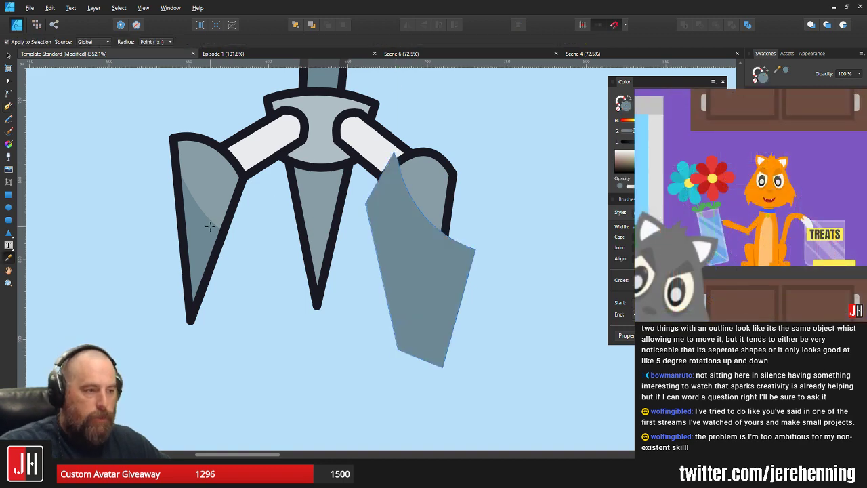
key(ctrl+x)
key(v)
click(421, 203)
click(538, 232)
scroll(535, 237, down, 5)
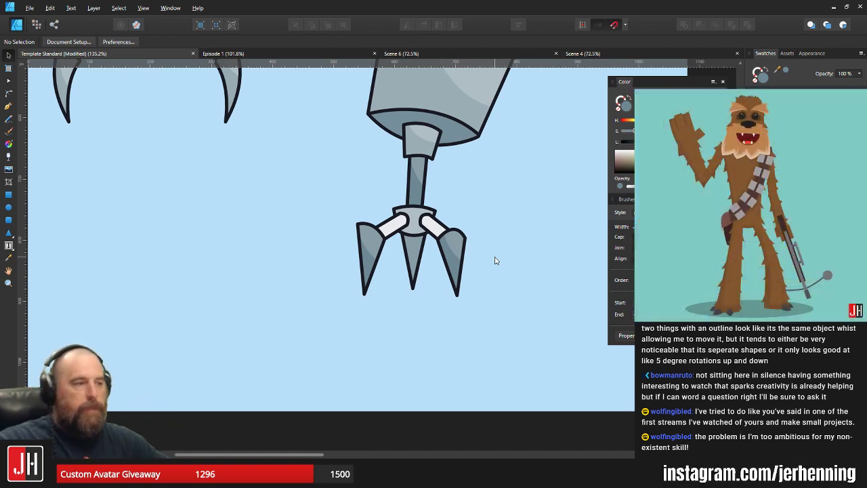
Draw a closed Pen shading shape over the left and lower part of the claw's middle prong, with a curved upper edge
scroll(456, 251, up, 2)
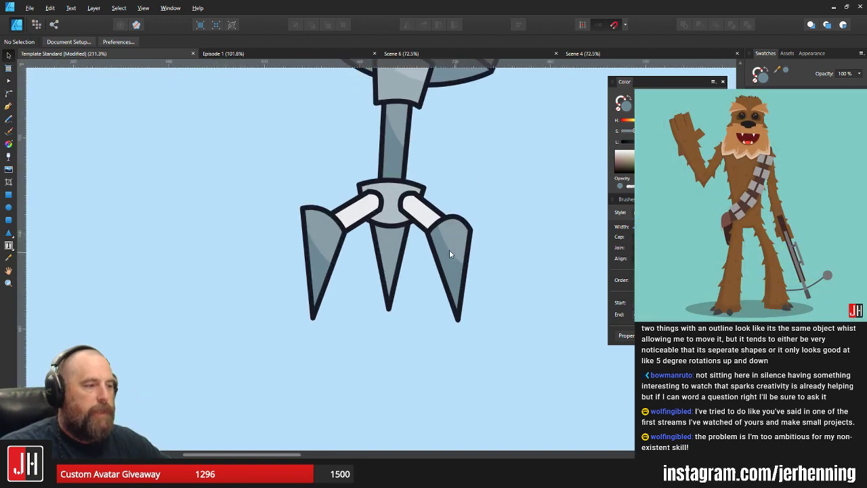
click(8, 107)
scroll(300, 198, up, 3)
click(391, 203)
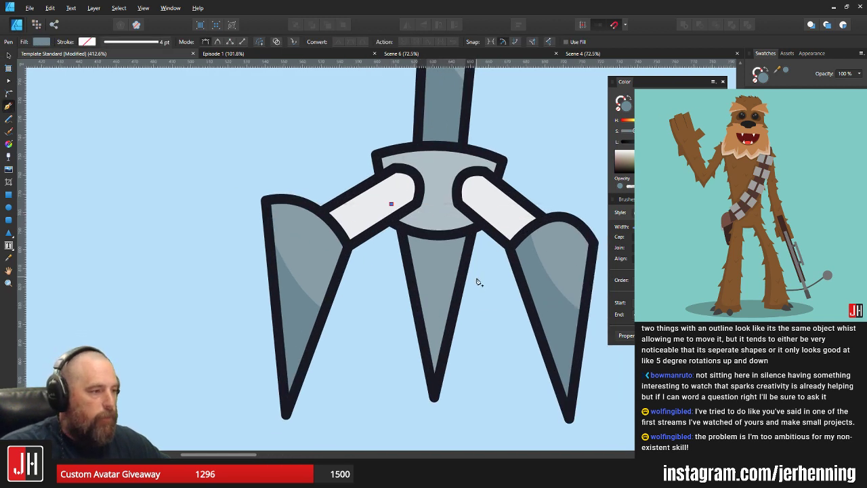
drag(487, 275, 562, 274)
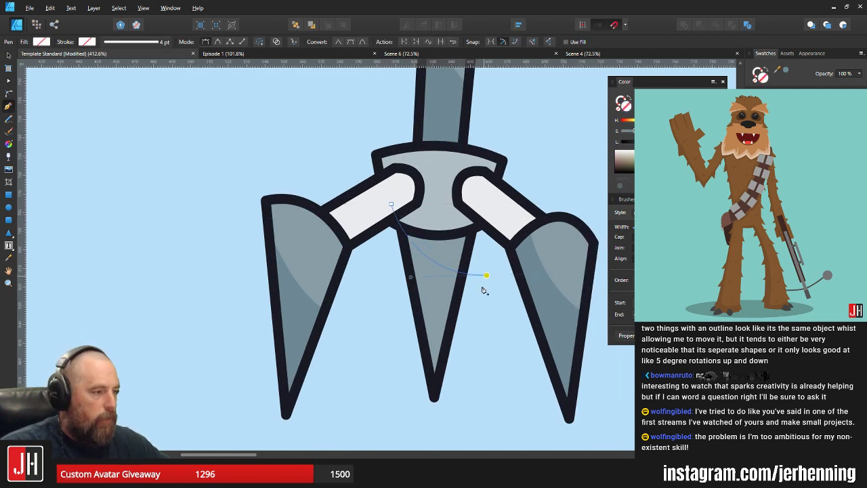
click(426, 434)
click(377, 362)
click(377, 252)
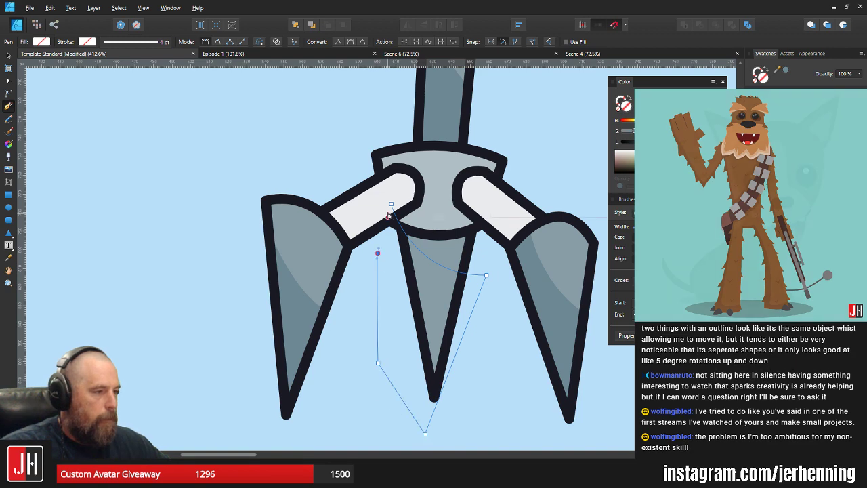
click(391, 205)
Fill the middle prong's shading shape with the grey sampled from the right prong's shading, and cut and paste it inside the prong
key(i)
click(542, 309)
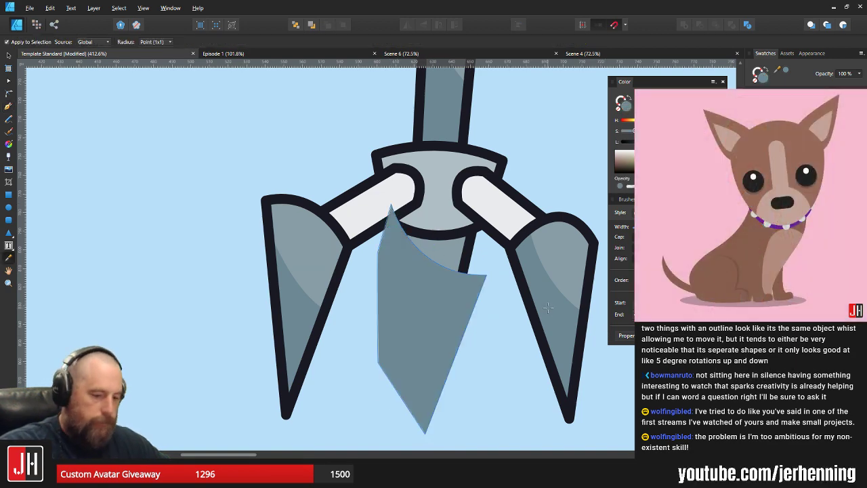
key(ctrl+x)
key(v)
click(430, 277)
key(ctrl+alt+v)
click(480, 293)
scroll(483, 294, down, 8)
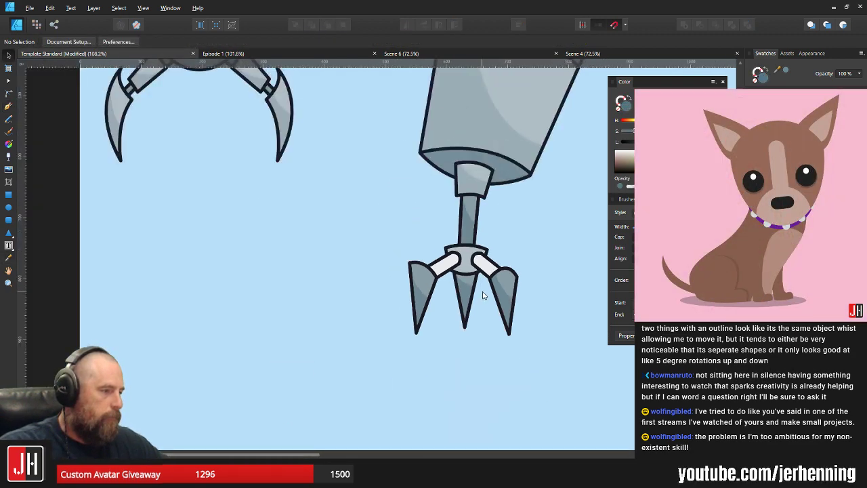
Draw a closed Pen shading shape over the left and lower part of the second robot's dome, with an inner edge curving down to the right
scroll(456, 234, up, 5)
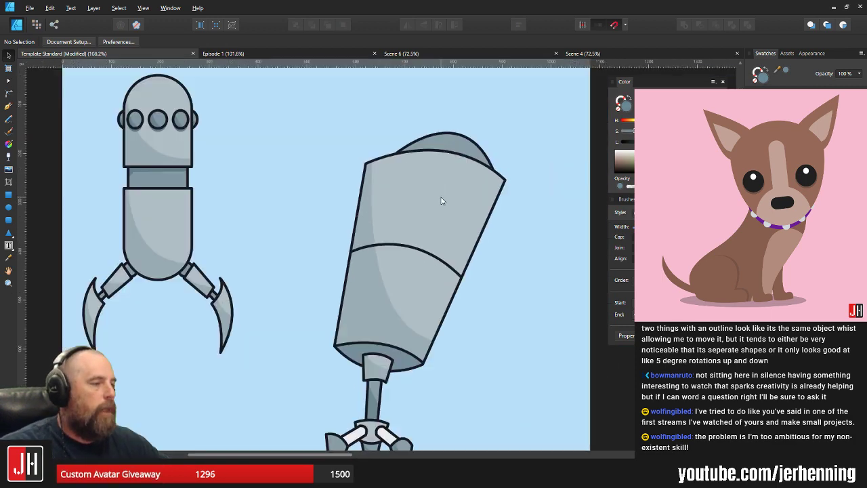
drag(447, 177, 432, 202)
click(8, 105)
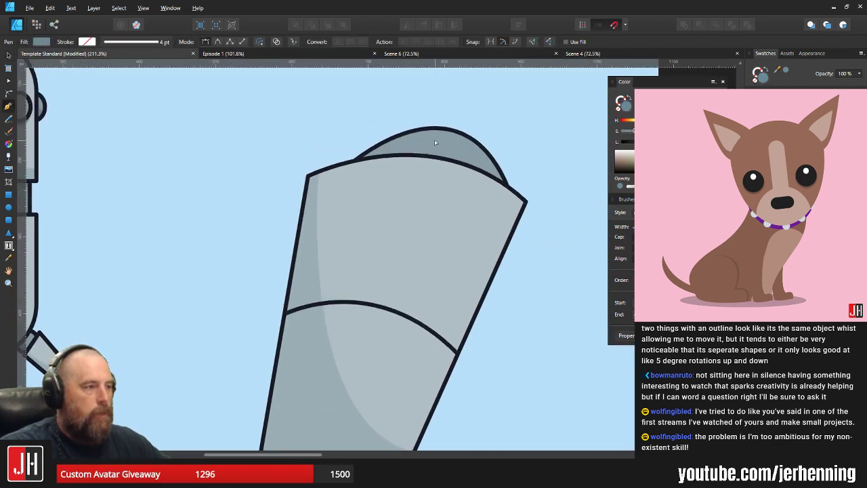
scroll(434, 143, up, 1)
click(388, 116)
drag(536, 182, 621, 198)
key(ctrl+z)
key(ctrl+z)
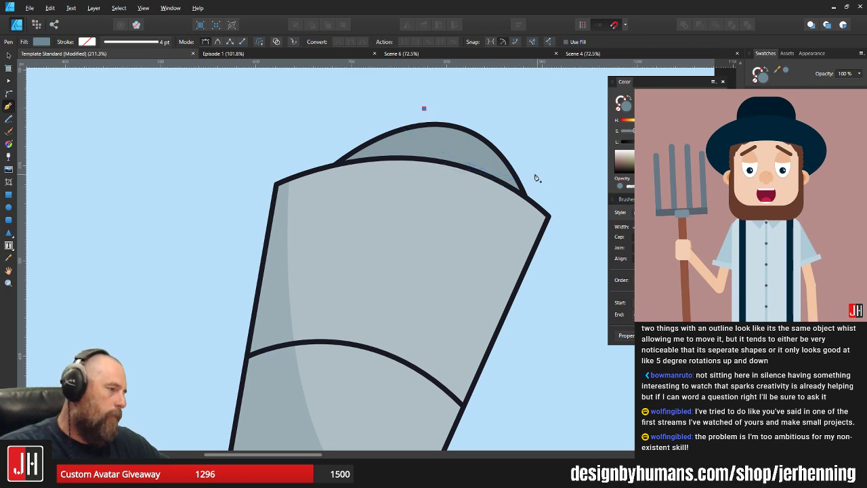
drag(527, 166, 610, 177)
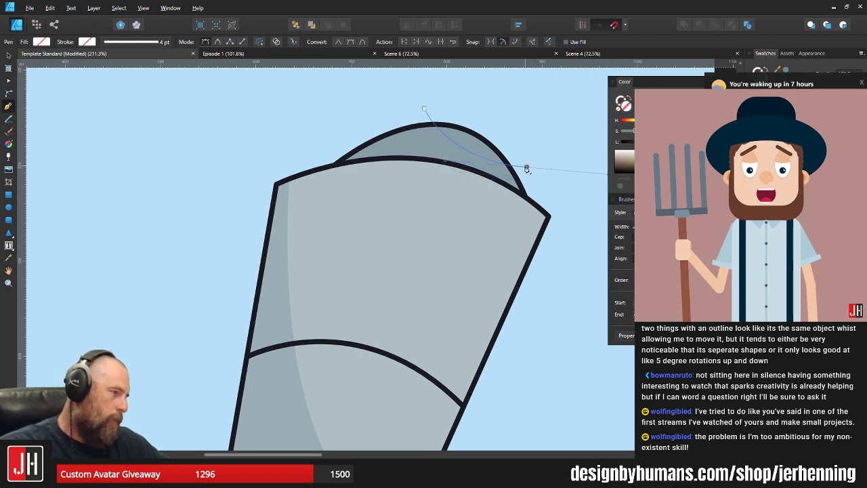
click(554, 234)
click(380, 244)
click(318, 215)
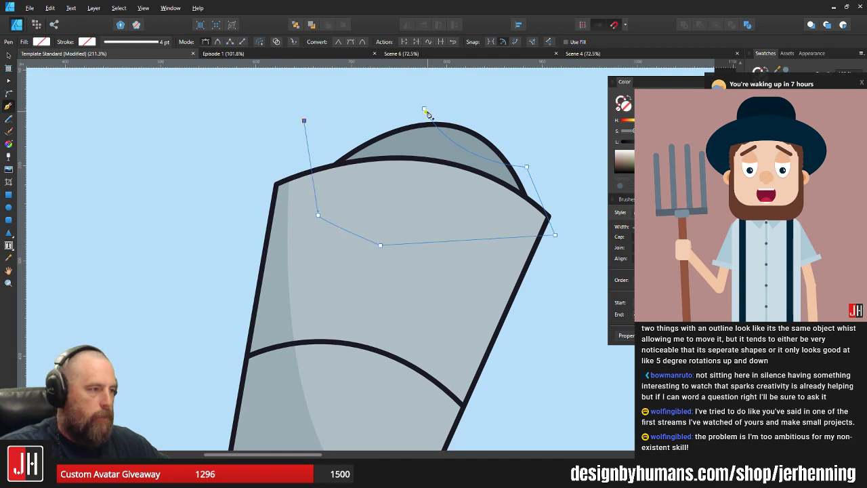
click(424, 108)
Fill the dome's shading shape with the darker grey sampled from the claw prong's shading, and cut and paste it inside the dome
key(i)
key(ctrl+0)
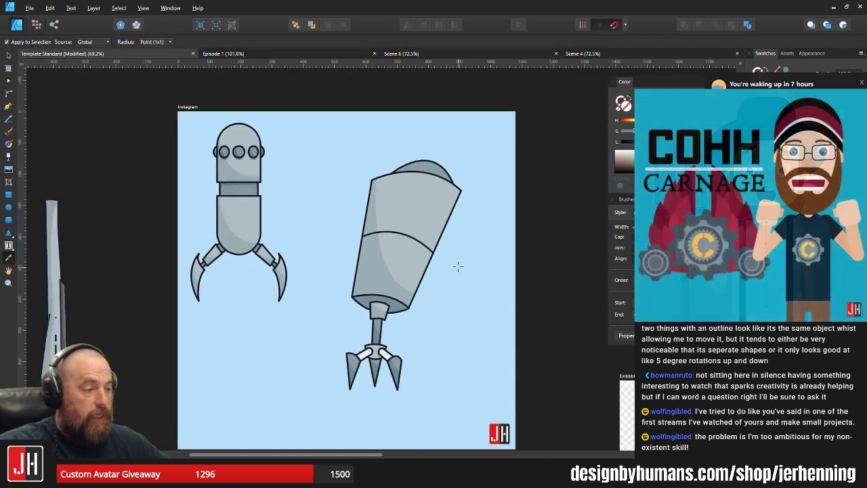
scroll(394, 231, up, 1)
click(342, 409)
key(v)
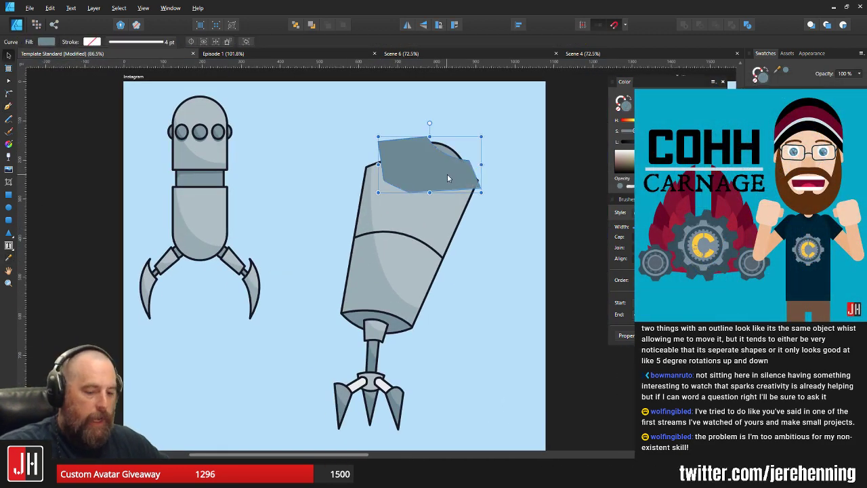
key(ctrl+x)
click(445, 159)
key(ctrl+alt+v)
click(481, 147)
scroll(477, 153, down, 2)
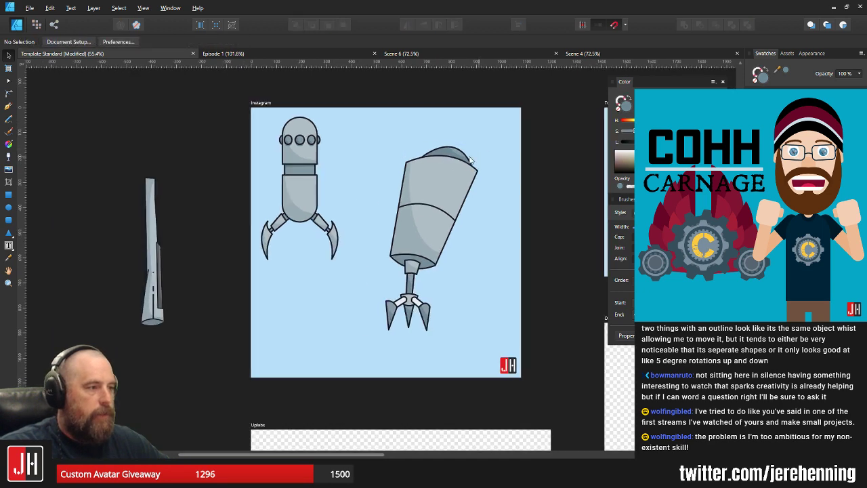
Draw a circle in the empty area between the two robots' claws and give it a dark 4 pt outline
scroll(470, 160, up, 4)
key(ctrl+0)
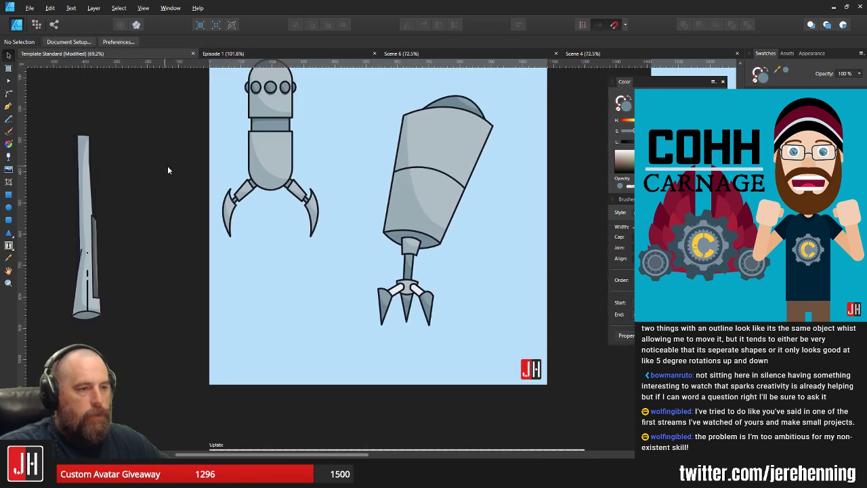
scroll(168, 170, up, 2)
click(9, 207)
scroll(325, 298, up, 2)
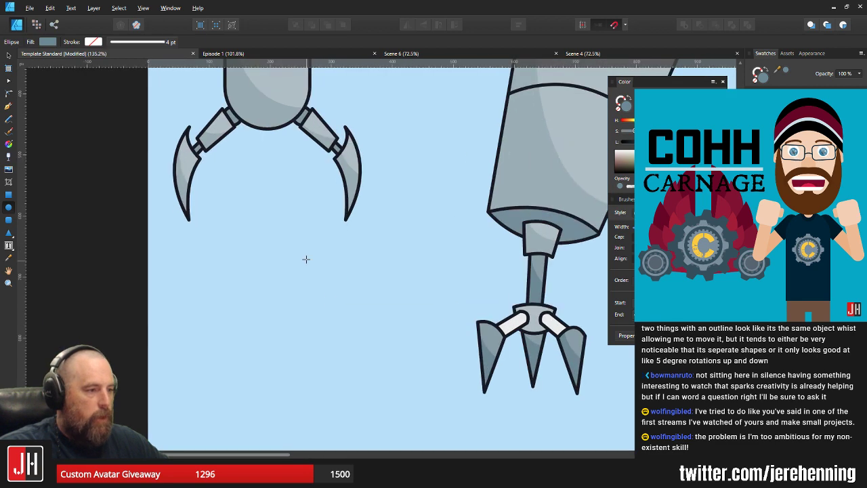
mouse_move(308, 259)
mouse_down()
mouse_move(435, 376)
mouse_move(432, 384)
mouse_up()
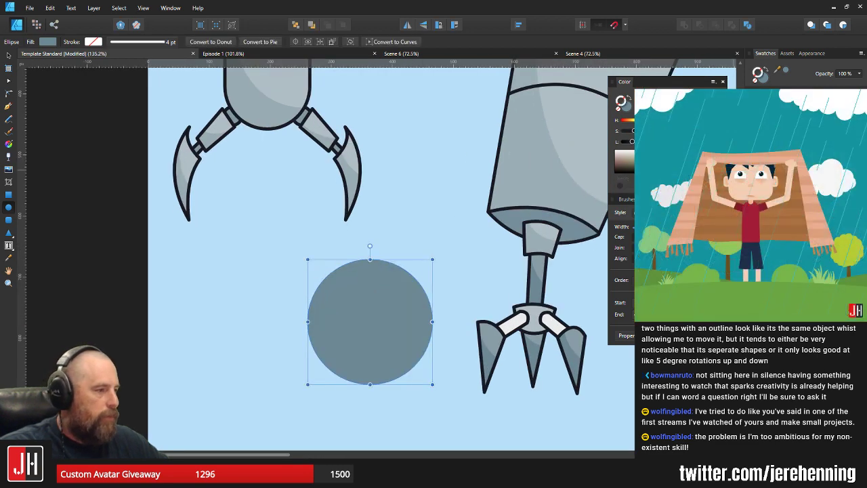
key(v)
scroll(443, 210, up, 3)
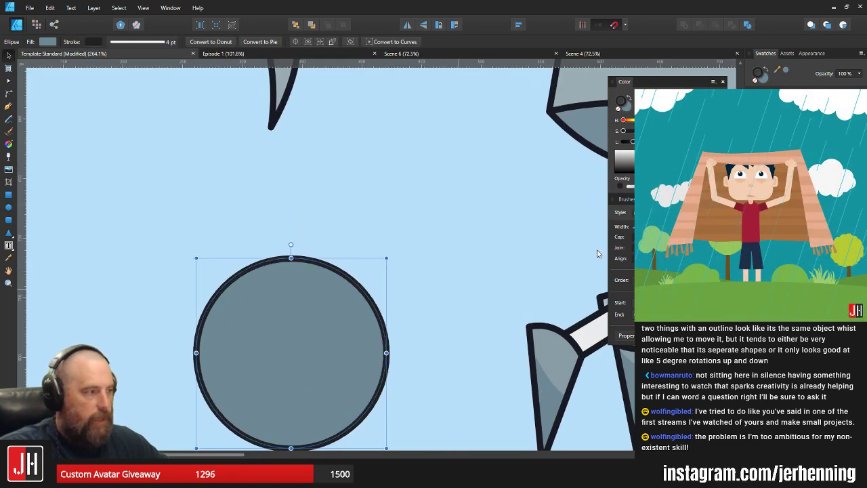
key(ctrl+z)
drag(391, 288, 413, 253)
key(ctrl+shift+z)
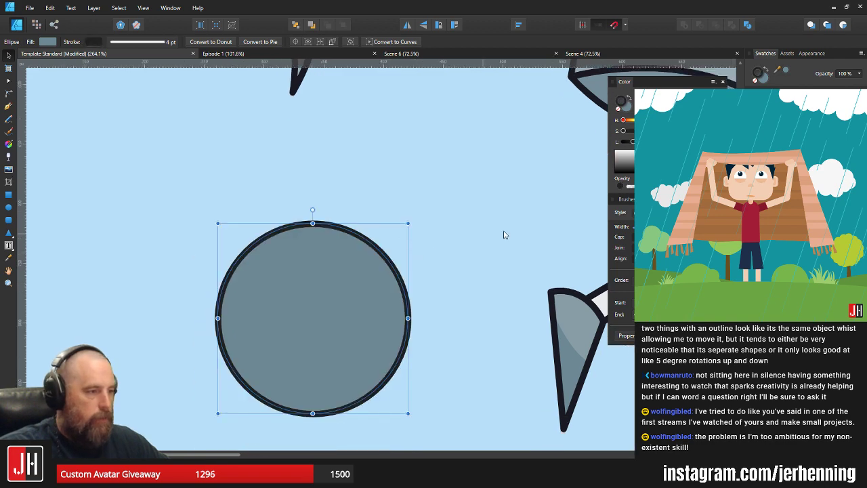
Fill the circle with white, move it up slightly and scale it down a little
key(x)
click(765, 122)
drag(304, 307, 332, 253)
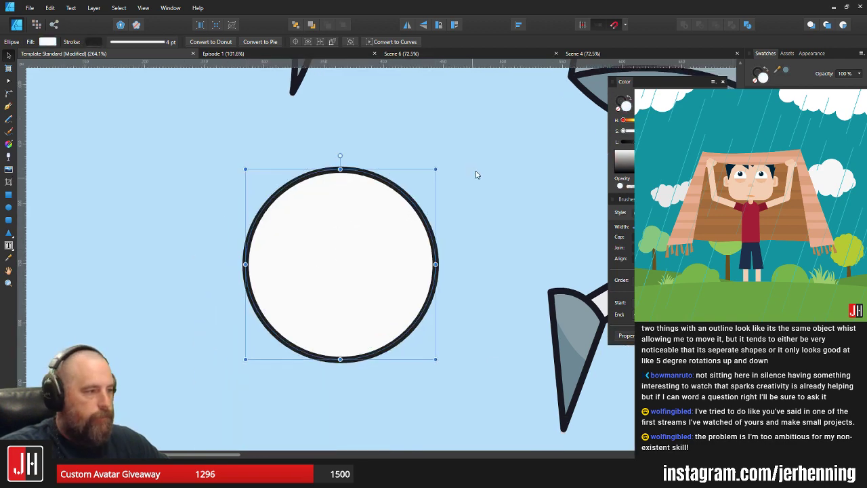
drag(435, 170, 421, 185)
click(454, 197)
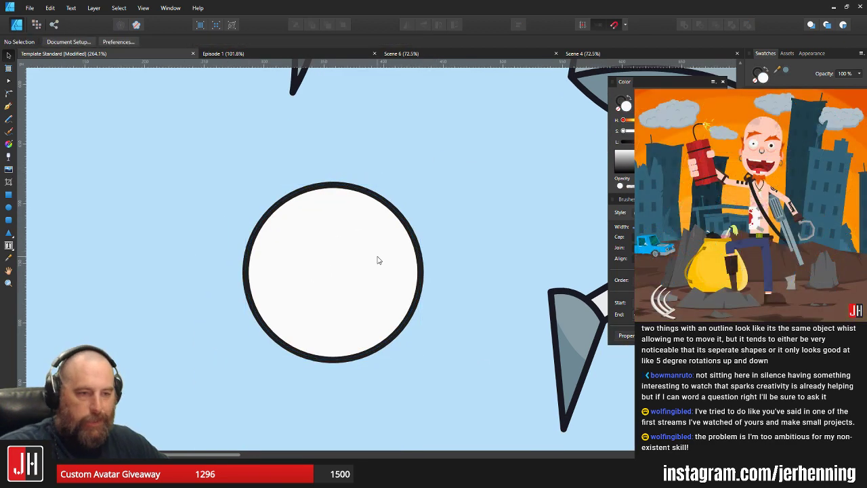
Draw an oversized closed Pen shape that curves through the circle's lower part and extends in an irregular path around both robots
click(283, 272)
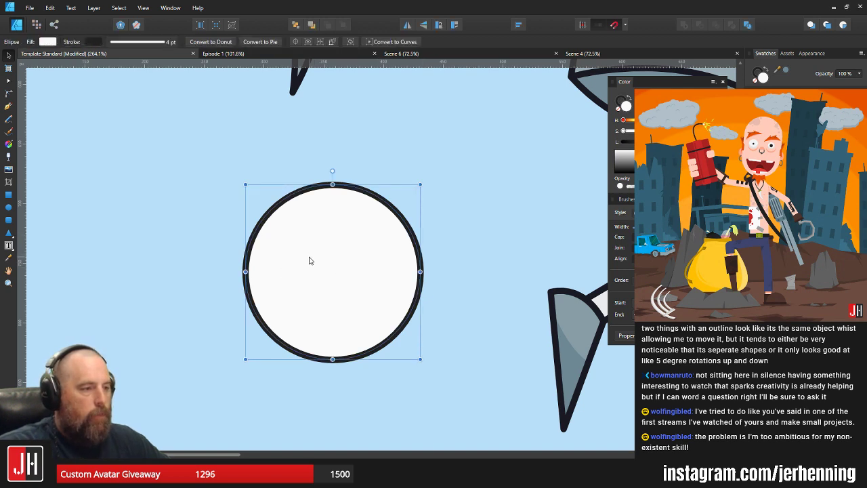
key(ctrl+d)
click(8, 105)
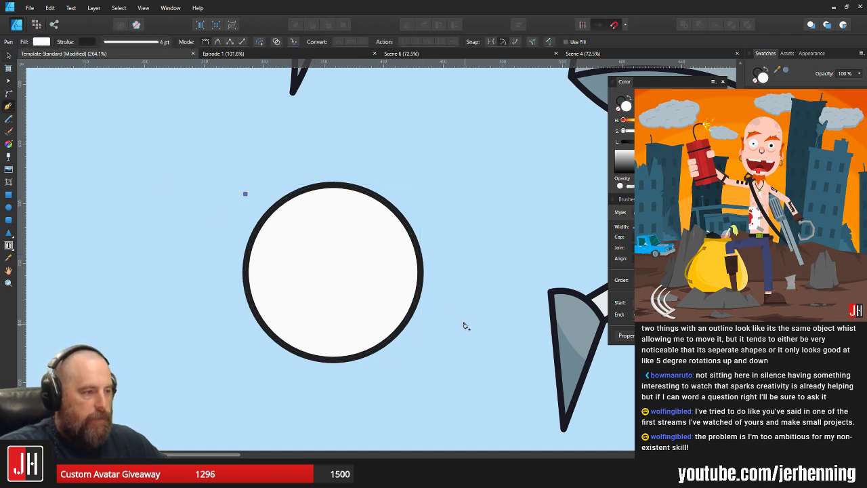
drag(428, 314, 602, 227)
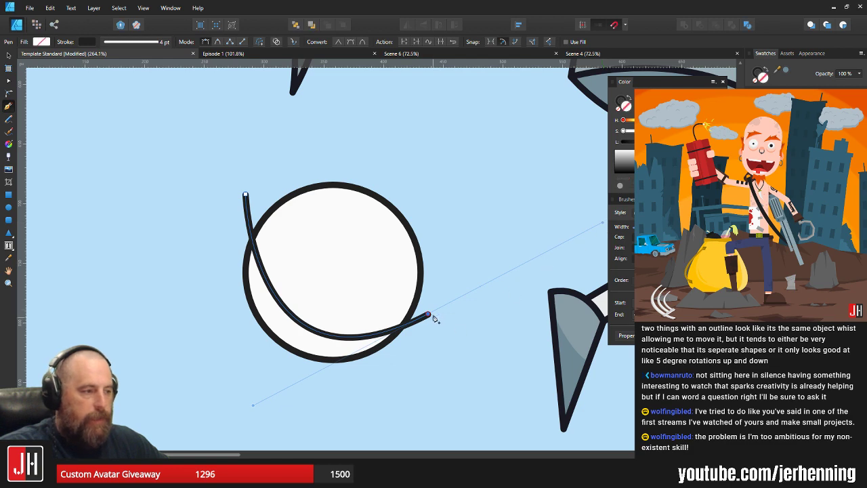
scroll(428, 317, down, 6)
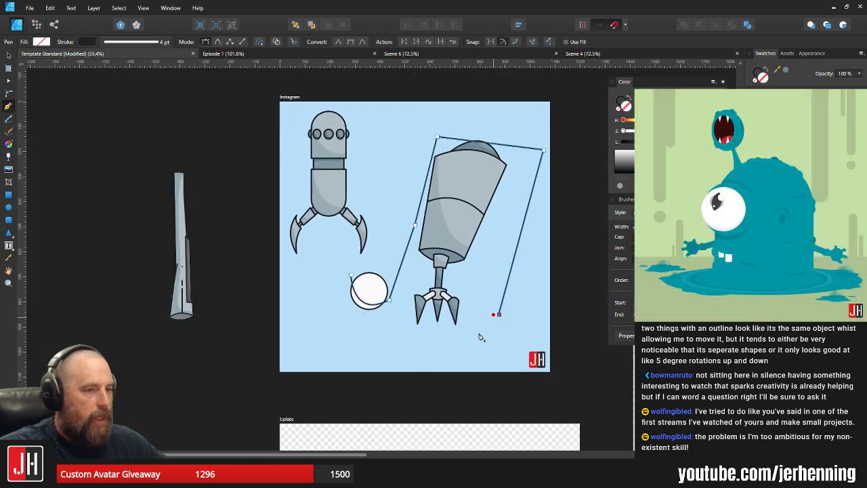
click(395, 138)
click(386, 189)
click(350, 246)
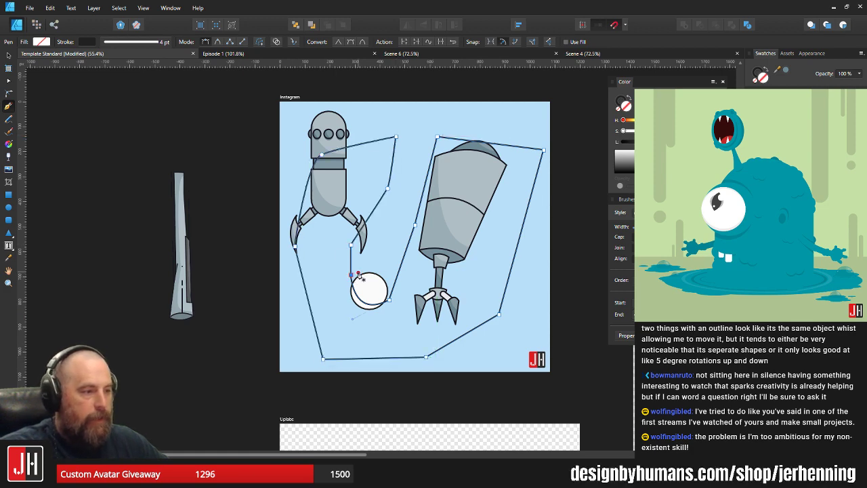
Remove the oversized shape's outline and fill it with the circle's sampled white darkened to light grey
click(618, 109)
scroll(412, 272, up, 3)
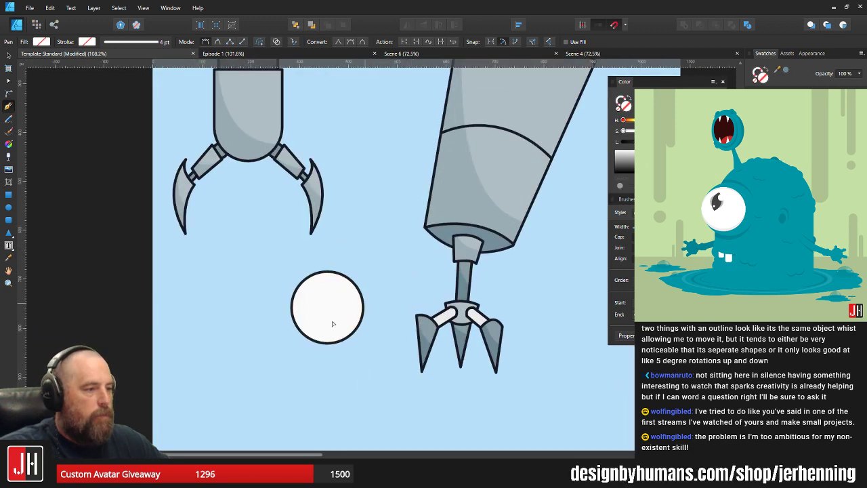
key(x)
key(i)
click(330, 298)
key(c)
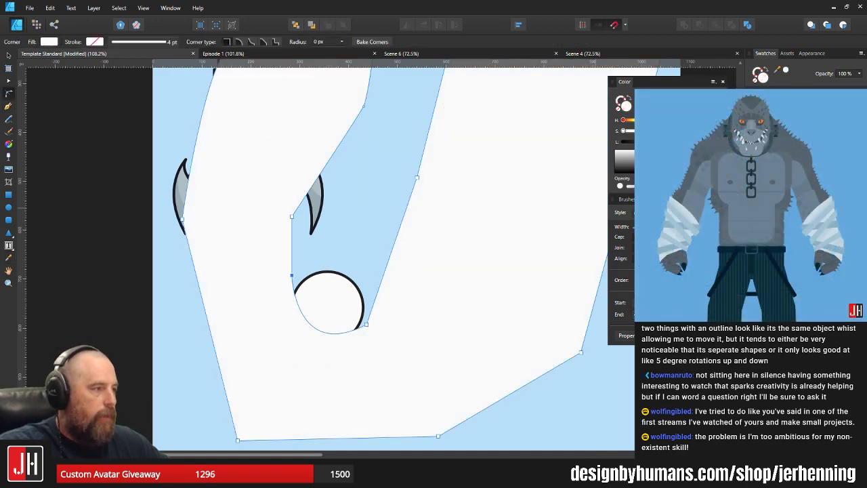
drag(695, 142, 686, 141)
Cut the oversized light grey shape and paste it inside the white circle as clipped shading
key(ctrl+x)
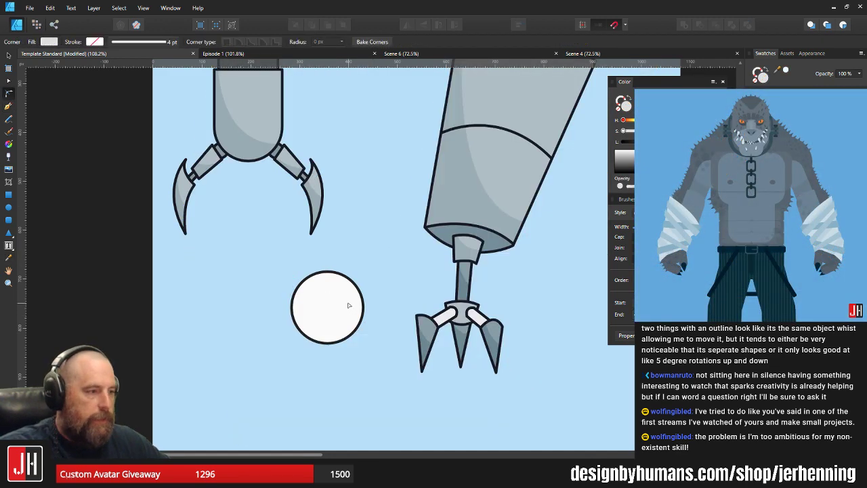
click(349, 305)
key(ctrl+alt+v)
click(393, 296)
key(v)
drag(325, 348, 369, 298)
Select the circle's clipped shading shape and examine its full outline across the artboard and its visible part inside the circle
scroll(370, 298, up, 3)
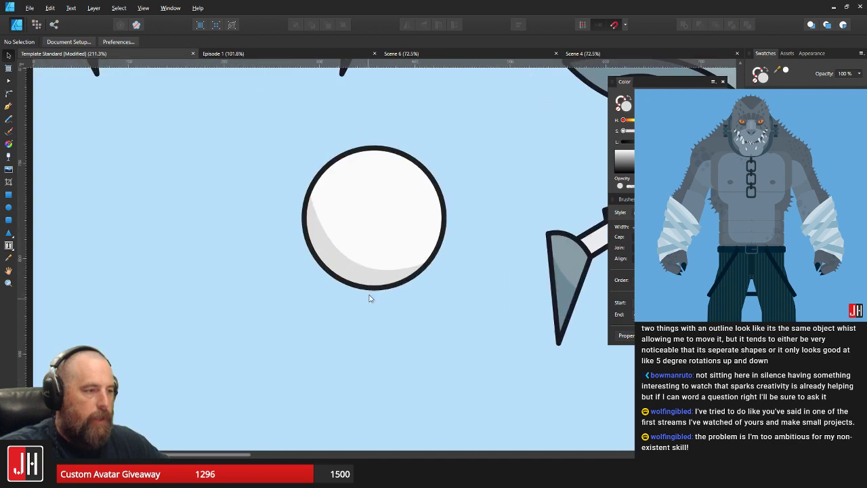
click(370, 298)
scroll(369, 298, down, 5)
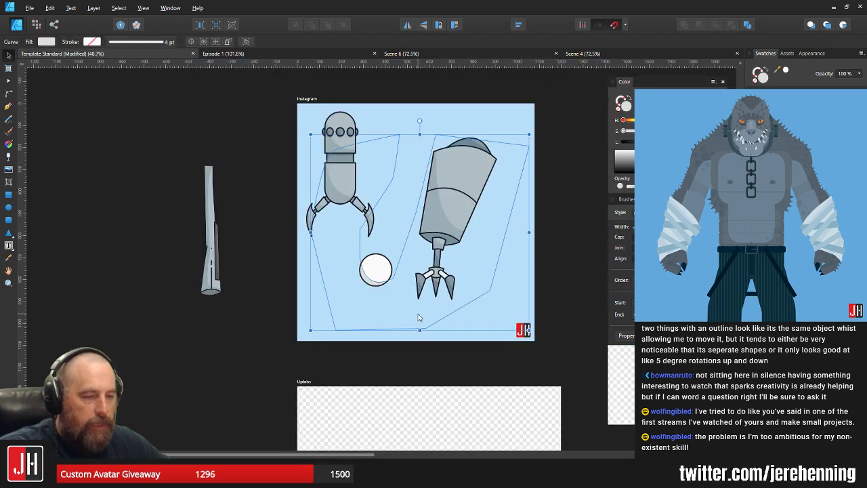
scroll(418, 317, up, 1)
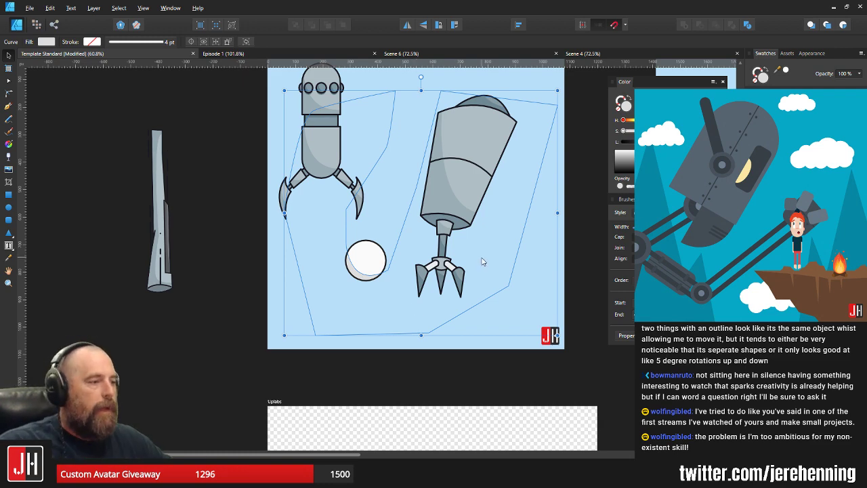
scroll(343, 280, up, 7)
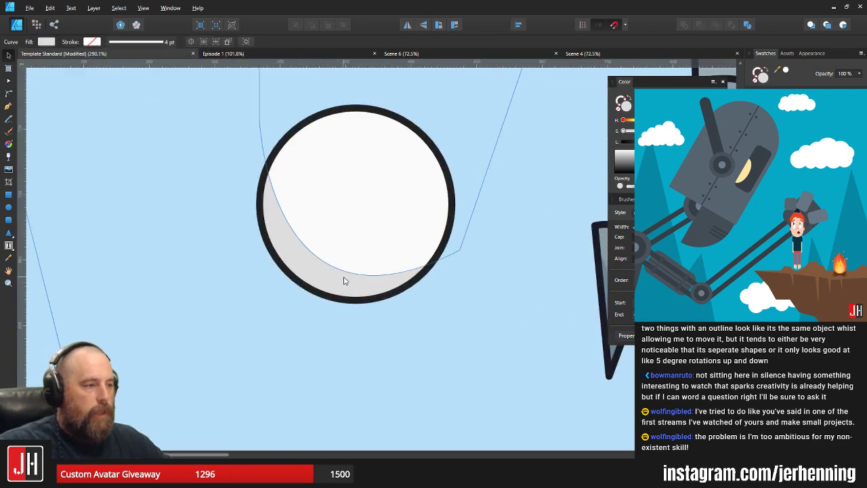
Remove the white circle and its oversized light grey shading shape from the artboard with the two robots
mouse_move(343, 281)
mouse_down()
mouse_move(385, 209)
mouse_move(377, 278)
mouse_move(353, 241)
mouse_move(319, 267)
mouse_move(415, 233)
mouse_move(340, 280)
mouse_up()
scroll(345, 282, down, 6)
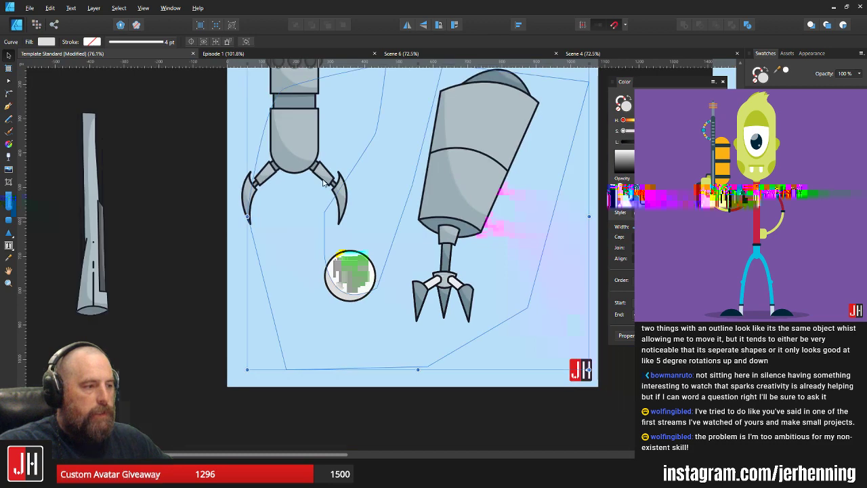
scroll(324, 184, down, 2)
drag(387, 248, 373, 286)
scroll(373, 286, up, 3)
key(Delete)
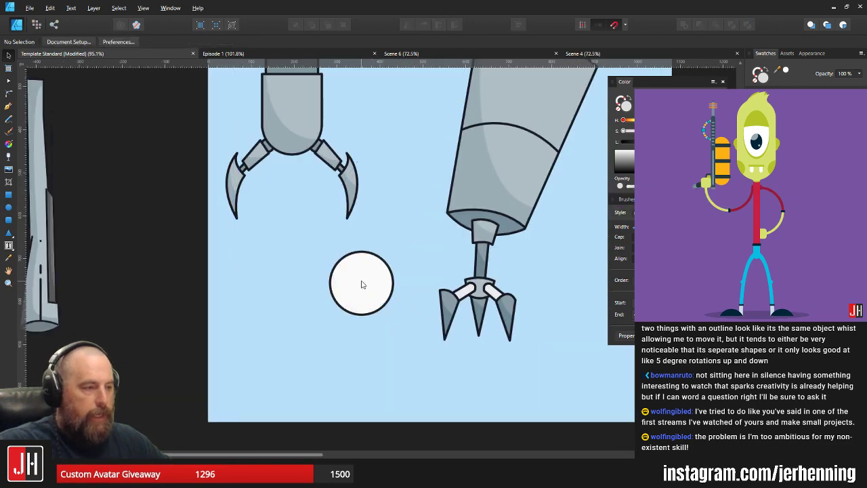
scroll(402, 235, down, 3)
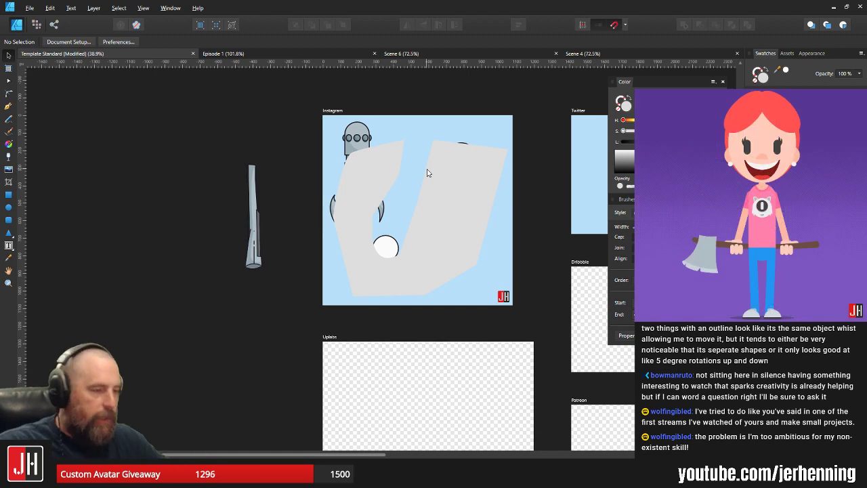
scroll(406, 271, up, 3)
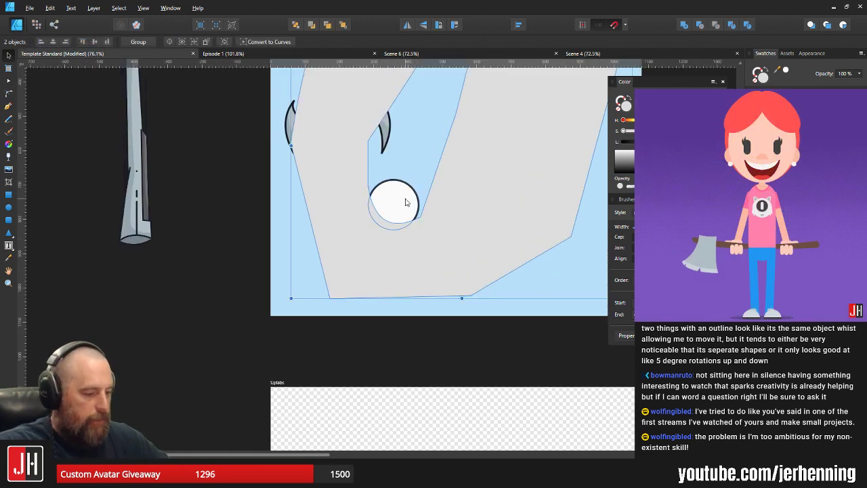
scroll(394, 288, down, 3)
scroll(428, 201, up, 3)
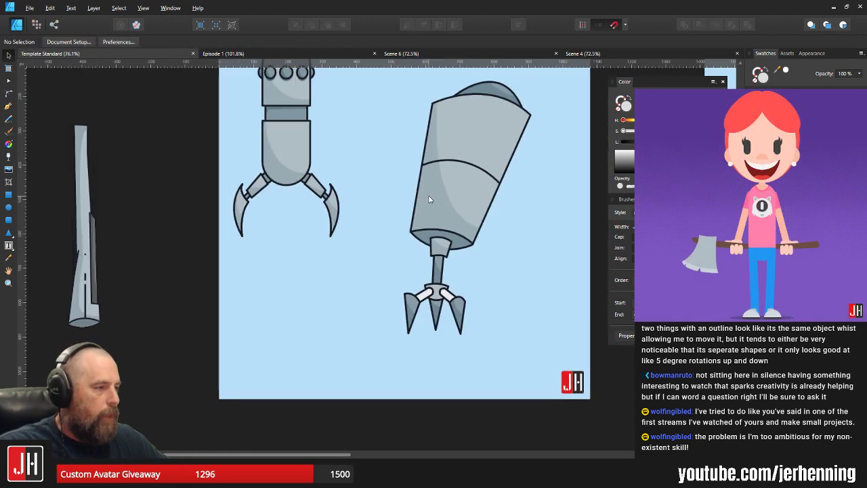
Select the shading shape on the second robot's body and examine how its full outline extends beyond the clipped area
click(430, 197)
drag(482, 165, 448, 218)
scroll(408, 219, up, 2)
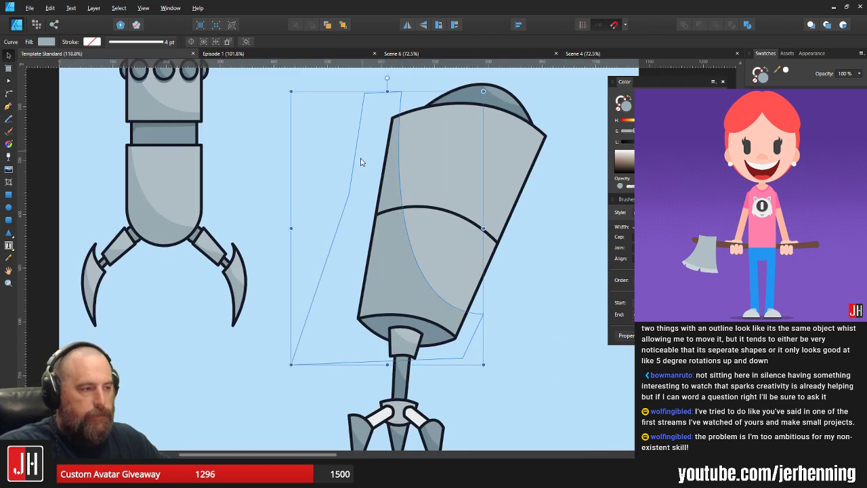
key(Escape)
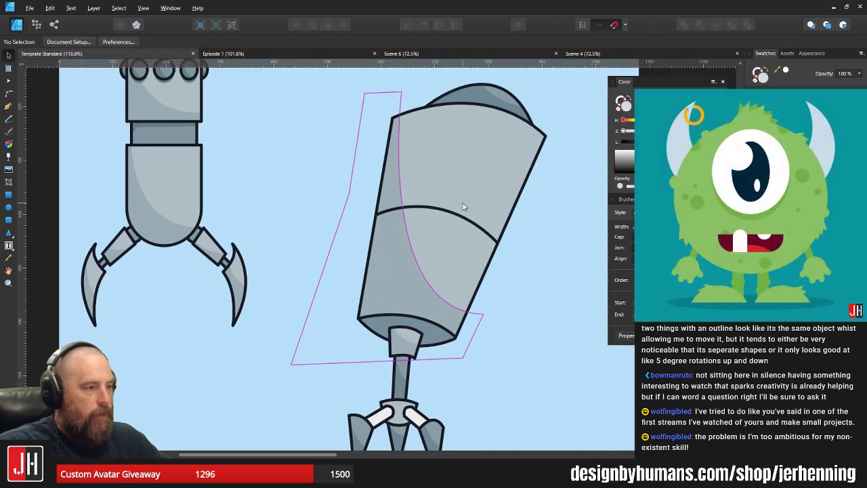
scroll(462, 205, up, 2)
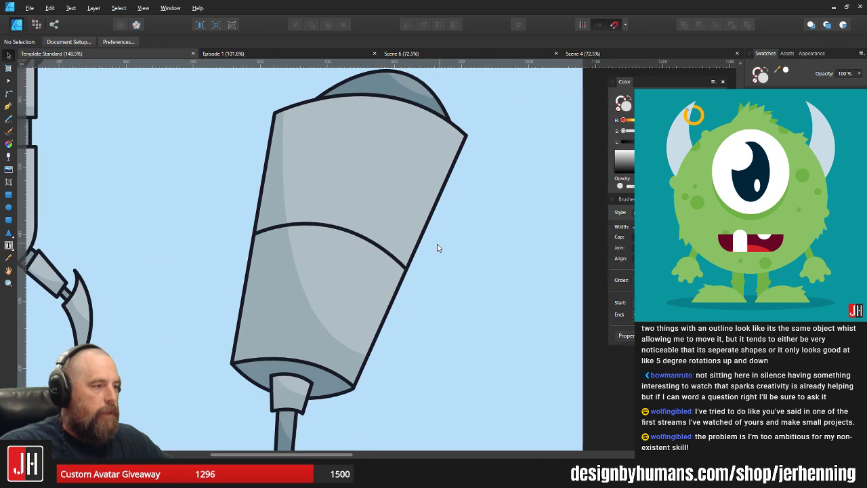
drag(434, 231, 483, 258)
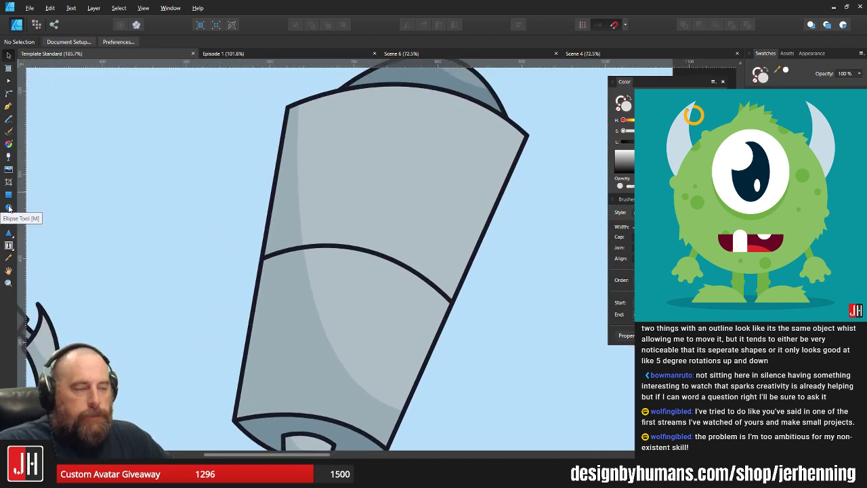
click(8, 106)
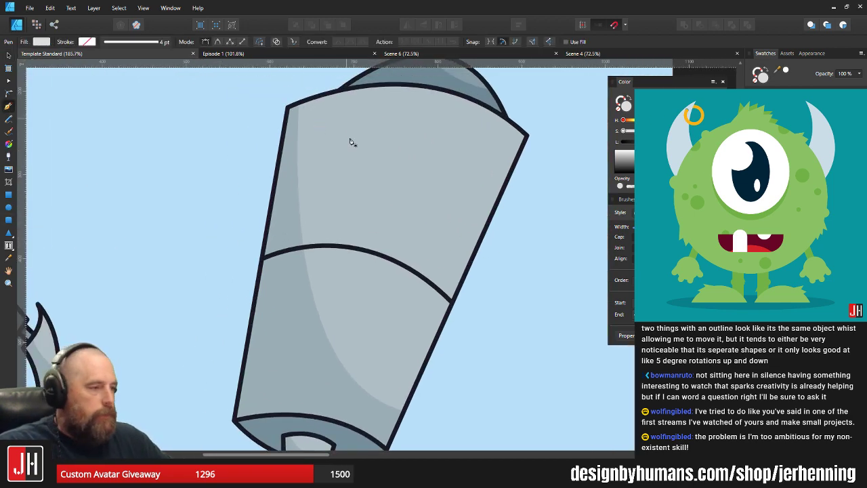
scroll(381, 220, up, 1)
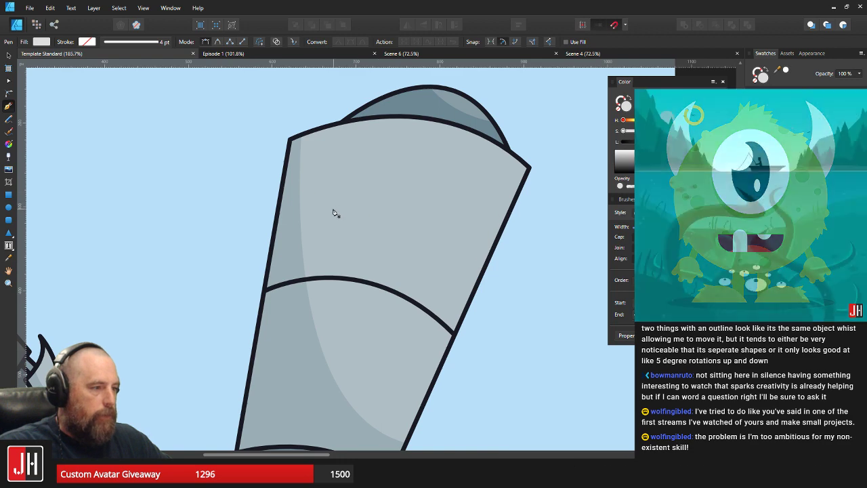
click(333, 209)
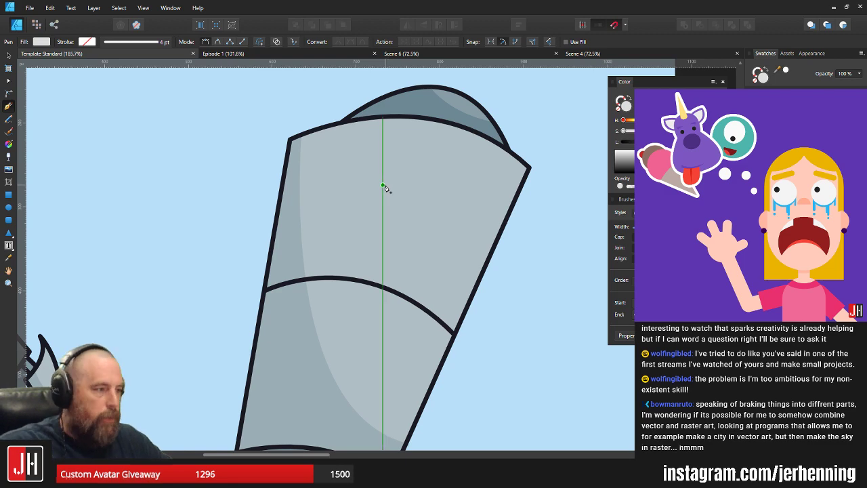
key(v)
Close the Episode 1 and Scene 6 documents
key(ctrl+0)
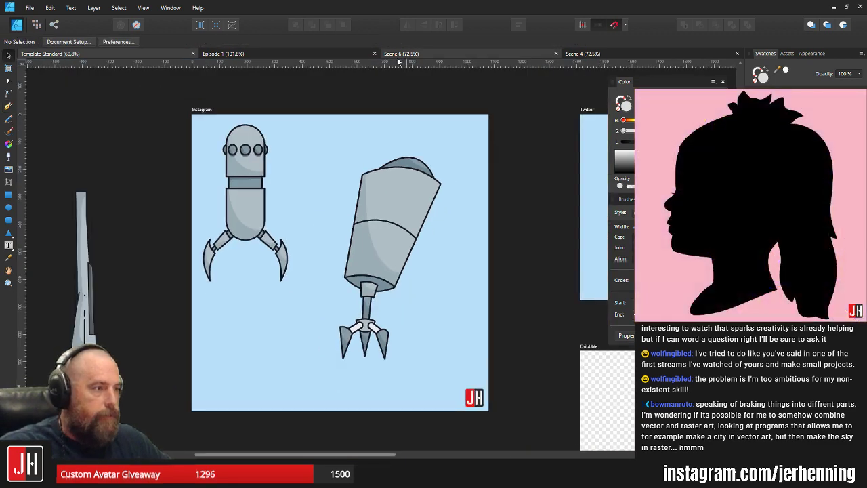
click(358, 57)
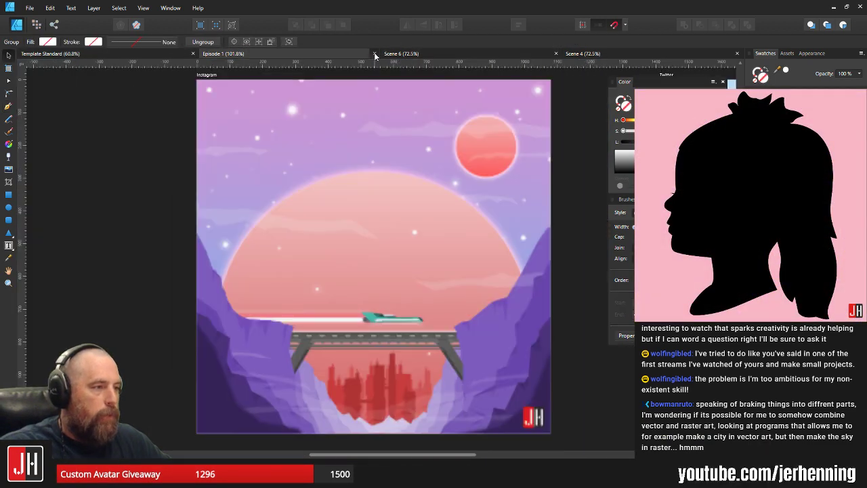
click(375, 54)
click(494, 54)
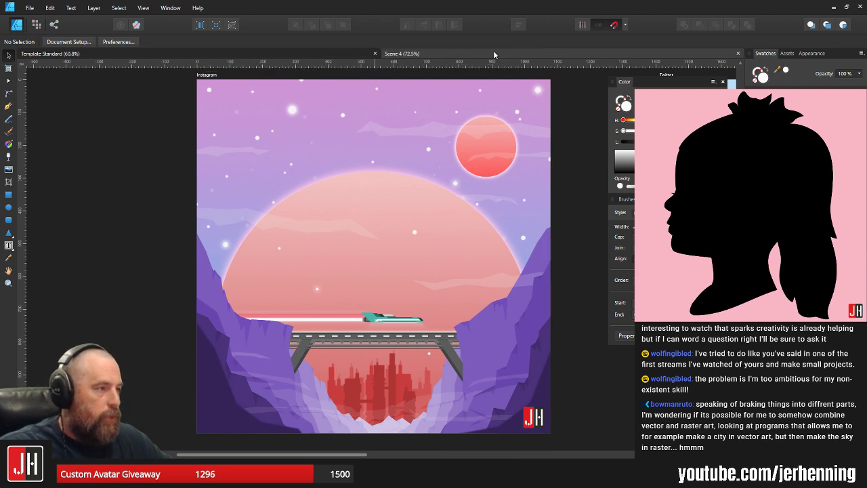
Create a new Web document measuring 1080 x 1080 px at 72 DPI without an artboard
click(34, 13)
click(40, 18)
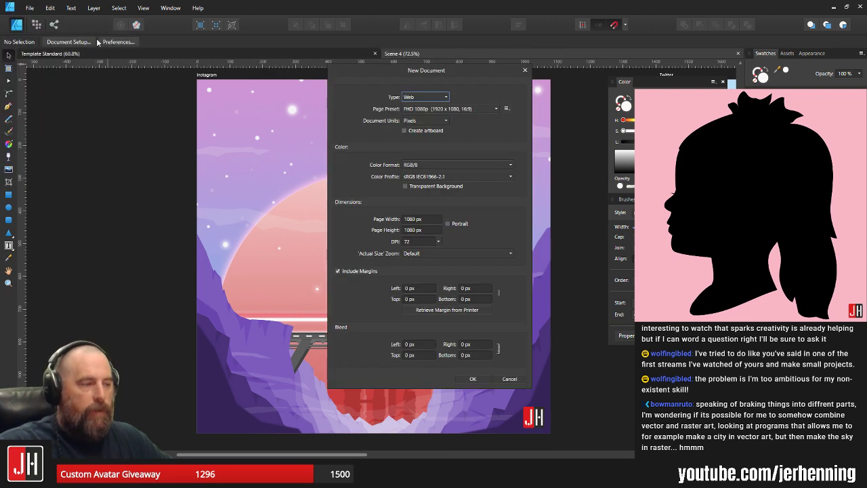
click(473, 379)
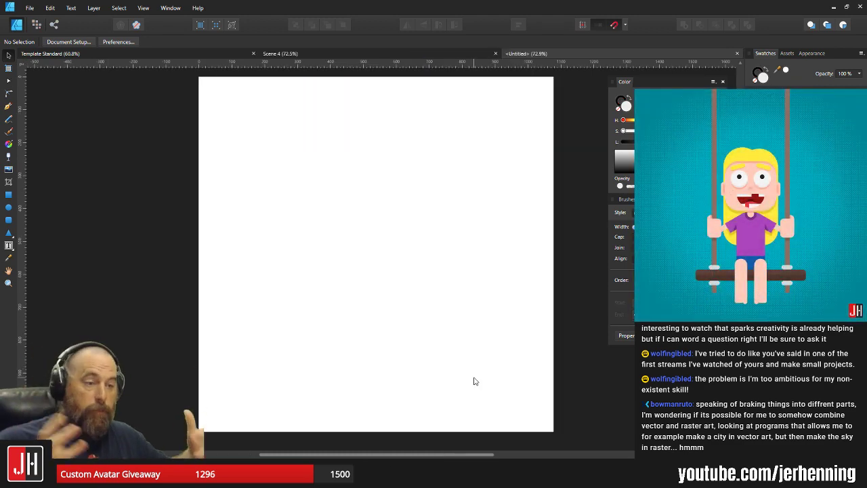
Draw a large circle near the middle of the blank page and fill it with bright blue
click(8, 207)
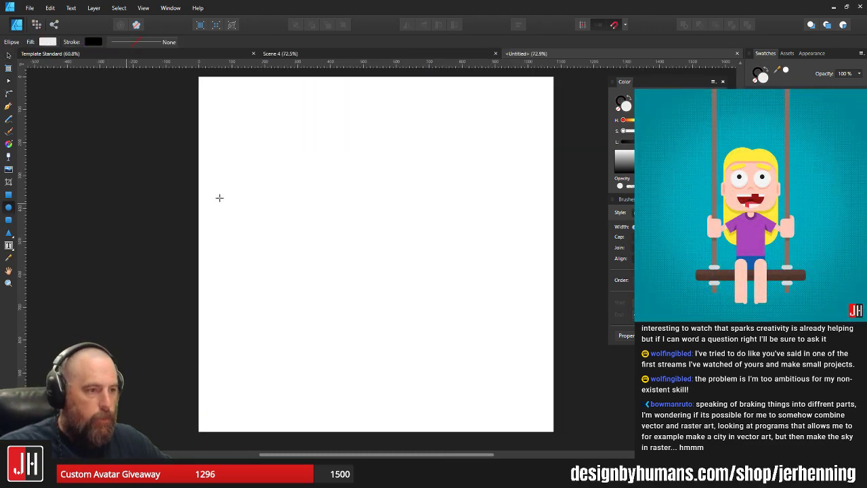
drag(271, 138, 496, 363)
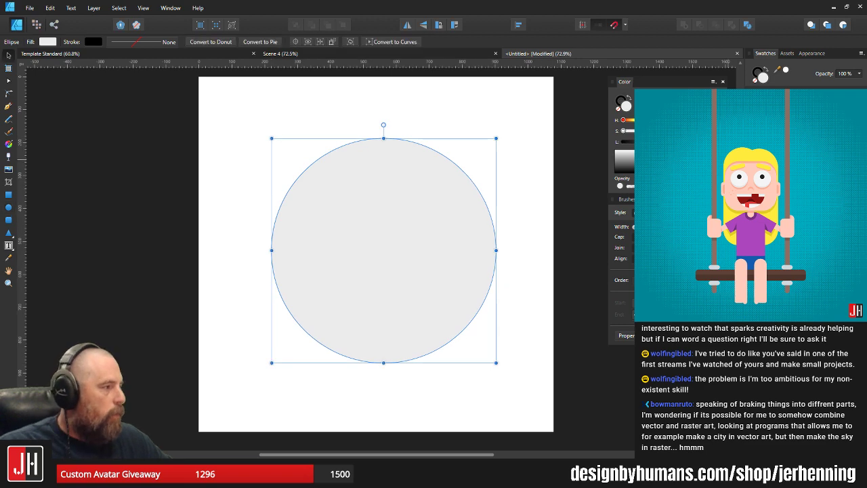
click(799, 128)
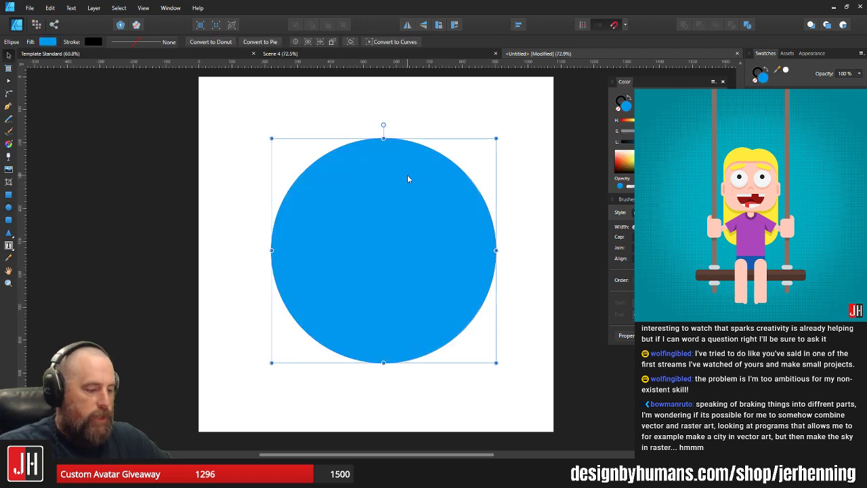
Convert the blue circle to curves and pull its upper-right edge inward to form an irregular, wavy notch
key(ctrl+Return)
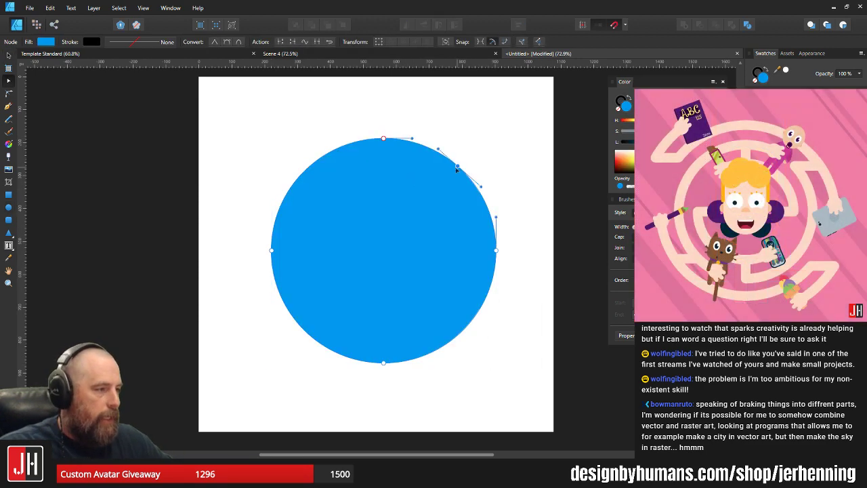
drag(457, 166, 359, 213)
click(414, 178)
key(v)
click(424, 192)
Rotate the notched blue shape so its notch faces left, and bend its right edge inward into a curve
drag(374, 269, 311, 273)
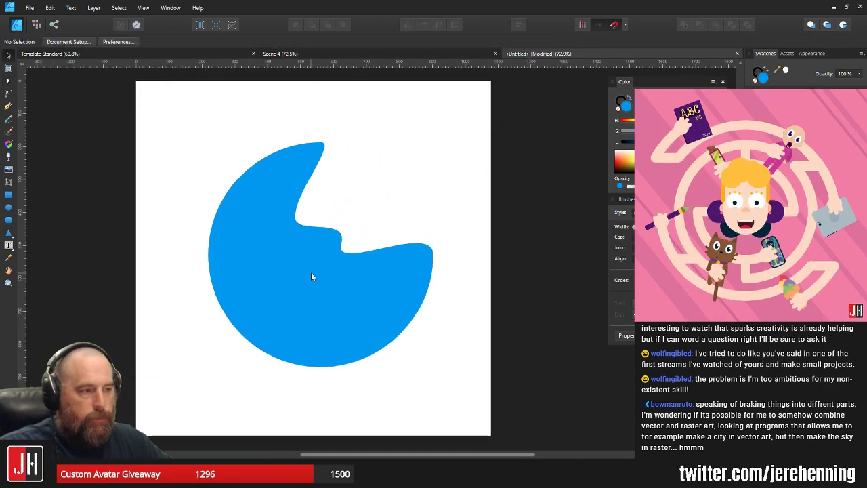
click(312, 276)
drag(321, 130, 207, 351)
key(a)
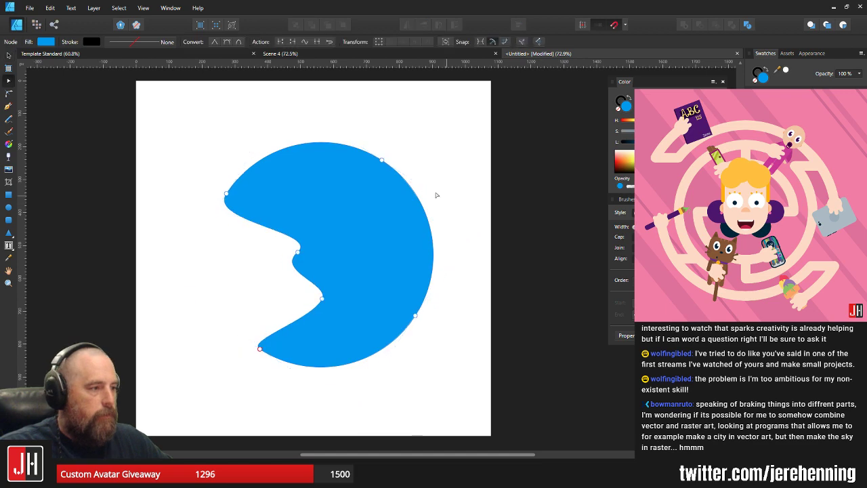
drag(421, 203, 404, 197)
click(404, 198)
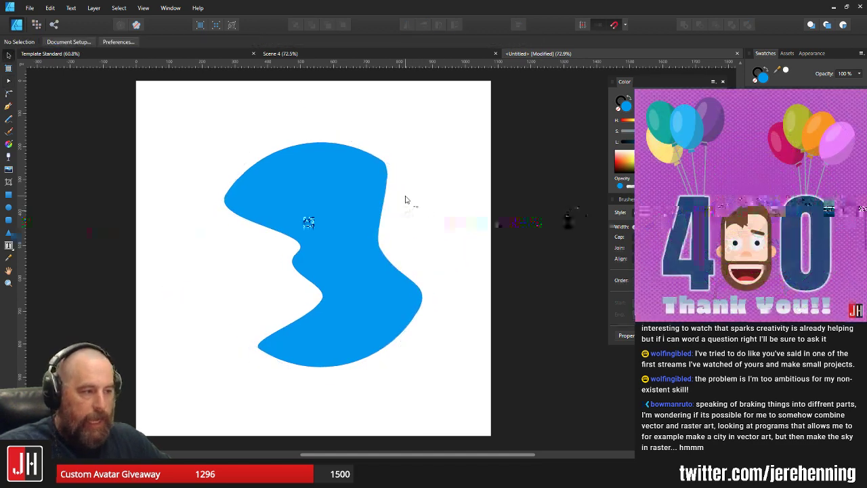
Set up the Pixel Persona's Paint Brush for the selected blue shape with a darker blue and a 200 px Frankentoon texture brush
click(350, 185)
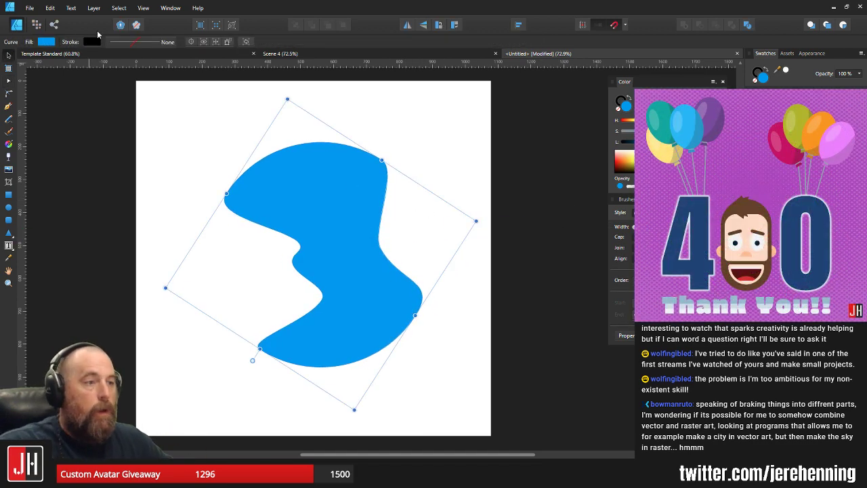
click(37, 25)
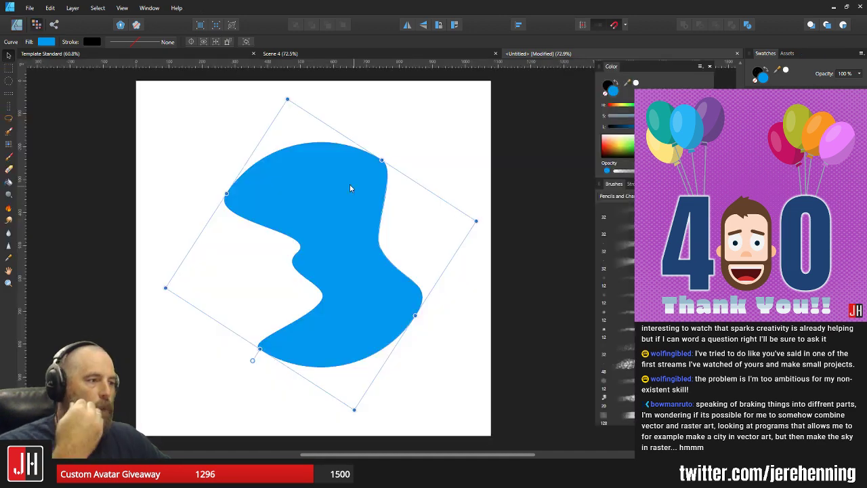
click(13, 158)
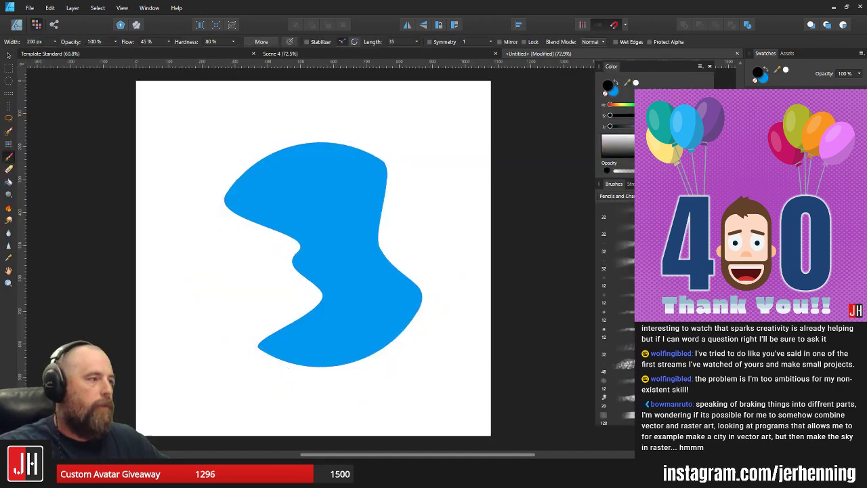
key(x)
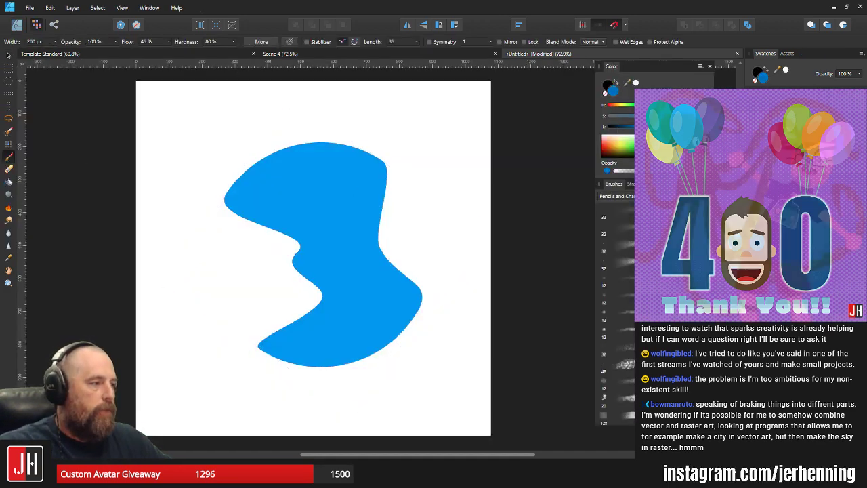
click(651, 196)
scroll(650, 271, down, 3)
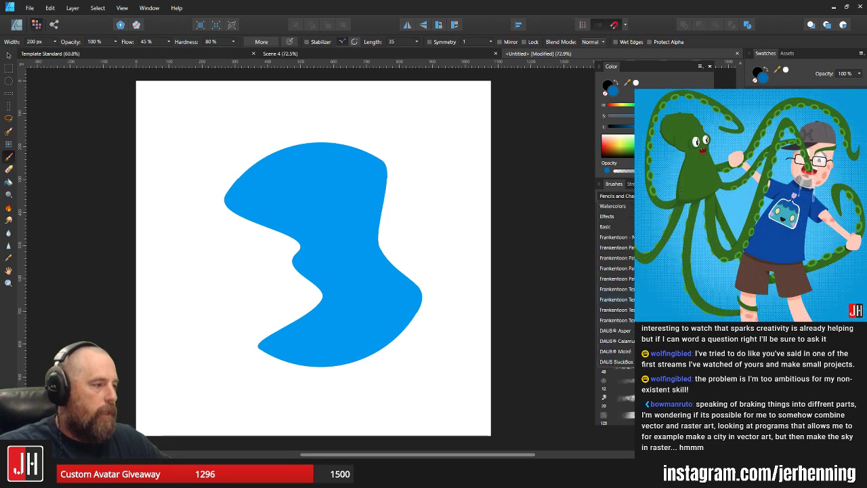
click(617, 289)
click(628, 216)
Try painting textured darker blue shading inside the lower part of the blue shape, and undo the strokes
mouse_move(377, 257)
mouse_down()
mouse_move(382, 341)
mouse_move(412, 309)
mouse_move(335, 351)
mouse_move(335, 335)
mouse_move(377, 291)
mouse_up()
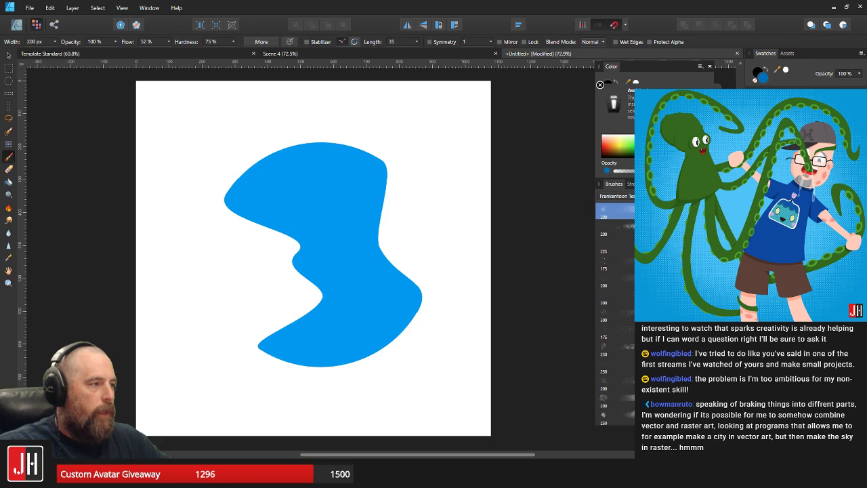
click(600, 85)
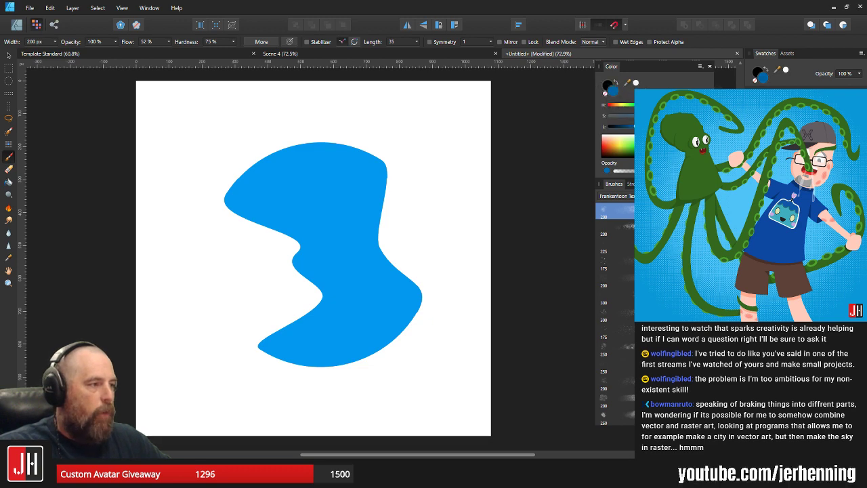
mouse_move(406, 308)
mouse_down()
mouse_move(408, 332)
mouse_move(300, 354)
mouse_move(384, 345)
mouse_move(360, 359)
mouse_up()
scroll(360, 356, up, 3)
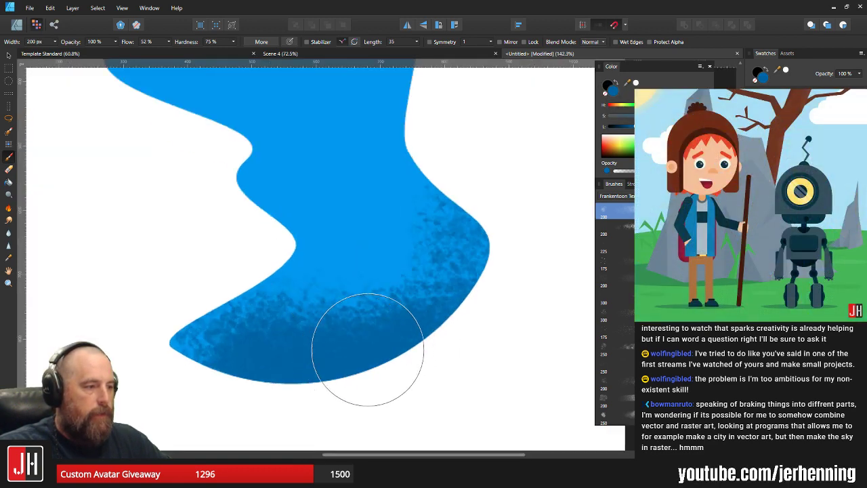
key(ctrl+z)
mouse_move(449, 197)
mouse_down()
mouse_move(489, 244)
mouse_move(424, 327)
mouse_move(472, 224)
mouse_move(437, 330)
mouse_up()
scroll(450, 328, down, 4)
key(ctrl+z)
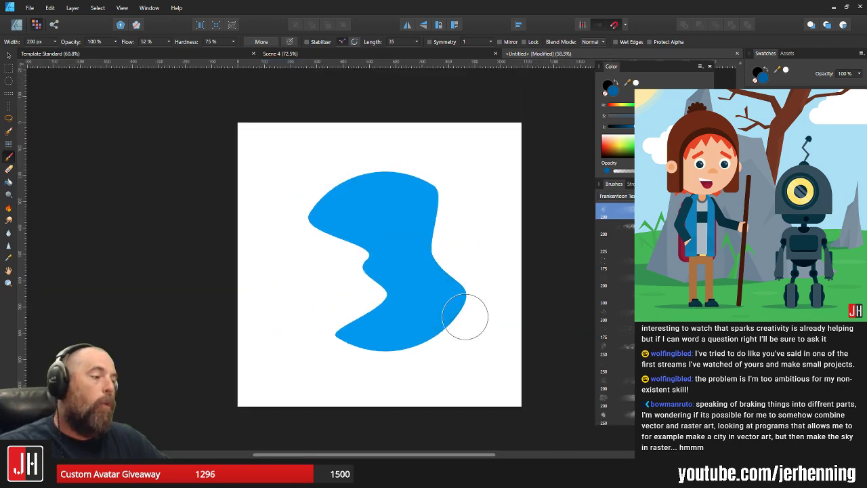
Try brushing textured darker blue shading along the blue shape's right side and upper edge, and undo it
scroll(464, 316, up, 3)
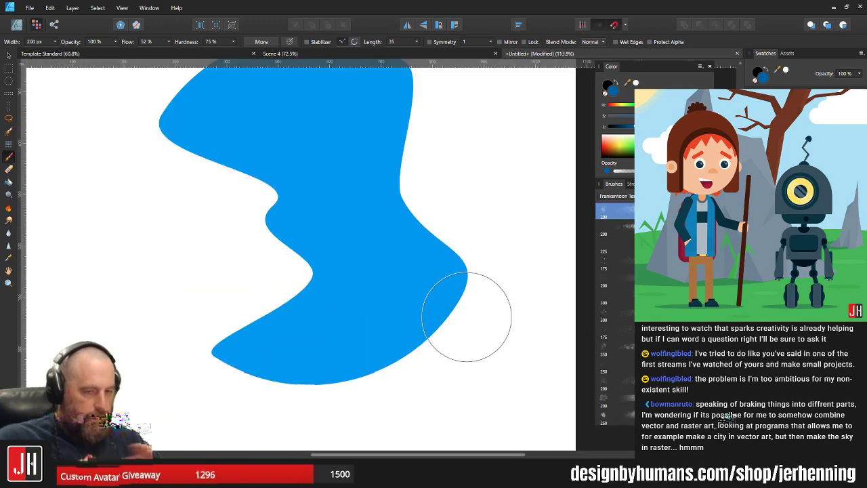
mouse_move(466, 316)
mouse_down()
mouse_move(461, 261)
mouse_move(431, 222)
mouse_move(460, 261)
mouse_move(406, 352)
mouse_up()
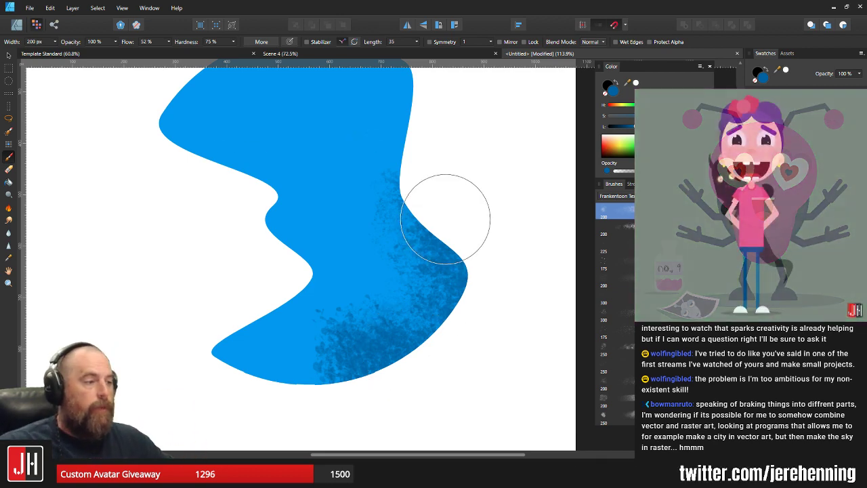
scroll(445, 251, up, 3)
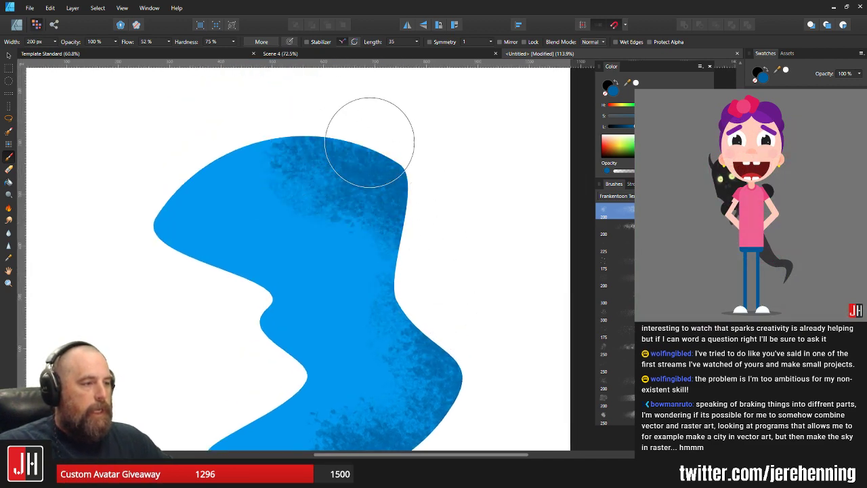
scroll(427, 263, up, 1)
key(ctrl+z)
scroll(416, 262, down, 3)
scroll(416, 271, down, 2)
scroll(416, 305, up, 1)
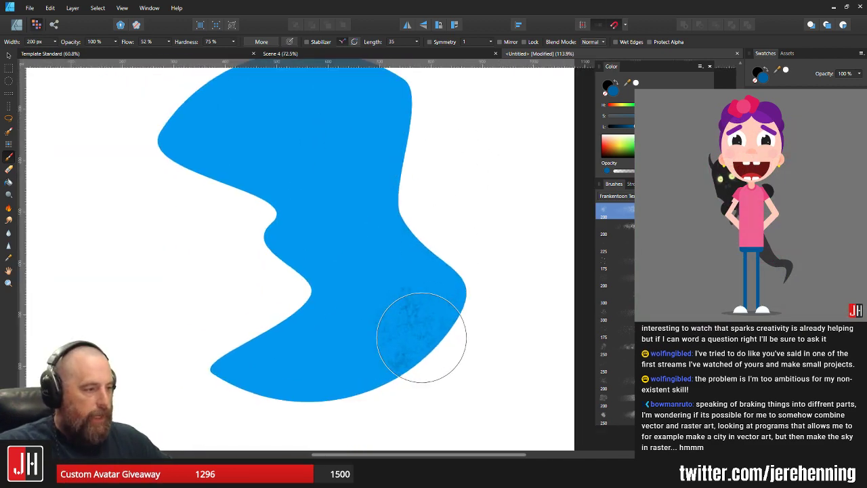
Paint dark-blue textured shading along the outer and inner edges of the light-blue shape with the Frankentoon texture brush
mouse_move(444, 268)
mouse_down()
mouse_move(448, 315)
mouse_move(458, 290)
mouse_move(409, 370)
mouse_move(244, 418)
mouse_move(223, 356)
mouse_move(266, 362)
mouse_move(250, 343)
mouse_move(269, 263)
mouse_move(288, 262)
mouse_move(294, 242)
mouse_move(234, 183)
mouse_move(149, 133)
mouse_move(186, 122)
mouse_move(196, 105)
mouse_move(220, 199)
mouse_up()
drag(284, 101, 328, 208)
mouse_move(306, 175)
mouse_down()
mouse_move(325, 137)
mouse_move(267, 174)
mouse_move(301, 189)
mouse_move(294, 247)
mouse_move(308, 298)
mouse_move(302, 328)
mouse_move(325, 348)
mouse_up()
ctrl+scroll(325, 348, down, 4)
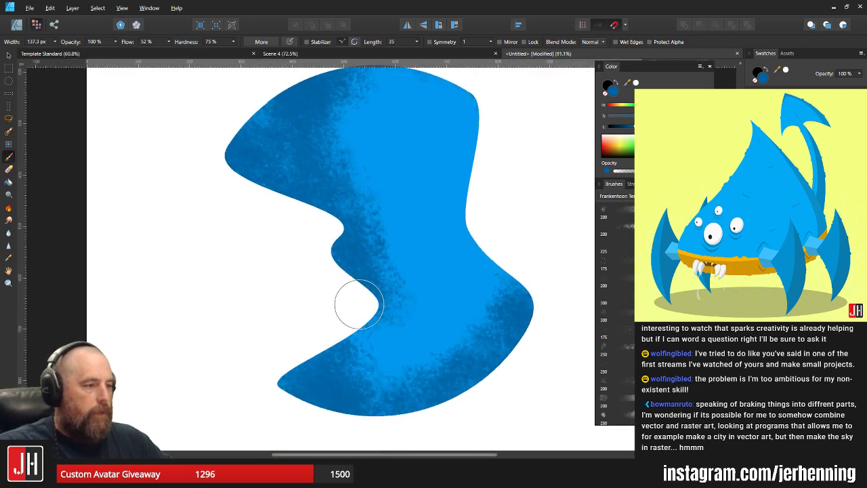
In the vector Designer persona, reshape the small notch in the blue shape's concave edge by adjusting its curve node
ctrl+scroll(343, 313, down, 1)
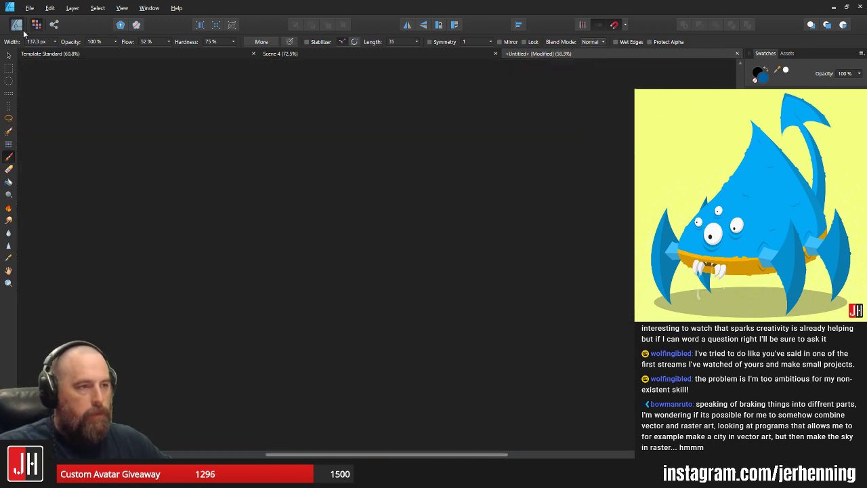
scroll(360, 300, up, 2)
key(a)
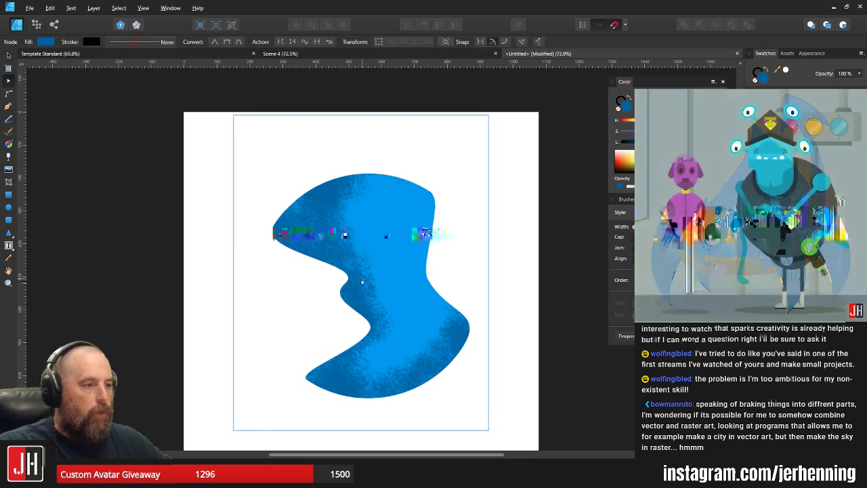
key(v)
key(a)
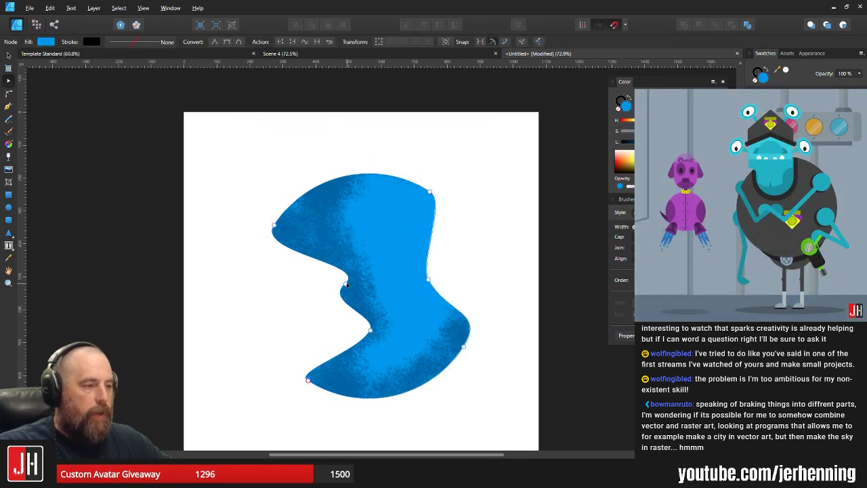
click(330, 285)
drag(330, 285, 340, 269)
key(v)
click(441, 285)
drag(441, 285, 412, 251)
scroll(412, 252, up, 2)
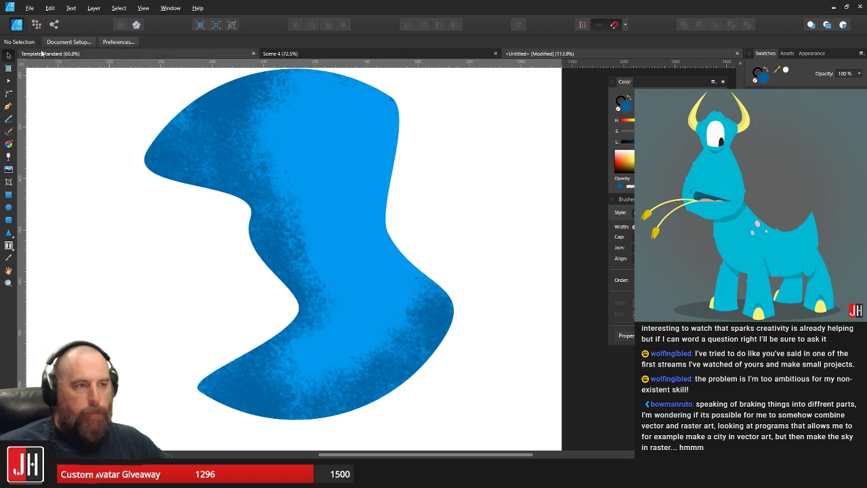
Return to the Pixel persona, try a stroke across the blue shape's edge and undo it
click(37, 26)
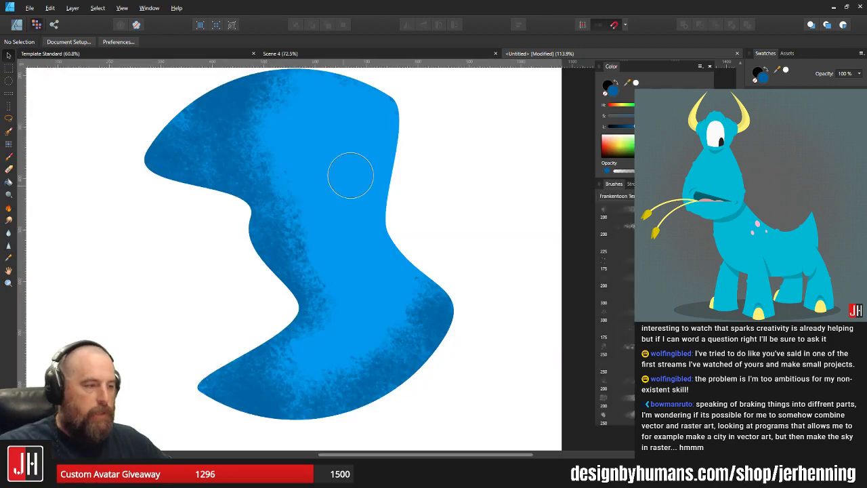
mouse_move(350, 175)
mouse_down()
mouse_move(369, 165)
mouse_move(346, 219)
mouse_move(451, 216)
mouse_up()
key(ctrl+z)
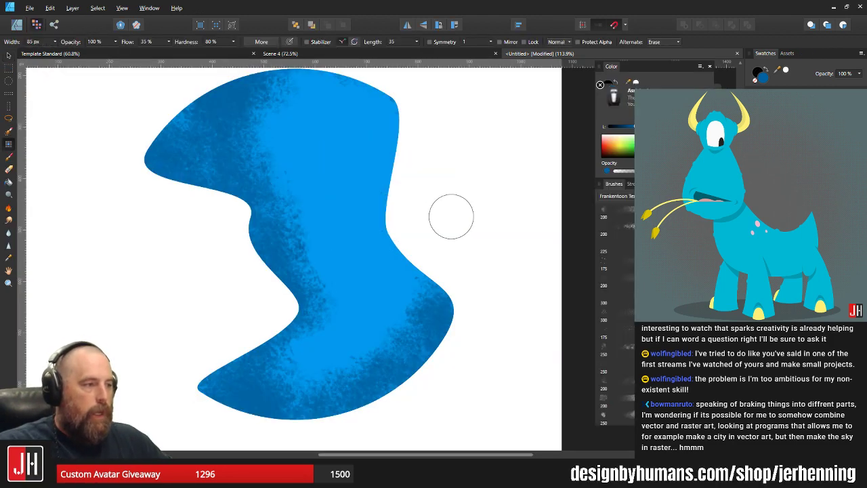
Scale the shaded blue shape down to about half size and place it in the left part of the canvas
scroll(452, 212, down, 3)
key(v)
drag(374, 202, 412, 198)
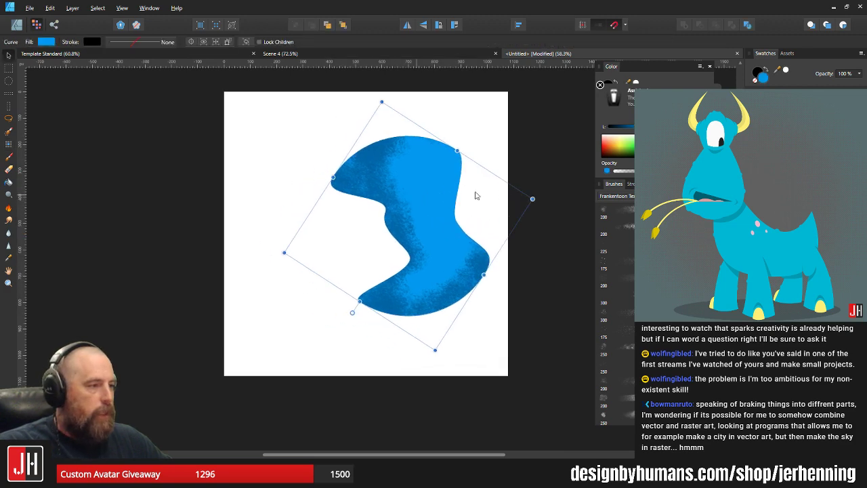
drag(533, 198, 422, 239)
drag(343, 232, 292, 233)
click(397, 223)
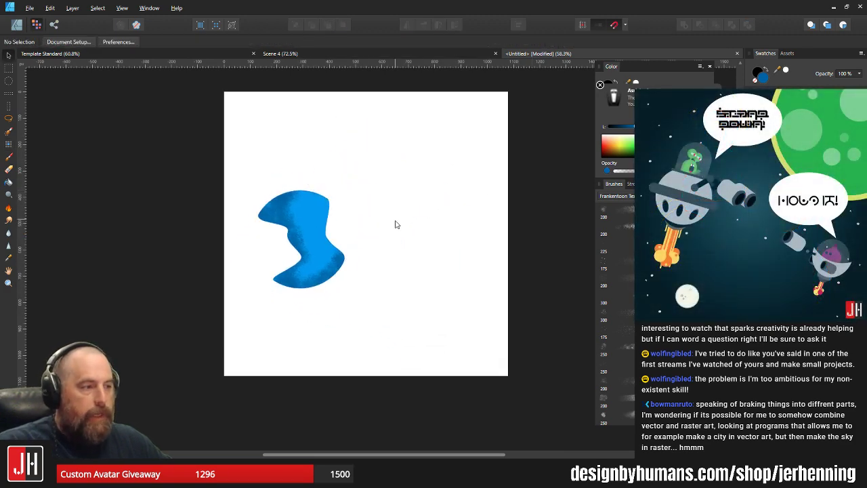
Test textured pixel strokes on the blank canvas beside the blue shape, undoing each one
scroll(405, 229, up, 1)
key(b)
mouse_move(457, 177)
mouse_down()
mouse_move(396, 307)
mouse_move(434, 281)
mouse_up()
scroll(434, 281, up, 3)
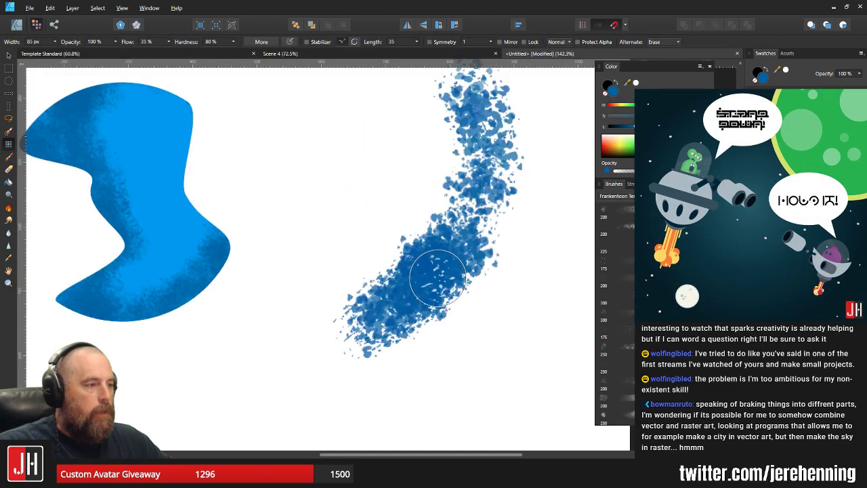
key(ctrl+z)
mouse_move(394, 233)
mouse_down()
mouse_move(332, 255)
mouse_move(421, 254)
mouse_move(461, 279)
mouse_move(431, 288)
mouse_up()
scroll(434, 287, down, 4)
key(ctrl+z)
Try the 200 px texture brush with a stroke and single dabs on the blank canvas, undoing each one
scroll(447, 285, up, 3)
click(591, 289)
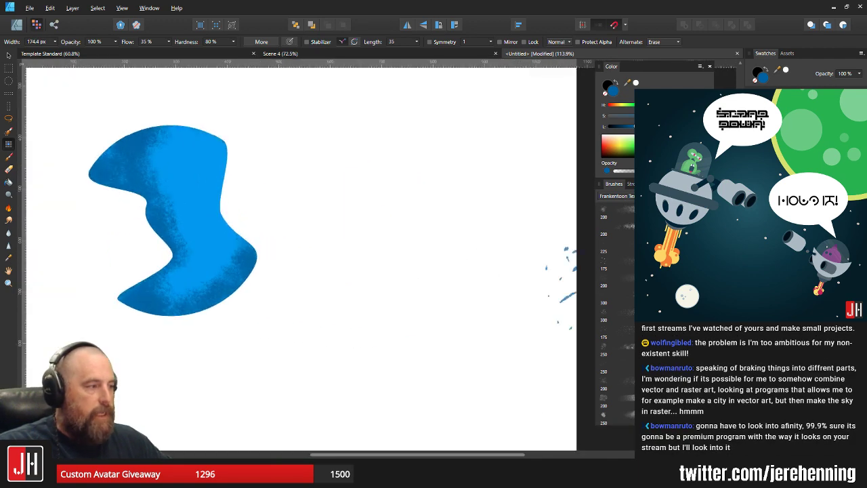
click(615, 228)
mouse_move(510, 241)
mouse_down()
mouse_move(454, 271)
mouse_move(434, 305)
mouse_up()
key(ctrl+z)
click(435, 306)
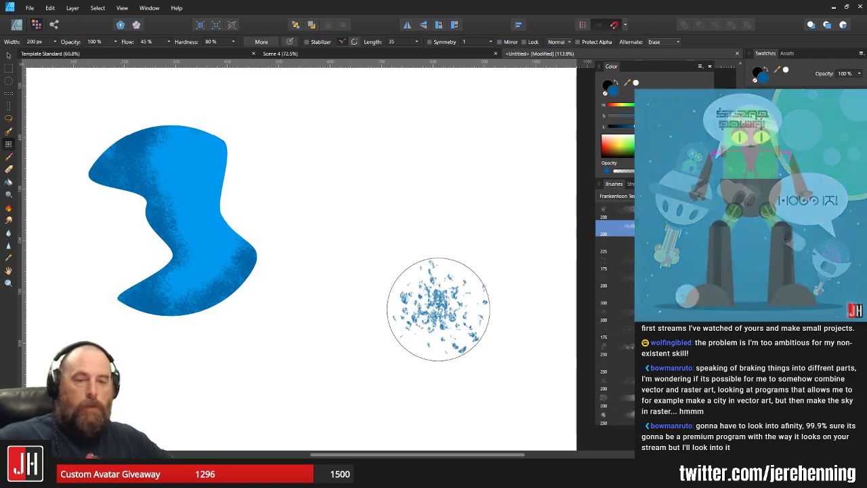
key(ctrl+z)
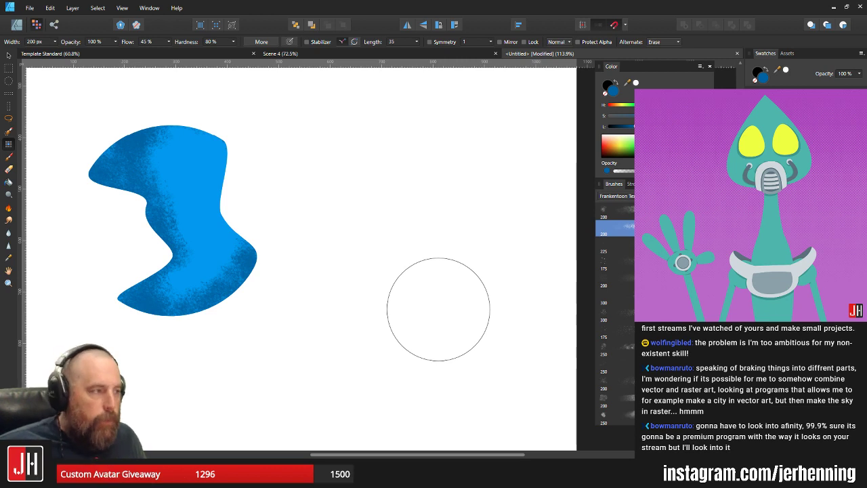
click(537, 318)
key(ctrl+z)
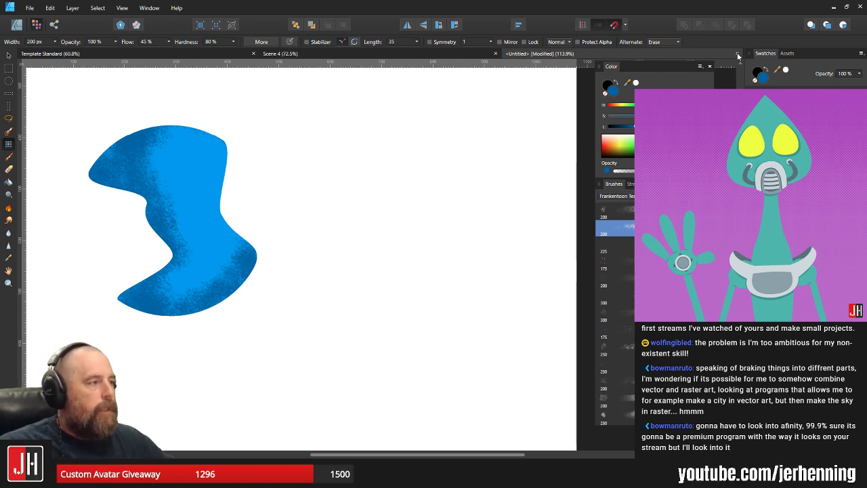
Close the untitled document without saving it and bring up the Template Standard document
click(737, 54)
click(431, 247)
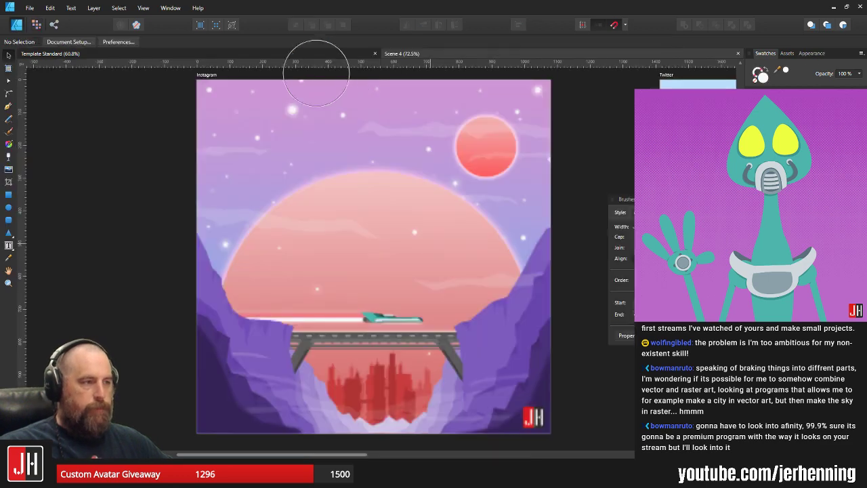
click(317, 57)
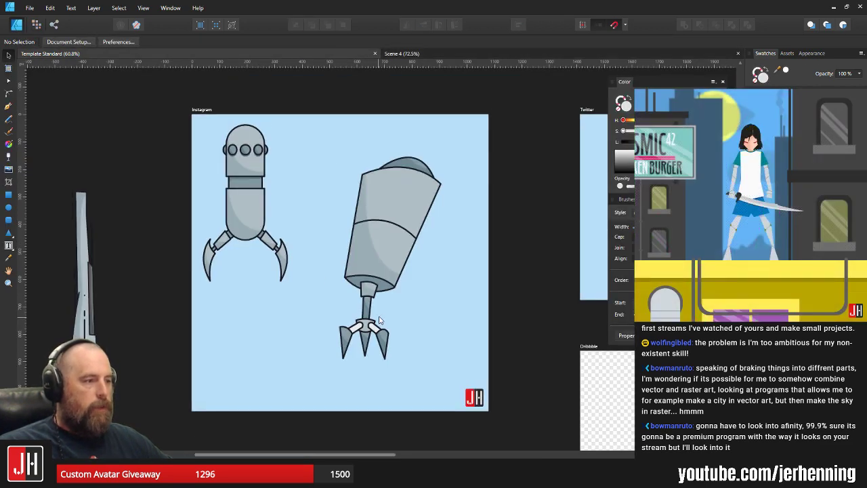
Lengthen the two outer claw prongs of the large robot arm by pulling their tip nodes slightly downward
scroll(407, 305, up, 6)
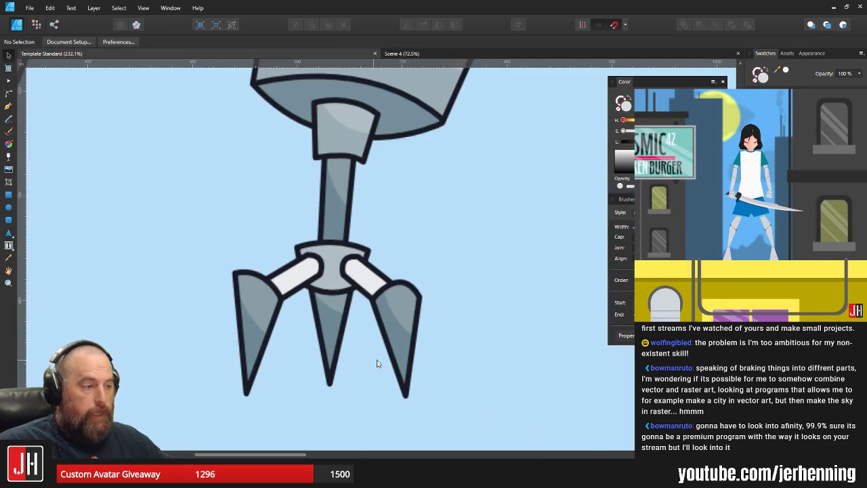
double_click(400, 373)
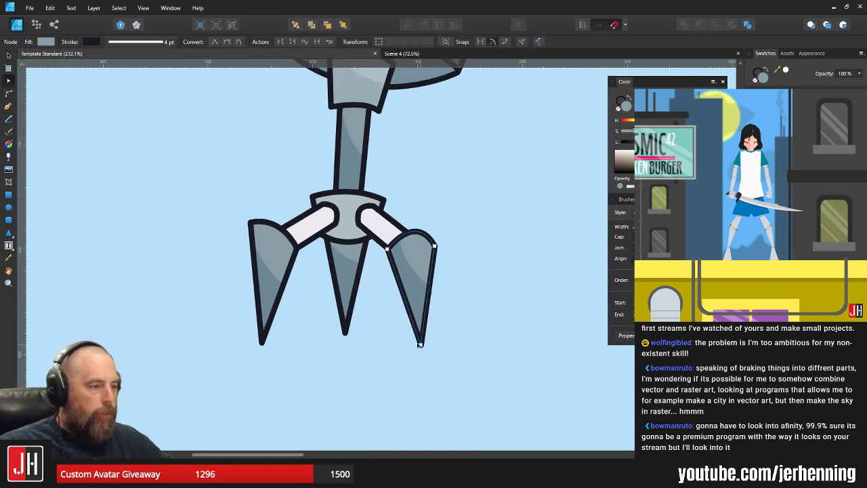
drag(420, 344, 424, 344)
drag(424, 353, 424, 352)
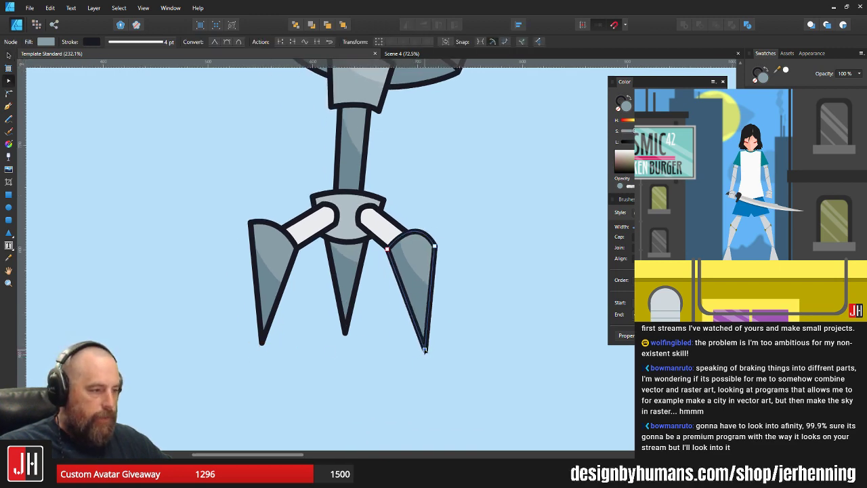
click(262, 342)
drag(262, 343, 262, 351)
key(v)
click(320, 348)
scroll(322, 347, down, 5)
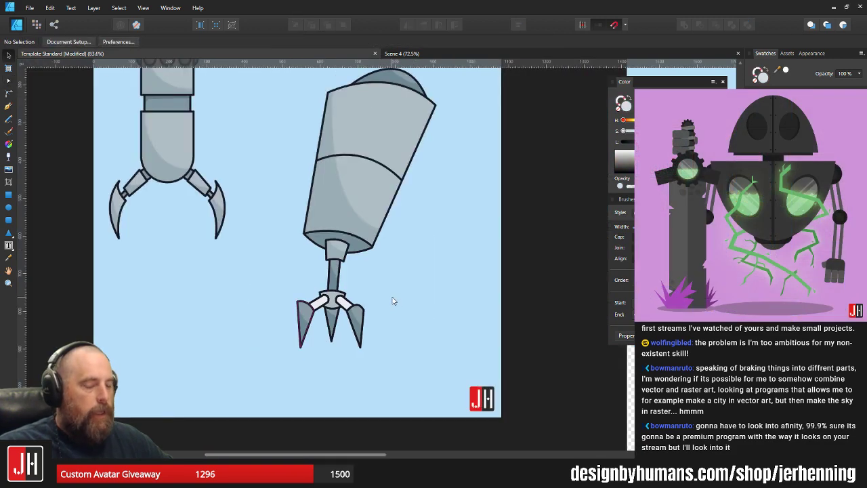
Launch Affinity Publisher and close its welcome window
key(super)
click(198, 90)
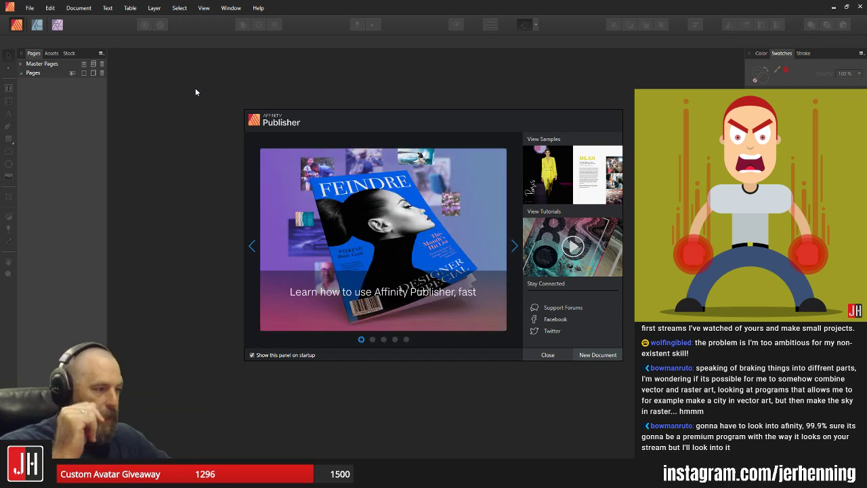
click(540, 359)
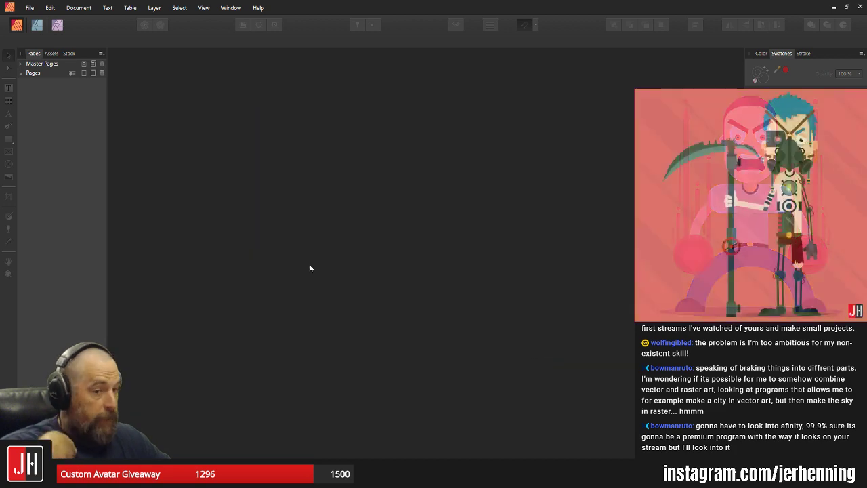
Create a single-page A4 portrait print document and close it again
click(30, 7)
click(57, 31)
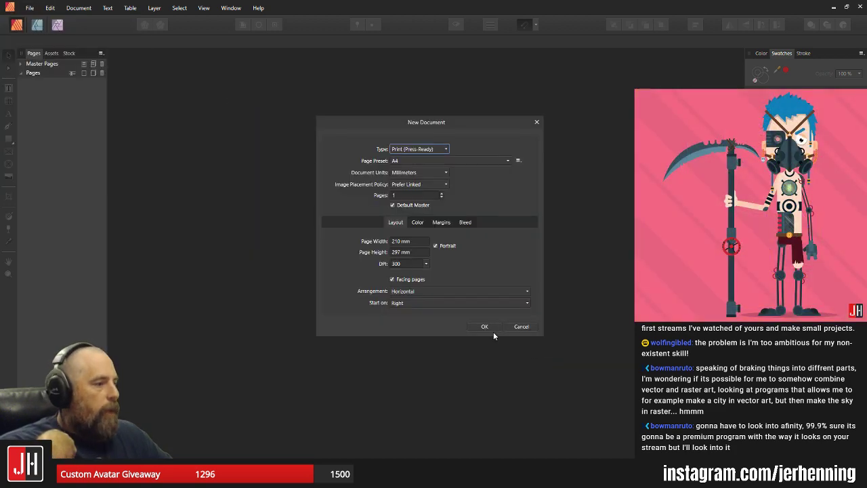
click(489, 326)
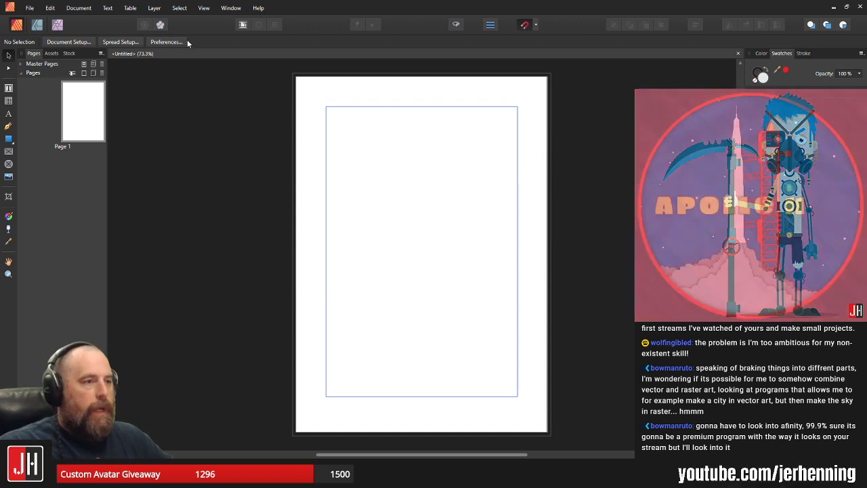
click(737, 53)
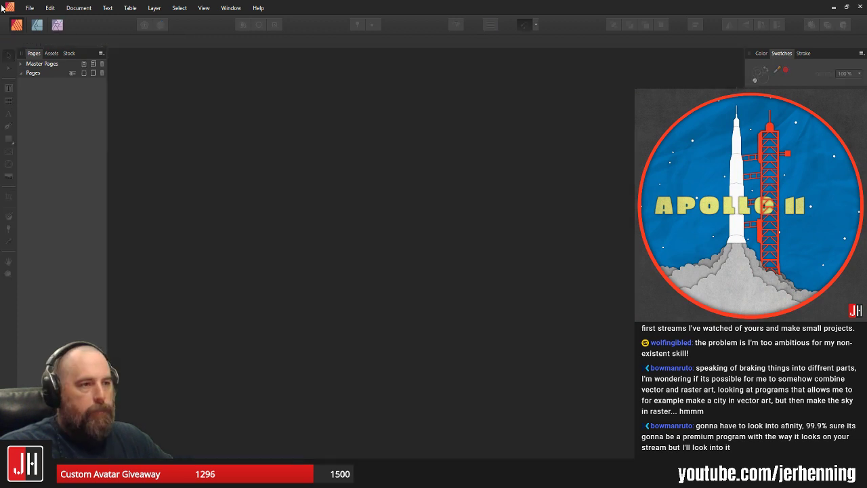
Create a 10-page A4 portrait print document at 300 DPI with facing pages
click(30, 7)
click(39, 29)
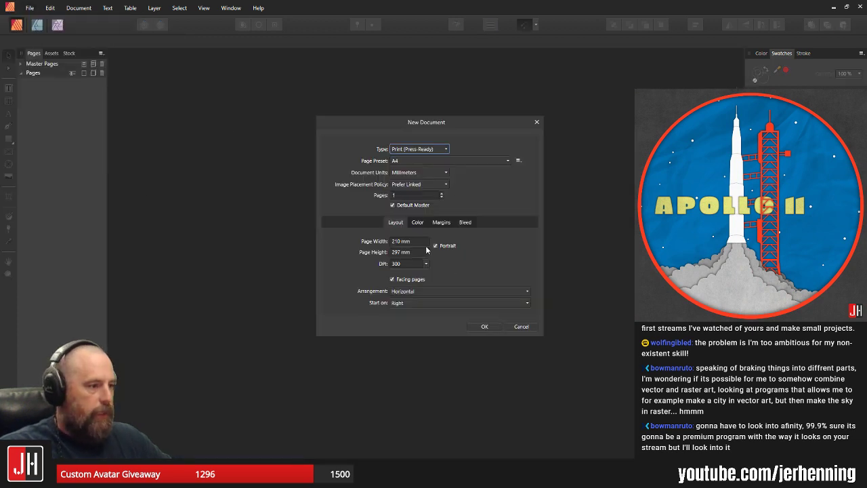
click(413, 196)
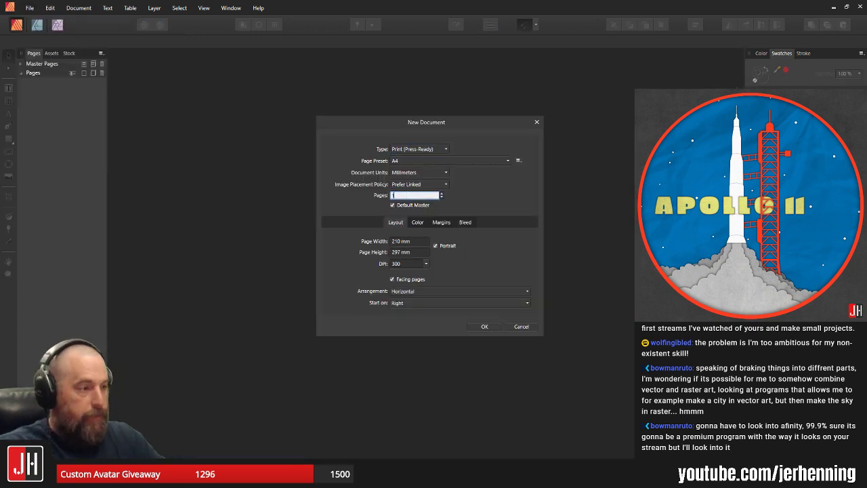
text(10)
click(483, 326)
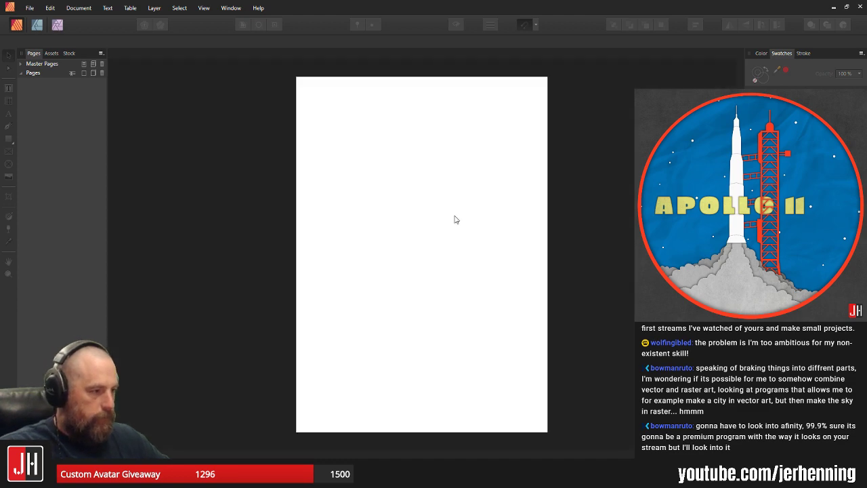
scroll(444, 230, down, 2)
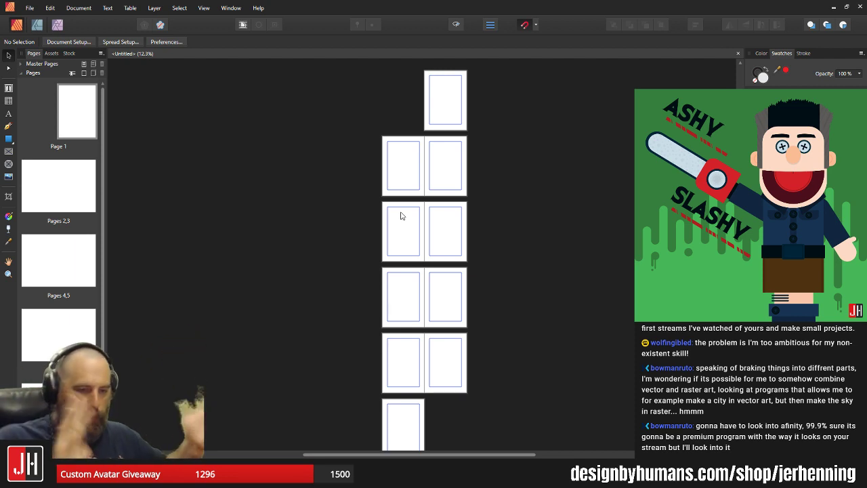
scroll(404, 123, up, 4)
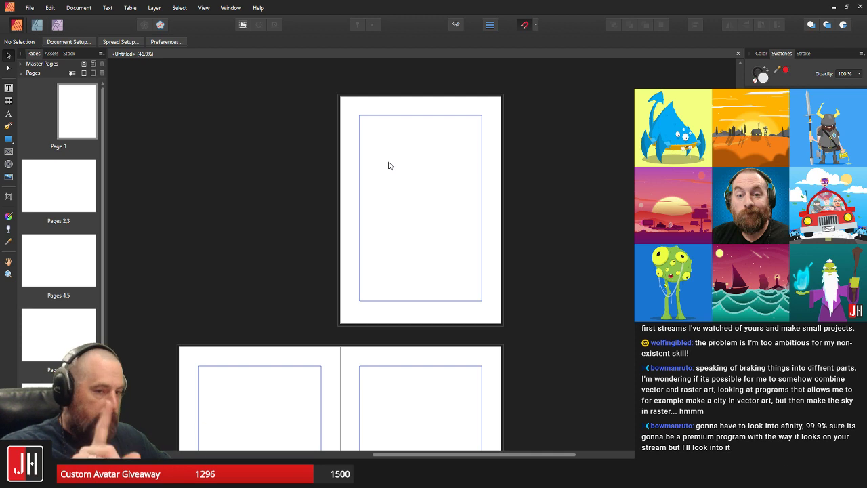
Switch Publisher to its Designer persona and compare it with the separate Affinity Designer window
click(36, 25)
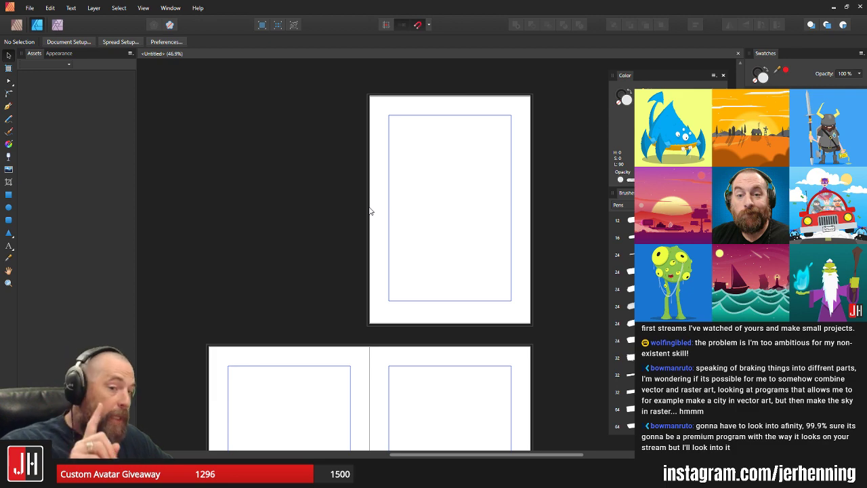
key(alt+Tab)
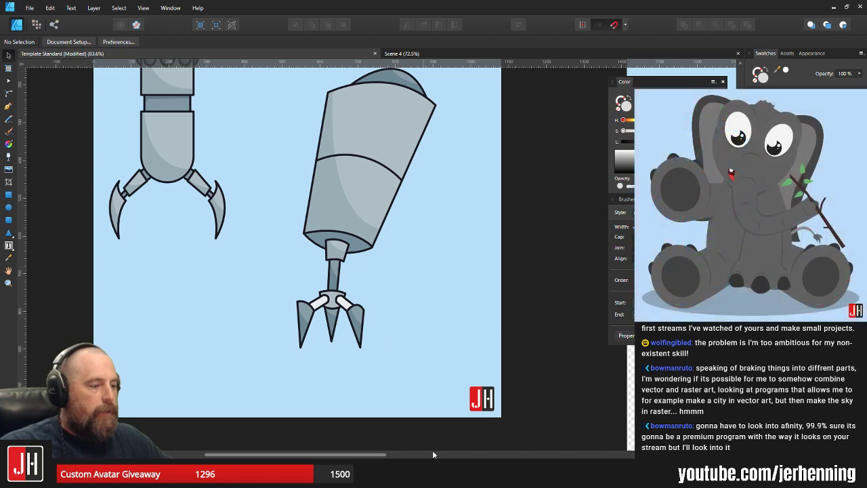
click(439, 474)
scroll(430, 219, up, 3)
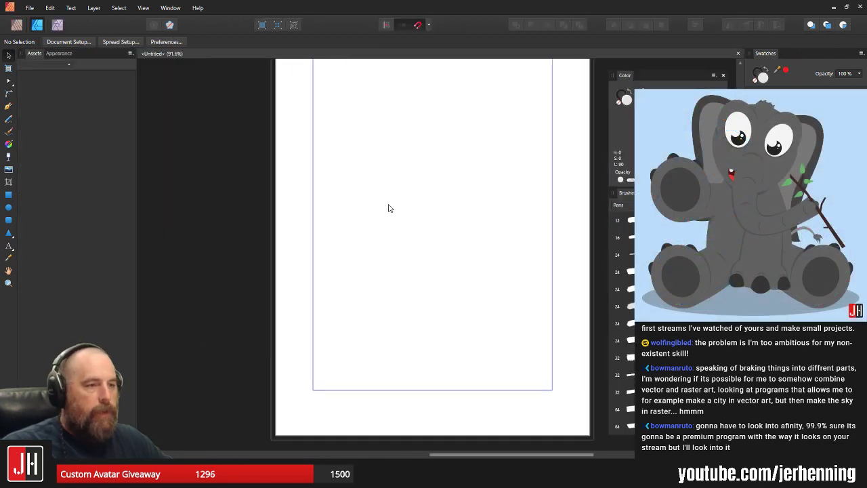
Draw a closed four-point Pen tool shape on the page with straight sides and outward-curved upper and lower edges
click(8, 106)
click(387, 273)
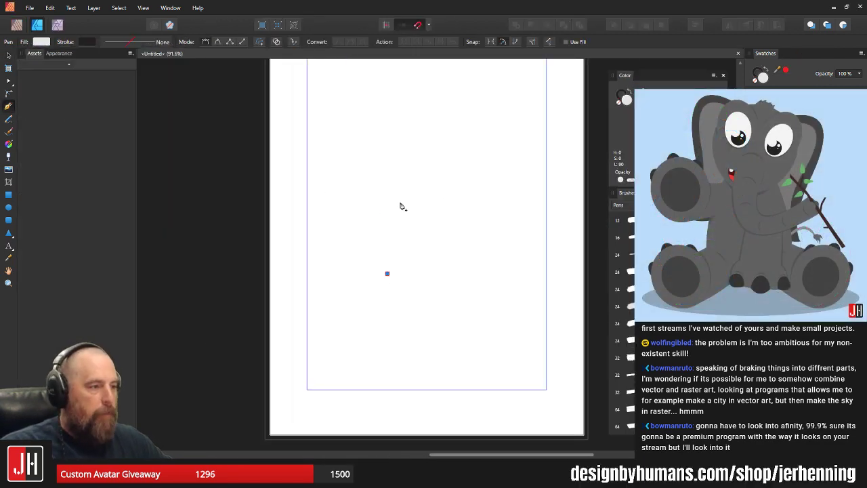
click(400, 114)
drag(526, 133, 579, 176)
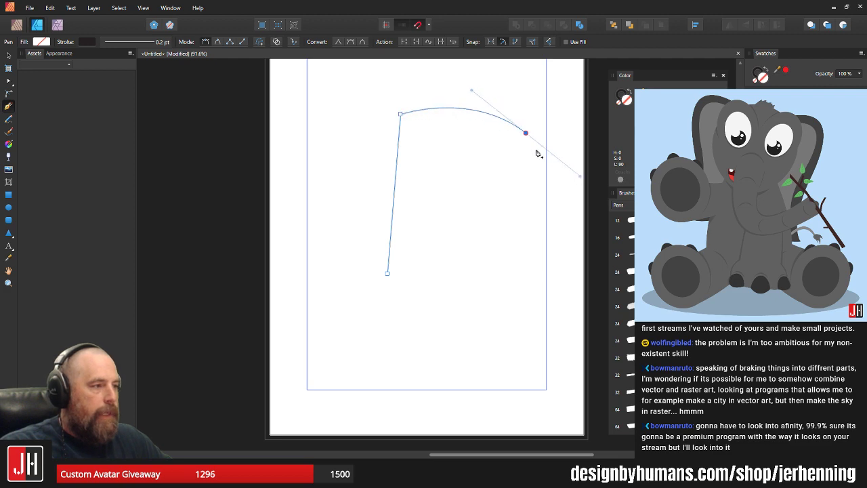
click(526, 133)
click(464, 281)
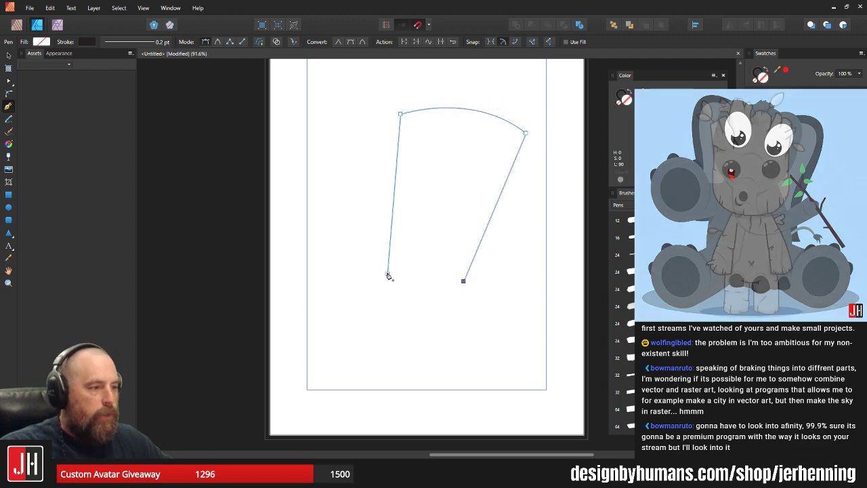
drag(387, 273, 358, 243)
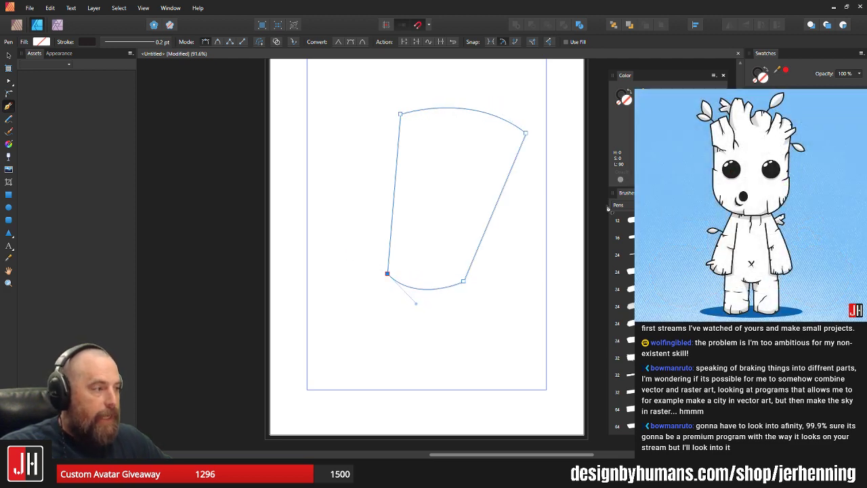
Fill the shape with slate blue (H 212, S 24, L 38), reposition it on the page and change to the Photo persona
drag(672, 133, 666, 137)
key(v)
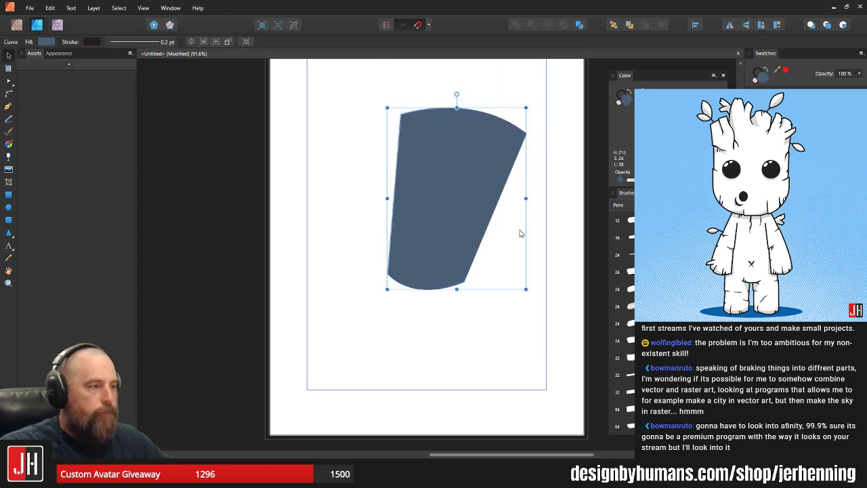
click(531, 213)
drag(531, 212, 479, 256)
drag(407, 208, 389, 239)
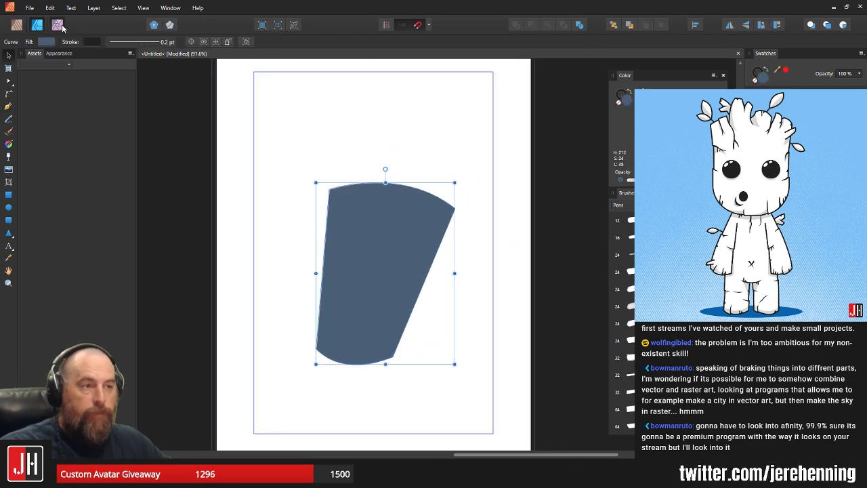
click(58, 25)
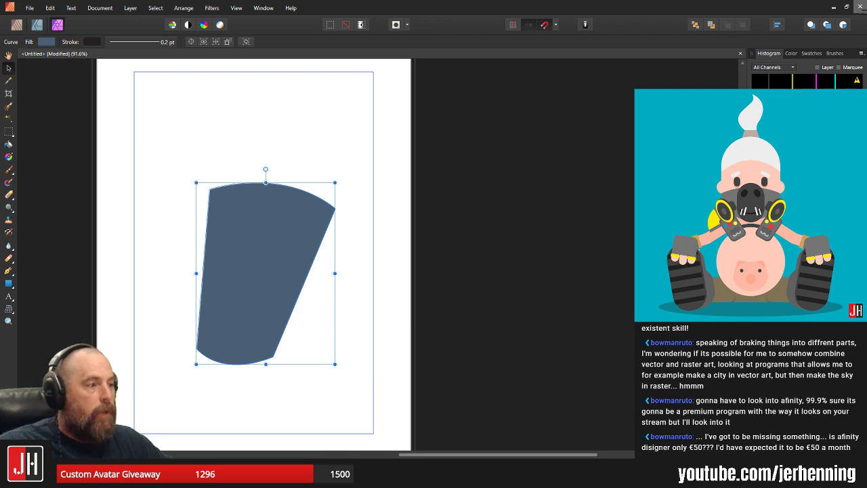
Switch to the Affinity Designer window and draw a light-grey ellipse over the left edge of the robot arm's upper body
key(alt+Tab)
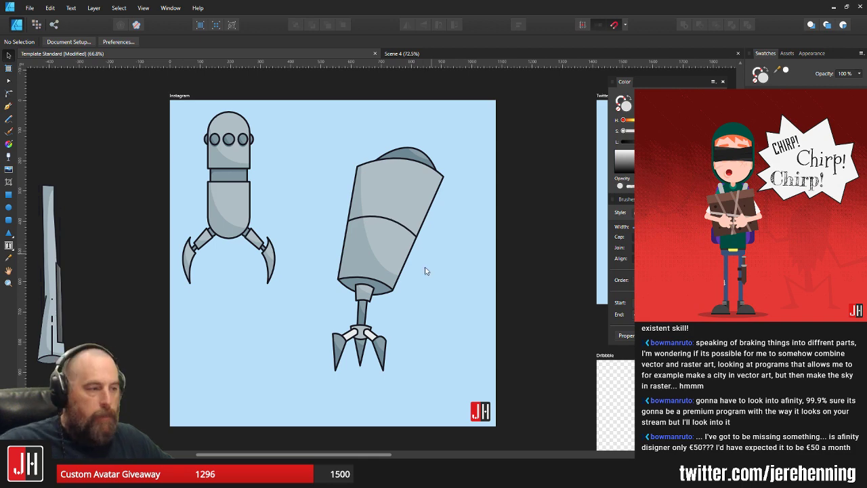
scroll(408, 282, up, 3)
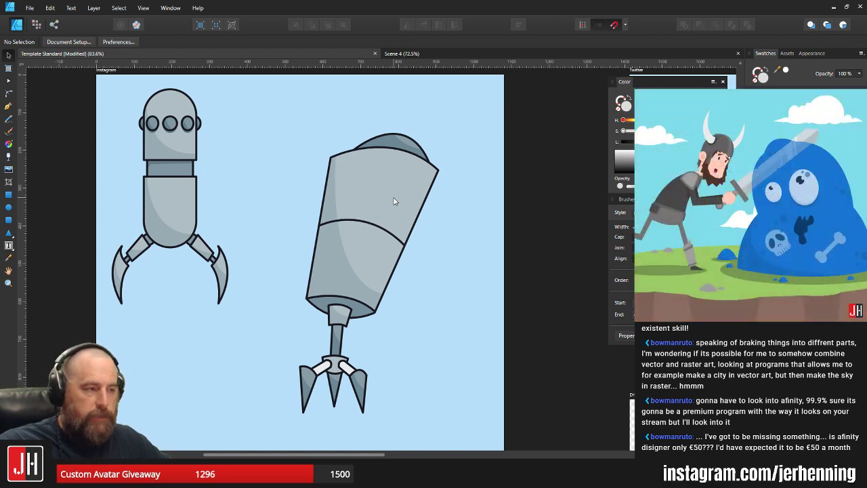
scroll(385, 200, up, 1)
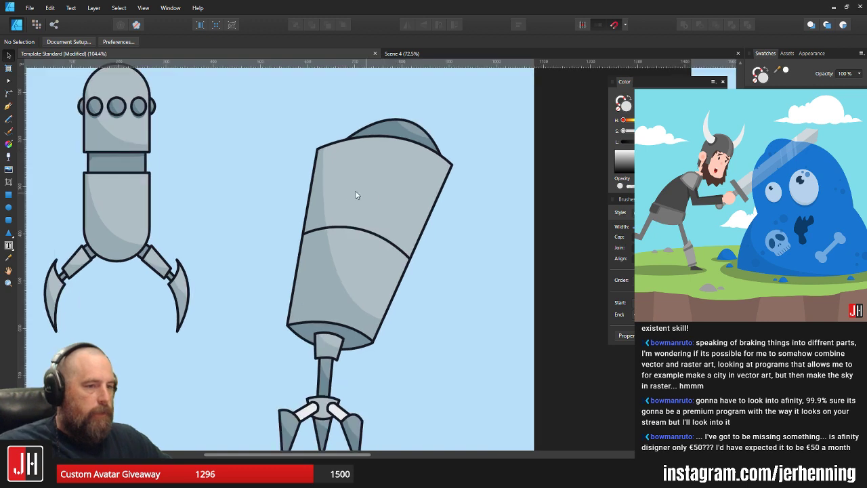
click(9, 208)
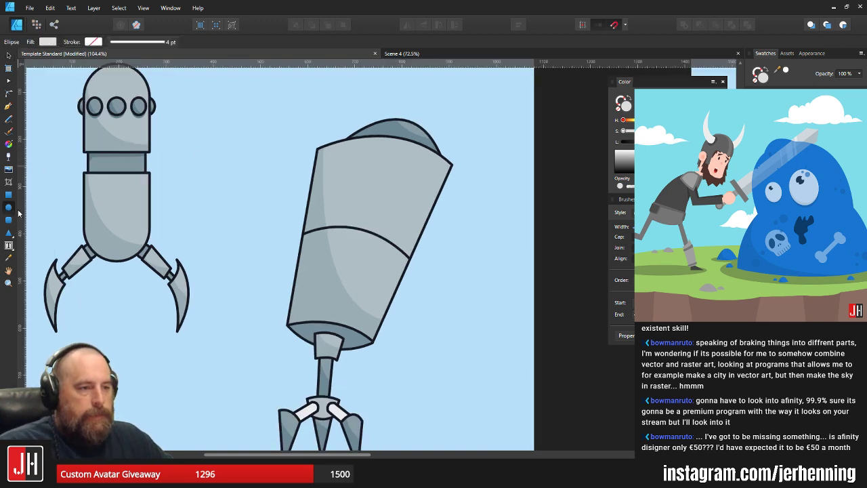
drag(303, 170, 360, 238)
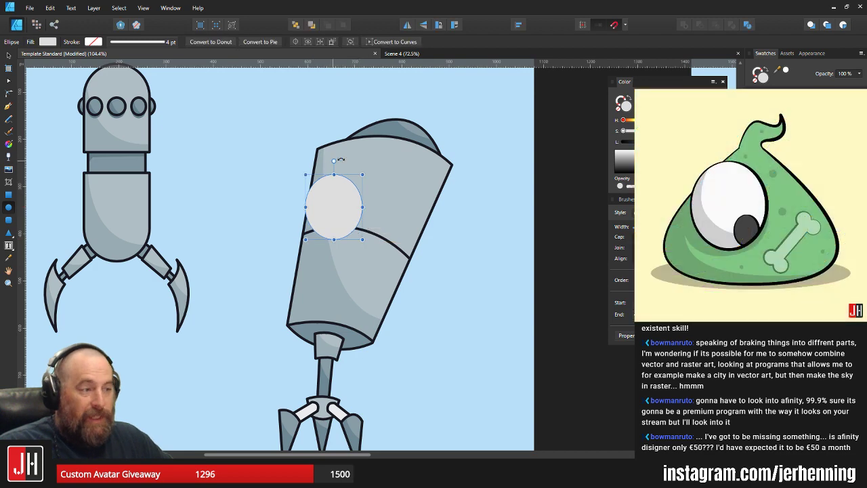
Tilt the ellipse to follow the arm's slant, raise it toward the upper left edge and narrow it slightly
drag(341, 160, 348, 160)
scroll(336, 209, up, 3)
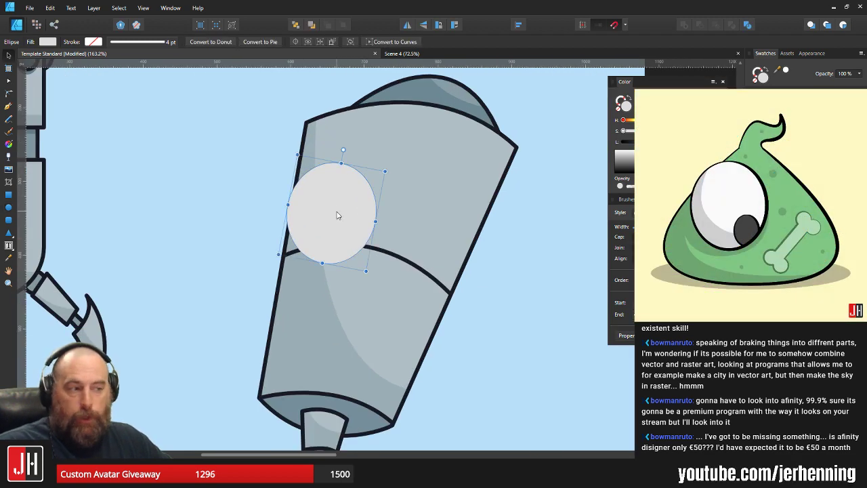
drag(337, 216, 325, 192)
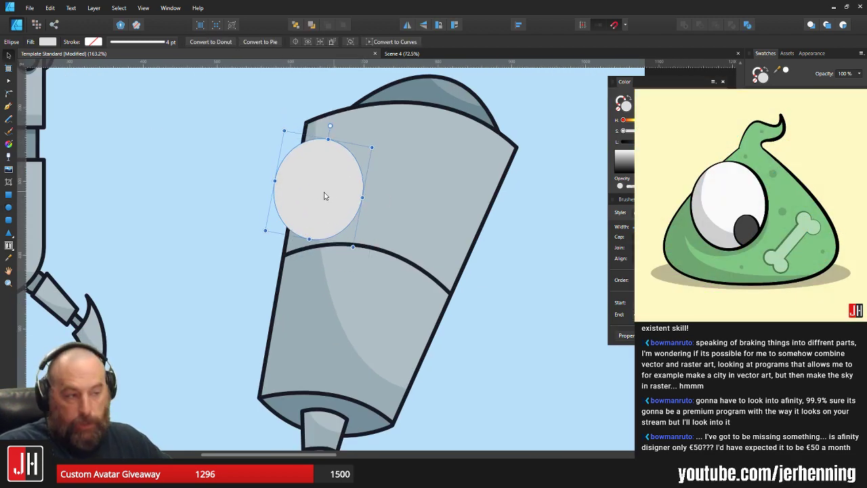
drag(275, 181, 279, 182)
drag(330, 174, 332, 175)
scroll(409, 239, up, 1)
Give the ellipse the arm body's grey fill and dark 4 pt outline, and reduce its tilt and size
click(440, 231)
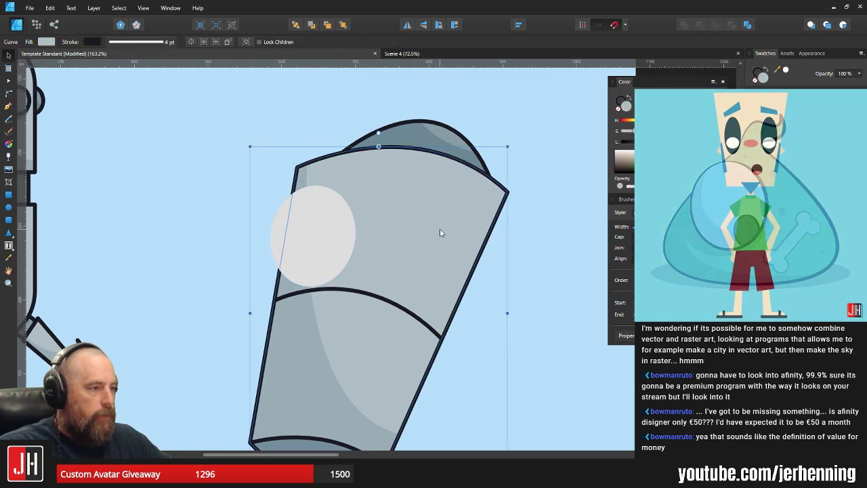
click(328, 221)
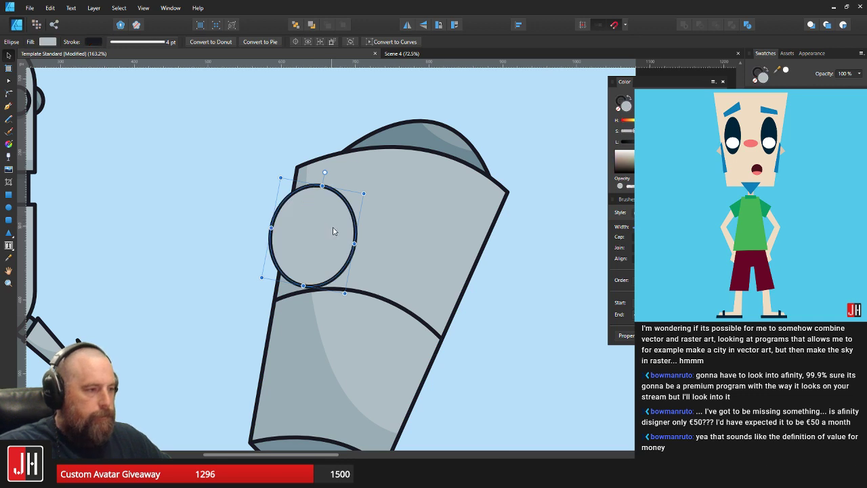
scroll(330, 203, up, 2)
drag(308, 140, 324, 131)
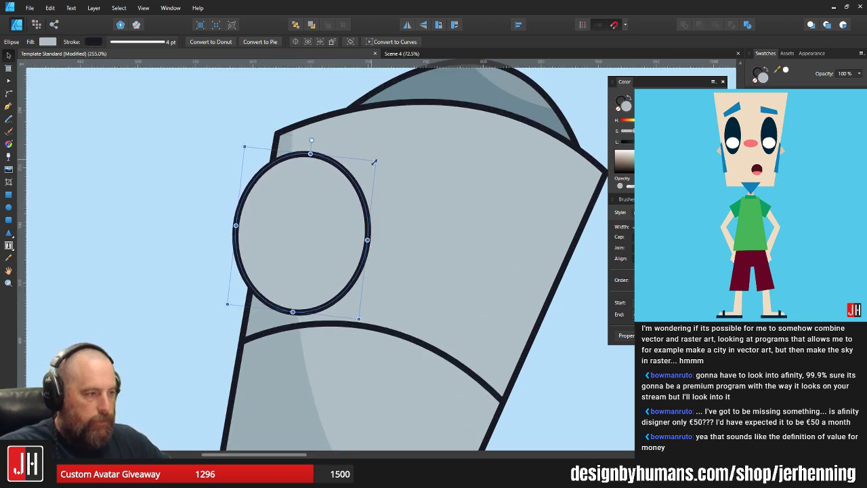
drag(375, 162, 353, 181)
drag(313, 222, 317, 215)
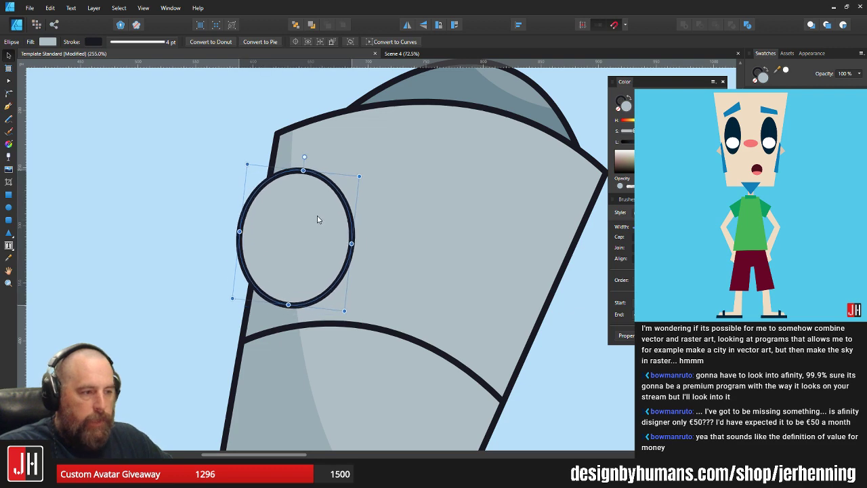
drag(304, 156, 306, 157)
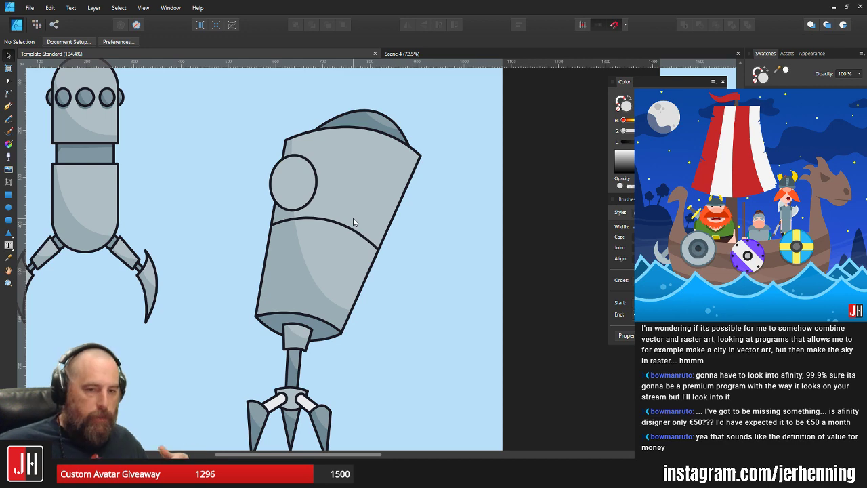
Narrow the outlined ellipse on the arm's left edge, keeping its height
key(super)
key(super)
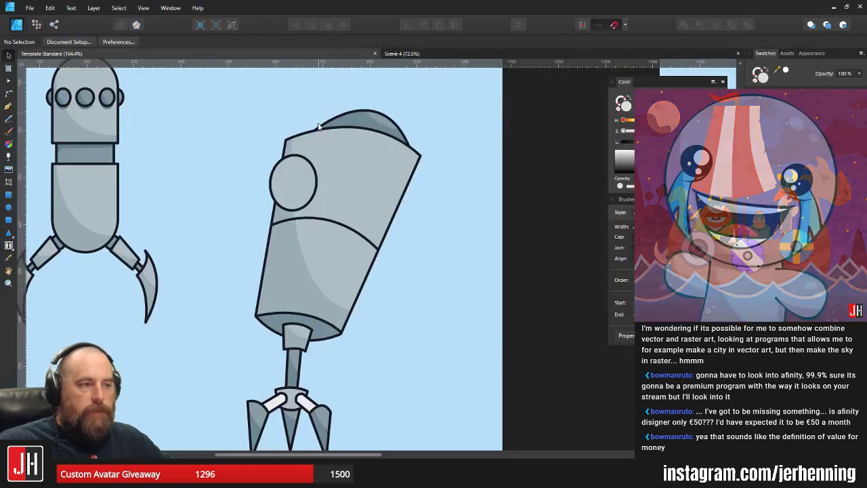
scroll(285, 172, up, 3)
click(293, 210)
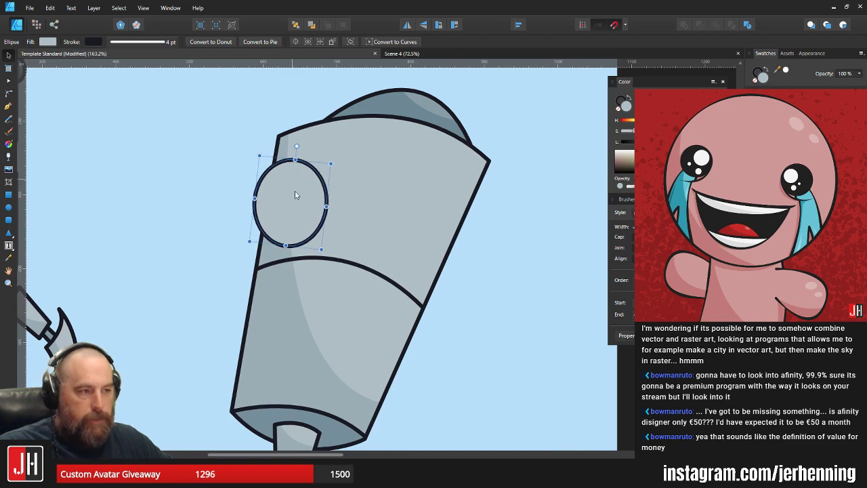
scroll(297, 192, up, 2)
drag(339, 212, 292, 195)
scroll(299, 196, down, 7)
click(362, 219)
scroll(307, 206, up, 2)
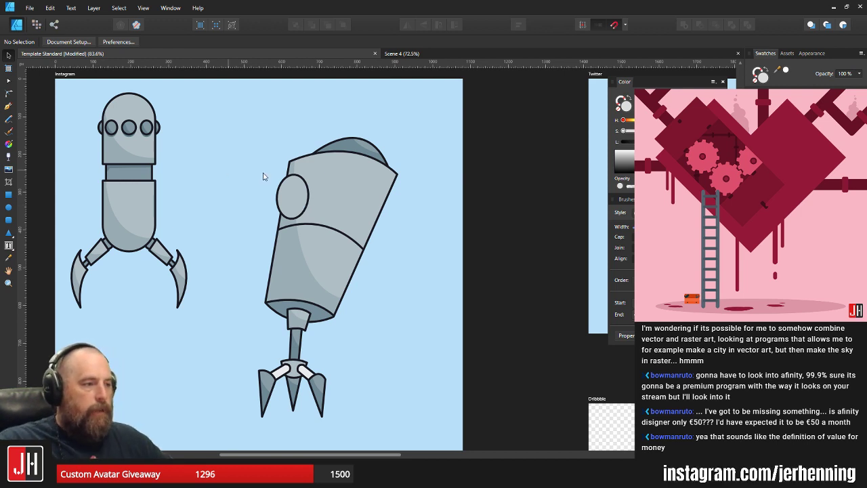
Fine-tune the ellipse's rotation and scale it down slightly on the arm's left edge
scroll(291, 190, up, 5)
click(293, 208)
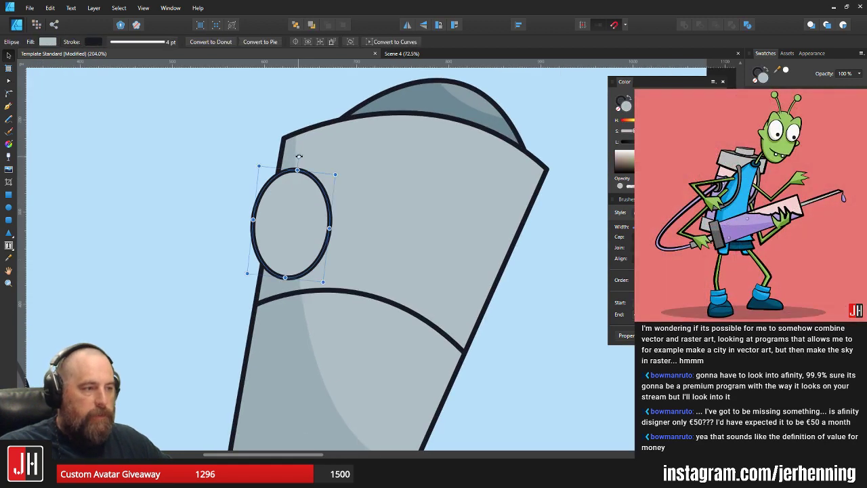
drag(298, 156, 298, 157)
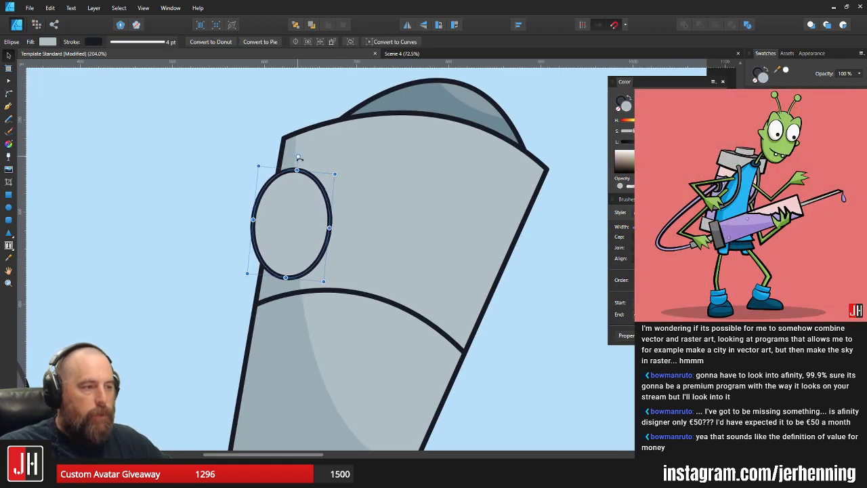
scroll(312, 210, up, 2)
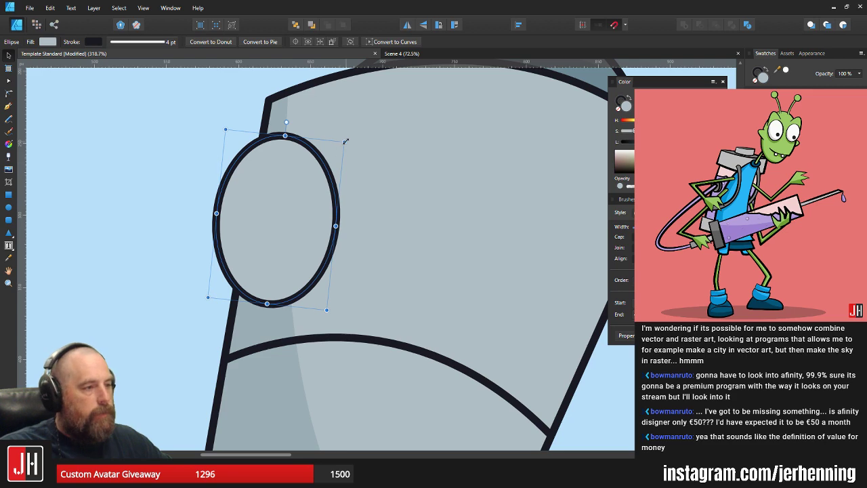
scroll(304, 208, down, 10)
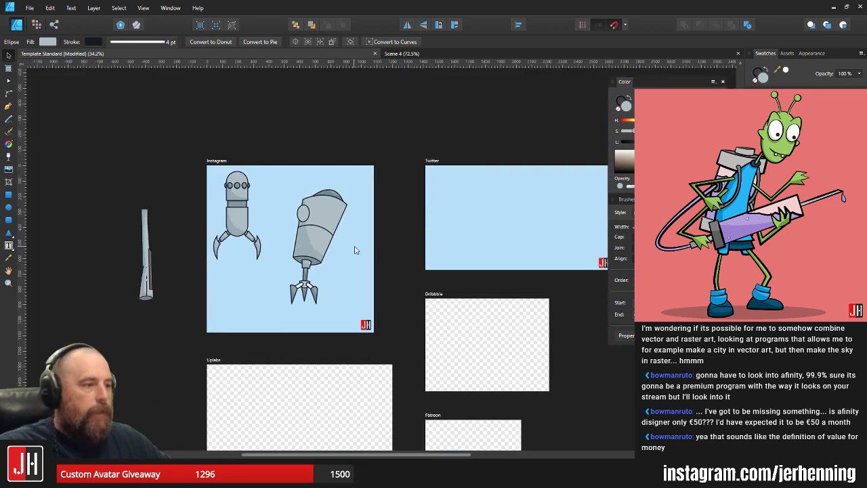
scroll(315, 215, up, 6)
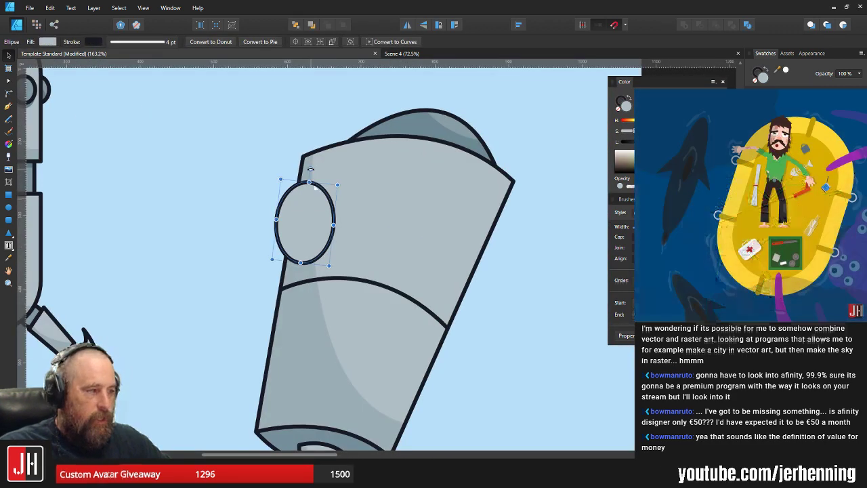
scroll(312, 224, up, 2)
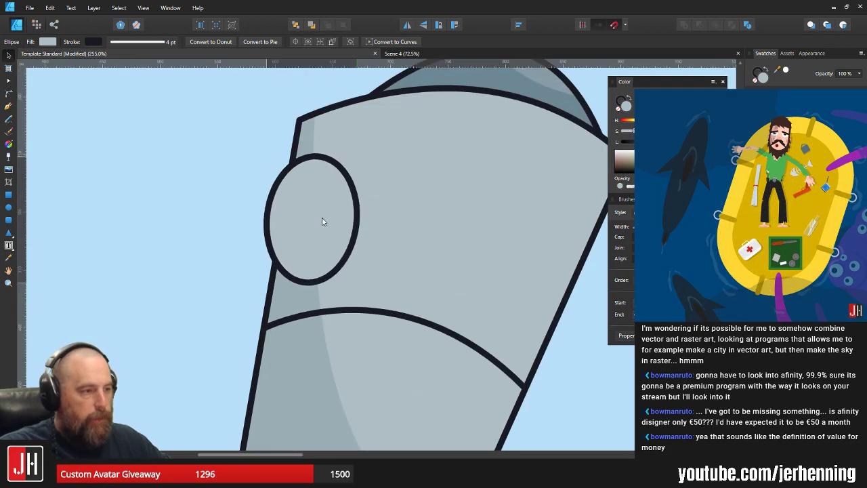
scroll(322, 223, down, 2)
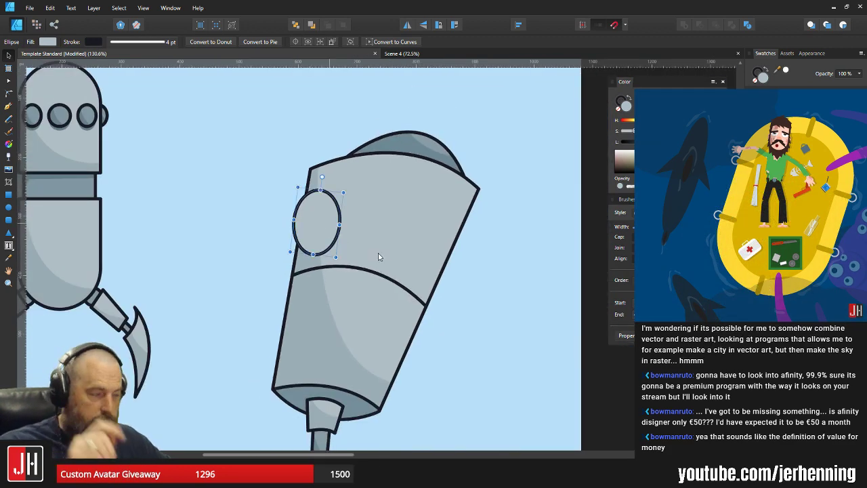
click(520, 265)
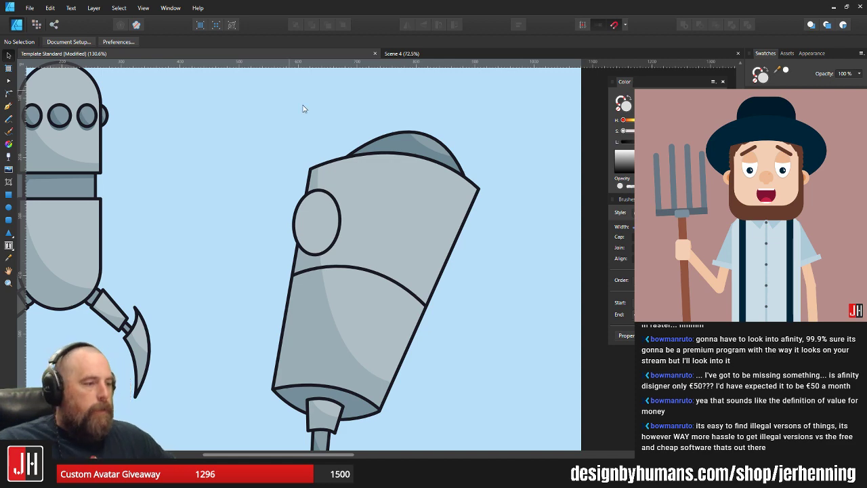
Rotate the ellipse very slightly and shrink it a little more against the arm's edge
scroll(320, 220, up, 2)
click(320, 220)
mouse_move(314, 174)
mouse_down()
mouse_move(323, 173)
mouse_move(315, 174)
mouse_up()
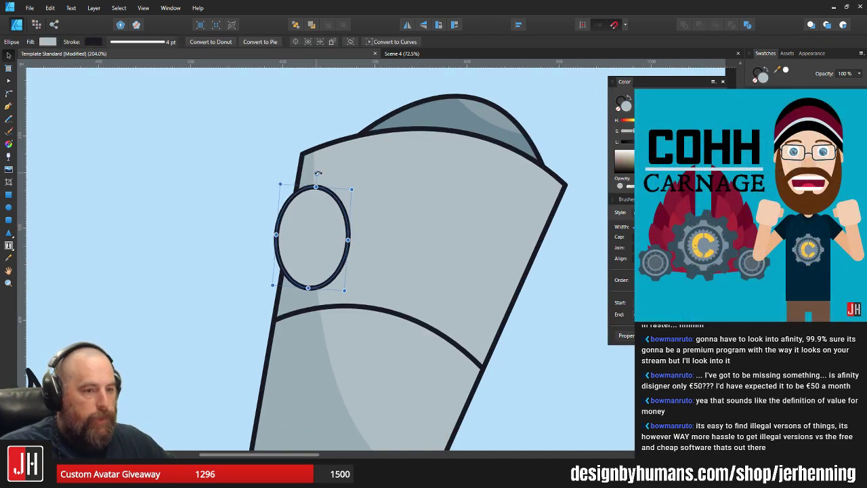
scroll(316, 211, up, 2)
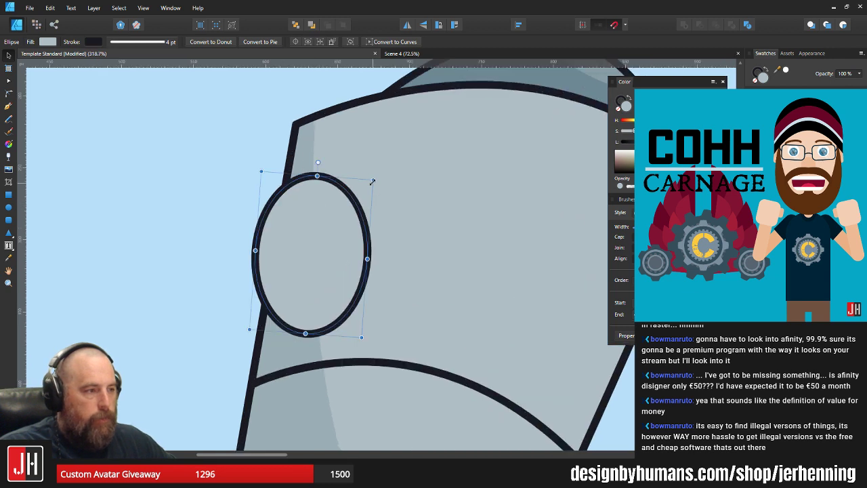
drag(372, 181, 316, 166)
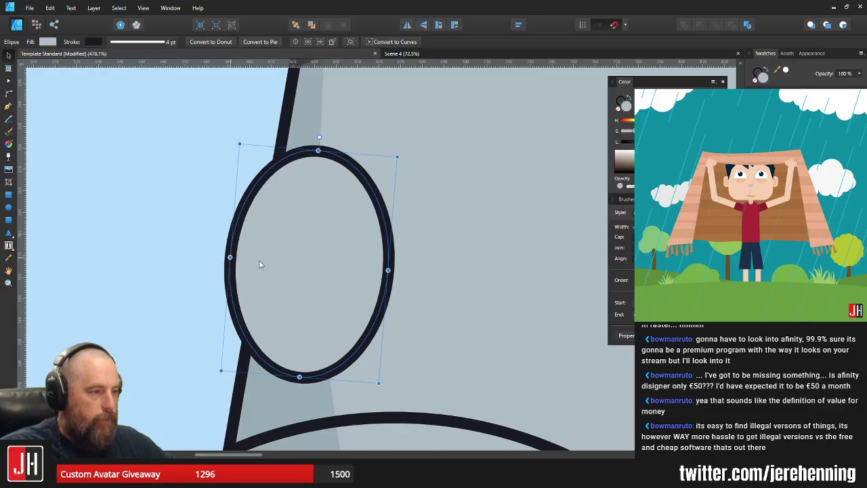
Duplicate the ellipse slightly to the left over the original to form a disc with visible thickness
drag(324, 254, 296, 251)
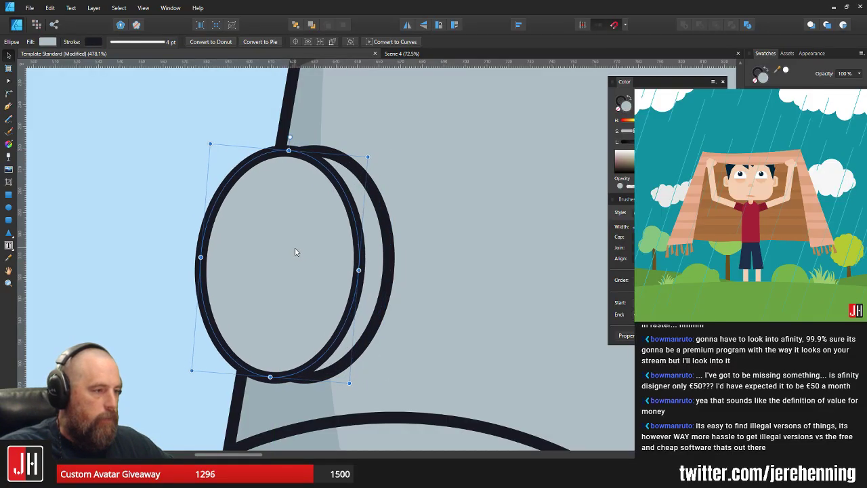
scroll(297, 251, down, 10)
click(398, 299)
scroll(303, 253, up, 3)
scroll(317, 269, up, 7)
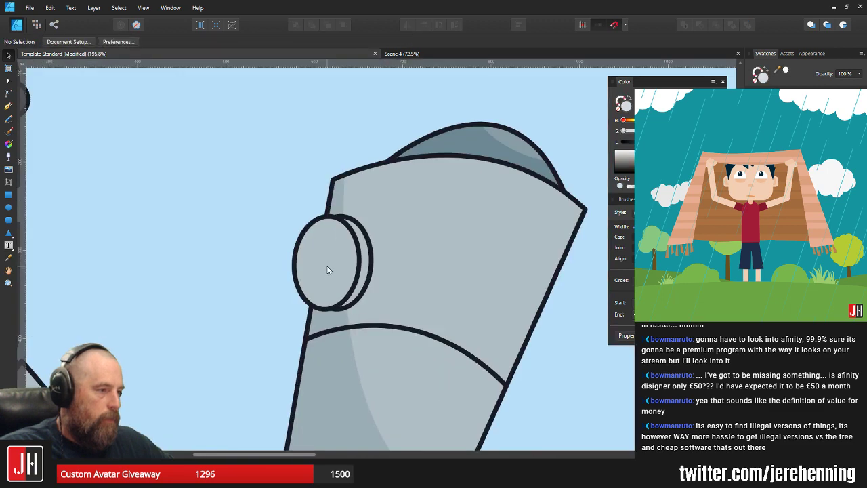
Scale the disc's rear ellipse down slightly to thin the visible rim on the arm's edge
click(380, 260)
shift+click(411, 237)
click(416, 197)
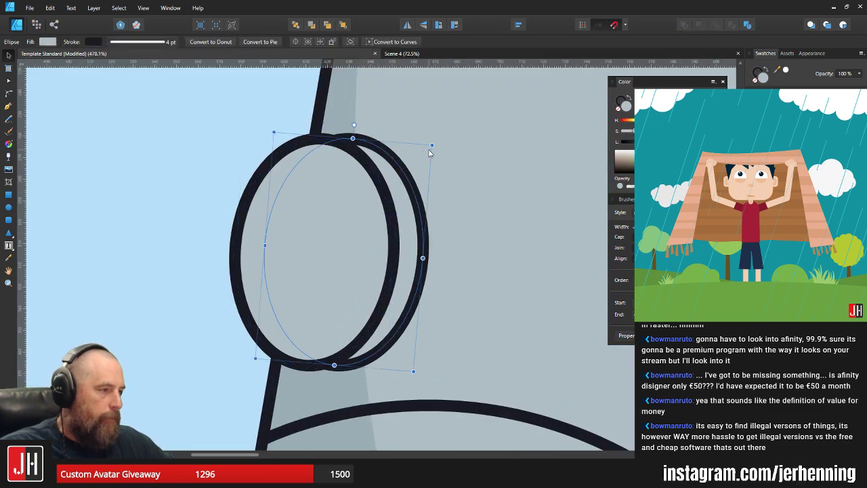
drag(430, 145, 427, 151)
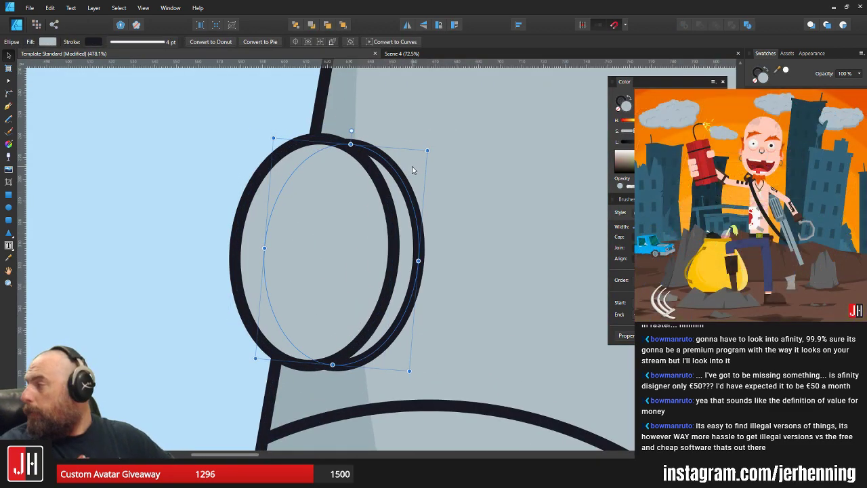
scroll(404, 253, up, 4)
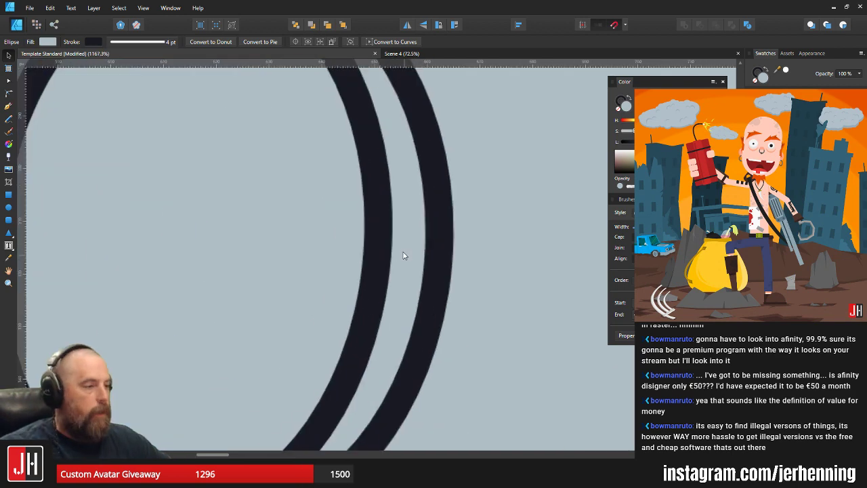
scroll(409, 234, down, 3)
drag(391, 227, 411, 219)
scroll(358, 209, down, 5)
Rotate both disc ellipses together slightly clockwise on the arm's left edge
scroll(375, 216, up, 3)
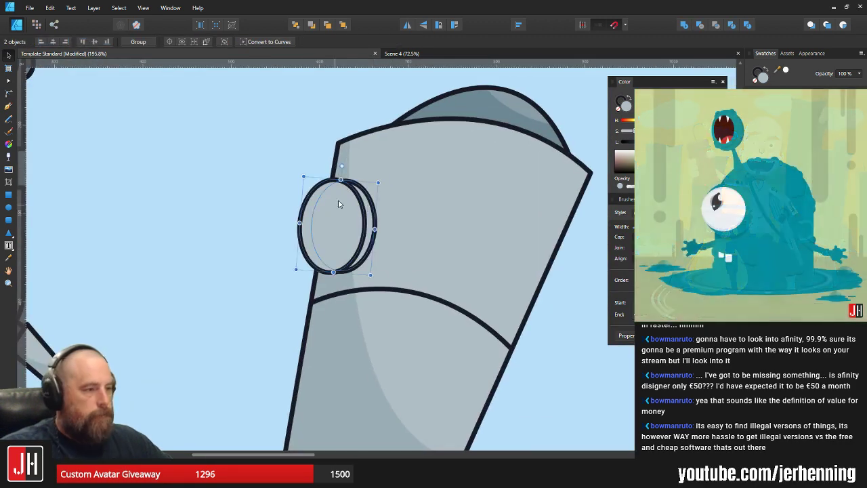
drag(337, 161, 347, 161)
scroll(352, 216, up, 3)
scroll(352, 216, down, 8)
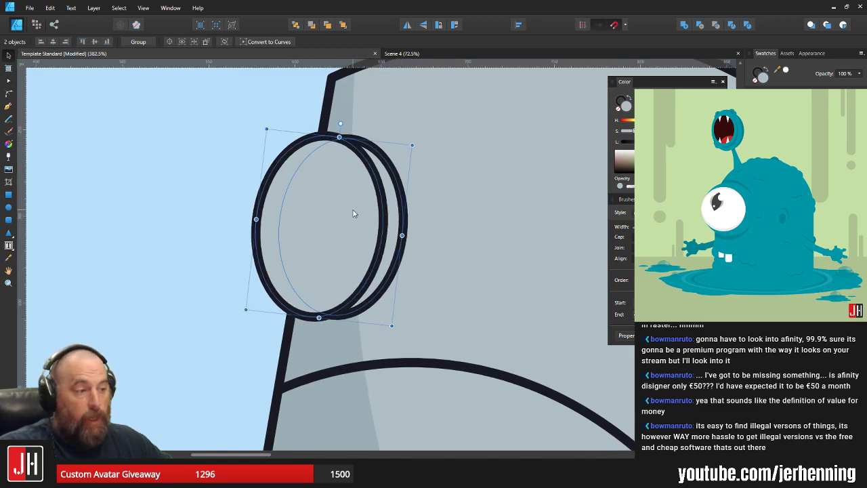
key(ctrl+d)
scroll(351, 232, up, 6)
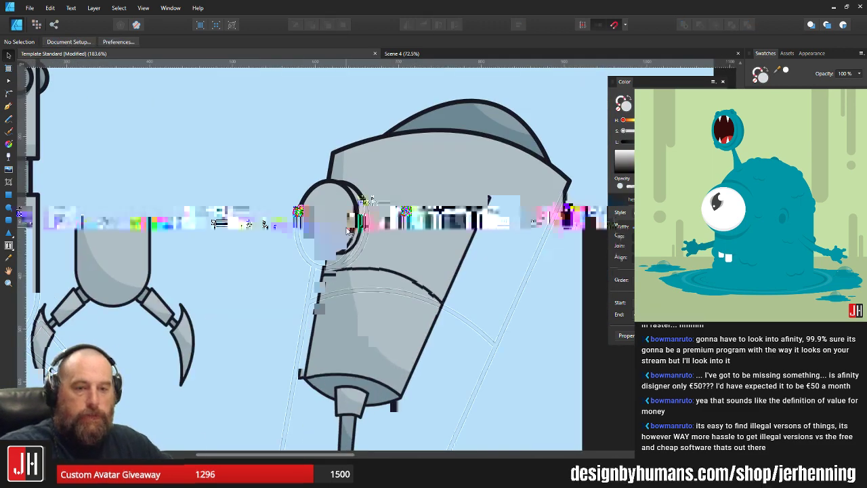
scroll(346, 232, up, 3)
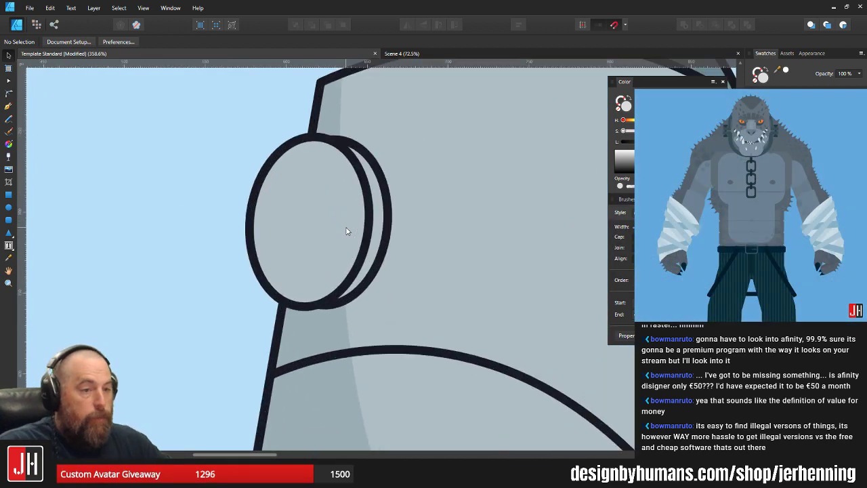
Draw a smaller ellipse over the disc, tilt it slightly clockwise, and paste the disc's grey fill and dark outline style onto it
click(351, 234)
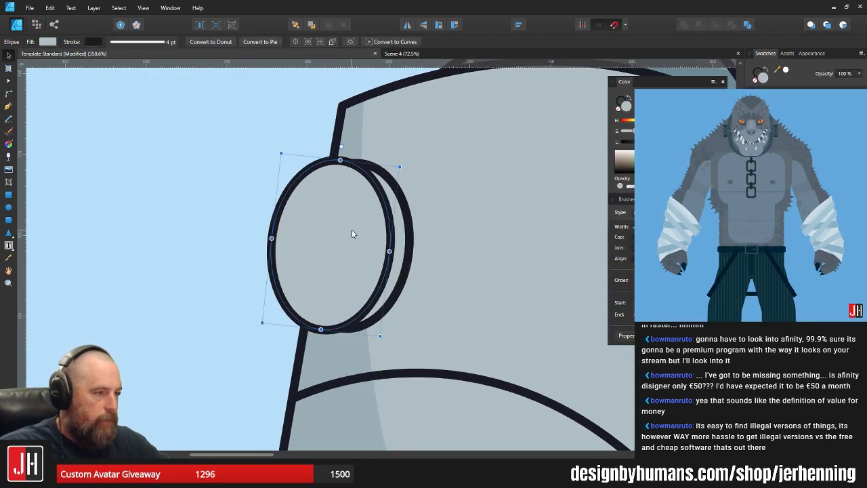
click(249, 148)
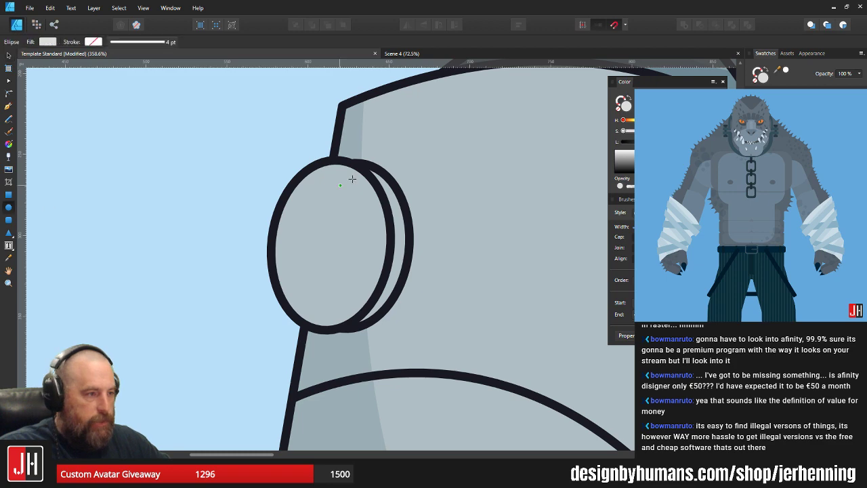
drag(245, 175, 376, 329)
scroll(332, 291, up, 3)
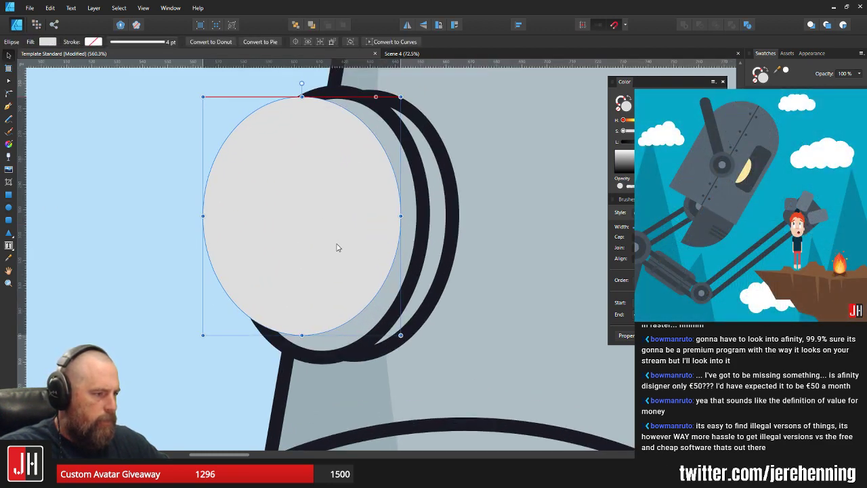
drag(300, 82, 309, 84)
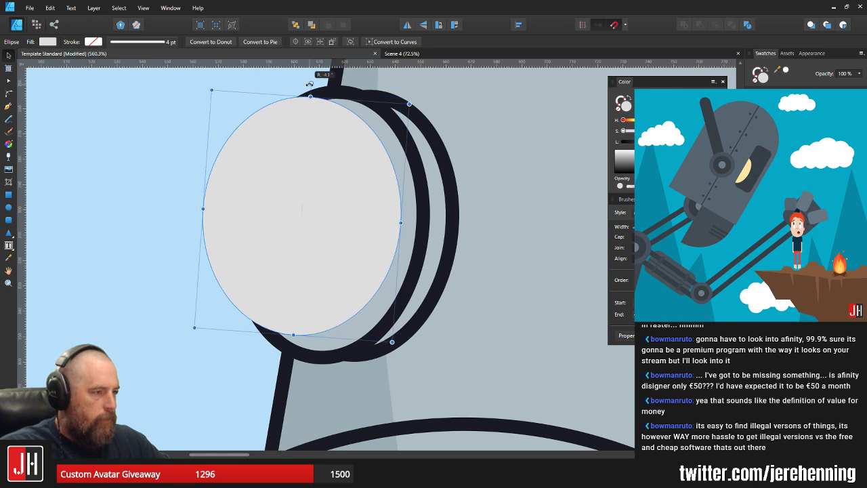
key(ctrl+shift+v)
scroll(342, 157, down, 2)
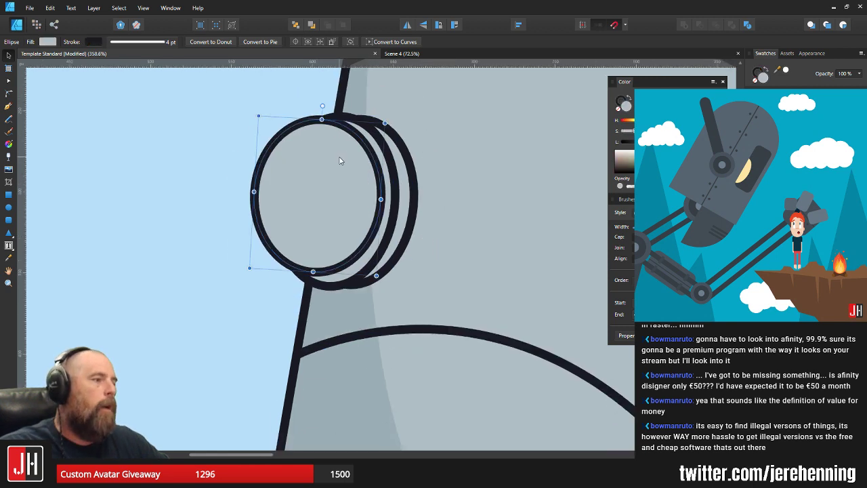
Shift the new front ellipse slightly left and scale it down in front of the disc
drag(341, 160, 334, 162)
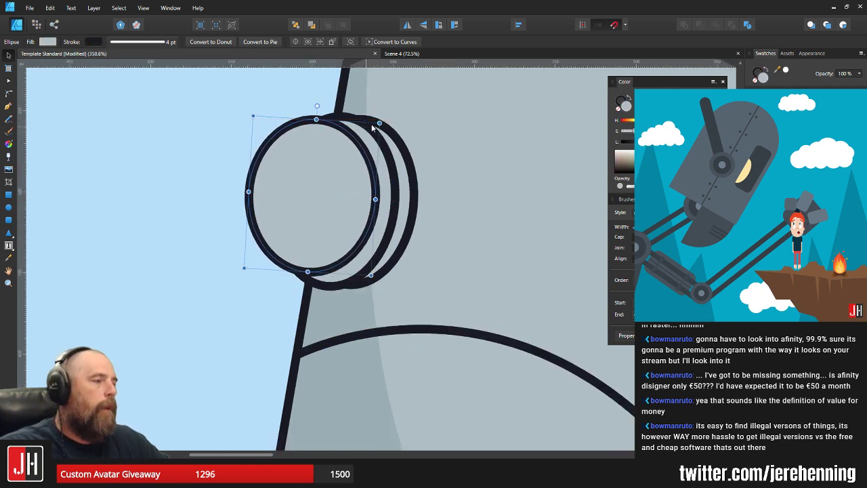
drag(380, 123, 371, 130)
scroll(331, 198, up, 2)
drag(332, 197, 344, 190)
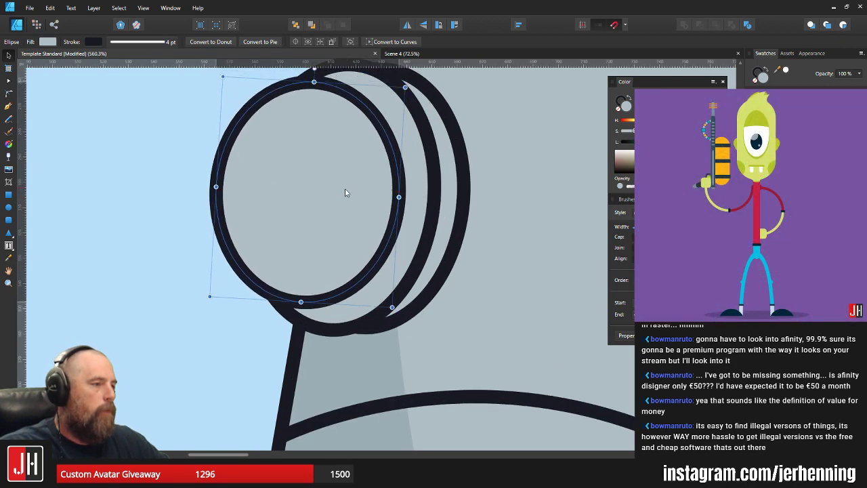
scroll(344, 189, down, 5)
key(ctrl+d)
scroll(381, 223, up, 2)
scroll(327, 193, up, 3)
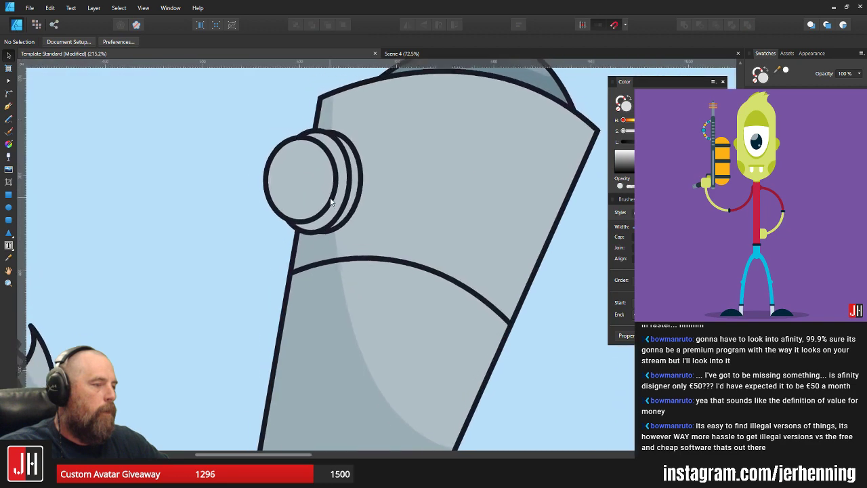
Select all three stacked ellipses and rotate them together very slightly clockwise
click(308, 170)
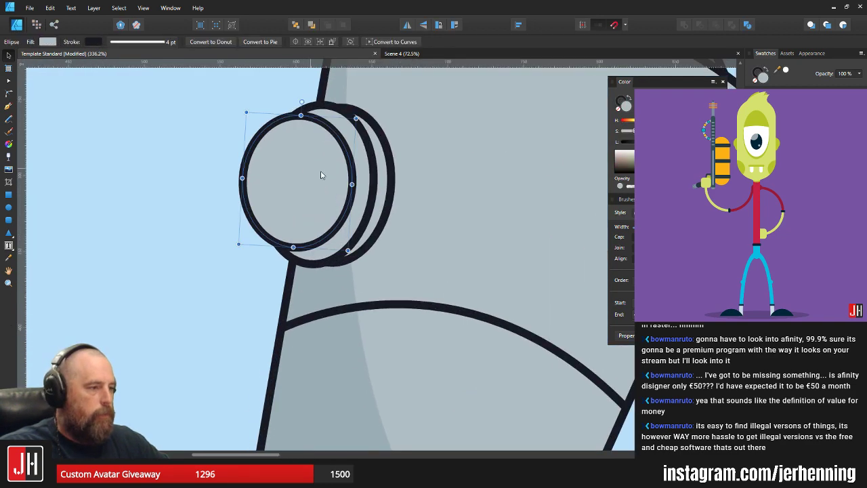
key(ctrl+d)
scroll(340, 189, up, 1)
drag(368, 195, 325, 193)
shift+click(348, 199)
shift+click(358, 203)
key(Down)
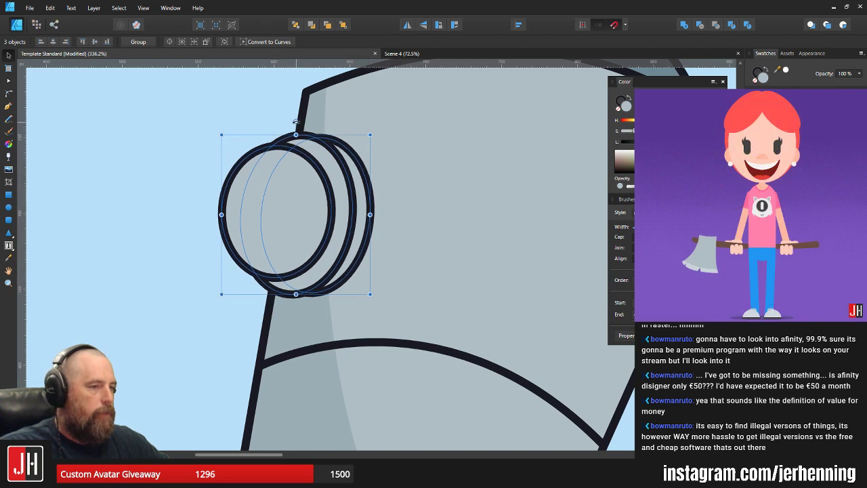
drag(296, 121, 298, 121)
scroll(332, 210, up, 1)
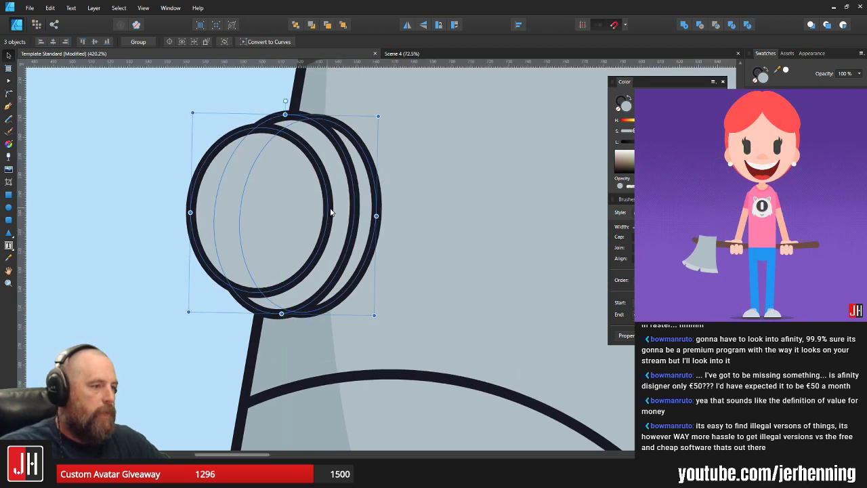
scroll(332, 213, down, 7)
key(ctrl+d)
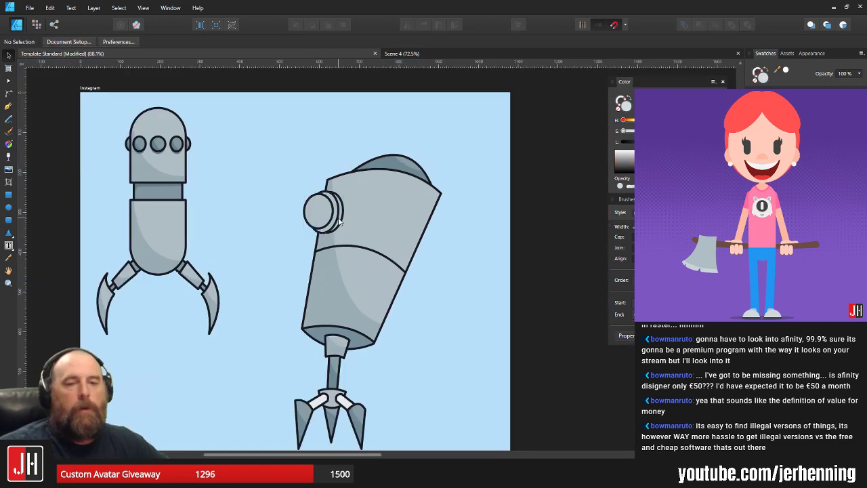
Shrink the middle ellipse slightly and realign the stacked ellipses against one another
scroll(339, 218, up, 4)
scroll(338, 210, up, 2)
click(338, 203)
scroll(337, 197, up, 3)
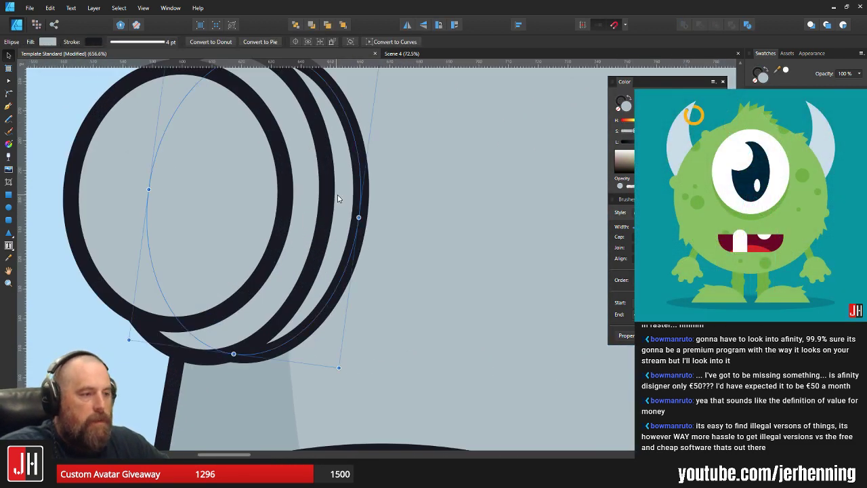
drag(337, 195, 338, 197)
scroll(338, 203, down, 10)
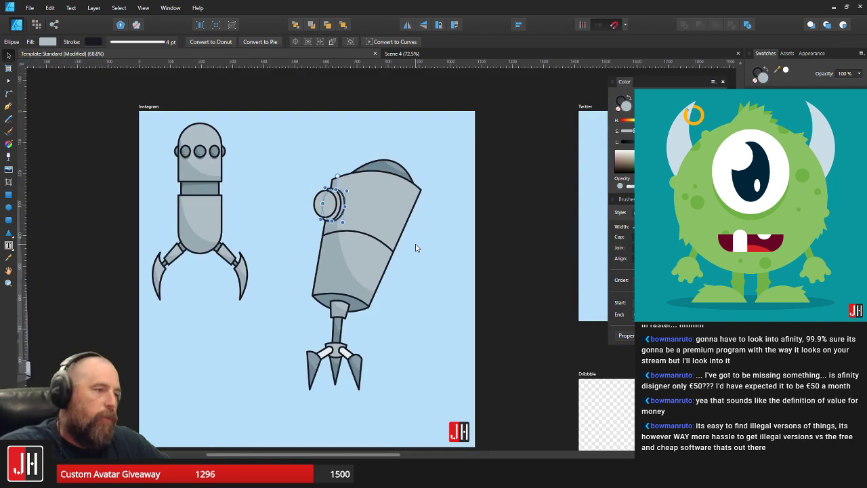
scroll(334, 203, up, 6)
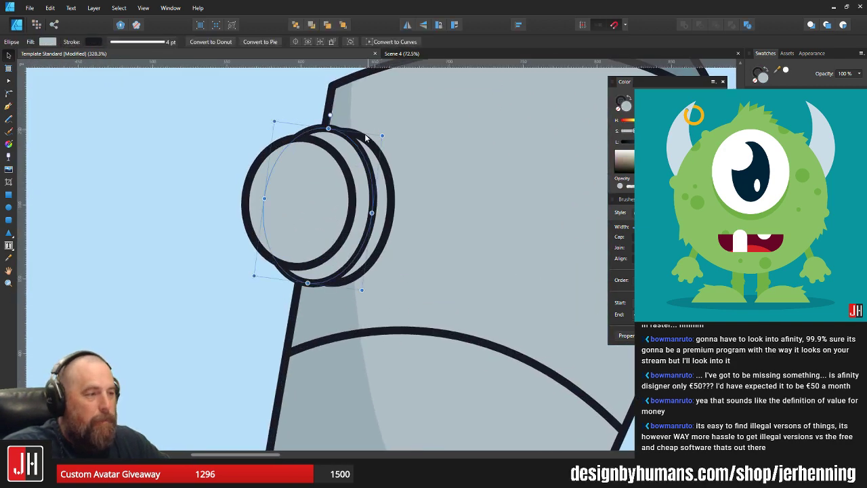
scroll(366, 138, up, 3)
drag(398, 136, 389, 144)
drag(389, 202, 392, 177)
drag(366, 212, 367, 209)
drag(313, 221, 267, 229)
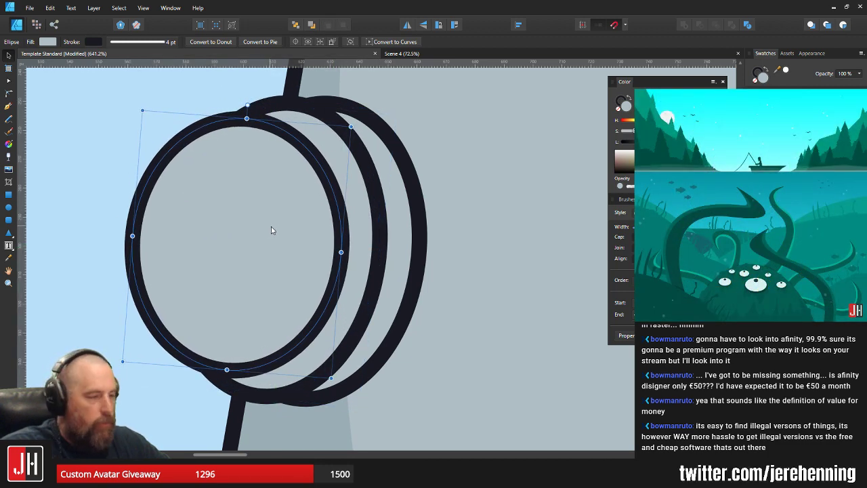
Delete the smallest, frontmost ellipse from the disc
scroll(273, 231, down, 9)
click(416, 269)
scroll(296, 254, up, 4)
scroll(296, 253, up, 2)
drag(342, 234, 466, 261)
click(322, 193)
key(Delete)
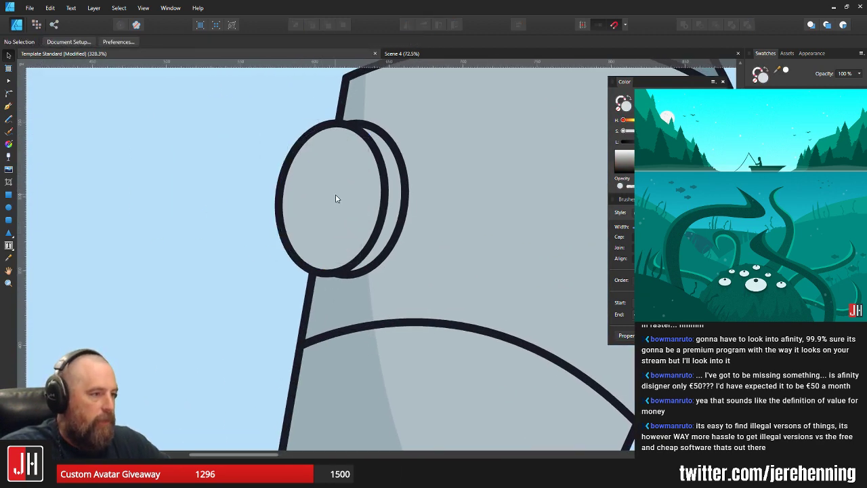
Enlarge the two remaining disc ellipses together and move them slightly down along the arm's edge
click(336, 199)
shift+click(399, 173)
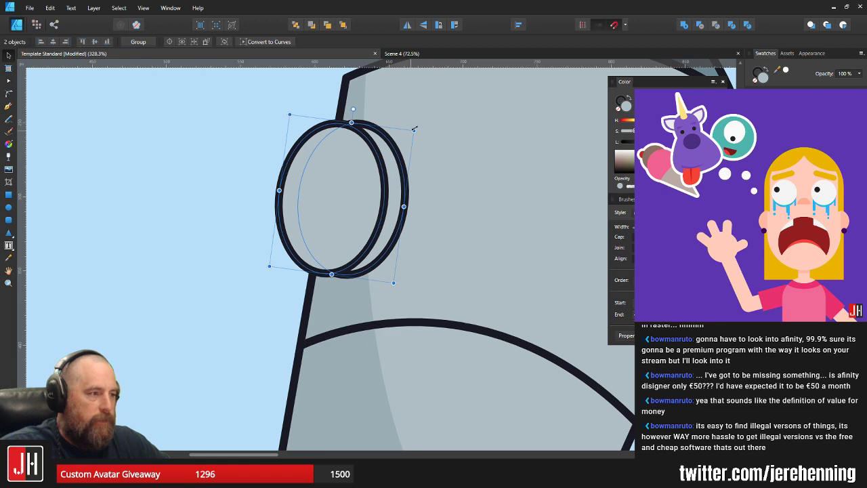
drag(414, 129, 429, 116)
drag(375, 153, 374, 164)
scroll(394, 181, down, 6)
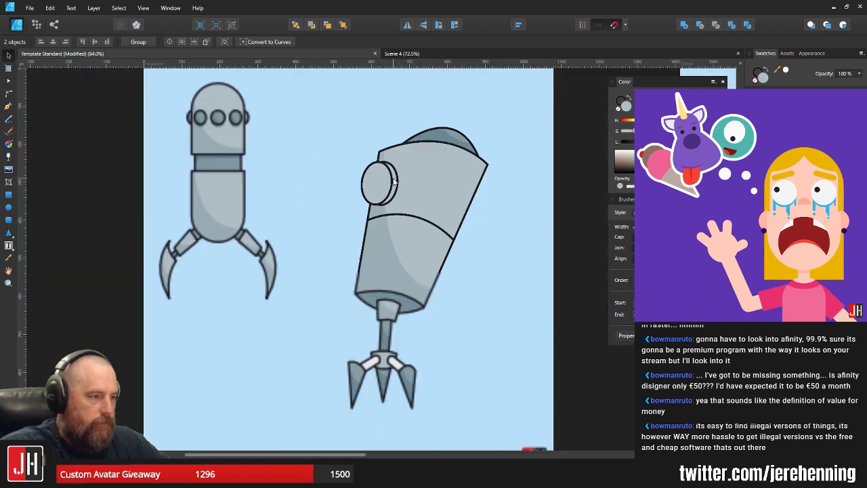
Add a smaller concentric copy of the front ellipse inside the disc's face
click(394, 181)
scroll(378, 187, up, 7)
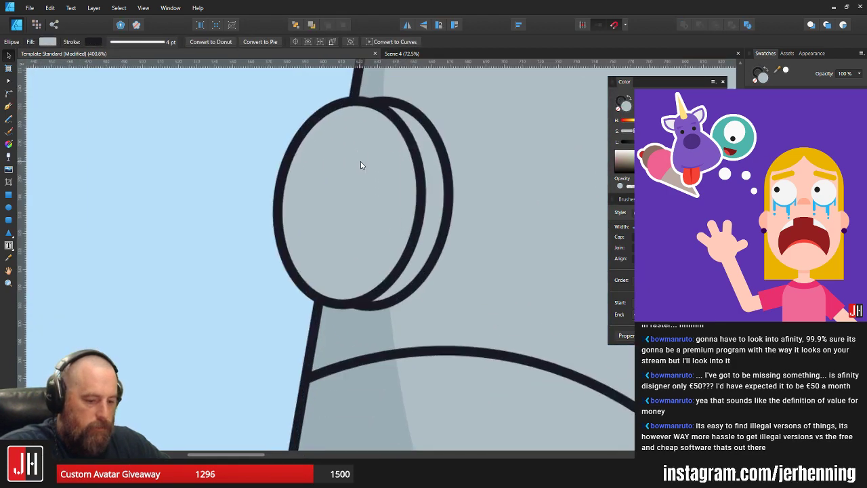
drag(434, 110, 429, 125)
scroll(346, 194, up, 3)
scroll(357, 198, down, 9)
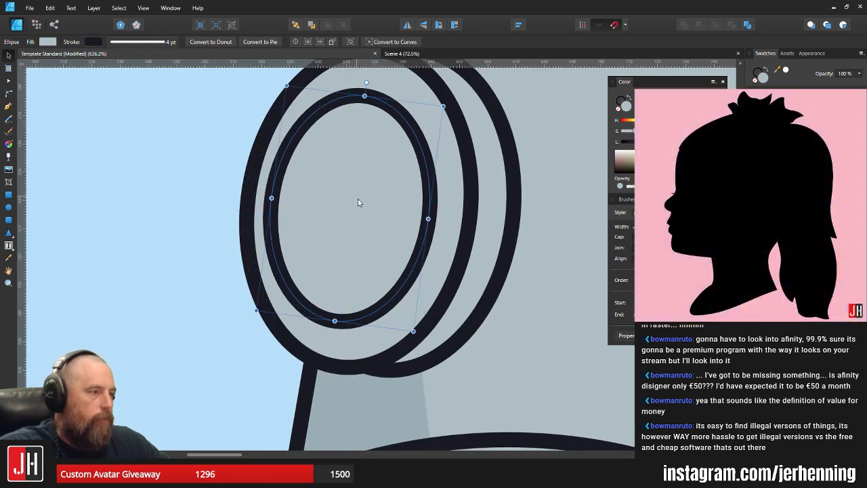
key(ctrl+d)
scroll(373, 194, up, 10)
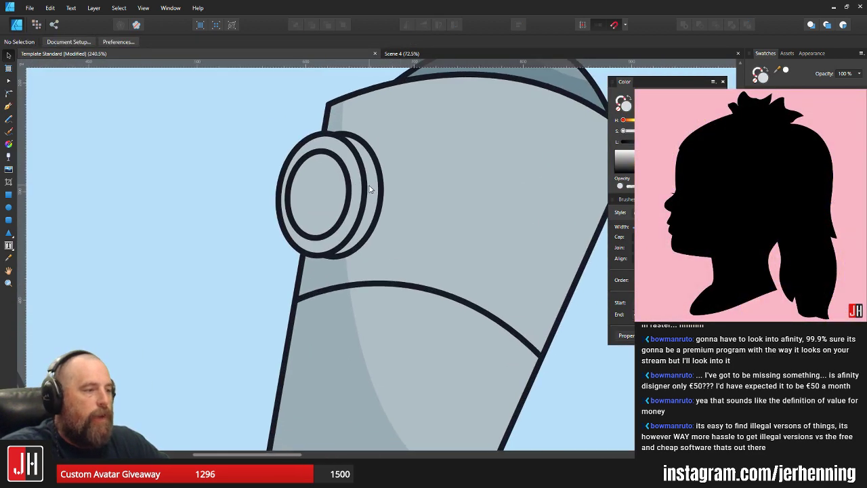
scroll(458, 228, down, 8)
click(482, 232)
click(535, 236)
drag(536, 235, 493, 233)
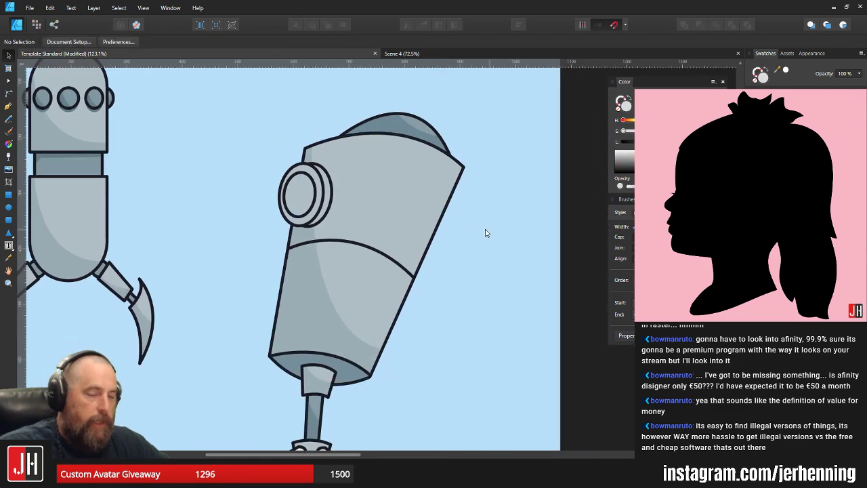
Fill the disc's inner ellipse with the near-white swatch
scroll(339, 192, up, 5)
drag(257, 188, 312, 191)
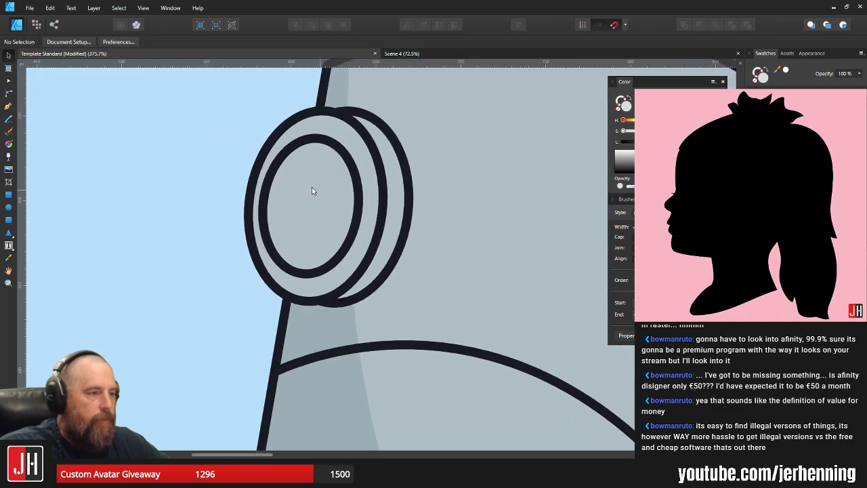
click(314, 145)
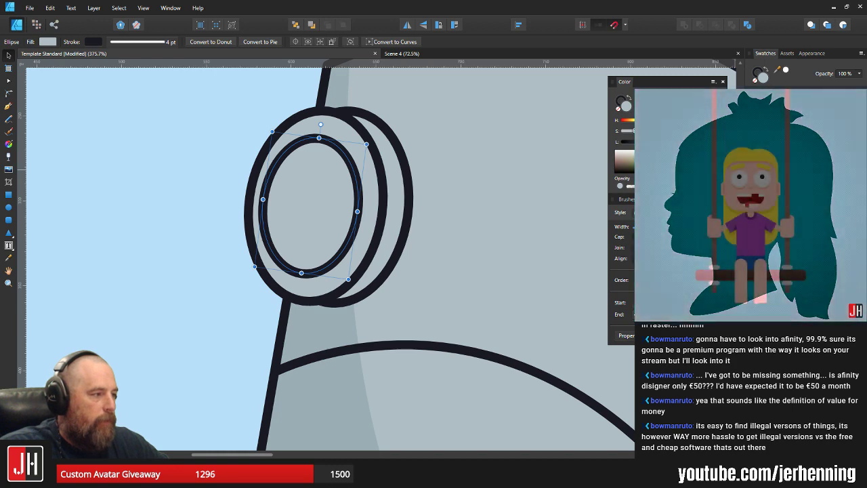
click(779, 122)
scroll(445, 213, down, 7)
click(538, 263)
scroll(536, 264, right, 3)
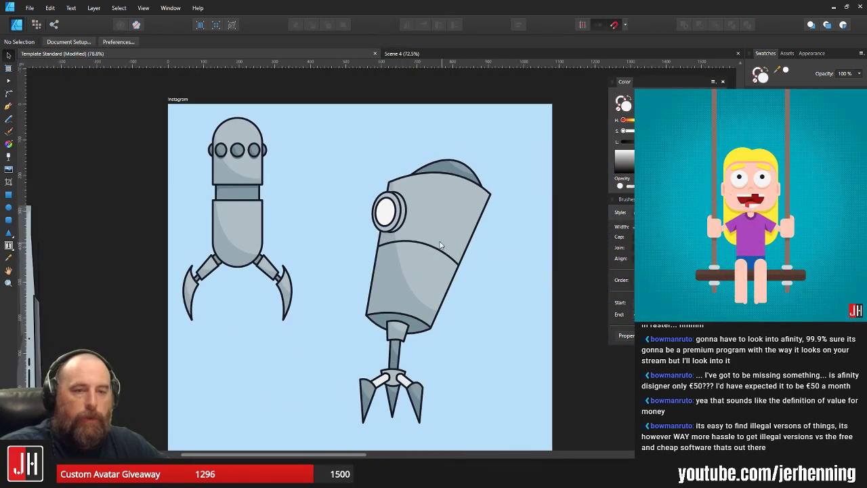
Group the three disc ellipses and move the group left so it projects beyond the arm's edge
scroll(248, 170, up, 2)
drag(238, 161, 372, 250)
click(324, 189)
drag(323, 189, 265, 181)
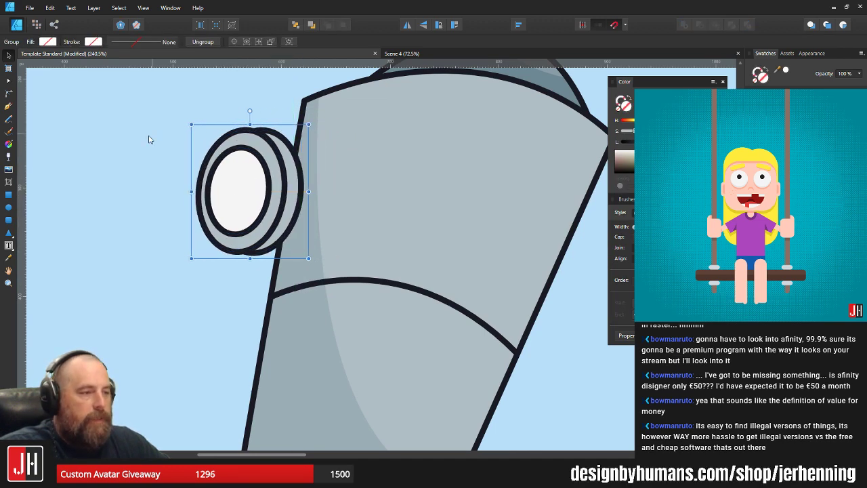
click(149, 138)
Copy the claw's white connector up to the arm and place it behind the disc as a short stem
scroll(291, 254, down, 6)
scroll(298, 298, up, 4)
click(323, 438)
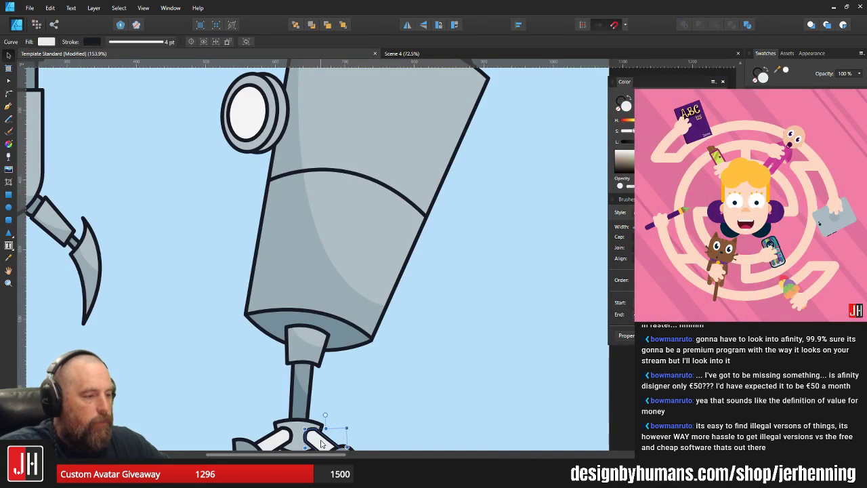
drag(324, 439, 331, 208)
scroll(298, 107, up, 1)
scroll(347, 227, down, 6)
scroll(358, 244, up, 8)
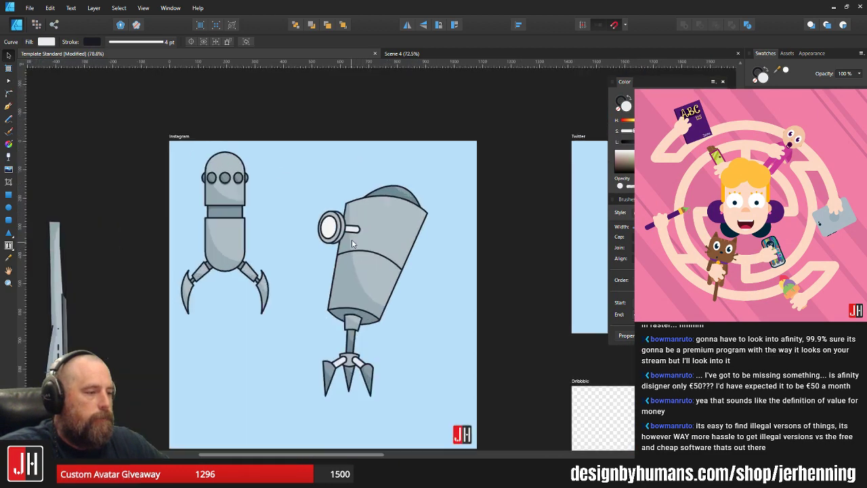
scroll(320, 183, down, 5)
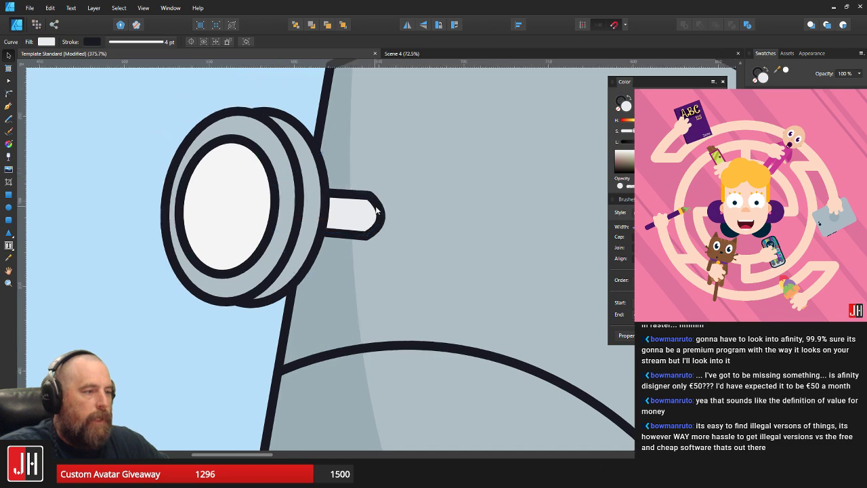
Move the disc and its white stem left off the arm's edge, and delete the stem
drag(287, 170, 408, 244)
scroll(343, 211, up, 3)
scroll(343, 211, down, 1)
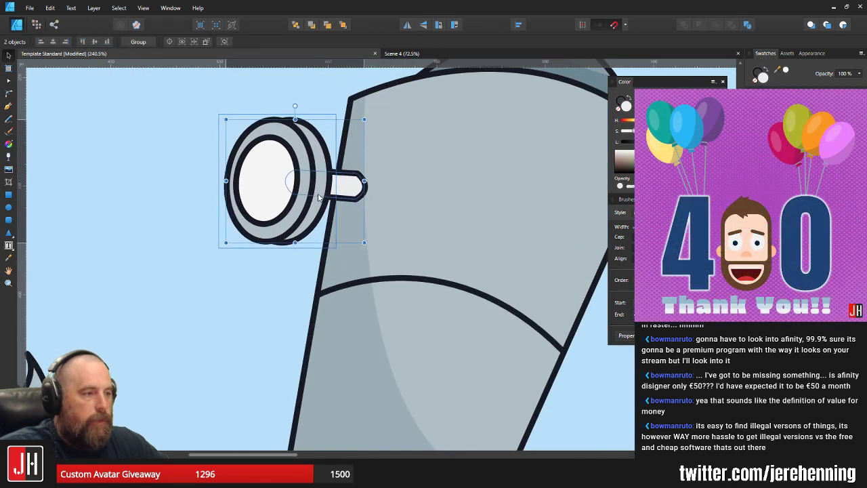
scroll(351, 212, down, 4)
click(350, 212)
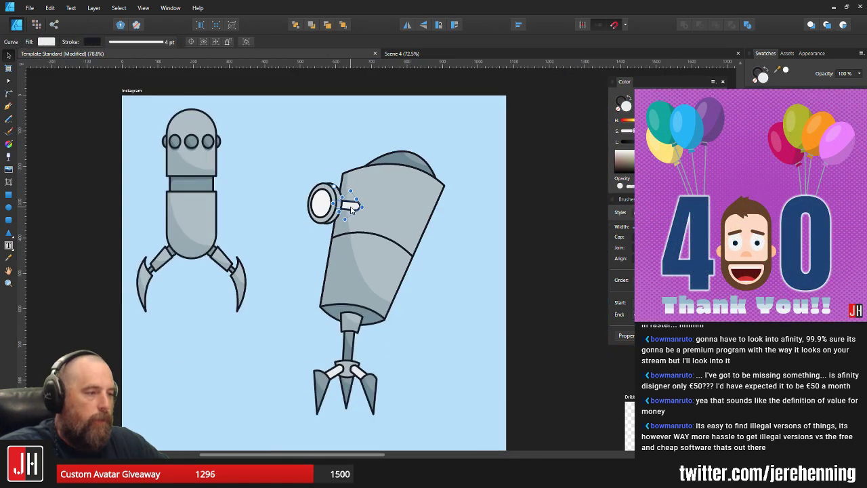
Move the disc group right so it overlaps the arm's left edge
drag(332, 204, 350, 203)
click(454, 266)
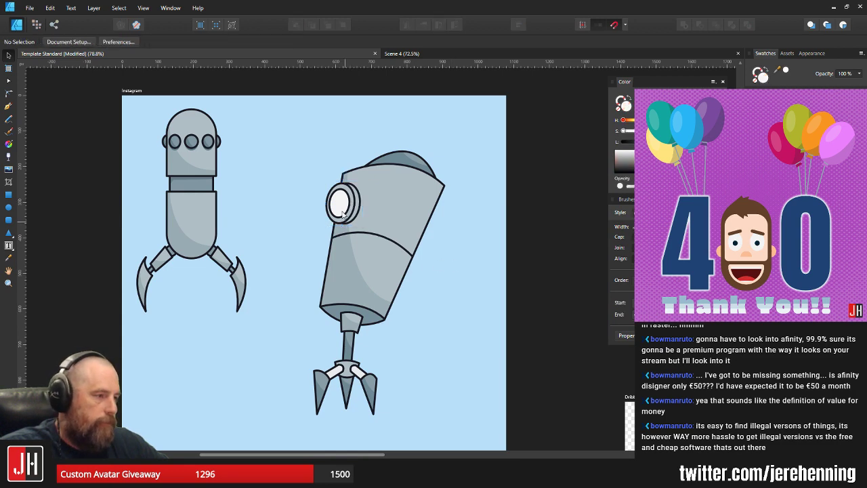
scroll(345, 214, up, 5)
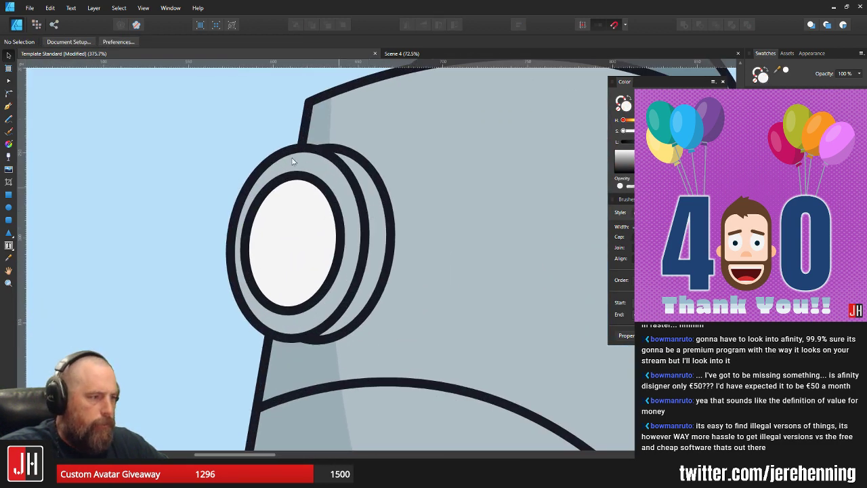
drag(191, 119, 473, 372)
mouse_move(312, 124)
mouse_down()
mouse_move(304, 125)
mouse_move(311, 124)
mouse_up()
key(ctrl+d)
scroll(318, 149, down, 5)
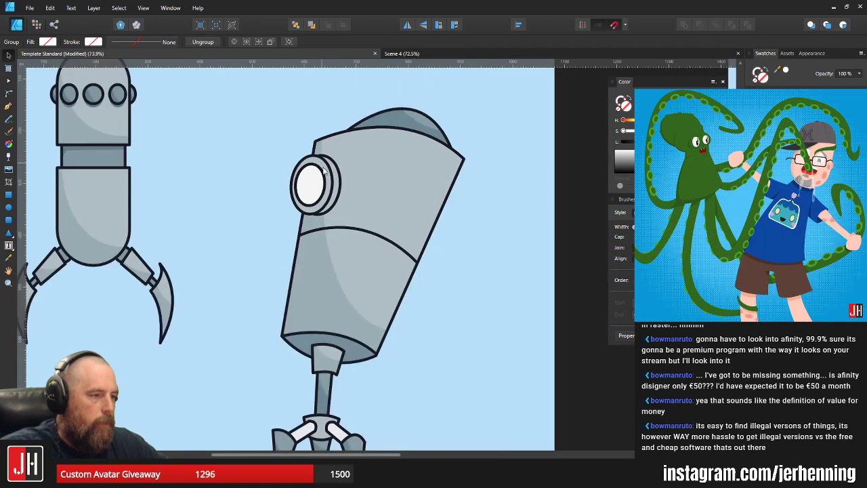
scroll(324, 172, down, 3)
Lower the left end of the arm's curved seam line and adjust the curve's handle to reshape it
scroll(344, 185, up, 7)
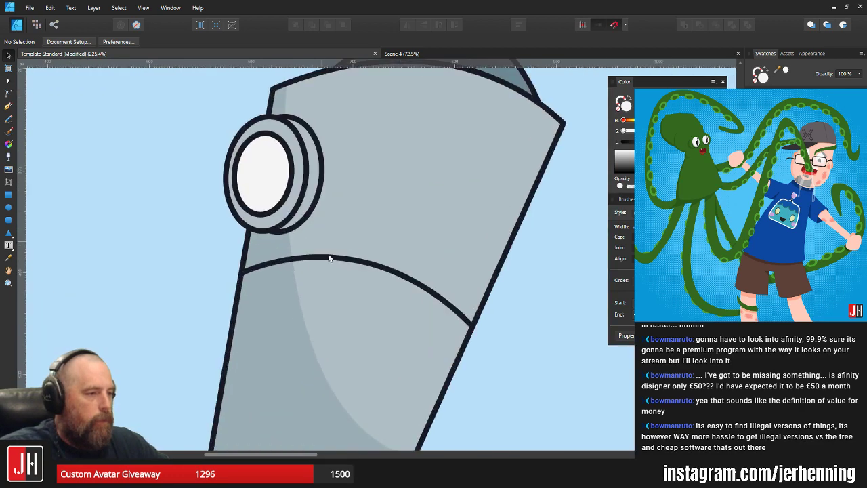
key(a)
click(328, 260)
drag(242, 273, 240, 280)
drag(360, 214, 354, 228)
key(v)
click(541, 242)
scroll(530, 278, down, 3)
scroll(530, 279, down, 5)
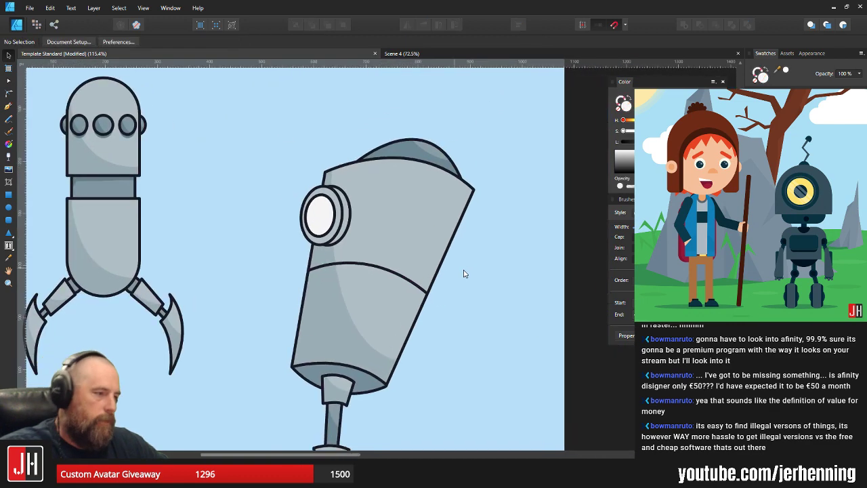
scroll(321, 206, up, 10)
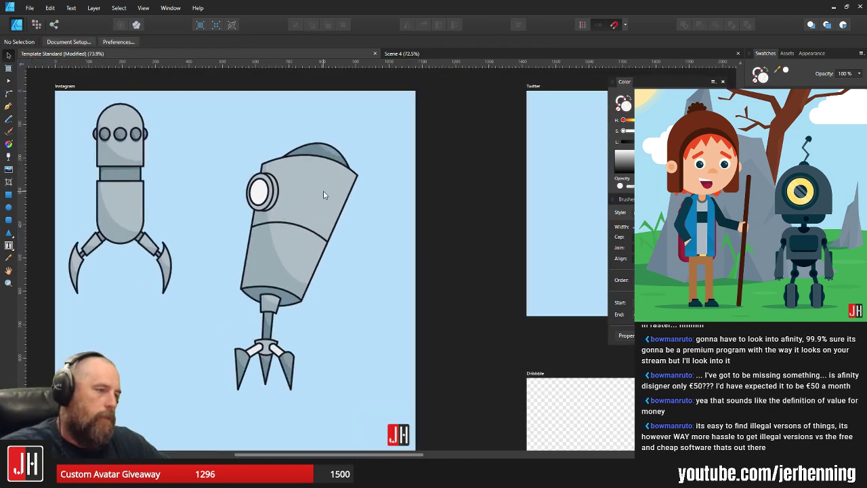
scroll(338, 214, down, 2)
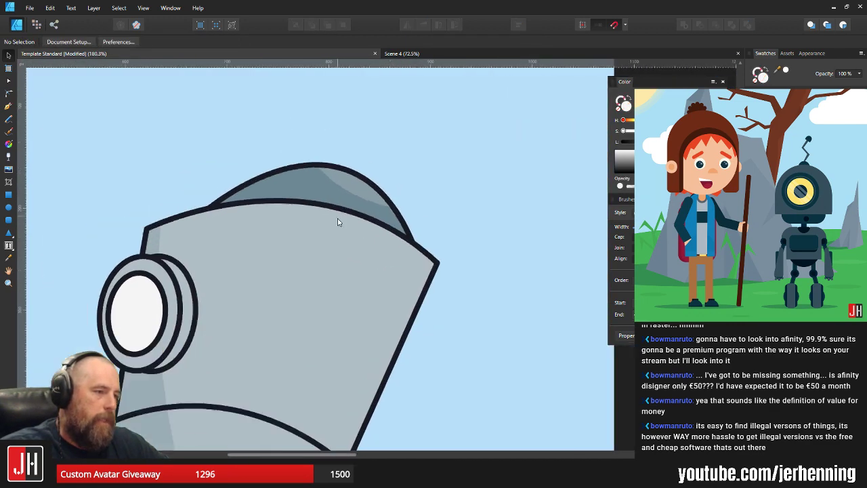
drag(289, 267, 327, 241)
scroll(254, 275, up, 4)
drag(146, 263, 385, 262)
click(393, 255)
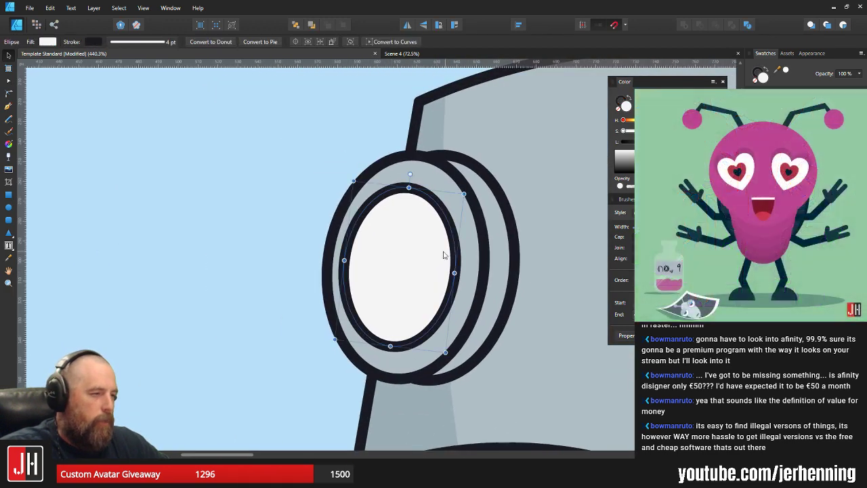
drag(443, 252, 421, 254)
key(Escape)
Draw a closed Pen tool shadow shape whose curved edge crosses the disc's face and encloses its lower-left part
click(9, 105)
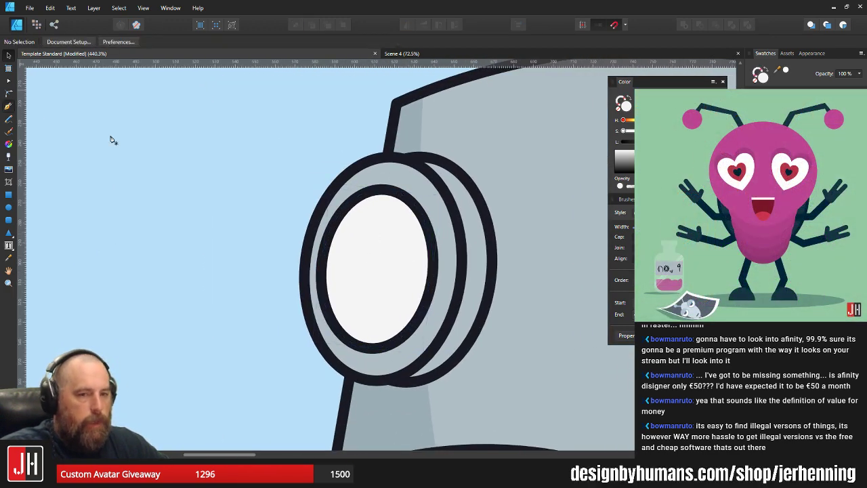
scroll(347, 182, down, 4)
drag(442, 275, 579, 238)
click(444, 274)
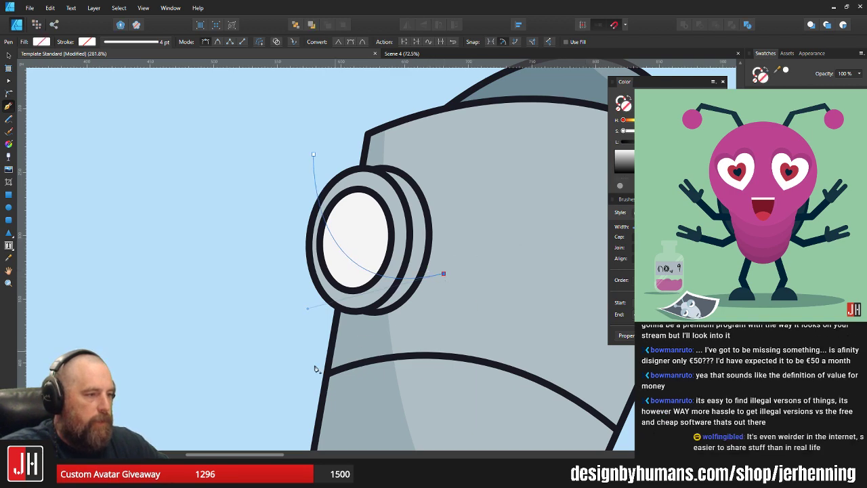
click(340, 375)
click(216, 290)
drag(264, 160, 277, 159)
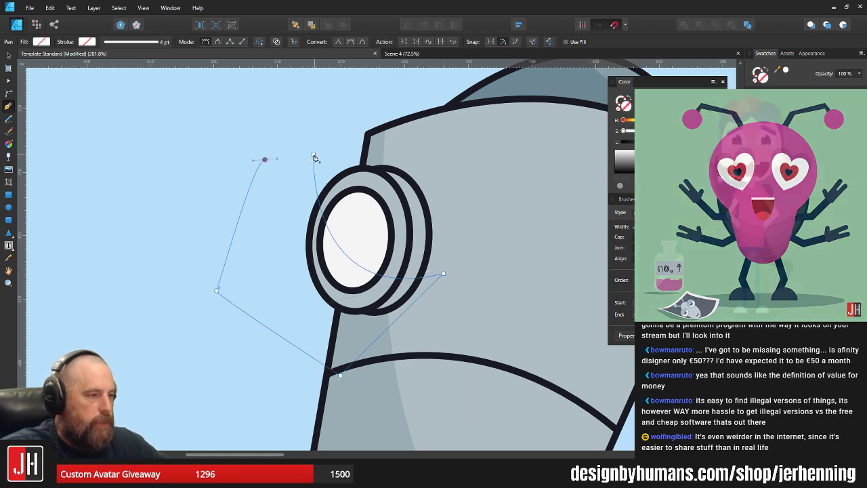
click(313, 156)
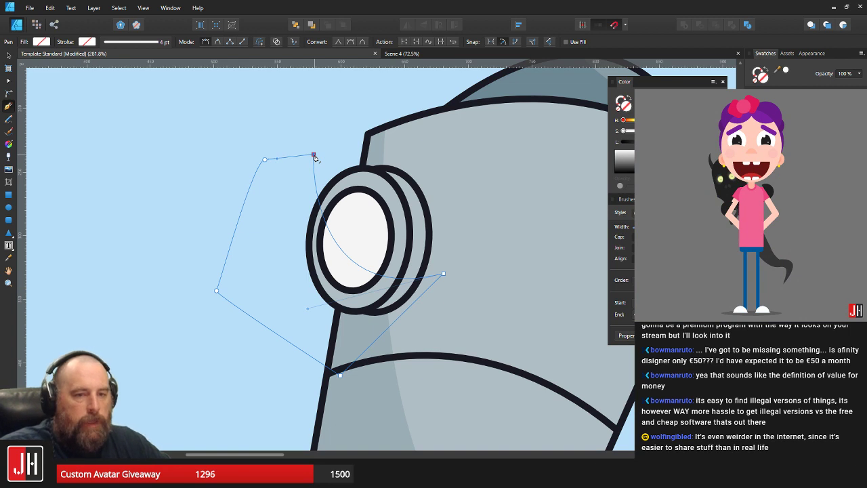
key(v)
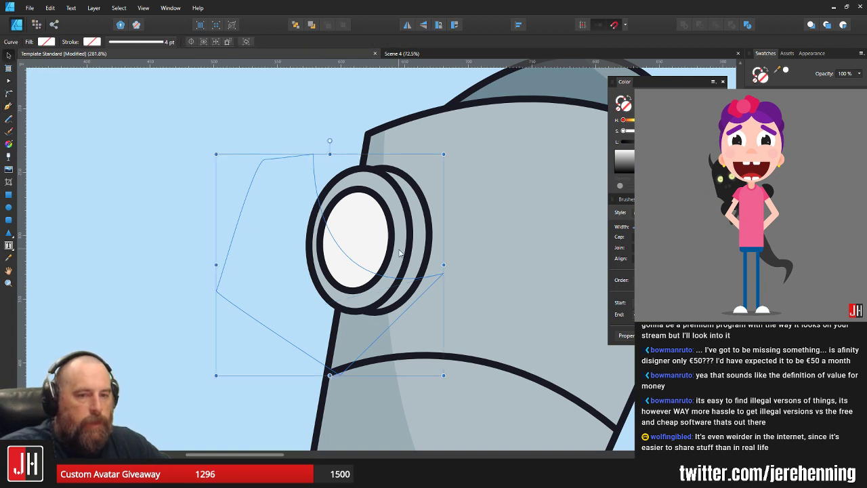
Fill the shadow shape with the arm's shadow grey and nest it inside the disc's front ellipse, nudged slightly right
scroll(342, 250, up, 3)
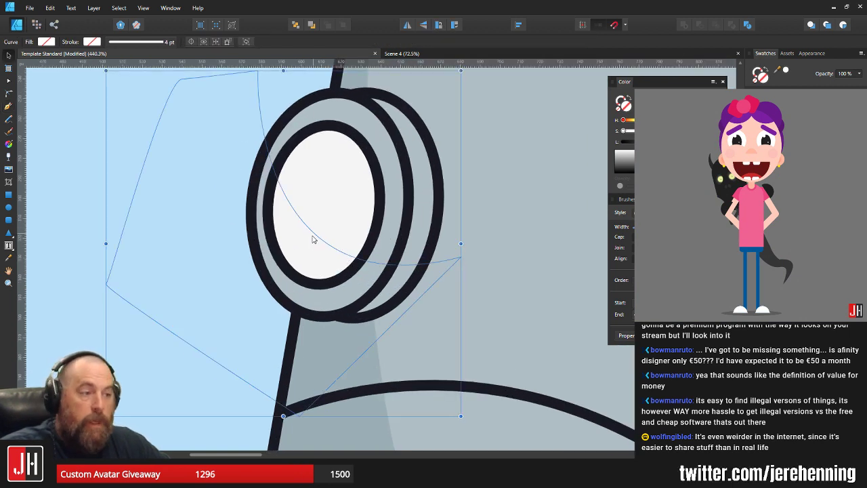
key(i)
click(349, 345)
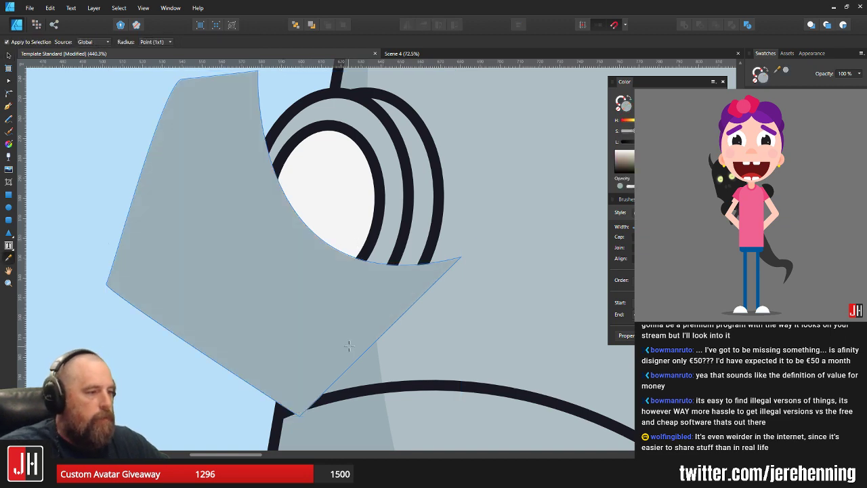
key(ctrl+z)
key(v)
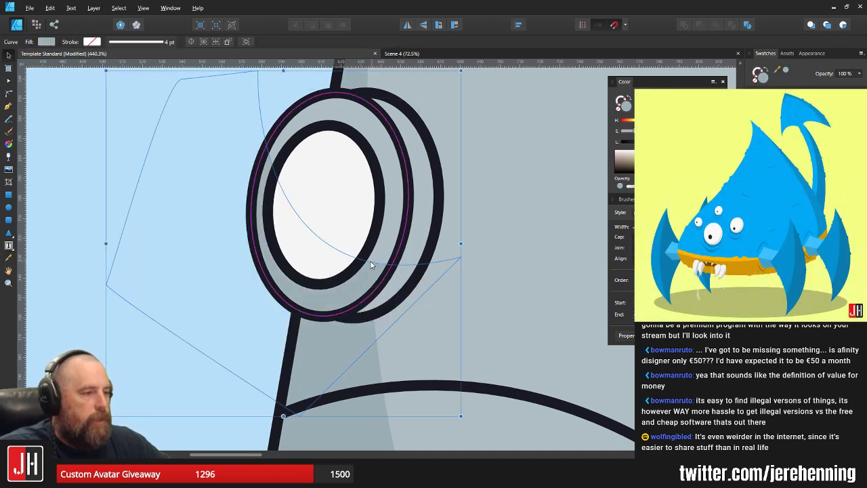
drag(325, 271, 338, 270)
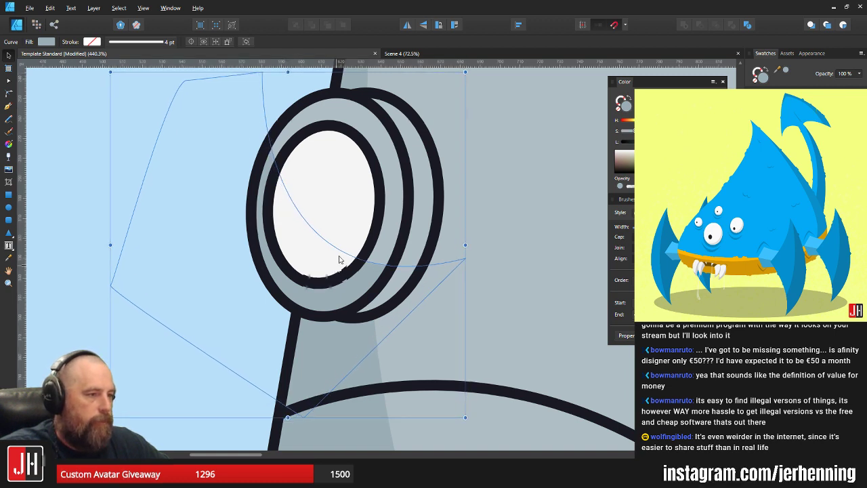
Paste the shadow shape inside the near-white inner ellipse, shift it slightly down-left, and recolour it light grey
click(331, 190)
key(ctrl+alt+v)
drag(308, 224, 300, 233)
key(i)
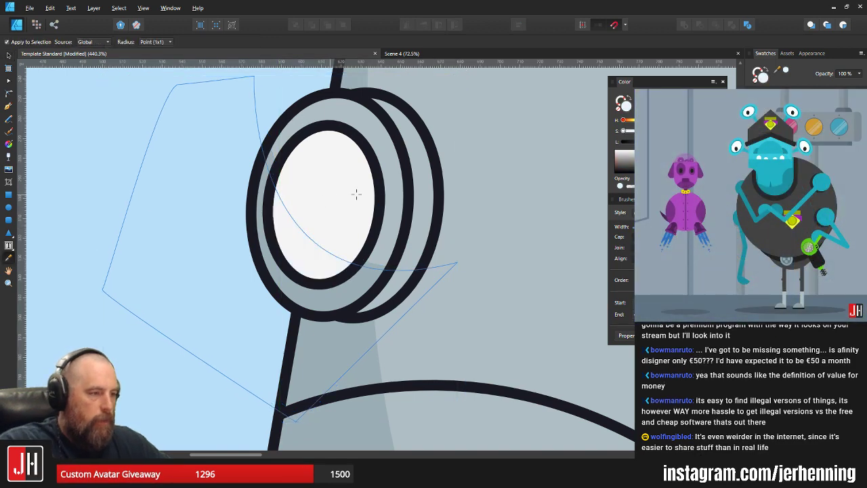
key(v)
drag(695, 142, 686, 142)
scroll(417, 190, down, 10)
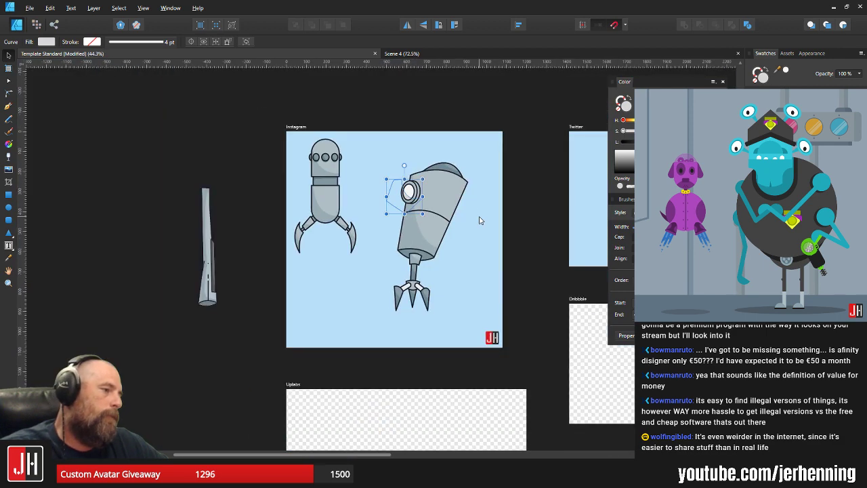
click(481, 220)
Draw a small upright ellipse on the disc's light face, tilt it slightly and centre it like a pupil
scroll(400, 197, up, 7)
scroll(362, 191, up, 4)
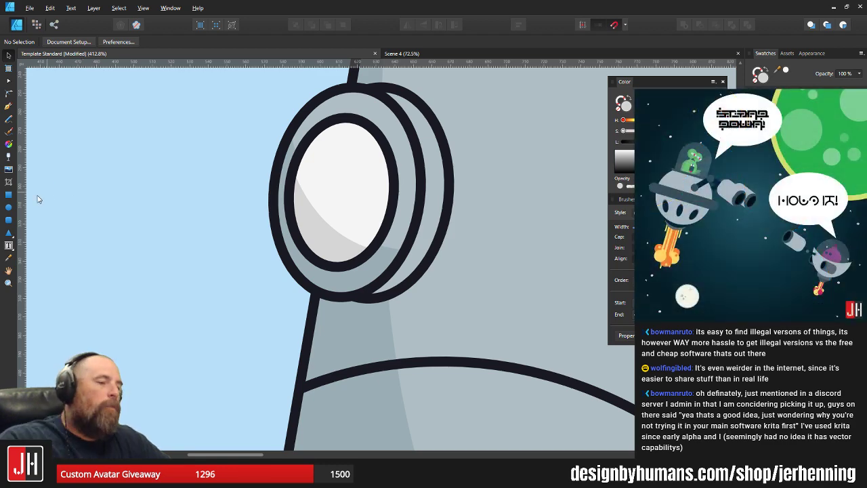
click(8, 207)
scroll(323, 170, up, 2)
drag(308, 141, 363, 238)
drag(350, 125, 342, 128)
drag(341, 180, 372, 211)
scroll(377, 217, down, 3)
scroll(381, 217, up, 4)
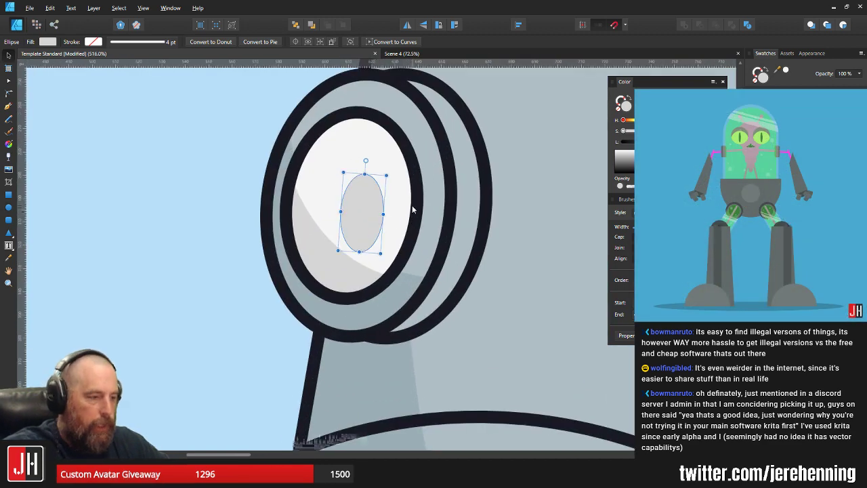
Fill the small pupil ellipse with the dark outline colour sampled from the disc
key(i)
click(414, 197)
key(v)
scroll(407, 206, down, 8)
scroll(406, 209, down, 2)
key(ctrl+d)
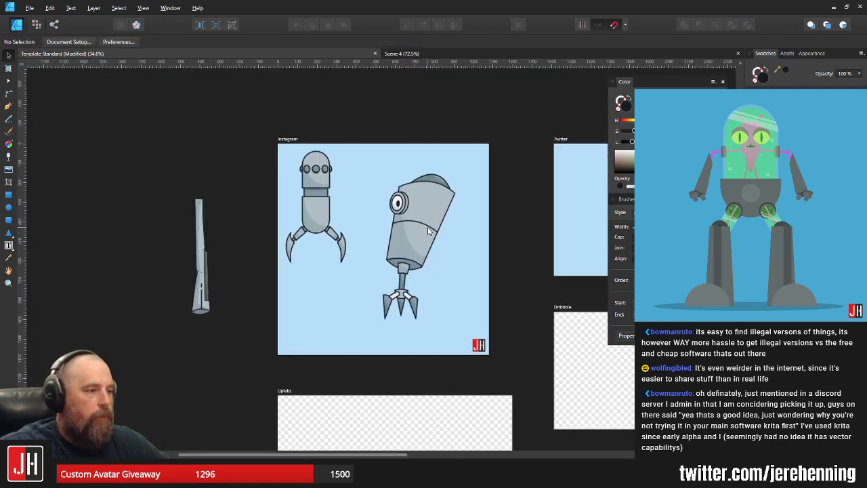
scroll(350, 232, up, 4)
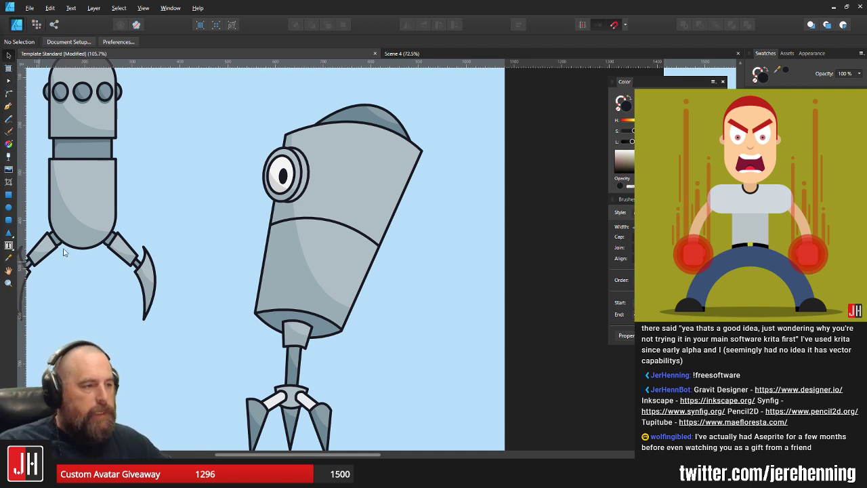
Delete the dark pupil ellipse from the disc's face and save the document
scroll(270, 176, up, 5)
click(298, 175)
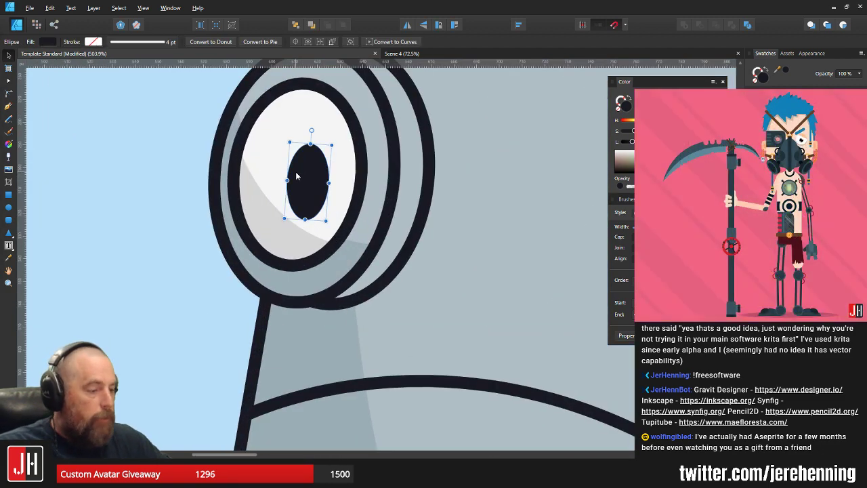
key(Delete)
scroll(296, 176, down, 5)
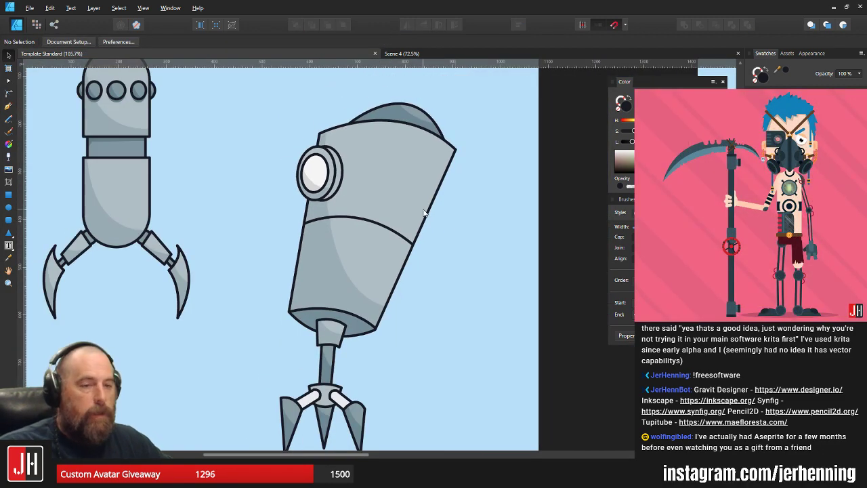
scroll(351, 151, up, 2)
drag(221, 113, 349, 235)
scroll(291, 178, up, 2)
click(201, 178)
scroll(210, 181, down, 2)
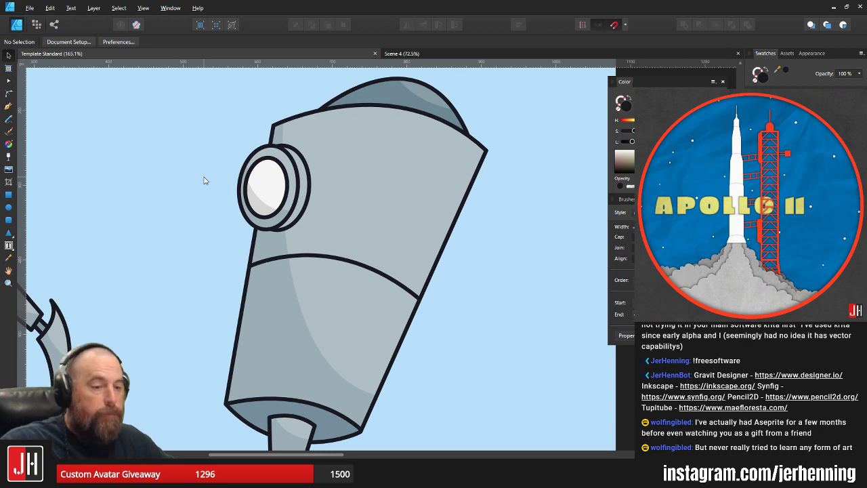
Switch to Aseprite, open SpaceCat Birthday.aseprite and bring its whole canvas into view
key(super)
click(127, 196)
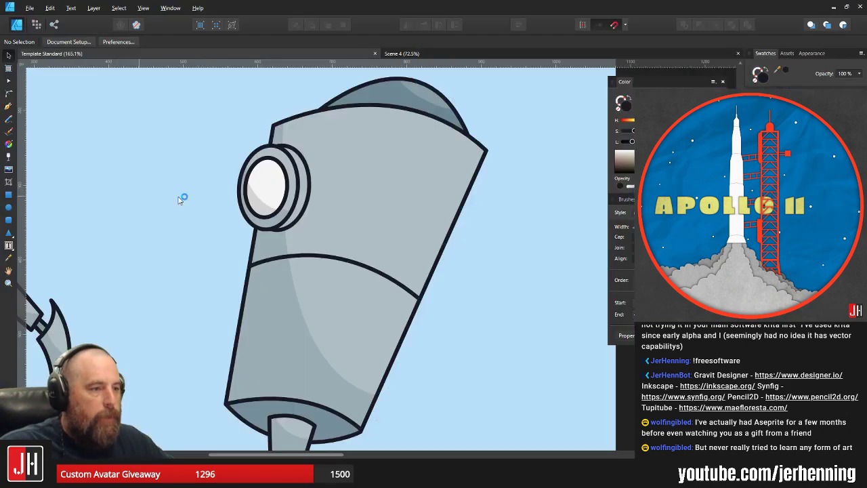
click(30, 56)
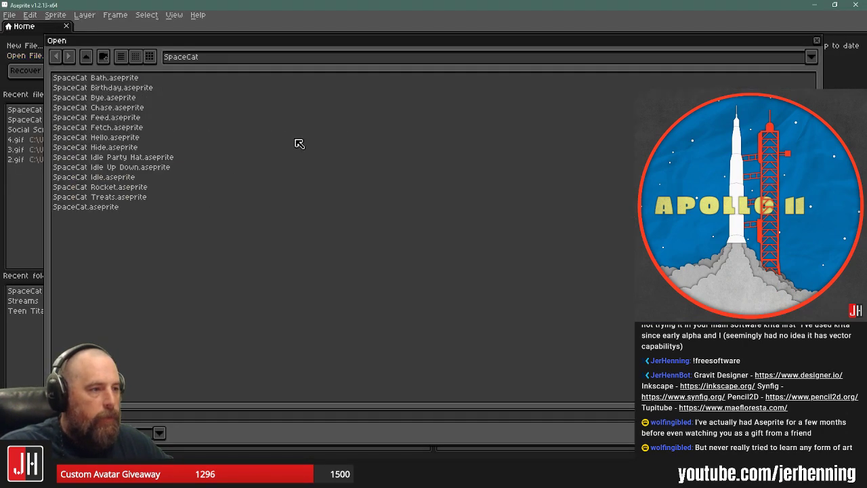
double_click(126, 87)
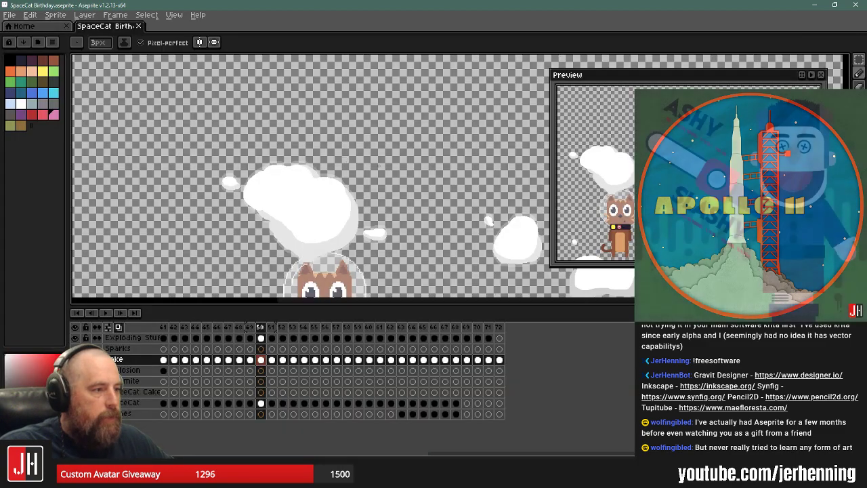
drag(484, 170, 325, 158)
scroll(328, 158, down, 5)
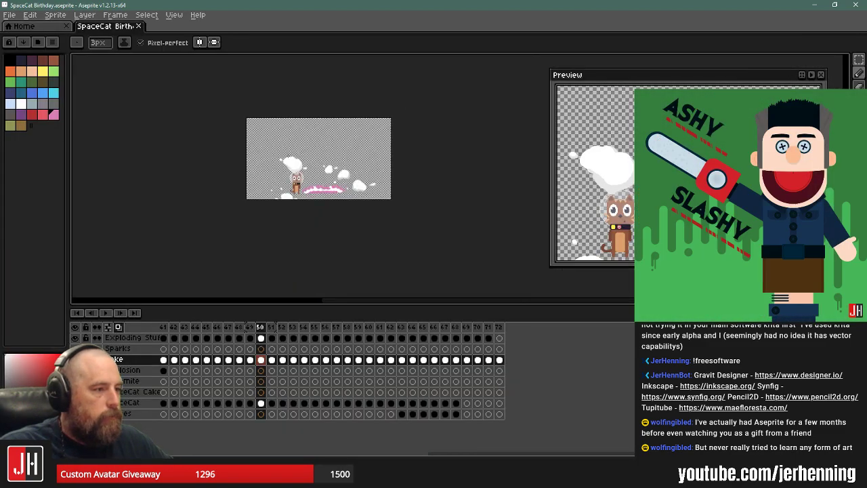
Play the SpaceCat Birthday animation on an enlarged canvas
scroll(320, 203, up, 3)
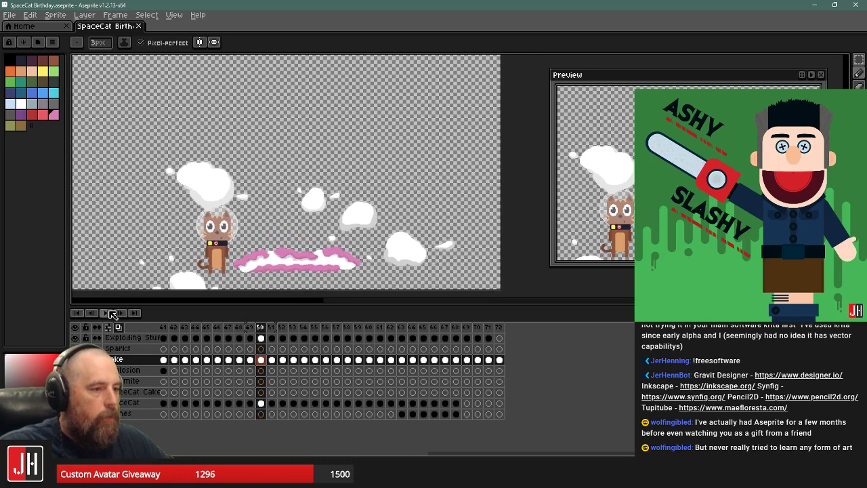
click(108, 313)
scroll(291, 192, down, 1)
scroll(255, 197, up, 1)
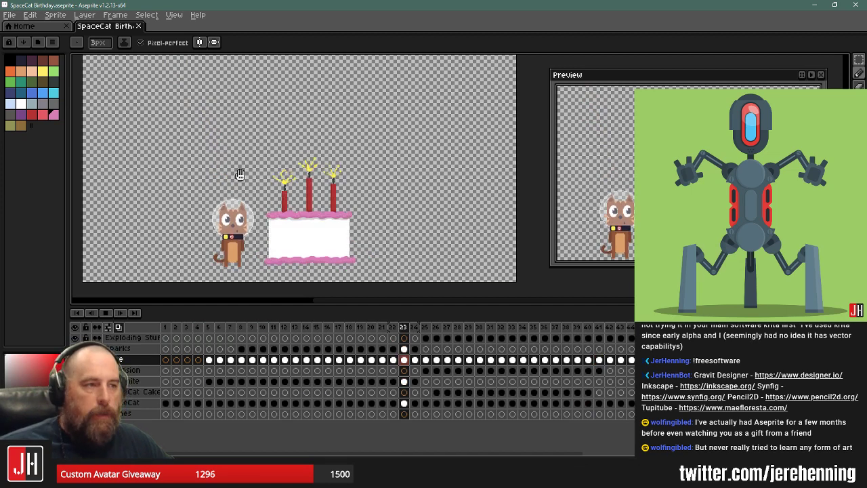
Close the SpaceCat Birthday file and switch back to the robot illustration in Affinity Designer
click(138, 25)
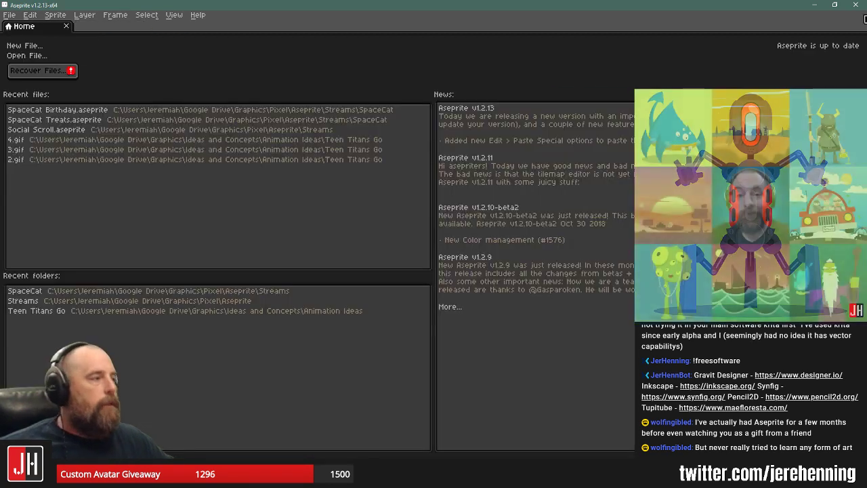
click(815, 4)
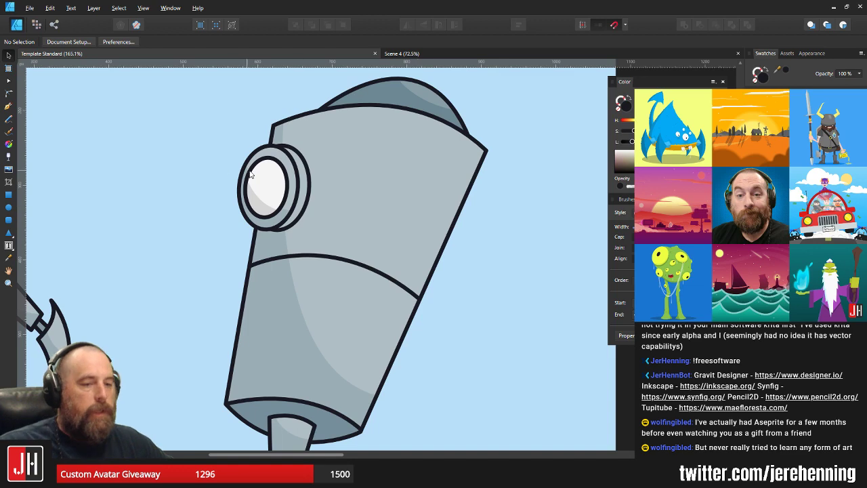
Nudge the grey shading shape on the disc's white face slightly down and save the document
scroll(256, 202, up, 4)
click(264, 203)
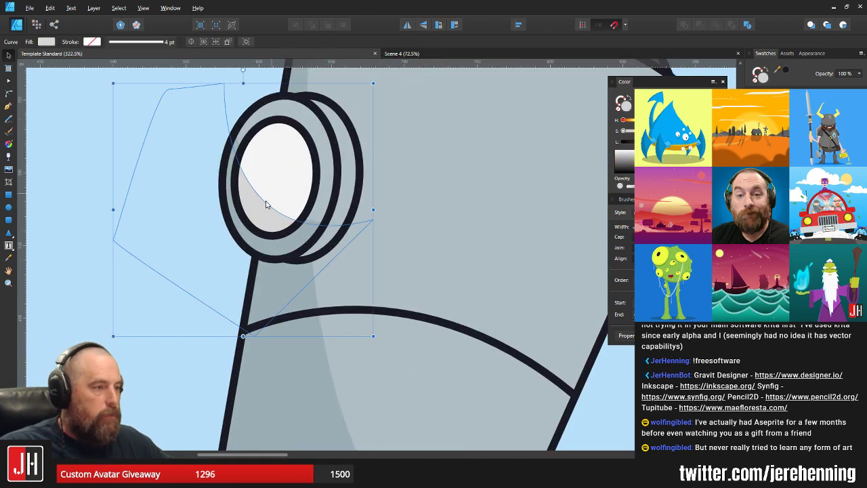
key(Down)
key(Down)
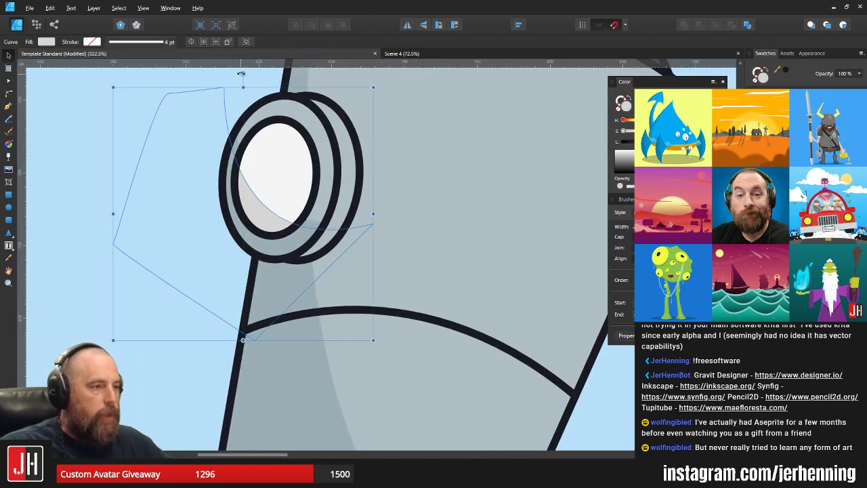
scroll(260, 225, up, 1)
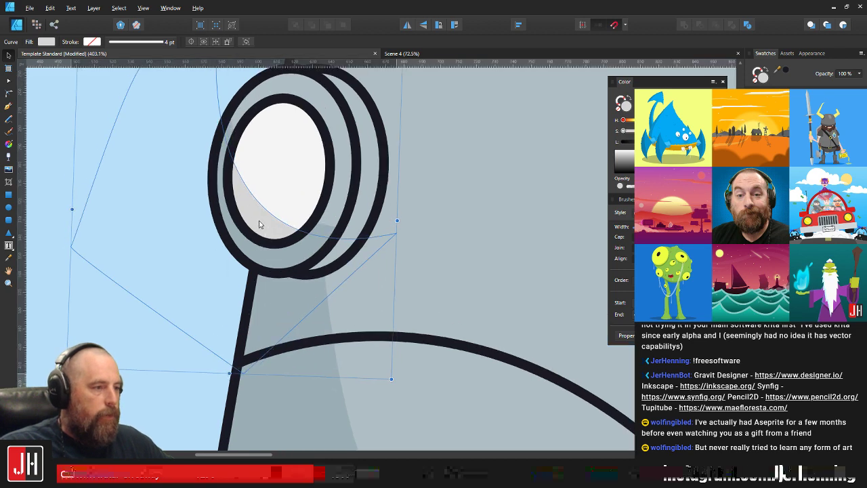
scroll(270, 222, down, 7)
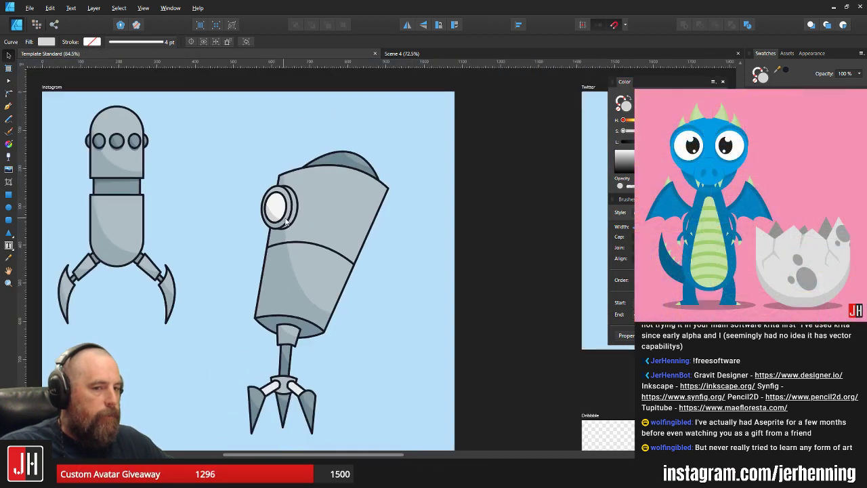
click(489, 242)
scroll(345, 244, up, 2)
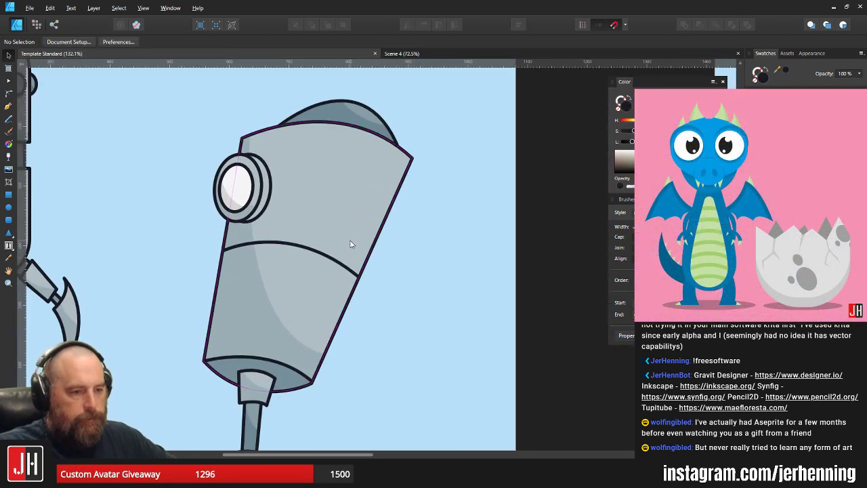
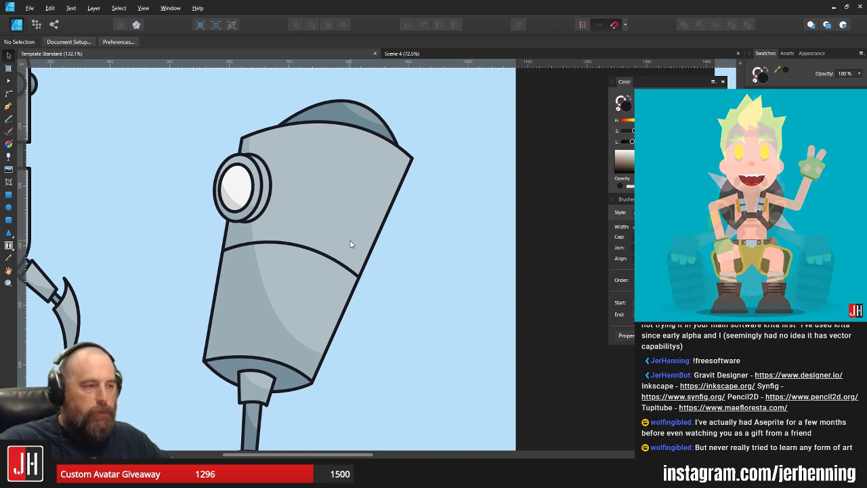
Change the fill of the disc's white inner ellipse to purple
scroll(206, 168, up, 2)
click(259, 186)
scroll(258, 187, up, 3)
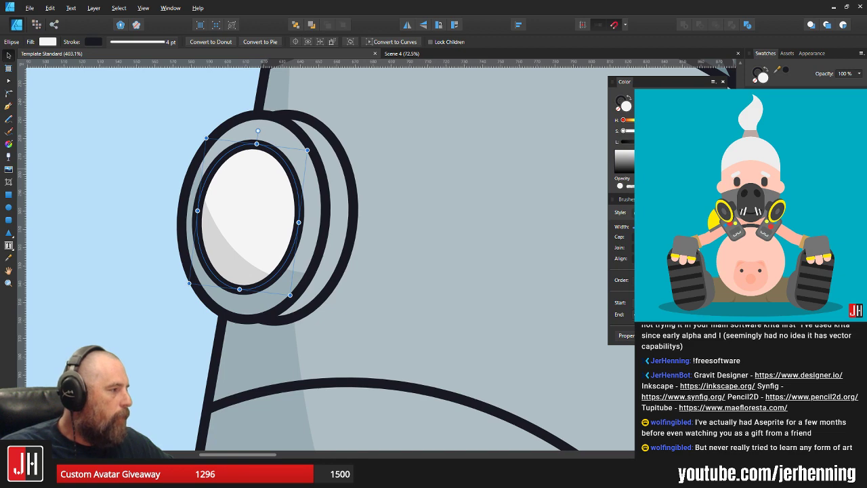
scroll(241, 205, up, 3)
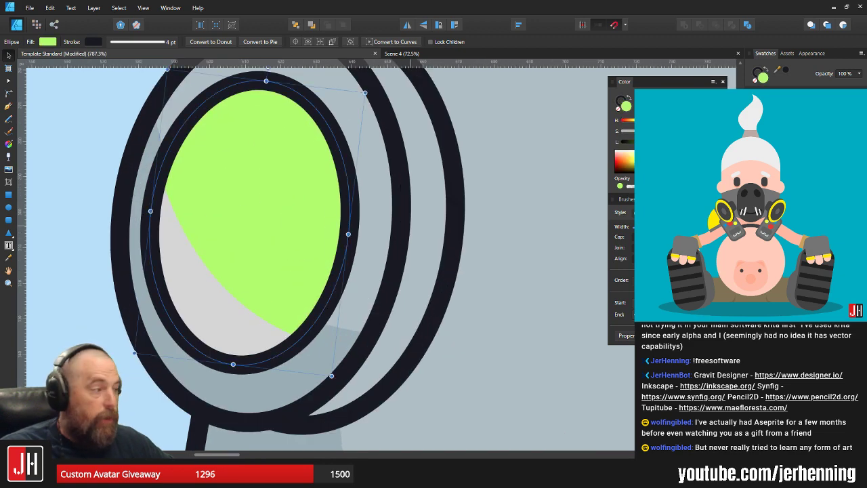
key(ctrl+z)
scroll(243, 236, down, 3)
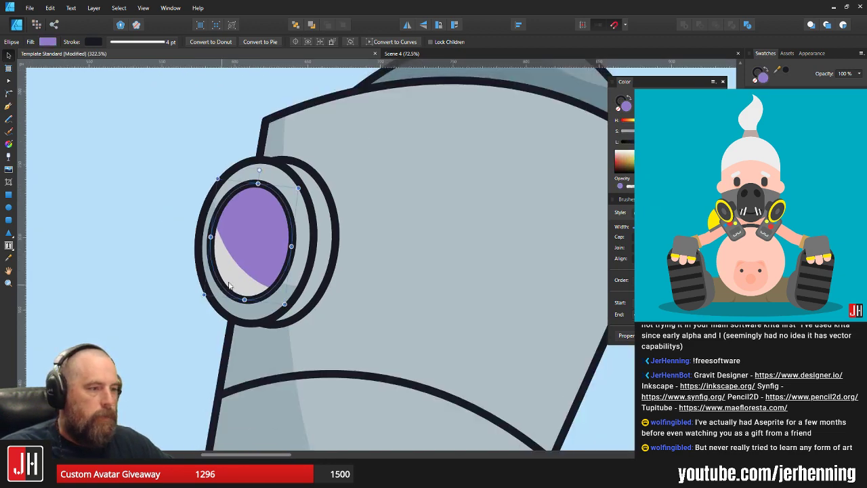
Fill the disc face's shading shape with the sampled purple, darken it slightly, and save the document
scroll(242, 257, up, 3)
click(241, 277)
key(i)
click(351, 187)
key(v)
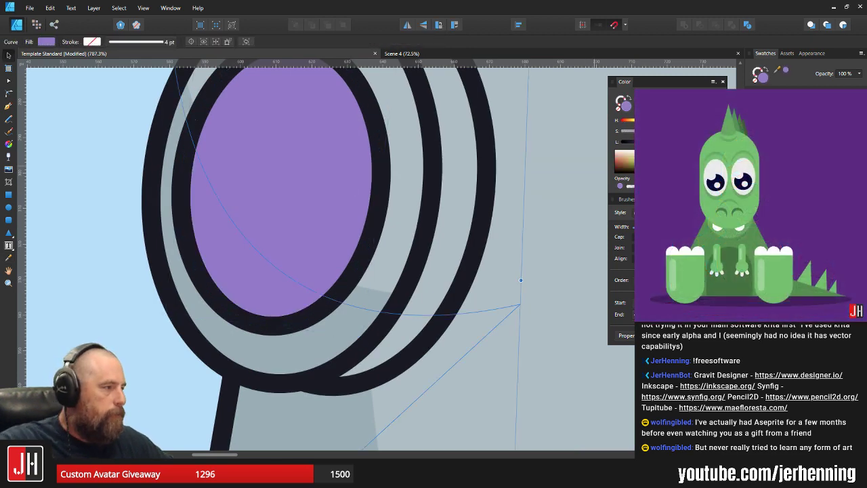
drag(666, 142, 660, 141)
scroll(364, 235, down, 14)
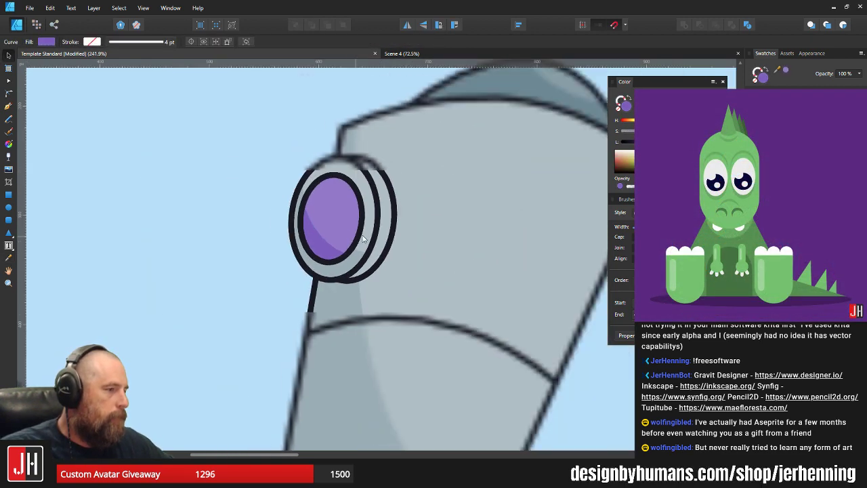
key(ctrl+d)
scroll(405, 247, up, 8)
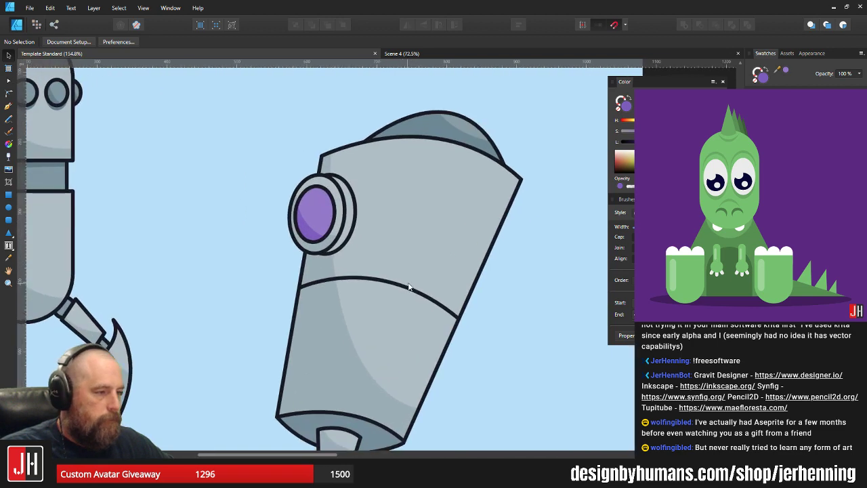
Draw a small purple circle just above the robot body's curved seam and place a copy of it below the seam
click(9, 208)
scroll(378, 296, up, 3)
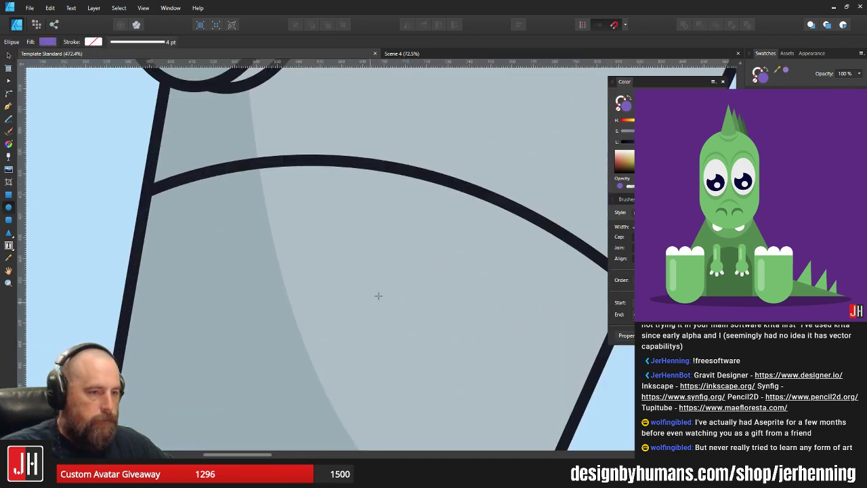
mouse_move(376, 194)
mouse_down()
mouse_move(409, 224)
mouse_move(392, 197)
mouse_move(397, 182)
mouse_move(384, 189)
mouse_move(380, 230)
mouse_move(373, 168)
mouse_move(397, 177)
mouse_up()
key(v)
scroll(394, 219, up, 1)
scroll(372, 167, up, 3)
scroll(392, 181, down, 6)
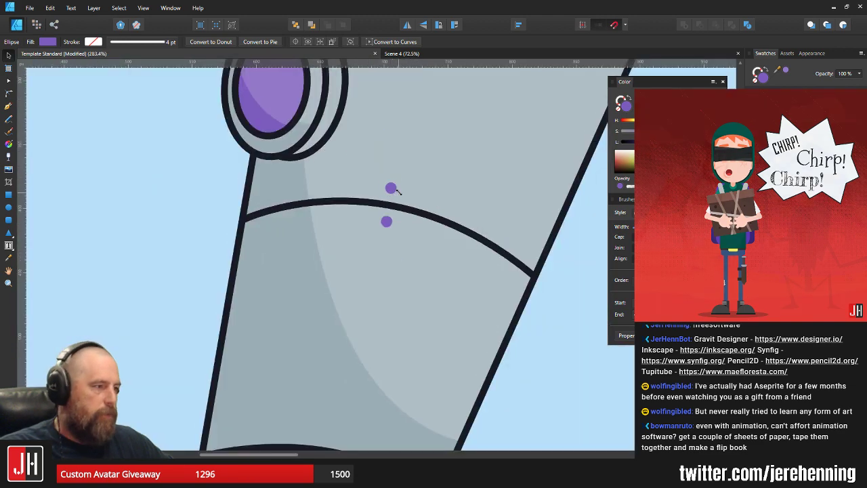
key(ctrl+d)
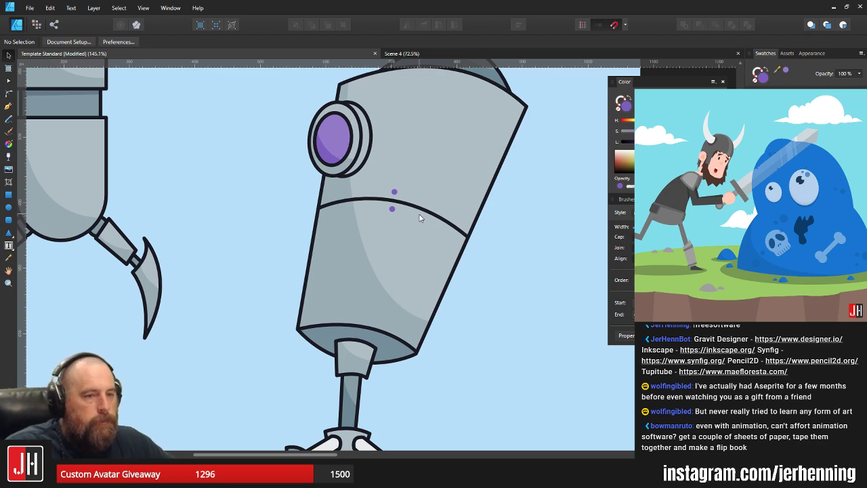
Shift the two small purple circles slightly right along the seam and tilt the pair a little clockwise
scroll(395, 197, up, 4)
click(396, 172)
scroll(397, 174, up, 2)
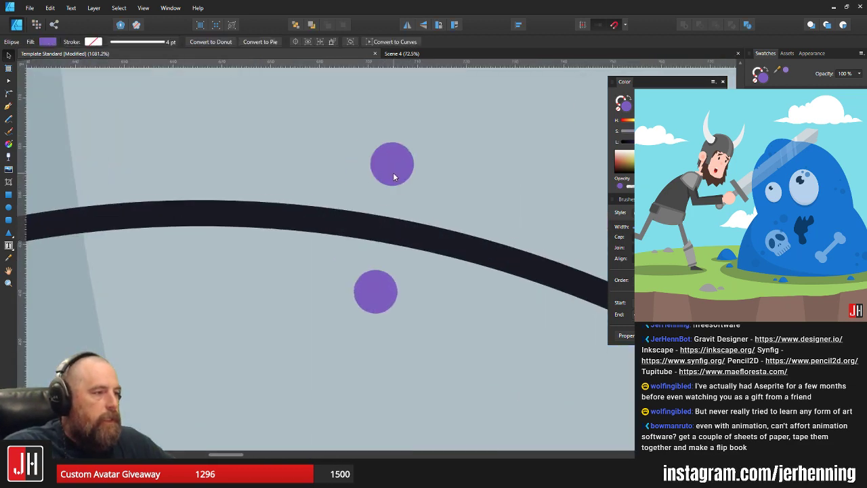
shift+click(377, 304)
drag(400, 184, 409, 181)
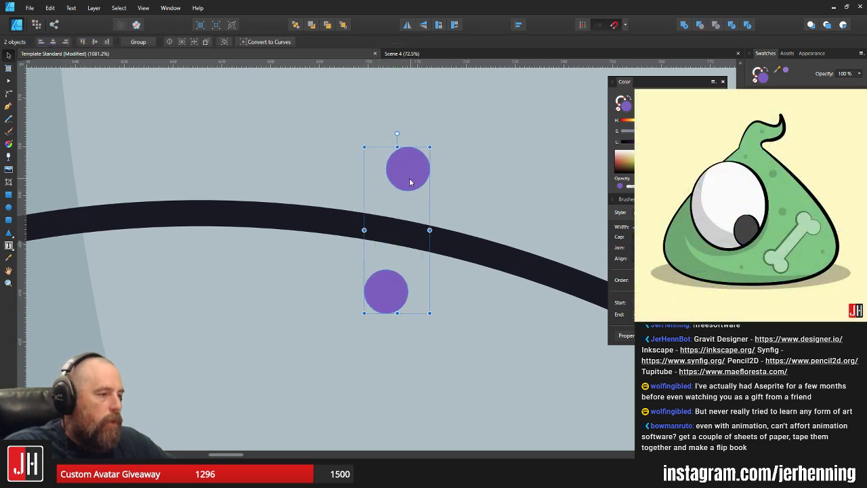
scroll(416, 222, down, 6)
click(513, 259)
Move the pair of purple circles slightly down and left so they sit evenly on both sides of the seam
scroll(433, 228, up, 3)
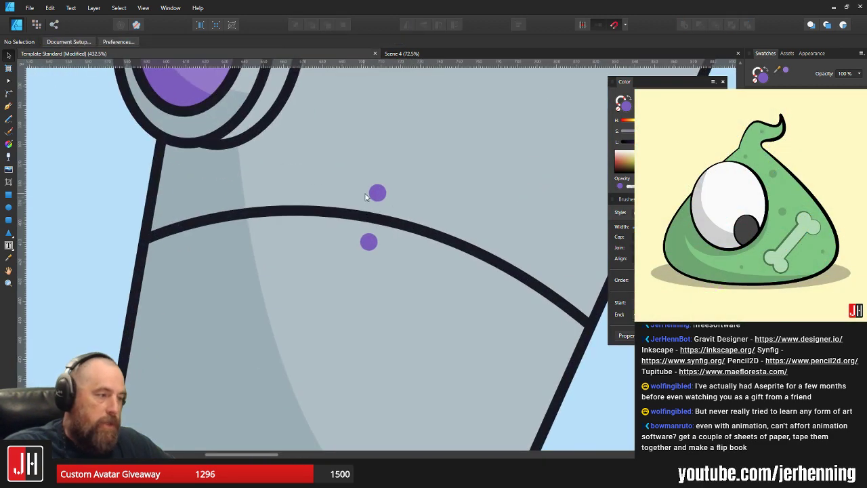
scroll(365, 196, up, 2)
click(382, 184)
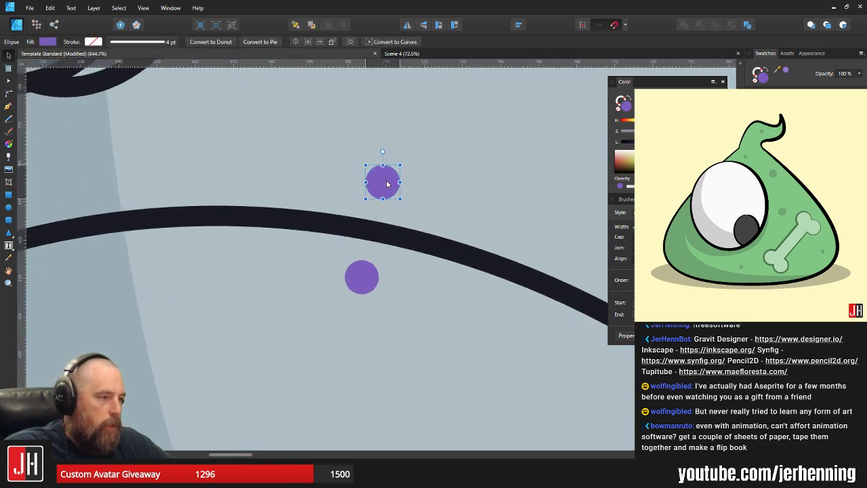
shift+click(357, 282)
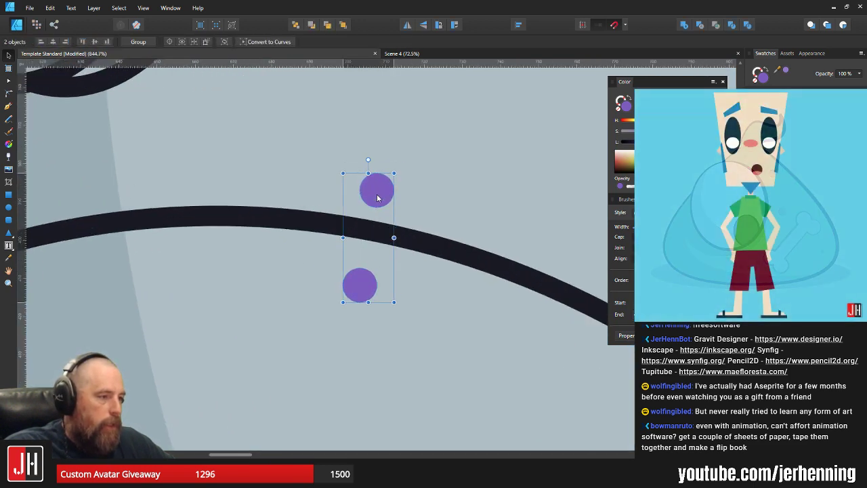
scroll(382, 215, down, 3)
scroll(382, 215, down, 1)
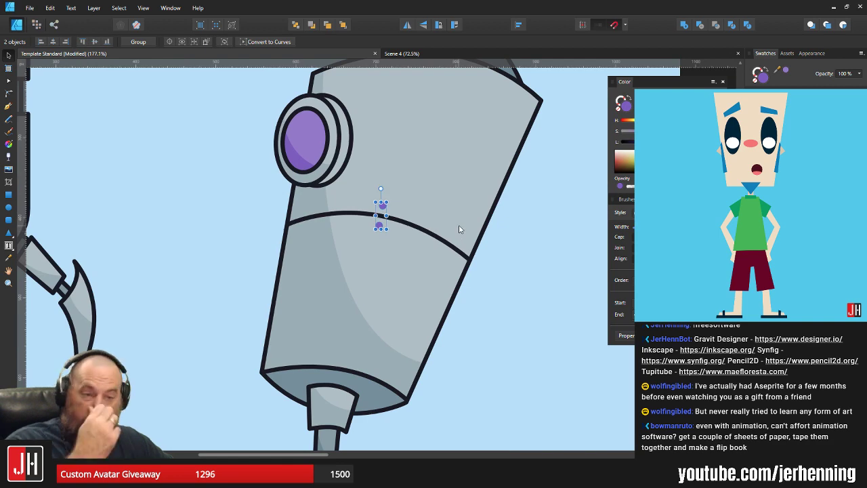
scroll(381, 217, up, 3)
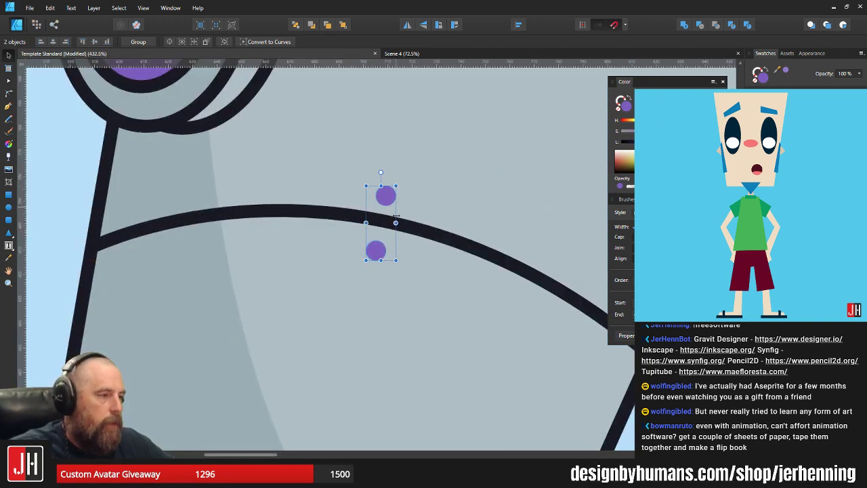
key(ctrl+0)
Fill both small circles with the dark outline colour sampled from the robot's seam
click(449, 237)
scroll(405, 216, up, 4)
drag(262, 194, 487, 257)
scroll(410, 247, up, 4)
key(i)
click(431, 209)
key(v)
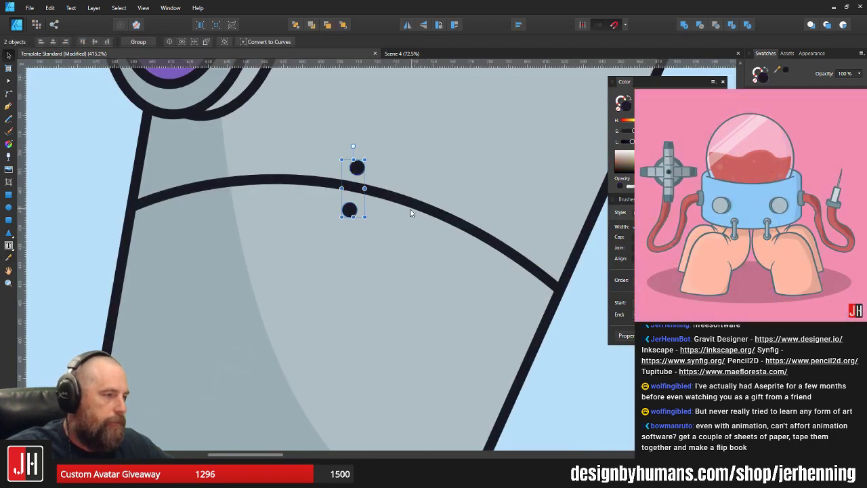
scroll(415, 224, down, 9)
scroll(410, 223, up, 4)
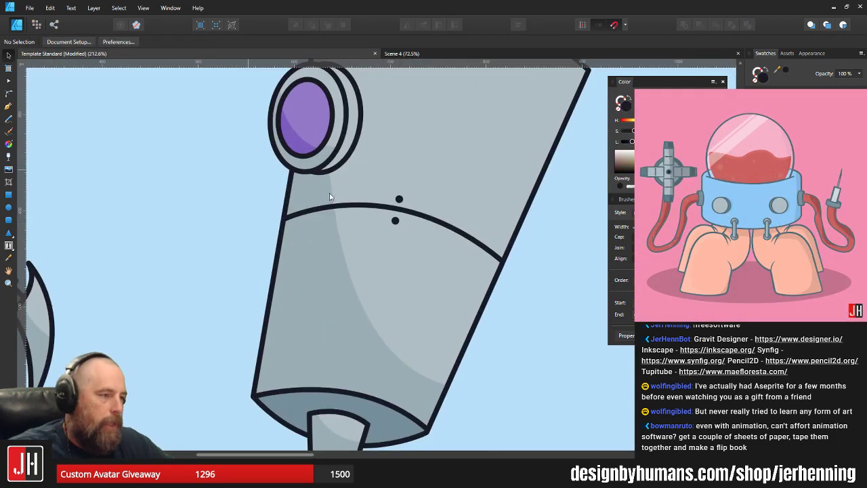
Place a copy of the dark dot pair further left along the seam, tilted to follow the curve
scroll(338, 205, up, 2)
drag(416, 203, 307, 156)
scroll(360, 199, up, 4)
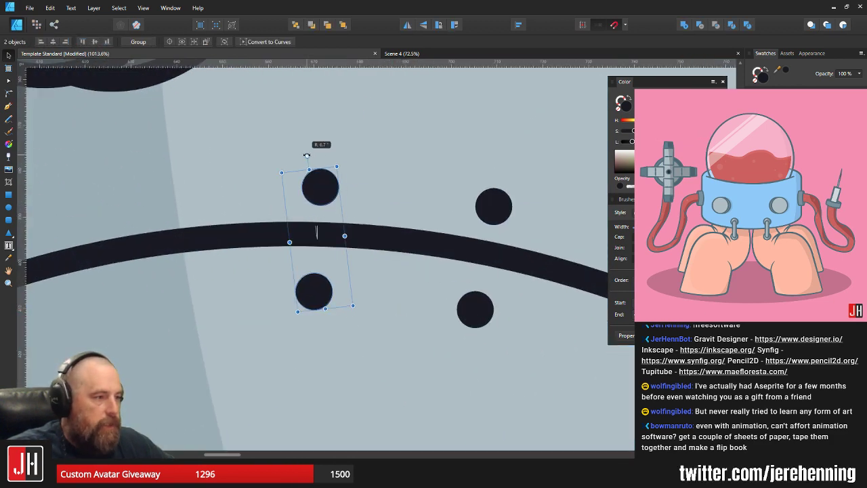
drag(322, 189, 225, 189)
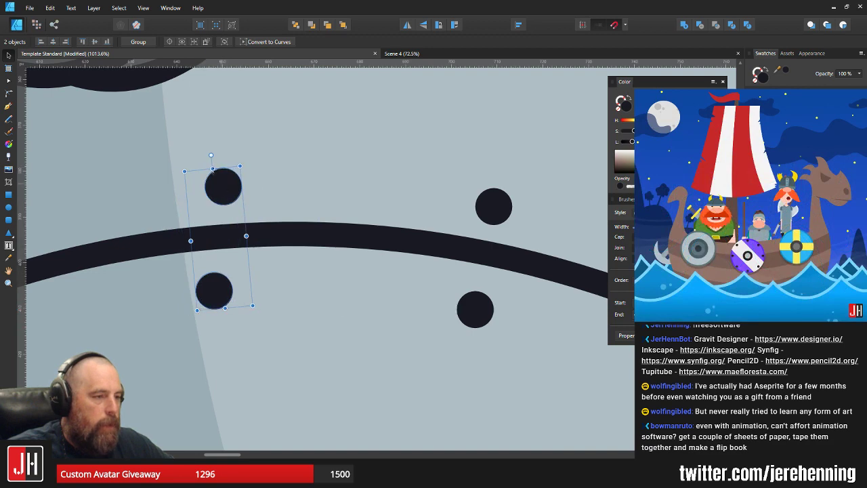
drag(211, 155, 206, 156)
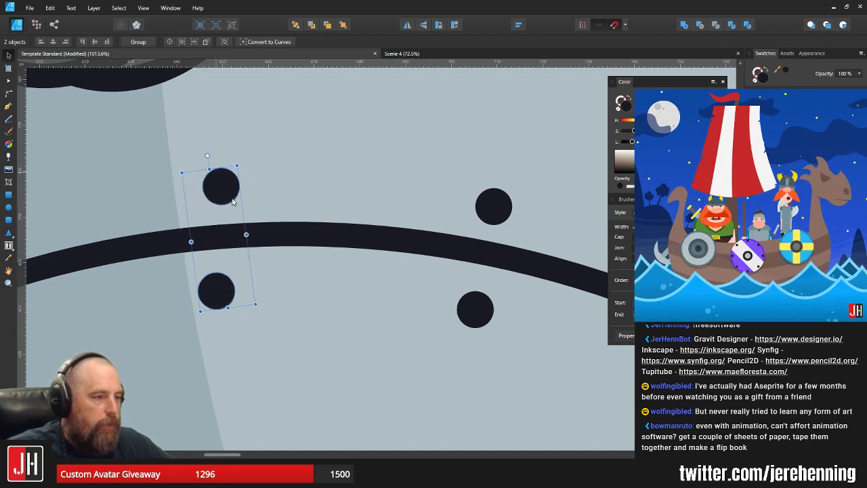
drag(228, 193, 233, 194)
scroll(237, 201, down, 9)
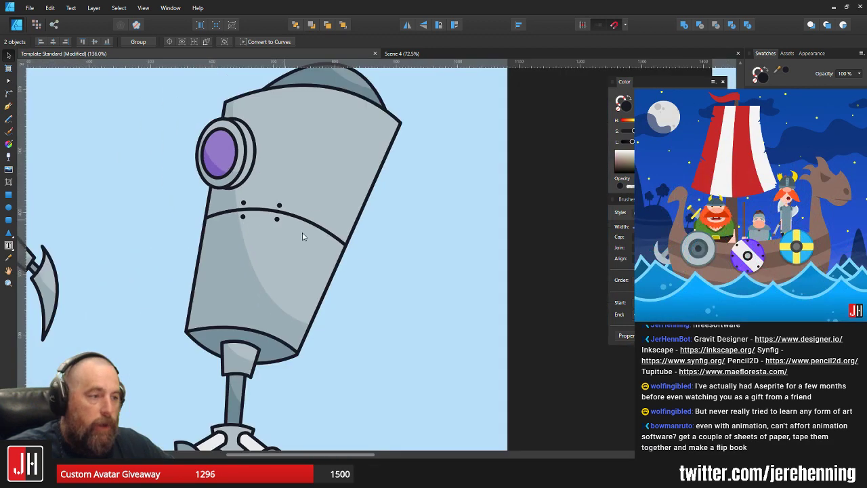
click(361, 259)
Place another copy of the left dot pair near the seam's left end, tilted to follow the curve
scroll(249, 213, up, 5)
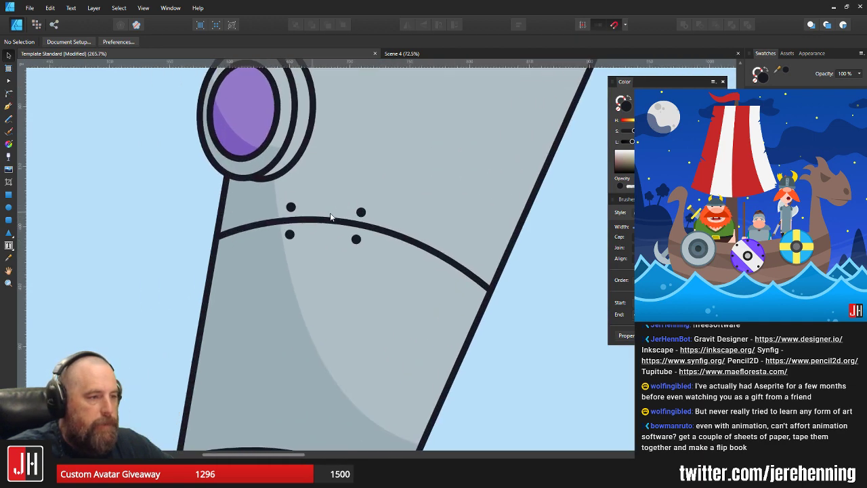
drag(200, 185, 341, 274)
scroll(299, 221, up, 3)
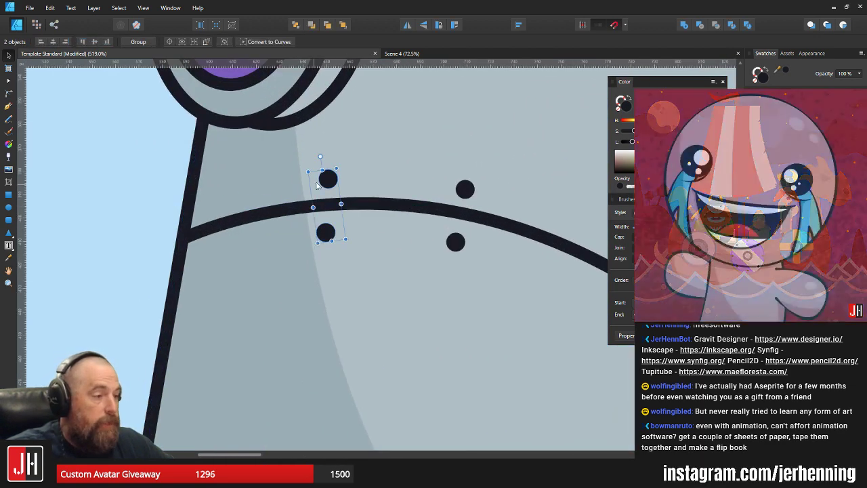
drag(317, 175, 212, 202)
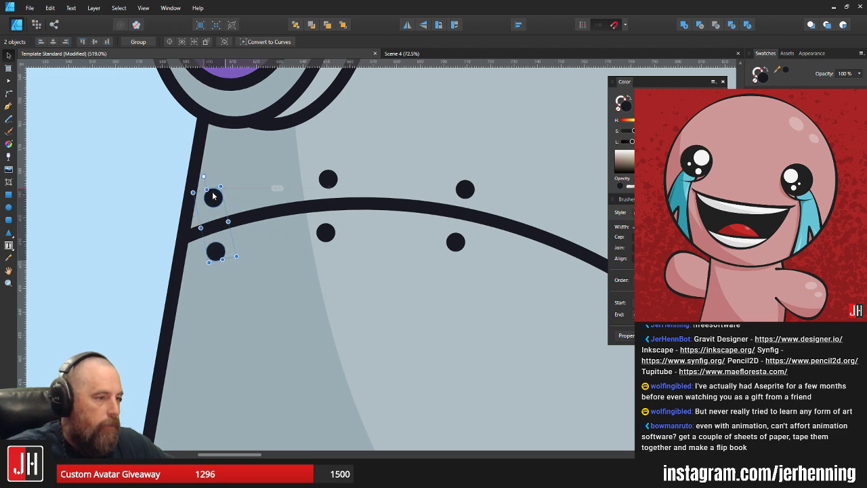
Delete all the dark rivet dots along the body's curved seam and save the document
scroll(222, 195, down, 9)
click(309, 218)
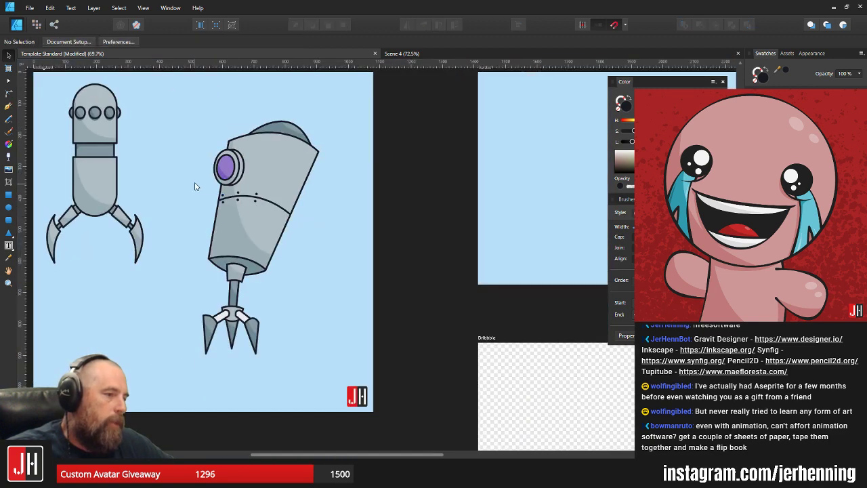
drag(195, 183, 295, 205)
scroll(262, 210, up, 3)
key(Delete)
key(ctrl+s)
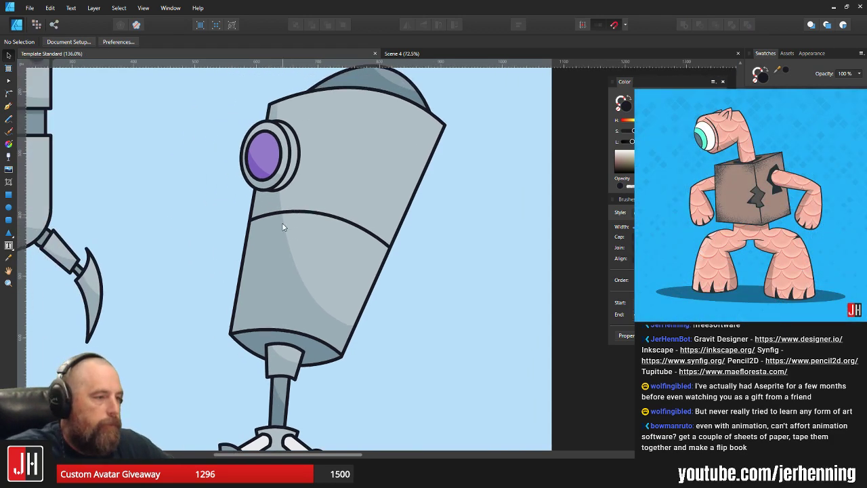
Add a node to the body shadow's curved edge where it crosses the dark seam
scroll(283, 228, up, 2)
scroll(243, 225, up, 3)
ctrl+click(264, 222)
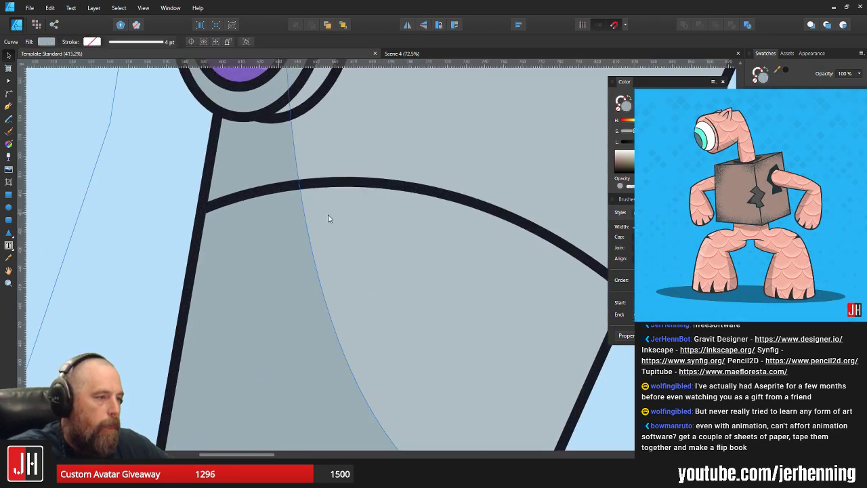
drag(330, 217, 250, 221)
key(a)
click(218, 185)
drag(219, 191, 182, 197)
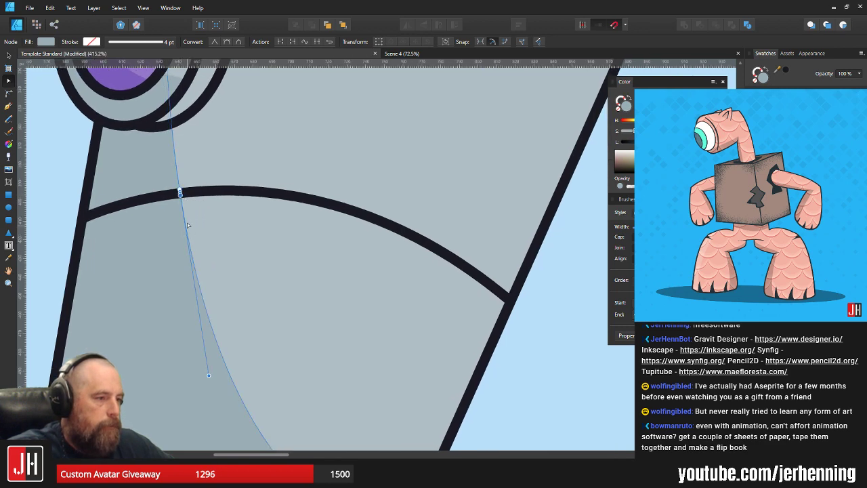
key(v)
scroll(203, 218, down, 3)
click(427, 288)
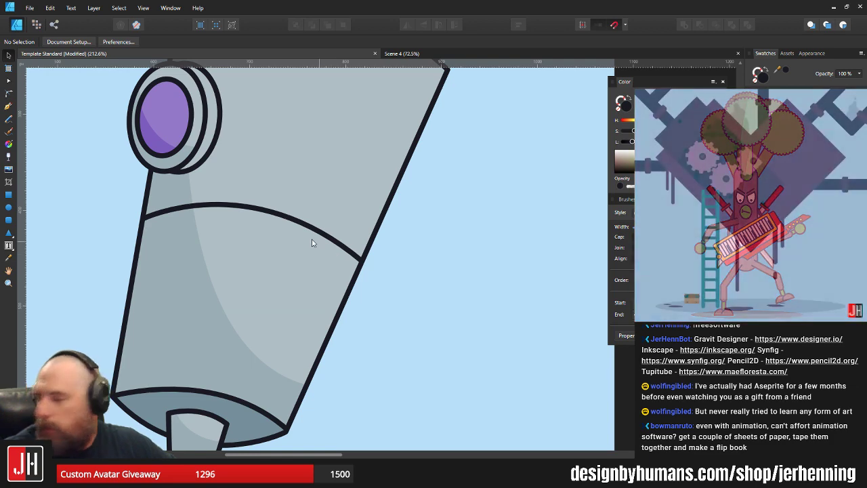
Try to draw a curved shadow shape directly beneath the body's seam with the Pen tool
click(9, 107)
scroll(246, 245, up, 2)
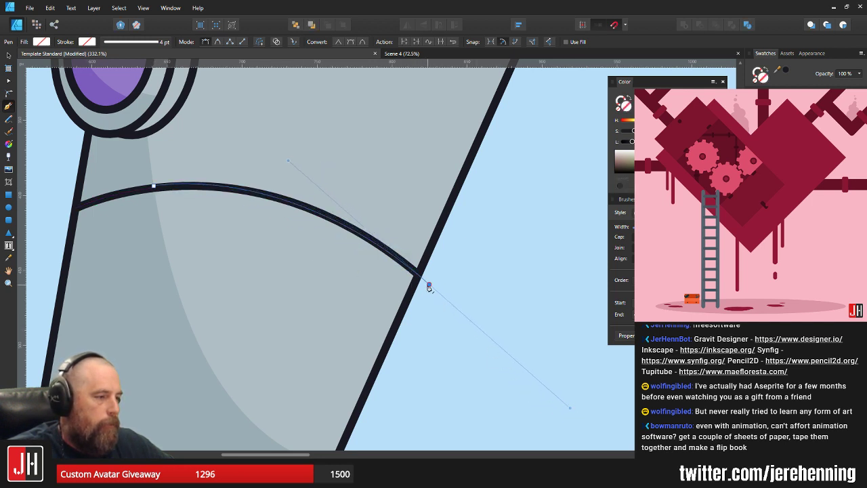
drag(429, 288, 418, 297)
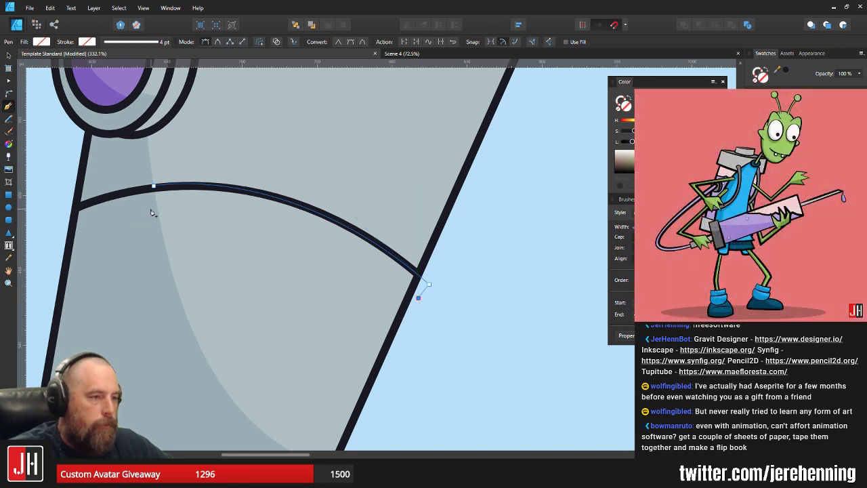
drag(154, 222, 75, 265)
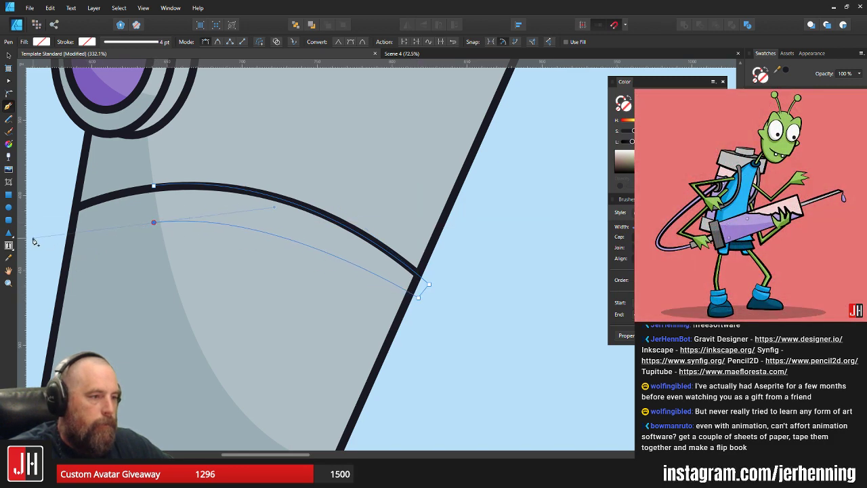
scroll(263, 226, down, 3)
key(ctrl+z)
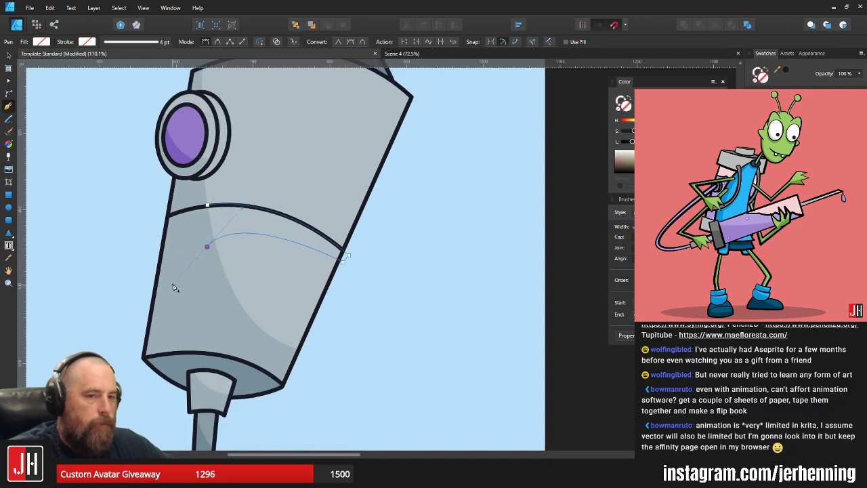
drag(209, 271, 183, 309)
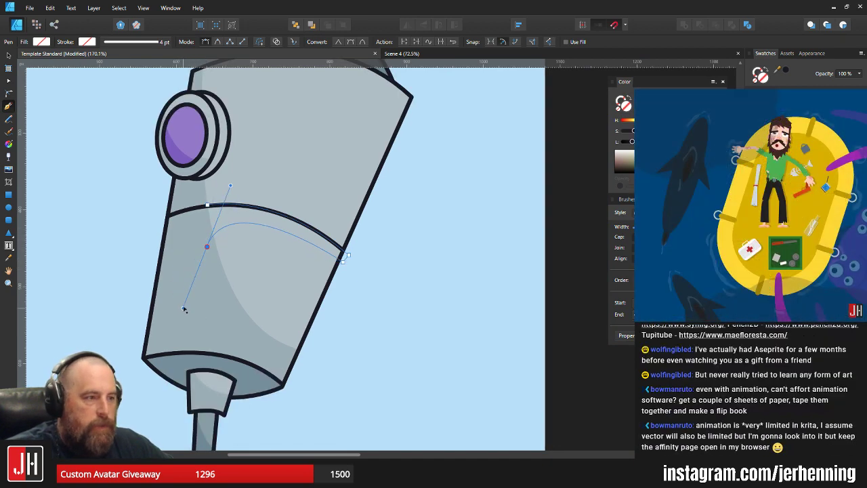
key(v)
click(397, 238)
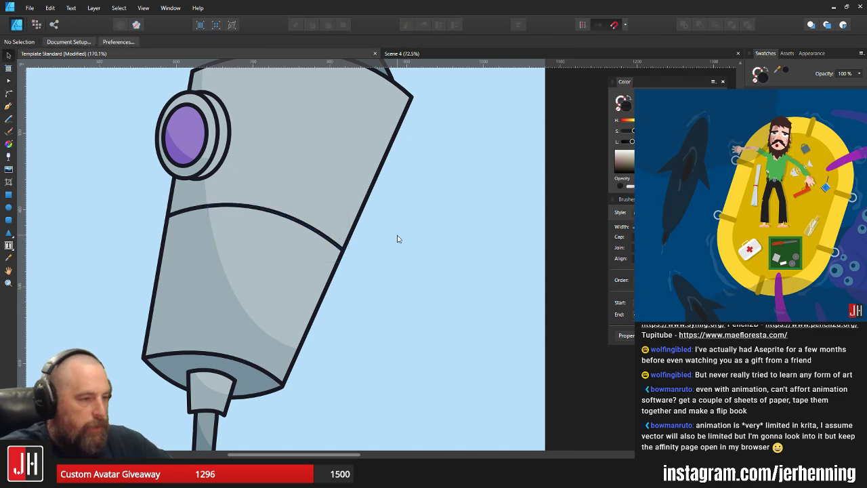
Switch to Moho, play the Jer Flat animation from the Moho folder and close the file
key(super)
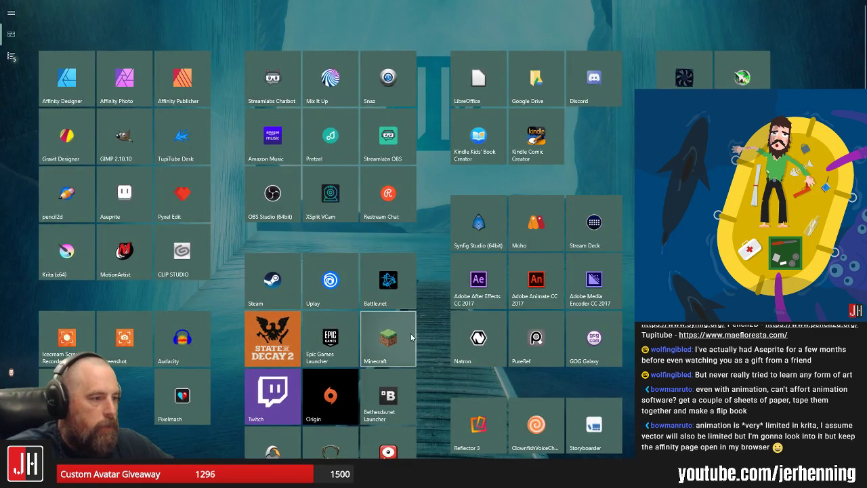
click(545, 233)
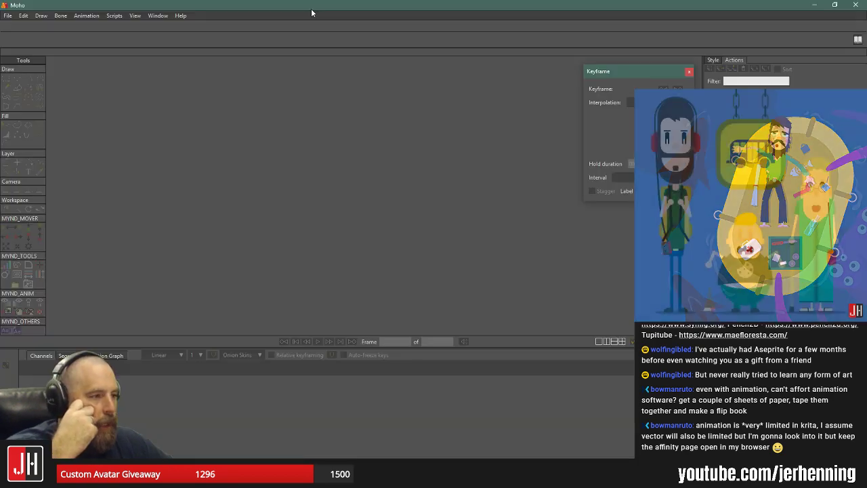
click(8, 15)
click(26, 54)
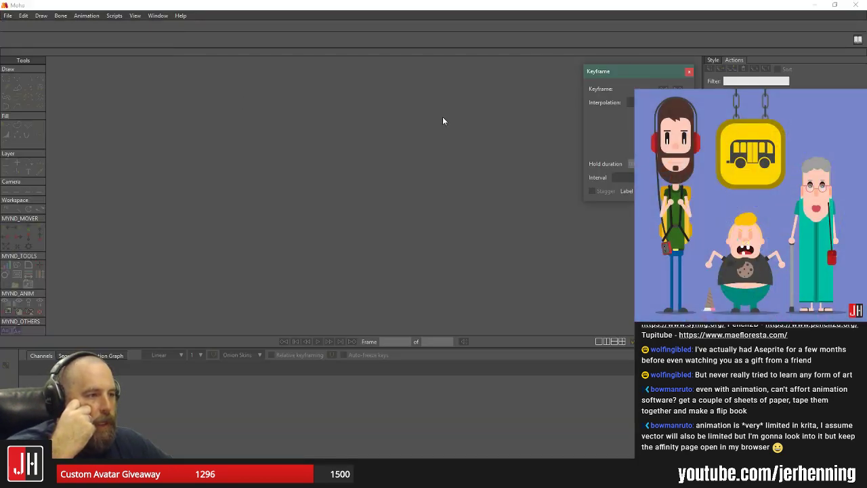
click(216, 31)
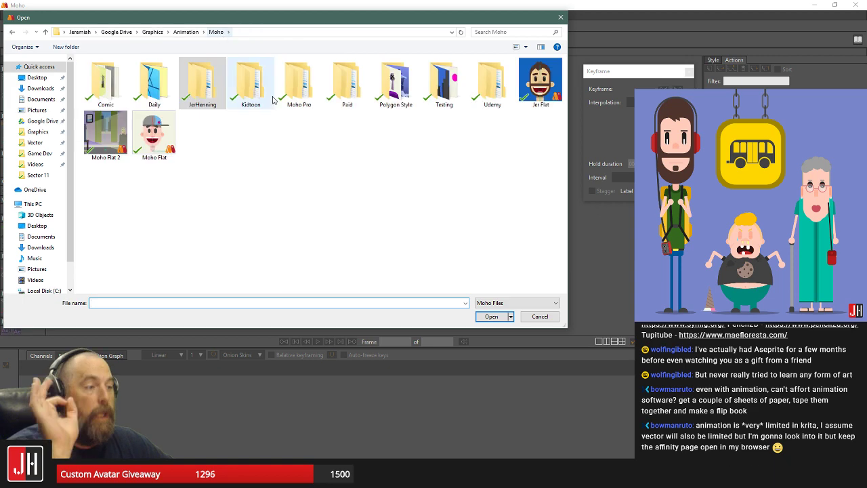
double_click(540, 82)
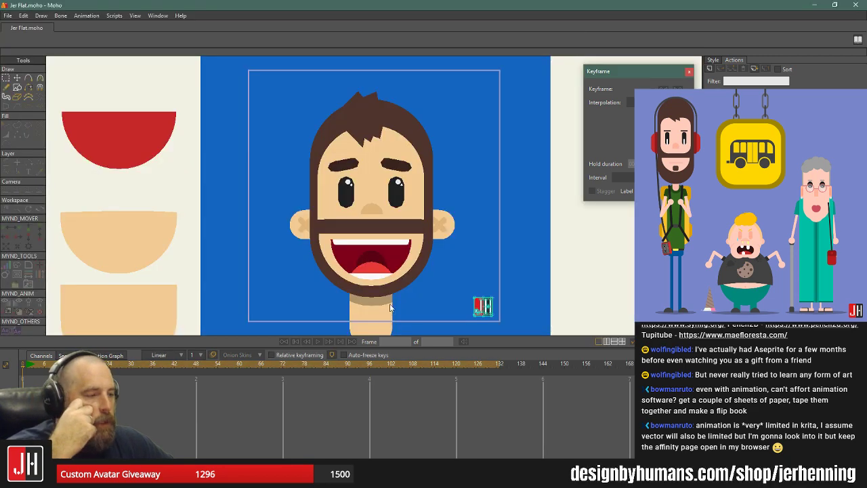
click(318, 342)
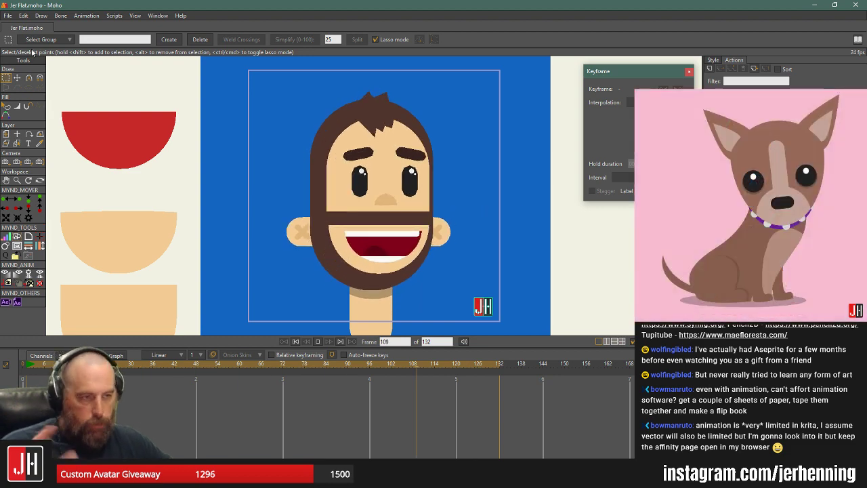
click(9, 28)
Open the Daily 4 animation from the Daily folder, play it and close the file
click(10, 17)
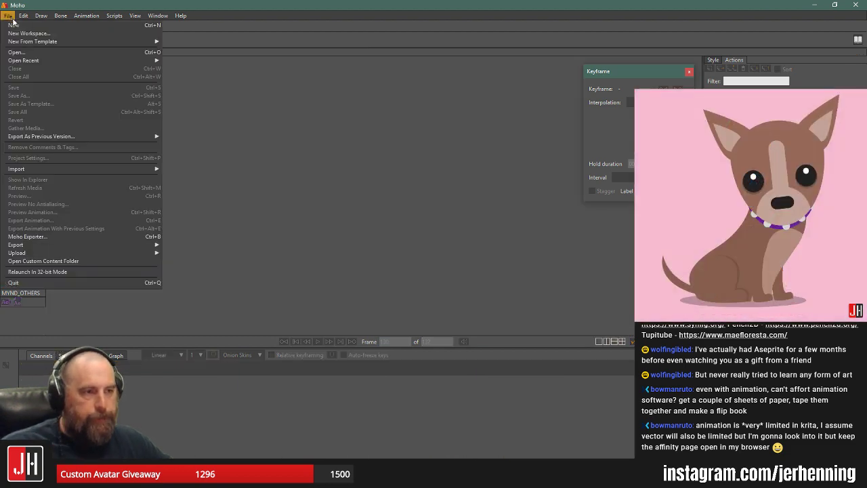
click(30, 52)
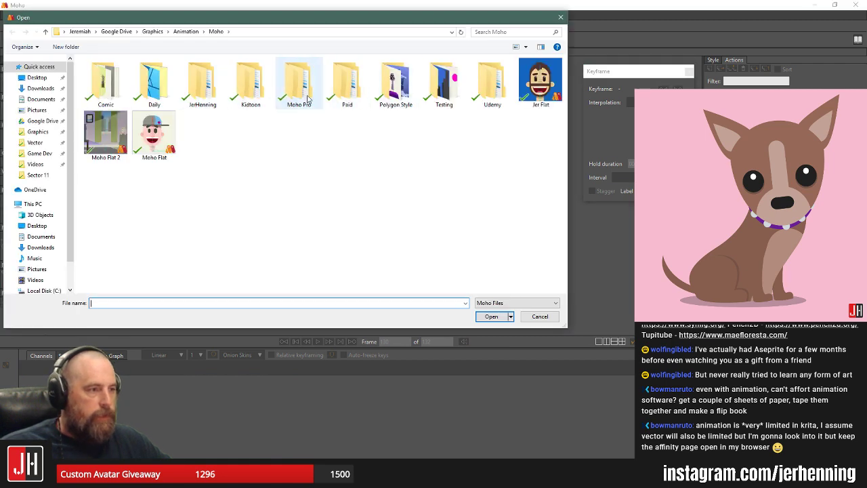
double_click(164, 86)
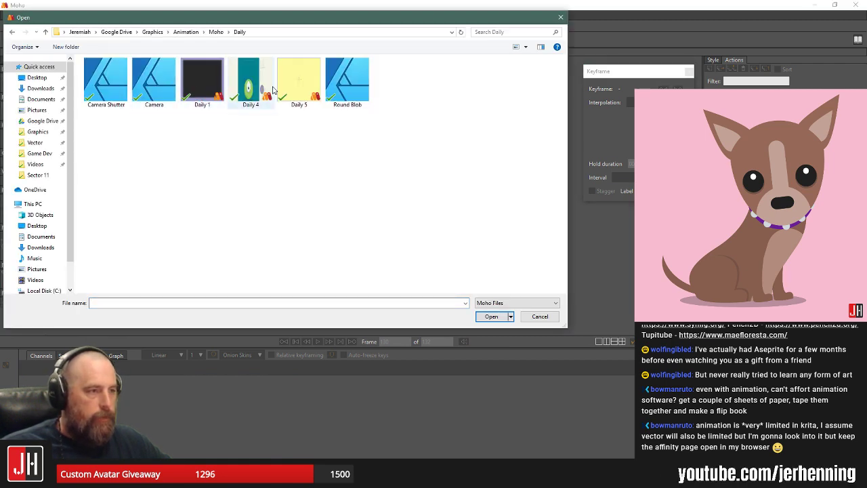
double_click(250, 81)
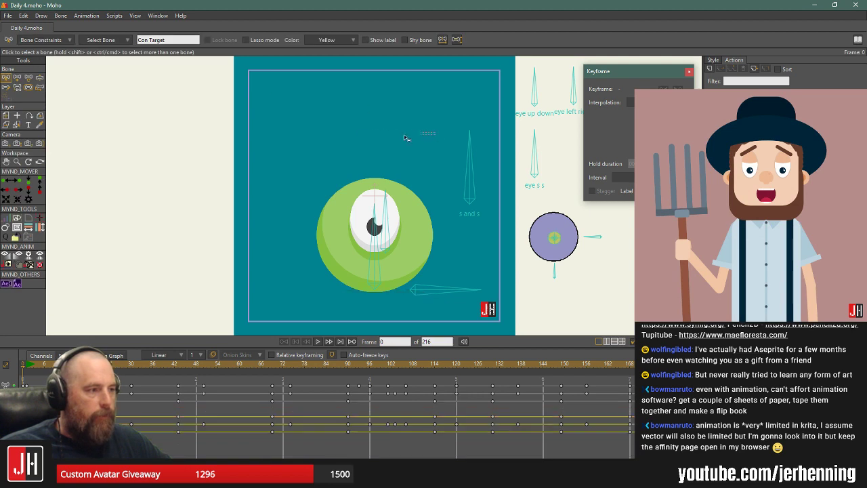
drag(388, 130, 265, 128)
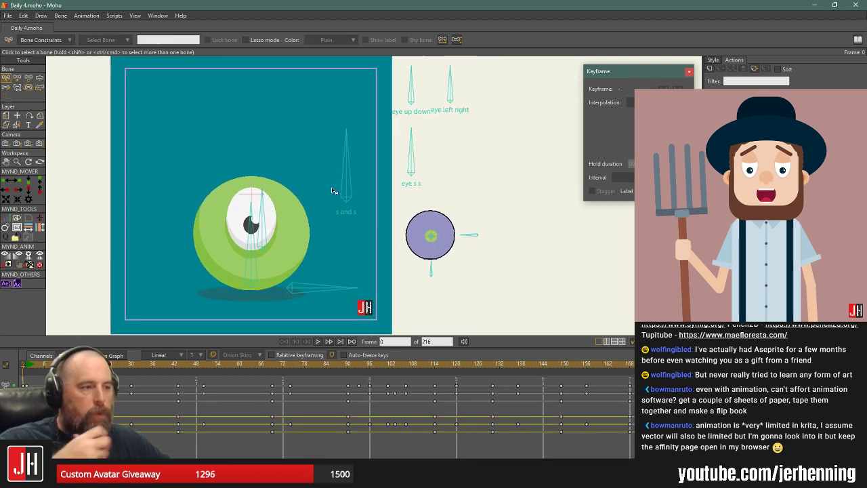
click(326, 342)
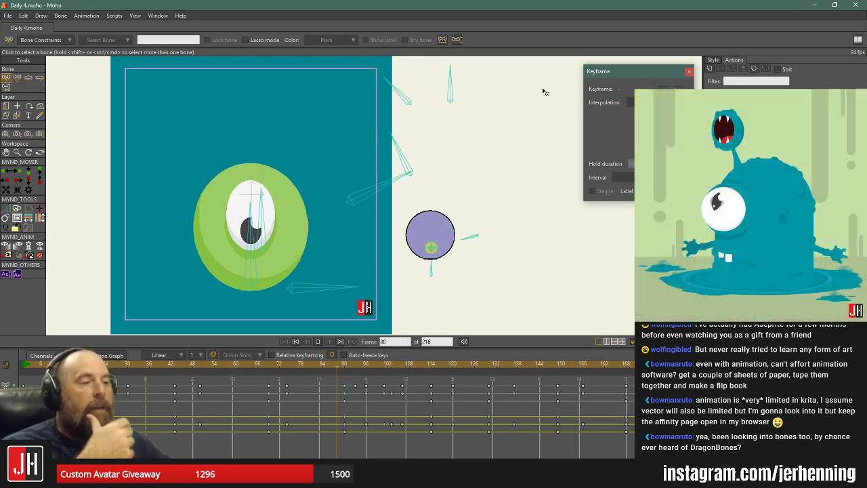
click(6, 27)
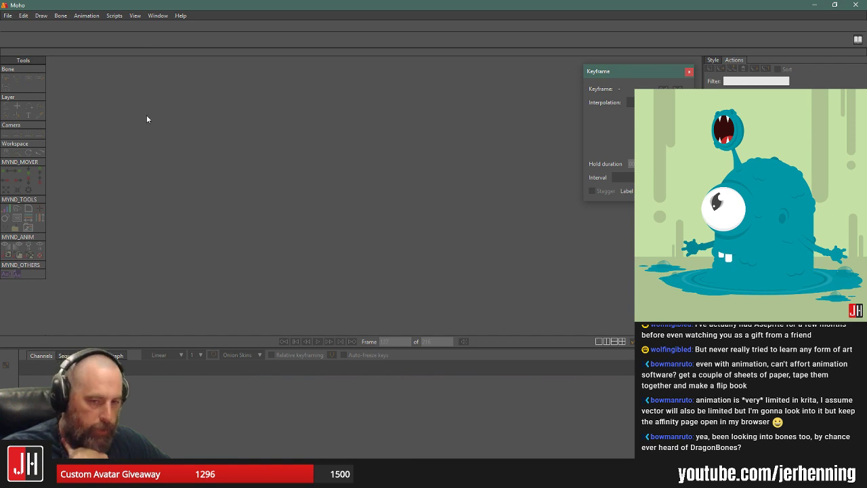
Close Moho and return to the robot illustration in Affinity Designer
click(8, 15)
click(126, 7)
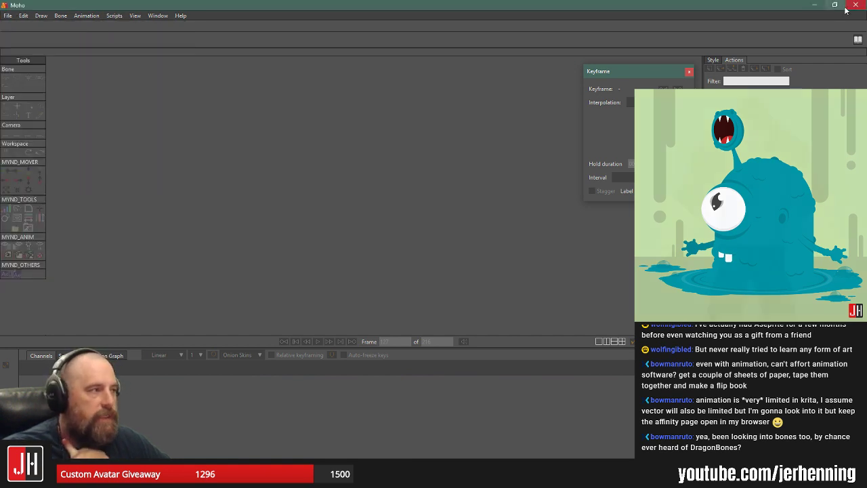
click(851, 5)
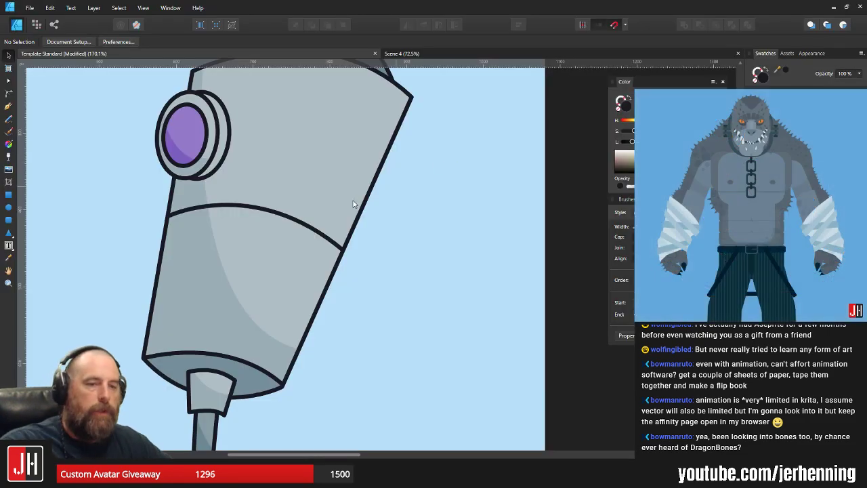
Rotate the robot's eye group slightly clockwise, by about 2°
scroll(323, 203, down, 3)
scroll(234, 171, up, 3)
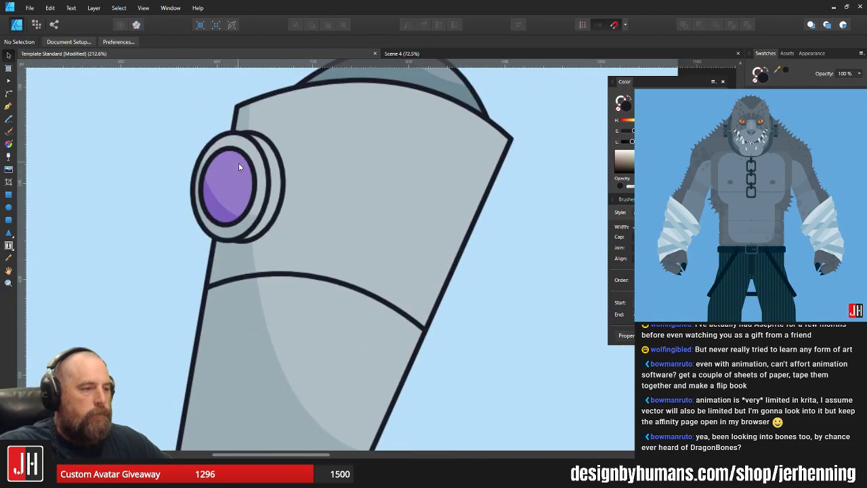
click(231, 168)
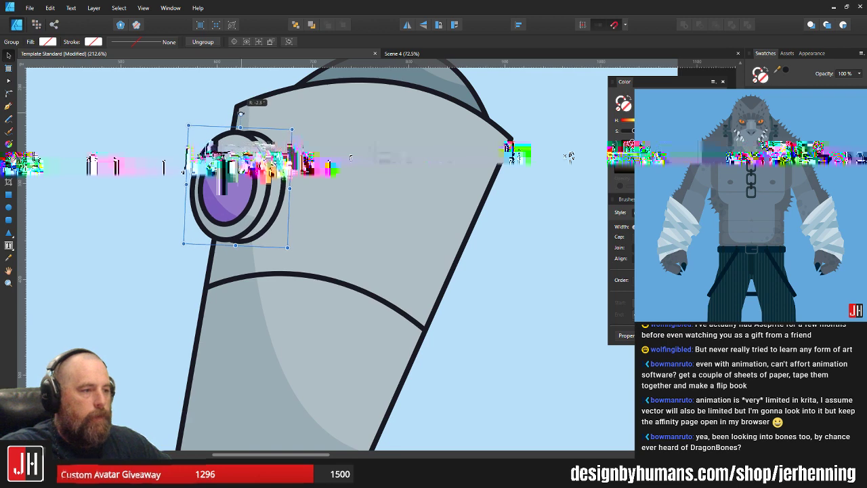
scroll(255, 181, up, 2)
scroll(258, 184, down, 8)
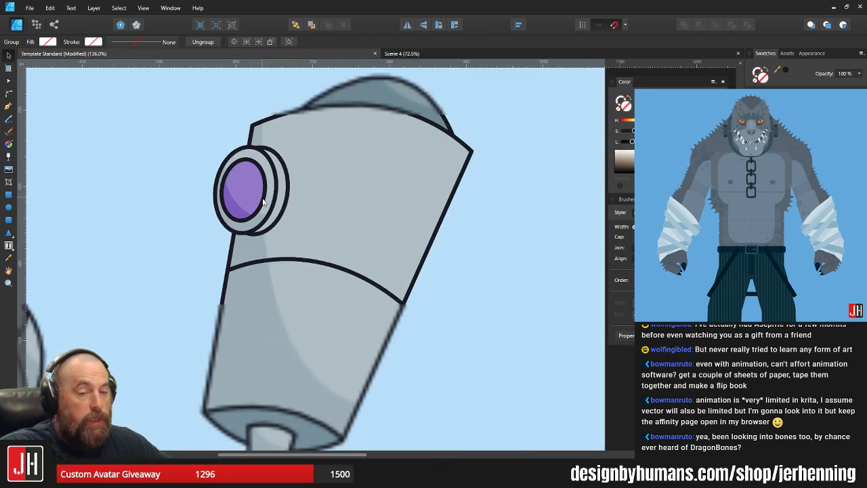
click(391, 250)
scroll(285, 210, up, 5)
drag(275, 202, 315, 211)
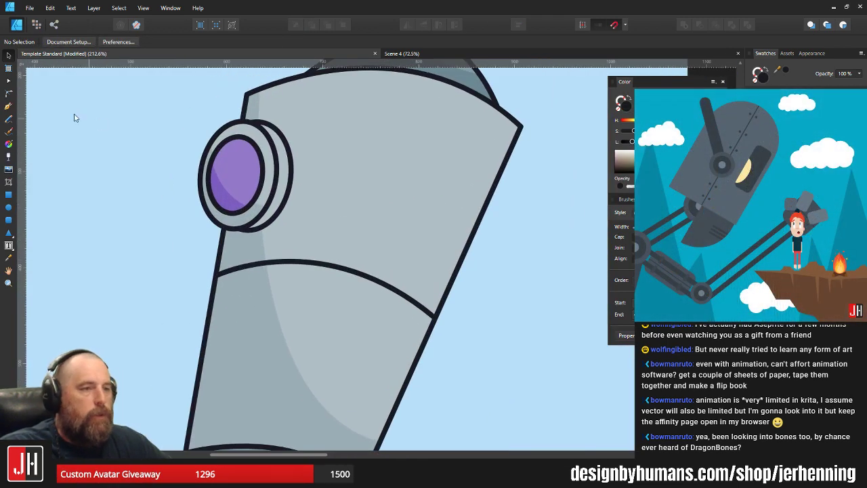
Draw a closed shadow shape with the Pen tool, curving around the lower right side of the eye
click(9, 107)
scroll(227, 198, up, 2)
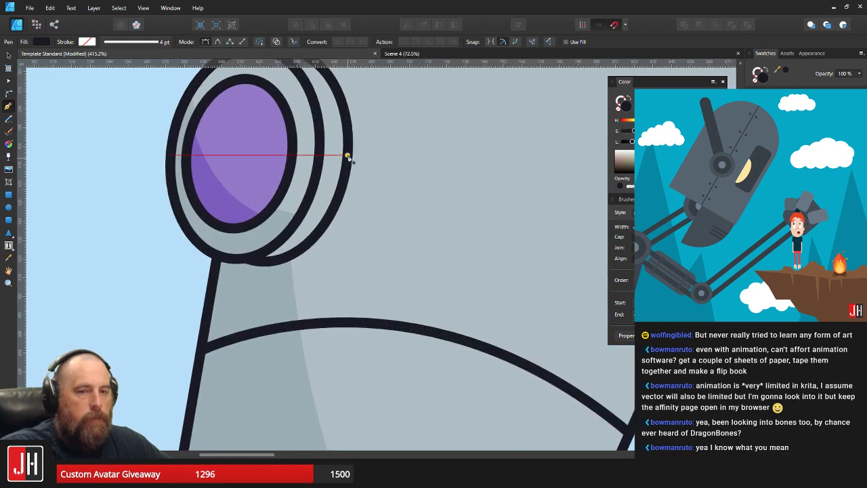
scroll(316, 275, down, 1)
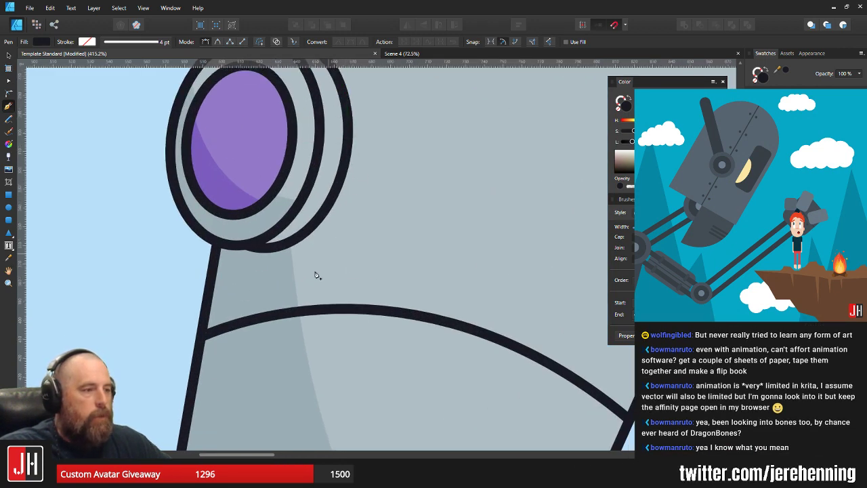
drag(290, 284, 171, 374)
click(289, 282)
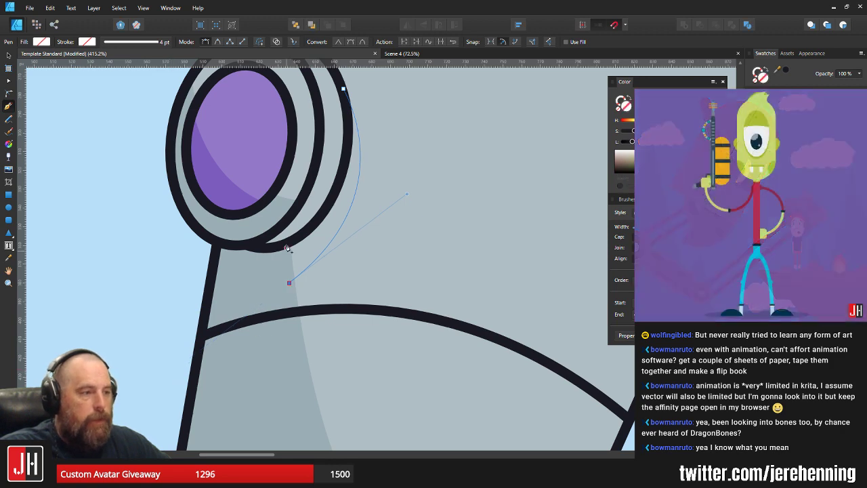
click(275, 228)
click(343, 90)
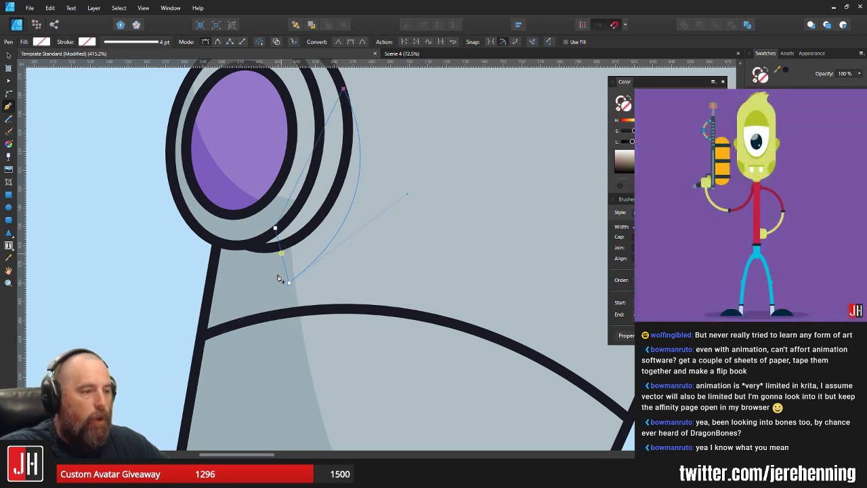
Fill the eye's shadow shape with the body's darker grey sampled from the artwork and paste it inside the robot's body
key(i)
click(262, 292)
key(ctrl+x)
key(v)
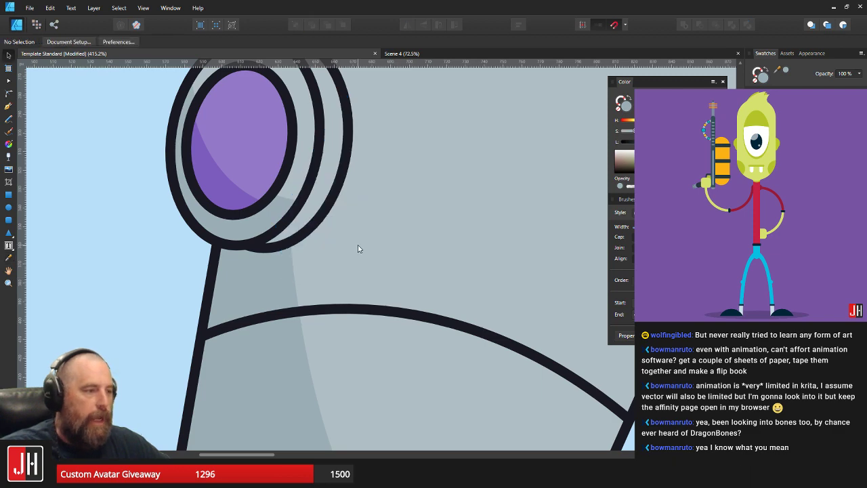
click(358, 246)
key(ctrl+alt+v)
scroll(360, 247, down, 8)
click(428, 263)
scroll(332, 246, up, 4)
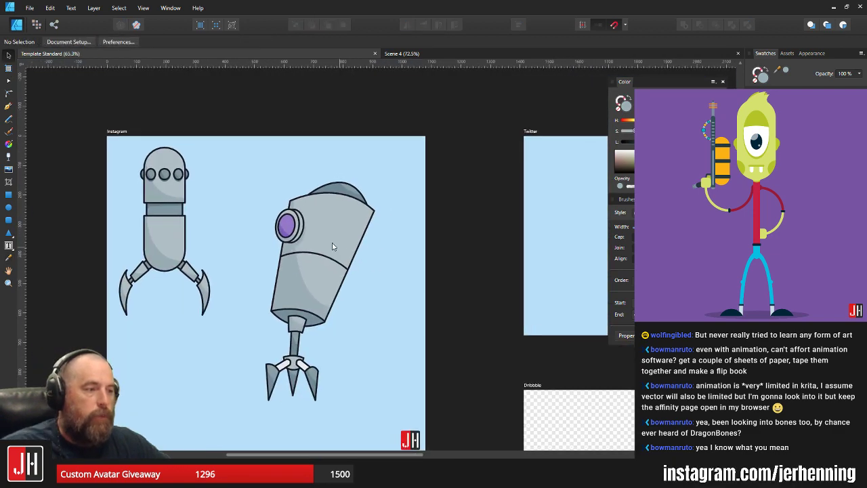
scroll(249, 232, up, 3)
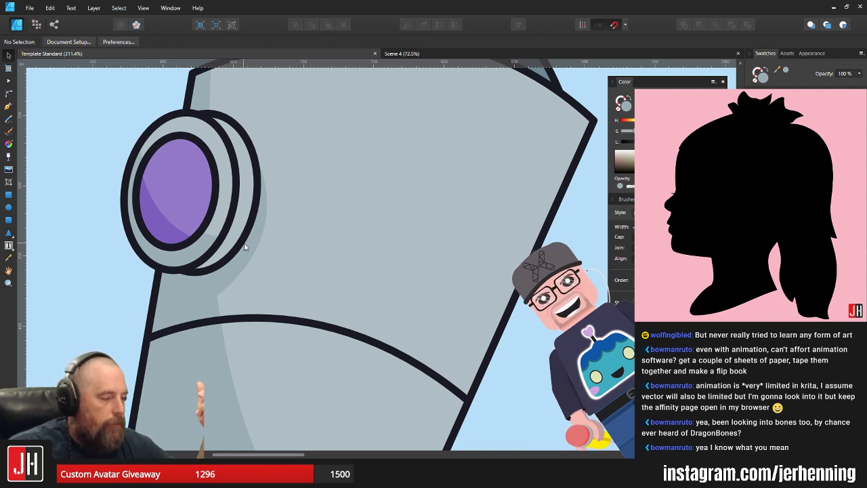
scroll(259, 170, down, 4)
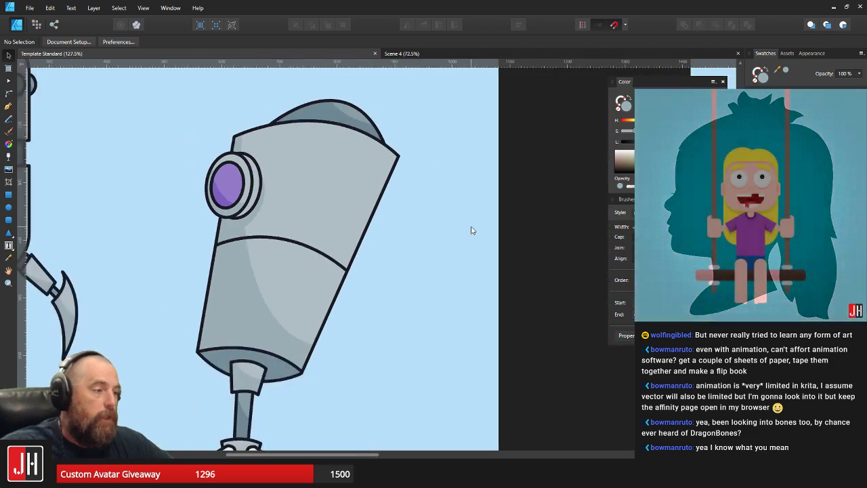
Select all parts of the purple-eyed robot and group them
drag(279, 297, 287, 265)
scroll(287, 265, down, 3)
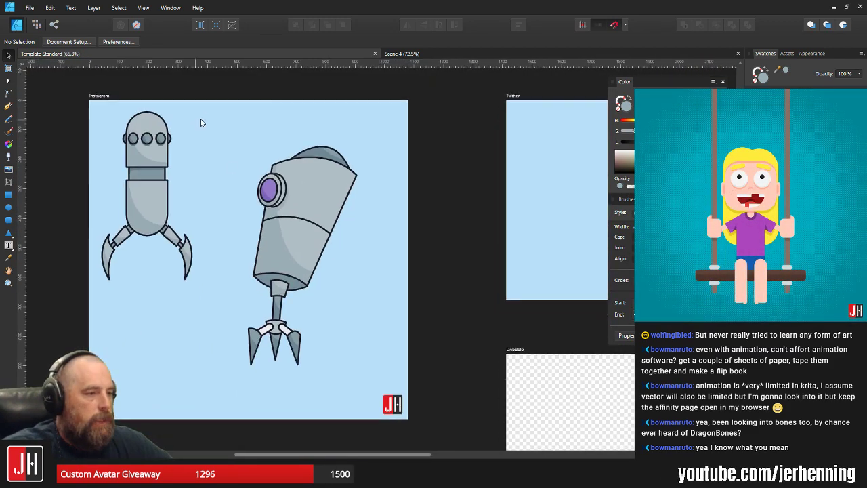
drag(200, 110, 390, 400)
key(ctrl+g)
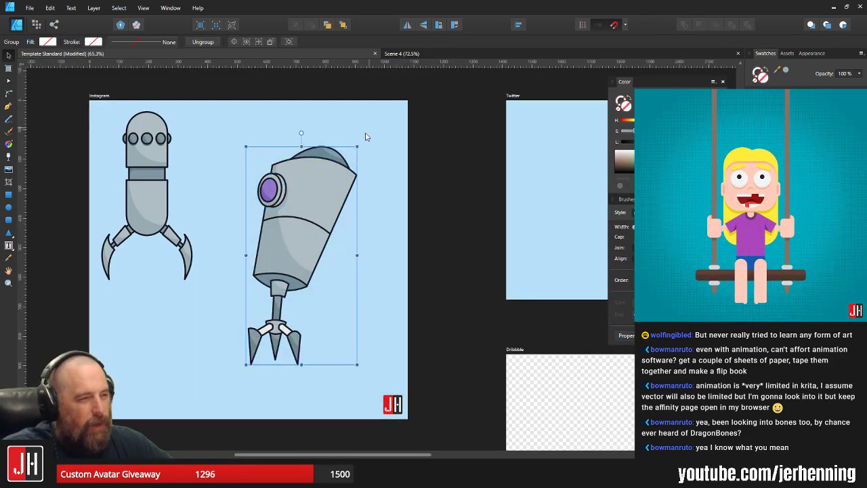
Enlarge the robot group proportionally and move it slightly down and left on the Instagram artboard
drag(357, 145, 371, 119)
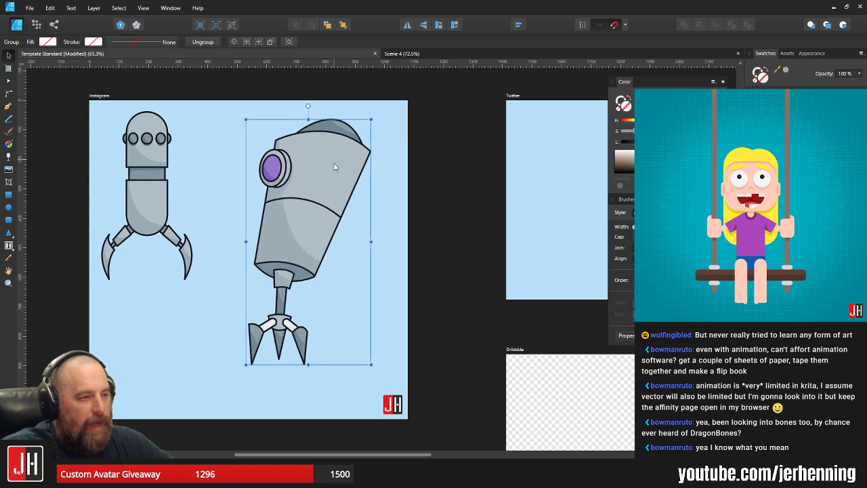
drag(334, 165, 323, 183)
click(409, 195)
drag(332, 264, 373, 255)
scroll(360, 306, up, 1)
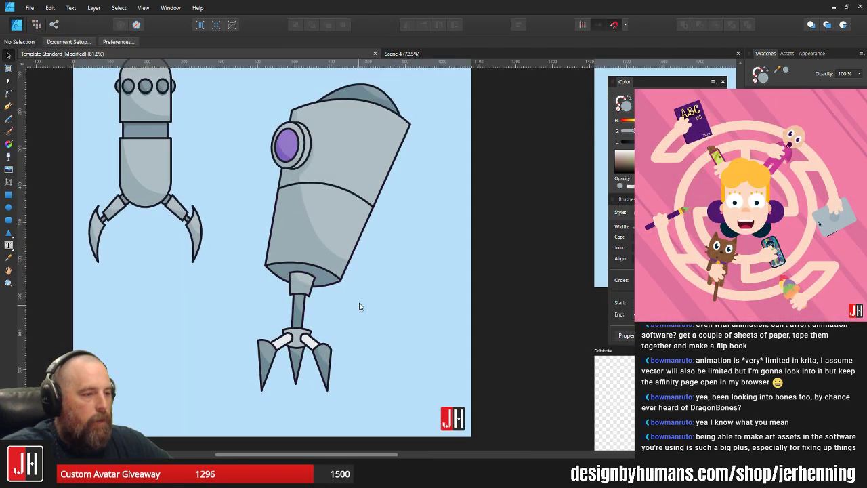
drag(360, 306, 383, 298)
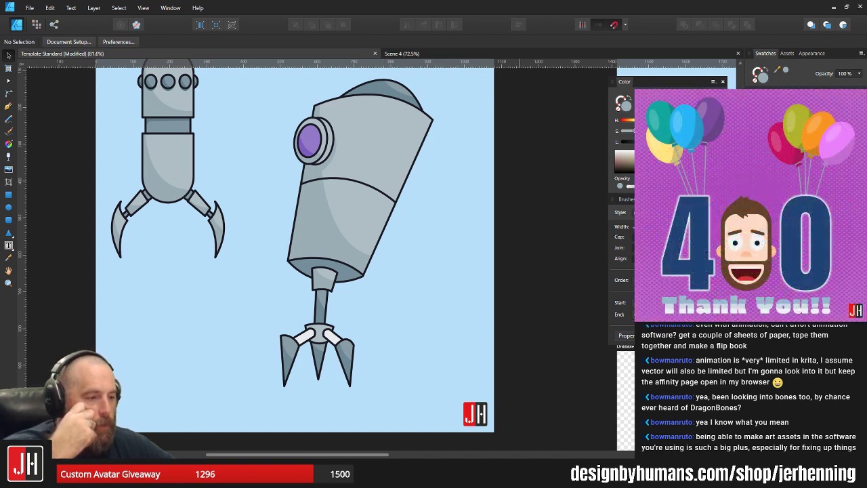
Switch to Moho, dismiss its welcome screen and create a new blank project
key(super)
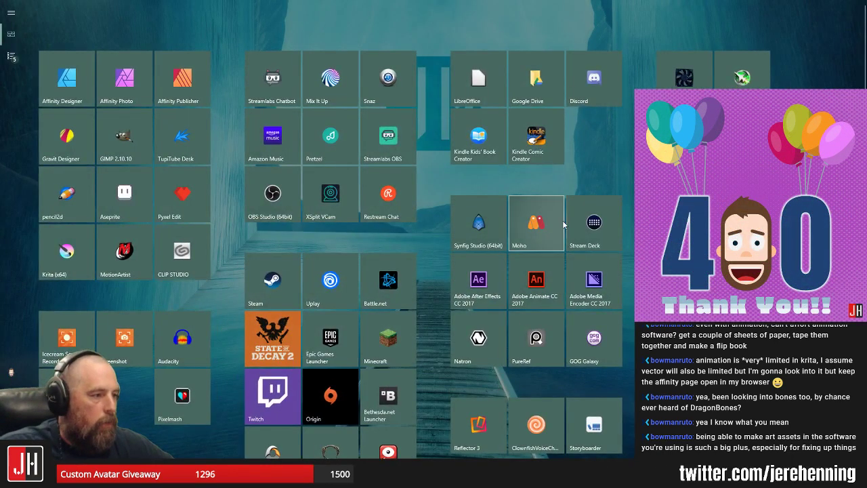
click(555, 222)
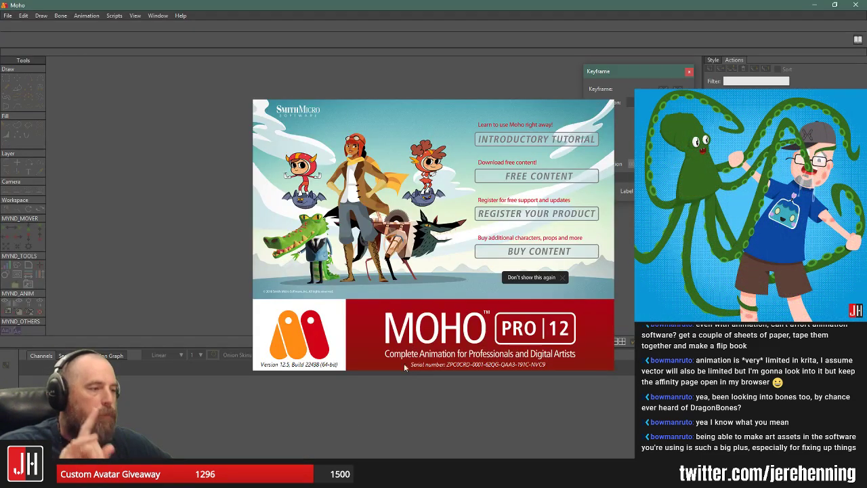
click(395, 262)
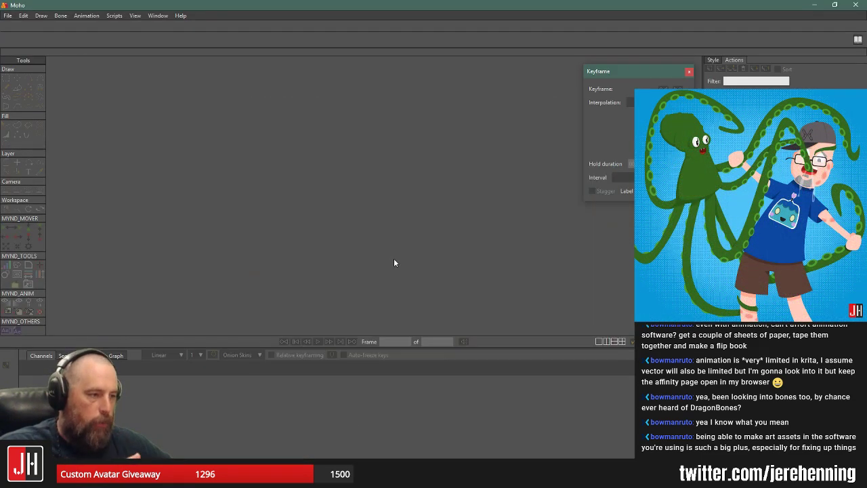
click(8, 16)
click(19, 23)
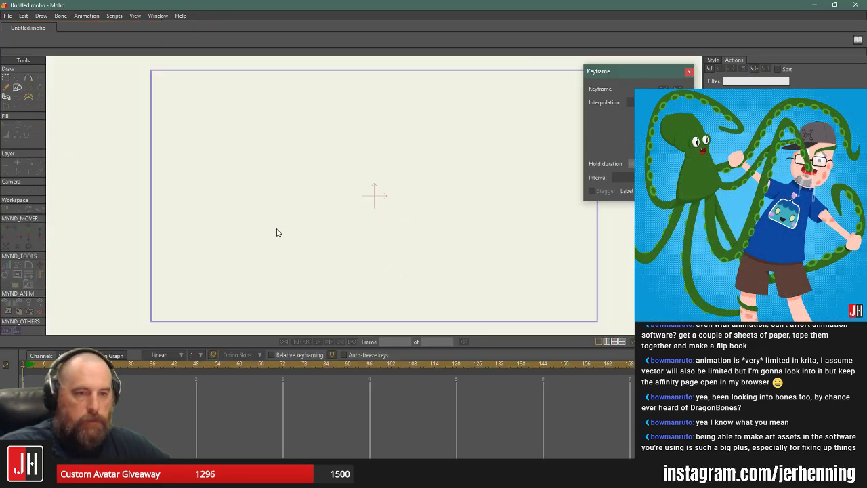
Draw a closed five-cornered shape with the Add Point tool and try different fill colors, finishing with blue
click(27, 77)
mouse_move(289, 233)
mouse_down()
mouse_move(295, 119)
mouse_move(469, 185)
mouse_move(422, 265)
mouse_move(322, 182)
mouse_move(290, 233)
mouse_up()
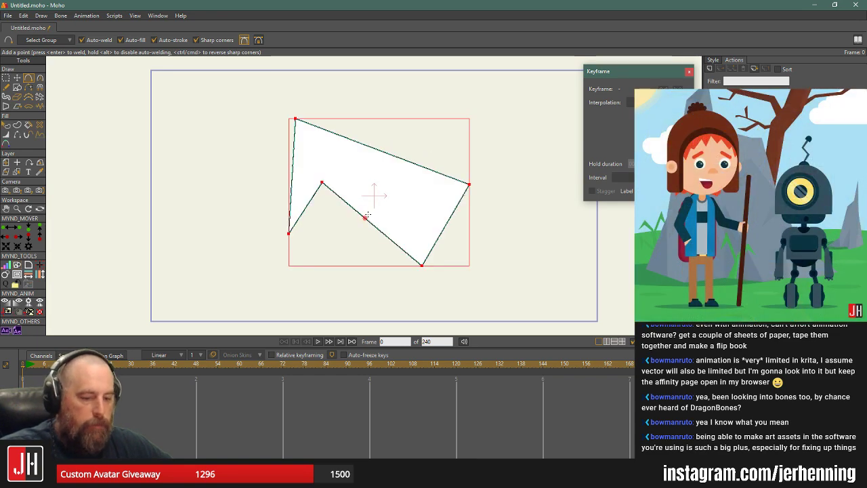
key(q)
click(715, 61)
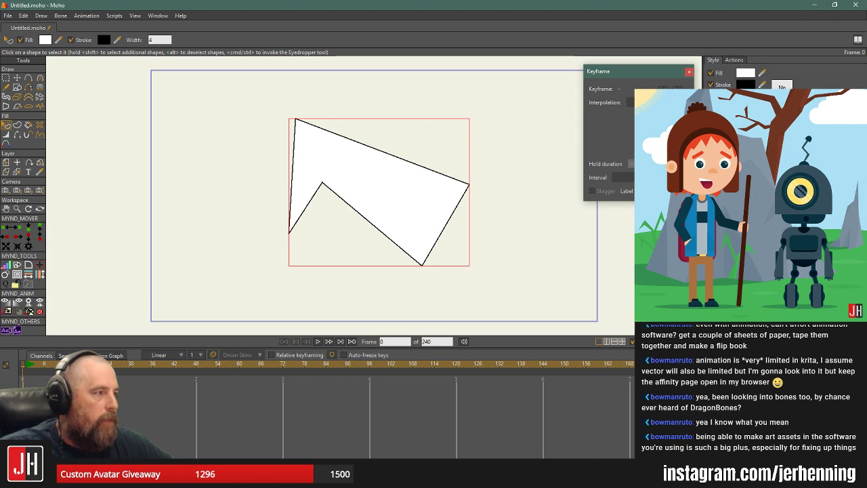
click(759, 204)
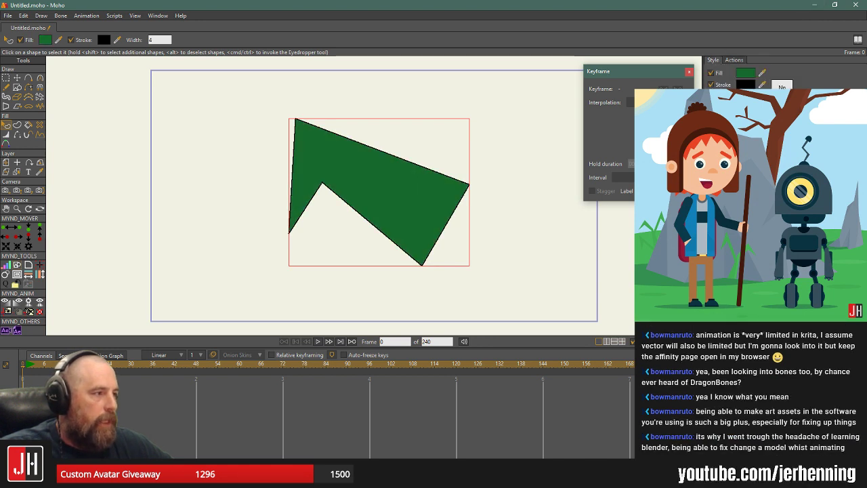
drag(758, 203, 746, 231)
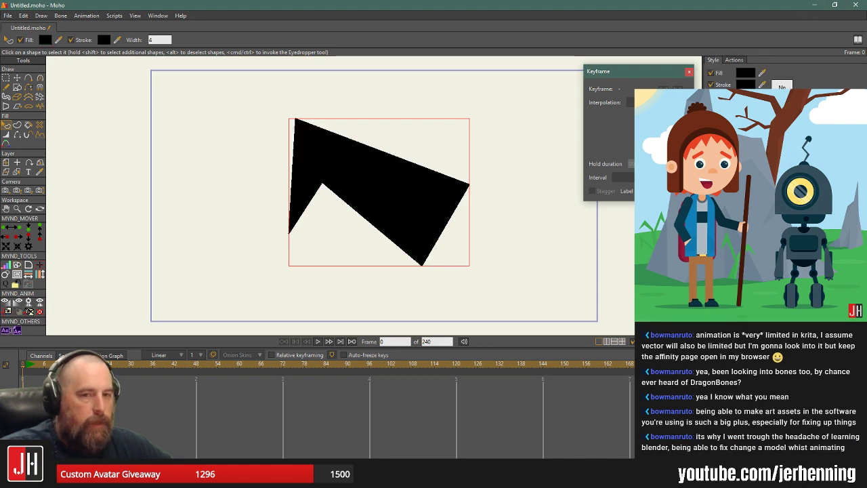
click(525, 159)
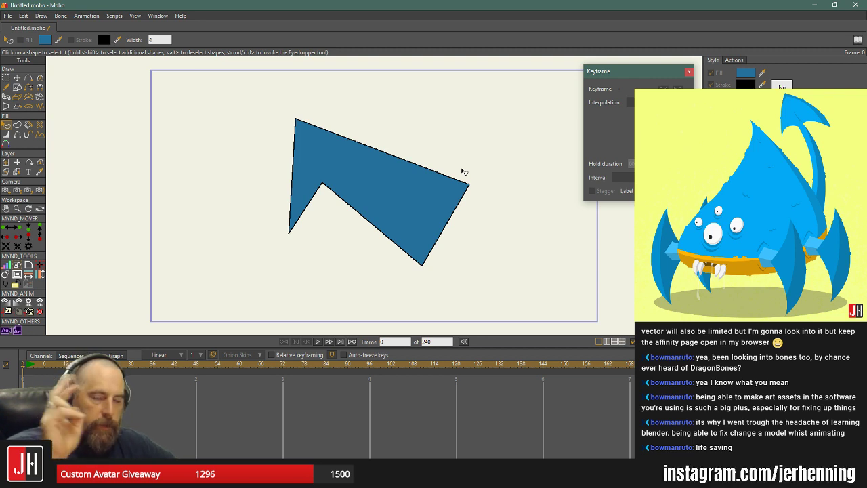
Close the untitled Moho project without saving and return to the robot illustration in Affinity Designer
click(6, 28)
click(463, 183)
key(super)
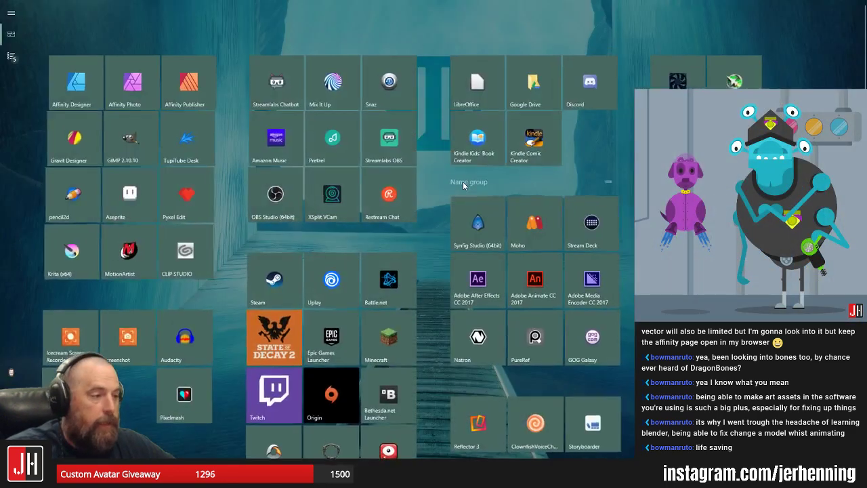
key(super)
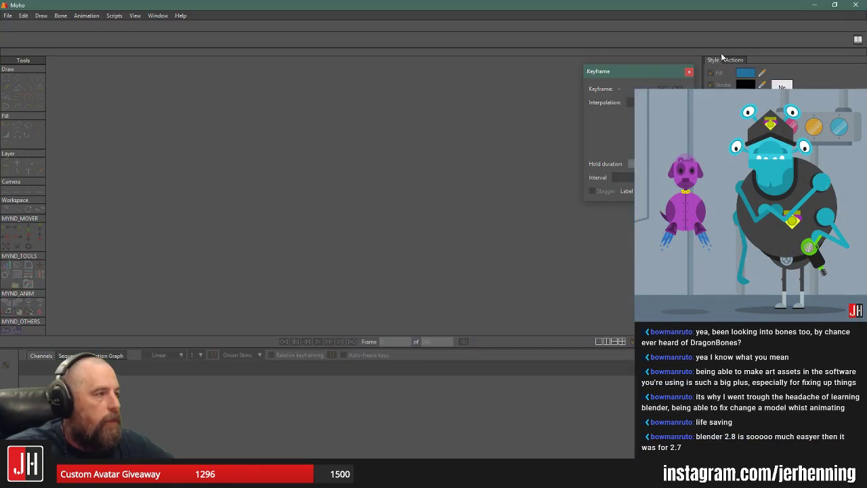
click(821, 8)
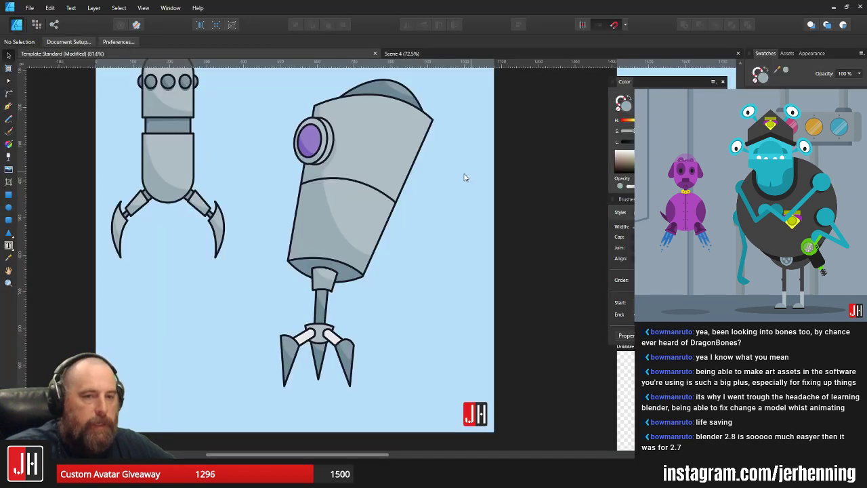
Draw a wide, flat ellipse beneath the robot's three claws as a ground shadow
scroll(403, 193, down, 3)
scroll(373, 265, up, 3)
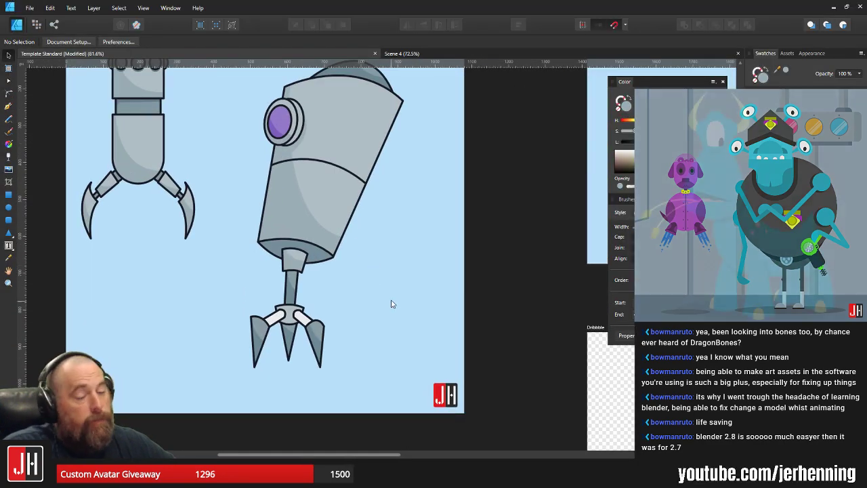
drag(392, 304, 415, 267)
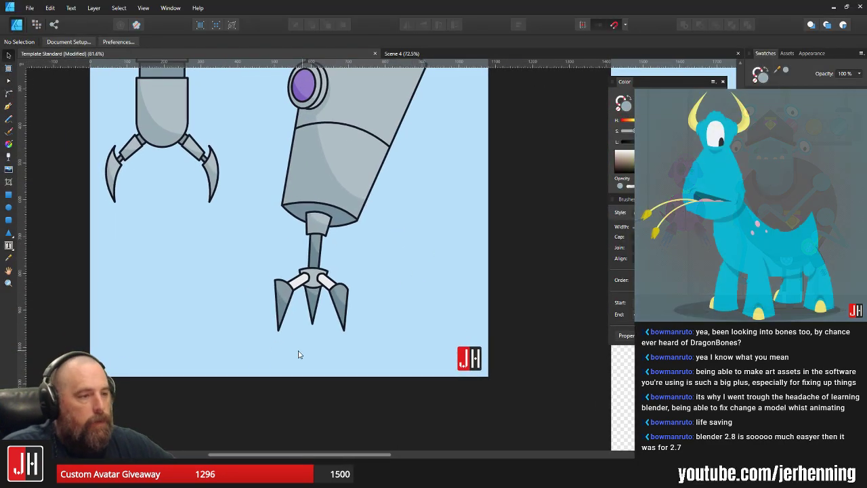
click(13, 206)
scroll(320, 345, up, 2)
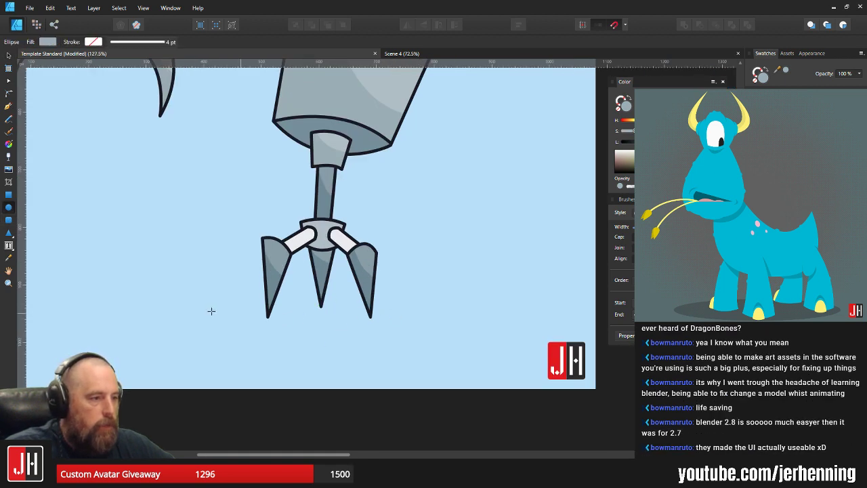
drag(214, 304, 430, 322)
scroll(299, 329, up, 3)
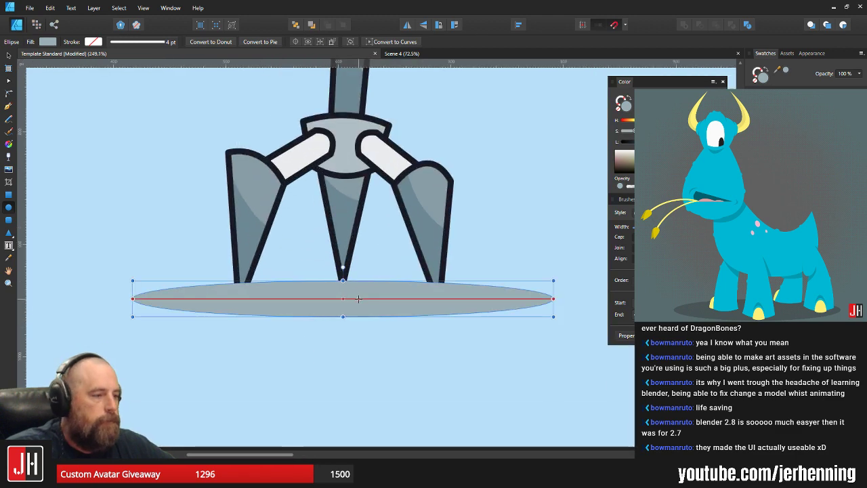
Flatten the ground-shadow ellipse, fill it dark grey, and send it behind the robot at 30% opacity
key(v)
drag(342, 282, 359, 303)
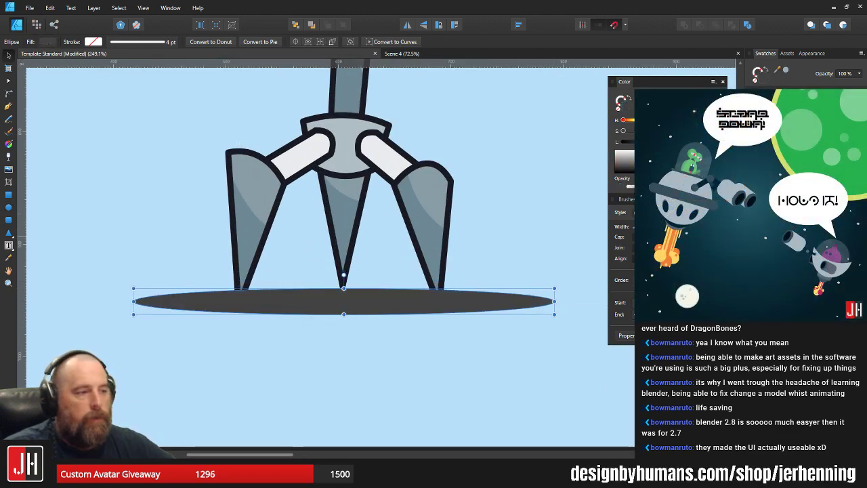
key(ctrl+shift+[)
key(3)
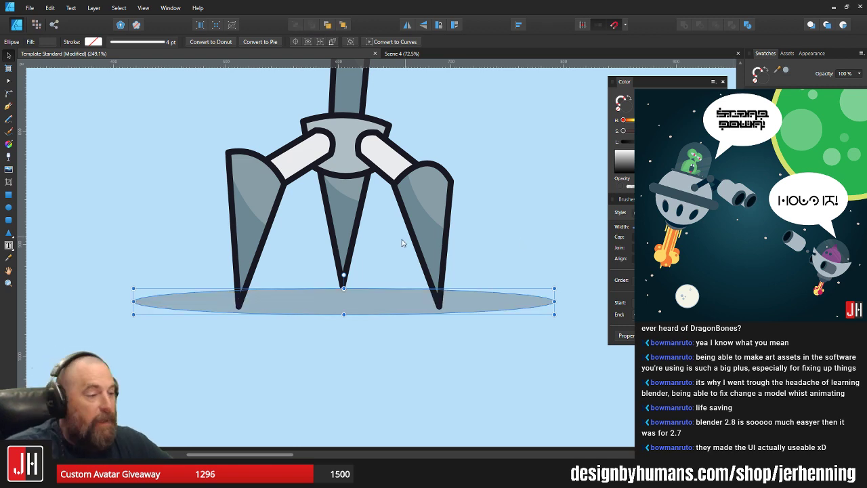
Make the ground shadow slightly taller and narrower, and centre it beneath the middle claw
drag(351, 311, 355, 321)
scroll(379, 323, down, 8)
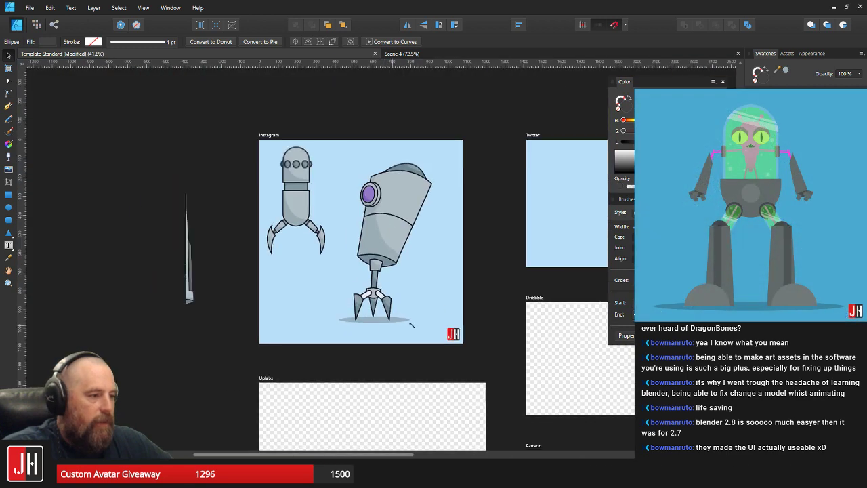
click(458, 303)
scroll(401, 316, up, 5)
click(377, 330)
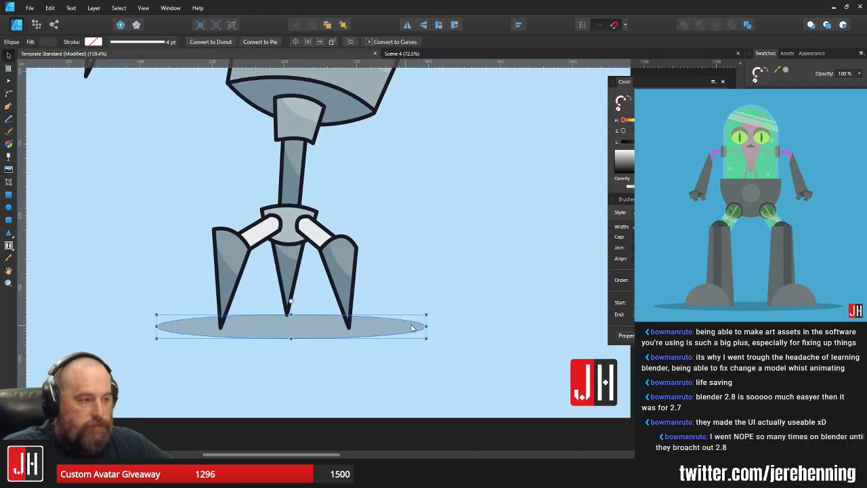
drag(426, 326, 411, 326)
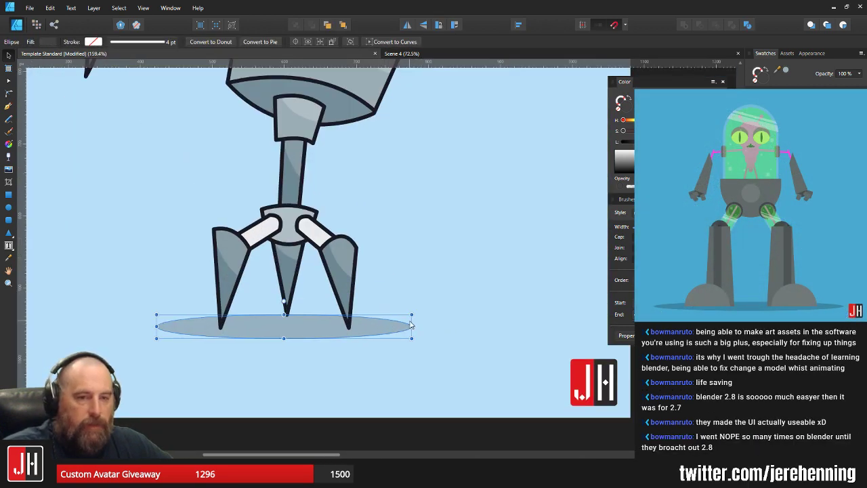
drag(352, 337, 351, 317)
scroll(359, 319, up, 2)
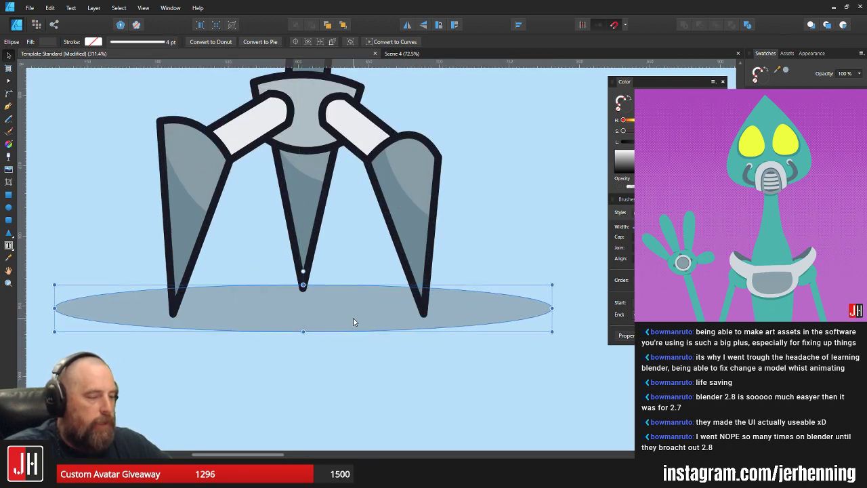
scroll(352, 316, down, 3)
click(417, 279)
Narrow the ground shadow further from both ends, keeping it centred under the claws
scroll(395, 310, up, 2)
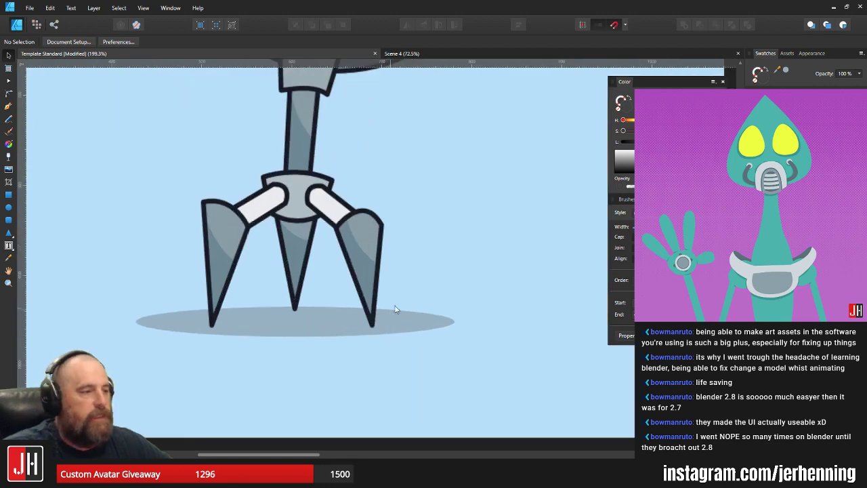
click(410, 314)
drag(452, 320, 433, 320)
click(420, 277)
scroll(428, 268, down, 3)
drag(437, 265, 410, 275)
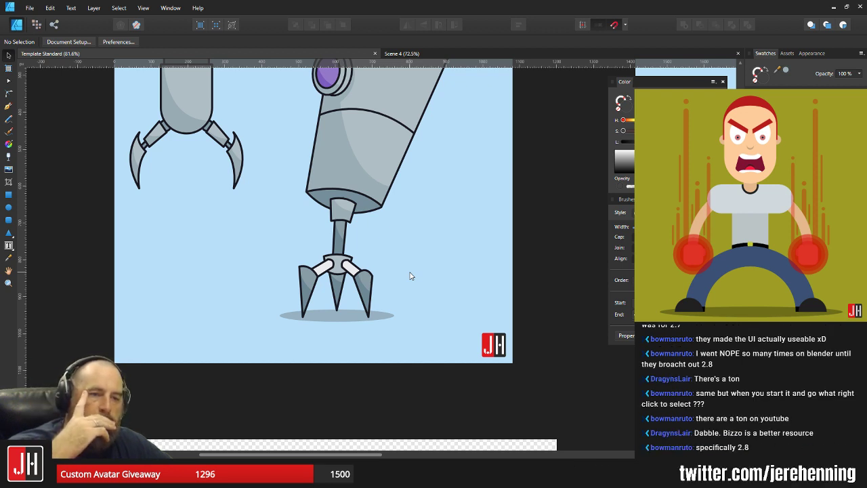
Shift the ground shadow slightly right so it extends farther past the right claw
scroll(352, 325, up, 6)
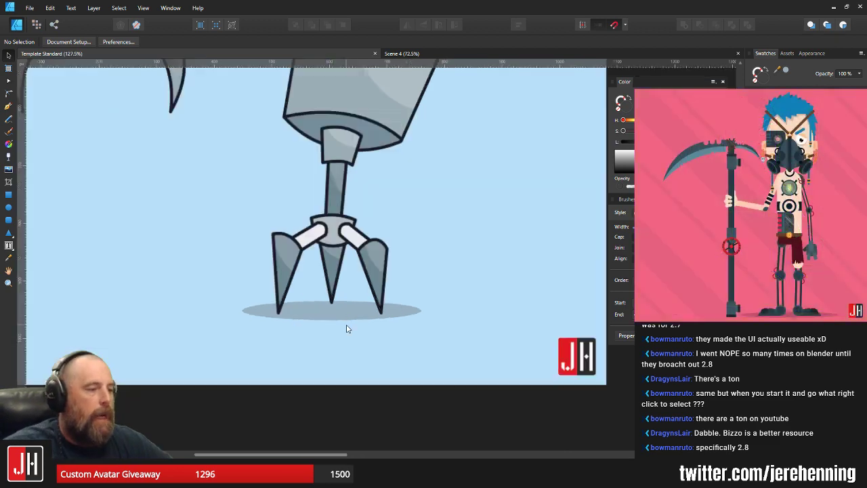
click(340, 287)
drag(304, 255, 358, 296)
scroll(333, 292, down, 2)
drag(524, 293, 496, 293)
click(499, 219)
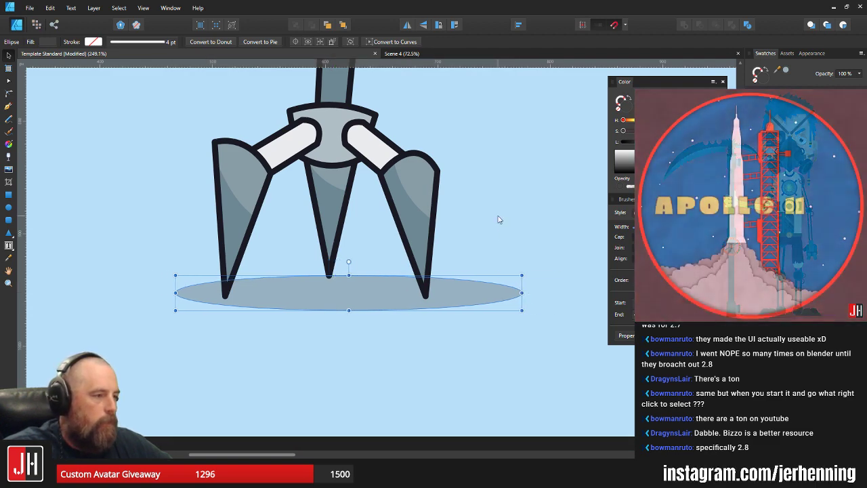
Set the ground shadow's opacity to 43%
scroll(504, 232, down, 6)
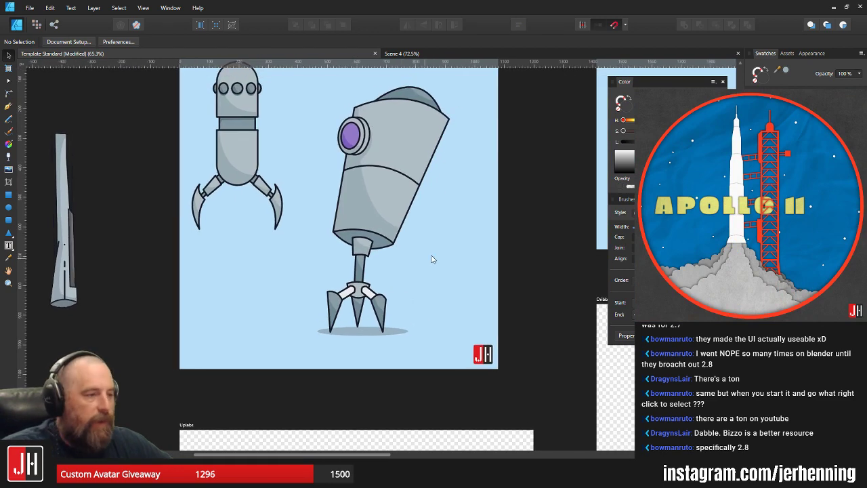
scroll(372, 339, up, 5)
click(372, 342)
scroll(373, 342, up, 2)
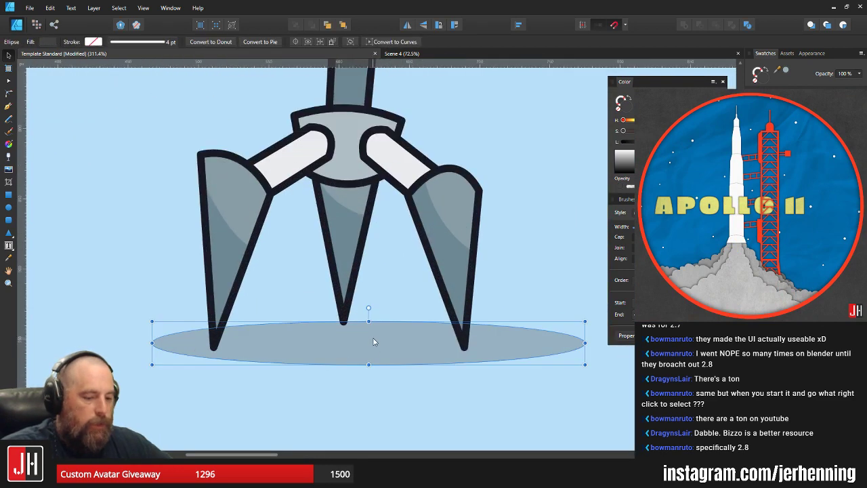
key(4)
key(3)
scroll(382, 310, down, 7)
click(440, 270)
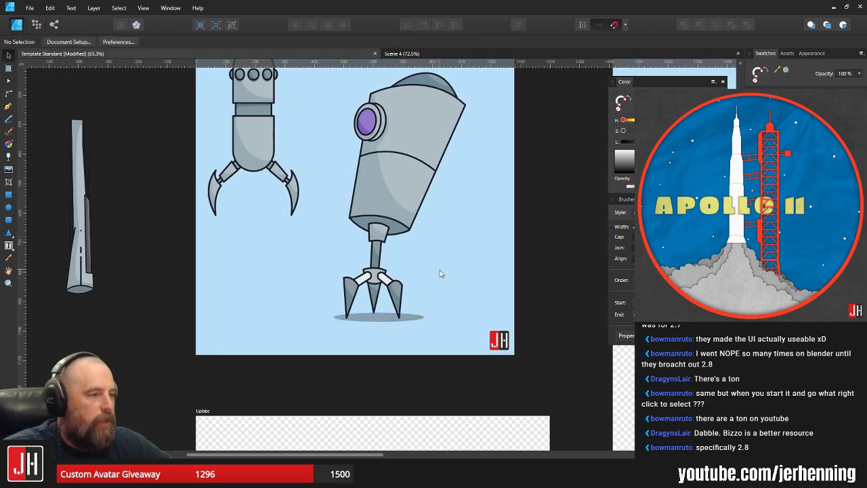
Delete the second robot with the curved pincers that stands beside the purple-eyed robot
scroll(440, 274, up, 1)
click(255, 230)
key(Delete)
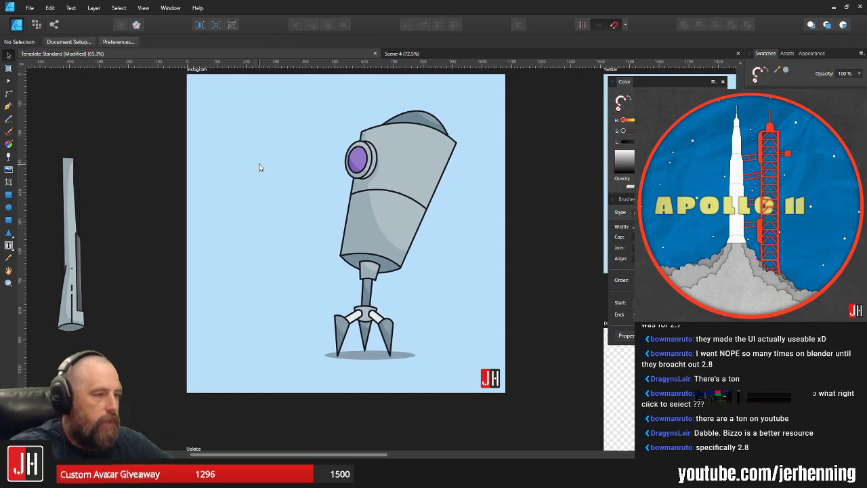
Move the robot and its shadow to the middle of the Instagram artboard and scale them up slightly
drag(287, 88, 494, 394)
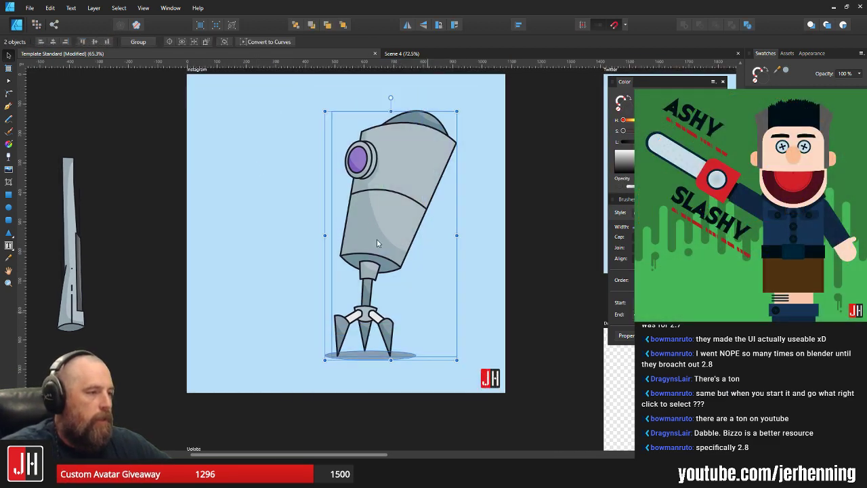
drag(378, 243, 333, 242)
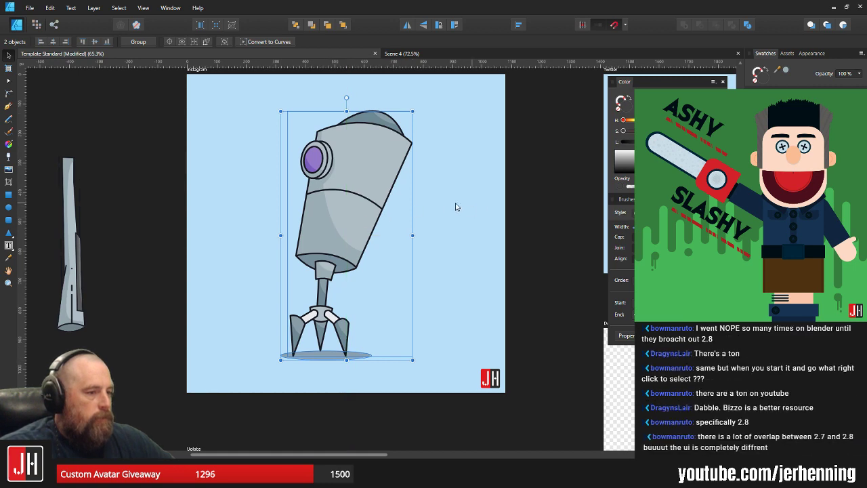
scroll(439, 208, down, 2)
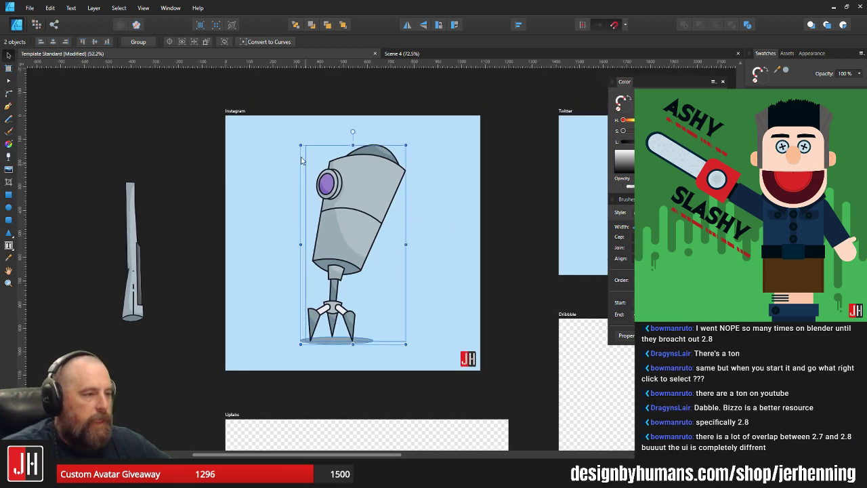
click(280, 133)
drag(270, 123, 445, 371)
drag(406, 145, 429, 111)
drag(381, 177, 372, 191)
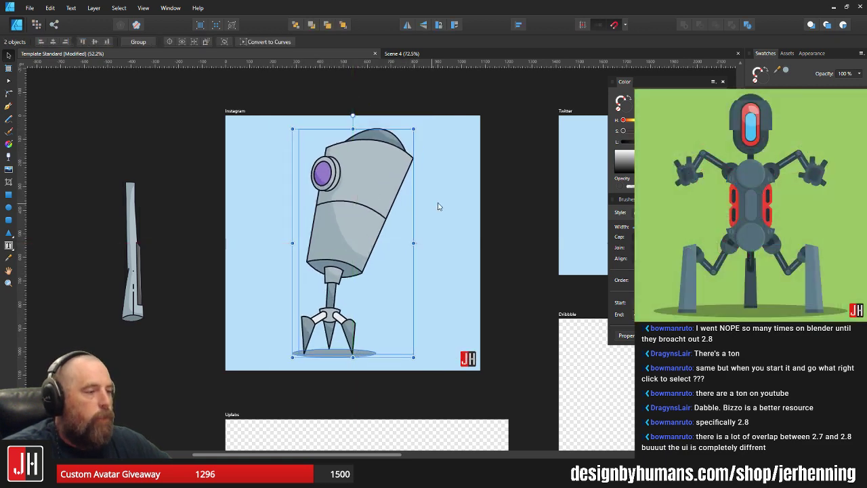
click(439, 206)
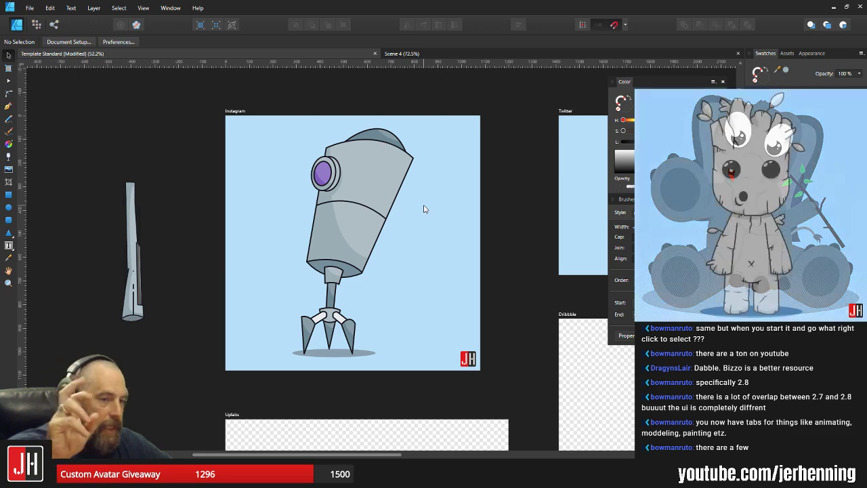
Shift the ground shadow slightly left beneath the claws and save the document
drag(344, 263, 356, 250)
scroll(355, 251, up, 3)
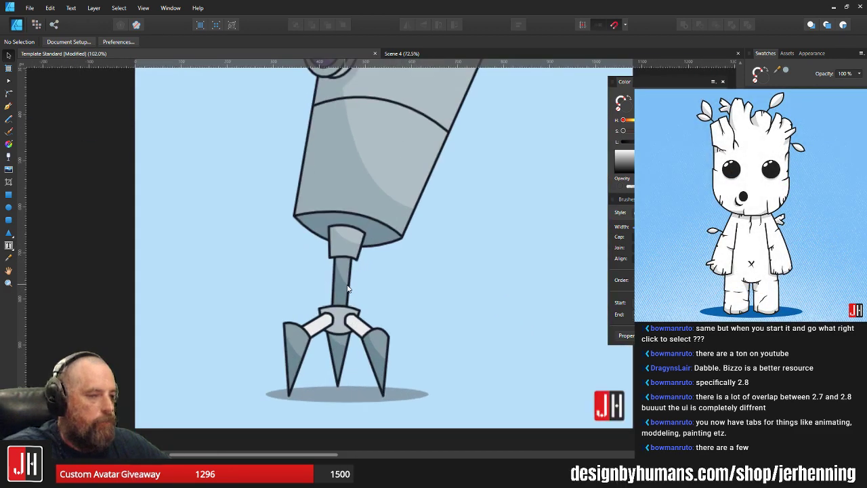
scroll(370, 319, up, 1)
scroll(379, 345, down, 1)
scroll(386, 358, up, 2)
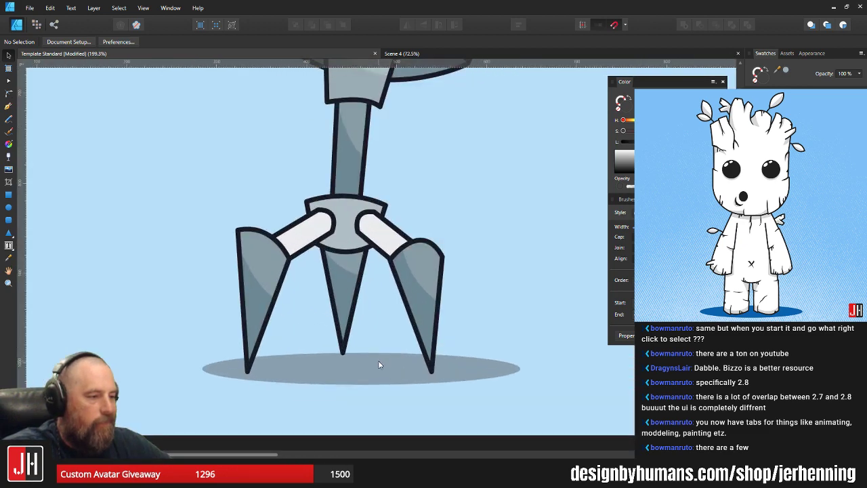
click(381, 367)
drag(376, 368, 376, 368)
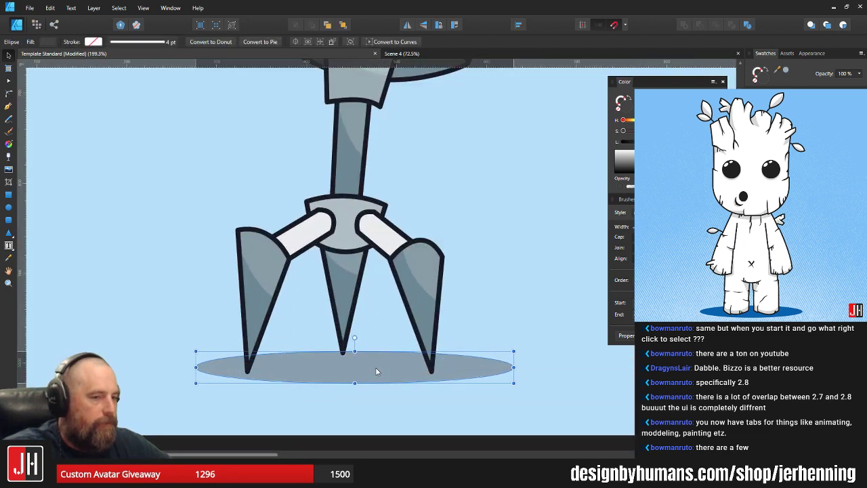
click(498, 278)
scroll(478, 296, down, 2)
scroll(450, 310, up, 2)
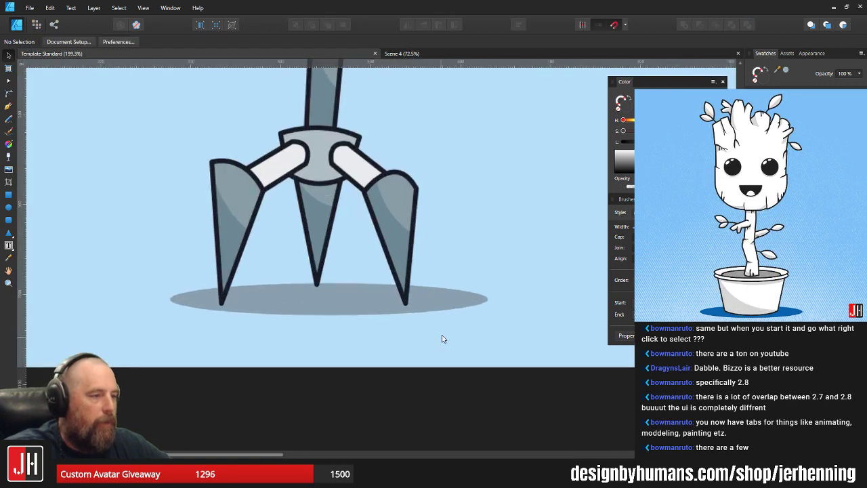
Narrow the ground shadow very slightly from its right end
click(441, 302)
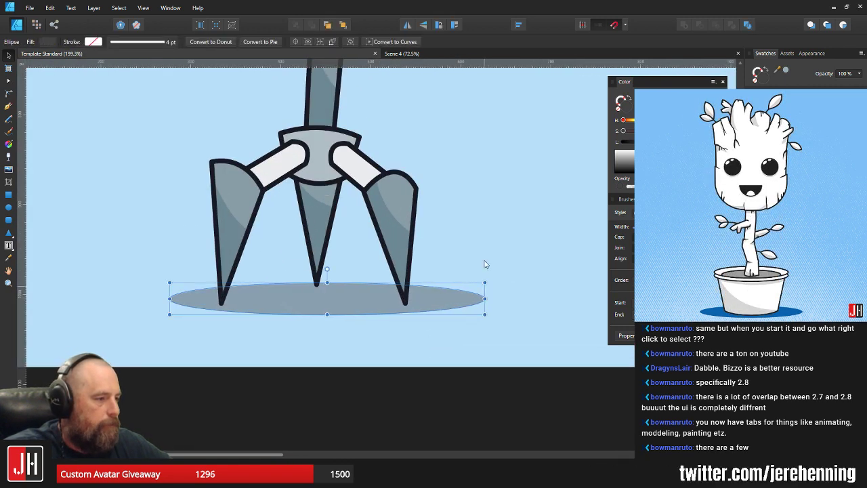
click(452, 288)
scroll(419, 288, down, 5)
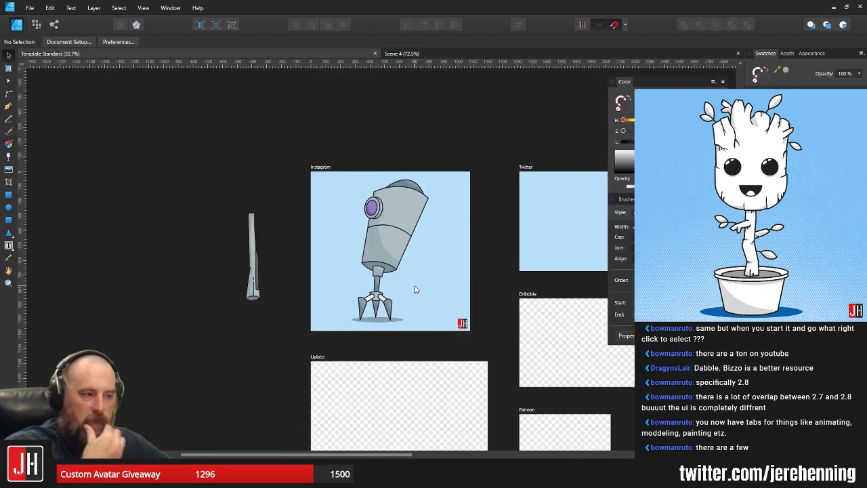
drag(416, 285, 411, 287)
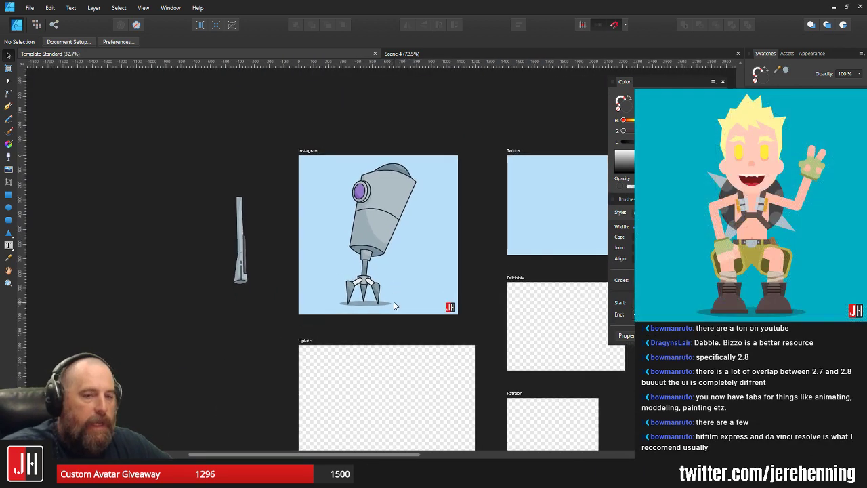
Nudge the ground shadow a little to the right beneath the three claws
scroll(393, 305, up, 3)
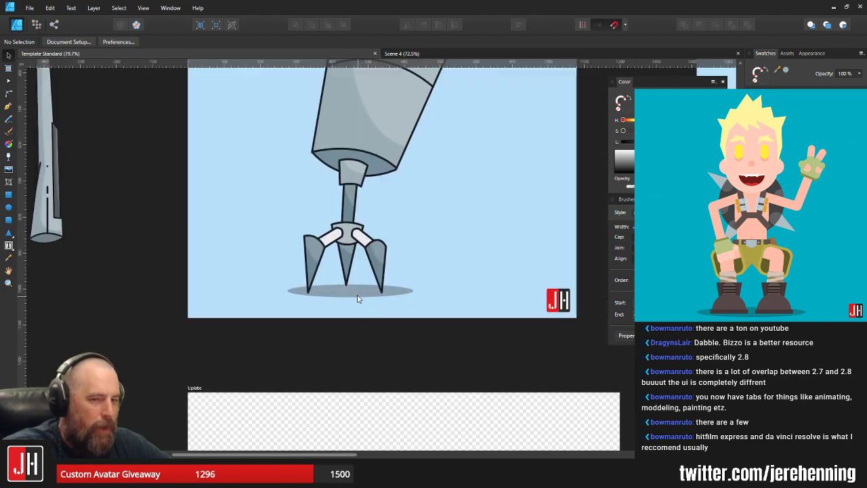
scroll(359, 299, up, 2)
click(346, 302)
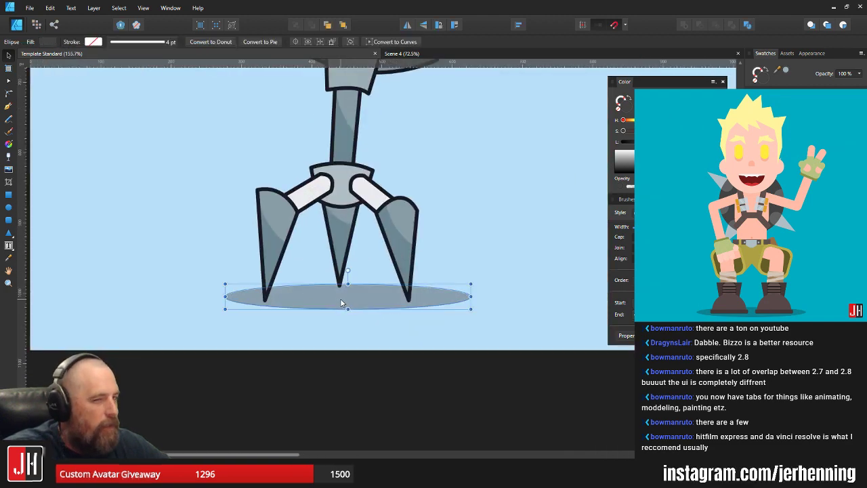
drag(341, 298, 343, 298)
click(458, 252)
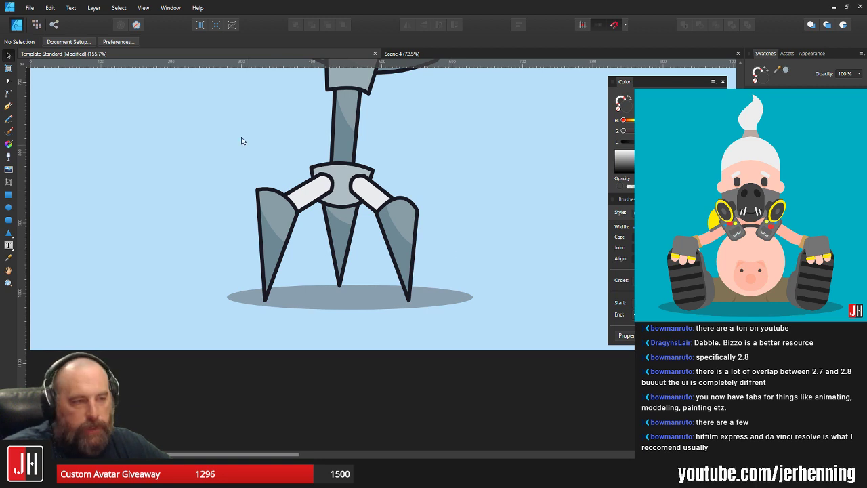
Move the inner end nodes of both white arms slightly outward from the hub's centre and save the document
scroll(298, 189, up, 3)
click(348, 179)
scroll(348, 180, up, 1)
key(a)
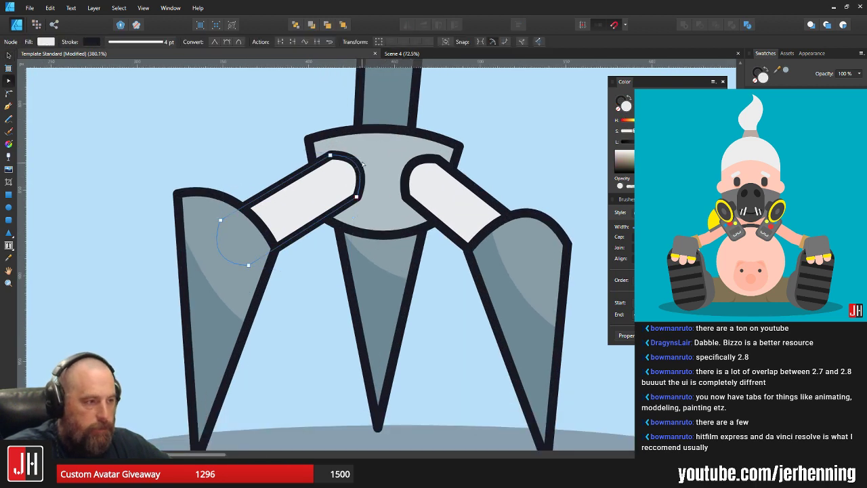
drag(321, 144, 356, 205)
click(411, 174)
drag(387, 140, 409, 205)
key(v)
click(478, 178)
scroll(464, 203, down, 4)
drag(463, 203, 367, 224)
scroll(376, 223, down, 3)
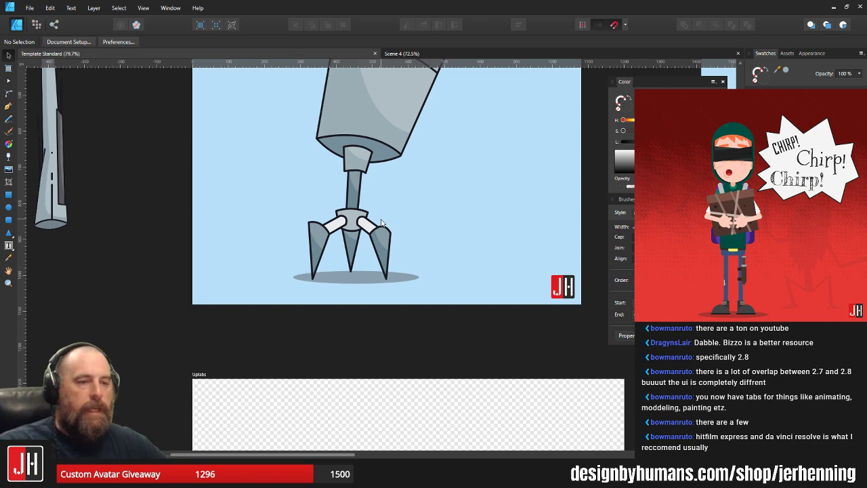
scroll(388, 199, down, 4)
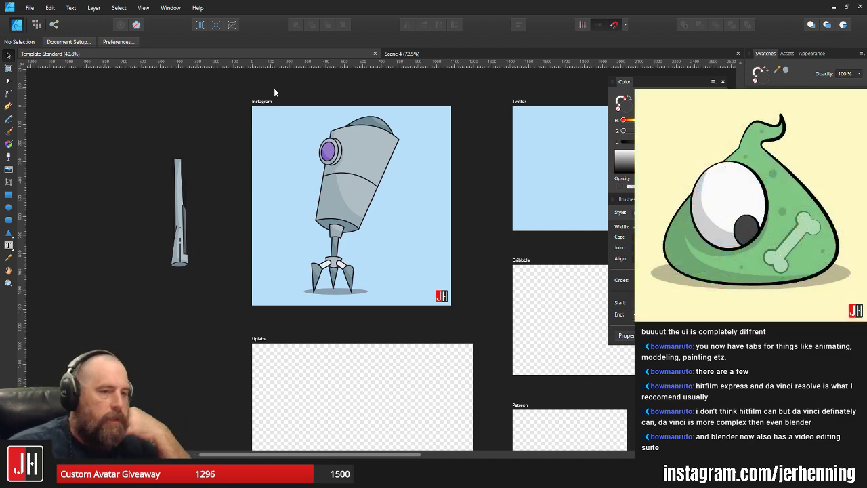
Enlarge the robot and its shadow slightly, reposition them on the Instagram artboard and save the document
drag(289, 84, 443, 323)
drag(399, 115, 403, 111)
drag(354, 150, 353, 153)
click(443, 159)
key(ctrl+s)
Fine-tune the ground shadow's position beneath the claws and save the document
scroll(337, 208, up, 2)
scroll(337, 212, up, 5)
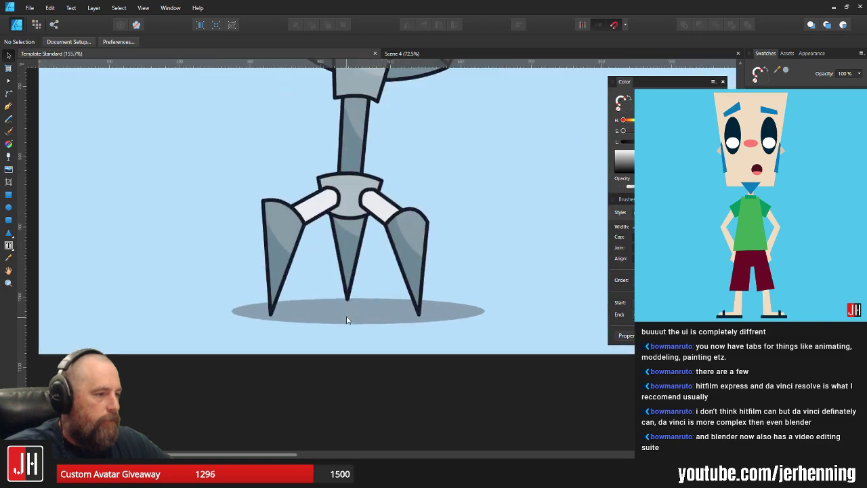
click(356, 308)
scroll(362, 305, up, 2)
drag(362, 307, 394, 276)
scroll(371, 287, down, 9)
click(410, 262)
key(ctrl+s)
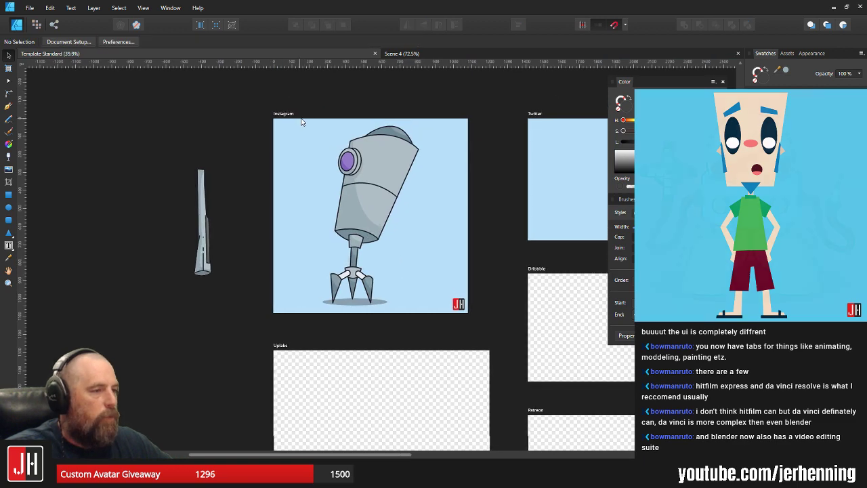
Examine the shading on the robot's eye, head and body up close and in the full figure
drag(295, 91, 437, 327)
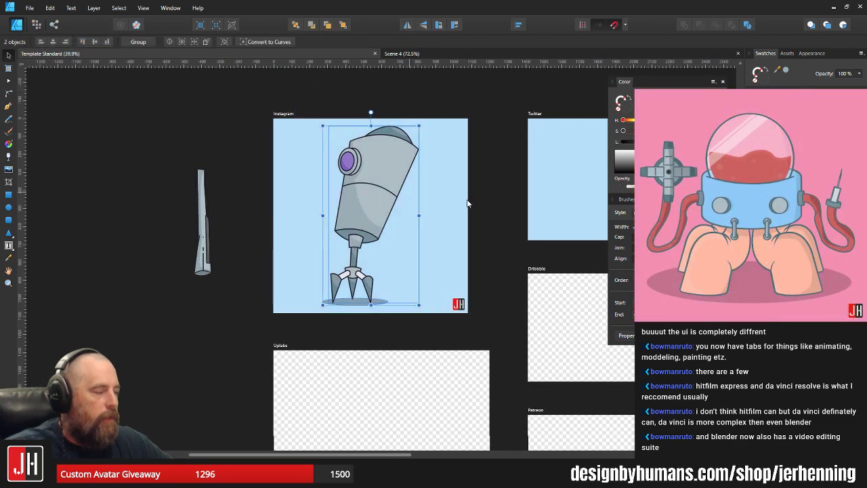
key(ctrl+d)
scroll(370, 187, up, 5)
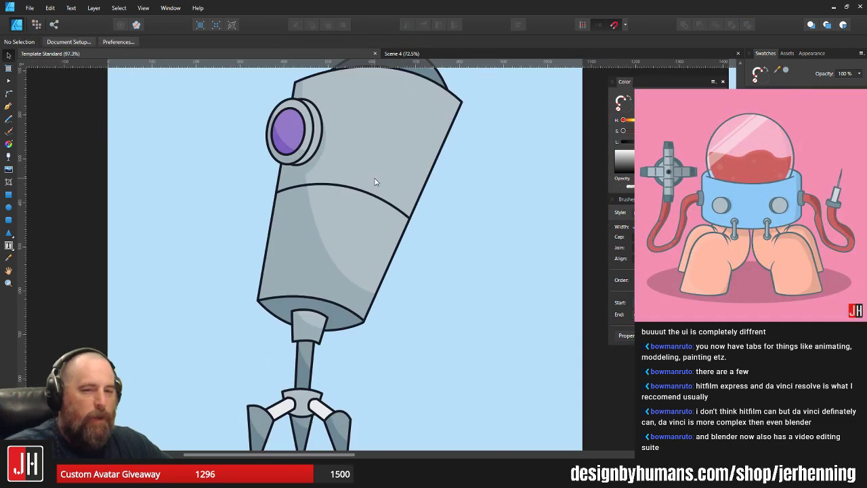
scroll(383, 196, up, 1)
scroll(289, 175, up, 2)
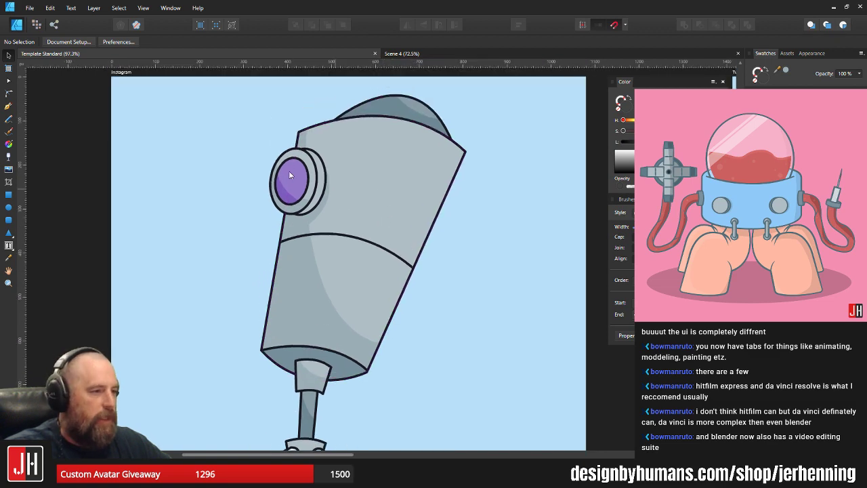
scroll(290, 173, up, 3)
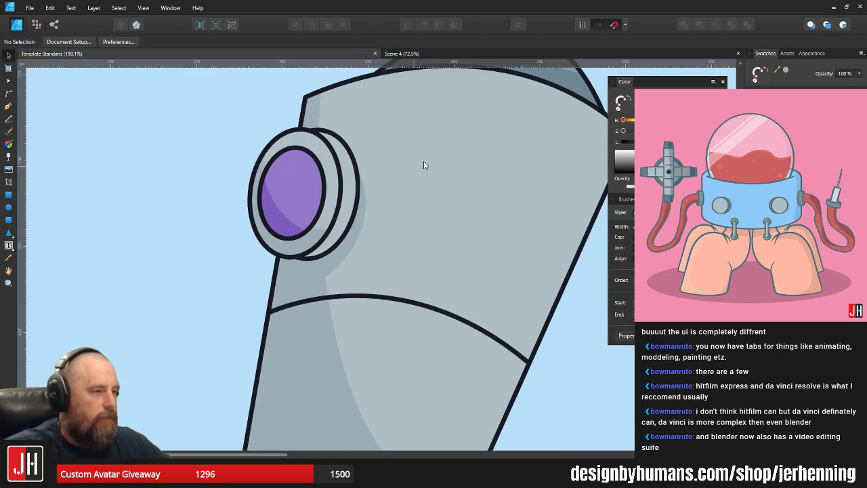
scroll(309, 196, down, 3)
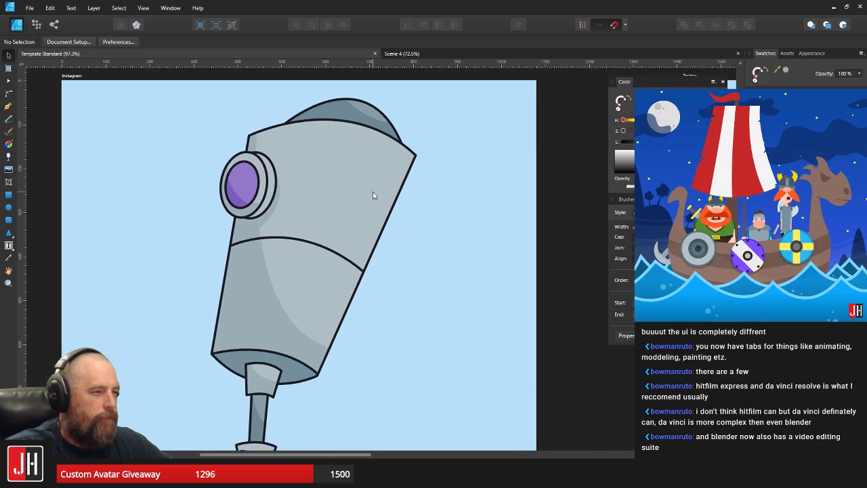
scroll(373, 195, down, 2)
scroll(389, 189, down, 2)
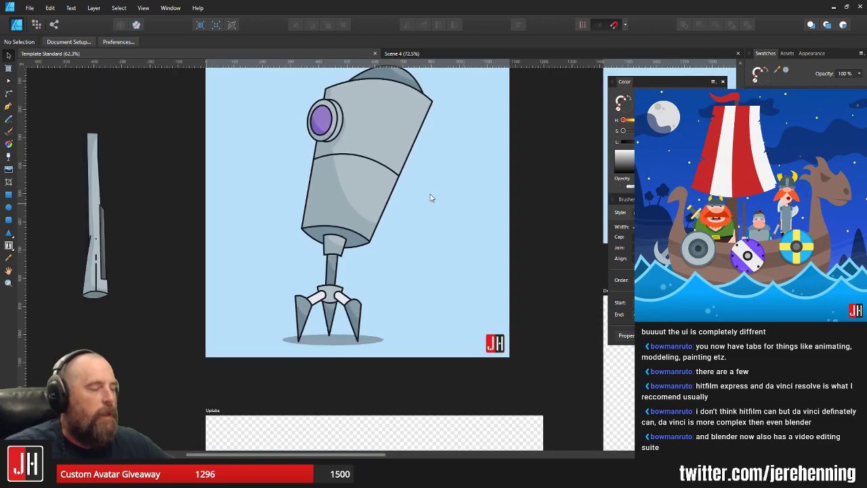
drag(407, 168, 366, 197)
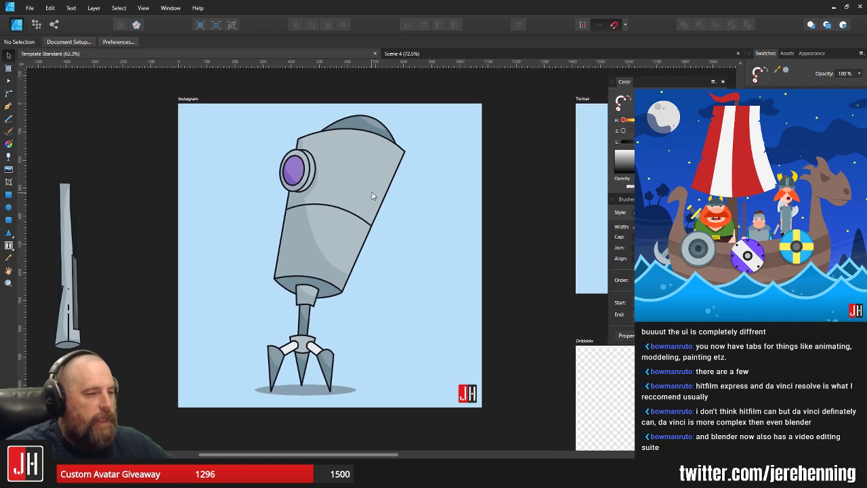
Draw a closed shading shape with the Pen tool over the claw hub's lower left, with a curve crossing the hub as its upper edge
scroll(309, 296, up, 5)
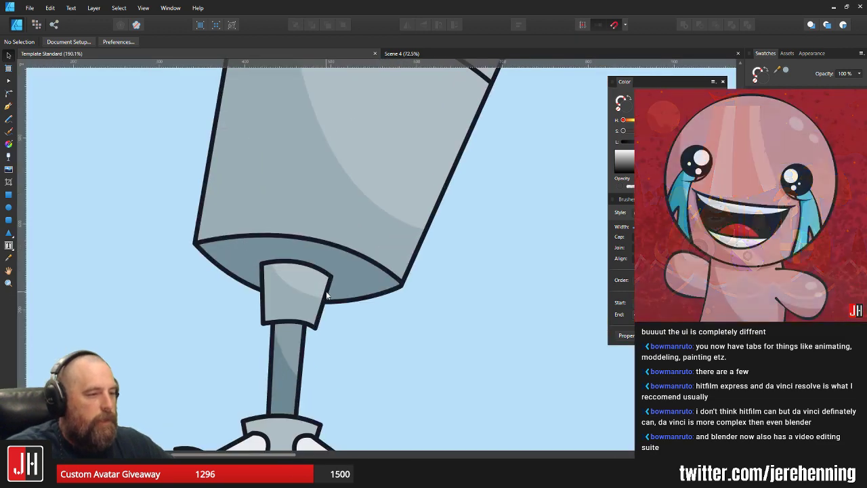
drag(340, 287, 340, 163)
scroll(339, 163, down, 2)
scroll(356, 215, up, 4)
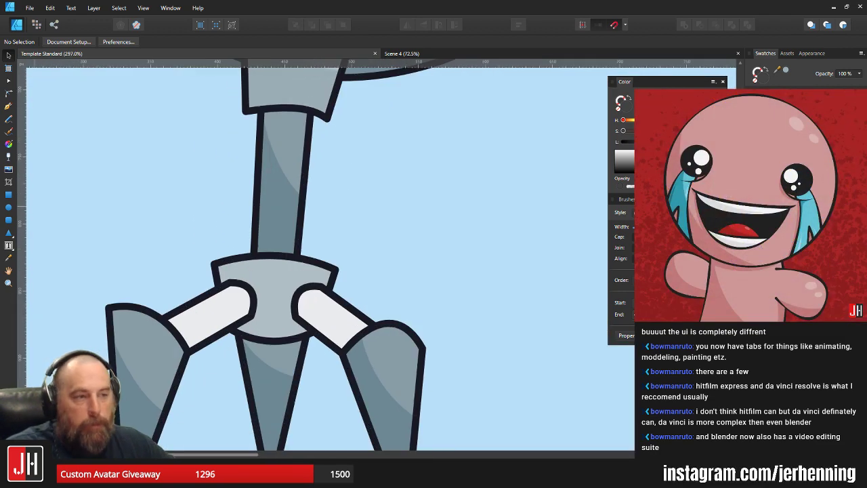
click(8, 107)
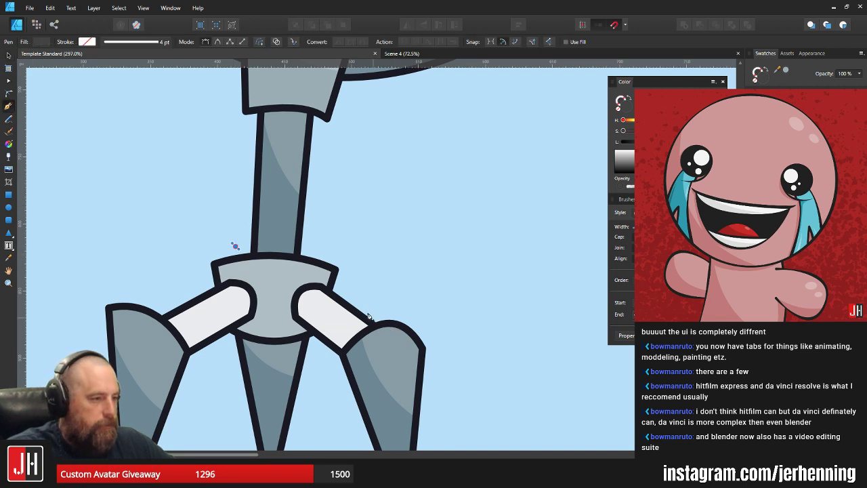
drag(355, 306, 464, 299)
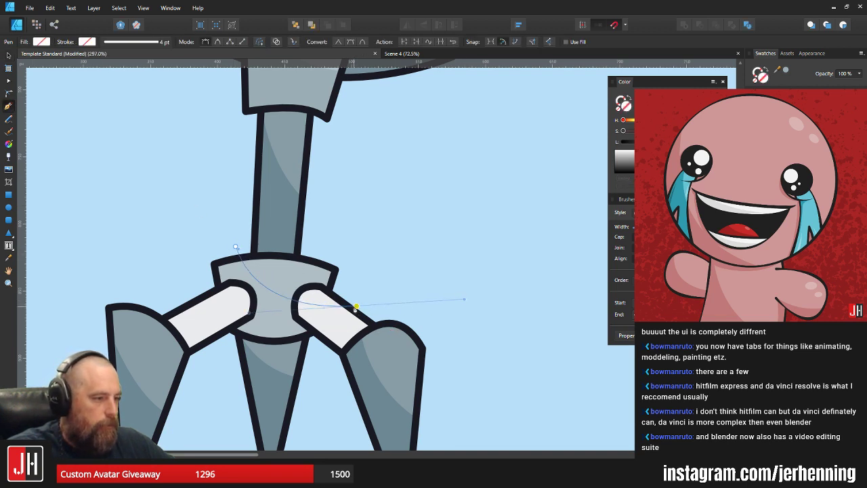
click(333, 387)
click(170, 408)
click(158, 243)
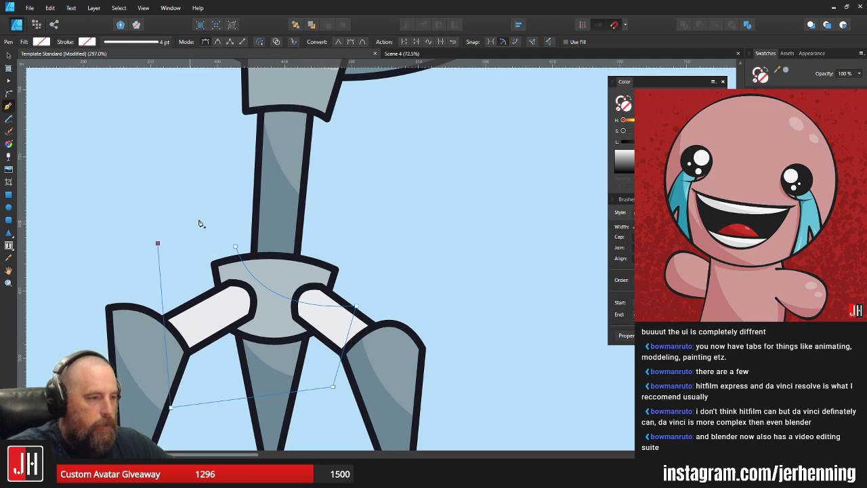
click(211, 221)
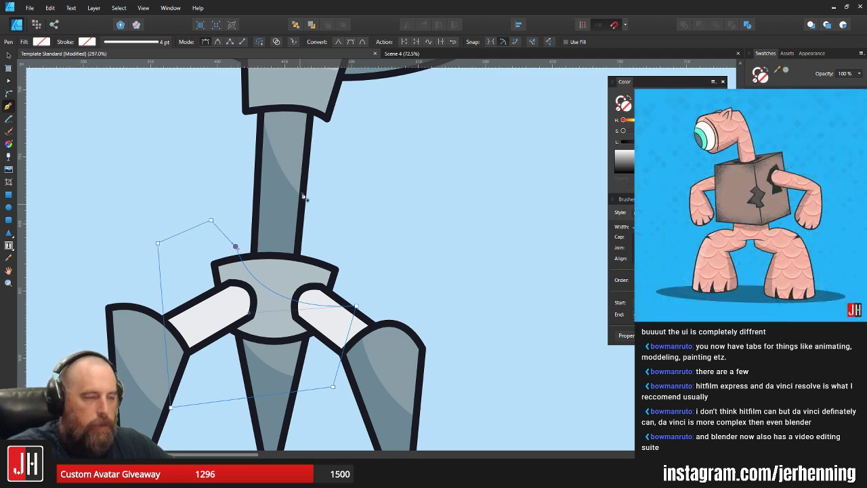
Fill the hub's shading shape with the darker grey sampled from the collar above the leg
scroll(342, 210, down, 3)
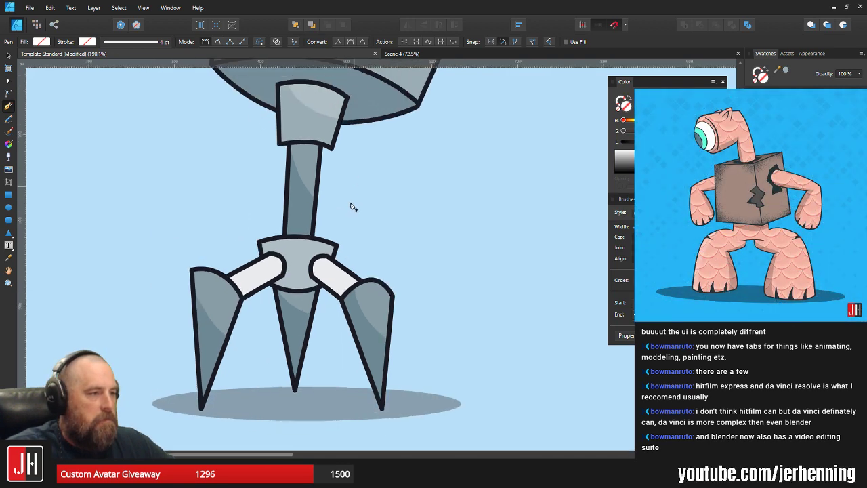
key(i)
click(296, 152)
scroll(297, 304, up, 3)
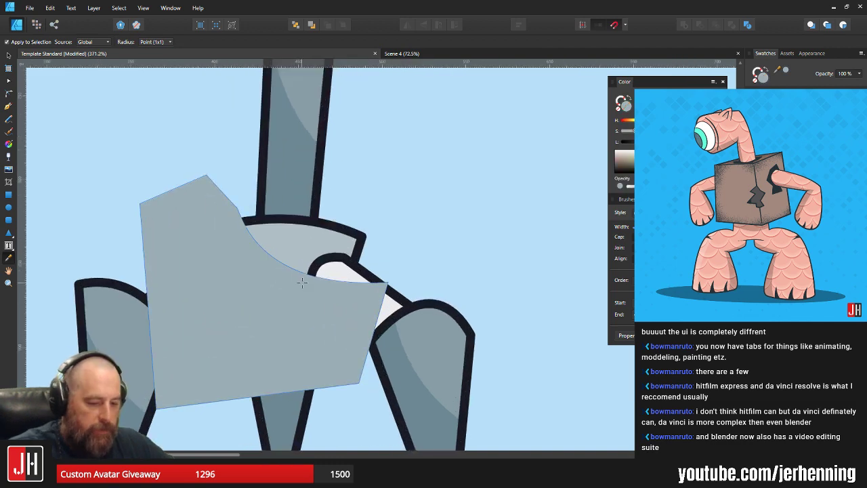
Clip the shading shape inside the claw hub and save the document
key(ctrl+x)
key(v)
click(296, 245)
key(ctrl+alt+v)
click(388, 237)
scroll(382, 246, down, 10)
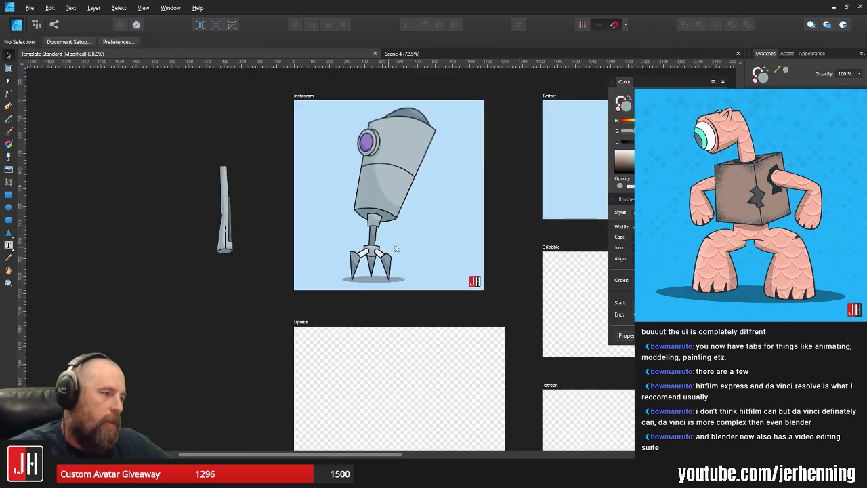
drag(363, 250, 342, 256)
scroll(344, 258, up, 8)
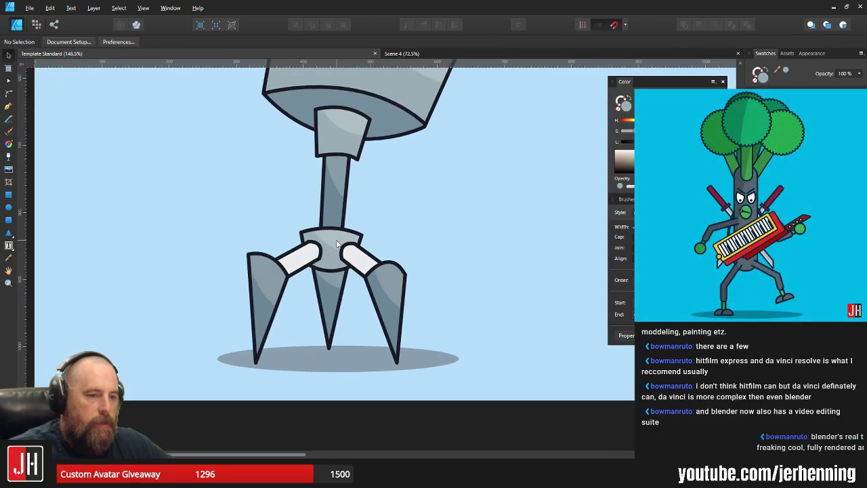
scroll(336, 248, down, 4)
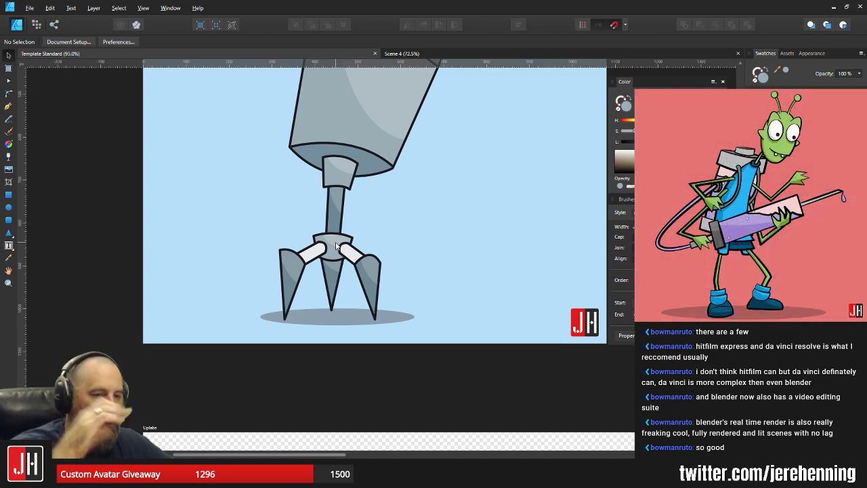
scroll(372, 260, down, 5)
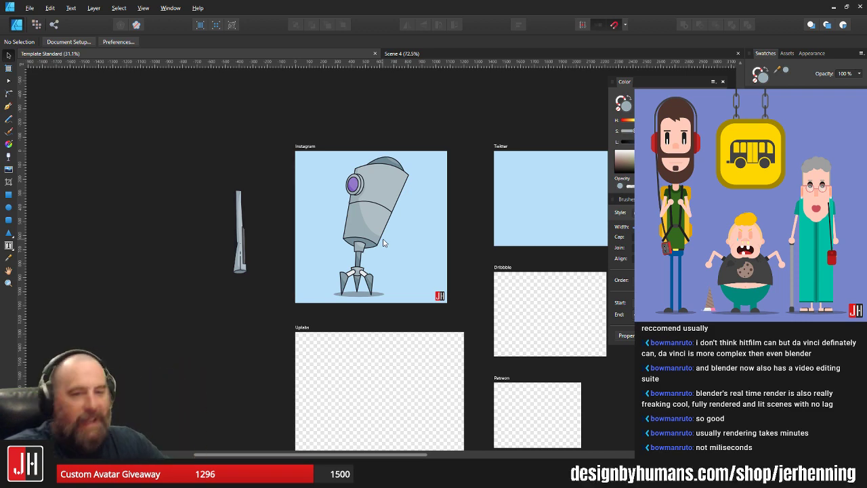
scroll(362, 210, up, 5)
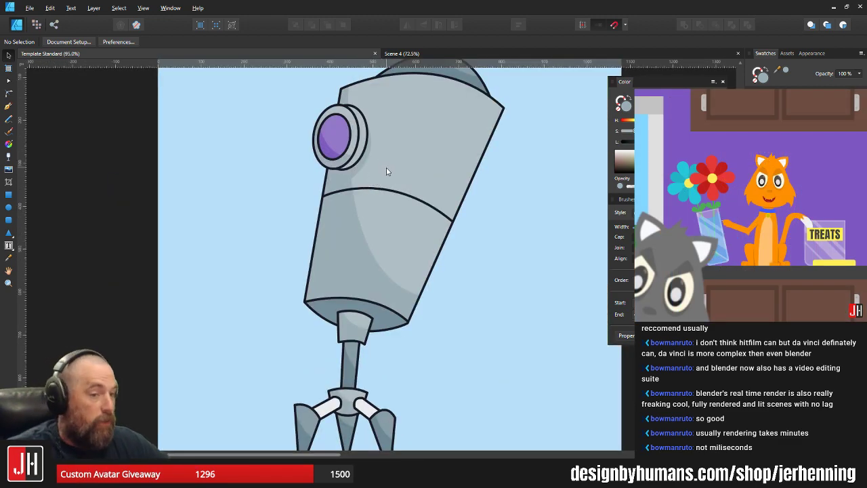
scroll(387, 167, down, 2)
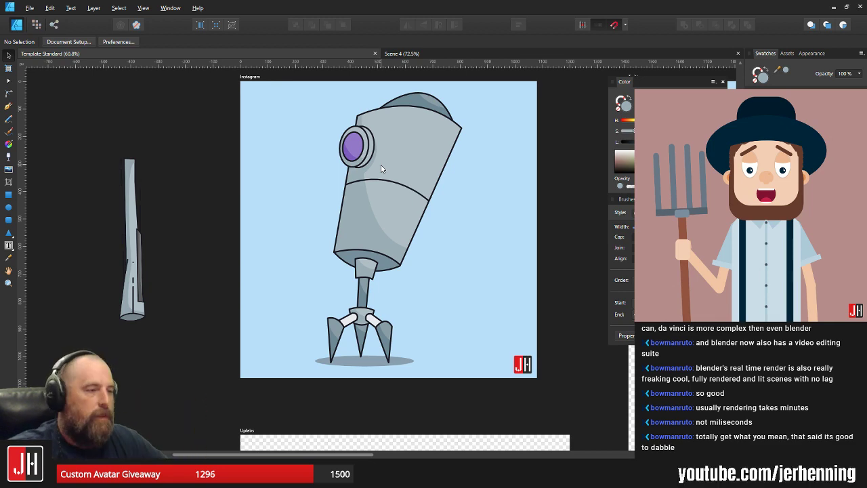
Bow the upper edge of the body's dark underside slightly further upward
scroll(415, 268, up, 5)
scroll(479, 236, up, 3)
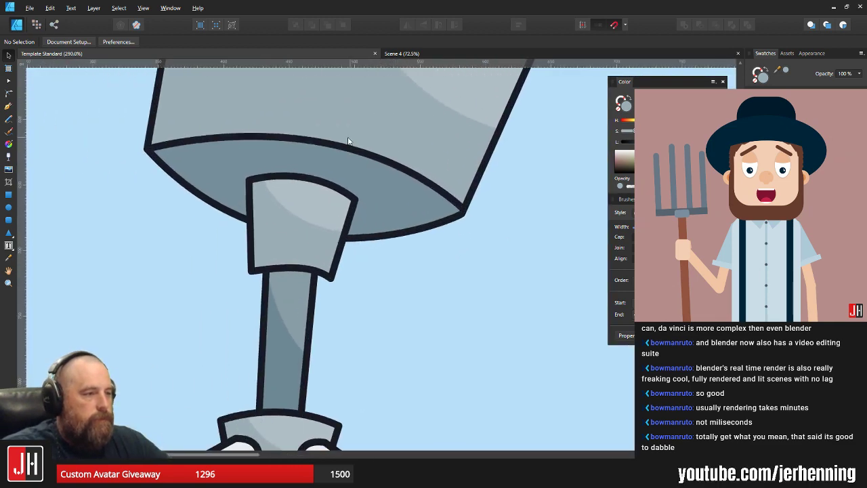
click(358, 122)
double_click(332, 176)
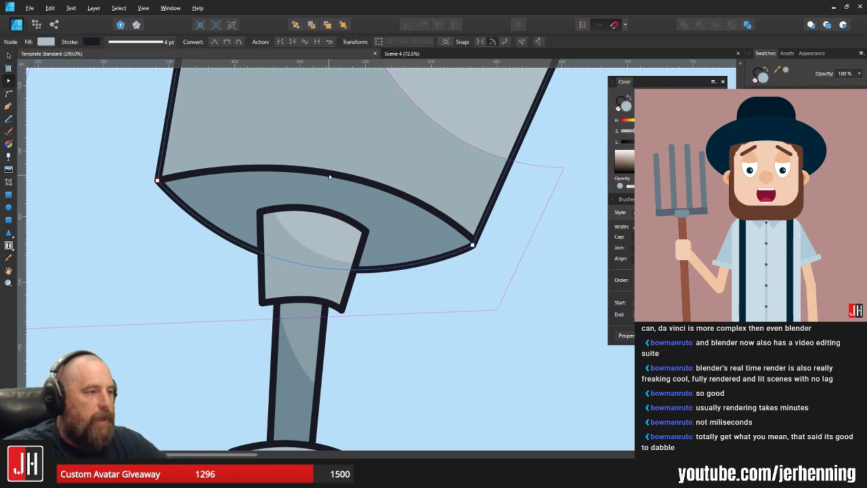
click(331, 175)
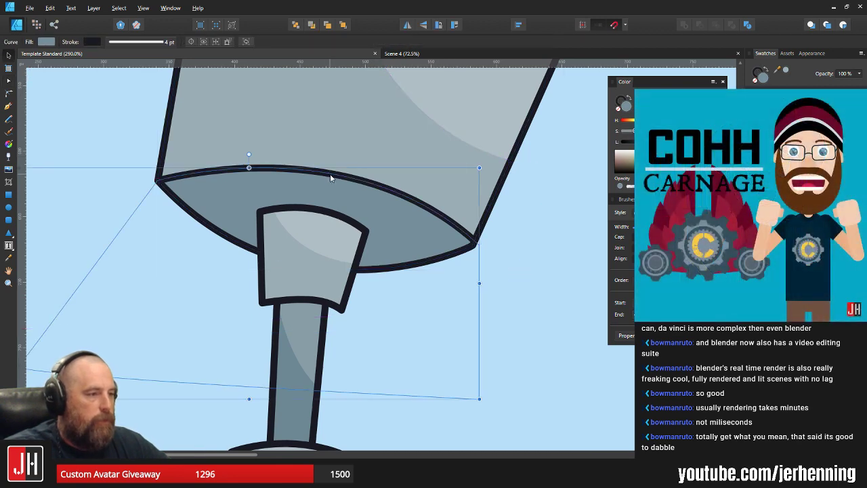
drag(333, 171, 335, 168)
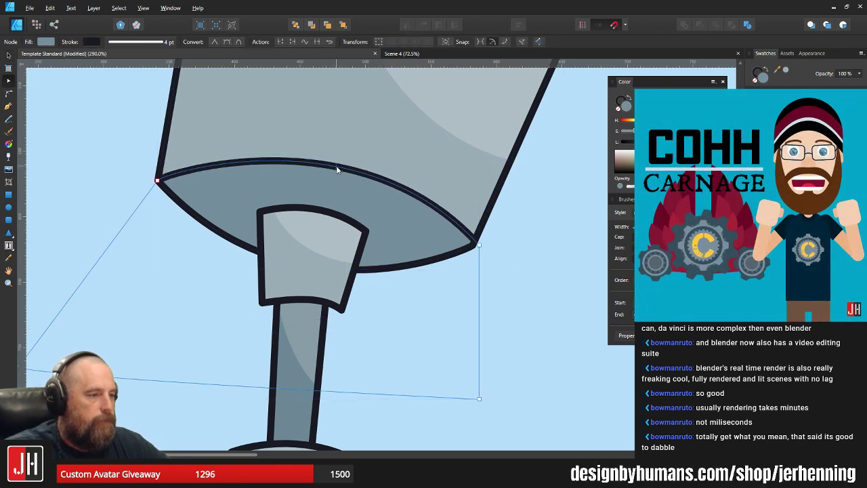
key(v)
scroll(351, 182, down, 9)
click(374, 185)
scroll(375, 163, up, 4)
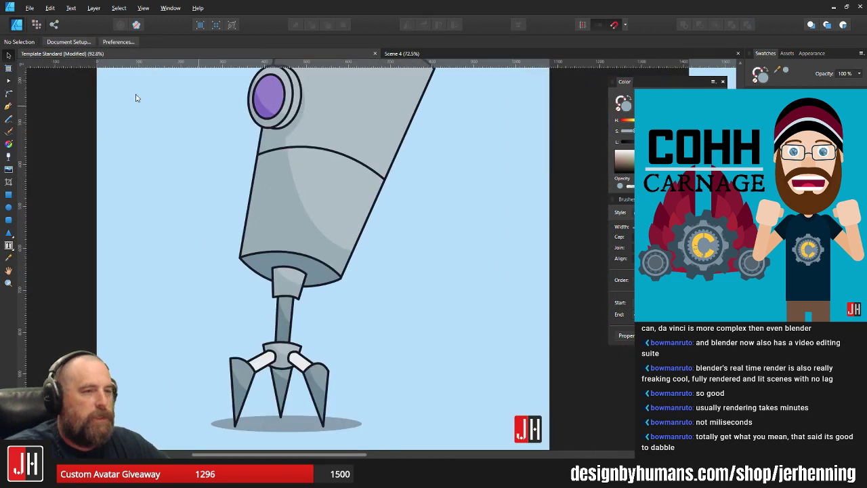
Draw a small circle on the robot's head between the eye and the far edge
click(8, 207)
scroll(429, 191, up, 2)
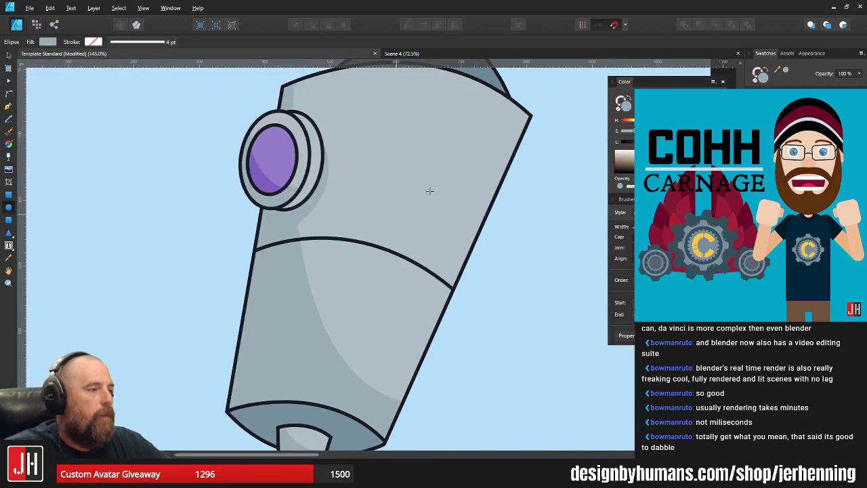
drag(385, 147, 434, 189)
scroll(439, 189, up, 2)
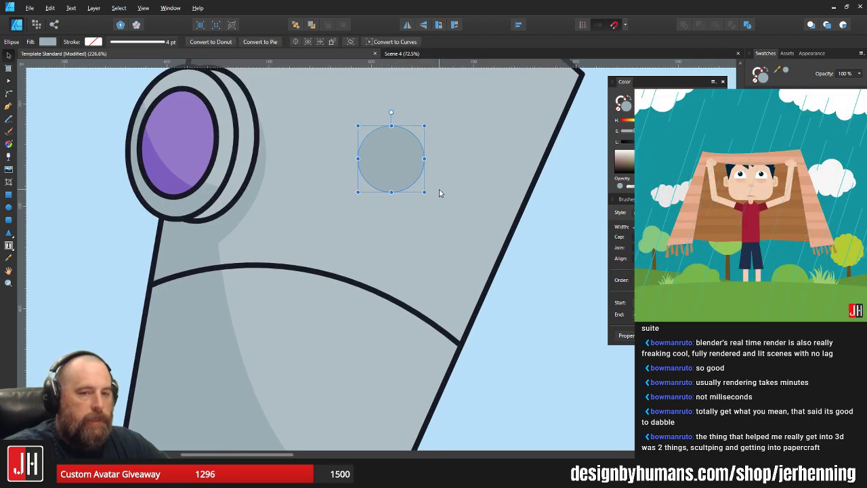
scroll(487, 200, up, 1)
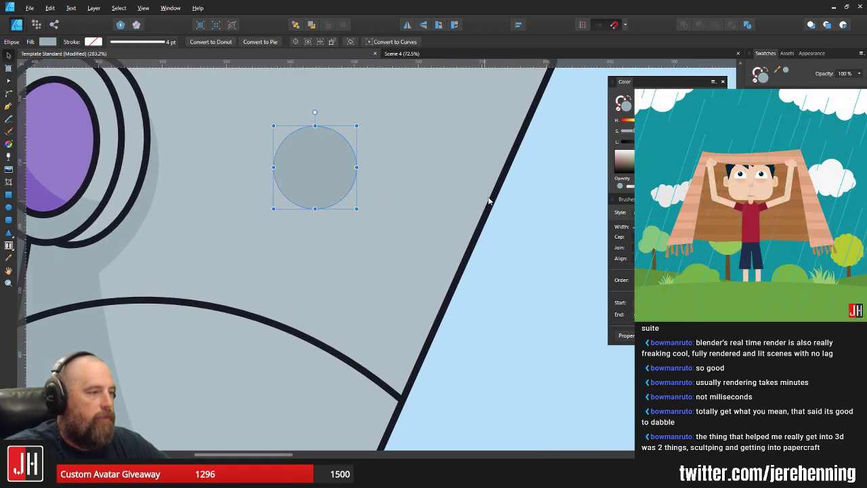
Apply the head's light grey fill and dark outline to the circle and move it slightly lower
key(v)
click(487, 191)
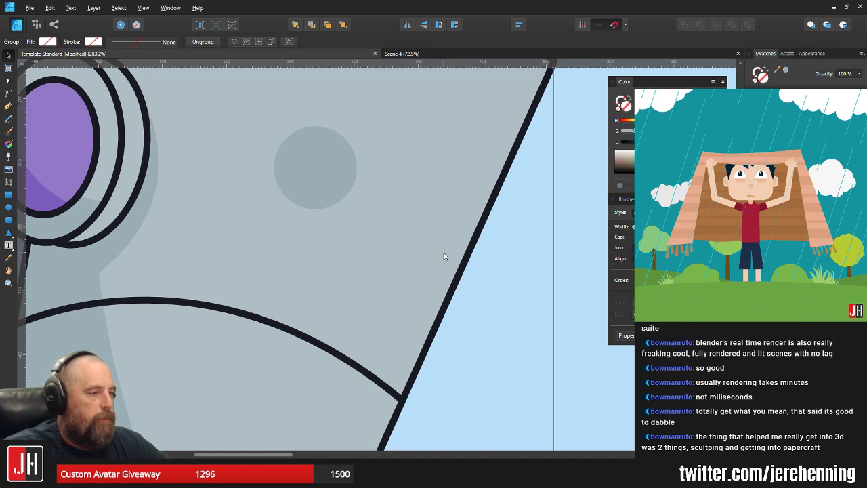
double_click(444, 256)
key(ctrl+c)
click(346, 179)
key(ctrl+shift+v)
drag(342, 181, 357, 207)
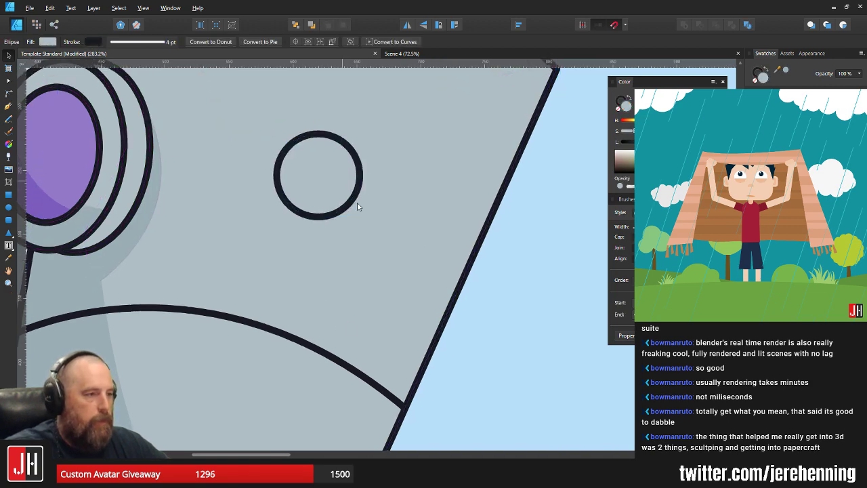
scroll(358, 207, down, 2)
scroll(434, 336, down, 2)
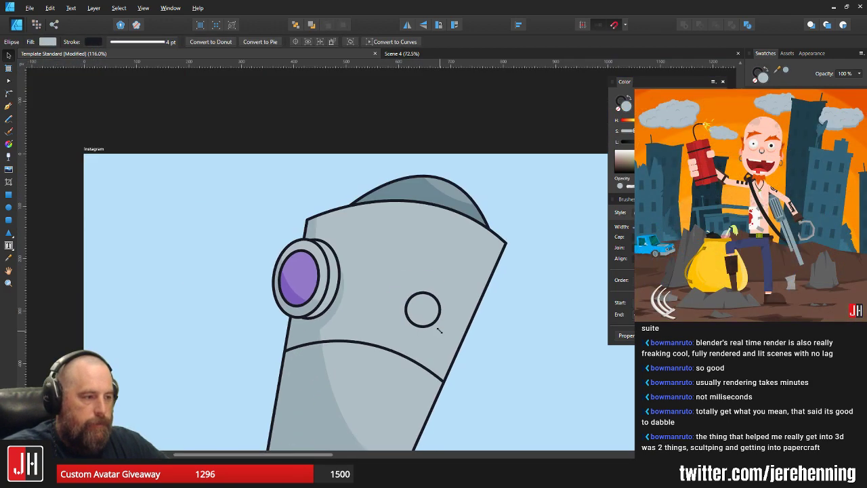
Fill the circle with the dark blue-grey sampled from the body's underside
drag(439, 330, 383, 234)
key(i)
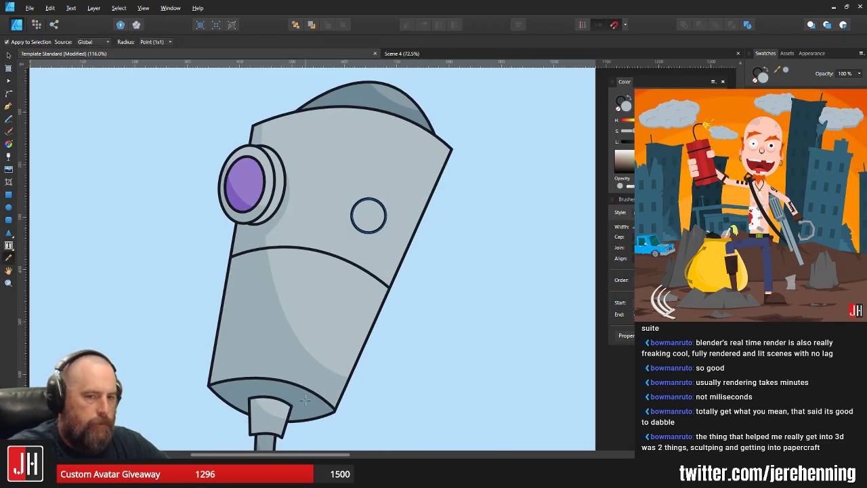
click(305, 400)
key(v)
scroll(400, 258, up, 2)
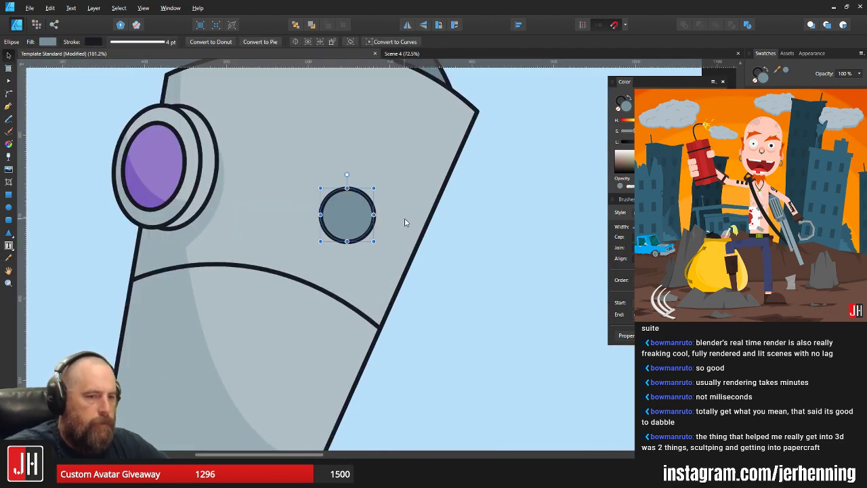
Fine-tune the dark circle's size and move it lower, closer to the head's dividing line
scroll(365, 155, up, 3)
scroll(390, 180, down, 2)
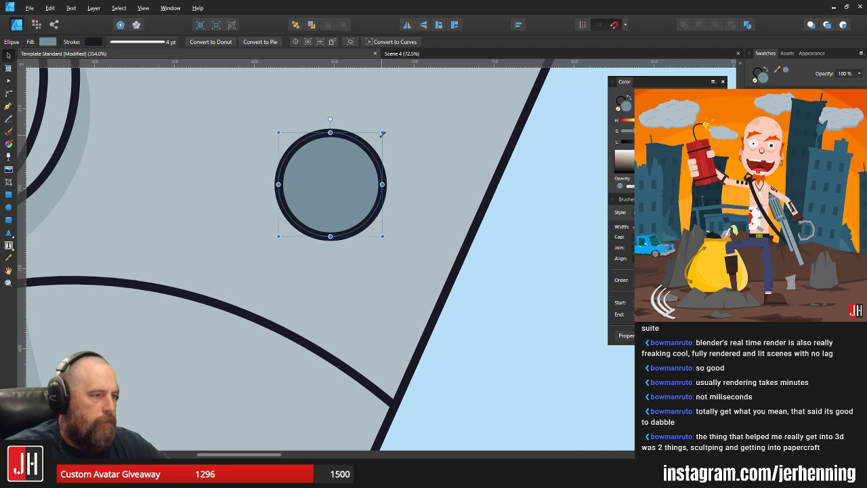
drag(381, 134, 370, 143)
scroll(355, 178, down, 5)
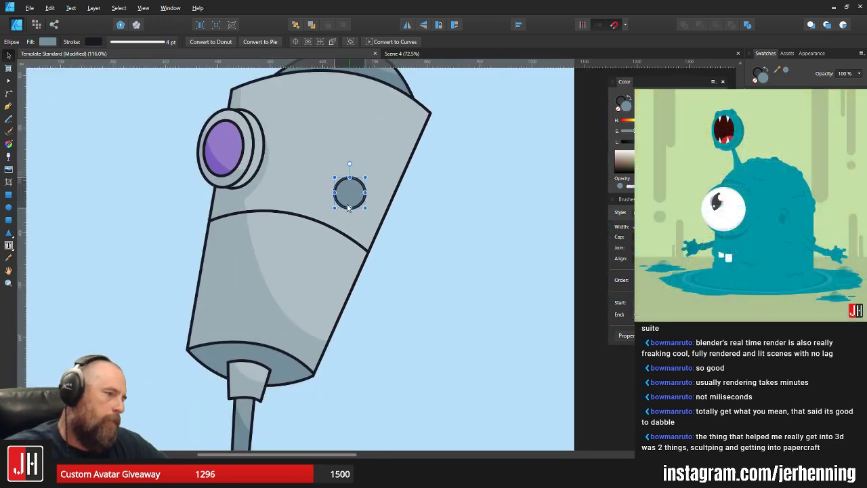
scroll(347, 208, up, 3)
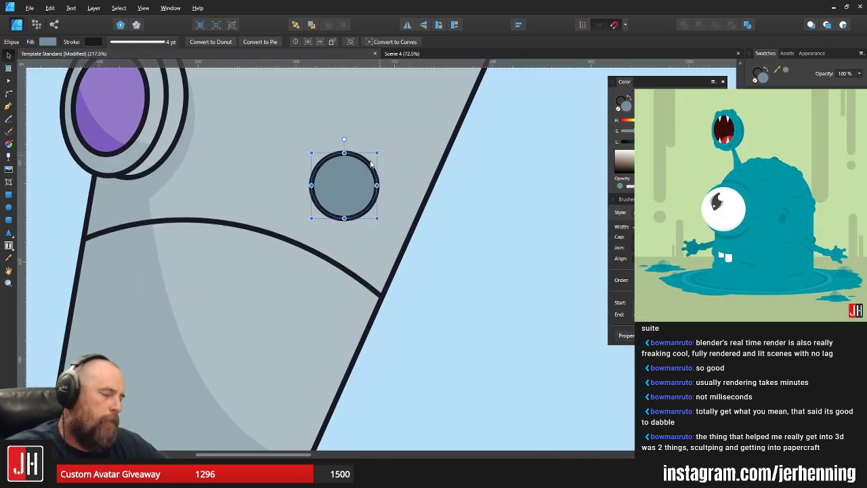
Duplicate the circle straight down by half its height and remove the duplicate's outline
scroll(347, 177, up, 2)
drag(343, 194, 339, 237)
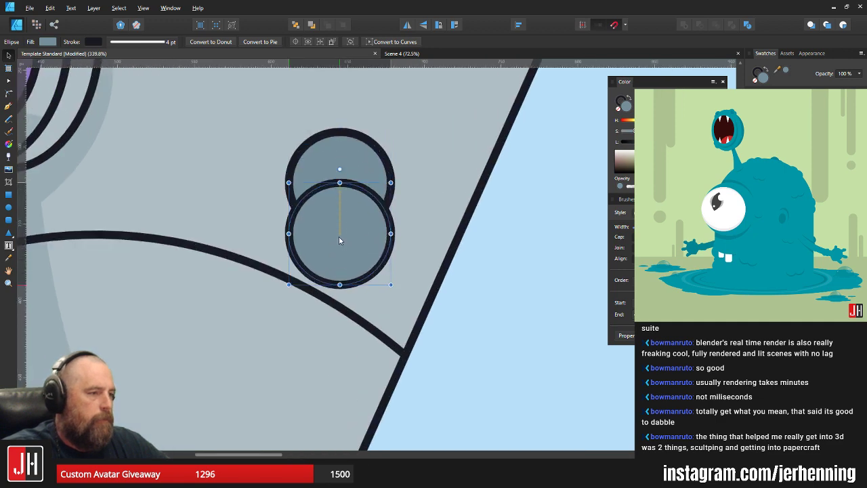
click(619, 109)
click(618, 112)
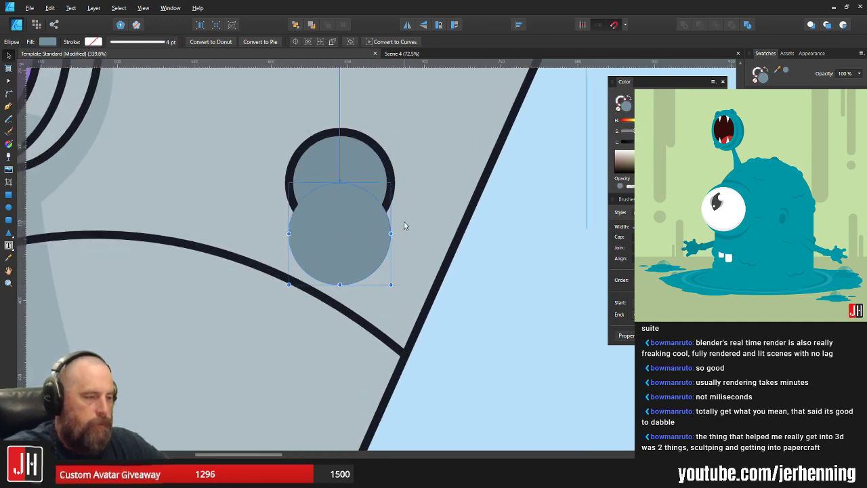
Fill the duplicate circle with the light grey sampled from the head
scroll(406, 221, down, 2)
key(i)
click(409, 216)
key(v)
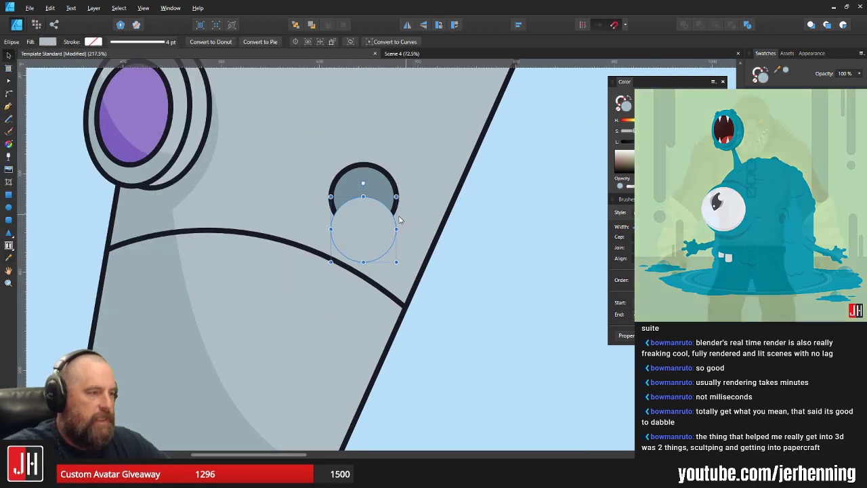
scroll(401, 215, up, 3)
scroll(371, 219, down, 3)
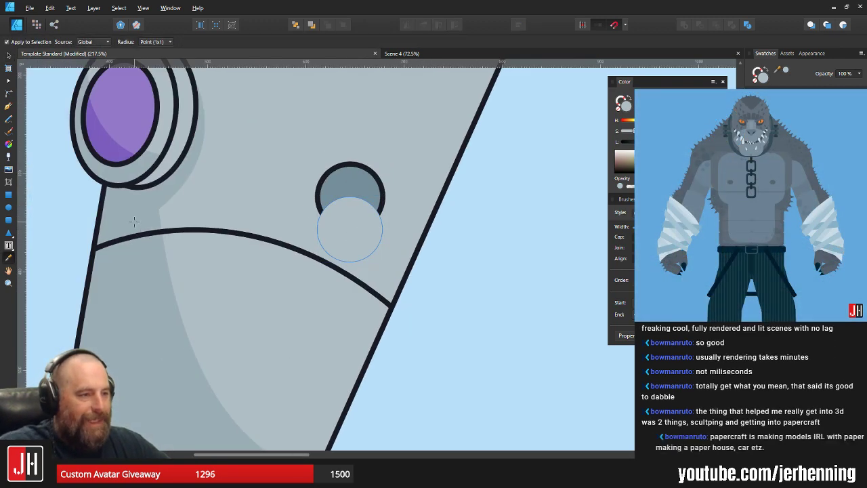
scroll(384, 238, up, 2)
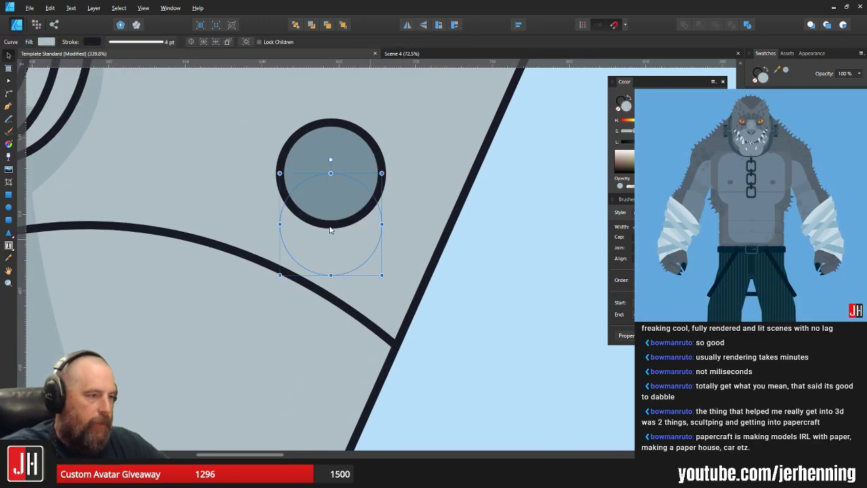
Enlarge the grey duplicate circle and offset it down and left behind the dark circle as a shadow
drag(330, 213, 318, 192)
drag(370, 152, 390, 132)
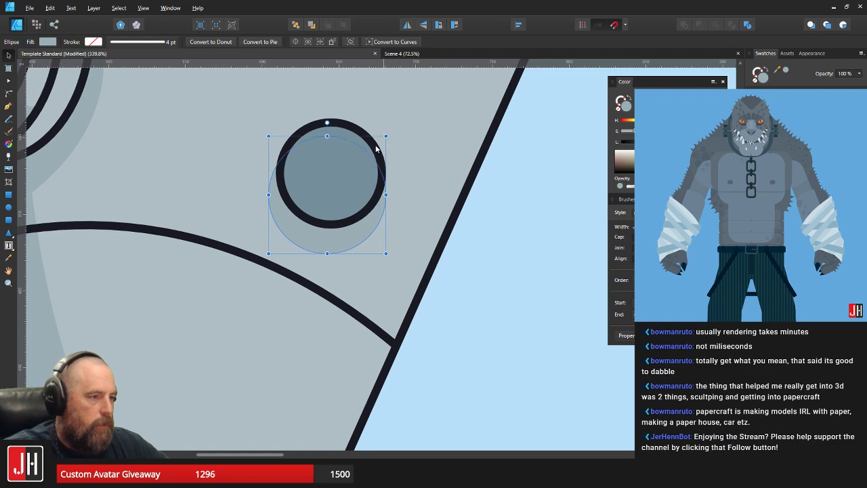
scroll(342, 189, up, 3)
mouse_move(345, 178)
mouse_down()
mouse_move(354, 165)
mouse_move(347, 166)
mouse_up()
scroll(347, 167, down, 5)
click(352, 184)
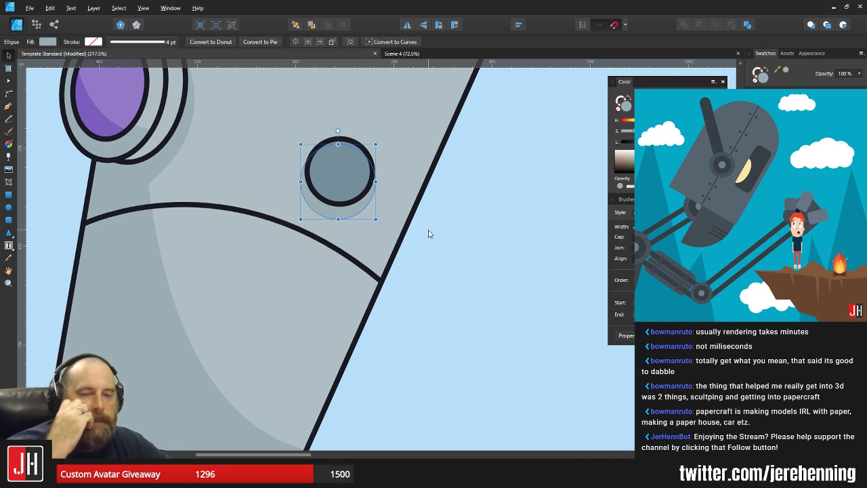
Shrink the shadow circle slightly so it only peeks out along the dark circle's lower-left edge
scroll(354, 184, up, 4)
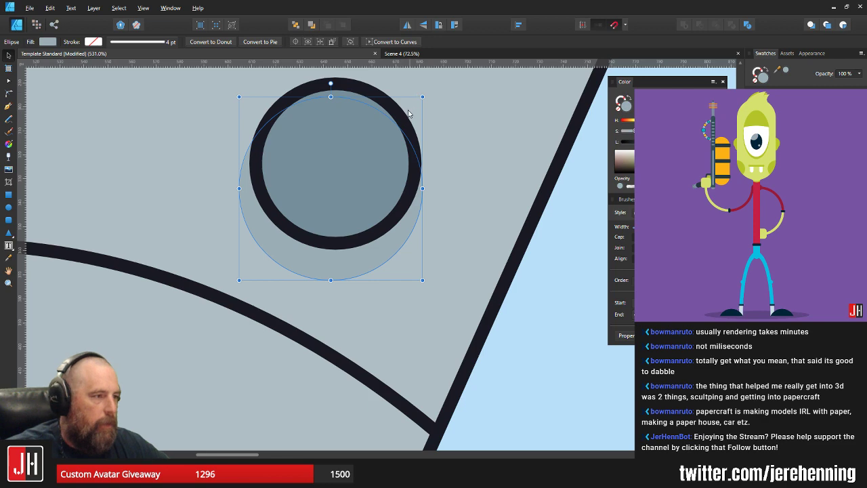
drag(422, 97, 409, 101)
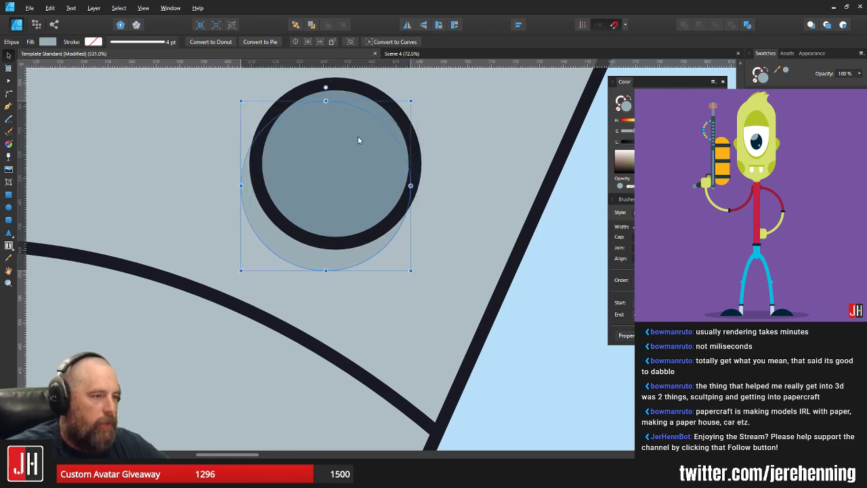
scroll(366, 156, down, 9)
click(414, 170)
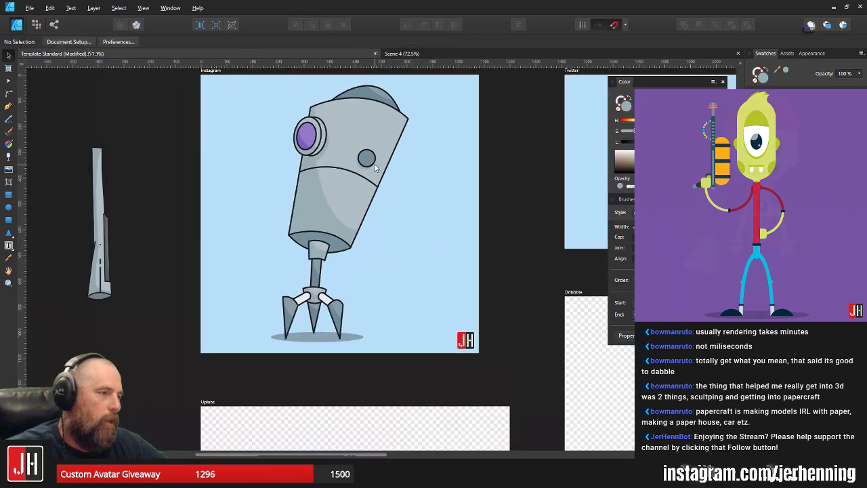
Select the dark circle with its shadow and move both slightly right, toward the head's edge
scroll(373, 163, up, 7)
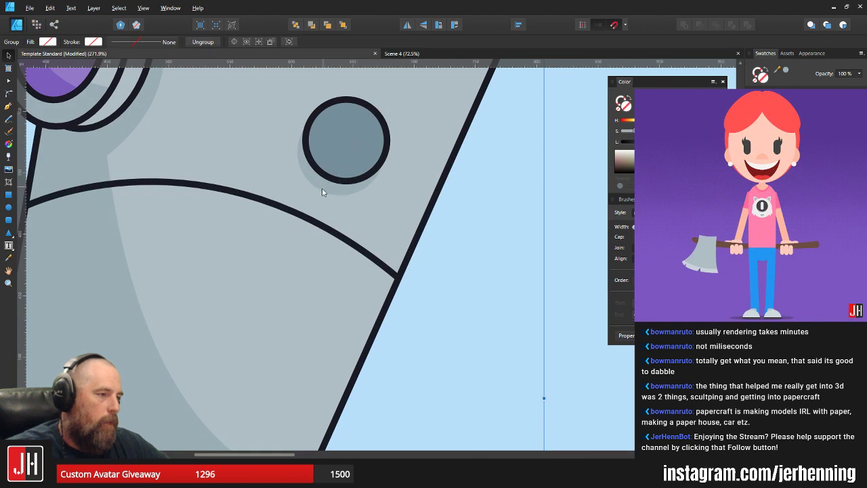
click(345, 164)
shift+click(351, 153)
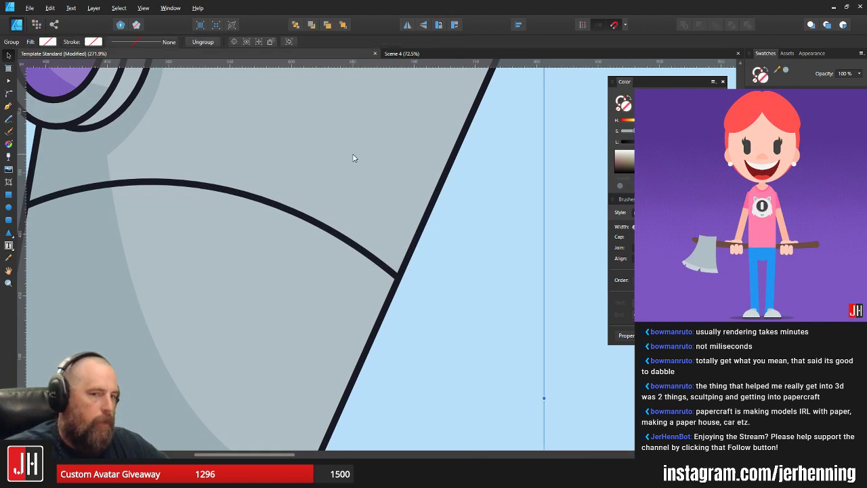
scroll(351, 216, up, 1)
mouse_move(341, 199)
mouse_down()
mouse_move(334, 205)
mouse_move(353, 195)
mouse_up()
scroll(356, 199, down, 7)
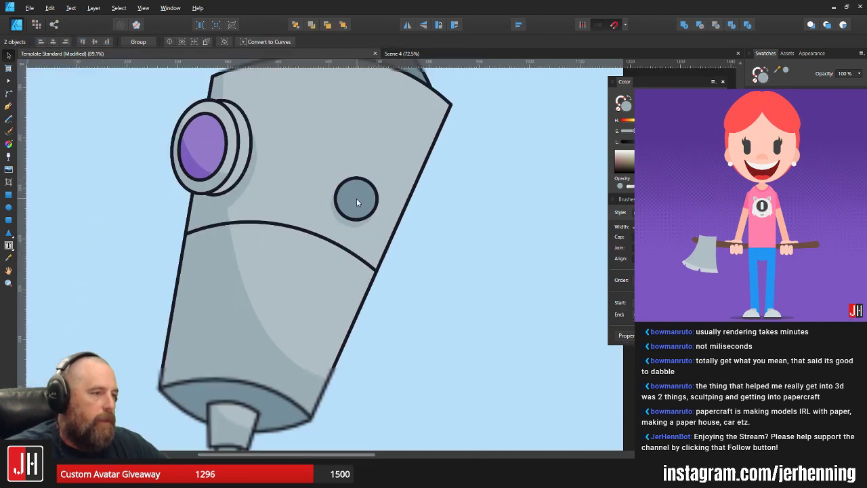
click(390, 215)
Move the dark circle and its shadow together slightly up and left on the head
scroll(398, 203, up, 3)
click(295, 231)
scroll(295, 229, up, 4)
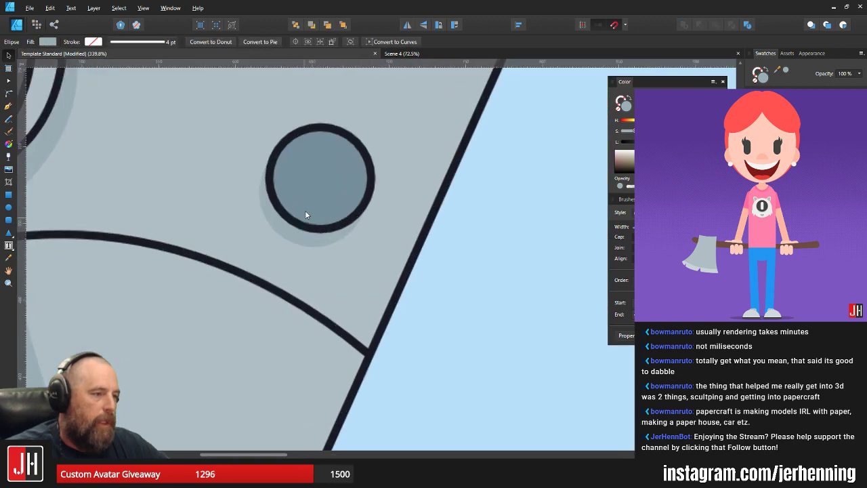
shift+click(312, 194)
drag(313, 192, 307, 183)
scroll(307, 184, down, 8)
click(351, 189)
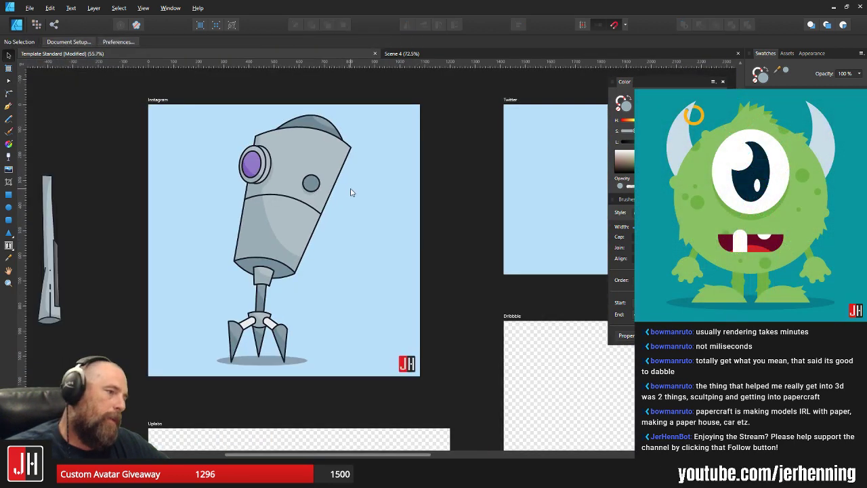
Shift the dark circle and its shadow a little further left, toward the purple eye
scroll(301, 184, up, 5)
scroll(315, 195, up, 2)
click(326, 215)
shift+click(346, 194)
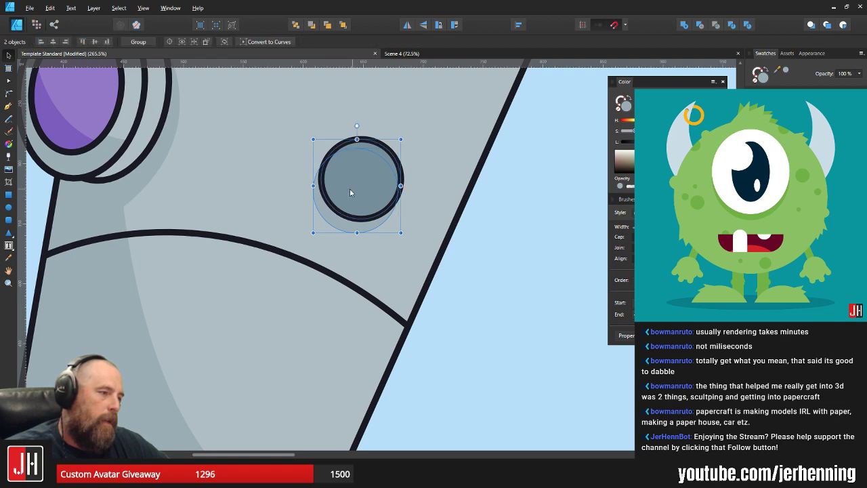
drag(351, 189, 340, 188)
key(ctrl+z)
scroll(380, 206, down, 4)
key(ctrl+d)
scroll(406, 240, up, 1)
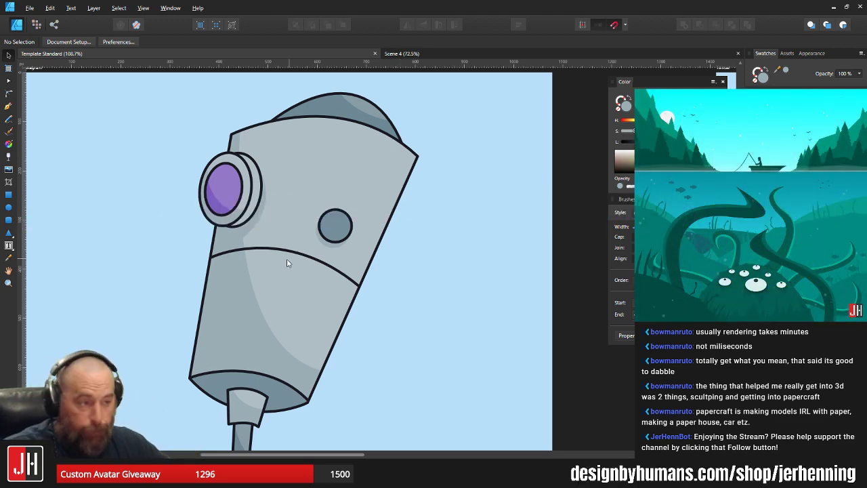
Nudge the dark circle and its shadow slightly back toward the head's right edge and clear the selection
scroll(329, 230, up, 4)
click(336, 225)
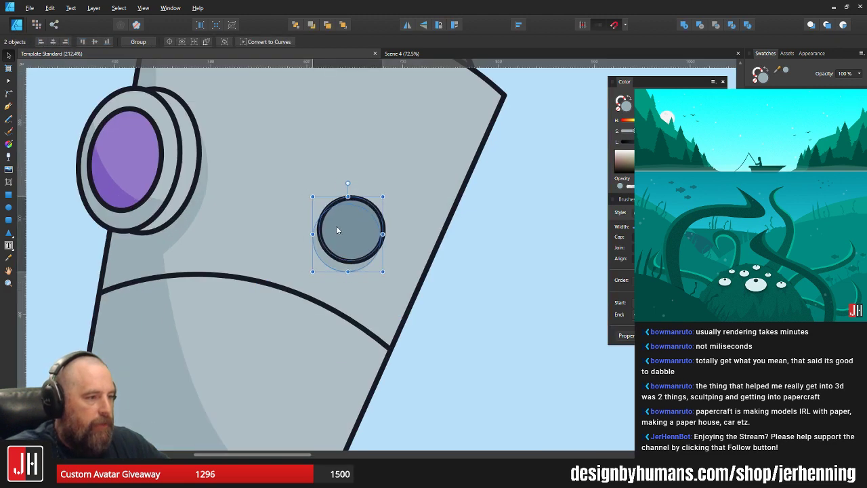
scroll(337, 232, down, 4)
key(ctrl+d)
scroll(345, 242, up, 2)
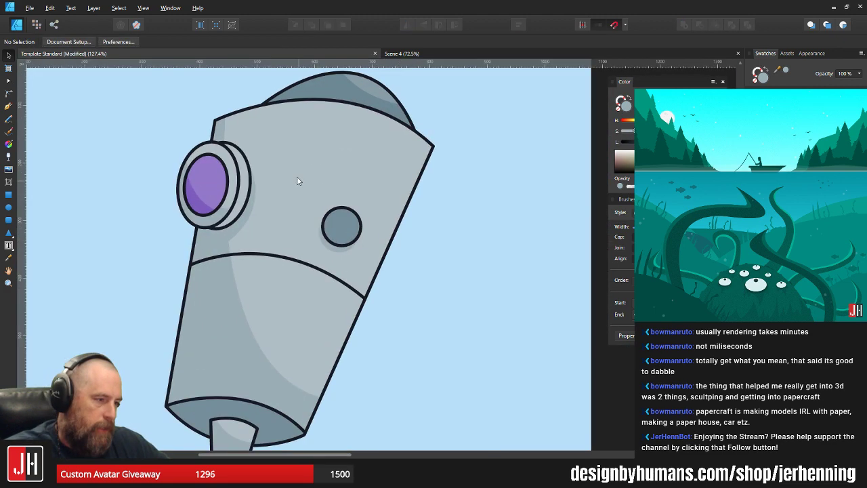
drag(298, 177, 428, 303)
key(ctrl+z)
click(450, 293)
Draw a closed diagonal rod with rounded ends using the Pen tool, from inside the dark circle down past the head's right edge
scroll(378, 222, up, 4)
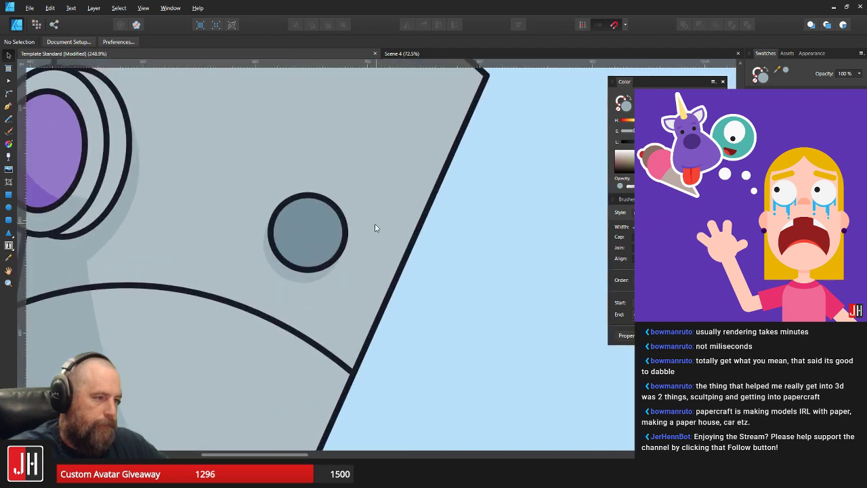
click(8, 105)
scroll(336, 225, up, 2)
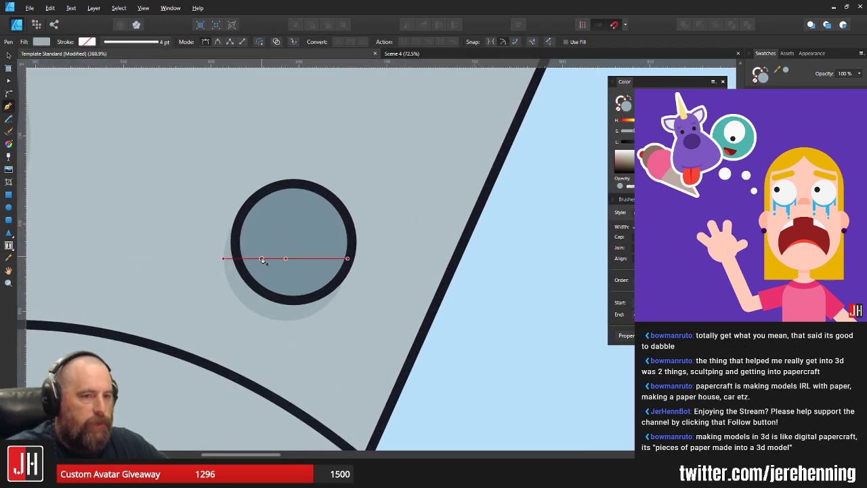
key(Escape)
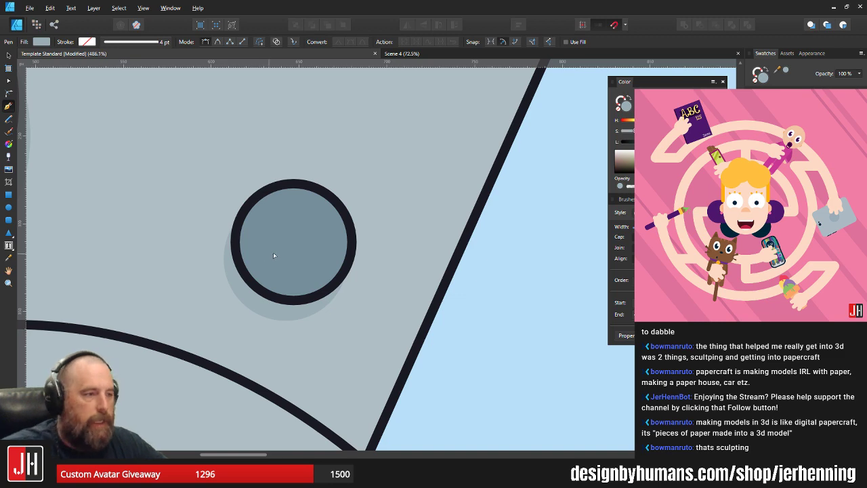
scroll(273, 255, up, 1)
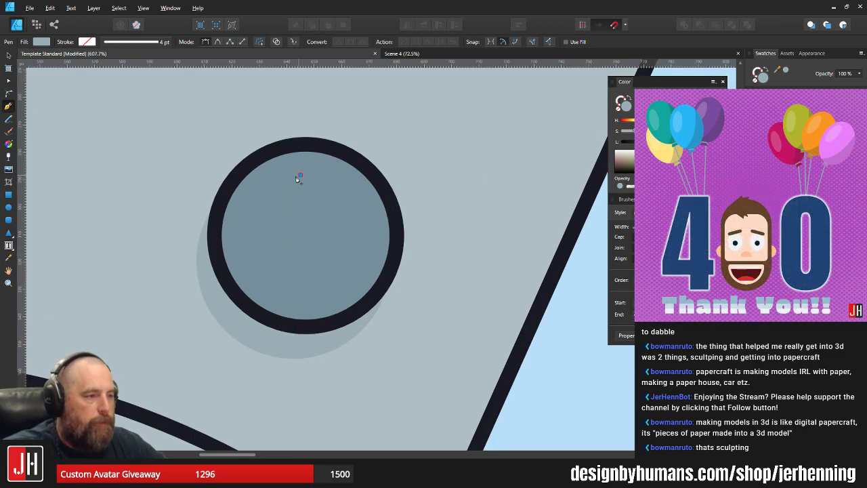
click(284, 332)
scroll(271, 275, down, 4)
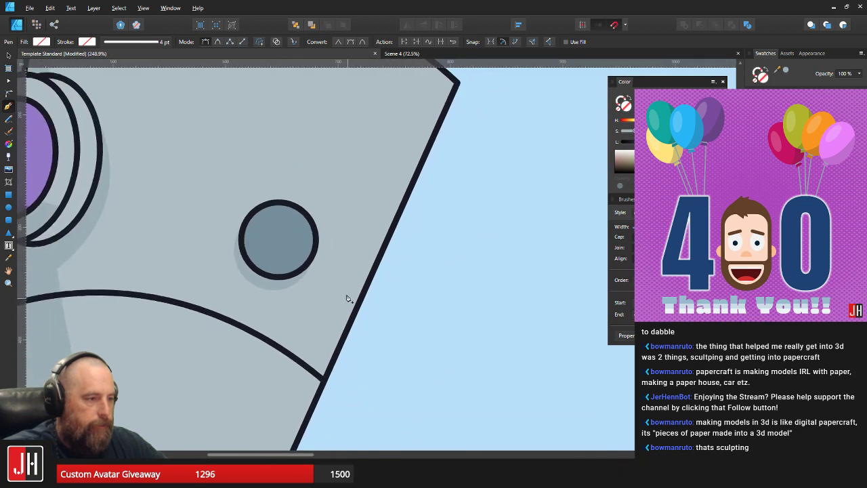
click(378, 405)
drag(411, 374, 400, 338)
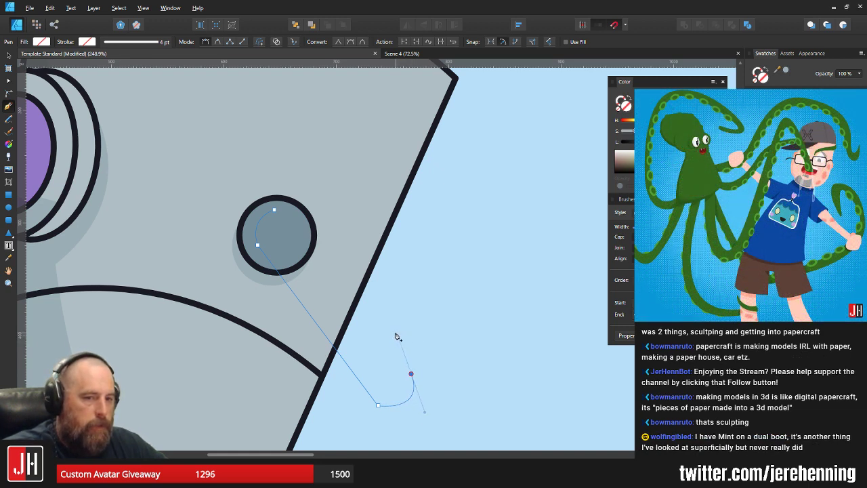
alt+click(412, 374)
click(274, 210)
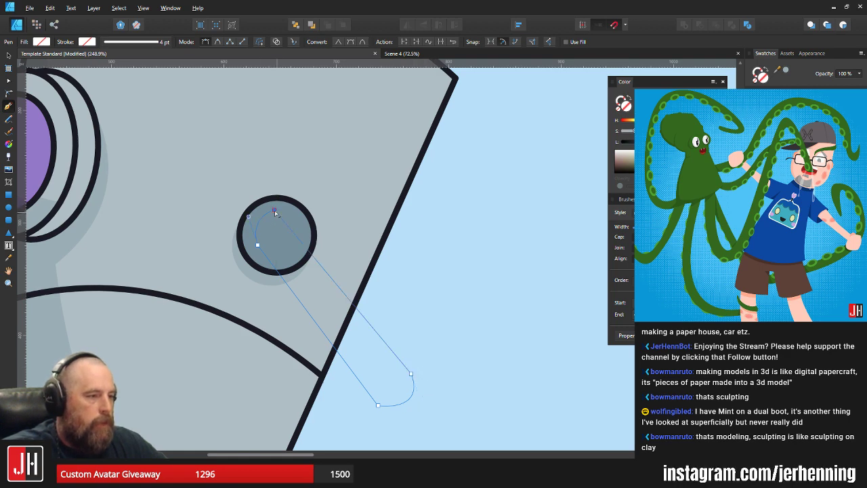
Move the rod's upper-right node inward to refine its rounded end, and apply the copied grey shadow style without outline
key(a)
drag(268, 205, 286, 218)
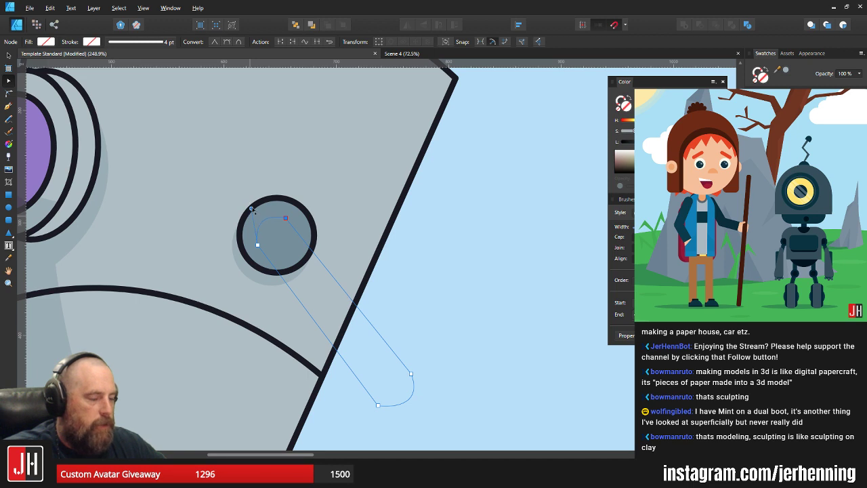
key(ctrl+shift+v)
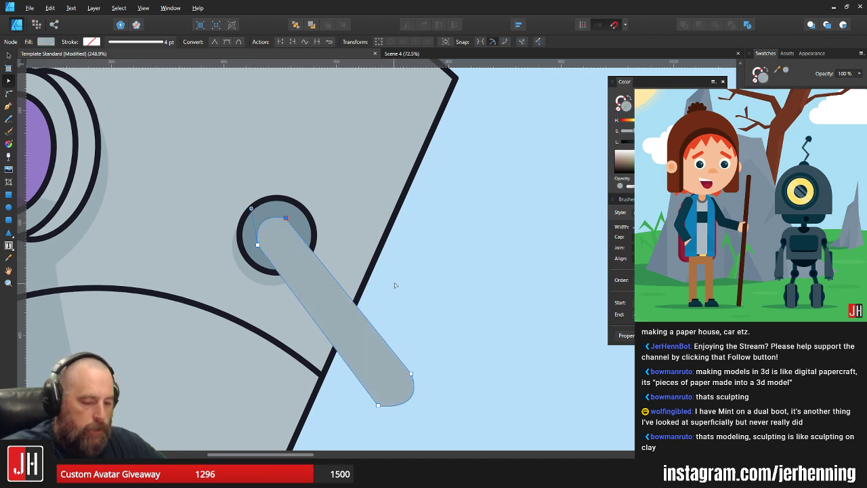
key(v)
click(361, 420)
click(385, 395)
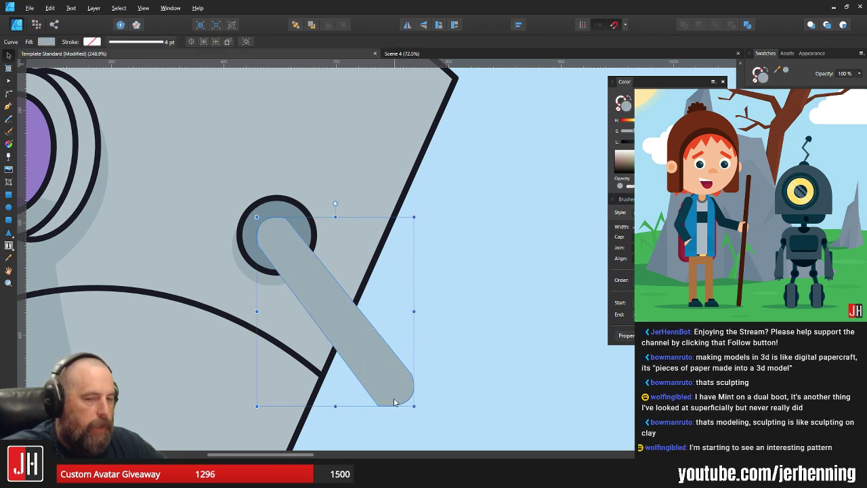
scroll(298, 271, up, 5)
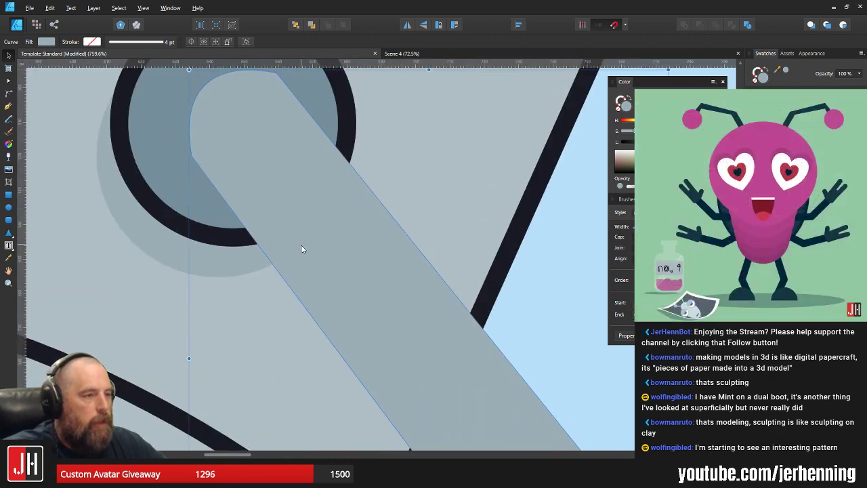
scroll(301, 244, down, 8)
key(ctrl+d)
scroll(319, 277, up, 6)
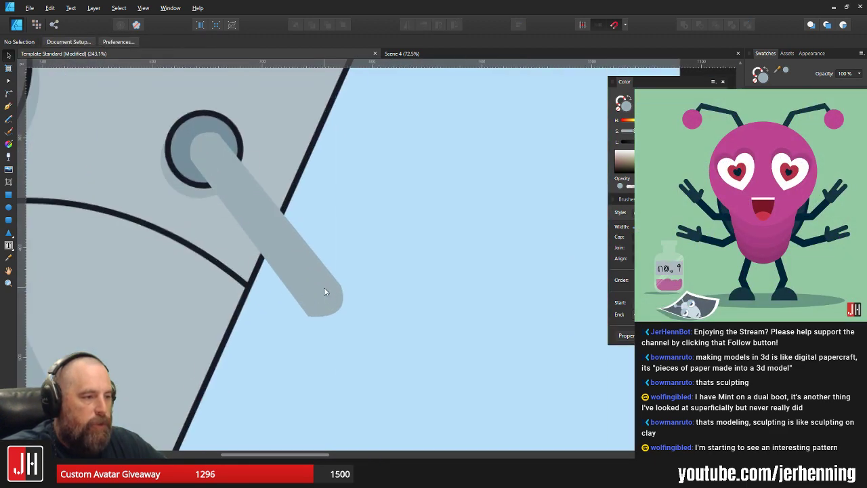
Adjust the curve handle at the rod's lower end for a cleaner rounding, and save the document
click(324, 292)
key(a)
scroll(313, 307, up, 3)
click(303, 326)
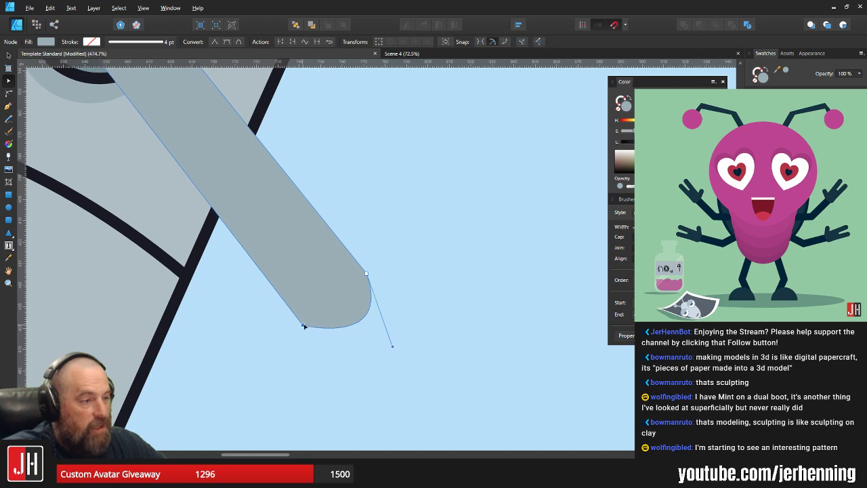
mouse_move(393, 350)
mouse_down()
mouse_move(401, 358)
mouse_move(378, 349)
mouse_up()
key(v)
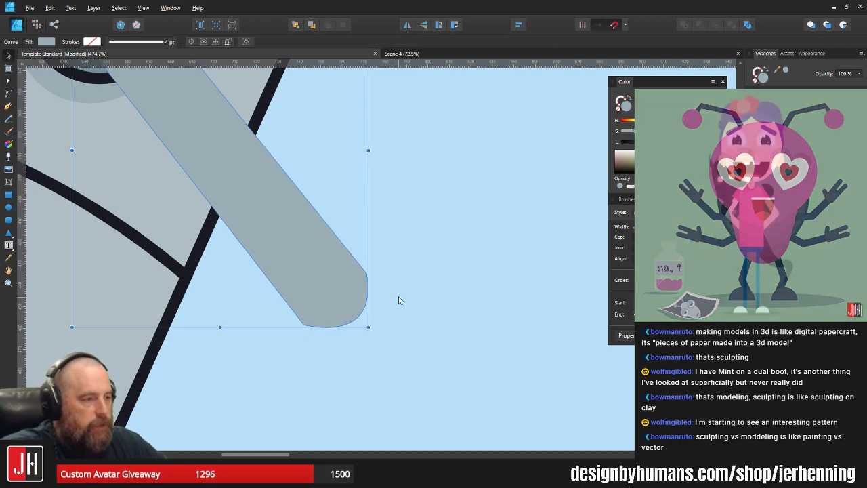
click(399, 300)
scroll(399, 300, down, 5)
drag(409, 266, 387, 293)
key(ctrl+s)
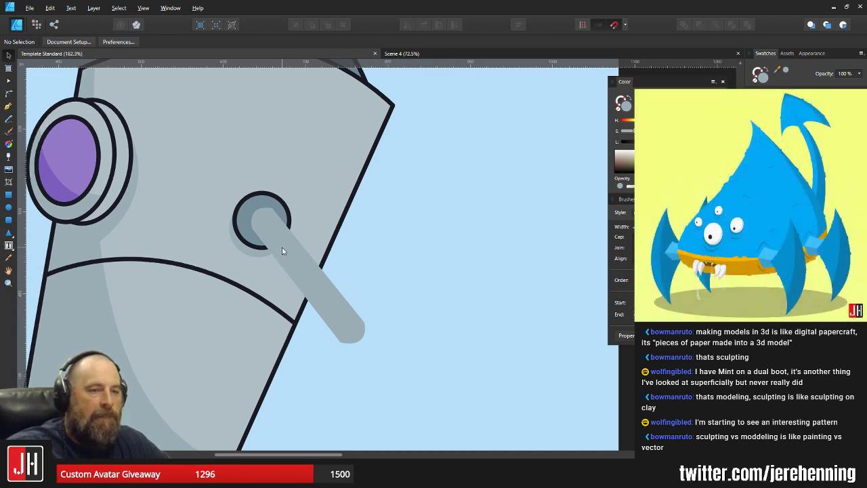
Copy the head's style onto the rod, giving it a light grey fill and a dark 4 pt outline
scroll(269, 242, up, 5)
click(276, 174)
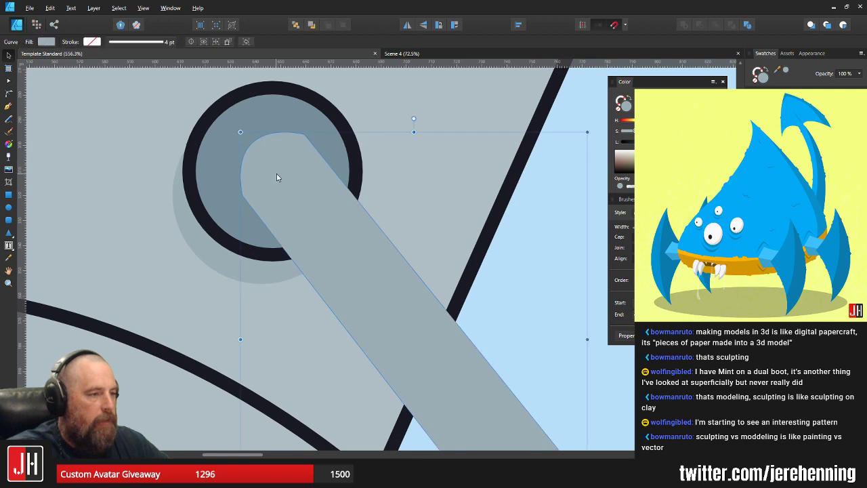
scroll(276, 177, down, 3)
click(362, 166)
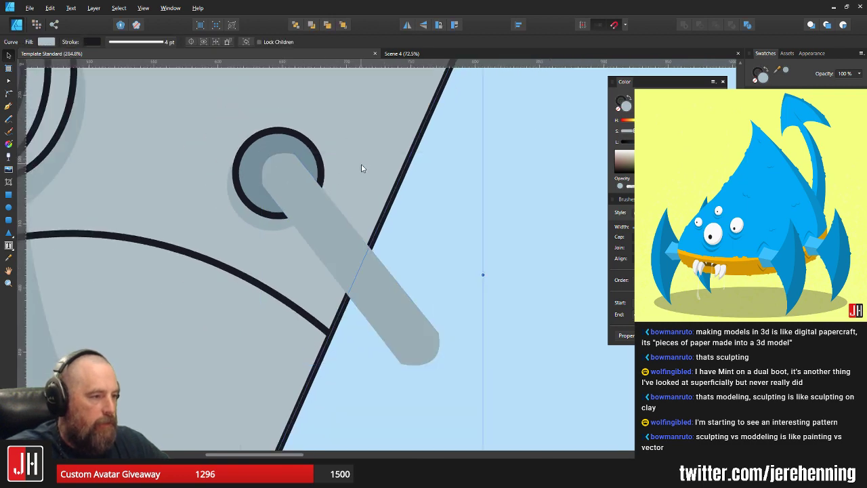
click(339, 211)
key(ctrl+shift+v)
click(409, 245)
scroll(411, 246, down, 8)
drag(401, 277, 369, 285)
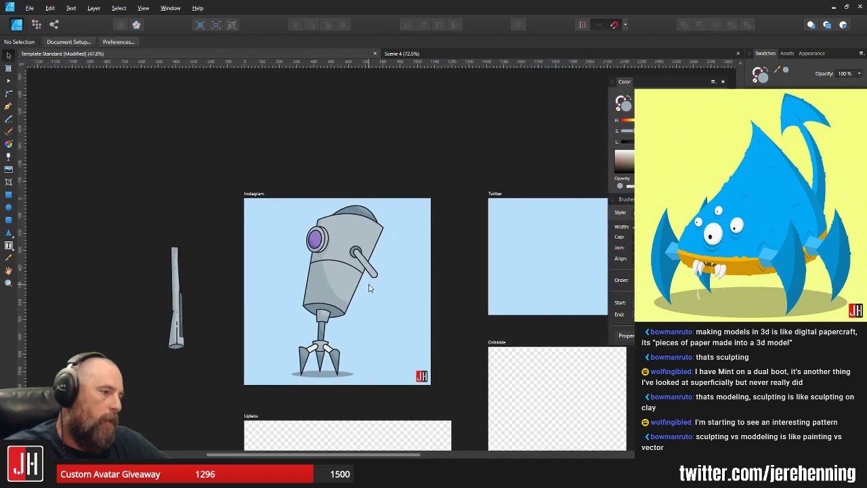
Bulge the curve at the rod's upper end slightly outward inside the dark circle for a rounder cap, and deselect the rod
scroll(369, 288, up, 9)
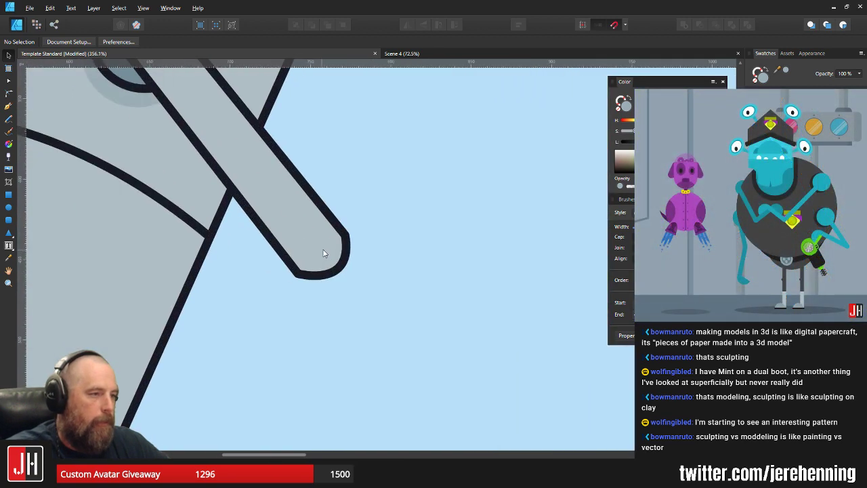
scroll(324, 254, down, 5)
scroll(283, 205, up, 11)
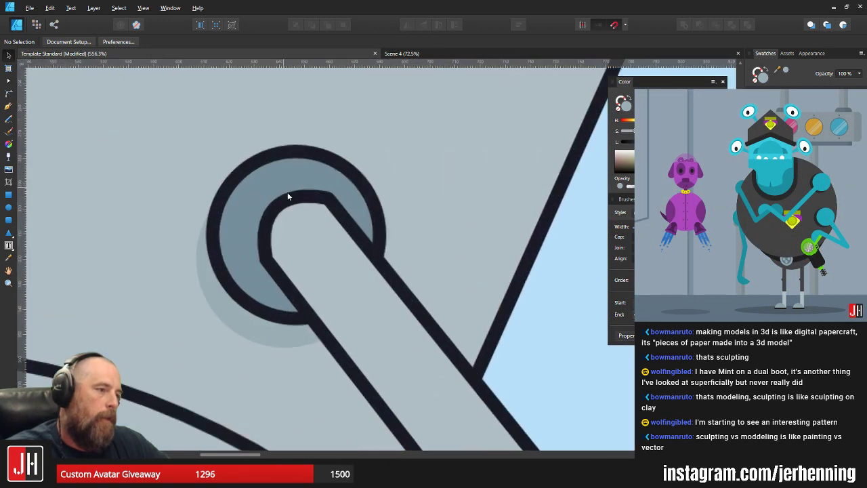
click(324, 187)
key(a)
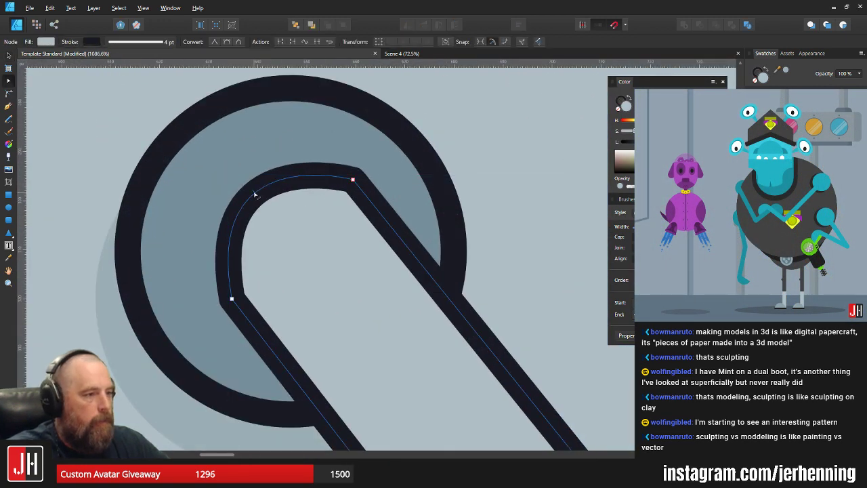
drag(254, 194, 249, 194)
key(v)
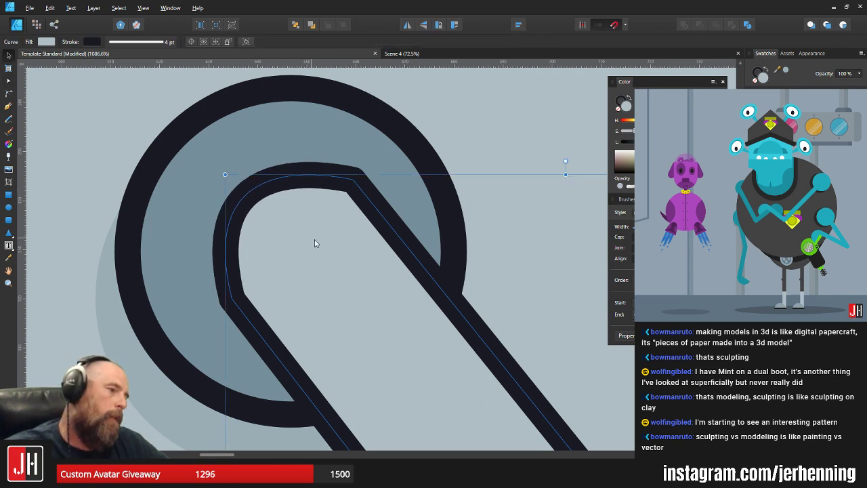
key(ctrl+d)
scroll(327, 253, down, 10)
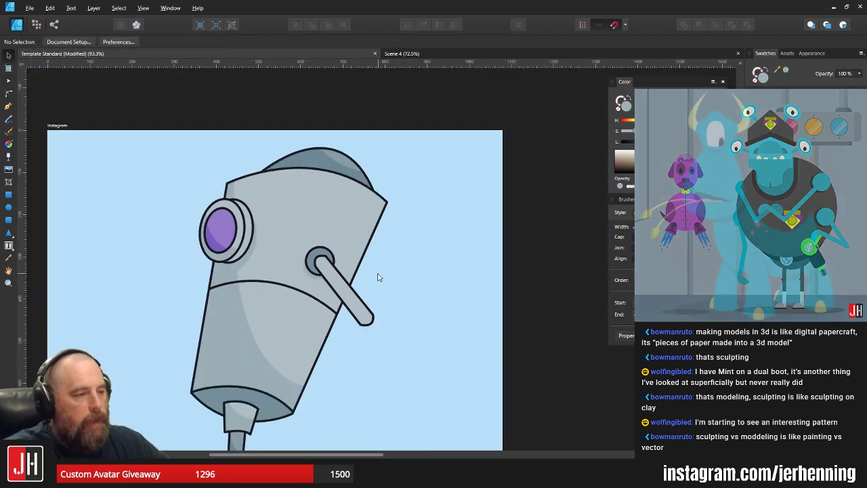
Move the rod's two lower-end nodes slightly inward, shorten the curve handle to round that end, and deselect the rod
scroll(366, 284, up, 7)
double_click(356, 286)
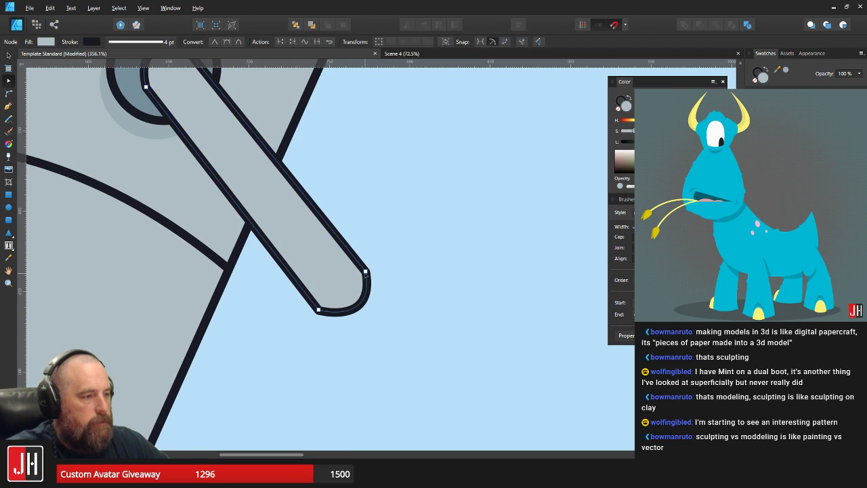
drag(365, 272, 363, 275)
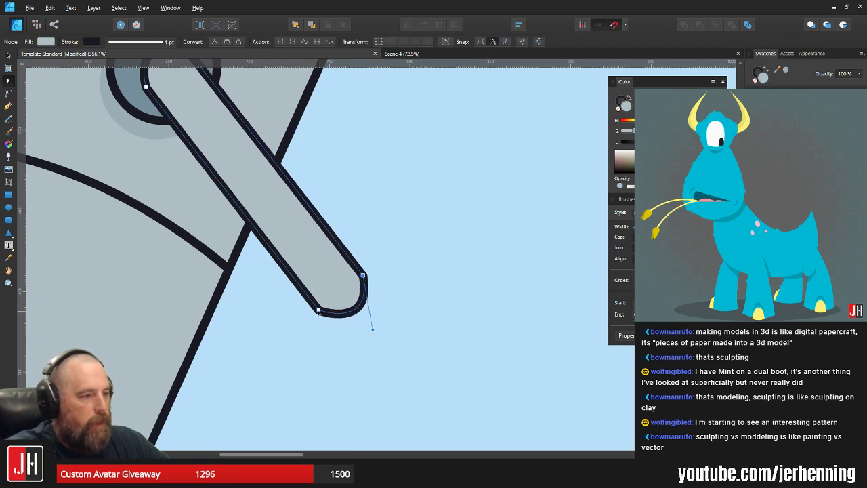
drag(318, 310, 320, 307)
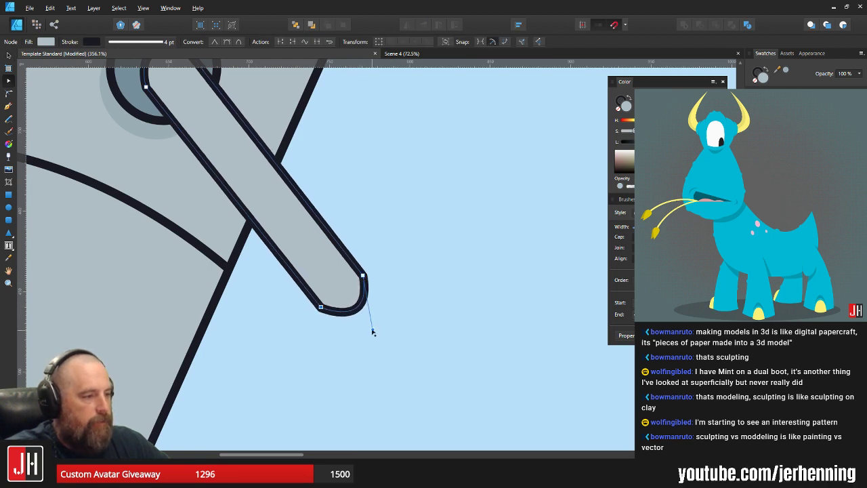
drag(372, 329, 368, 322)
key(v)
click(393, 296)
scroll(376, 318, down, 7)
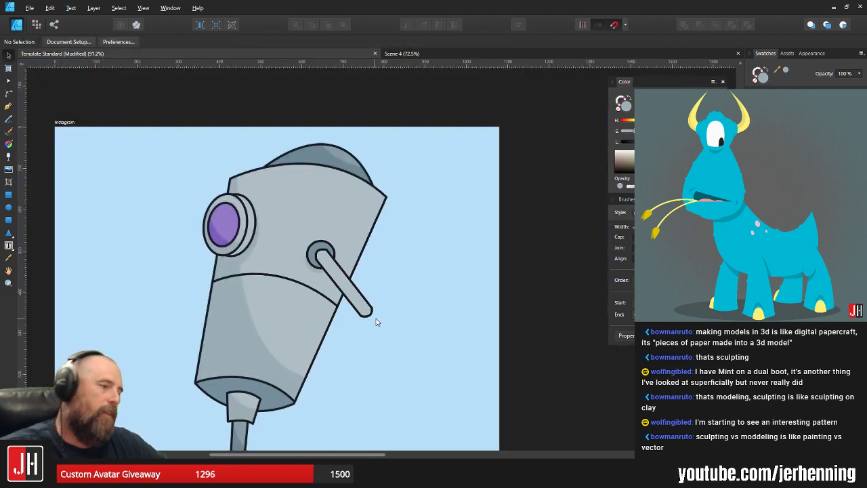
Duplicate the robot's arm bar below the original and rotate the copy so it slants down toward the body as a forearm
scroll(359, 313, down, 3)
scroll(345, 319, up, 5)
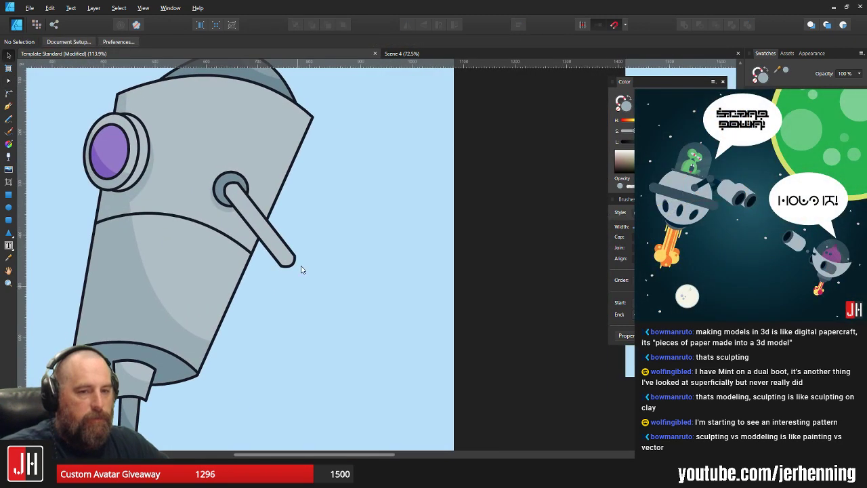
scroll(302, 269, down, 2)
click(284, 180)
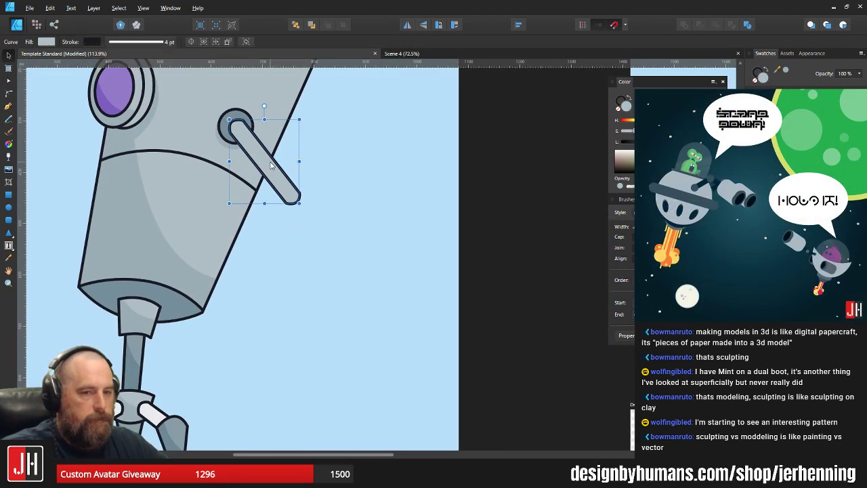
drag(284, 179, 306, 263)
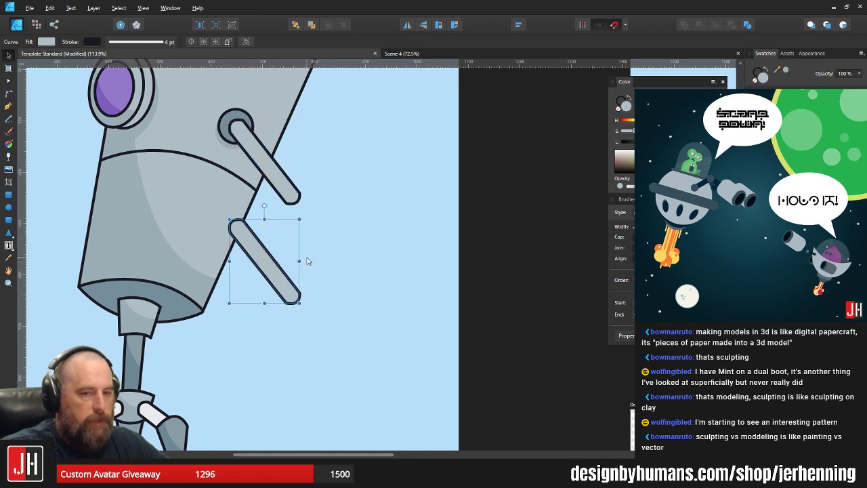
drag(264, 205, 287, 225)
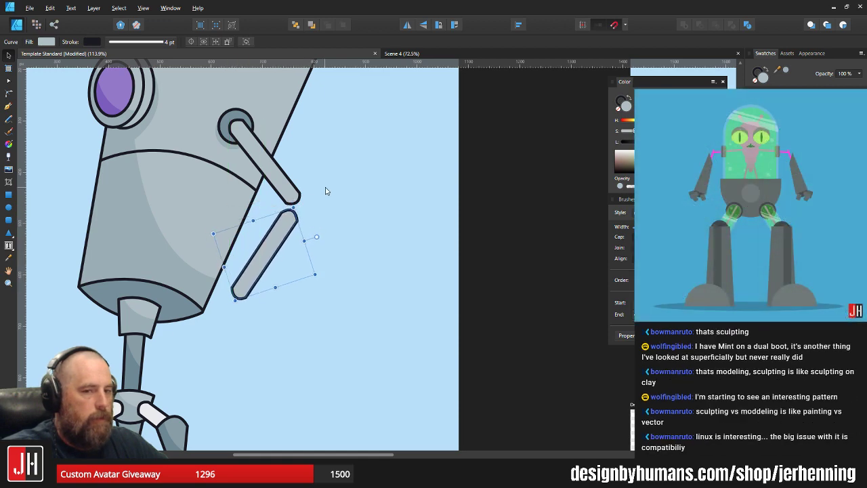
click(326, 189)
Copy the shoulder joint circle to the elbow and place it where the two arm bars meet
scroll(279, 196, up, 3)
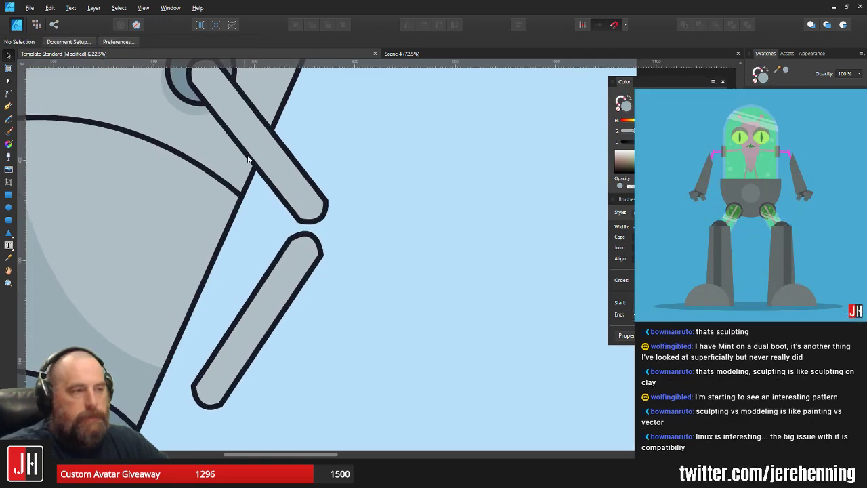
drag(246, 155, 302, 216)
click(212, 129)
ctrl+drag(212, 127, 338, 285)
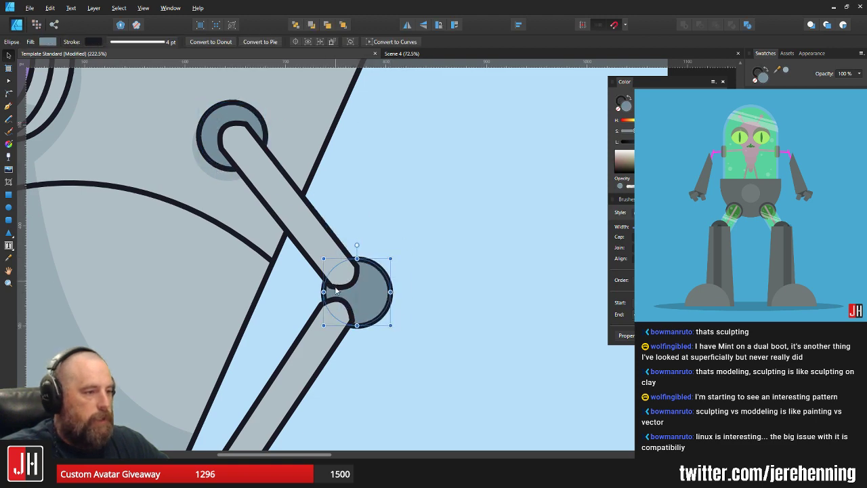
scroll(338, 286, up, 4)
drag(402, 272, 372, 271)
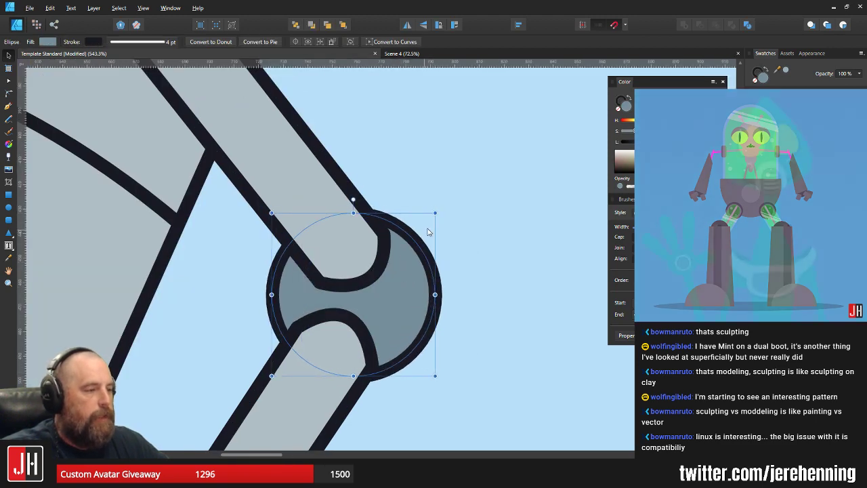
Fine-tune the size of the elbow circle and reposition it around the facing ends of both arm bars
shift+drag(437, 211, 450, 198)
drag(401, 250, 416, 256)
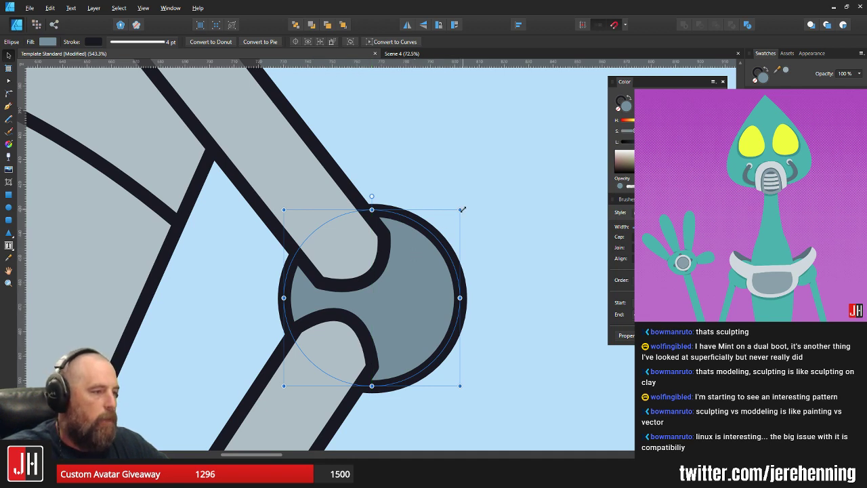
drag(460, 209, 447, 212)
scroll(399, 252, down, 2)
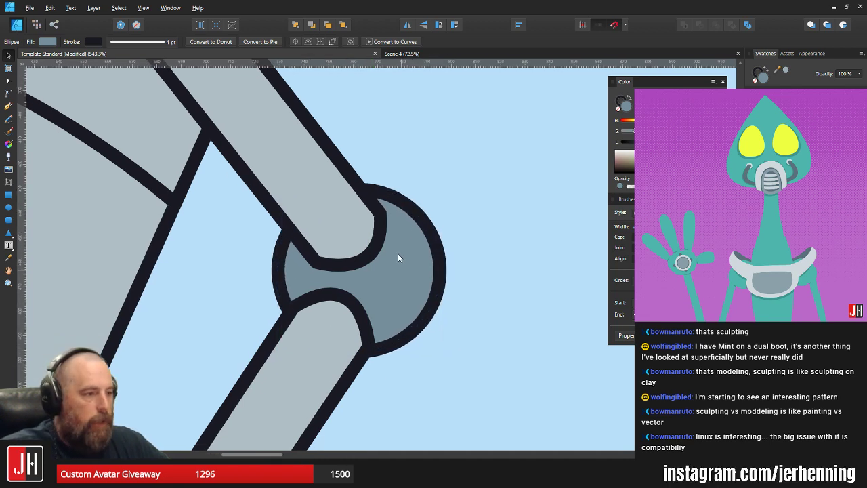
click(296, 325)
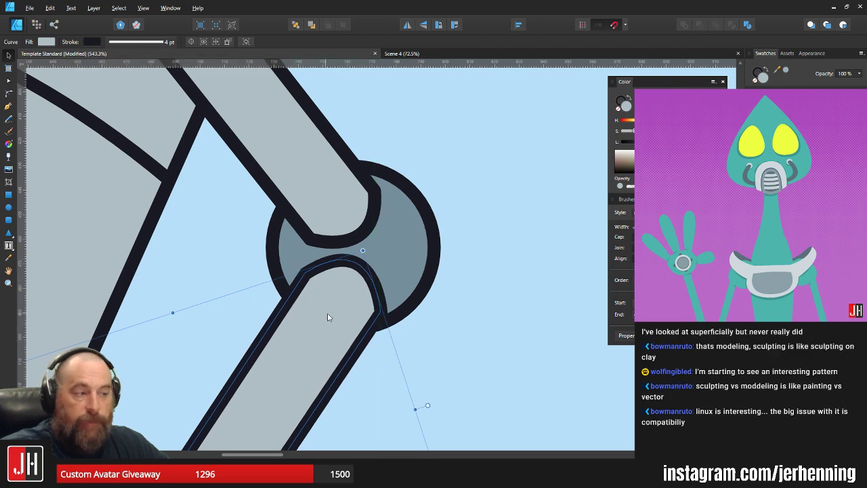
click(391, 238)
drag(433, 169, 422, 178)
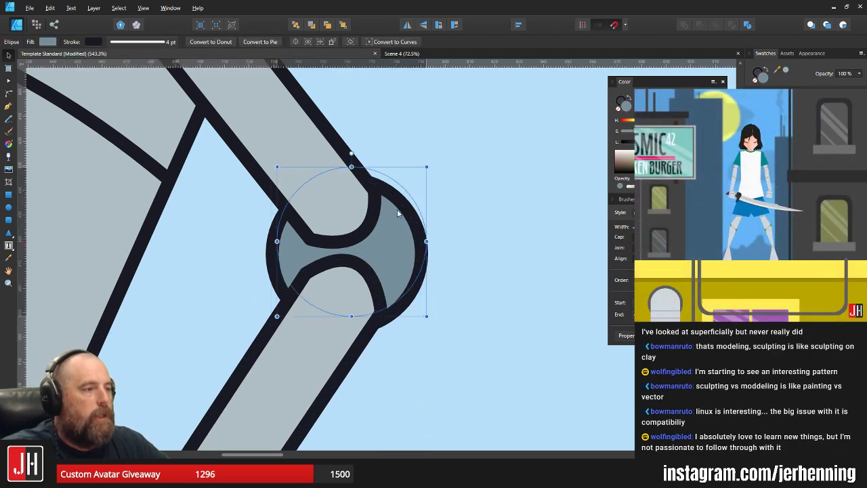
mouse_move(396, 226)
mouse_down()
mouse_move(394, 213)
mouse_move(394, 221)
mouse_up()
click(512, 226)
scroll(443, 294, down, 6)
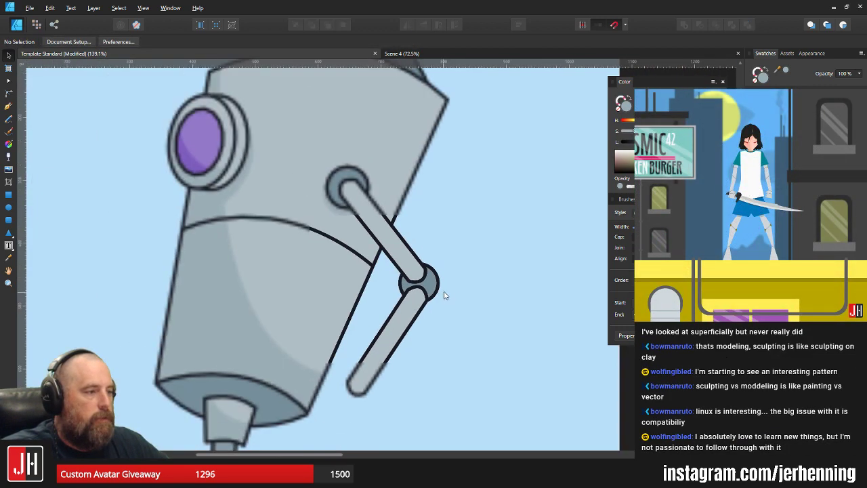
Nudge the elbow circle slightly outward and down from the arm bars
scroll(403, 310, up, 6)
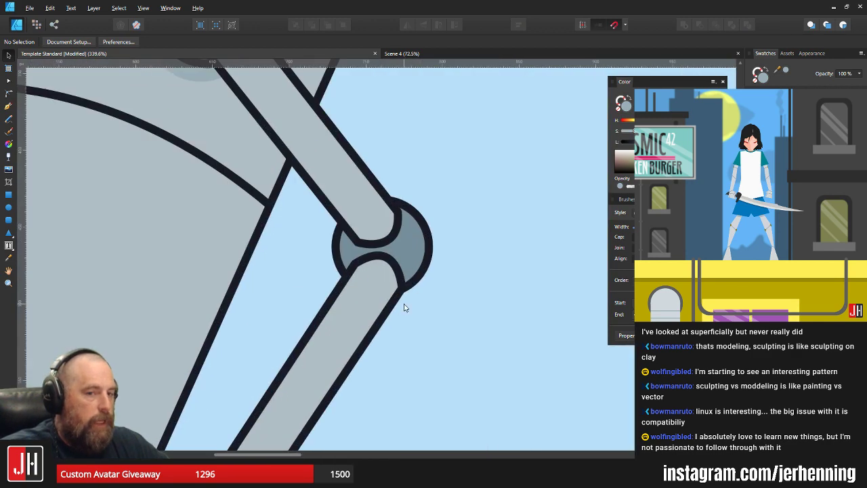
scroll(410, 296, up, 1)
scroll(375, 237, up, 1)
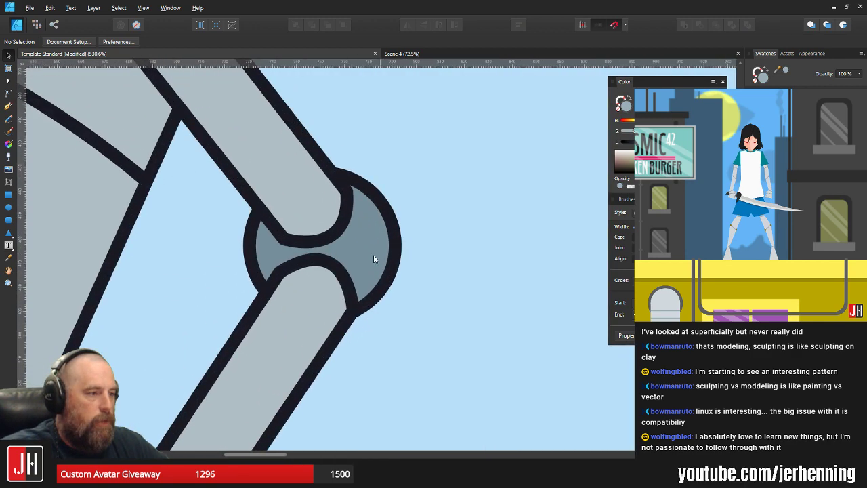
click(366, 245)
drag(365, 242, 370, 250)
scroll(370, 253, down, 6)
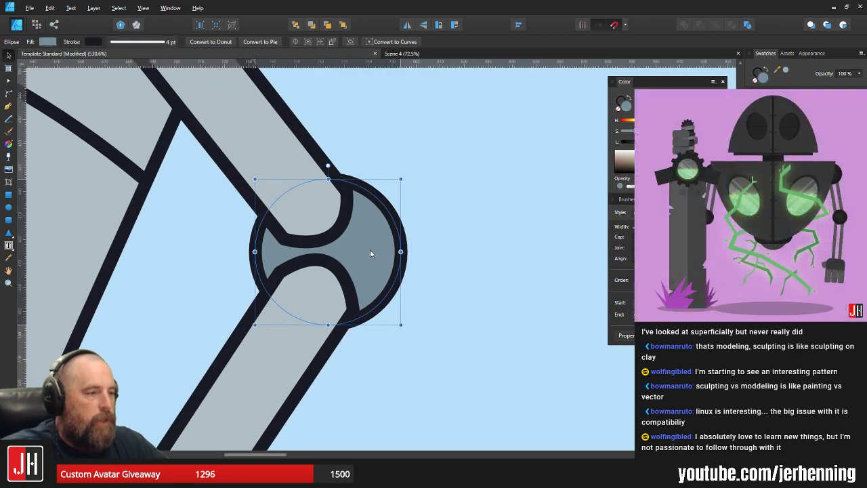
click(401, 275)
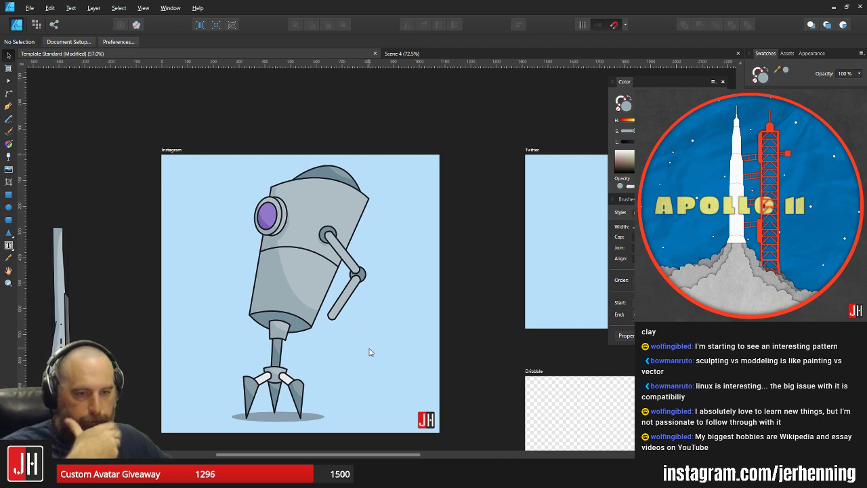
Bring the elbow circle and the forearm bar in front of the upper arm bar
drag(377, 379, 306, 254)
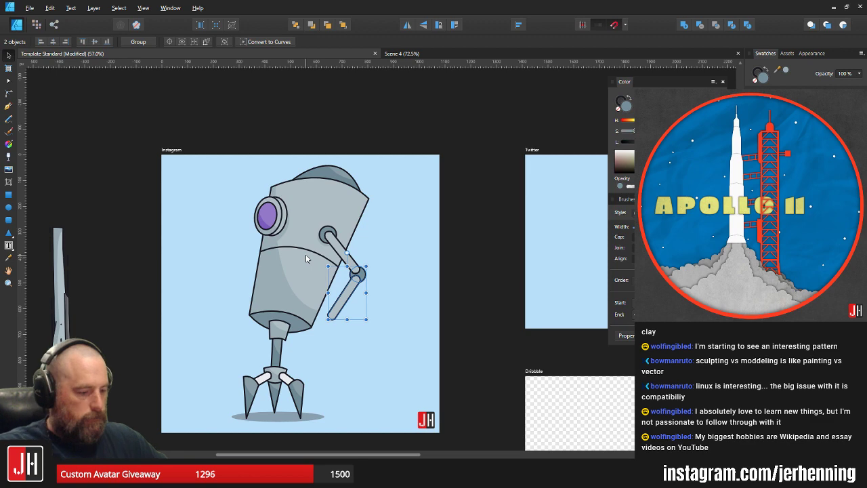
click(385, 267)
scroll(357, 297, up, 3)
scroll(359, 276, up, 4)
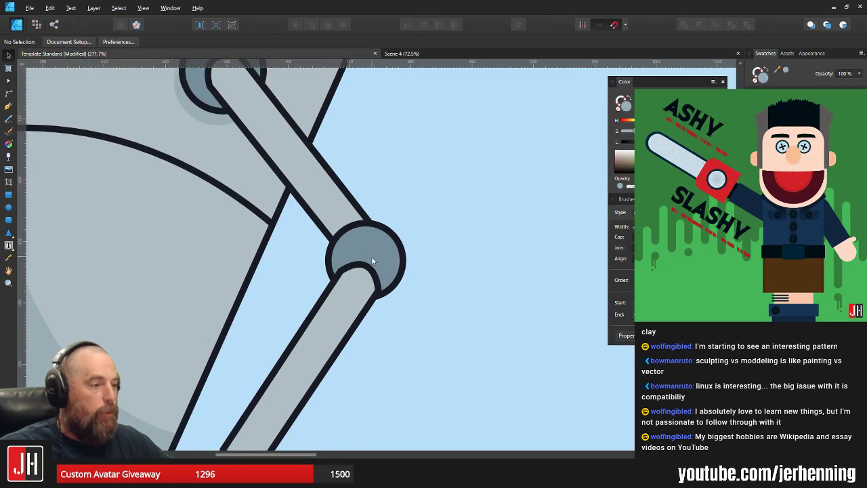
Adjust the elbow circle at the end of the upper arm and move the forearm's rounded end up onto the circle
click(369, 253)
drag(380, 244, 377, 248)
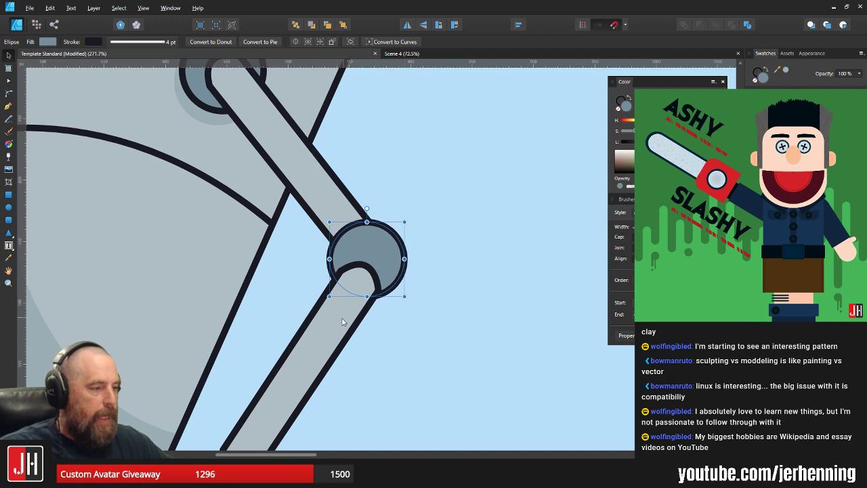
drag(346, 314, 359, 286)
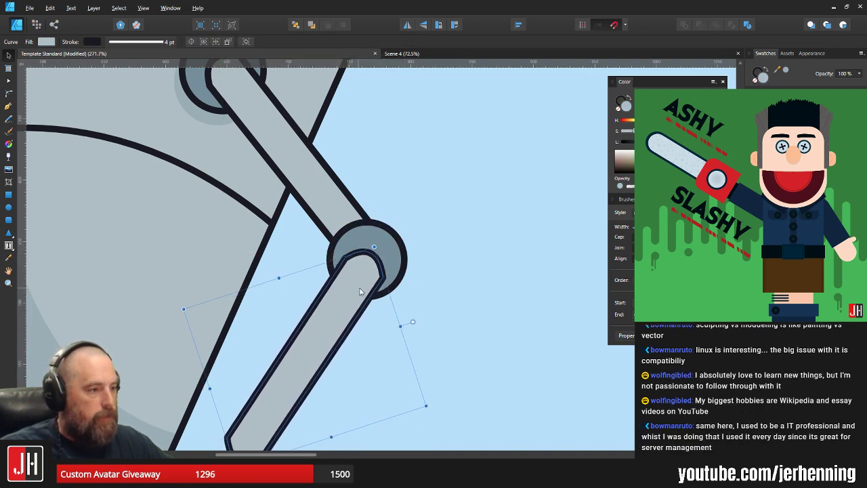
click(437, 273)
scroll(436, 283, down, 8)
scroll(436, 283, up, 4)
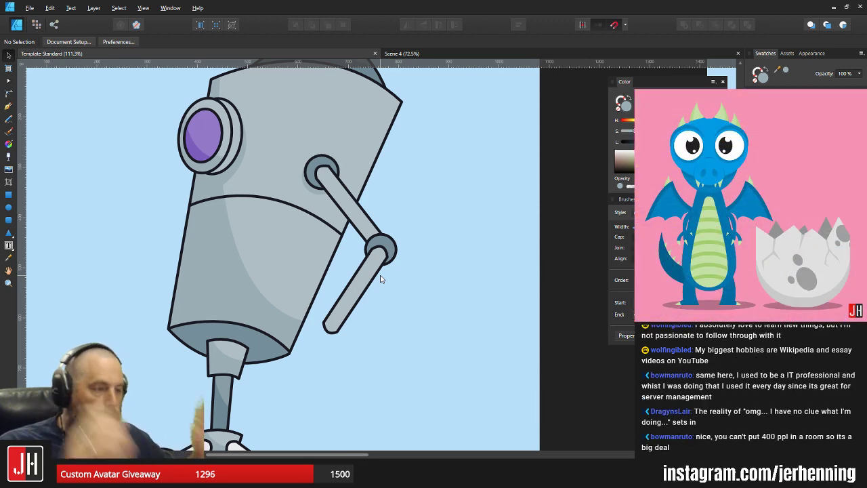
Close the Scene 4 document and open Episode 1 from the Graphics, Books, Webcomics, Sector 11 folder
click(737, 53)
click(29, 7)
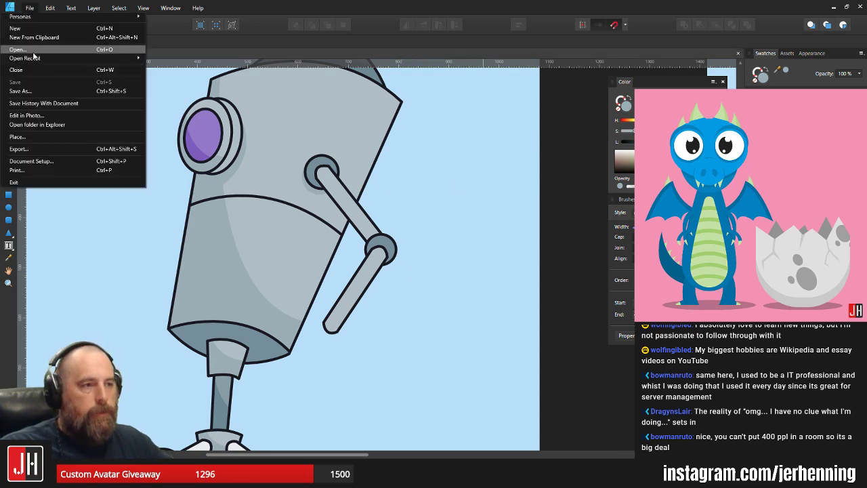
click(38, 54)
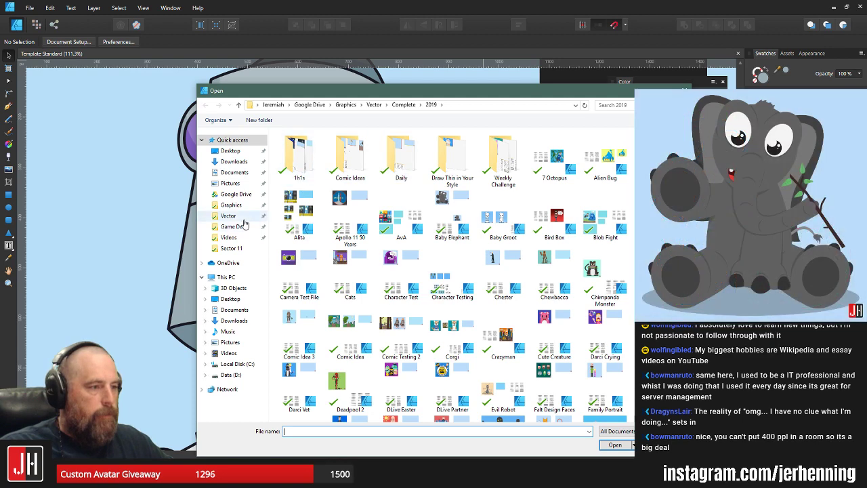
click(231, 205)
double_click(404, 154)
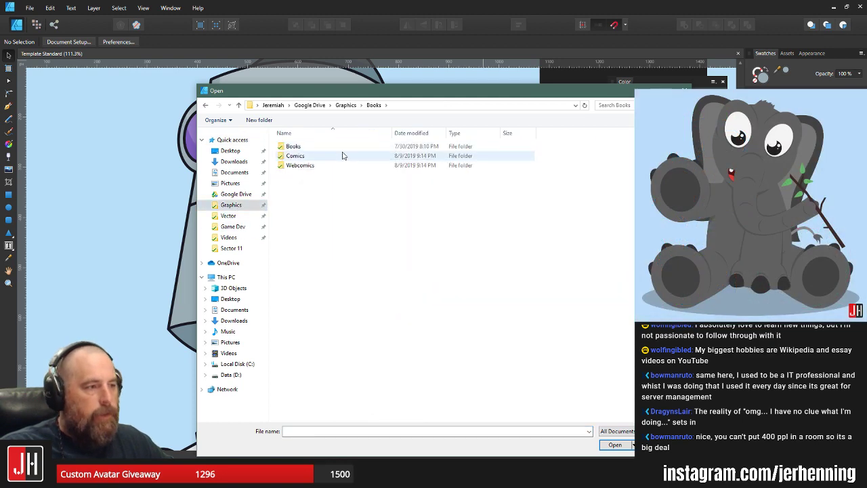
double_click(304, 167)
double_click(295, 146)
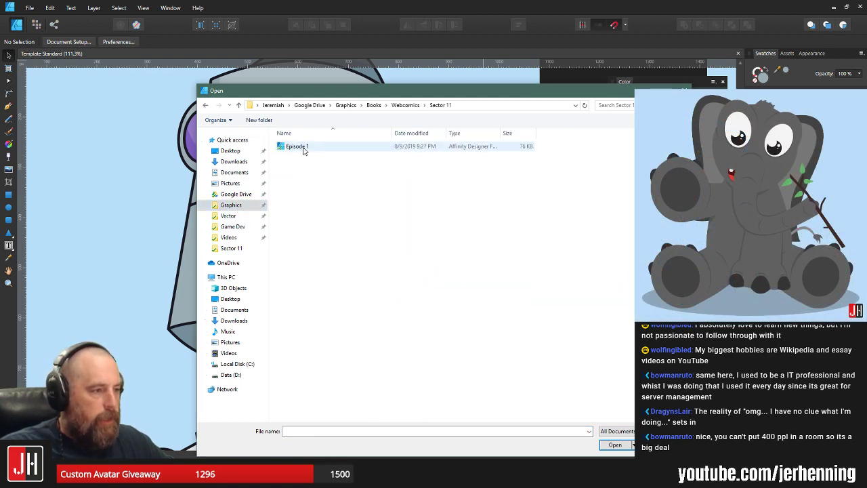
double_click(293, 146)
Examine the comic pages in Episode 1, especially the page with the open hatch and metal pole drawing
scroll(388, 217, up, 9)
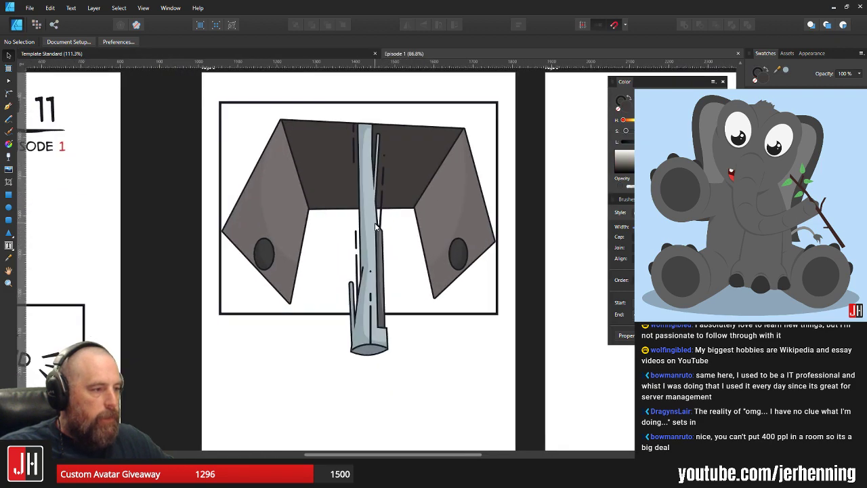
scroll(388, 218, down, 1)
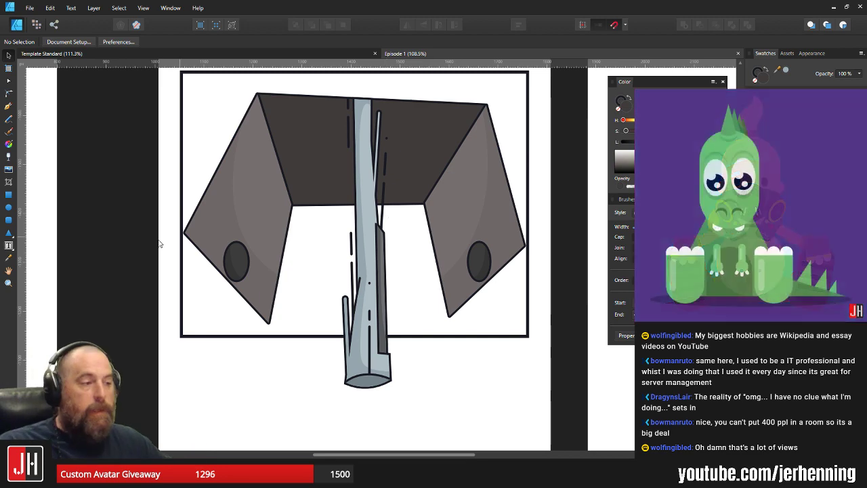
scroll(274, 247, down, 4)
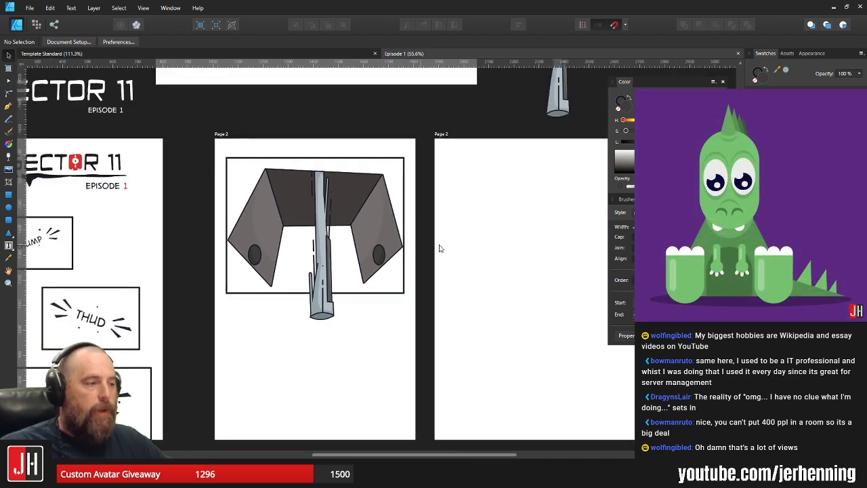
scroll(341, 256, up, 2)
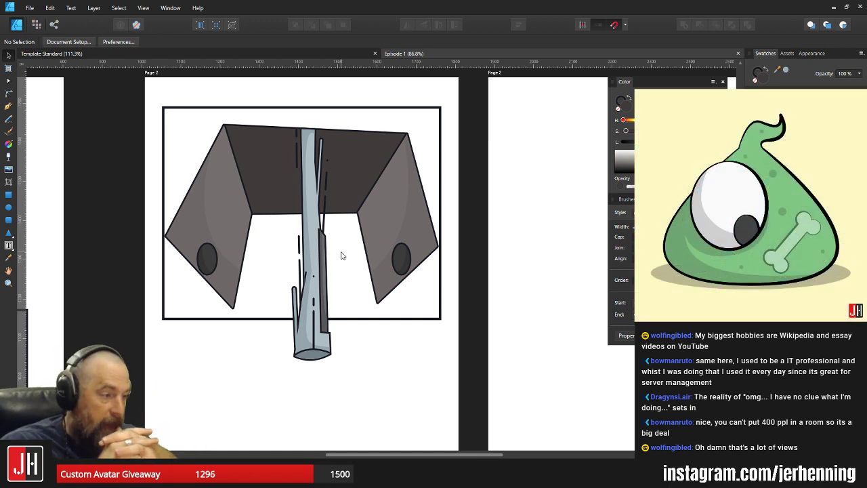
scroll(346, 255, down, 4)
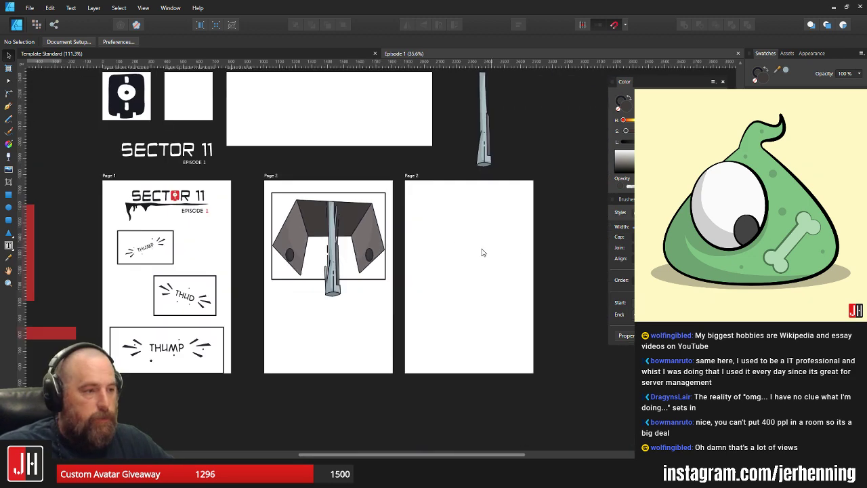
scroll(348, 260, up, 6)
drag(369, 242, 415, 239)
Return to the Template Standard document and shift the shoulder circle together with its shadow slightly down toward the arm
click(324, 54)
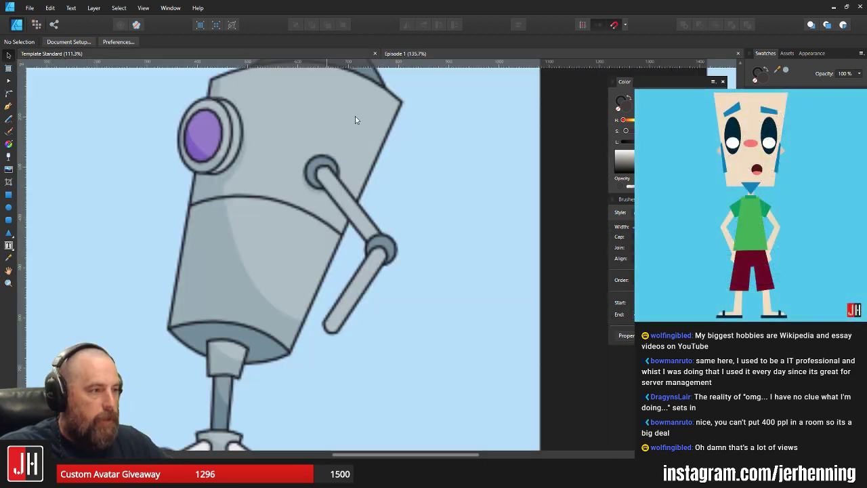
scroll(355, 120, up, 4)
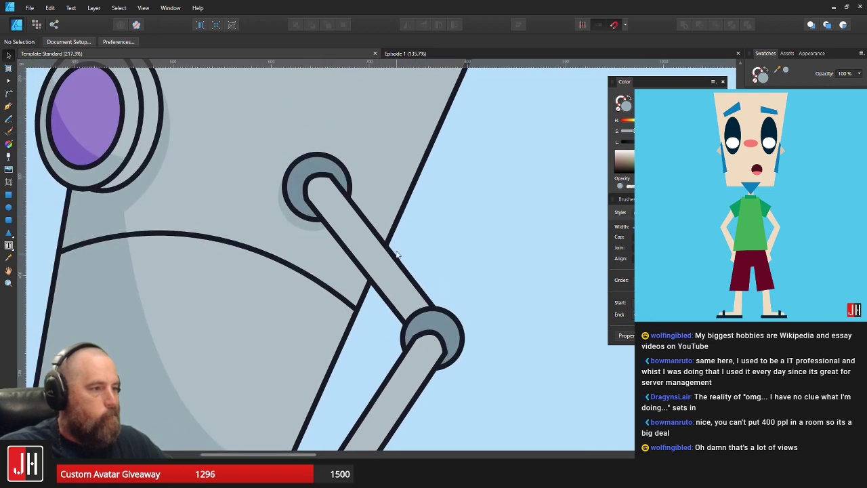
scroll(306, 171, up, 3)
click(298, 205)
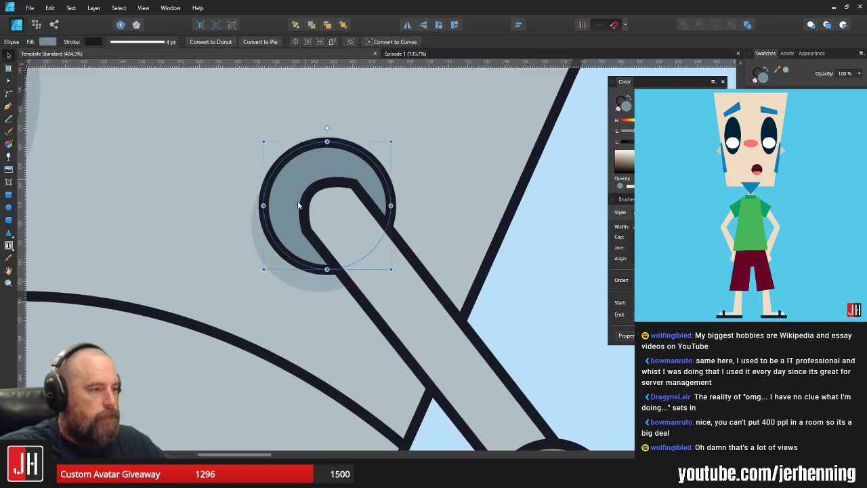
shift+click(287, 274)
drag(297, 207, 301, 213)
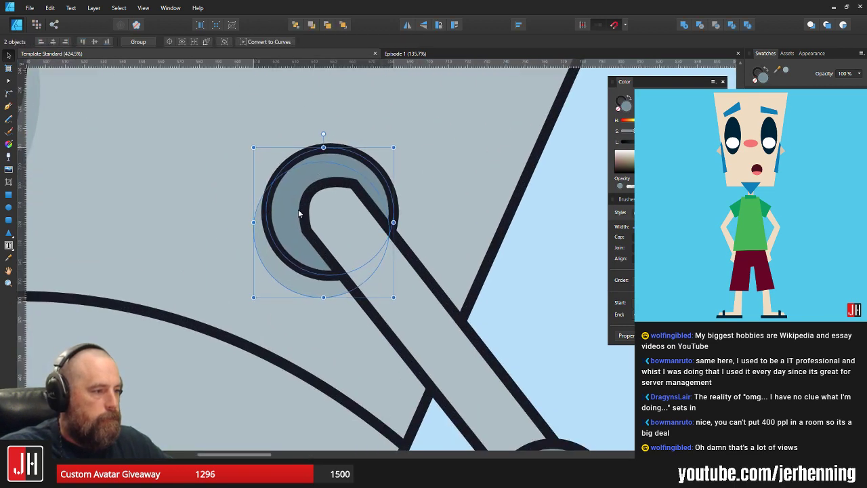
scroll(306, 219, down, 4)
click(386, 242)
scroll(363, 252, up, 2)
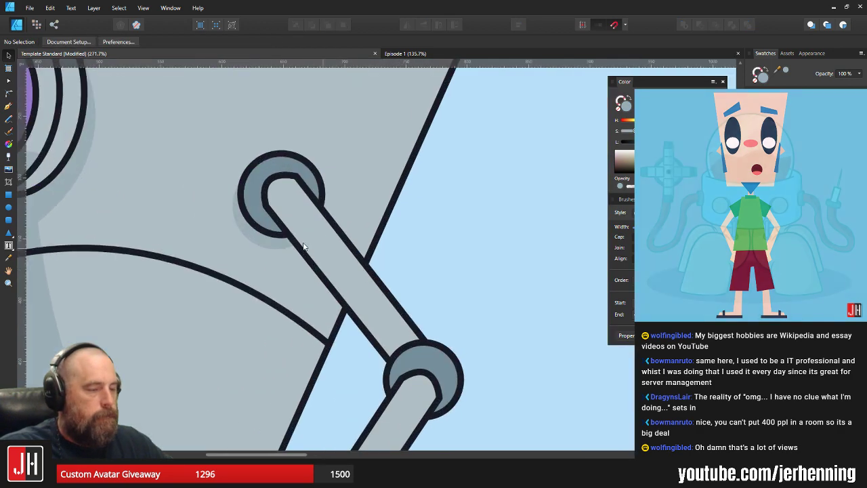
Draw a closed shadow shape with the Pen tool, running its curved edge lengthwise through the upper arm from shoulder circle to elbow circle
click(9, 105)
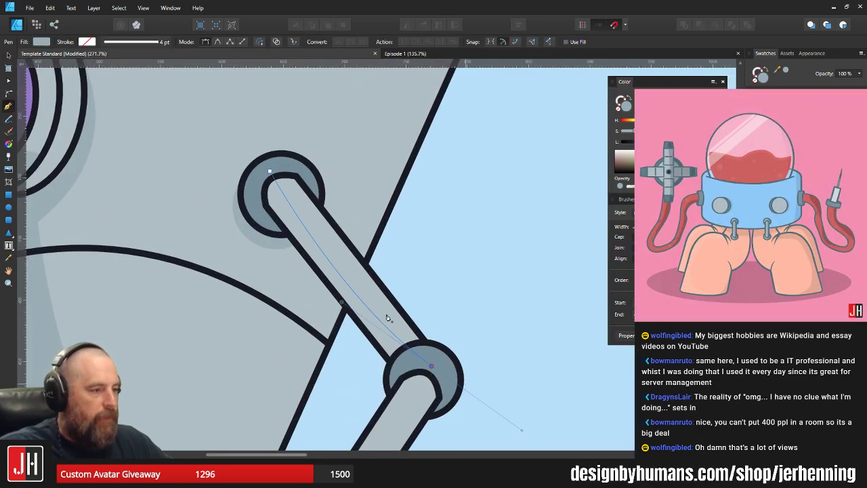
drag(434, 377, 564, 470)
mouse_move(467, 394)
mouse_down()
mouse_move(458, 379)
mouse_move(459, 393)
mouse_up()
alt+click(426, 370)
click(386, 415)
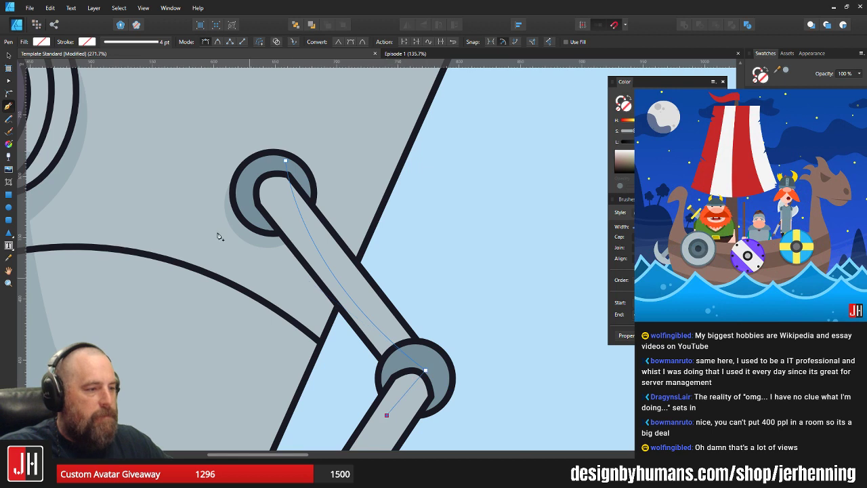
click(224, 208)
click(251, 152)
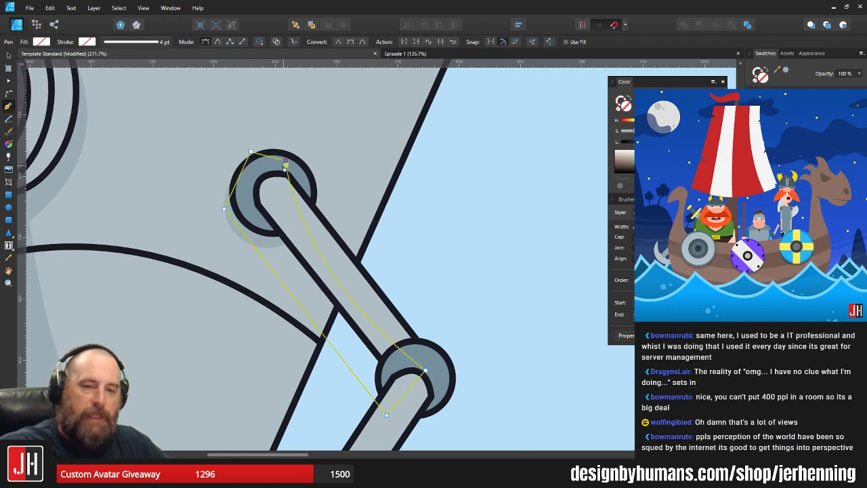
click(287, 162)
Fill the shadow shape with the darker grey sampled from the shoulder circle's shadow and clip it inside the upper arm bar
key(i)
click(265, 243)
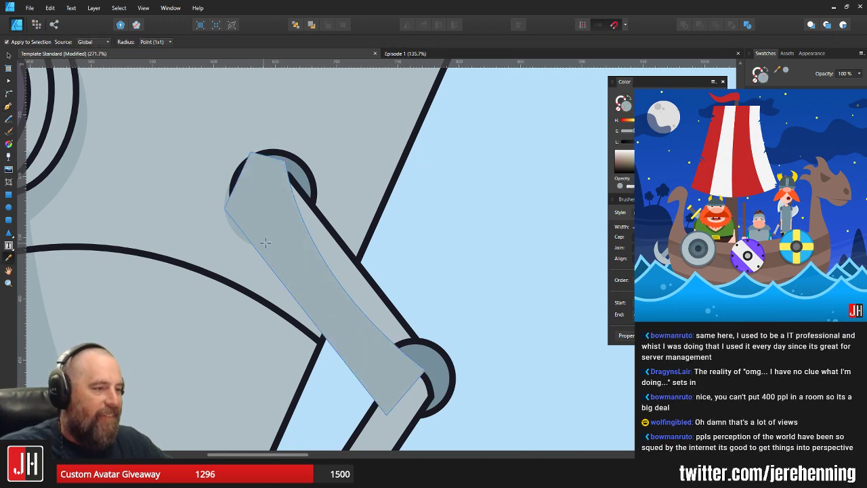
key(ctrl+x)
key(v)
click(315, 239)
key(ctrl+alt+v)
mouse_move(307, 243)
mouse_down()
mouse_move(296, 240)
mouse_move(303, 237)
mouse_up()
Fine-tune the upper arm shadow by shifting its top node and adjusting the curve of its inner edge
key(a)
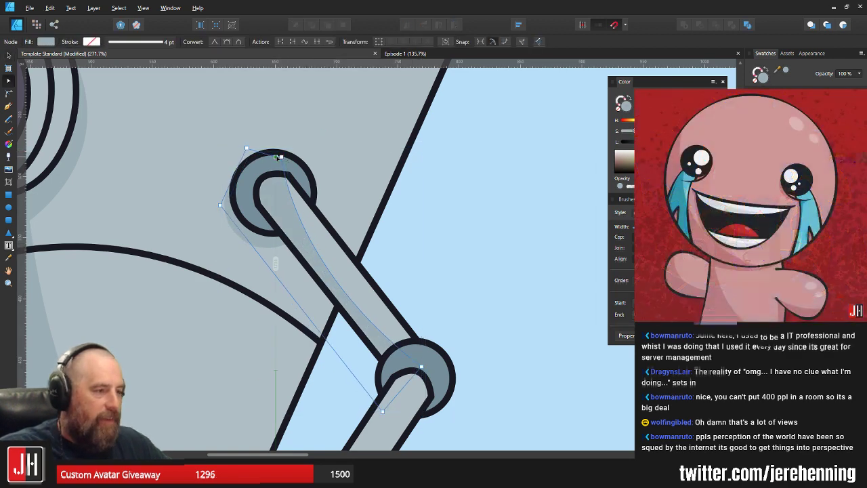
drag(279, 161, 277, 161)
key(ctrl+d)
scroll(416, 207, down, 8)
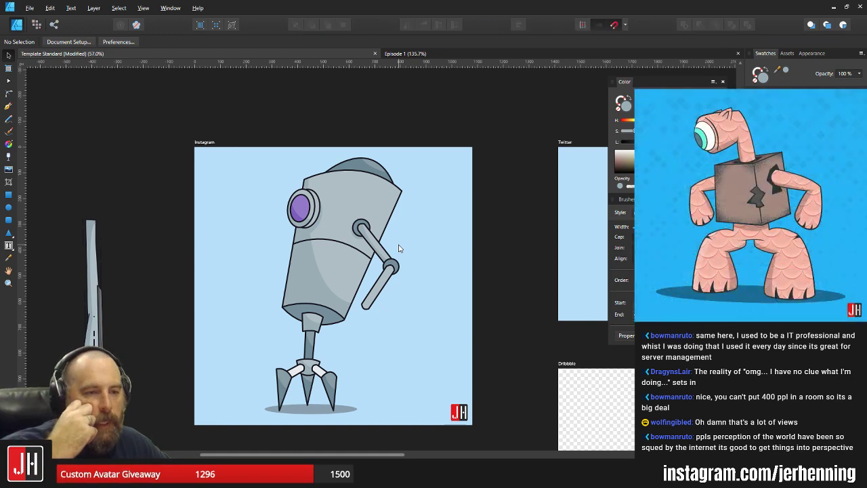
scroll(380, 267, up, 8)
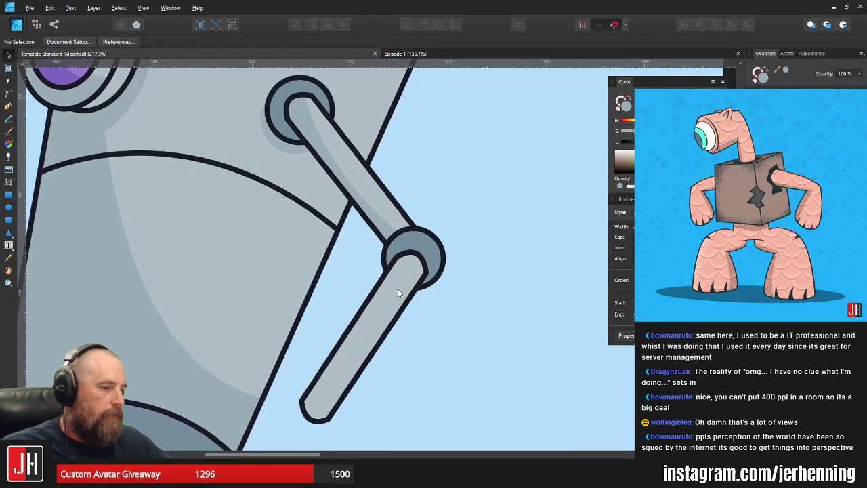
scroll(363, 229, up, 4)
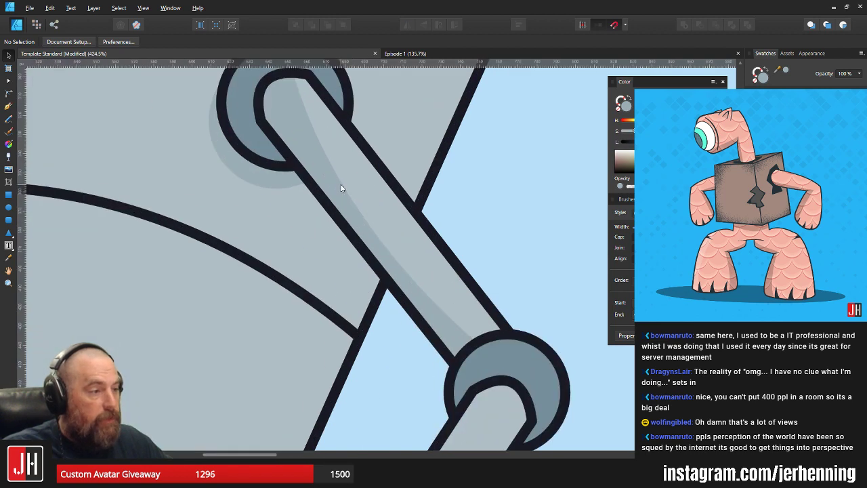
click(391, 262)
mouse_move(393, 260)
mouse_down()
mouse_move(393, 251)
mouse_move(397, 257)
mouse_up()
key(v)
scroll(408, 300, down, 5)
scroll(415, 312, down, 3)
click(470, 326)
Draw a closed shadow shape with the Pen tool, curving from the elbow circle down through the forearm and past its lower end
scroll(440, 353, up, 3)
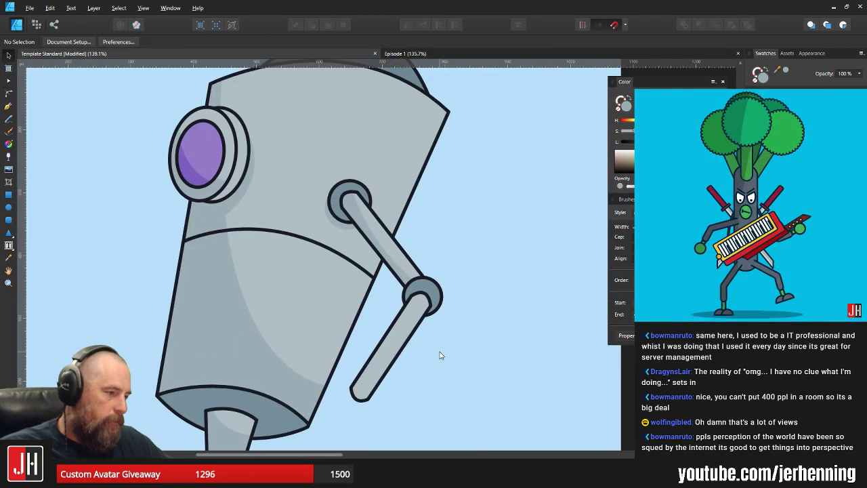
click(8, 107)
drag(396, 249, 420, 228)
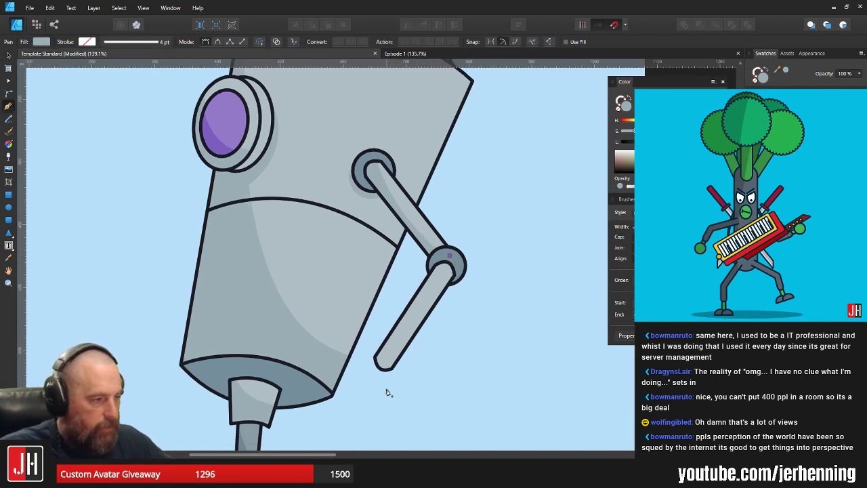
drag(395, 387, 397, 448)
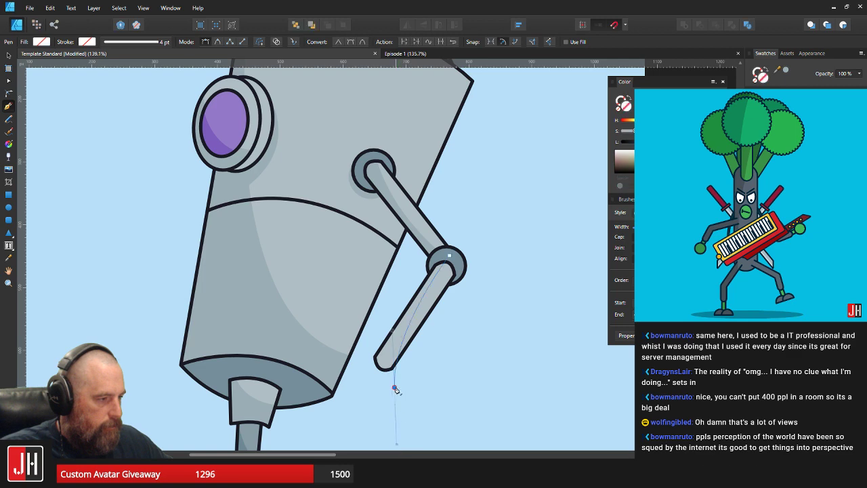
alt+click(395, 387)
click(349, 378)
click(379, 295)
click(448, 256)
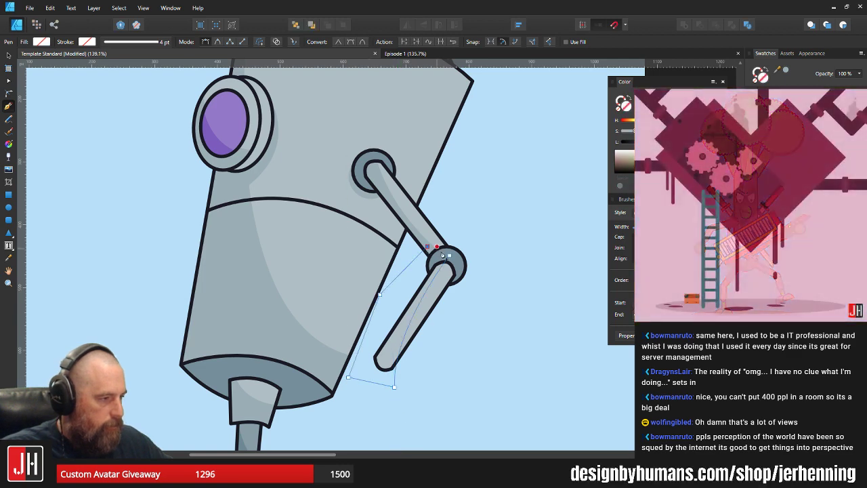
Fill the forearm shadow with the grey sampled from the upper arm's shadow and clip it inside the forearm bar
key(i)
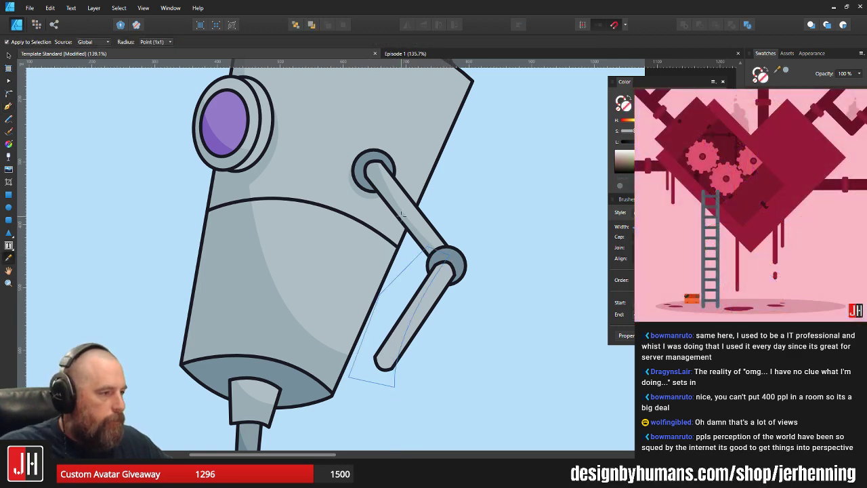
click(401, 223)
ctrl+scroll(414, 319, up, 2)
key(v)
key(ctrl+d)
ctrl+scroll(433, 284, down, 6)
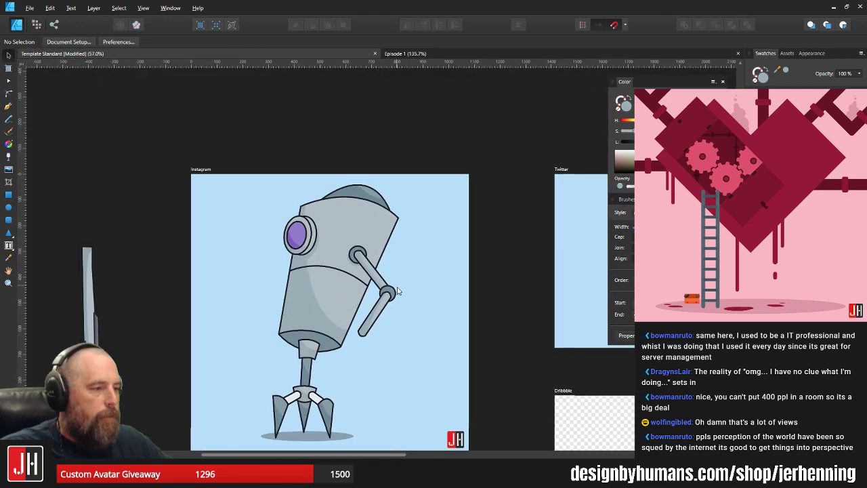
ctrl+scroll(389, 293, down, 2)
ctrl+scroll(306, 288, up, 3)
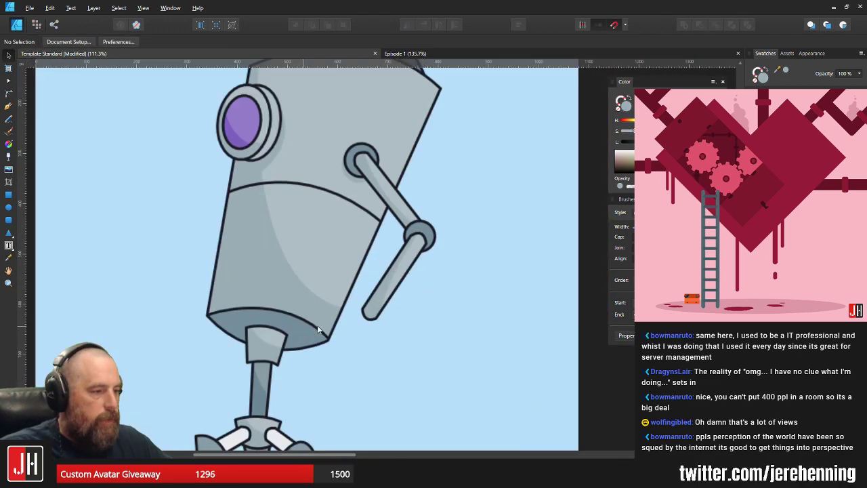
drag(384, 321, 366, 284)
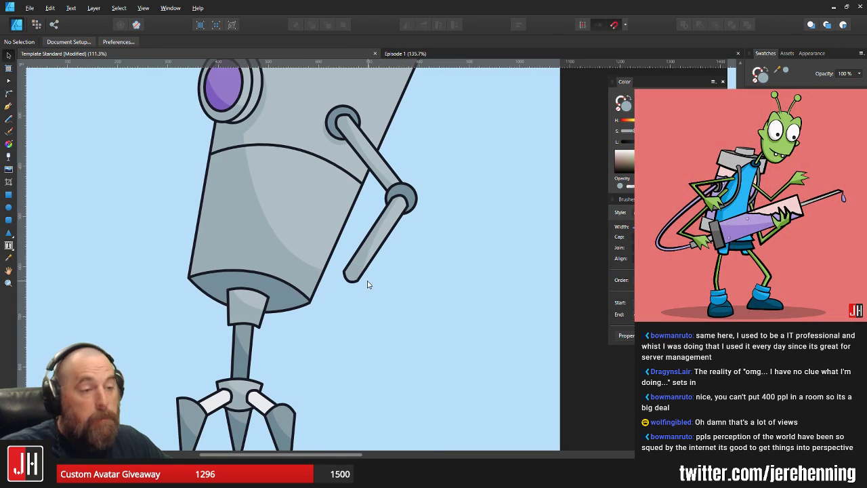
click(8, 106)
ctrl+scroll(373, 289, up, 2)
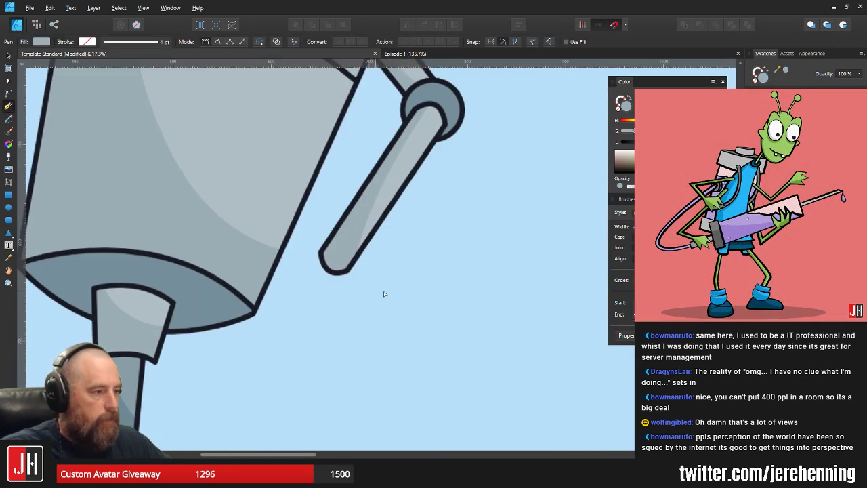
click(321, 236)
drag(369, 272, 374, 309)
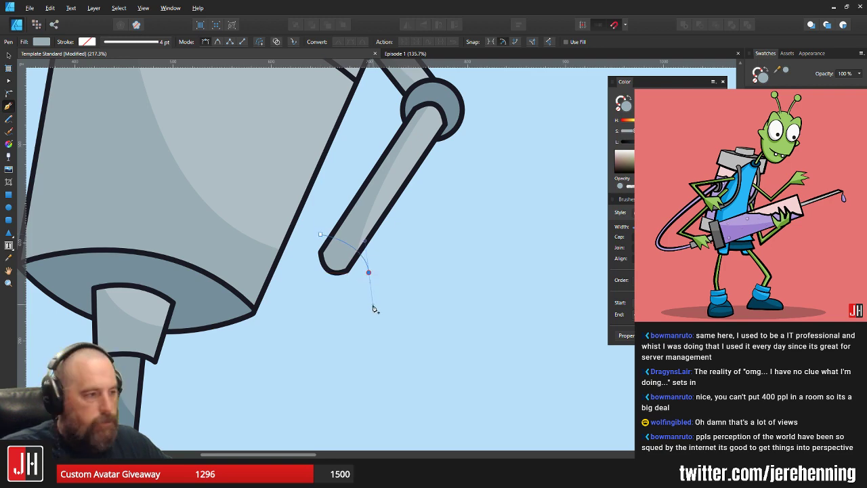
key(ctrl+z)
key(ctrl+z)
Draw a closed, rounded mitten-like hand shape with the Pen tool over the forearm's lower end, beside the body's lower edge
click(336, 241)
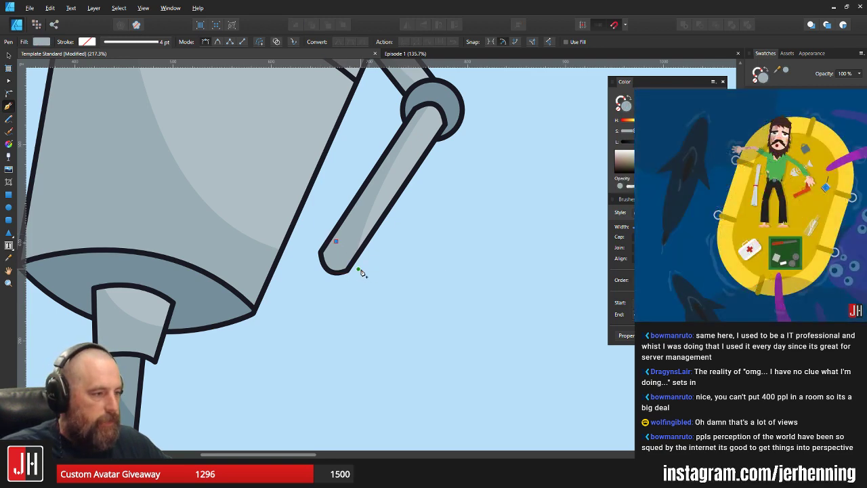
drag(364, 273, 369, 302)
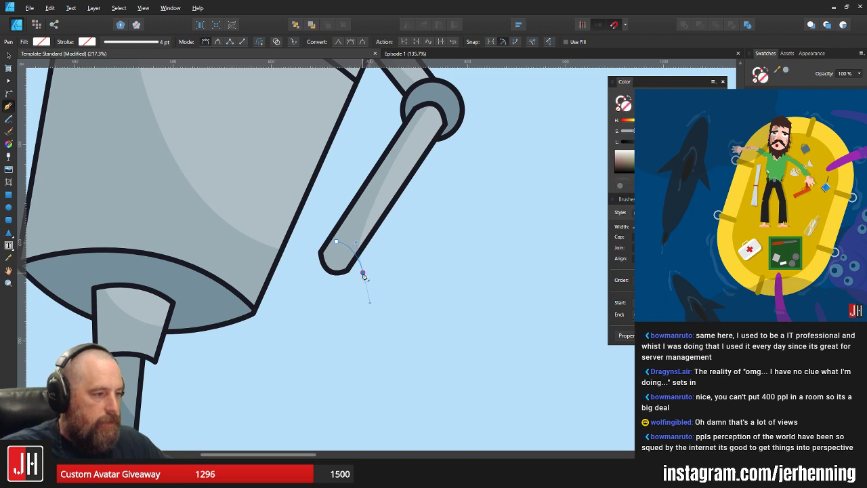
click(327, 328)
drag(264, 317, 246, 293)
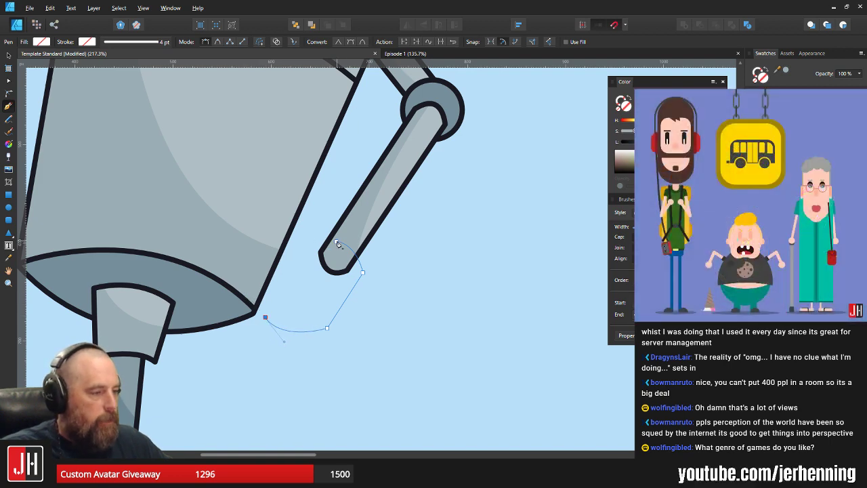
drag(309, 249, 355, 245)
click(309, 249)
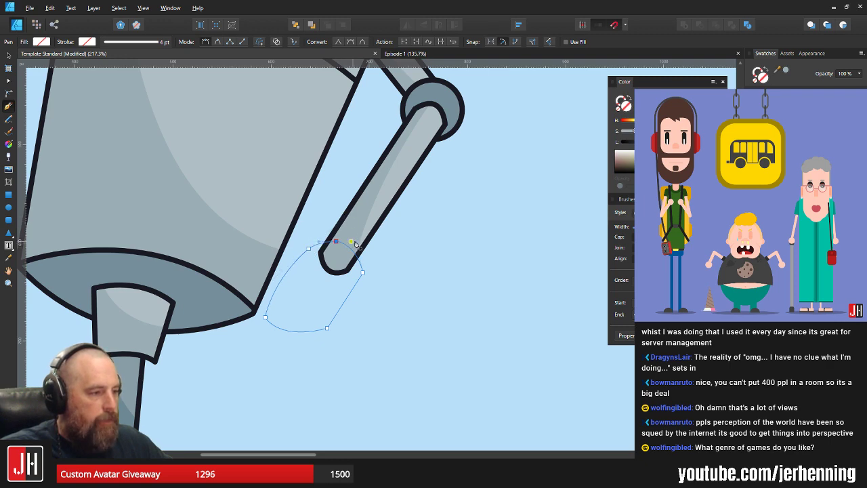
Copy the elbow circle's blue-grey fill and dark 4 pt outline onto the hand shape
key(ctrl+shift+v)
key(v)
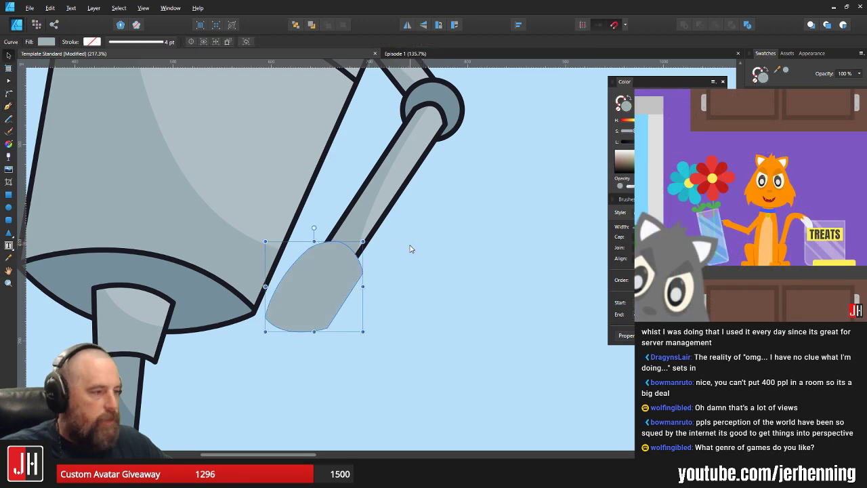
click(409, 249)
click(443, 94)
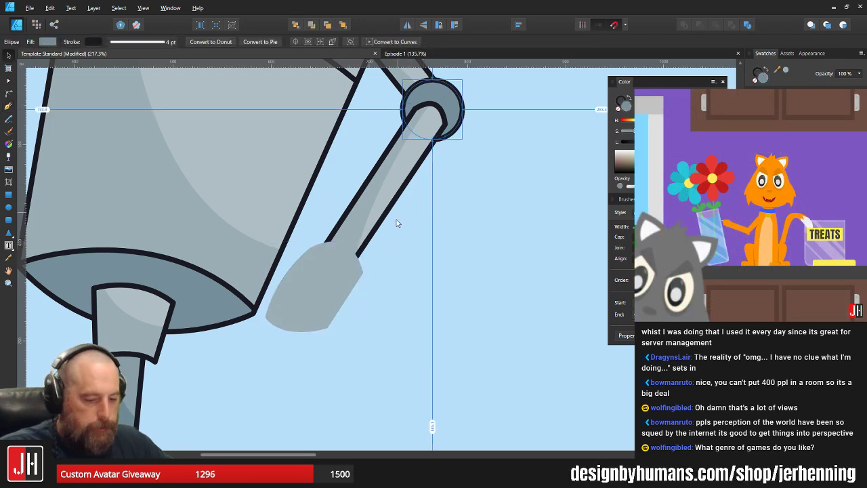
key(ctrl+c)
click(342, 263)
key(ctrl+shift+v)
click(418, 249)
scroll(384, 278, down, 6)
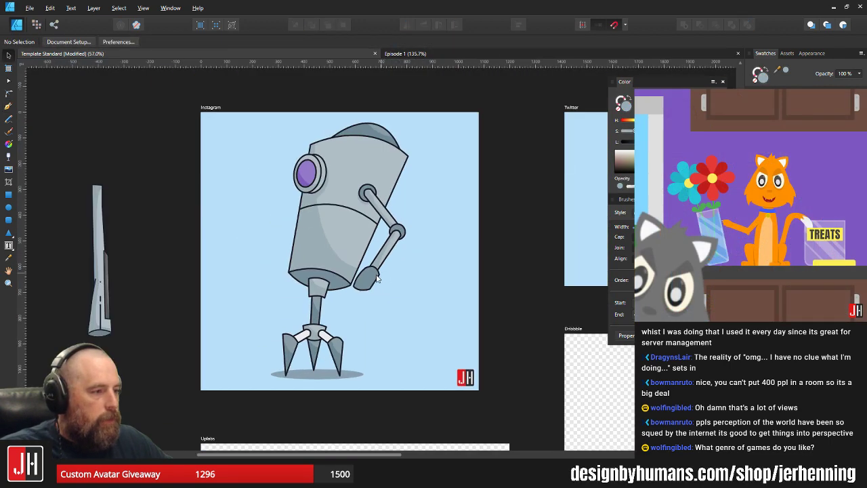
Scale the hand down slightly and nudge it up onto the end of the forearm
scroll(378, 278, up, 5)
click(378, 274)
drag(393, 240, 387, 246)
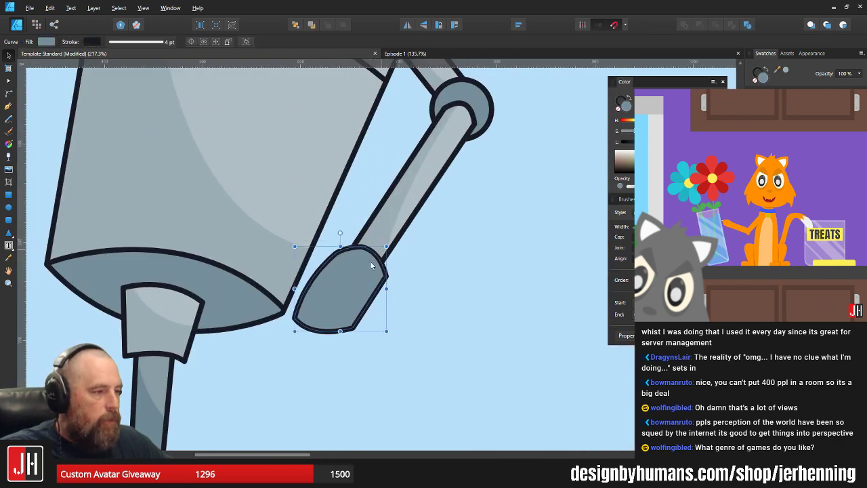
drag(355, 275, 358, 271)
click(438, 265)
Select the whole arm with its joints and hand, and move it slightly up and away from the robot's eye side
scroll(422, 271, down, 4)
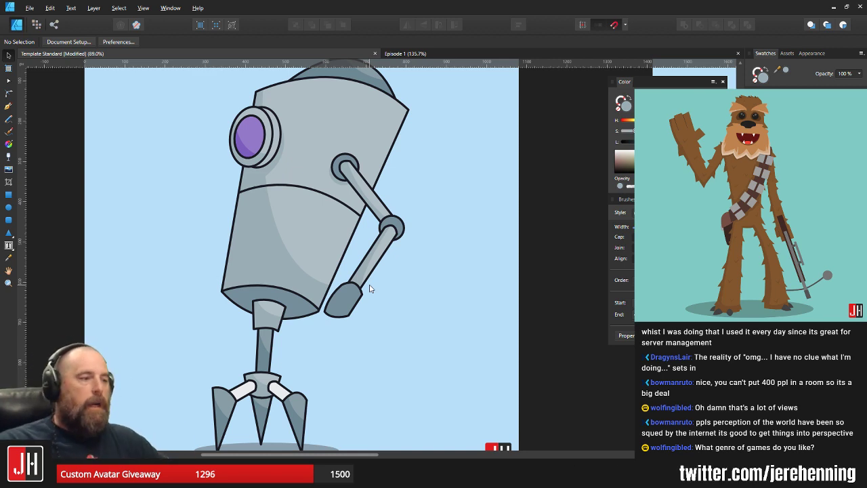
drag(435, 225, 471, 278)
drag(468, 397, 330, 190)
drag(397, 253, 405, 249)
click(465, 267)
Enlarge the hand slightly, realign it with the end of the forearm and save the document
scroll(420, 334, up, 5)
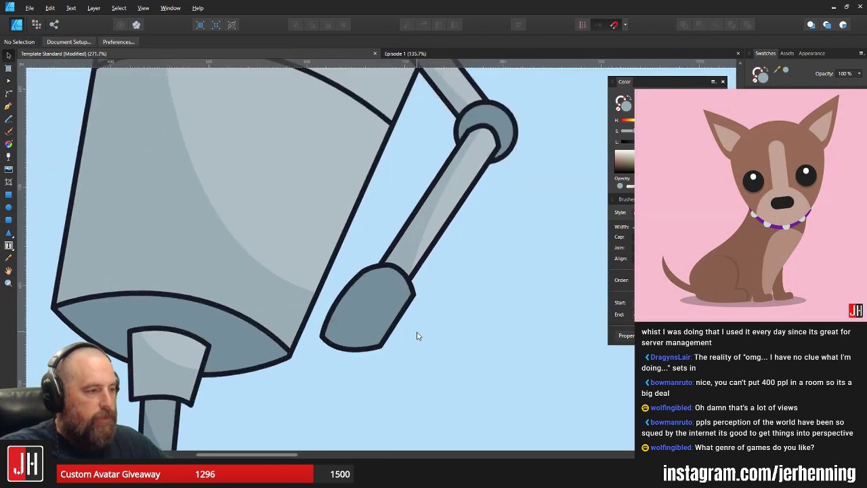
click(374, 271)
drag(410, 248, 430, 229)
mouse_move(391, 257)
mouse_down()
mouse_move(376, 291)
mouse_move(386, 260)
mouse_up()
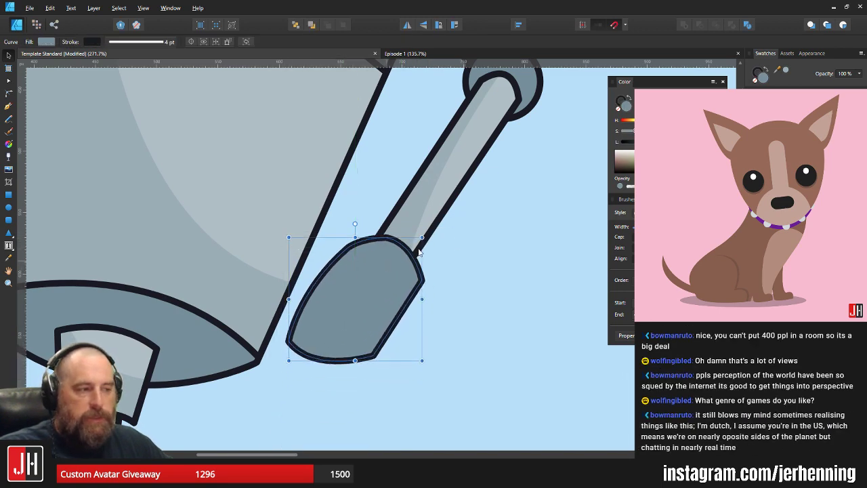
click(435, 271)
scroll(436, 271, down, 2)
key(ctrl+s)
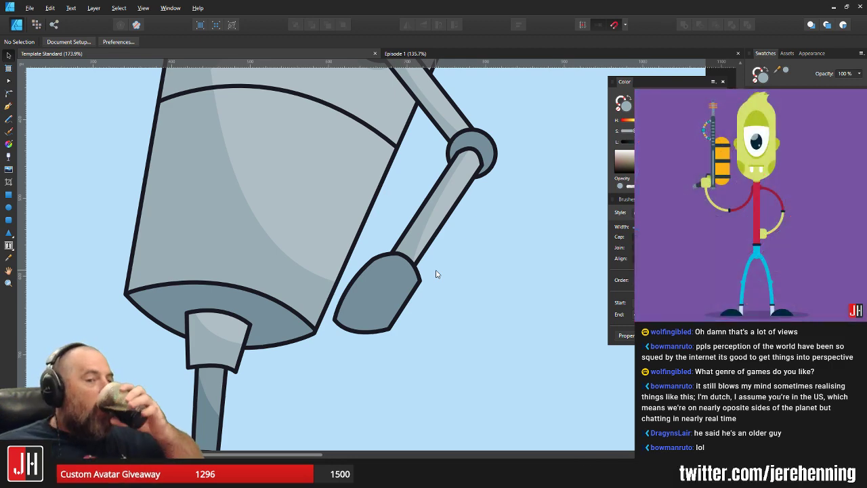
Lower the hand's top node, reshape the curve where the forearm enters, and shift the hand slightly to the right
scroll(436, 274, up, 5)
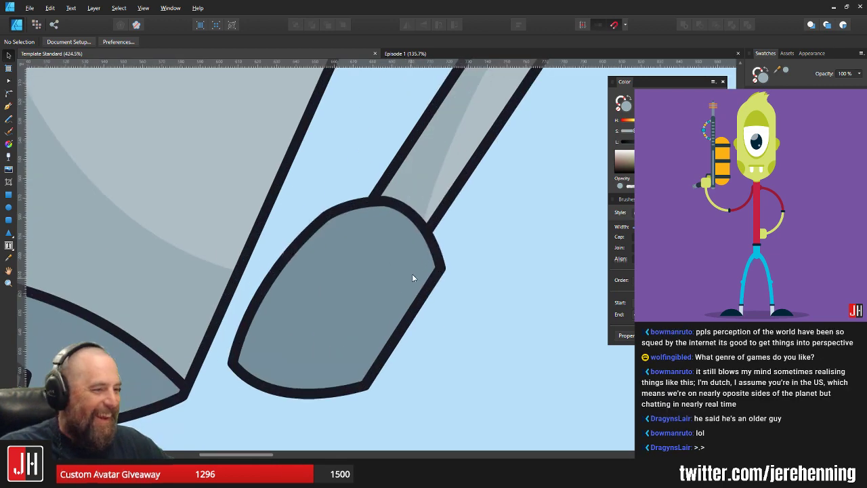
drag(412, 275, 426, 239)
click(418, 252)
key(a)
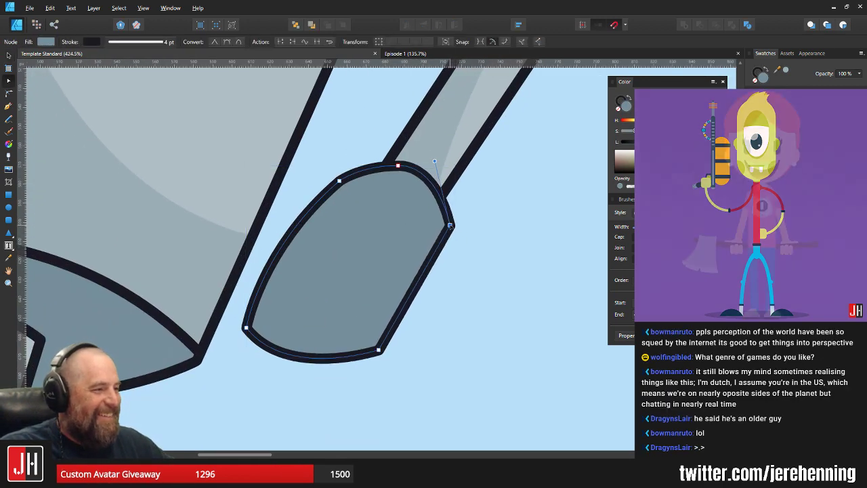
drag(397, 165, 425, 178)
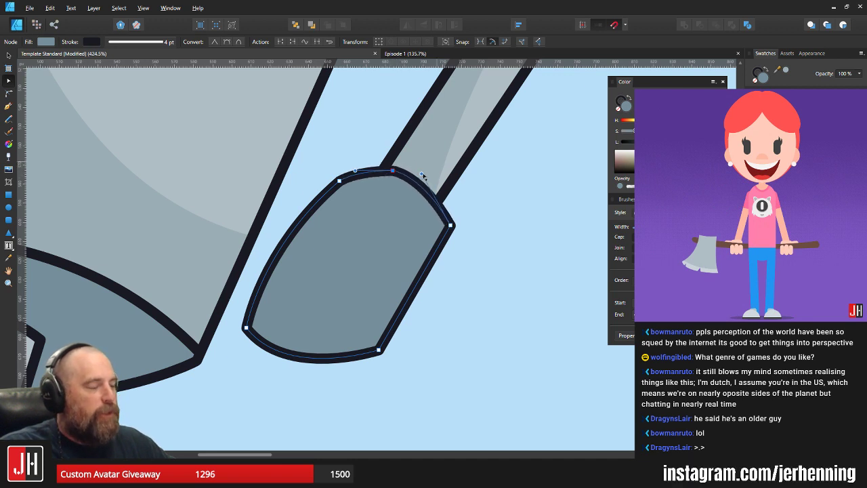
key(v)
drag(387, 199, 397, 200)
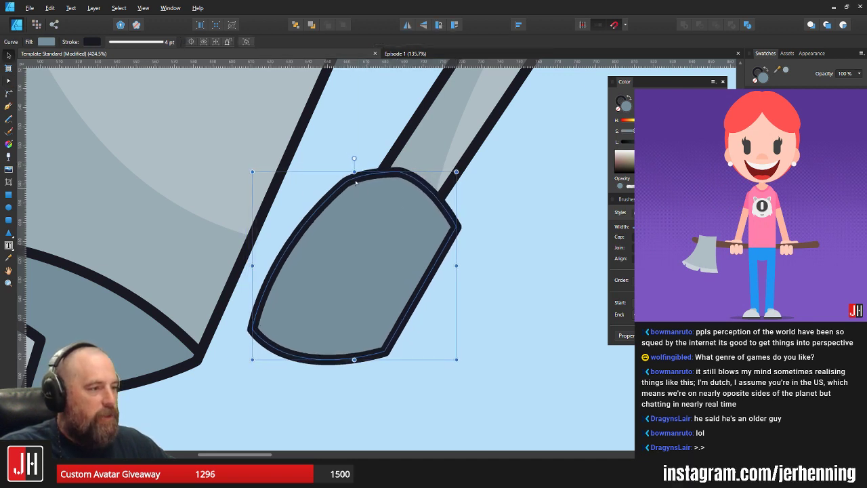
Move the hand's upper-left node slightly down and outward and adjust its handle to smooth the outer curve
key(a)
drag(347, 181, 339, 189)
drag(292, 234, 289, 231)
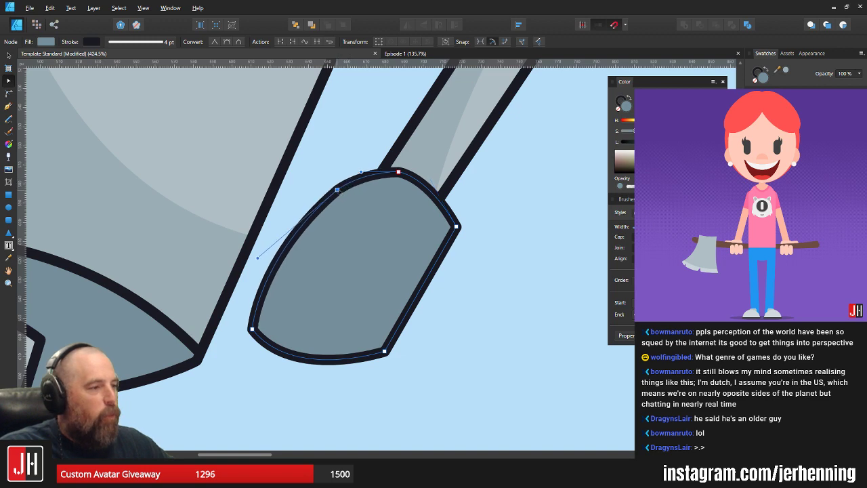
Shift the hand slightly down and to the right at the end of the forearm, deselect it and save the document
key(v)
click(486, 190)
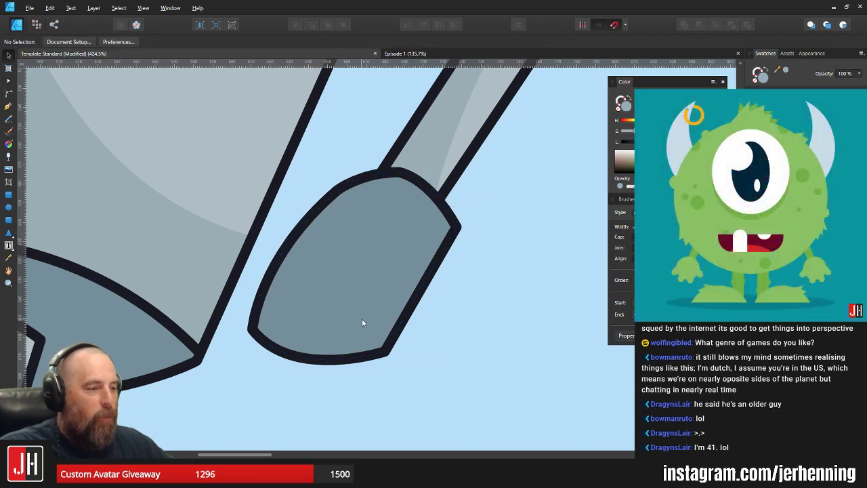
click(398, 300)
key(ctrl+d)
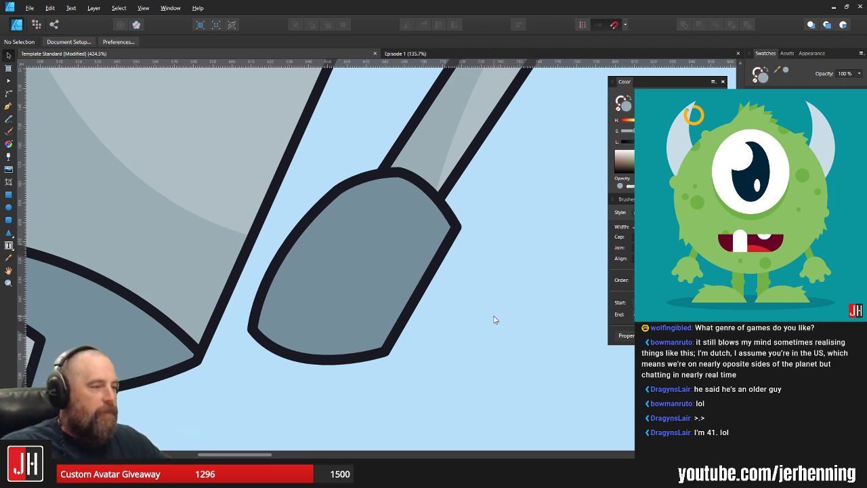
mouse_move(405, 222)
mouse_down()
mouse_move(404, 238)
mouse_move(409, 214)
mouse_up()
key(ctrl+d)
scroll(416, 222, down, 2)
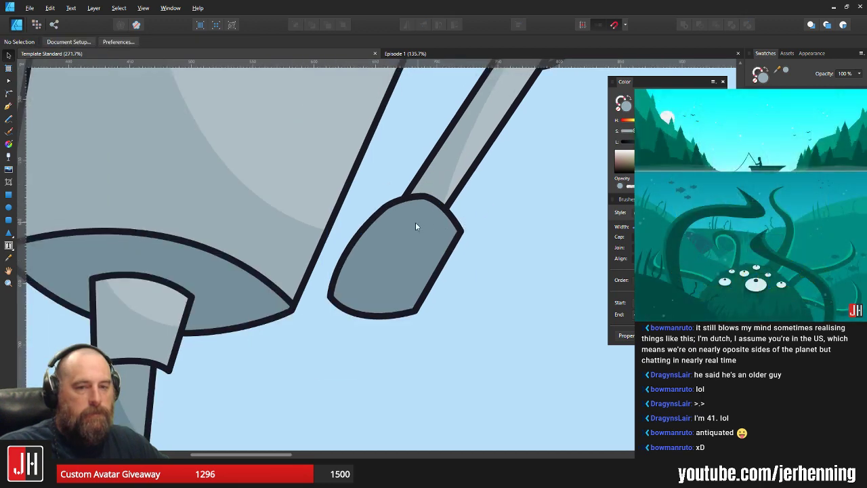
scroll(418, 221, up, 2)
click(418, 222)
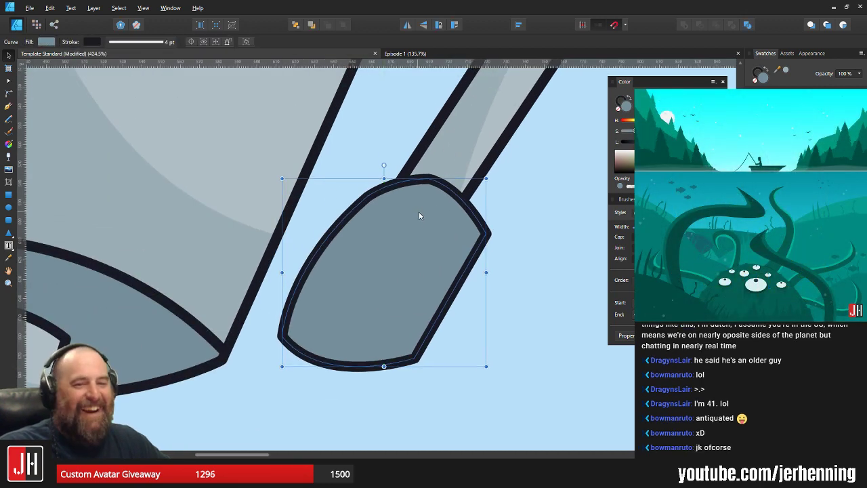
scroll(419, 211, down, 3)
scroll(449, 228, up, 2)
key(ctrl+d)
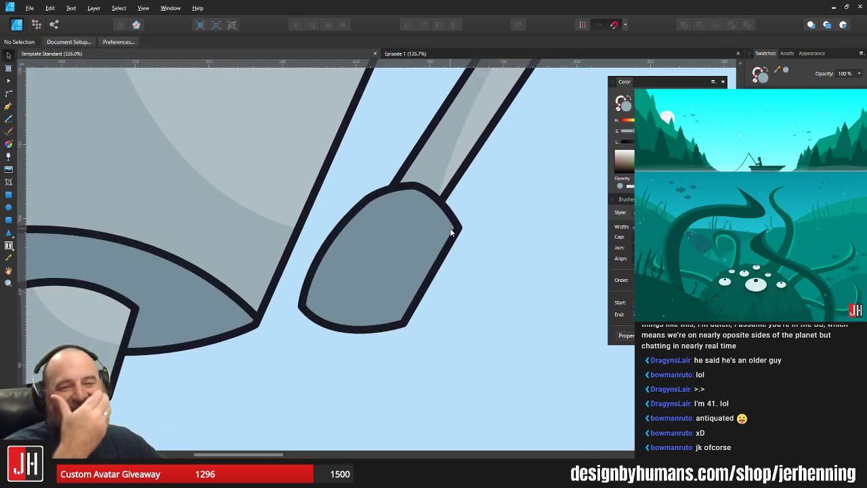
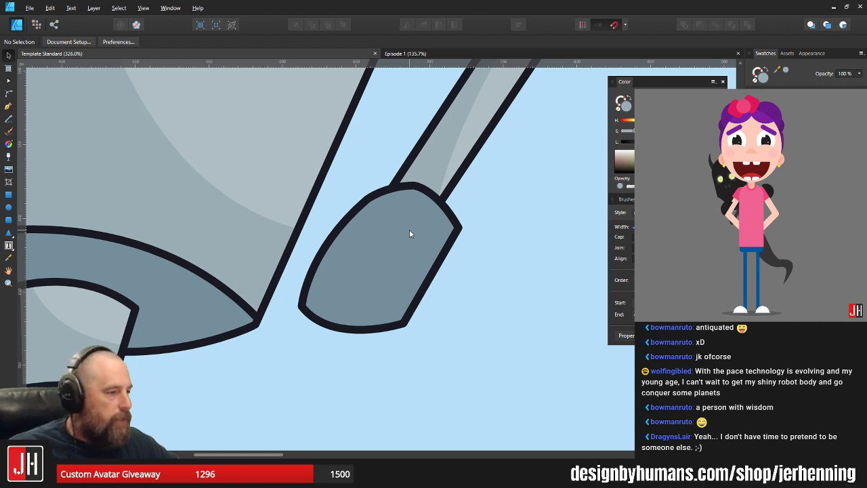
Move the hand's right corner node slightly up and inward and realign the hand with the forearm
scroll(490, 273, down, 5)
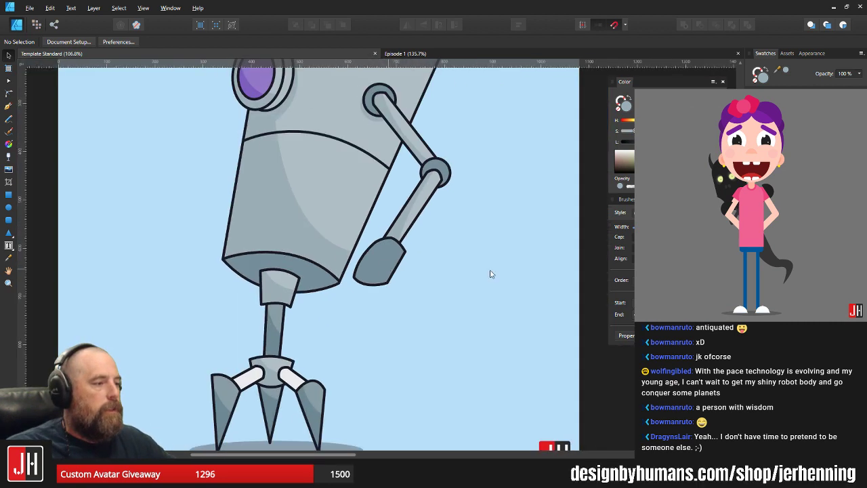
scroll(431, 251, up, 6)
click(313, 210)
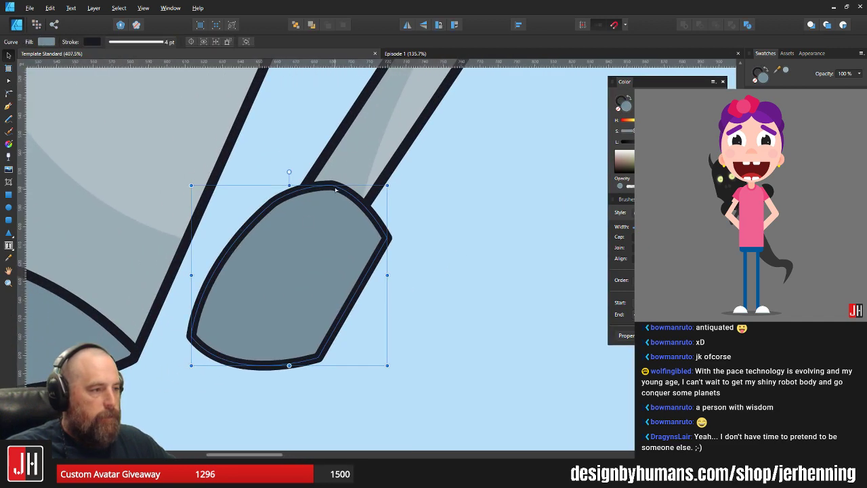
key(a)
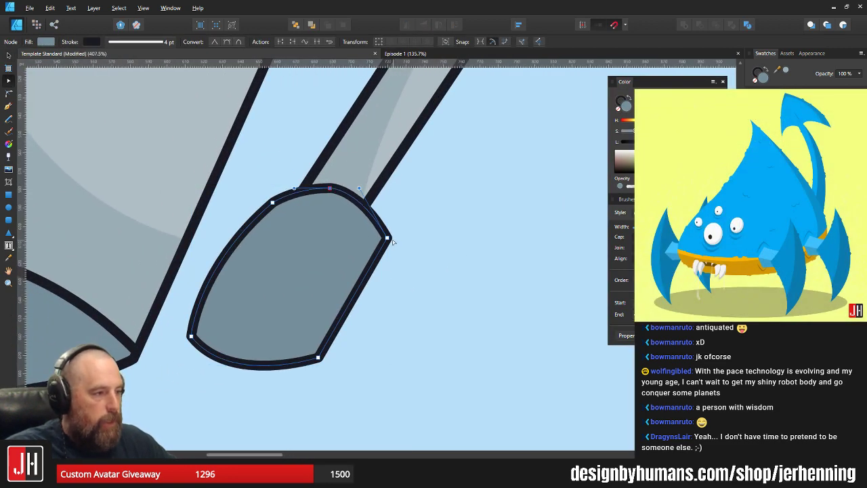
drag(388, 238, 382, 234)
key(v)
drag(329, 236, 331, 237)
scroll(356, 240, down, 4)
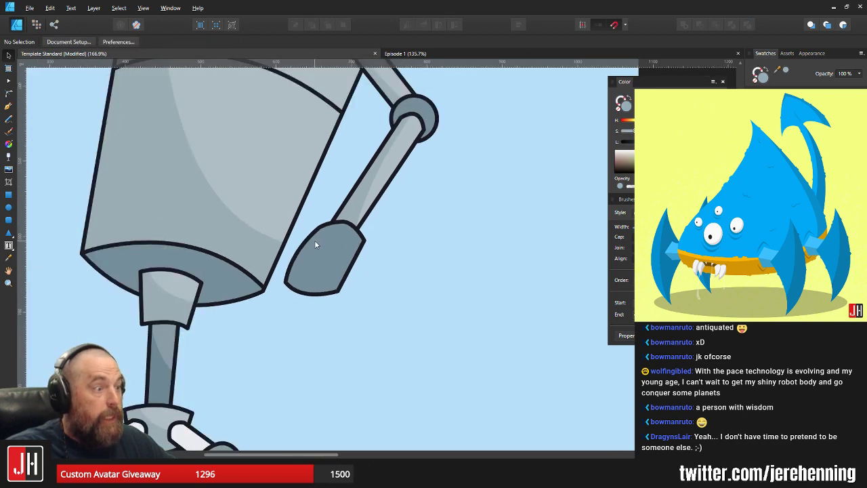
Move the hand's upper-left node slightly outward and its lower-right node slightly up and to the right
scroll(314, 240, up, 3)
key(a)
click(317, 220)
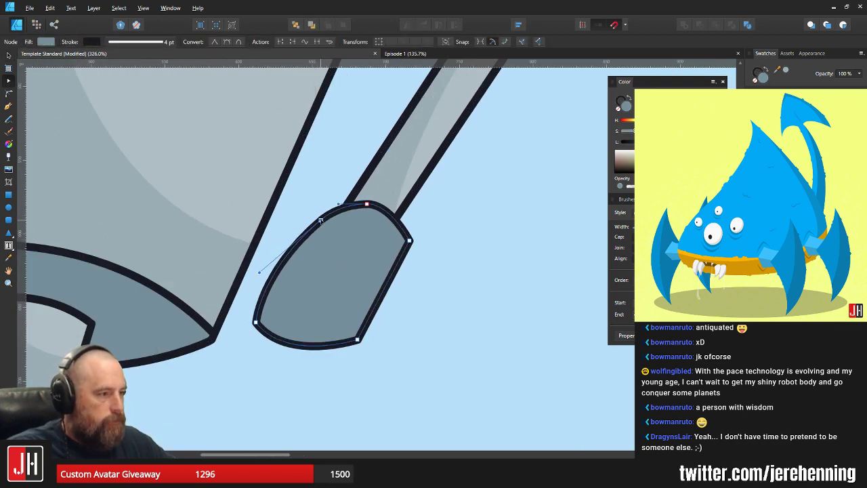
scroll(319, 221, down, 3)
scroll(333, 265, up, 4)
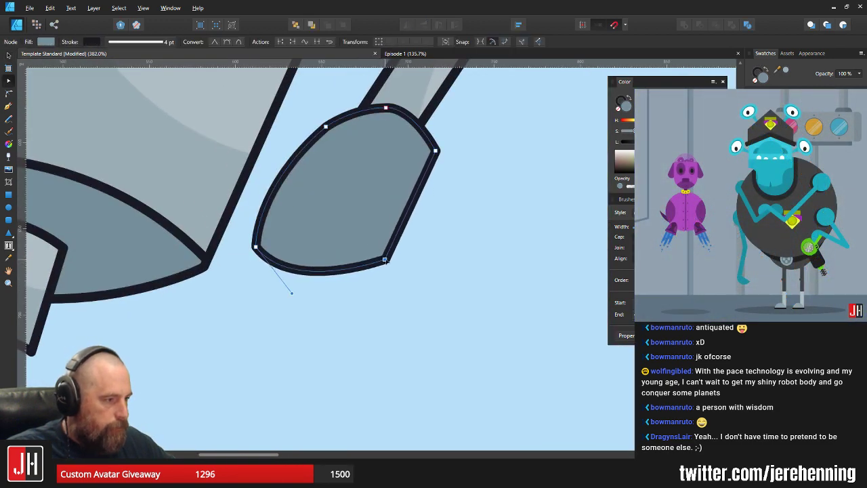
key(v)
click(422, 235)
scroll(418, 240, down, 5)
scroll(426, 244, up, 3)
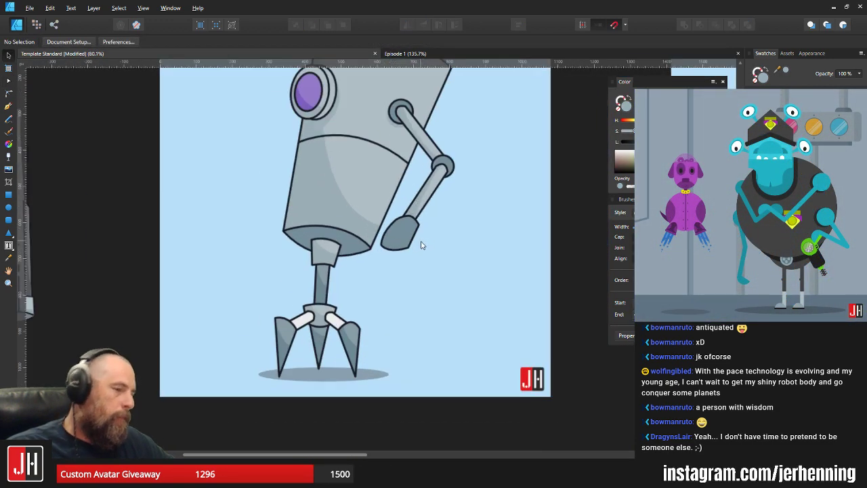
Draw a closed thumb shape over the hand's right edge with the Pen tool, using the hand's fill and 4 pt dark stroke
scroll(420, 244, up, 4)
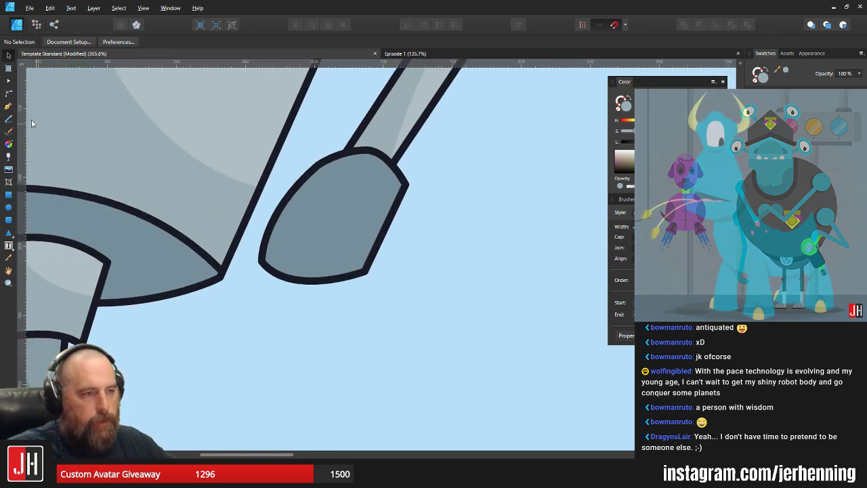
click(8, 106)
scroll(259, 240, up, 1)
drag(351, 300, 308, 242)
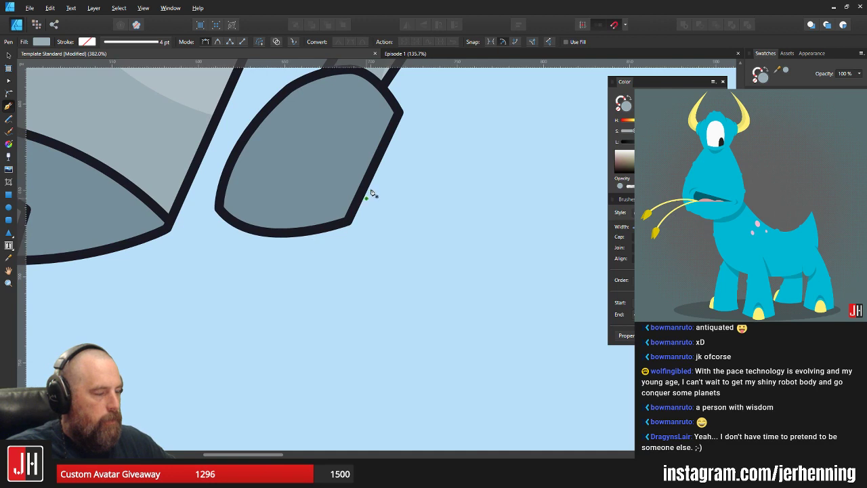
scroll(371, 194, up, 2)
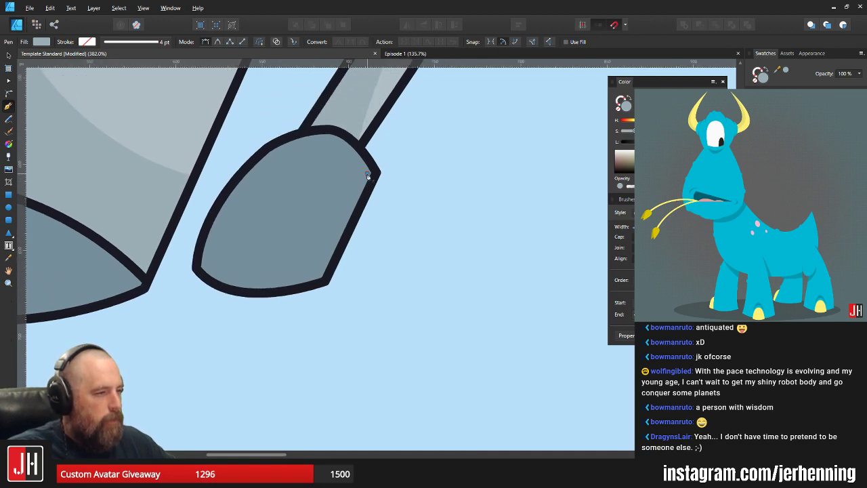
click(366, 174)
drag(354, 223, 384, 278)
click(354, 224)
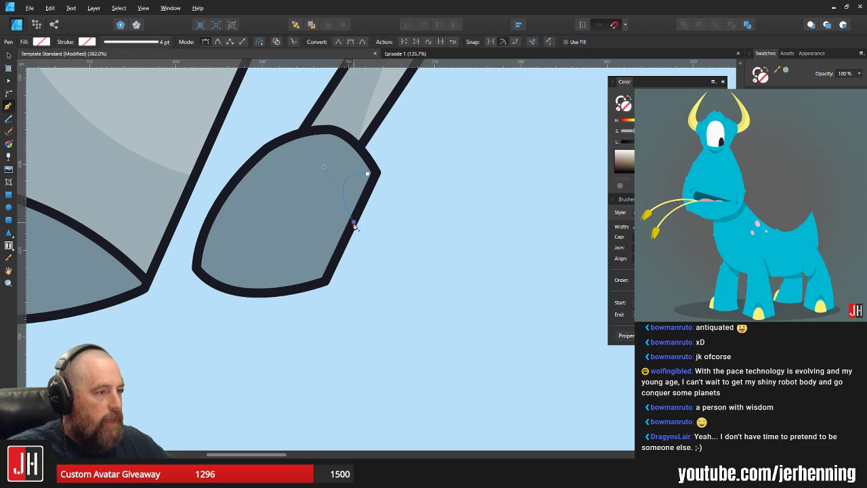
click(399, 253)
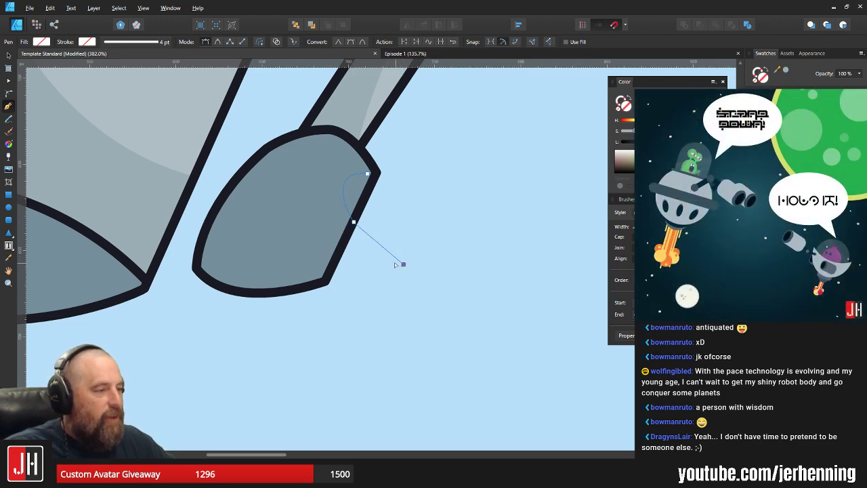
click(393, 265)
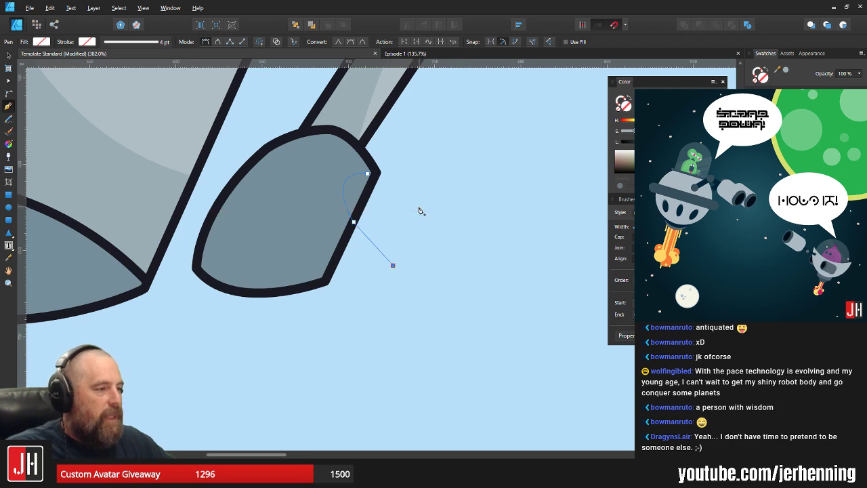
drag(419, 206, 412, 165)
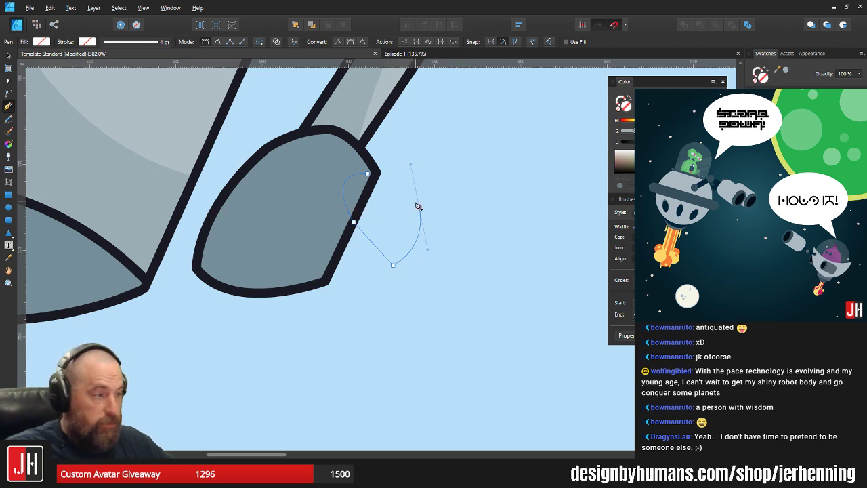
click(367, 174)
scroll(348, 201, up, 1)
key(v)
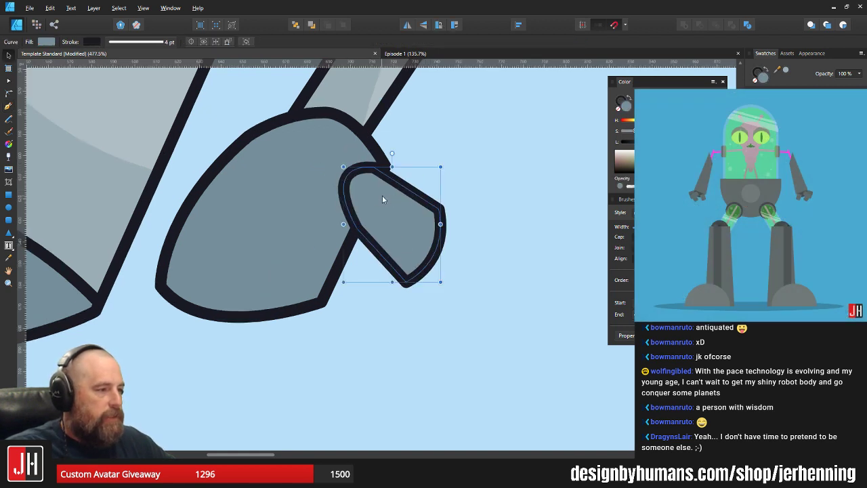
Try the thumb on the hand's outer edge and on its body-facing side, and delete it
drag(380, 208, 392, 197)
scroll(397, 192, down, 5)
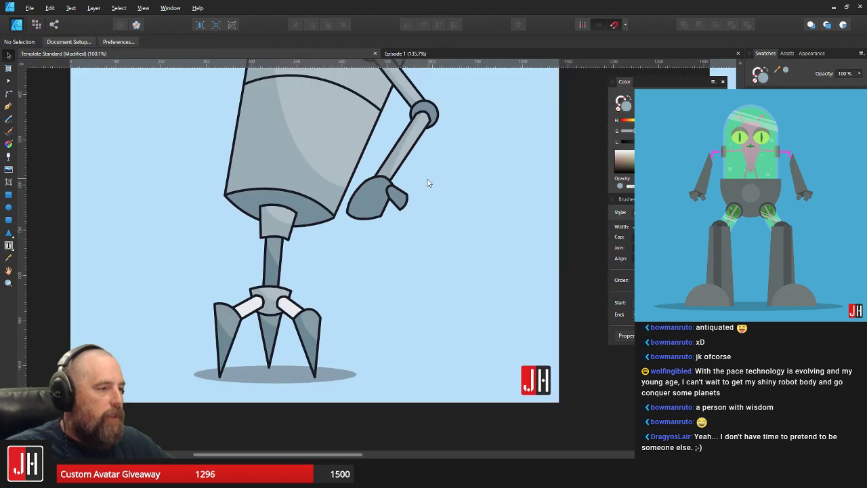
scroll(429, 184, up, 2)
scroll(400, 199, up, 4)
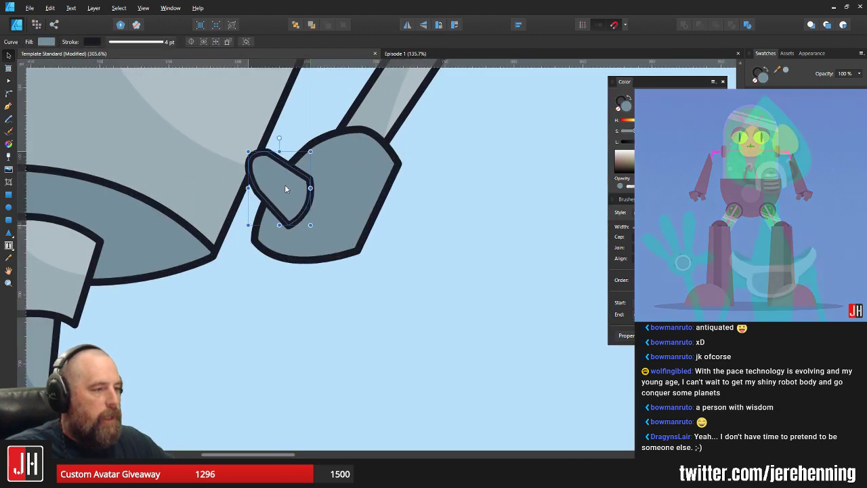
drag(329, 237, 372, 209)
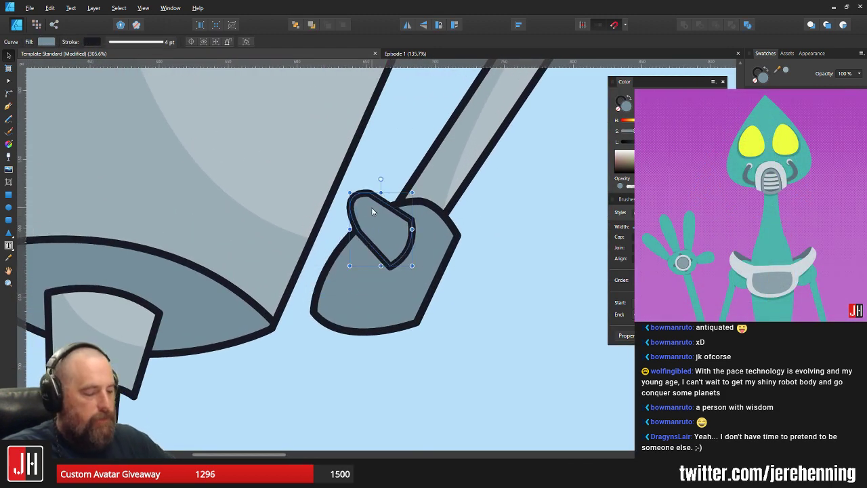
key(Delete)
Select the hand's two bottom nodes and move them slightly up and to the right to shorten the hand
scroll(347, 307, down, 4)
drag(376, 341, 317, 272)
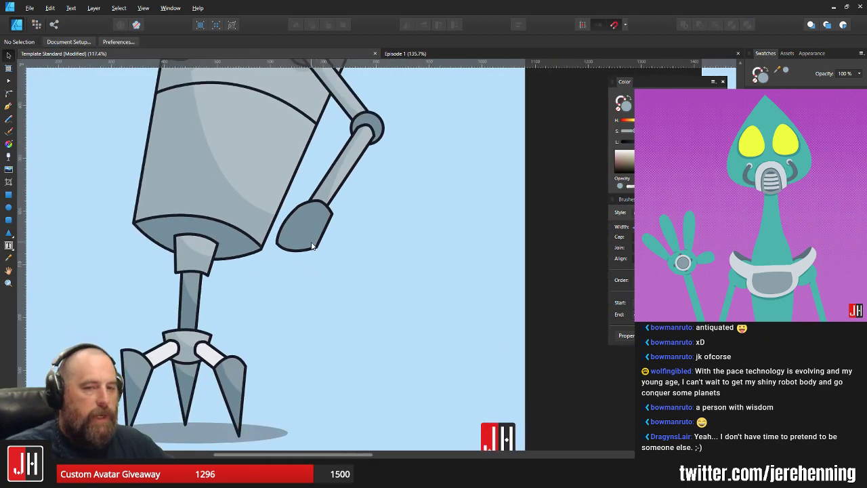
scroll(312, 246, up, 3)
click(306, 239)
key(a)
drag(224, 229, 328, 243)
key(v)
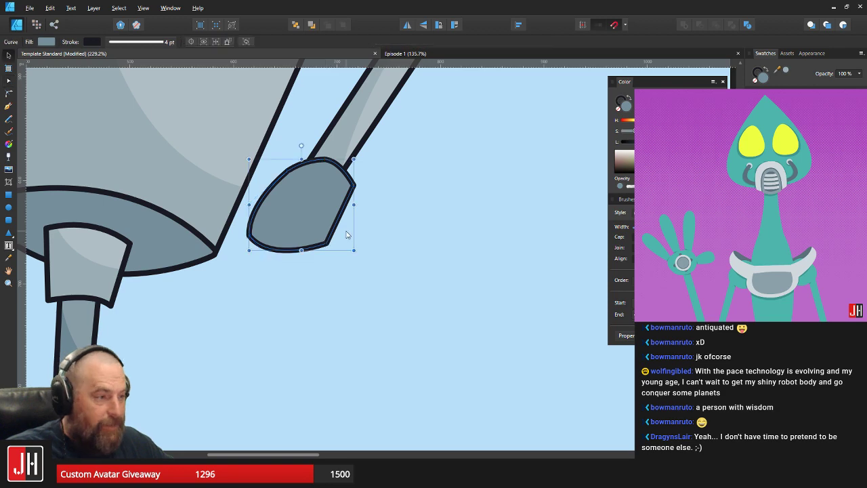
scroll(347, 235, down, 5)
scroll(367, 228, up, 6)
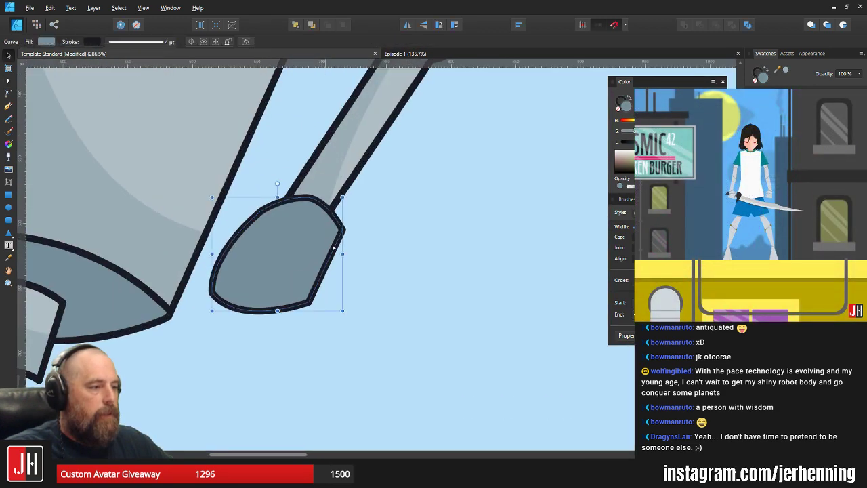
Try bowing the hand's straight right edge outward into a curve and undo the change
key(a)
scroll(322, 277, down, 1)
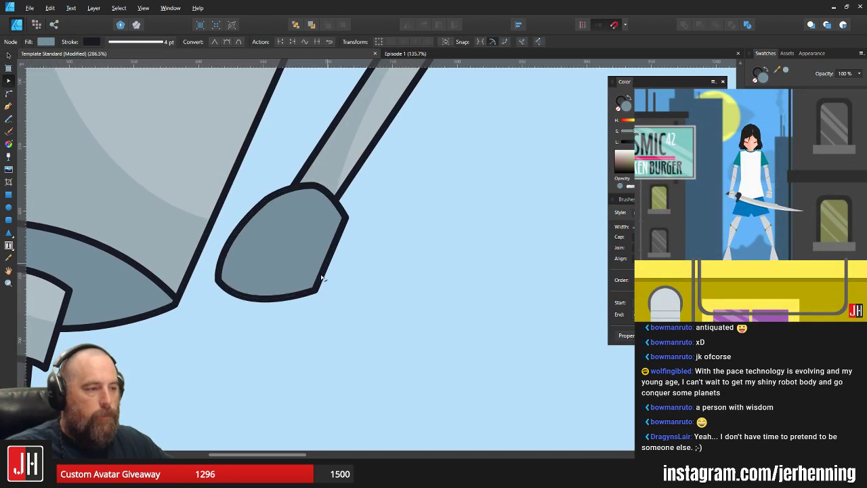
click(323, 277)
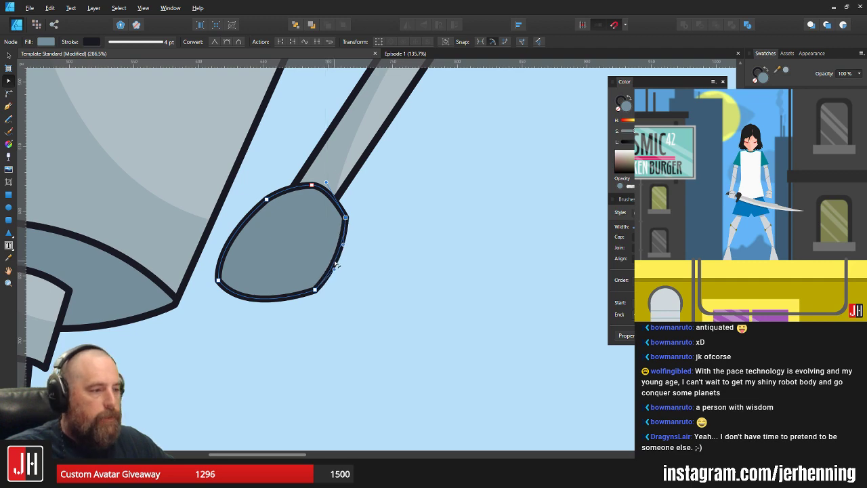
key(v)
click(344, 253)
click(266, 237)
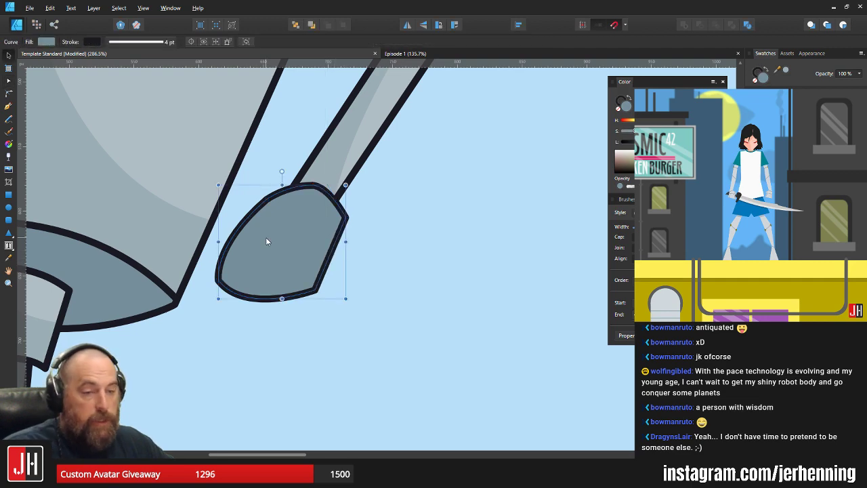
Pull the hand's left edge slightly inward to flatten its curve, and deselect the hand
key(a)
drag(233, 239, 237, 241)
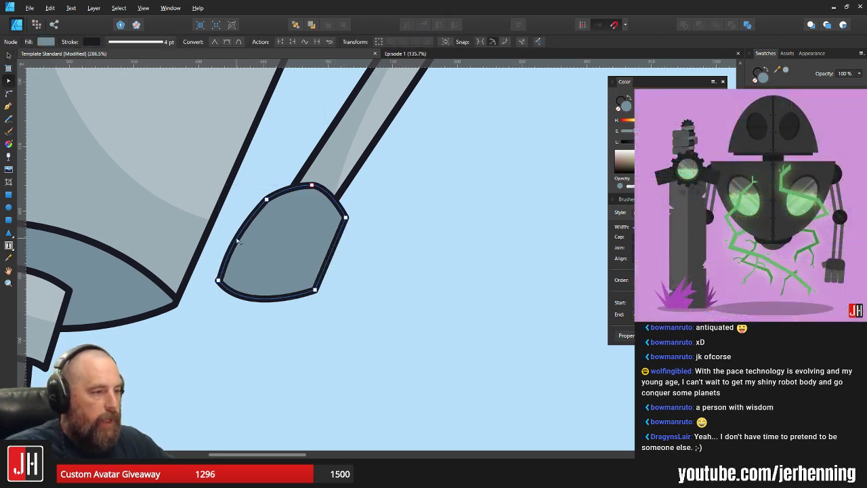
key(v)
click(403, 234)
scroll(361, 254, down, 5)
scroll(361, 257, down, 1)
scroll(345, 267, up, 6)
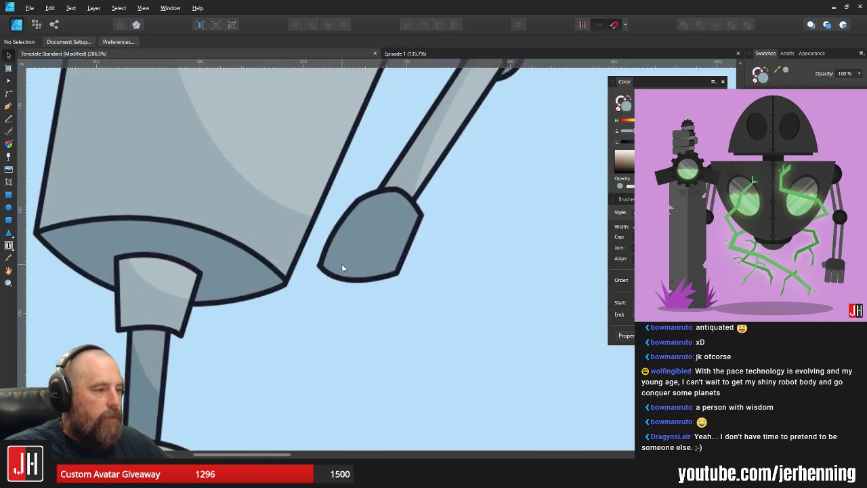
Pull a short upward handle from the hand's lower-left node to round the left edge, deselect the hand and save the document
click(309, 271)
key(a)
scroll(309, 271, up, 5)
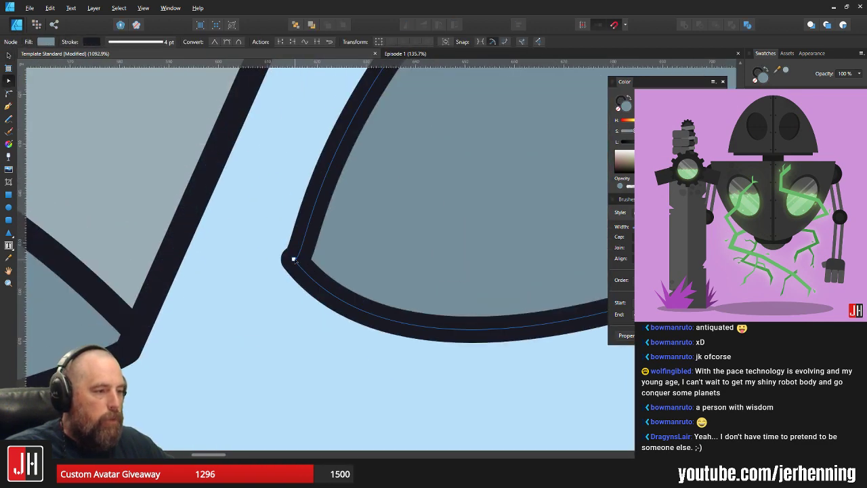
click(294, 260)
drag(300, 254, 298, 235)
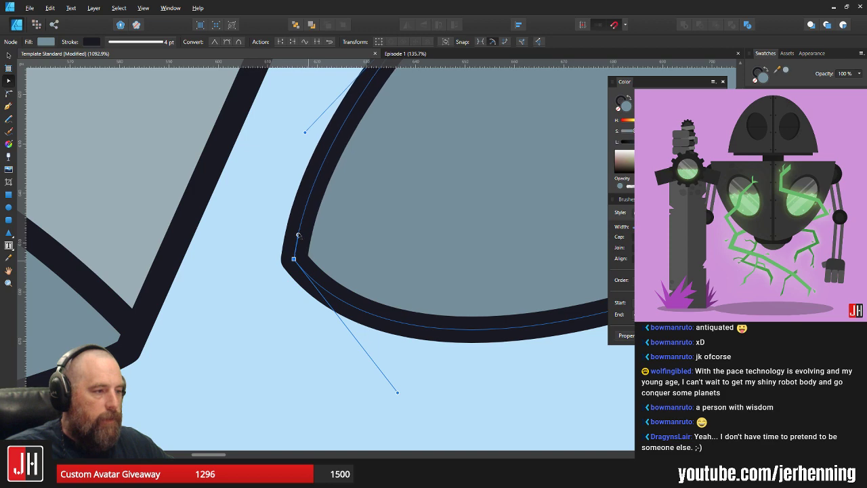
key(ctrl+d)
scroll(298, 235, down, 6)
scroll(403, 235, up, 2)
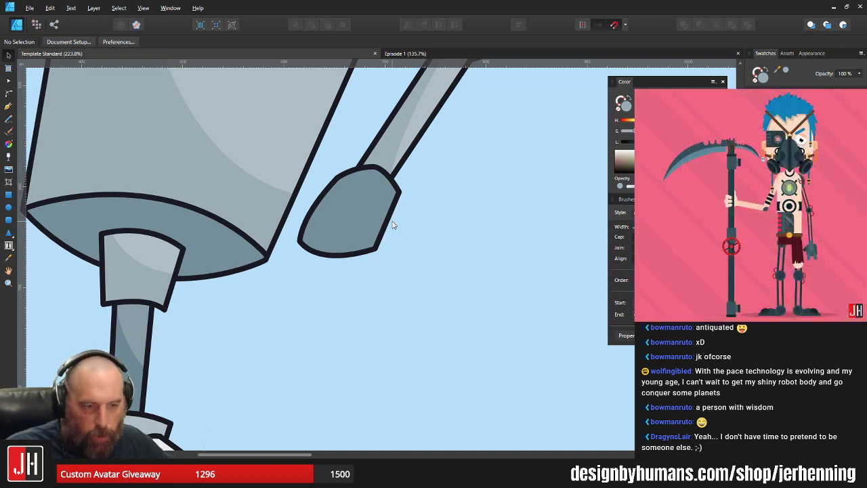
Raise the top node of the robot's hand slightly to heighten its curve, and deselect the hand
scroll(392, 225, up, 5)
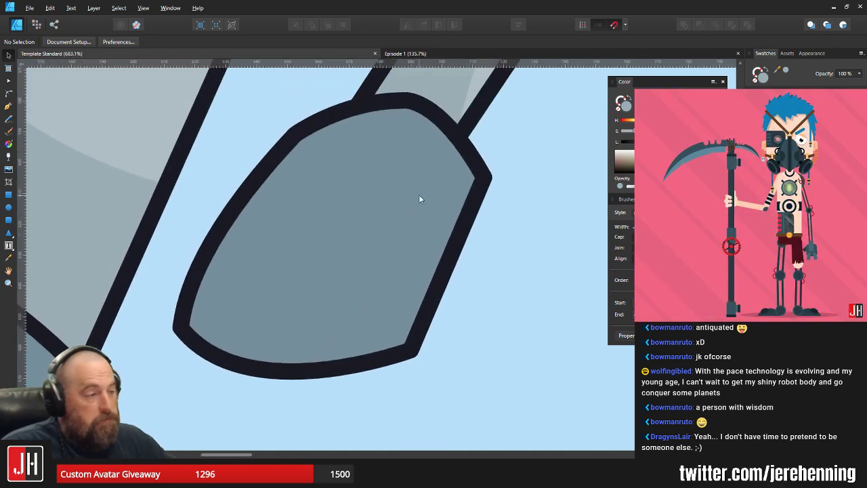
scroll(419, 199, up, 2)
click(416, 174)
key(a)
click(401, 158)
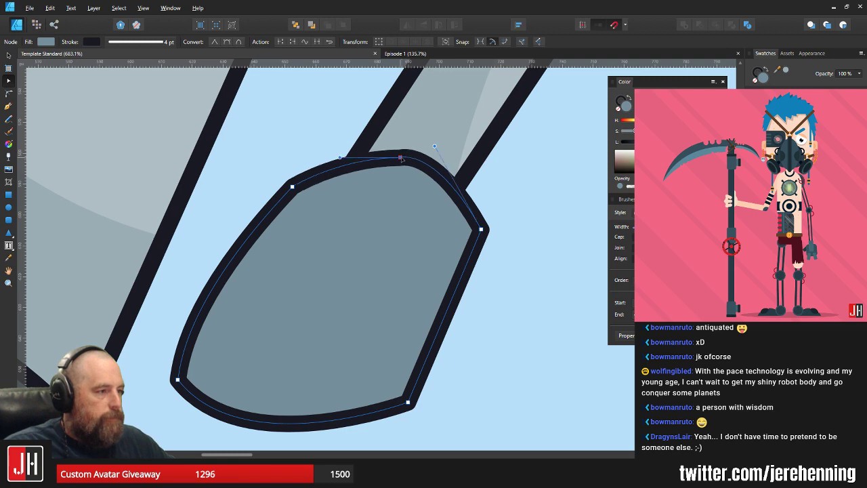
drag(401, 159, 406, 151)
key(v)
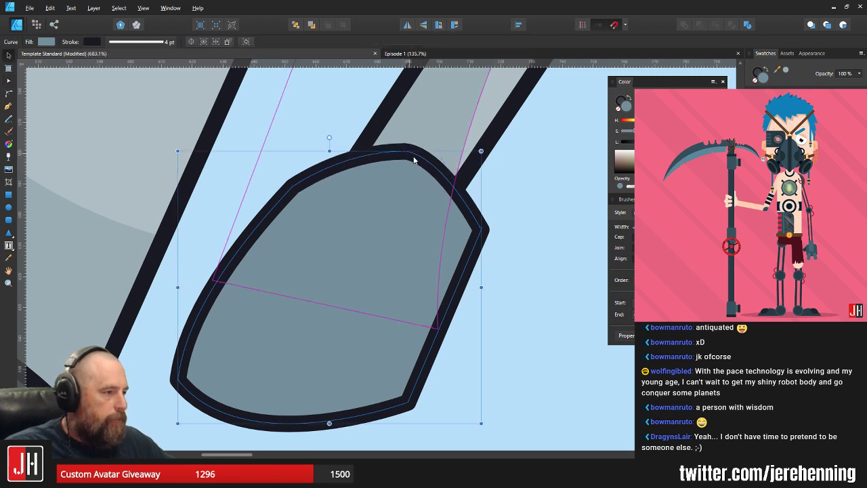
scroll(415, 161, down, 6)
click(465, 183)
Draw a closed, tapered finger shape with the Pen tool below the hand's lower-right corner, matching the hand's fill and outline
drag(422, 271, 404, 277)
scroll(404, 276, up, 3)
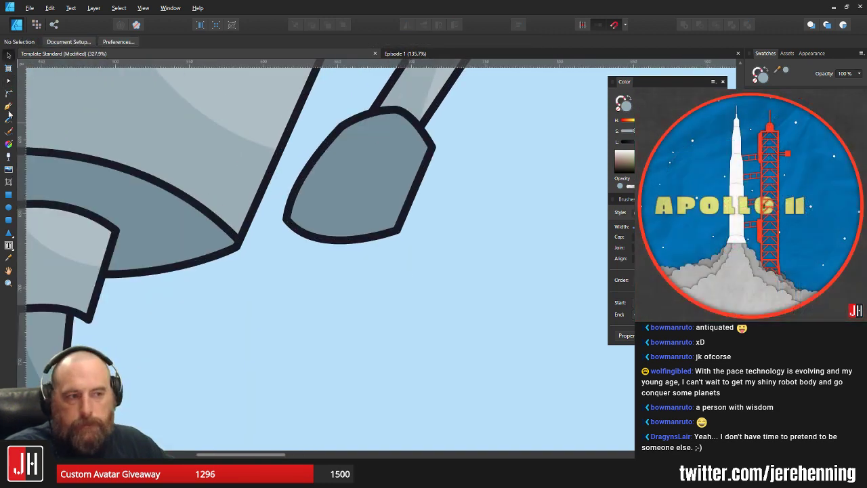
click(8, 108)
scroll(426, 262, up, 4)
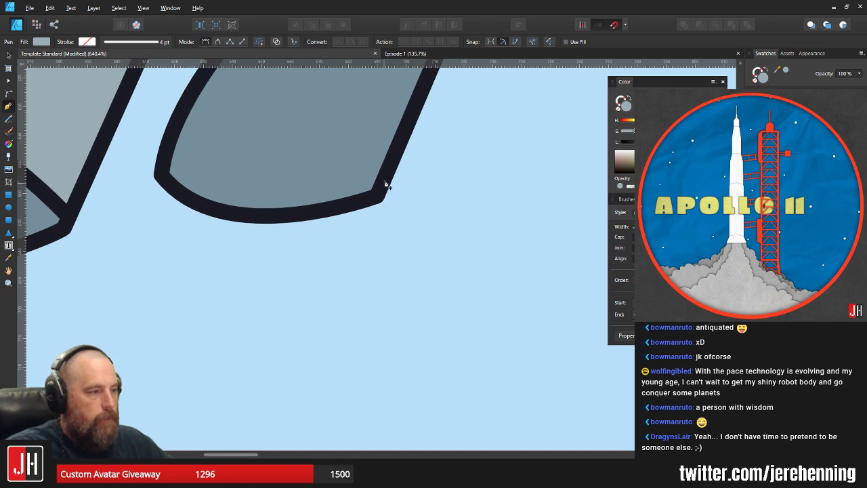
click(383, 181)
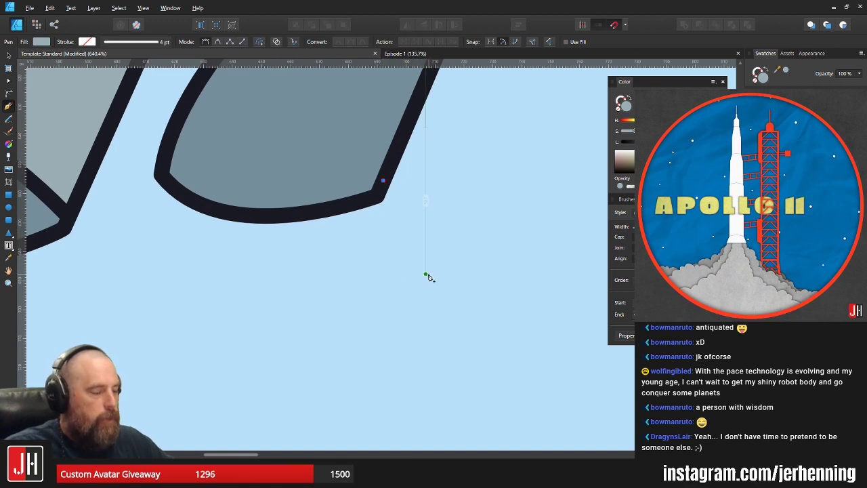
drag(430, 273, 422, 296)
key(ctrl+z)
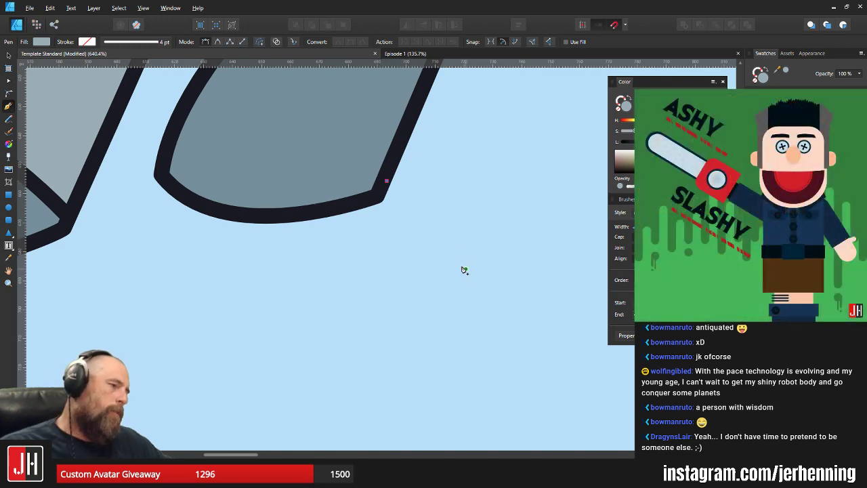
drag(466, 264, 454, 283)
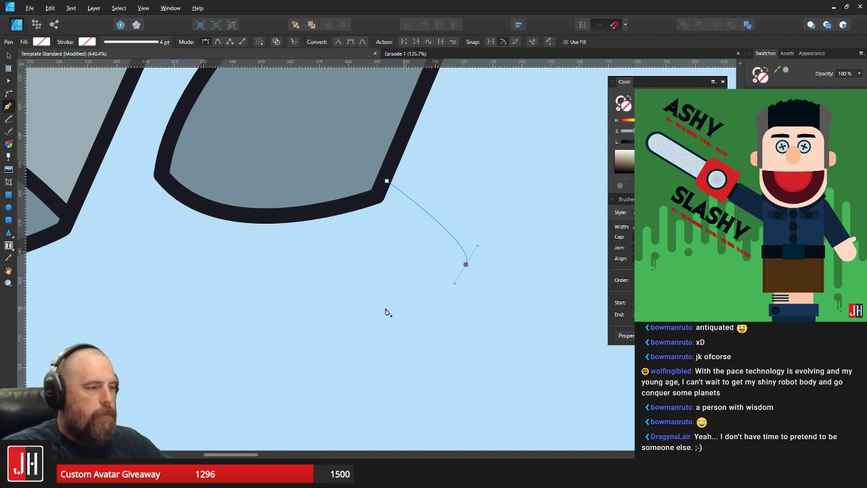
drag(417, 311, 367, 294)
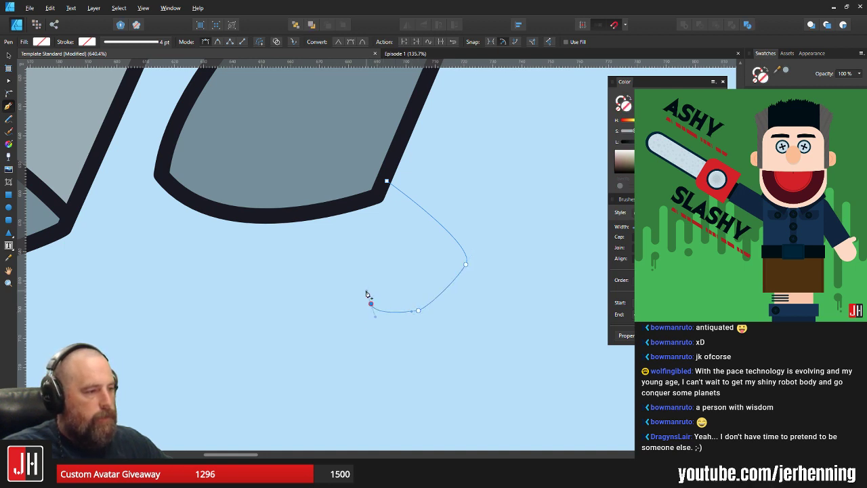
drag(335, 190, 359, 179)
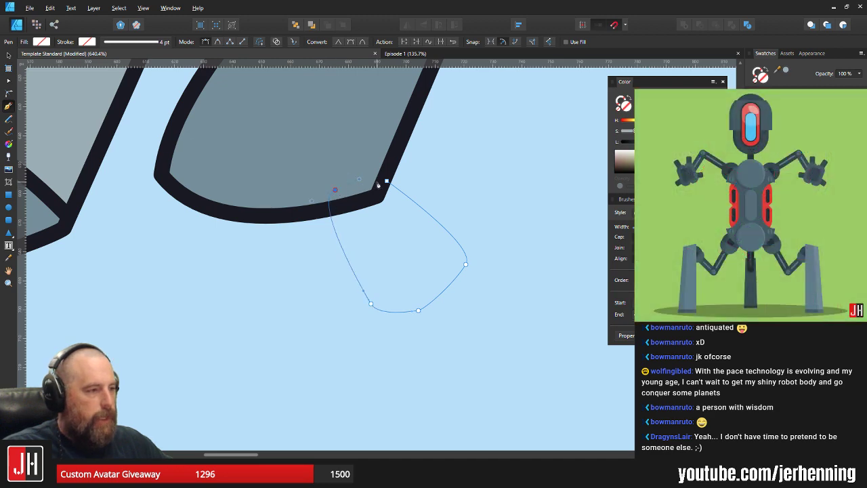
click(387, 183)
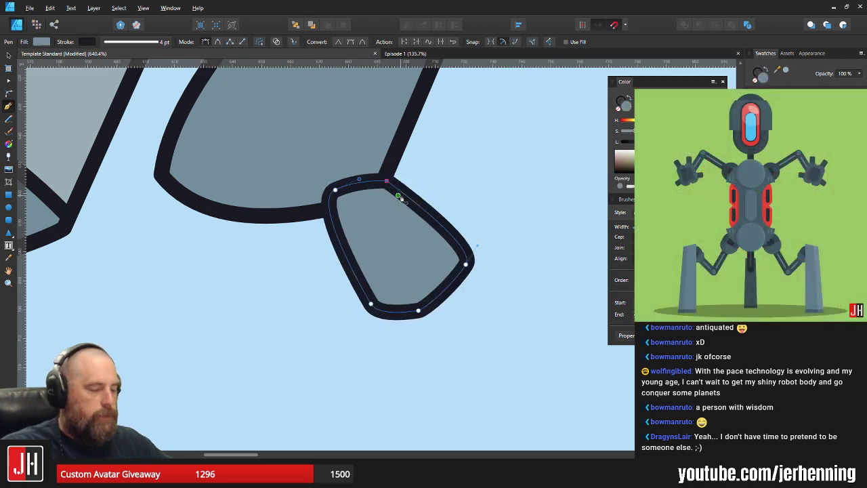
Tuck the finger behind the hand slightly to the left, pull its right and bottom nodes inward to narrow it, and deselect it
key(v)
drag(398, 221, 366, 235)
key(a)
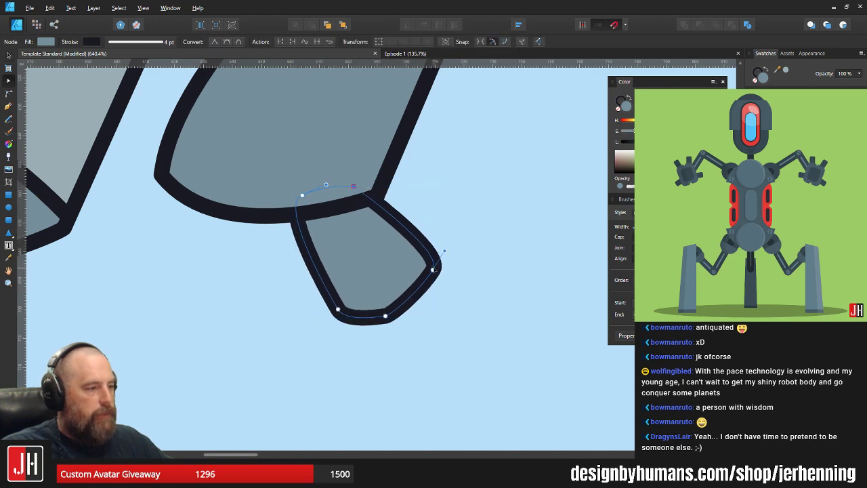
drag(433, 270, 414, 287)
drag(386, 316, 328, 311)
key(v)
click(412, 196)
scroll(418, 193, down, 7)
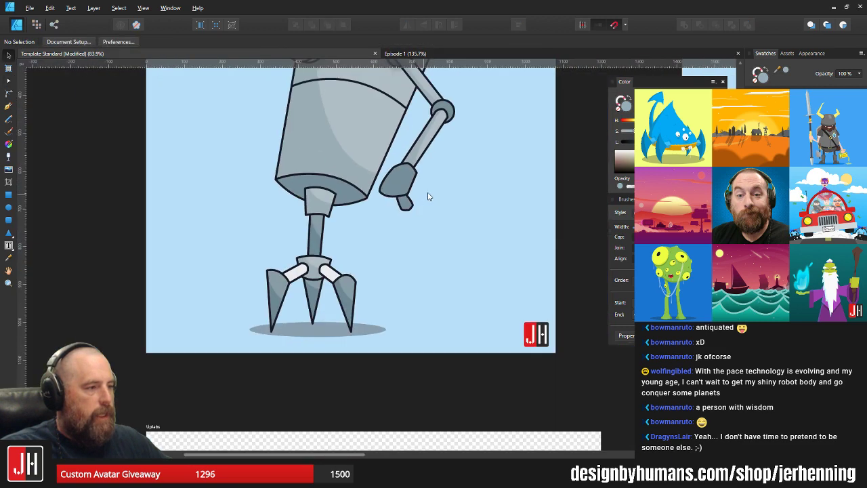
Duplicate the finger to the left under the hand and rotate the copy clockwise so it points nearly straight down
scroll(405, 193, up, 6)
click(406, 176)
drag(406, 176, 310, 187)
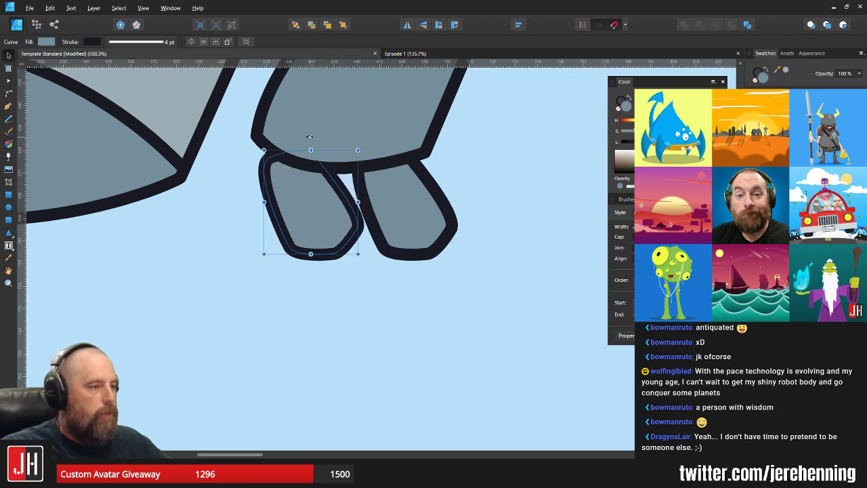
drag(310, 137, 343, 145)
scroll(322, 203, up, 3)
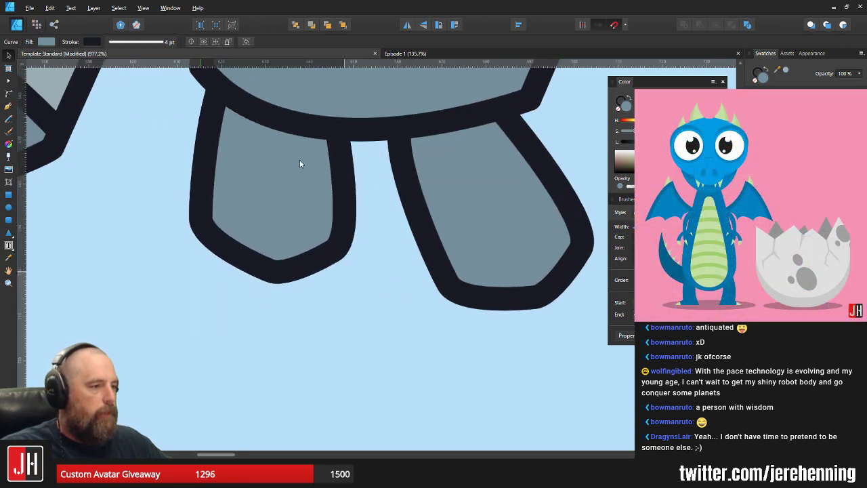
scroll(319, 163, down, 3)
click(317, 207)
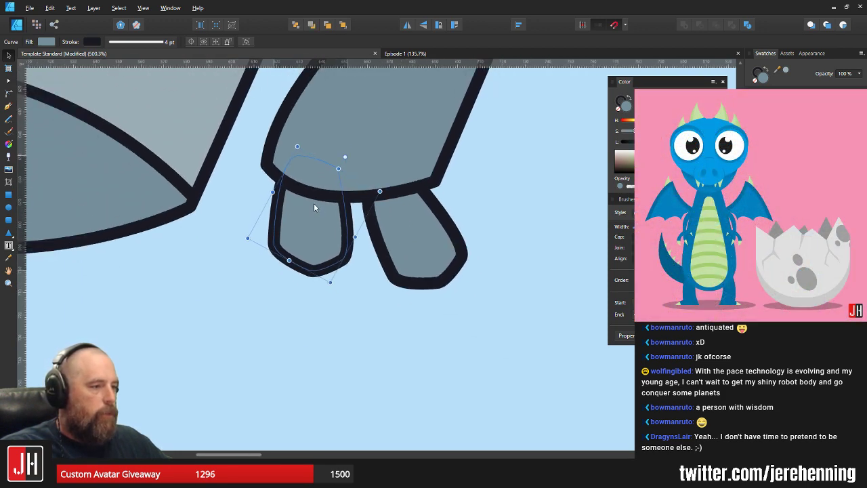
key(v)
Rotate the right finger slightly clockwise and shift it a little left under the hand's lower edge
click(406, 219)
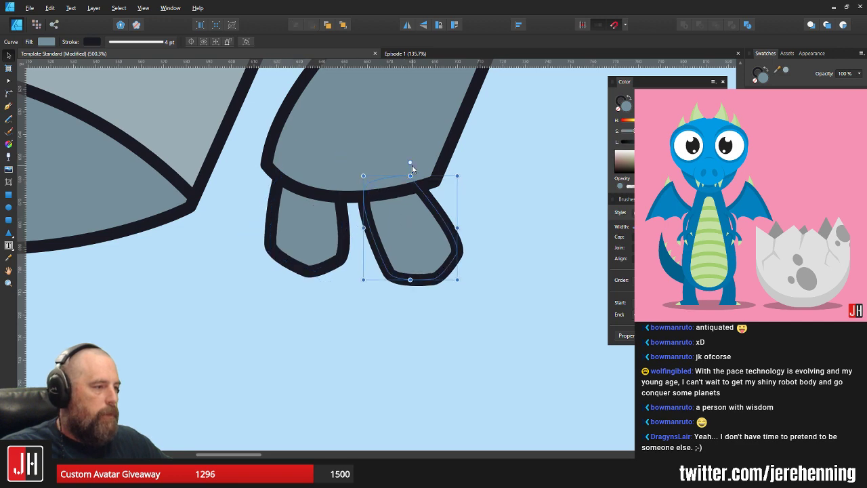
drag(412, 168, 439, 160)
click(482, 195)
scroll(433, 221, up, 2)
click(438, 149)
key(a)
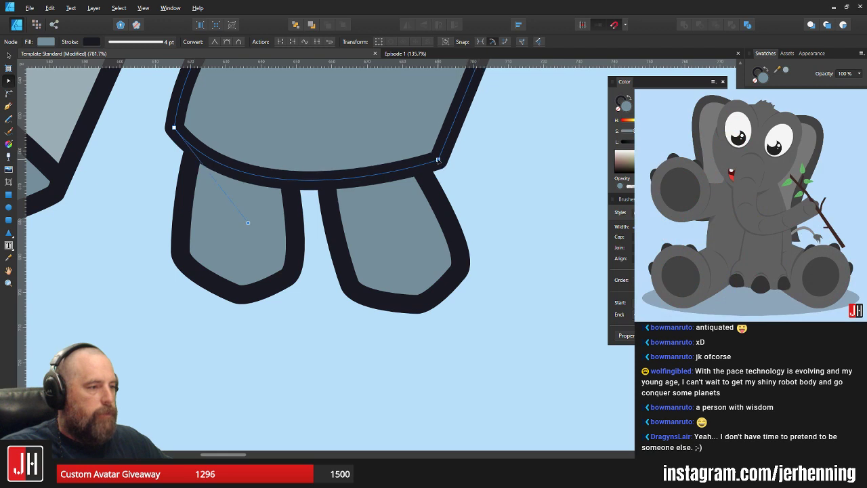
click(383, 238)
key(v)
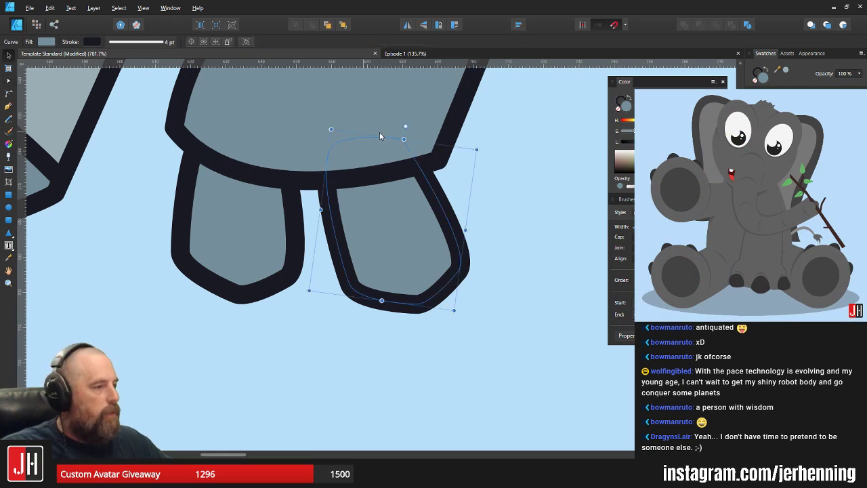
drag(404, 127, 413, 127)
drag(396, 190, 391, 189)
click(245, 238)
scroll(246, 241, down, 2)
Open the Family Portrait document from the 2019 folder inside Vector > Complete
click(30, 7)
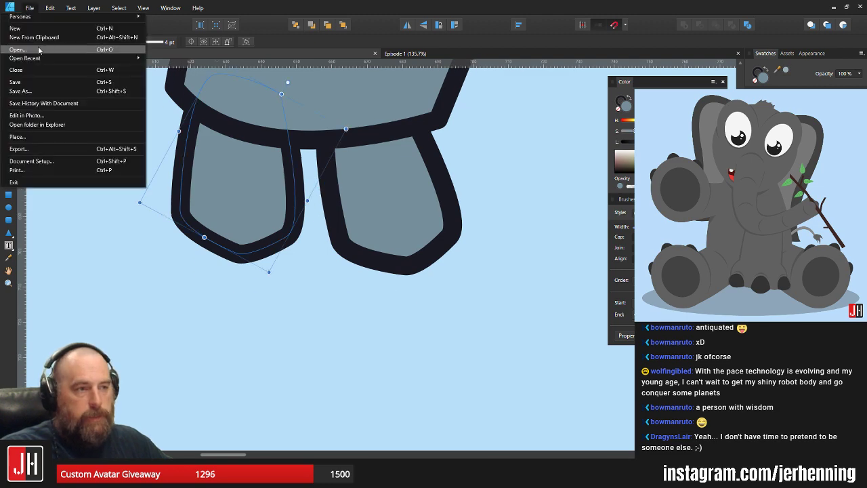
click(56, 52)
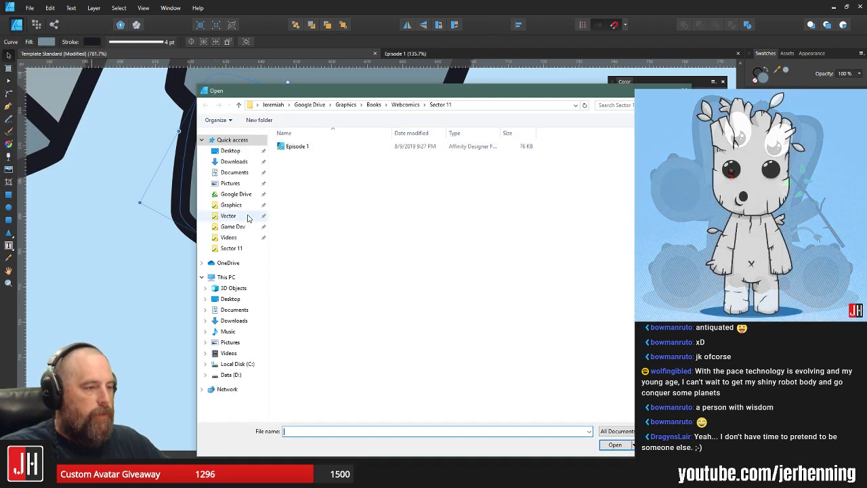
click(248, 217)
double_click(403, 157)
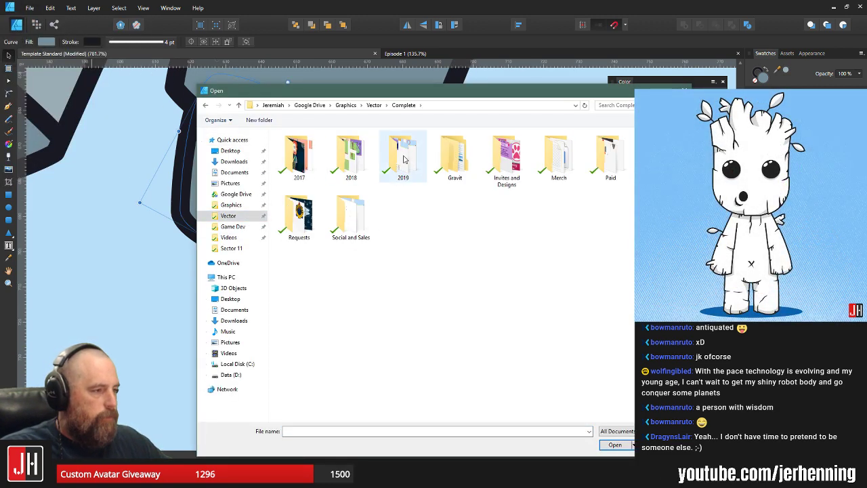
double_click(401, 158)
click(409, 233)
click(562, 393)
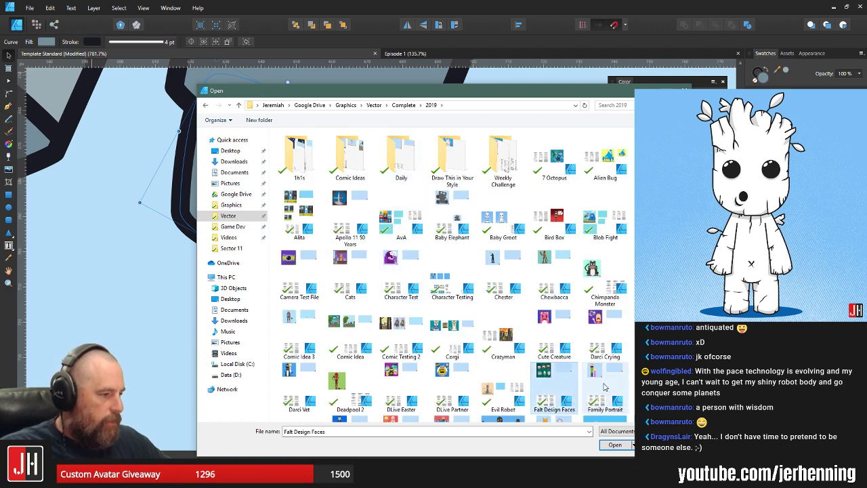
scroll(604, 384, down, 3)
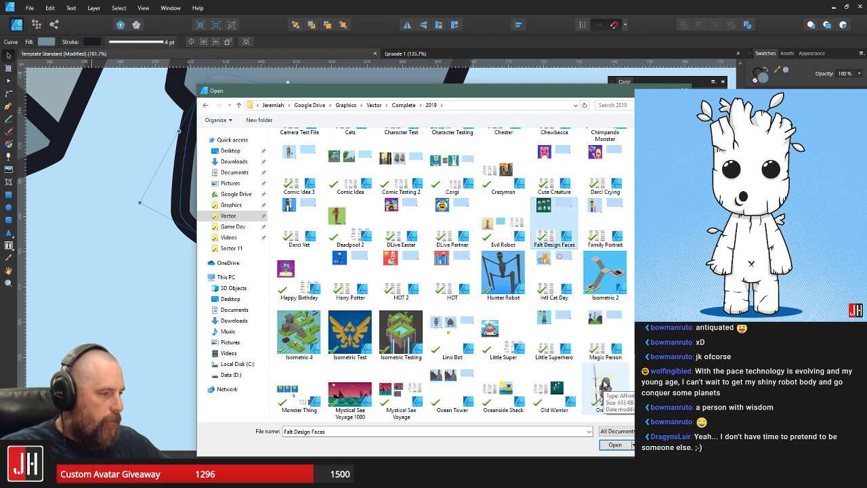
click(606, 348)
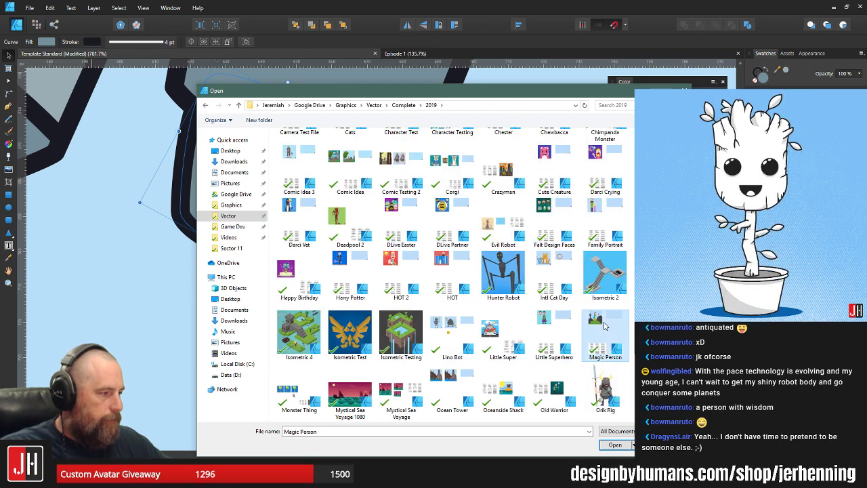
key(f)
key(f)
key(Return)
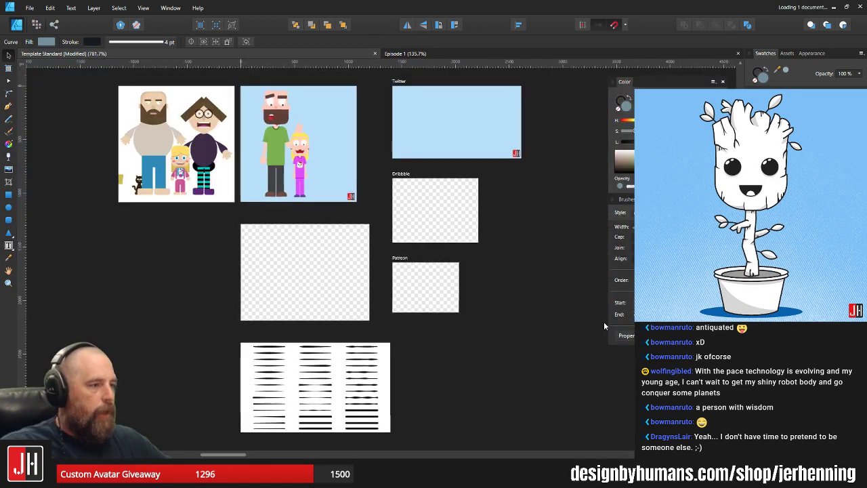
Examine the cartoon family characters on the two portrait artboards, and close the Family Portrait document
drag(329, 180, 411, 283)
scroll(361, 256, up, 2)
scroll(359, 256, up, 5)
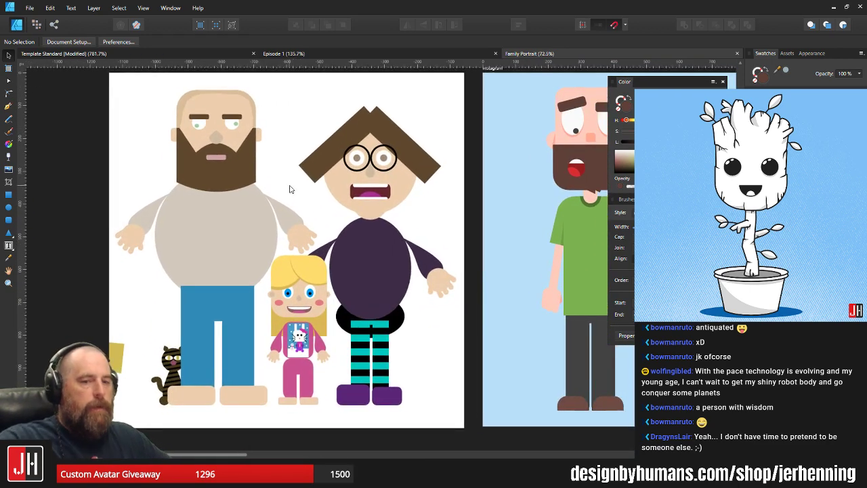
drag(341, 172, 345, 189)
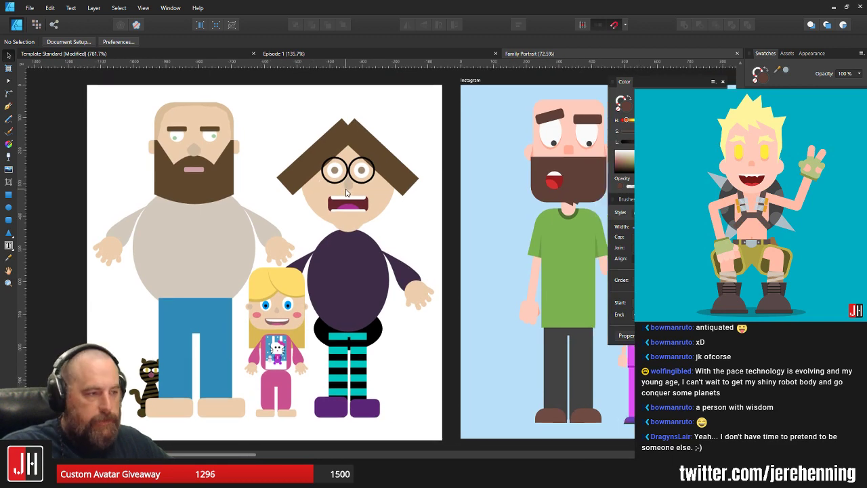
scroll(347, 193, down, 1)
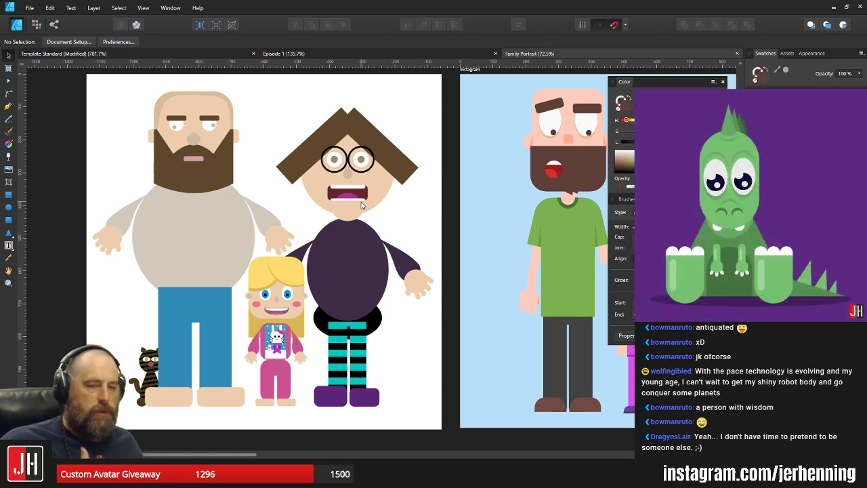
scroll(364, 206, down, 2)
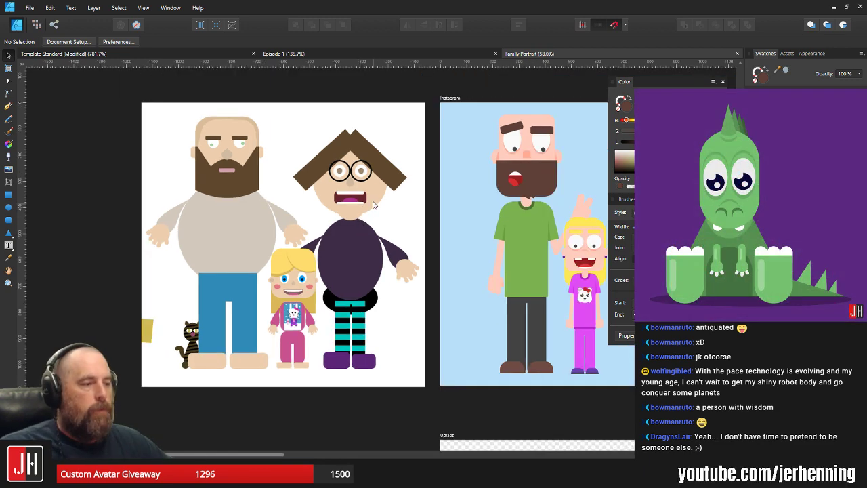
scroll(382, 217, up, 2)
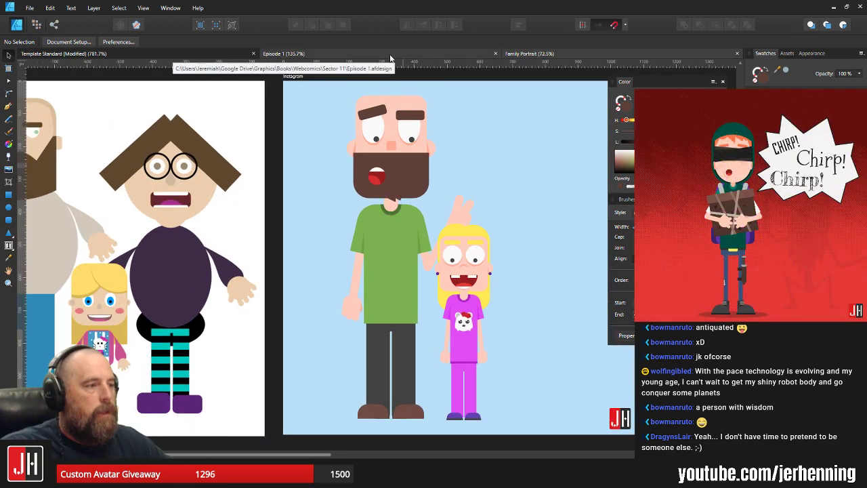
scroll(418, 191, down, 2)
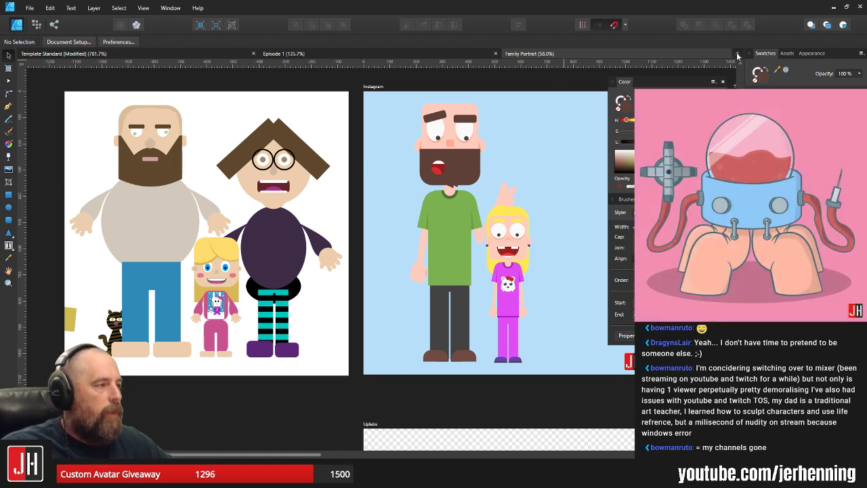
click(738, 54)
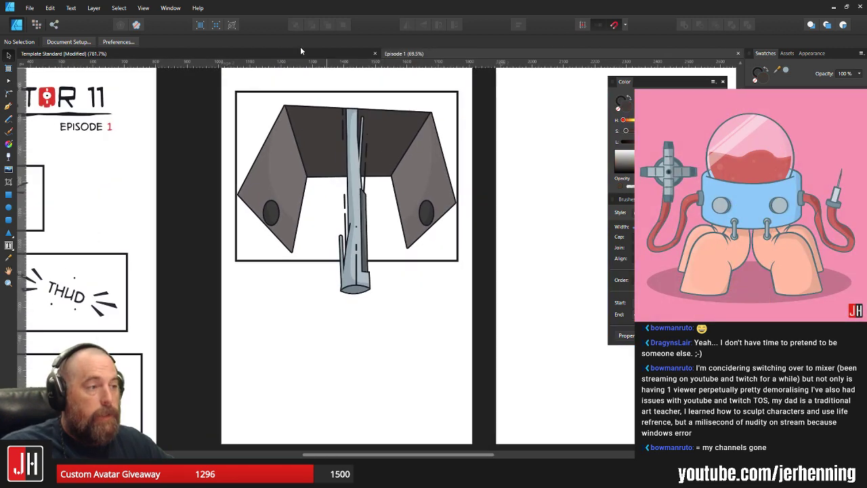
Return to the Template Standard document and examine the robot's hand with its two fingers against the whole figure
click(301, 51)
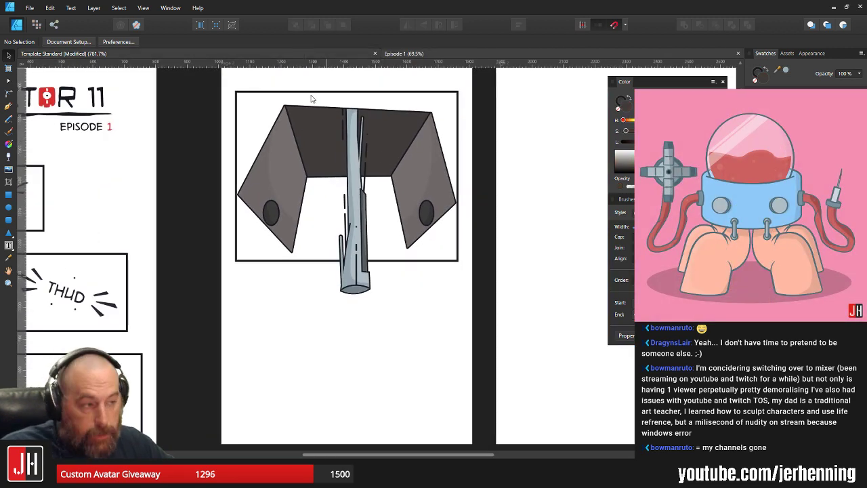
scroll(355, 186, down, 6)
click(418, 156)
drag(419, 156, 368, 254)
scroll(370, 255, down, 4)
scroll(357, 258, up, 4)
scroll(357, 258, up, 6)
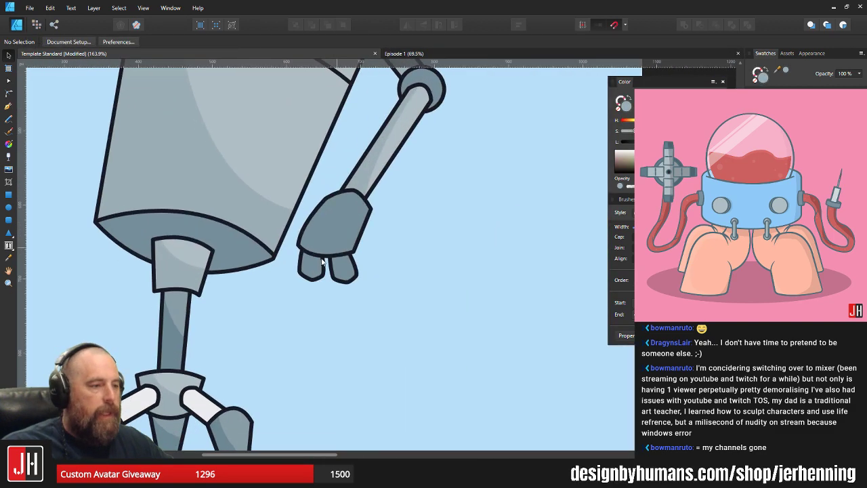
Refine the left finger's lower right corner by shifting its node slightly outward and adjusting the curve there
click(312, 318)
key(a)
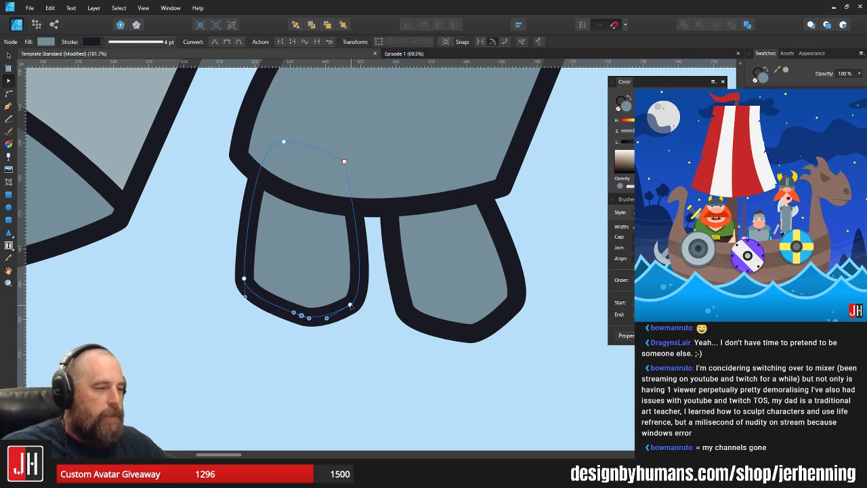
drag(351, 305, 353, 309)
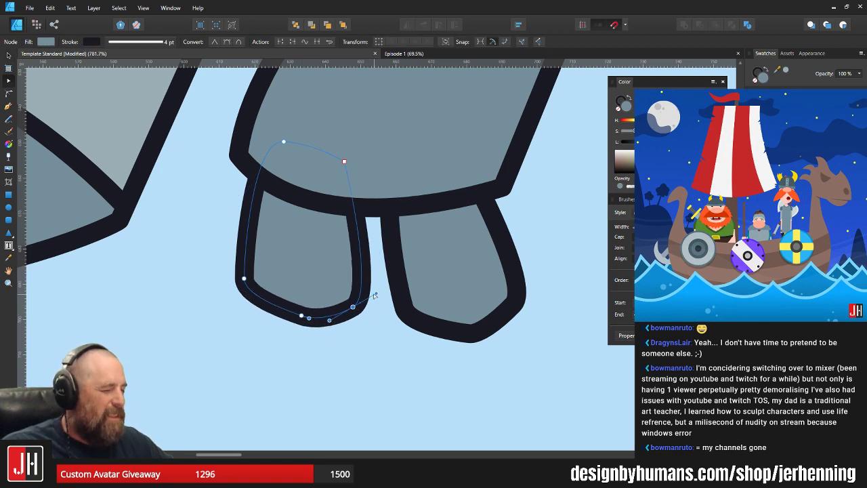
click(366, 323)
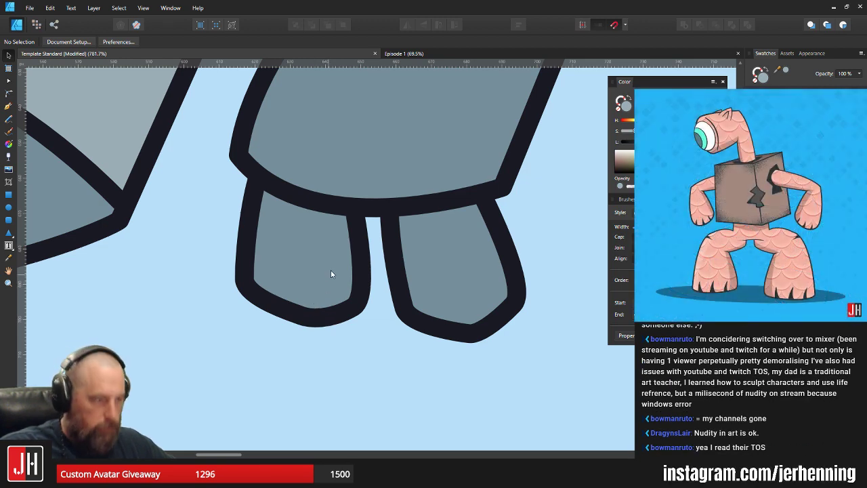
click(331, 273)
scroll(341, 288, up, 2)
click(363, 302)
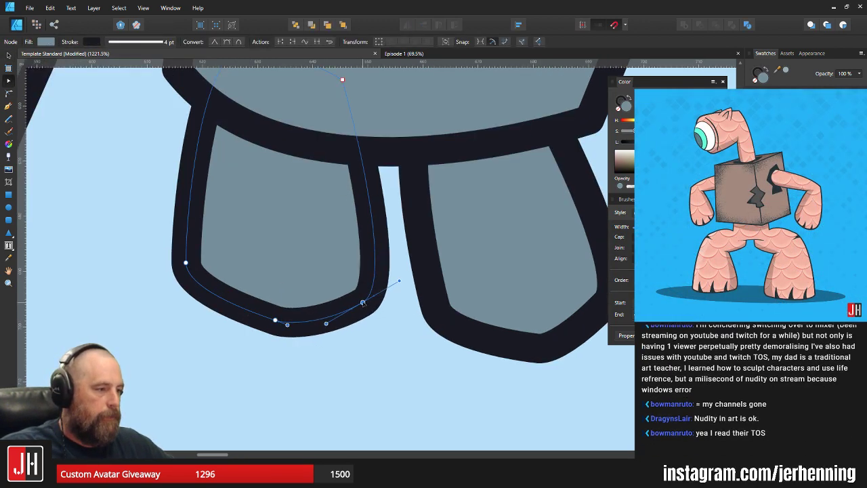
click(364, 351)
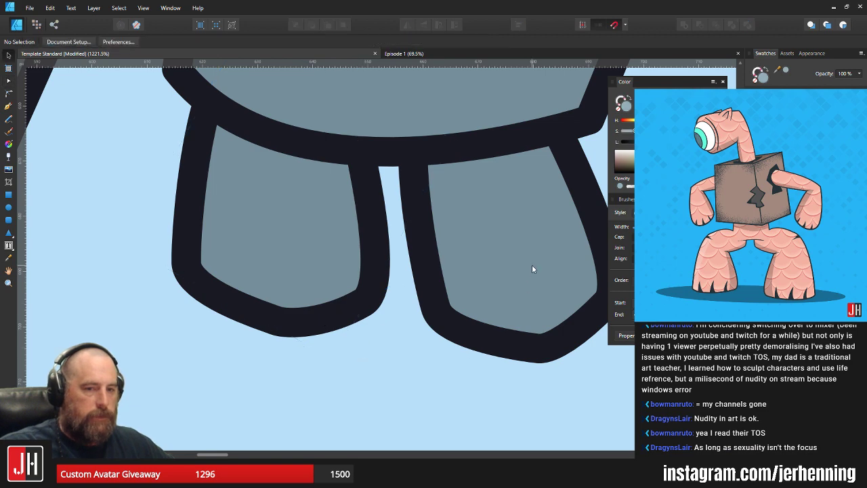
drag(532, 269, 435, 261)
click(451, 263)
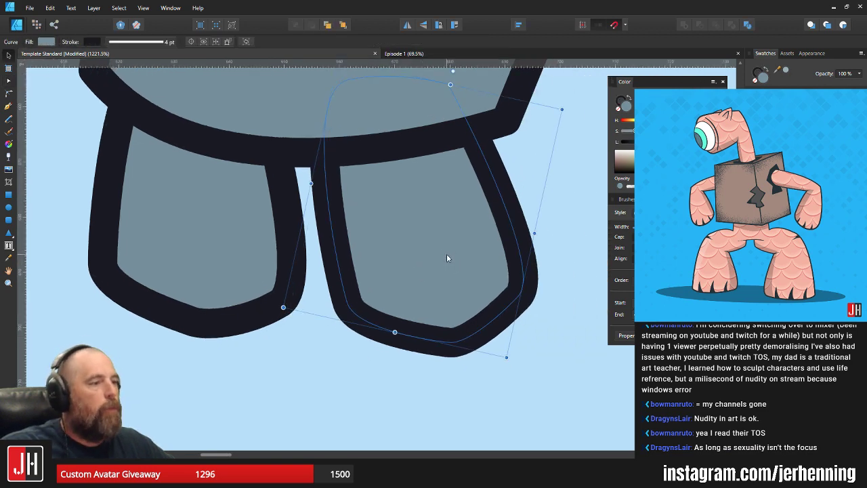
scroll(447, 258, down, 9)
click(493, 245)
drag(493, 245, 445, 257)
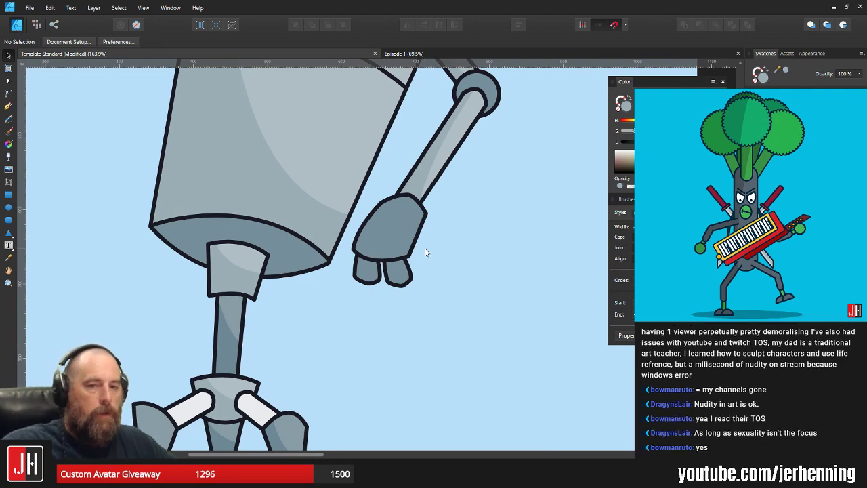
Draw a dividing line with the Pen tool between the left finger's tip and the hand's lower edge, with a dark 4 pt stroke
click(8, 105)
scroll(369, 278, up, 7)
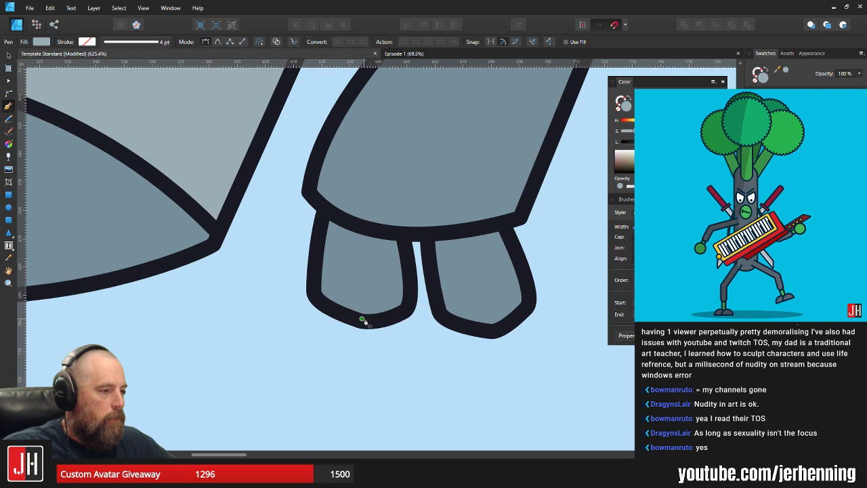
click(369, 222)
scroll(366, 287, up, 4)
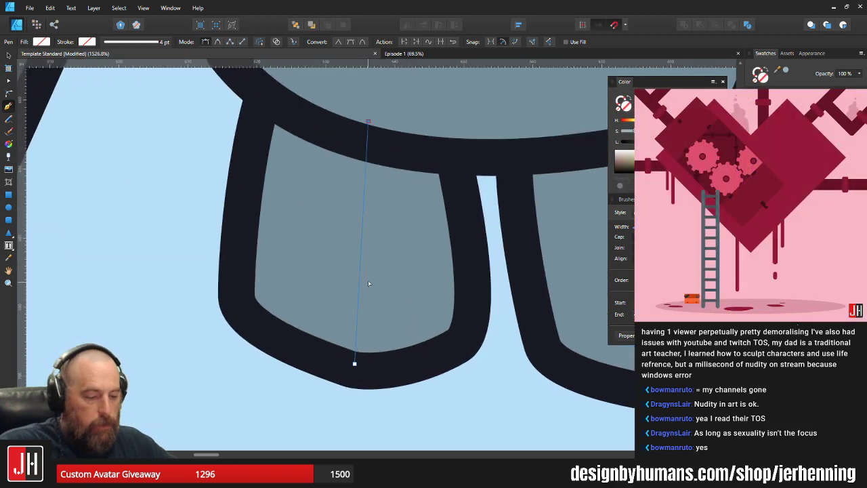
key(ctrl+z)
key(v)
click(372, 243)
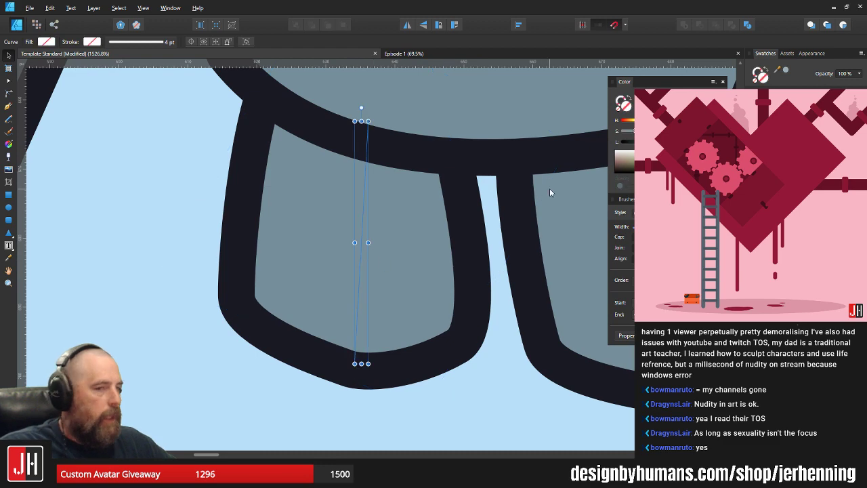
scroll(445, 265, up, 2)
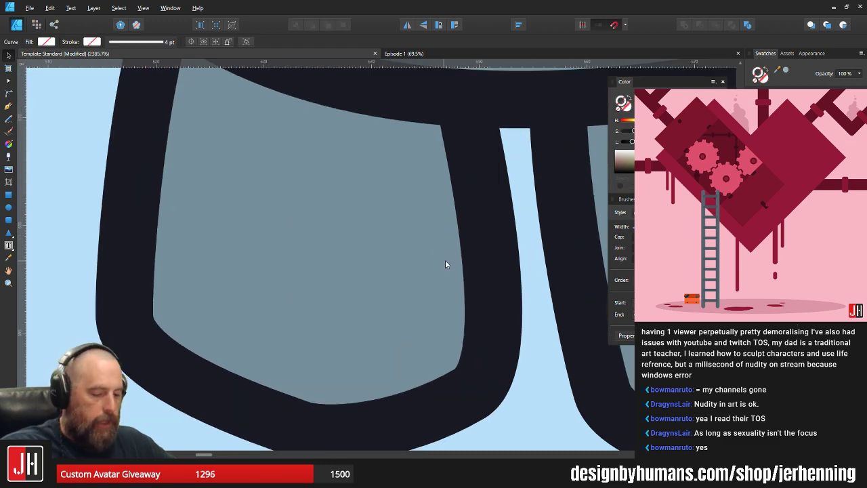
scroll(445, 264, down, 10)
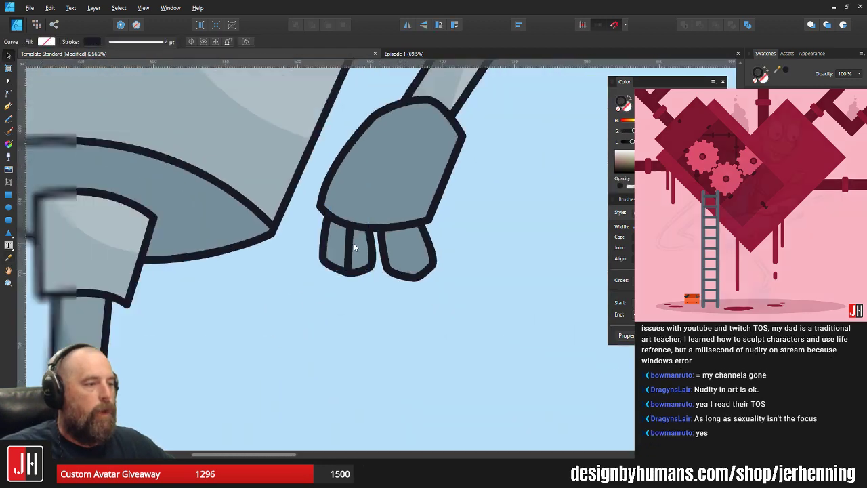
Bend the left finger's dividing line into a slight curve and rotate it slightly so it follows the finger's shape
scroll(354, 244, up, 5)
drag(349, 228, 343, 245)
key(a)
key(a)
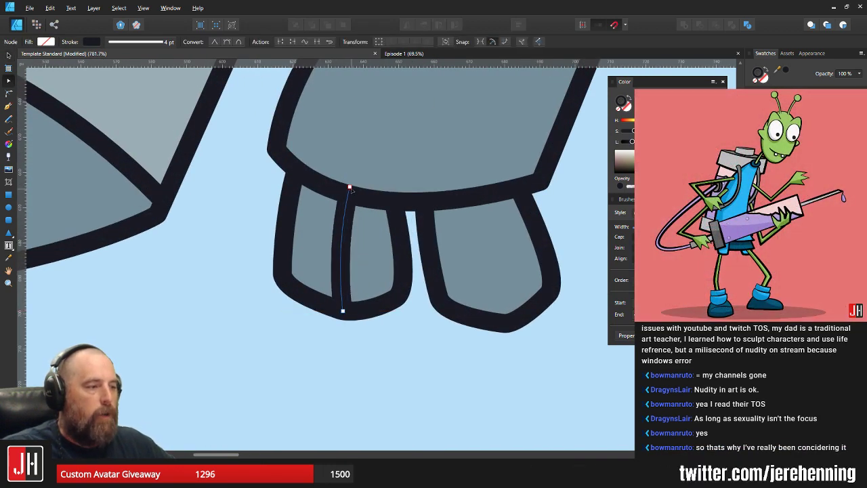
key(v)
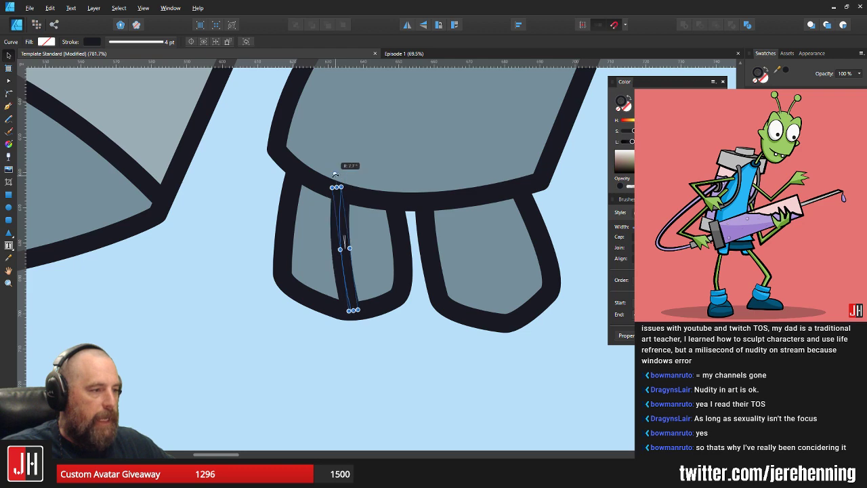
scroll(341, 223, up, 3)
key(Right)
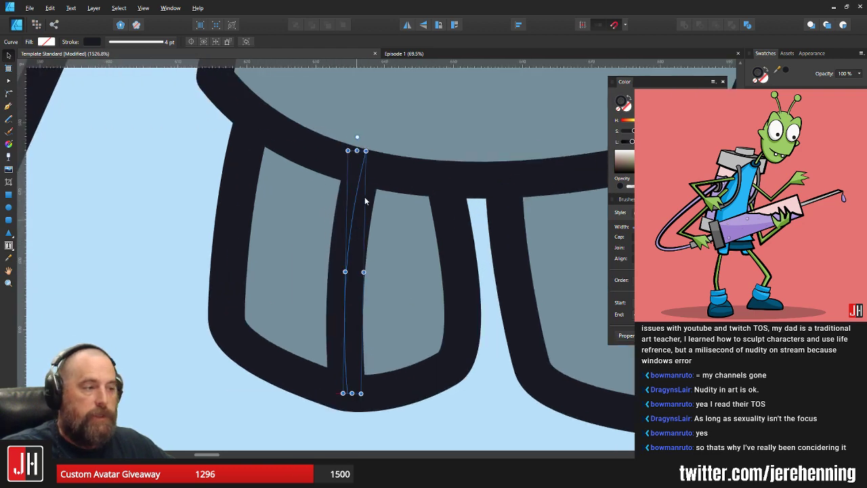
drag(358, 138, 348, 138)
Examine the hand and its divided left finger against the whole robot figure
scroll(357, 191, down, 11)
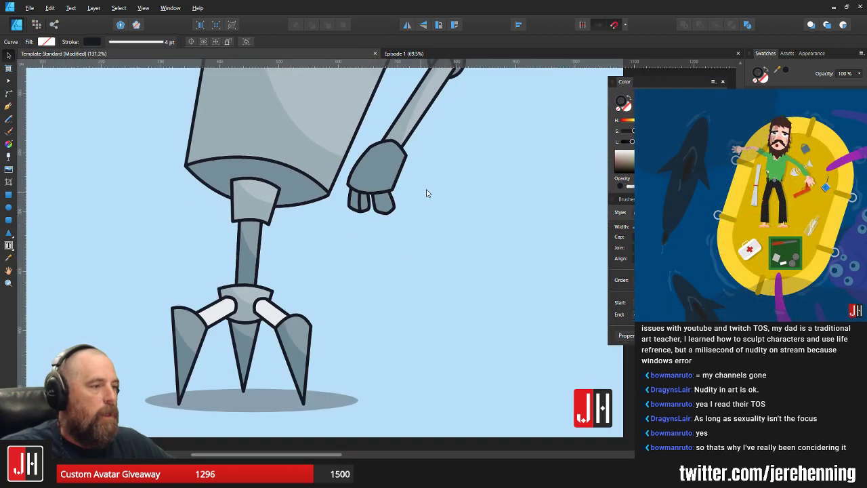
click(424, 192)
drag(423, 192, 379, 204)
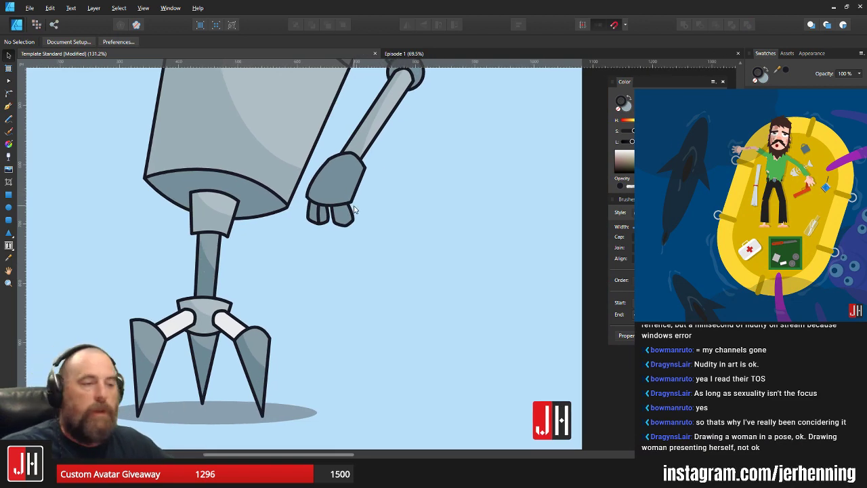
scroll(354, 210, up, 4)
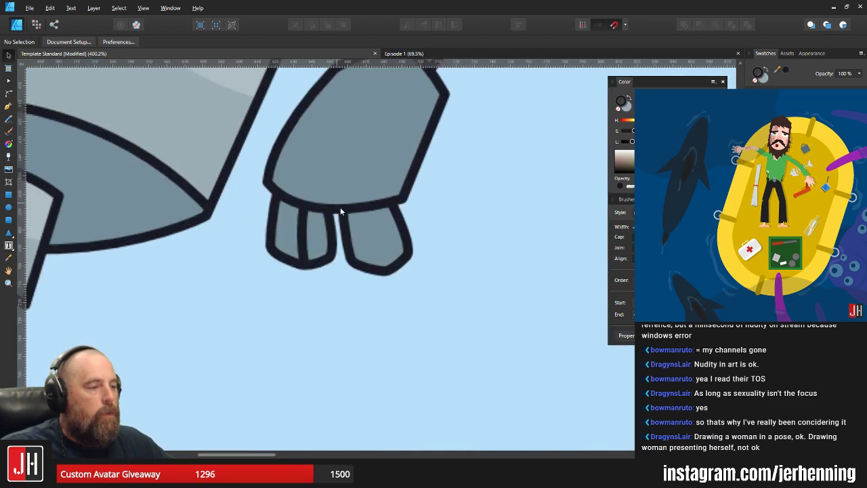
scroll(366, 210, down, 6)
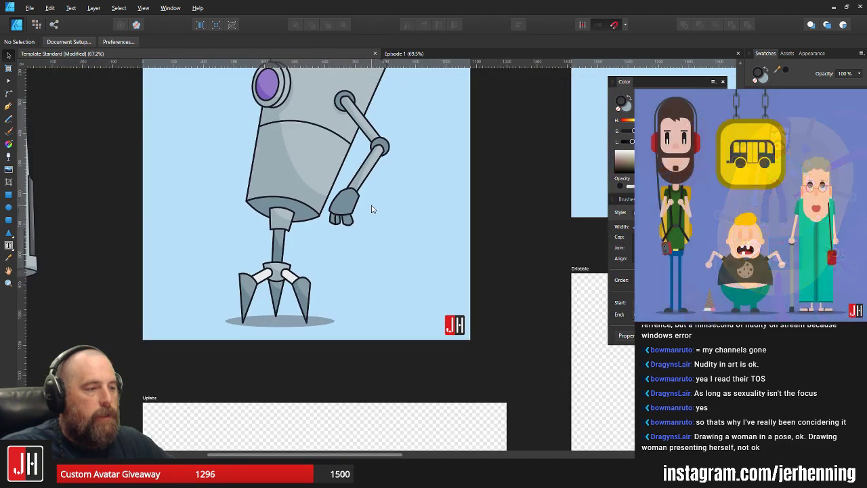
drag(371, 208, 357, 237)
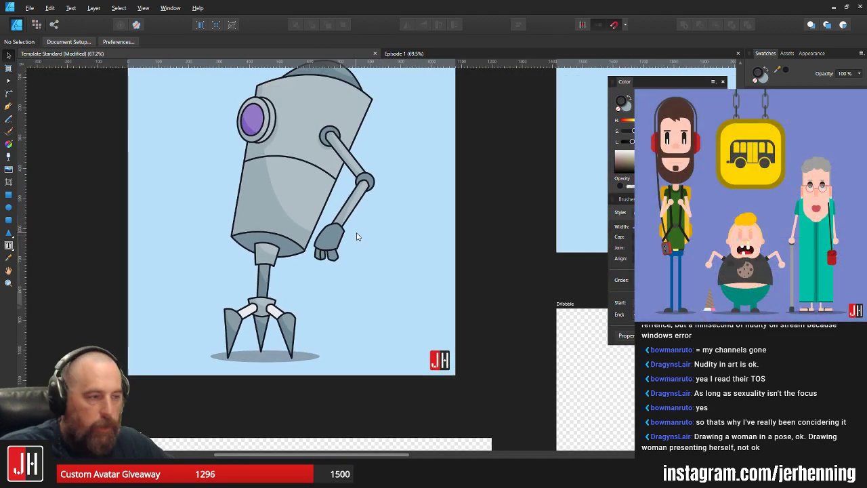
scroll(340, 249, up, 5)
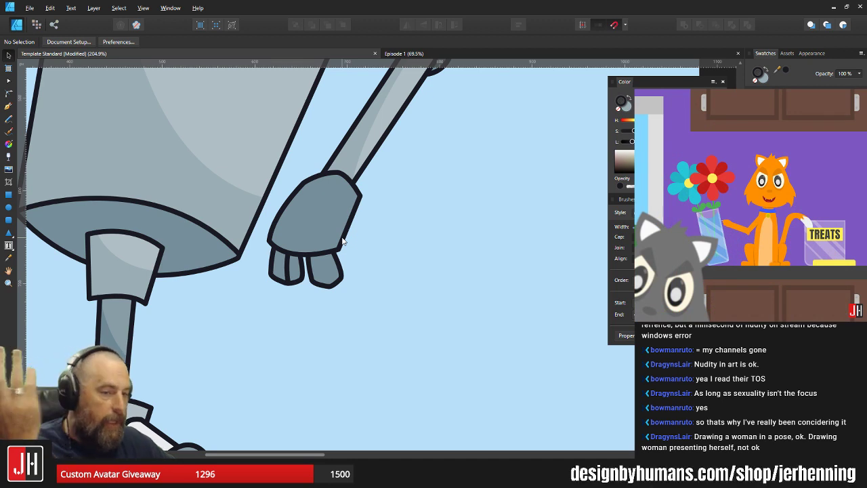
scroll(343, 241, up, 4)
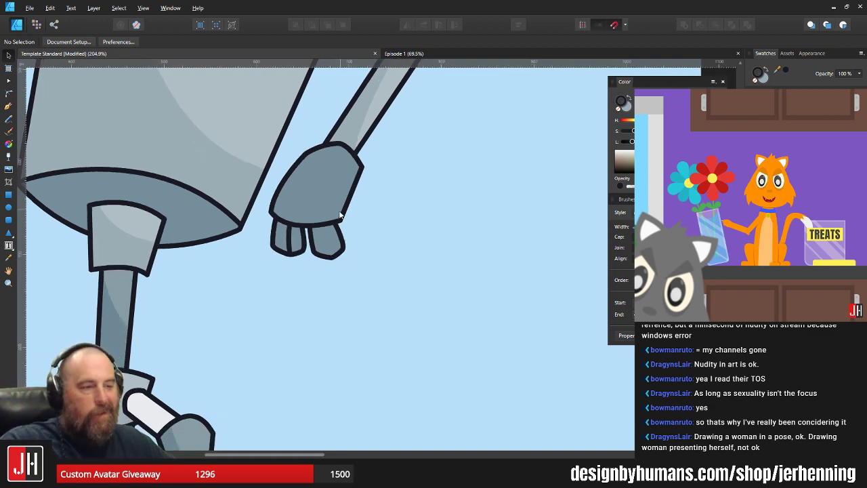
Copy the left finger's dividing line onto the right finger, rotating it to follow that finger's slant
click(238, 228)
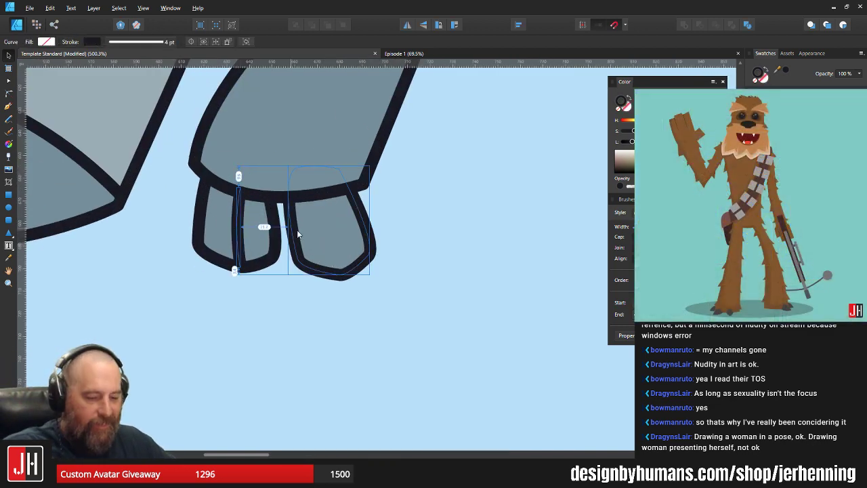
drag(237, 219, 337, 214)
drag(336, 183, 326, 184)
scroll(335, 220, up, 2)
drag(336, 220, 323, 211)
Move the top node of the right finger's dividing line onto the hand's outline, adjust its curvature and deselect it
key(a)
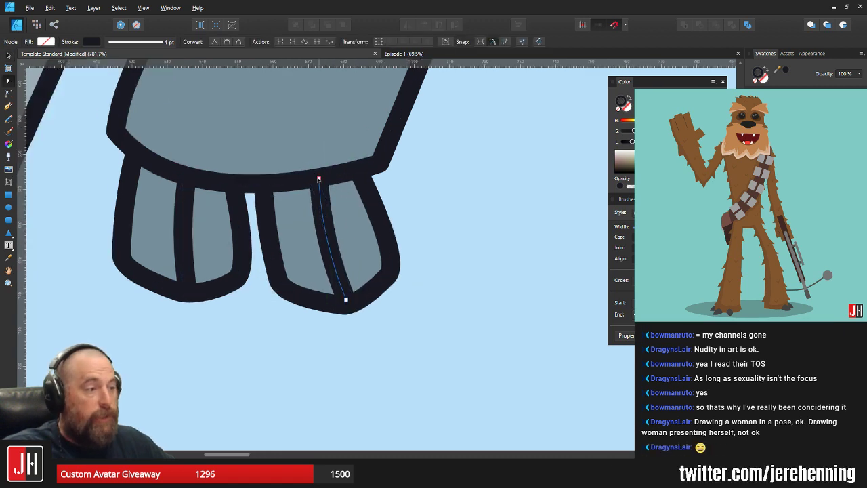
drag(317, 178, 315, 176)
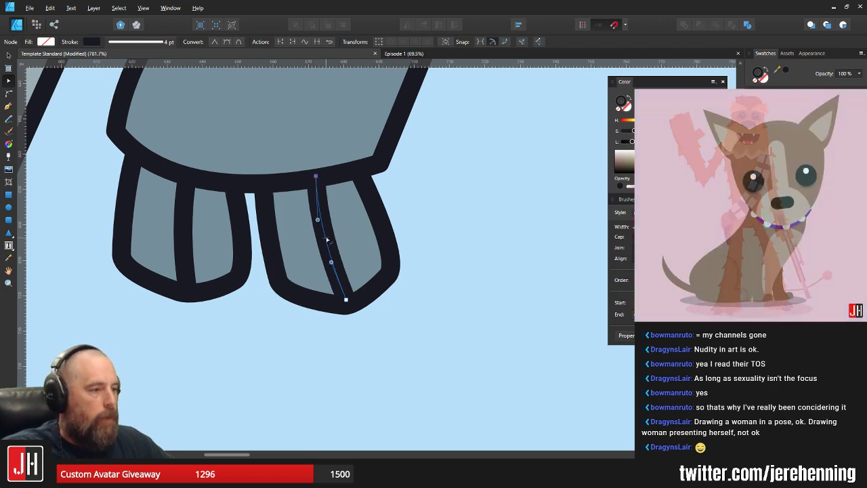
drag(325, 238, 330, 242)
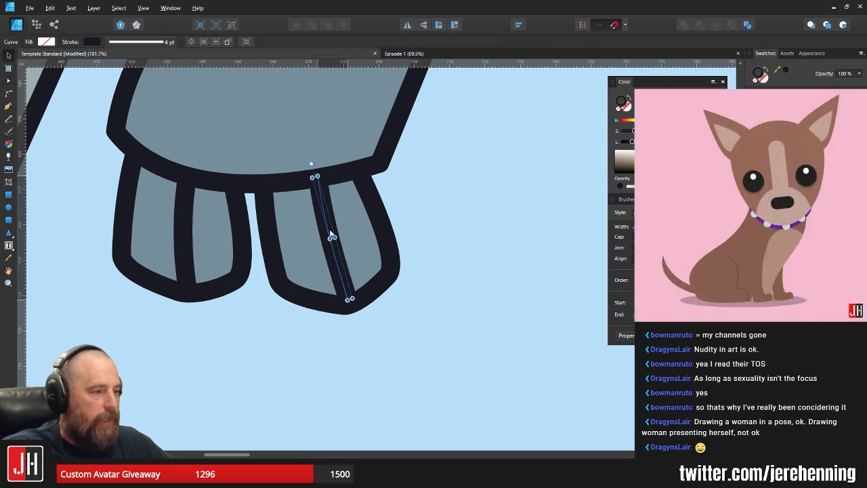
key(v)
scroll(332, 241, down, 10)
key(ctrl+d)
Draw a slightly curved, dark 4 pt line with the Pen tool inside the hand from near the wrist toward the right finger
scroll(364, 237, down, 4)
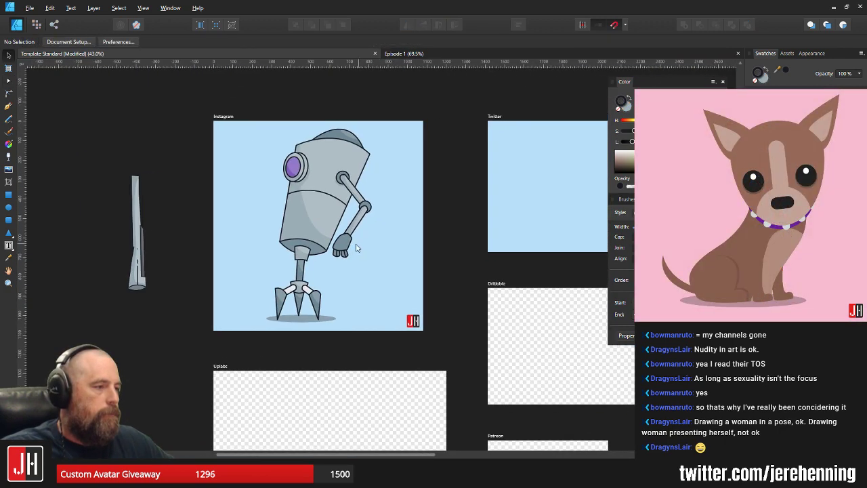
scroll(354, 246, up, 8)
scroll(302, 248, up, 3)
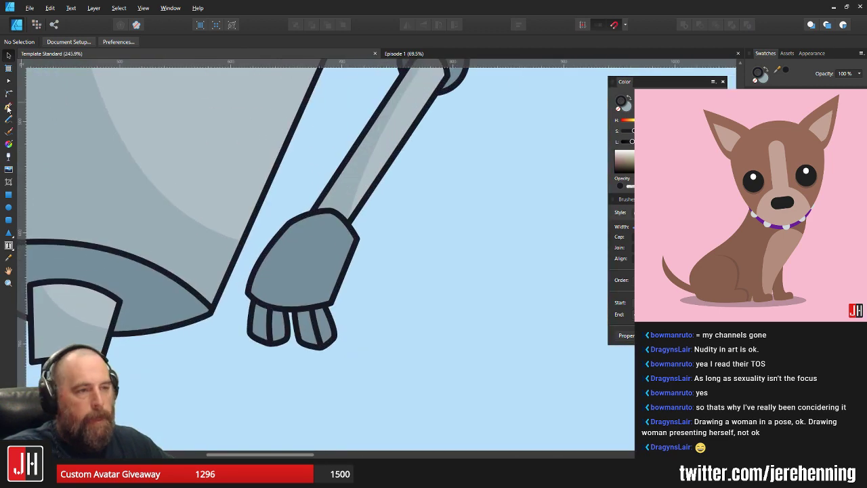
key(p)
scroll(302, 249, up, 3)
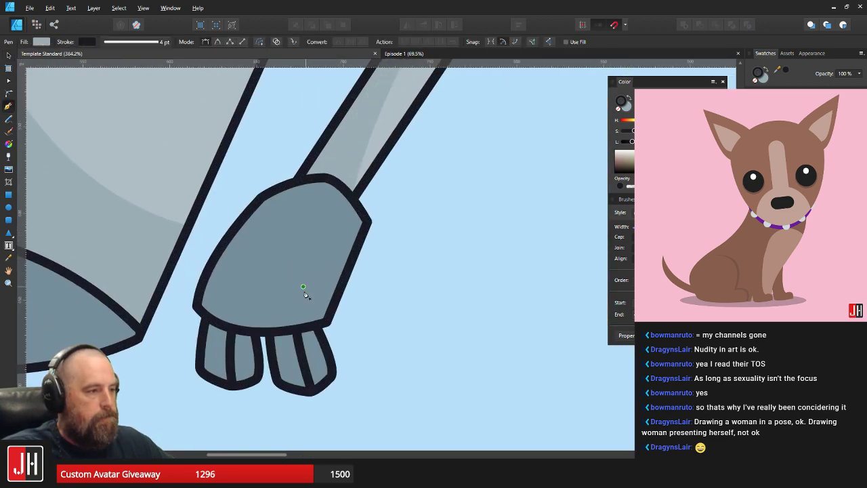
click(331, 198)
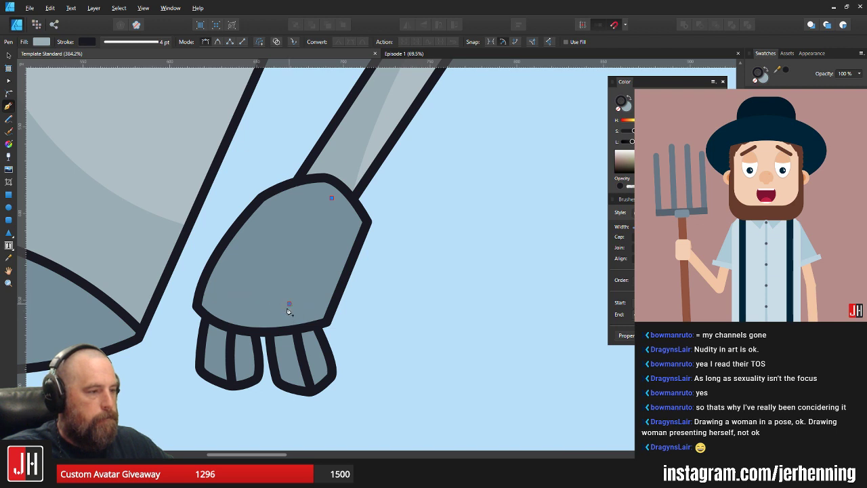
drag(288, 305, 282, 331)
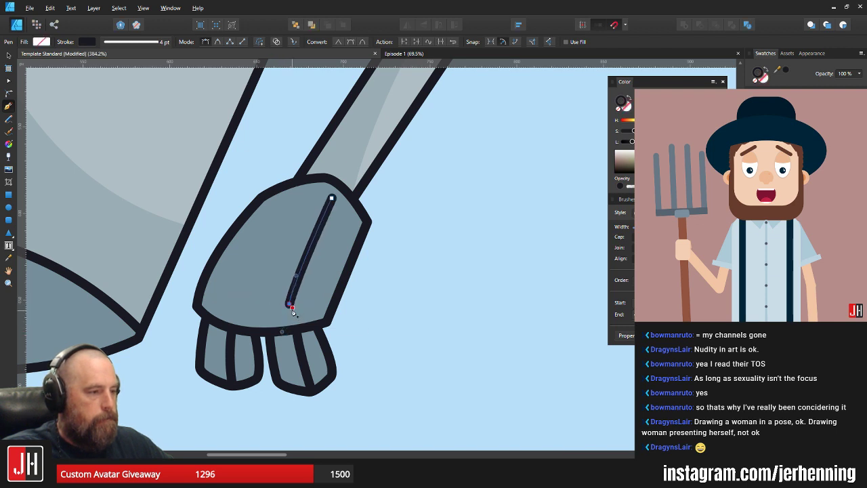
key(Escape)
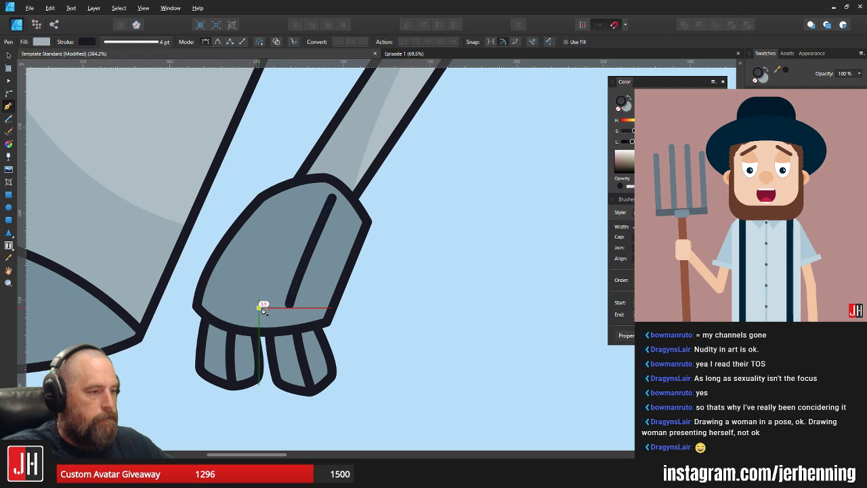
Shift the hand's inner line slightly right and down, closer to the hand's right edge
key(v)
scroll(410, 256, down, 2)
scroll(386, 277, up, 3)
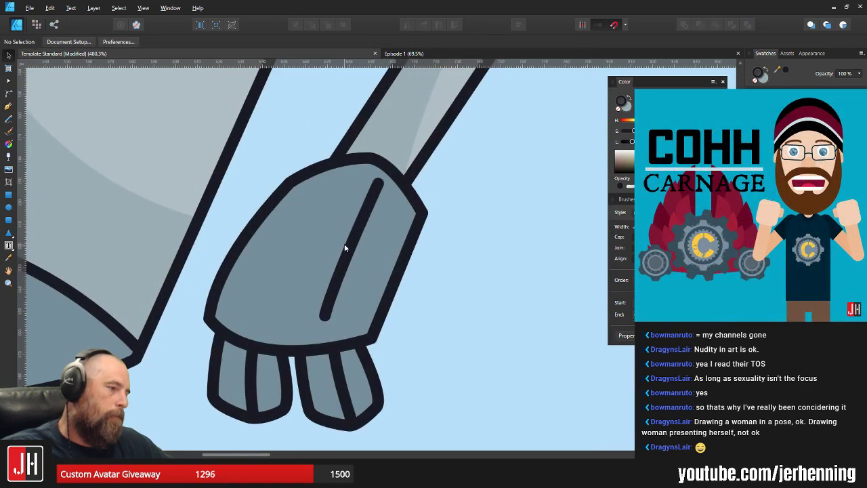
click(357, 236)
drag(357, 231, 364, 239)
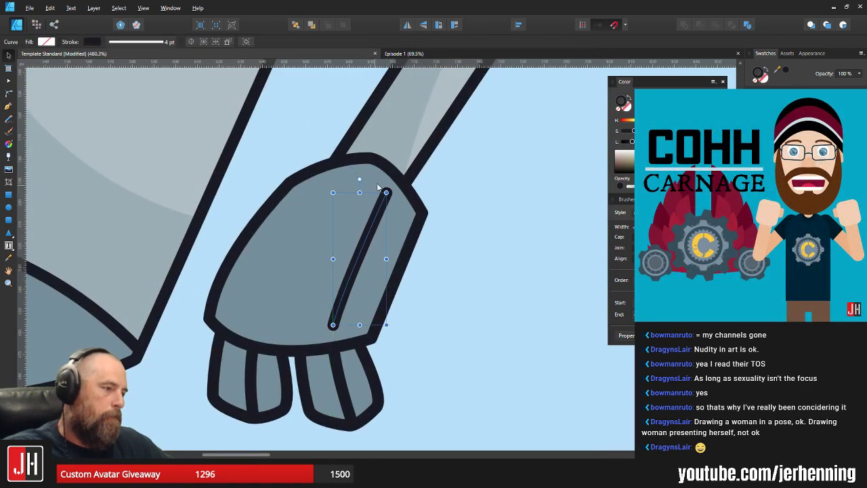
Flatten the hand outline's top edge at the wrist, move its top node slightly down and right, and deselect the hand
click(389, 166)
key(a)
drag(366, 158, 337, 167)
drag(389, 155, 409, 172)
scroll(401, 180, up, 3)
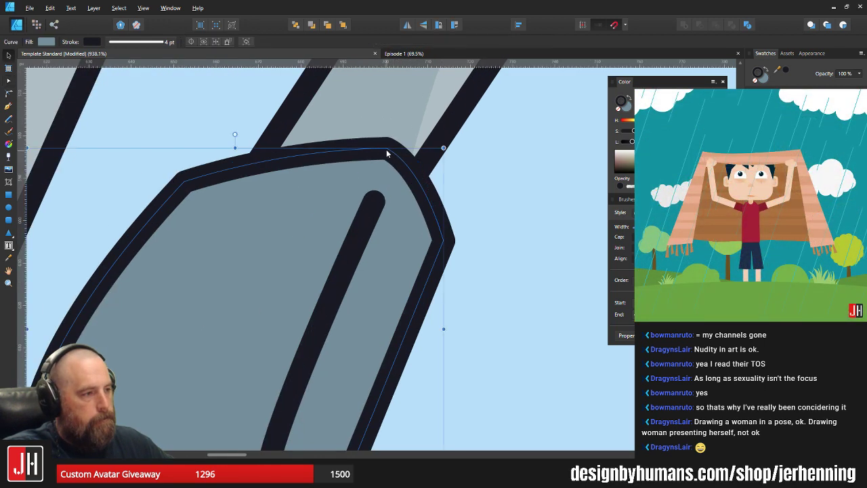
key(Down)
key(Right)
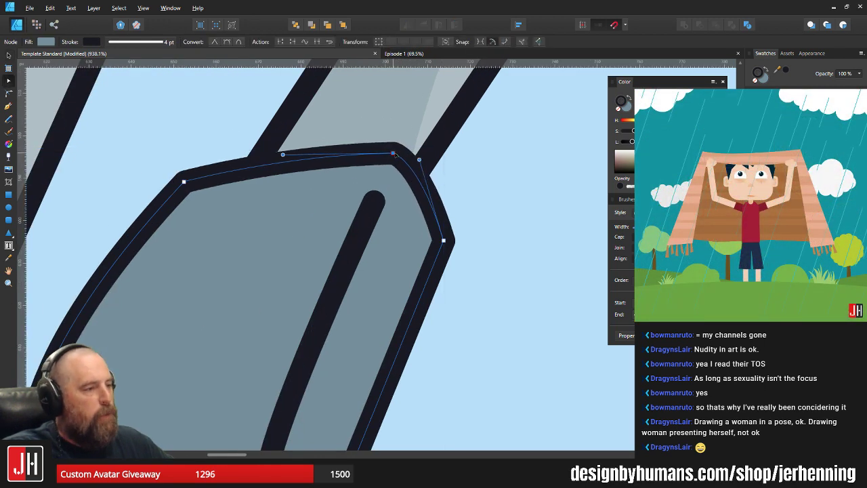
scroll(399, 162, down, 7)
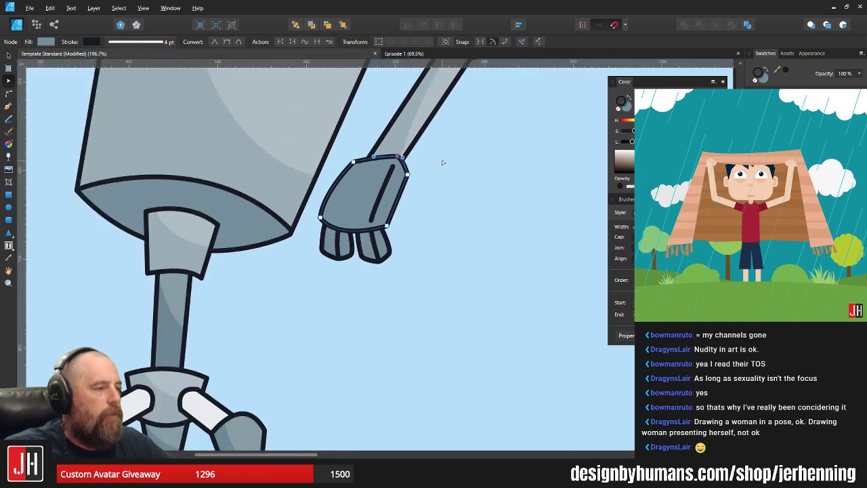
scroll(424, 175, down, 3)
scroll(424, 174, down, 3)
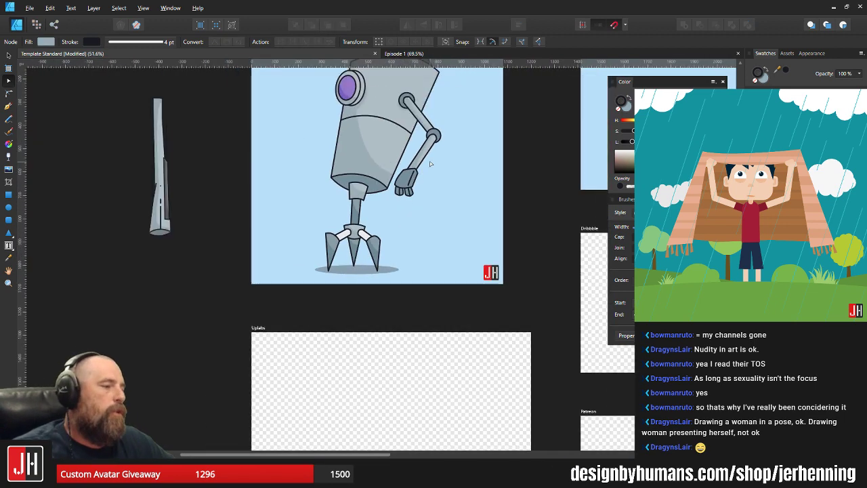
key(Escape)
key(v)
Shorten the hand's inner line by moving its lower end node slightly up and to the right
scroll(415, 187, up, 13)
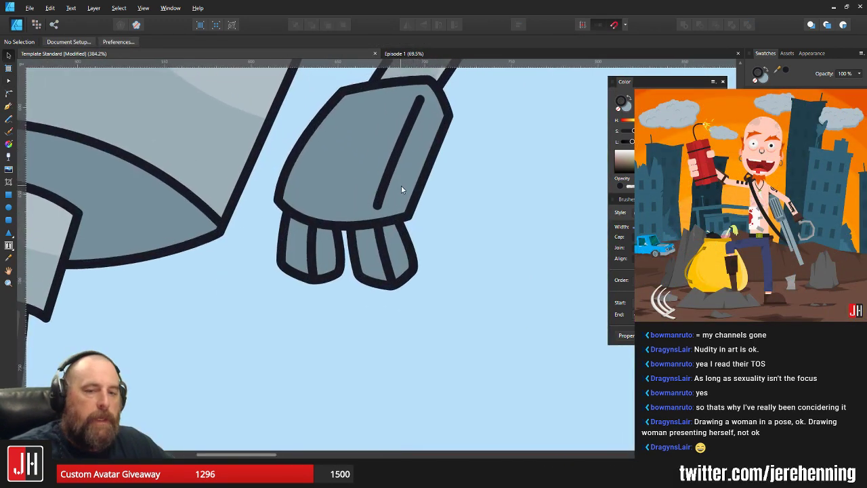
click(380, 206)
drag(415, 185, 414, 220)
key(a)
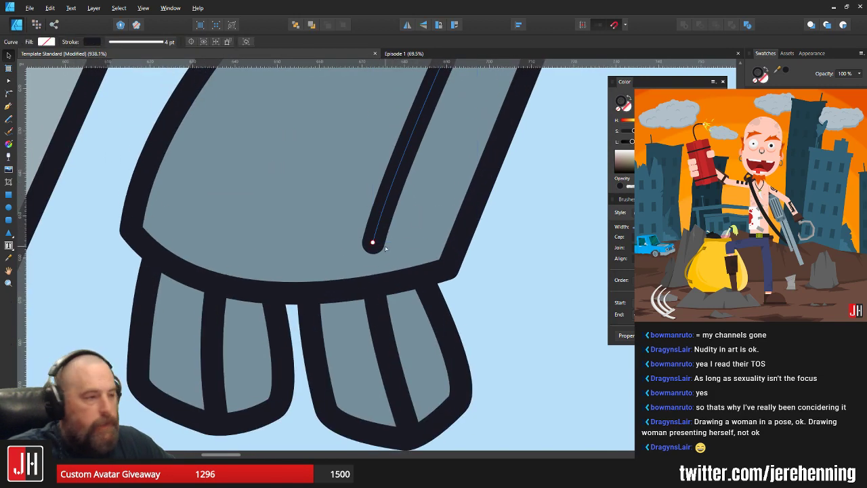
drag(373, 242, 380, 226)
scroll(380, 225, down, 4)
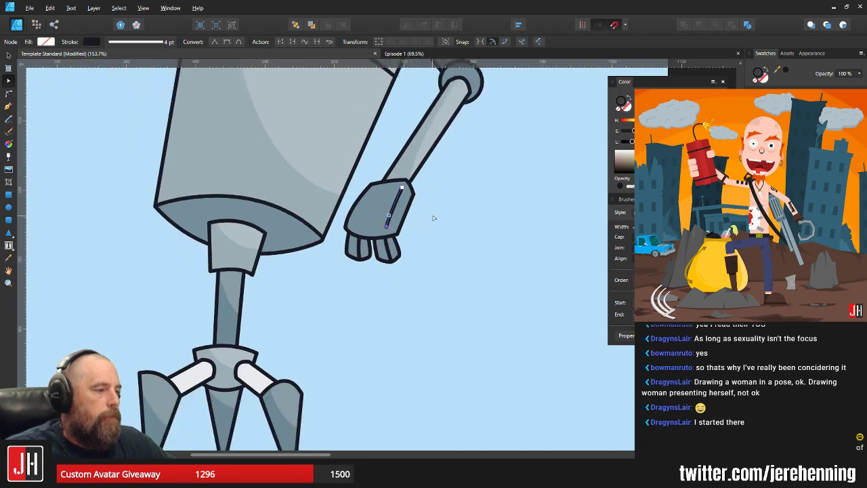
scroll(406, 220, up, 3)
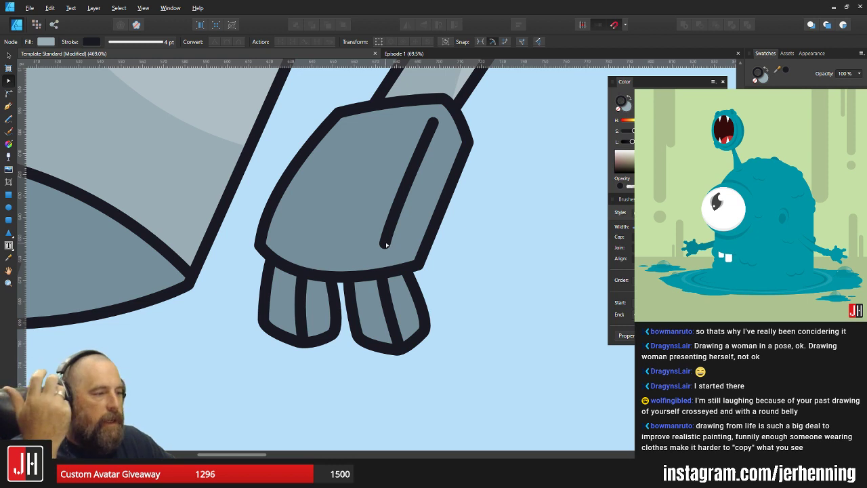
Shift the lower end node of the hand's inner line slightly left and deselect the line
key(v)
click(386, 243)
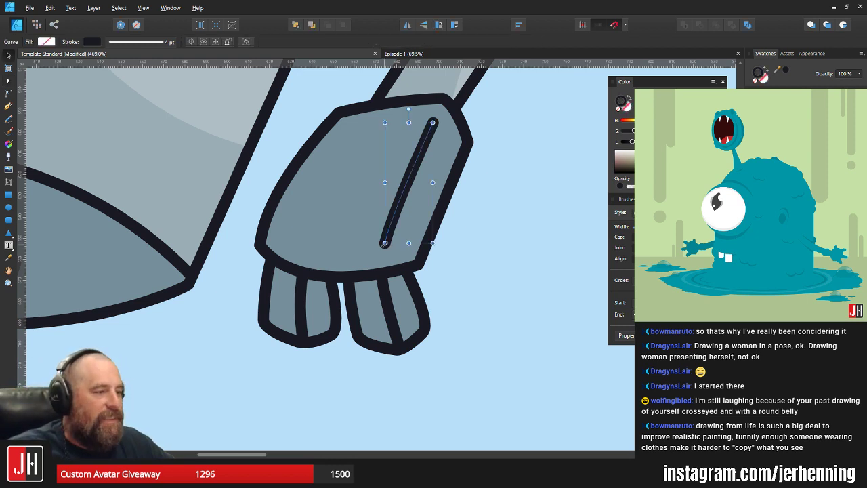
key(a)
drag(385, 243, 381, 241)
key(v)
click(519, 220)
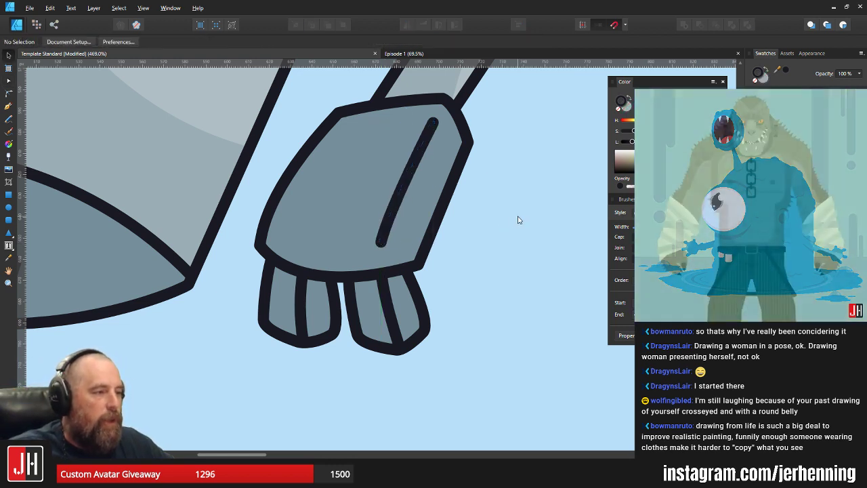
scroll(517, 220, down, 3)
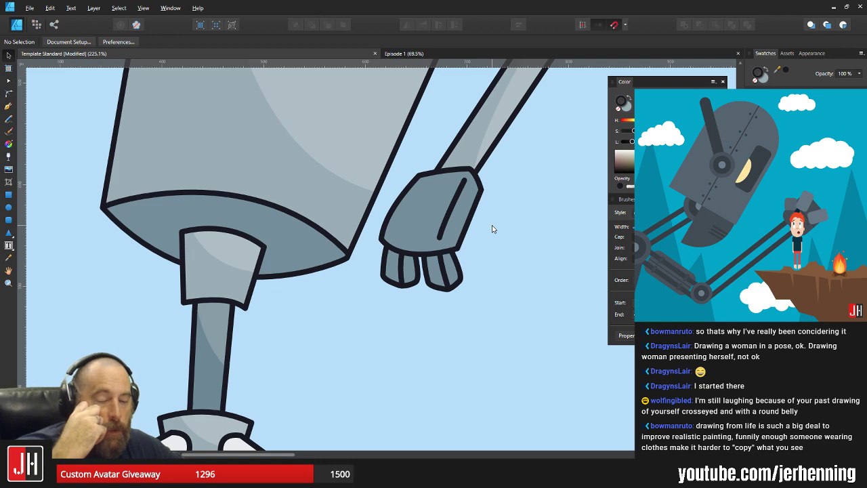
Cut the hand's inner line and paste it inside the hand shape so it is nested there
scroll(438, 235, up, 2)
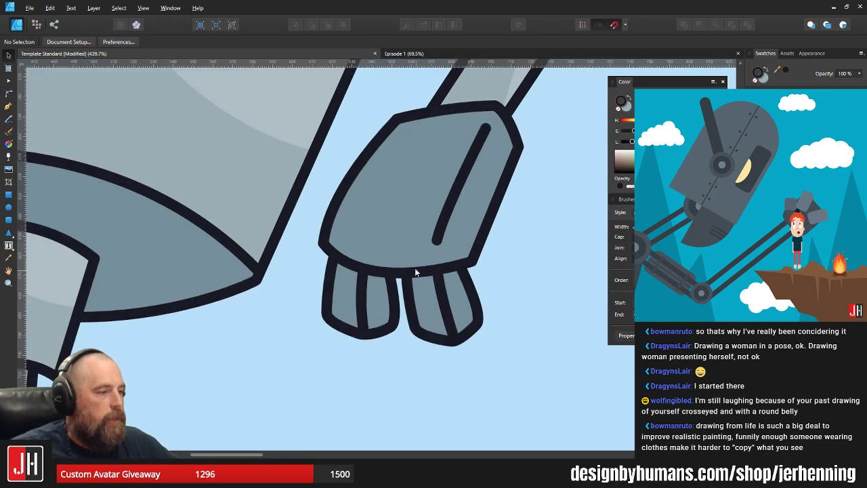
click(420, 257)
click(542, 227)
click(452, 183)
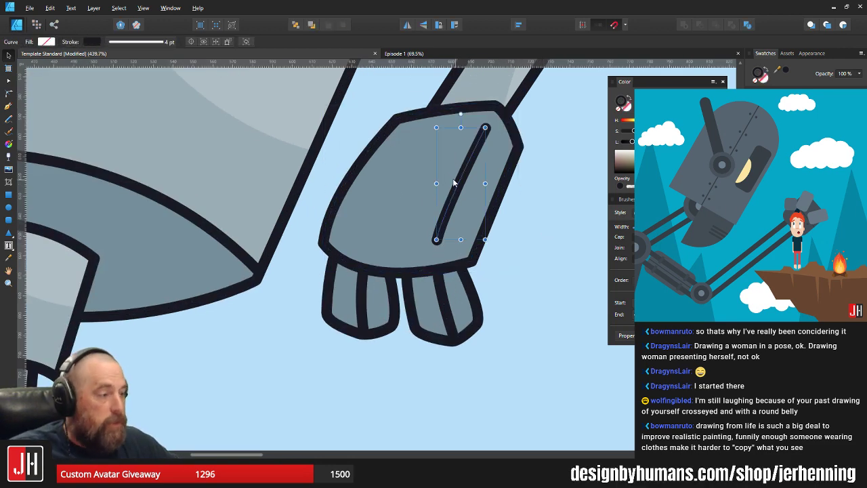
key(ctrl+x)
click(468, 178)
key(ctrl+alt+v)
drag(463, 177, 464, 179)
Fine-tune the lower end node of the nested inner line and deselect it
key(a)
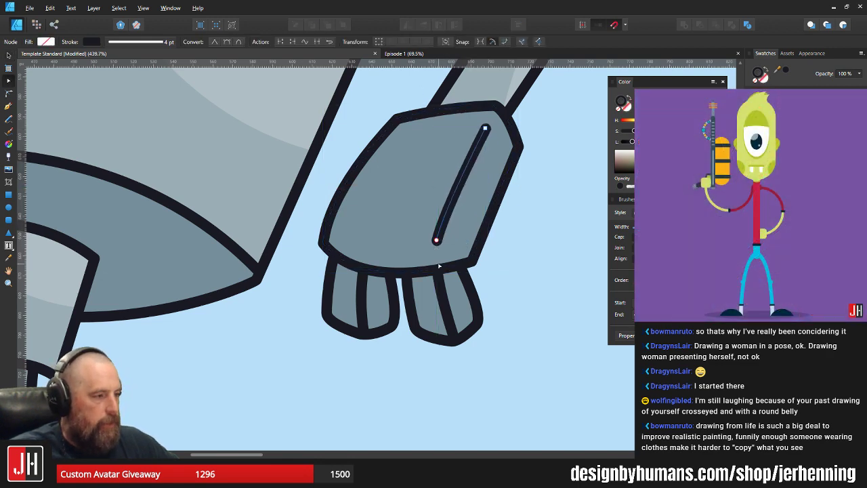
scroll(436, 239, up, 3)
click(442, 234)
drag(441, 234, 436, 233)
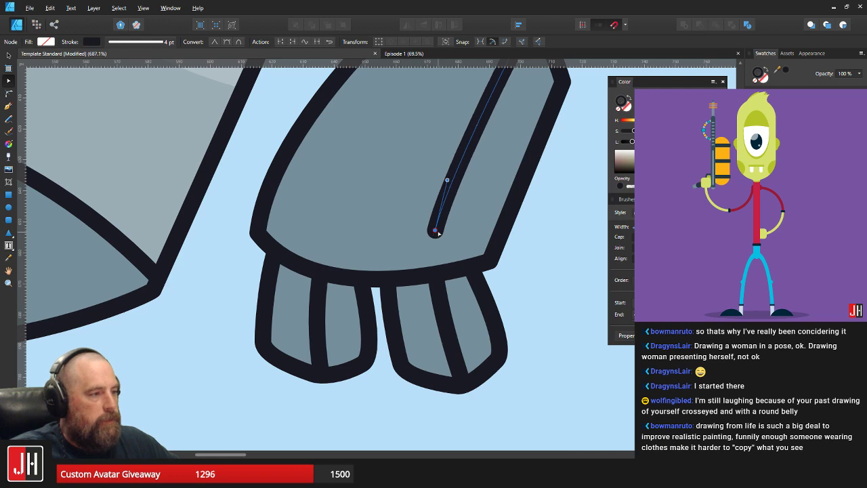
scroll(437, 234, down, 4)
key(v)
click(520, 201)
drag(519, 201, 419, 225)
scroll(381, 206, up, 2)
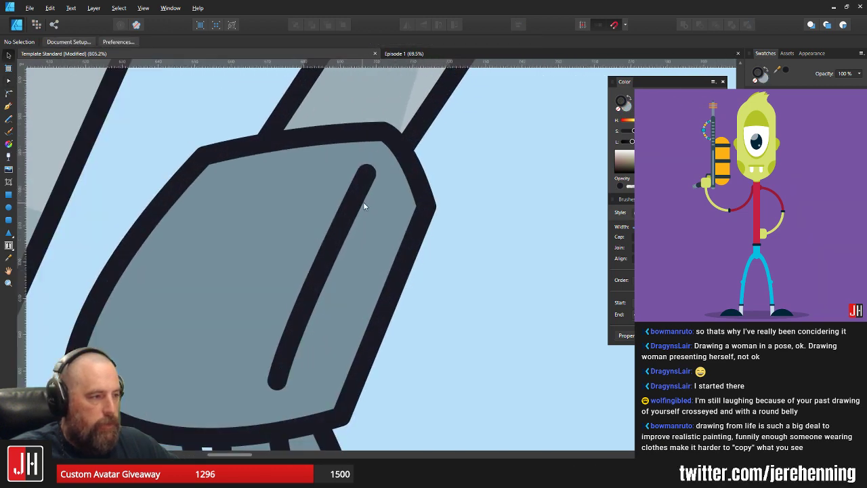
scroll(397, 200, down, 5)
scroll(407, 220, up, 1)
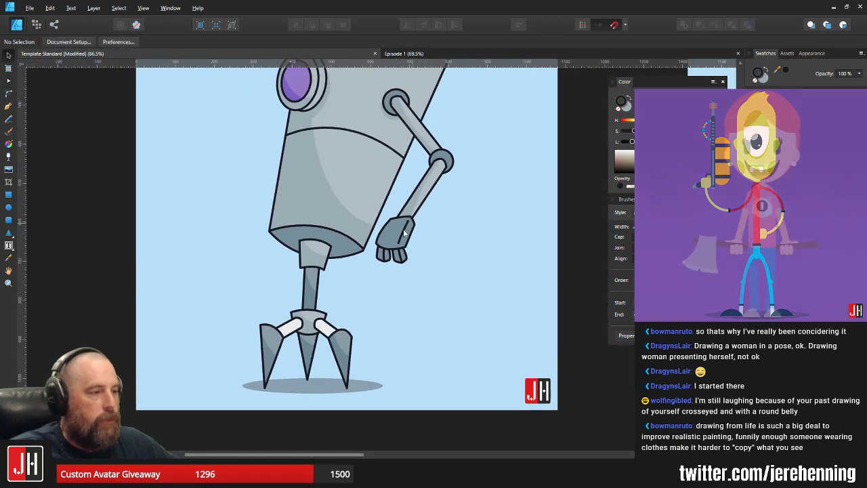
Try to flatten the curve of the hand's lower edge above the fingers, and undo the change
scroll(382, 245, up, 3)
click(383, 245)
scroll(382, 245, up, 1)
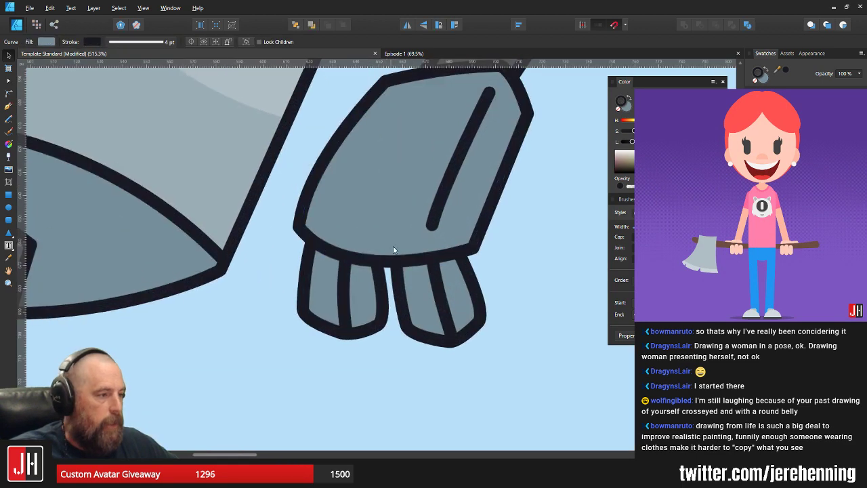
key(a)
drag(383, 261, 382, 258)
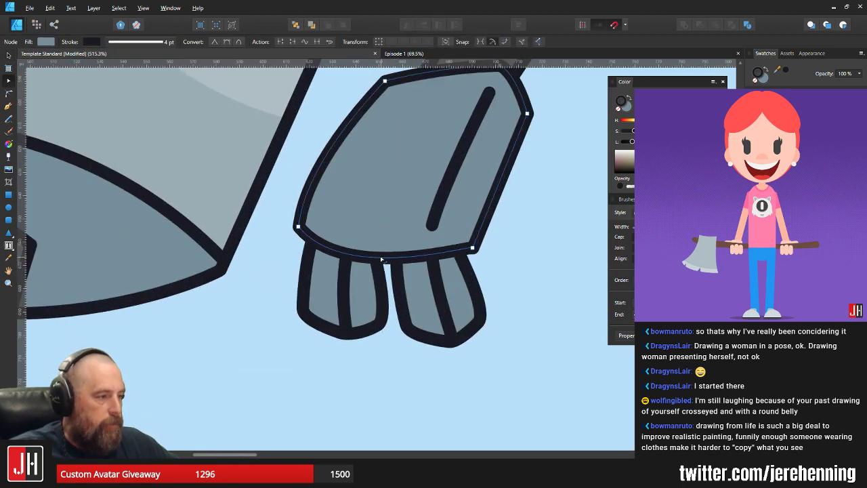
key(ctrl+z)
click(495, 245)
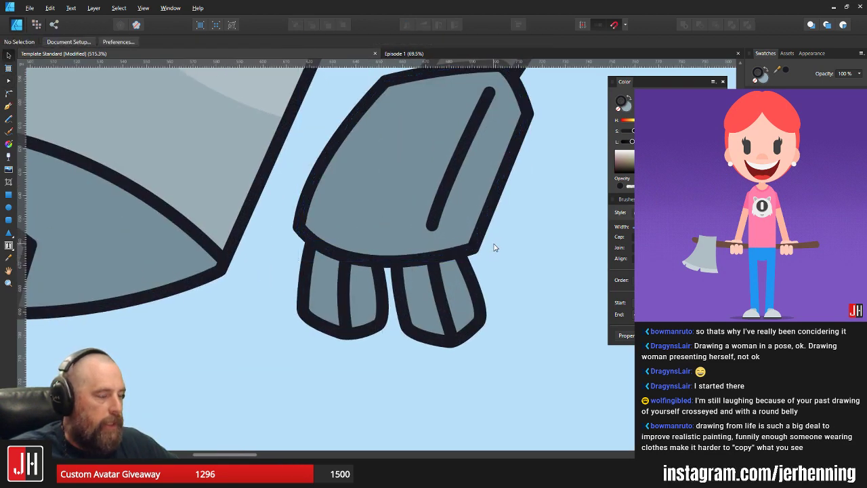
Try again to pull the middle of the hand's lower edge upward with the Node tool, and undo it
scroll(446, 259, down, 3)
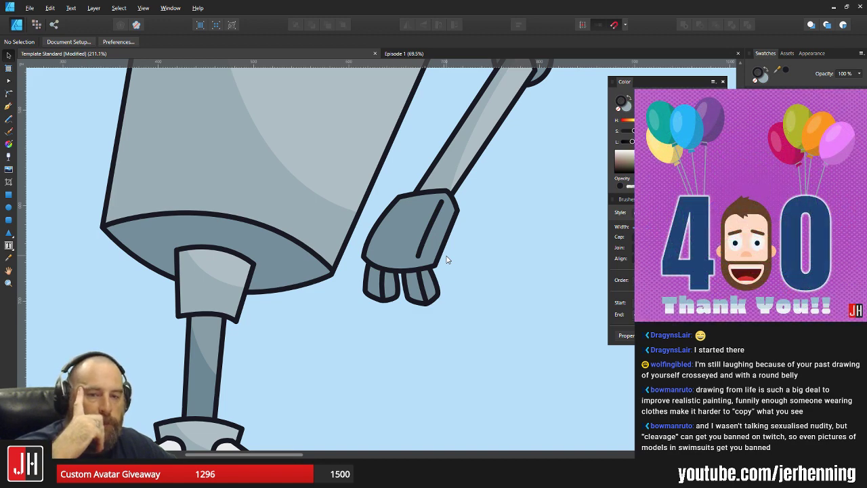
key(ctrl+0)
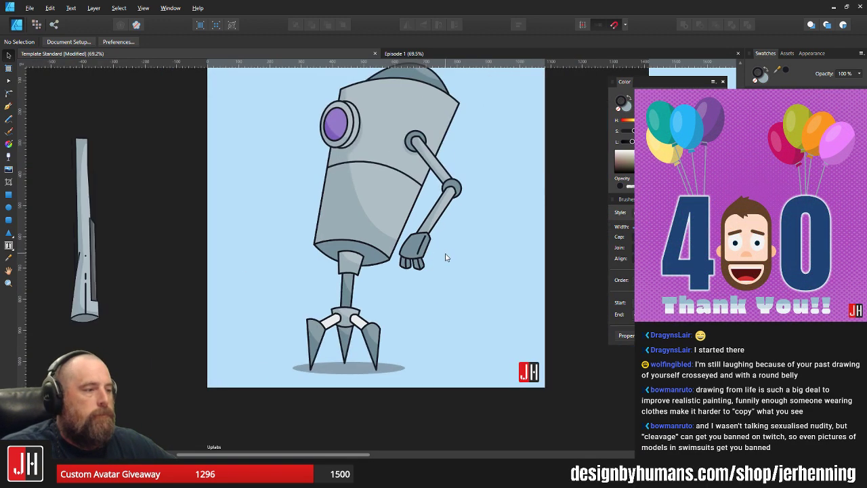
scroll(412, 258, up, 5)
drag(459, 142, 436, 240)
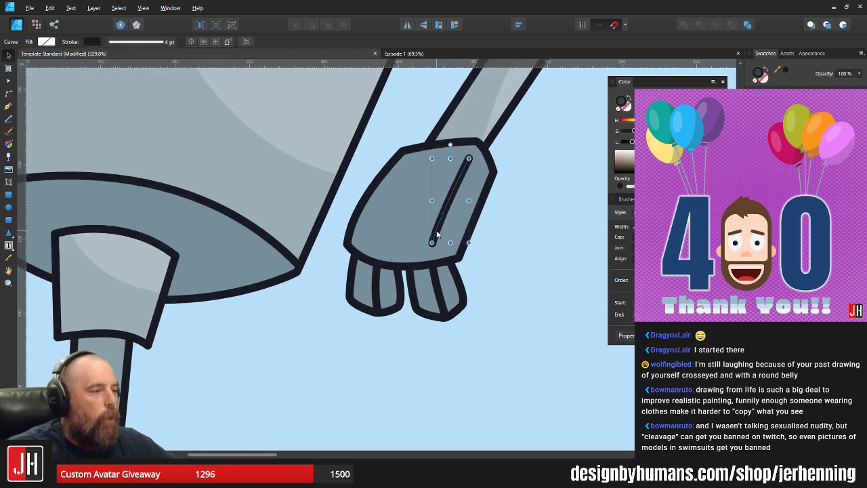
scroll(435, 244, up, 2)
key(v)
click(403, 282)
key(a)
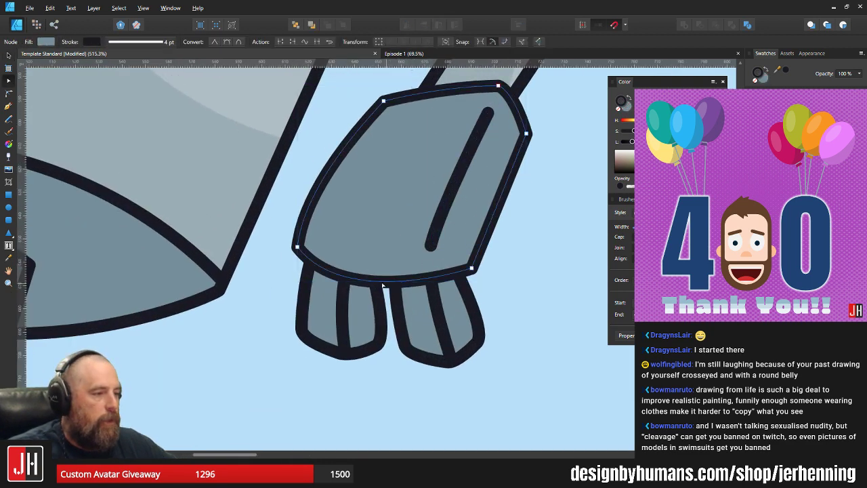
drag(379, 284, 384, 272)
key(ctrl+z)
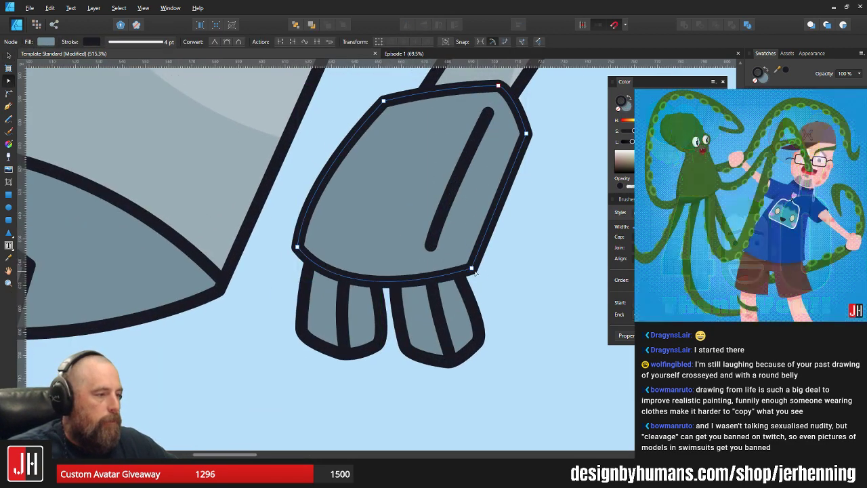
Flatten the hand's lower edge by pulling in the curve handle of its lower-left corner node
click(472, 269)
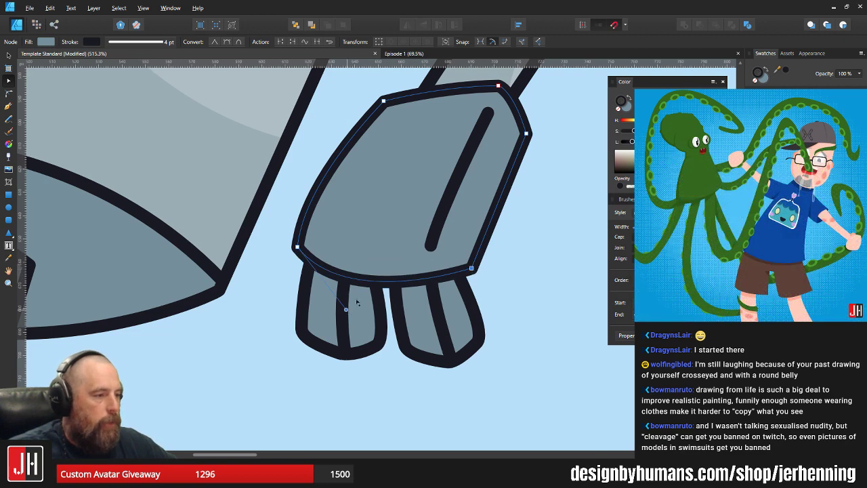
drag(357, 303, 367, 283)
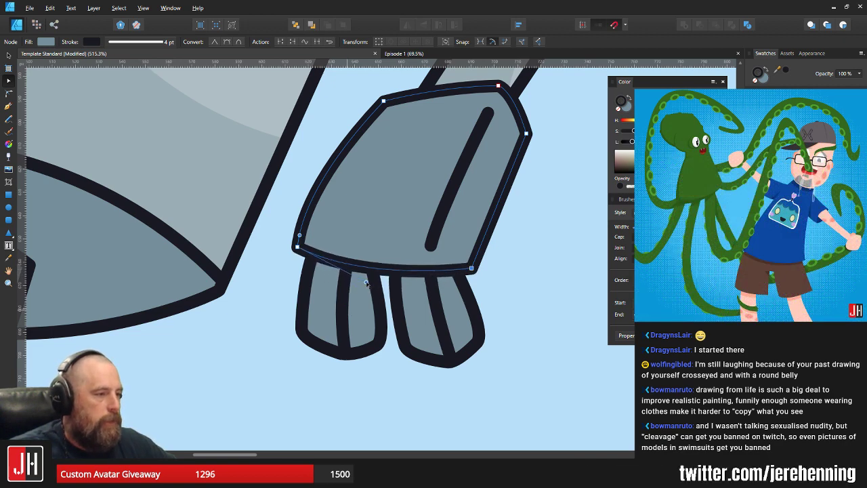
drag(463, 170, 433, 228)
click(434, 228)
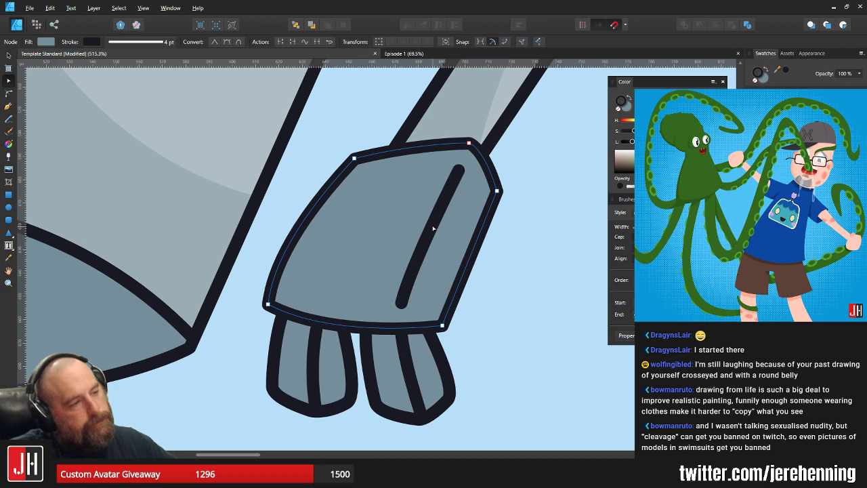
Select the hand's inner line, adjust its lower end node slightly with the Node tool, and deselect it
click(433, 229)
key(v)
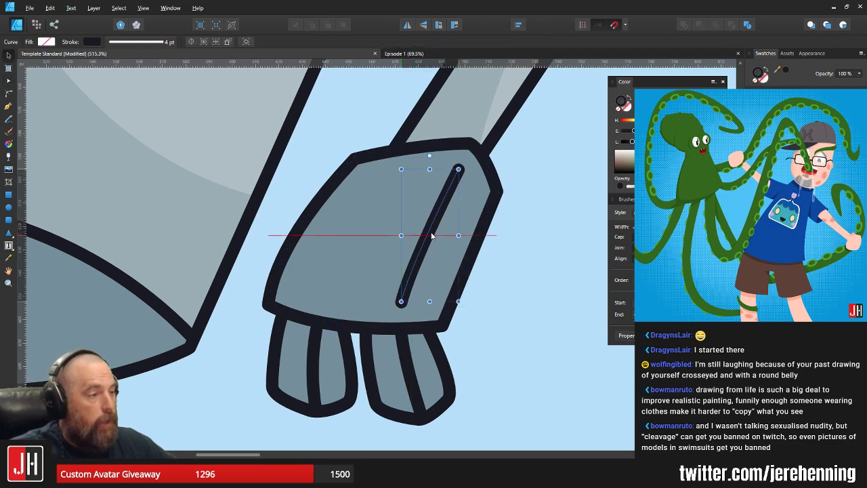
scroll(404, 315, up, 2)
key(a)
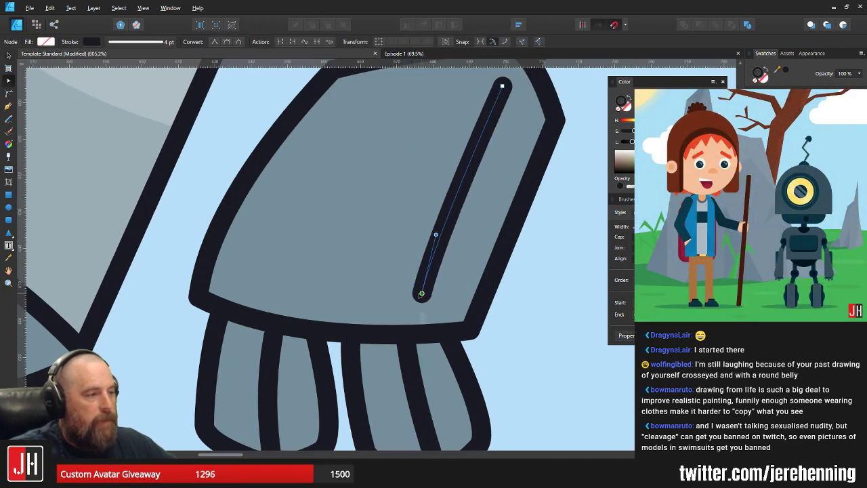
key(ctrl+d)
scroll(469, 309, down, 3)
key(v)
scroll(473, 312, down, 3)
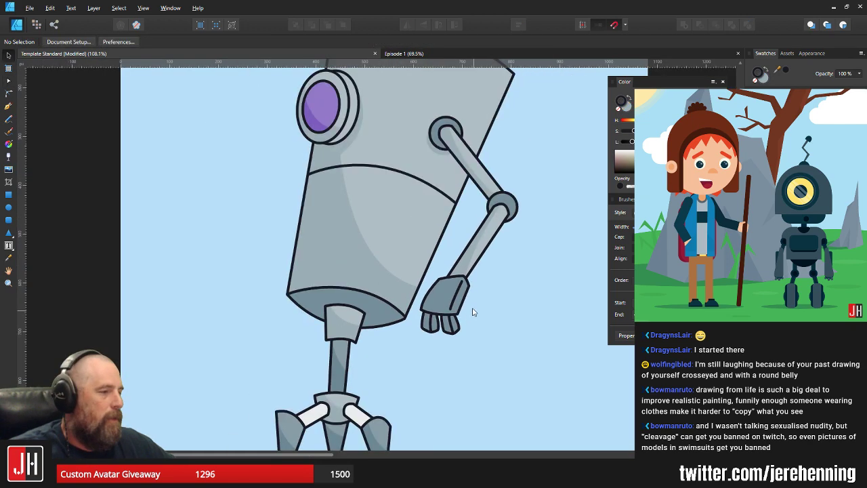
Draw a curved Pen path across the hand, dipping from above its upper-left edge to the inner line's lower end and up to the wrist
scroll(473, 311, down, 4)
scroll(438, 305, up, 6)
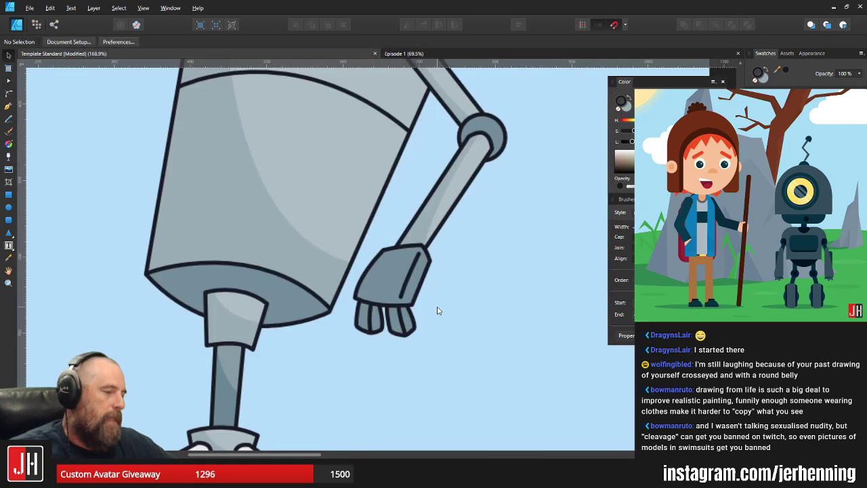
scroll(418, 293, up, 4)
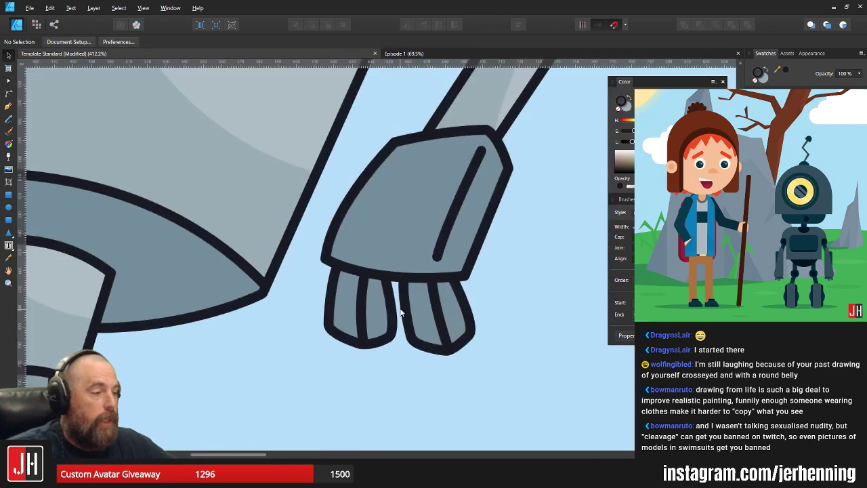
scroll(448, 300, down, 3)
scroll(447, 300, down, 3)
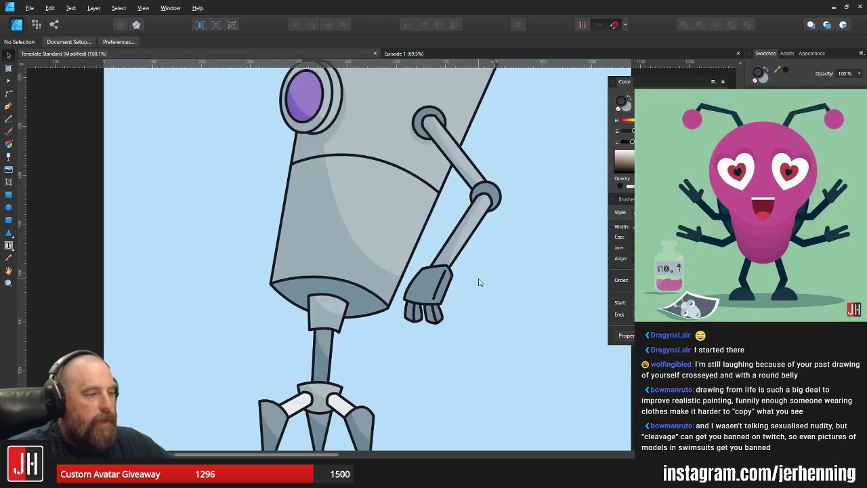
click(9, 106)
scroll(400, 284, up, 4)
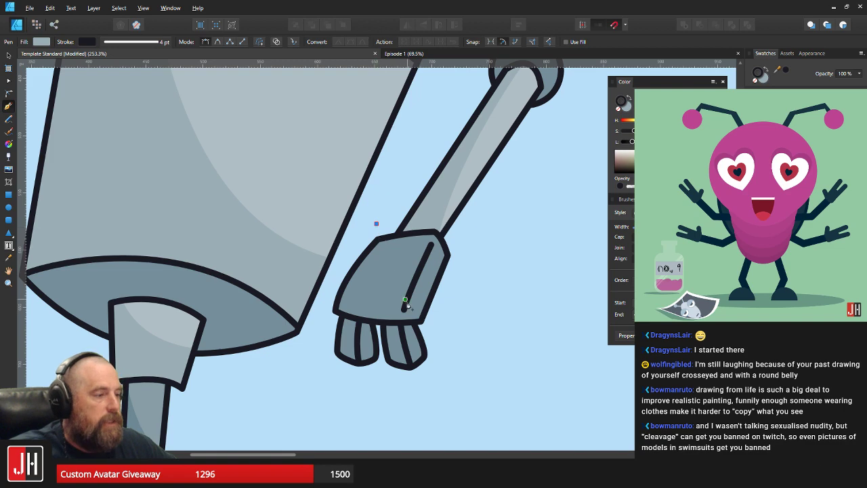
mouse_move(405, 300)
mouse_down()
mouse_move(437, 316)
mouse_move(453, 319)
mouse_move(451, 310)
mouse_up()
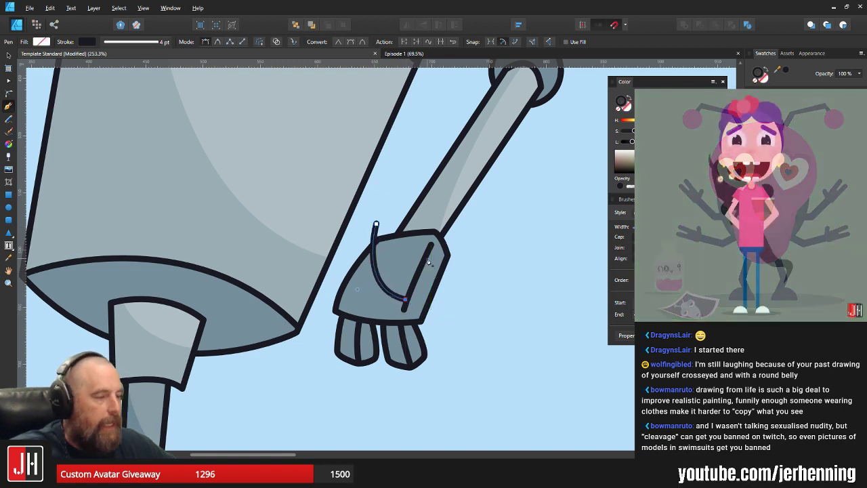
drag(440, 240, 449, 199)
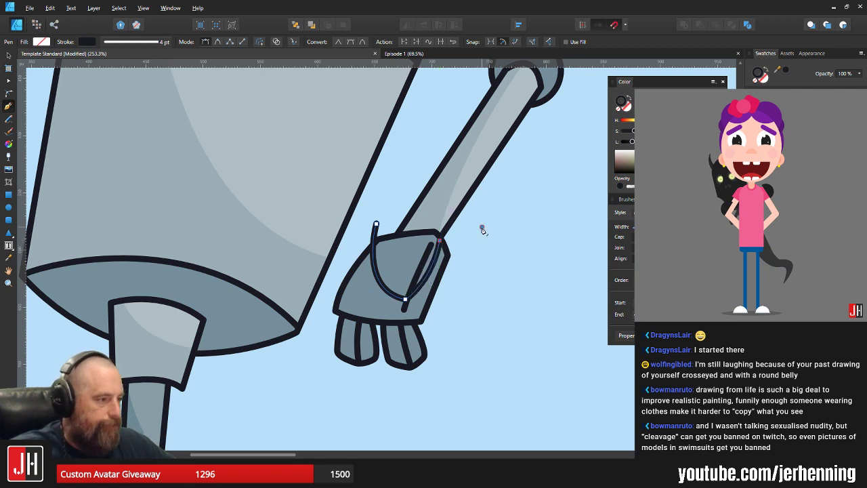
Close the path with straight segments around the hand and fingers, and remove its stroke
click(482, 228)
click(465, 381)
click(342, 380)
click(310, 293)
click(347, 210)
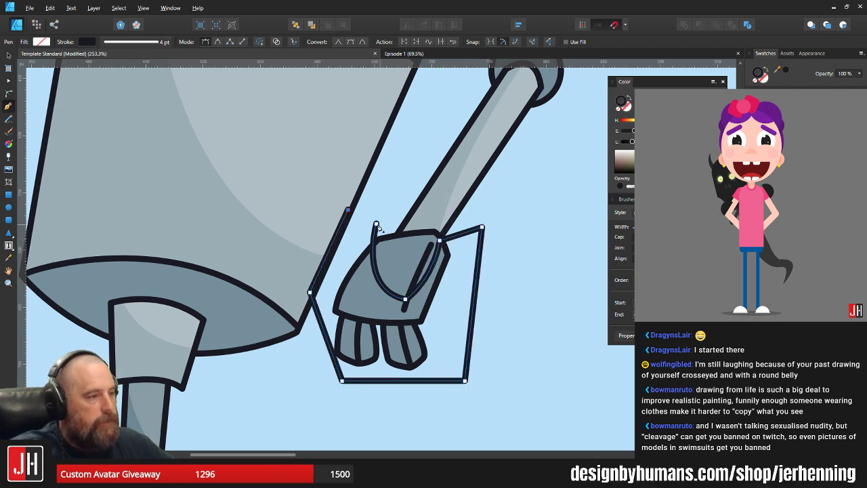
click(376, 223)
click(619, 109)
Fill the new shading shape with the hand's blue-grey colour using the Color Picker
scroll(332, 261, down, 2)
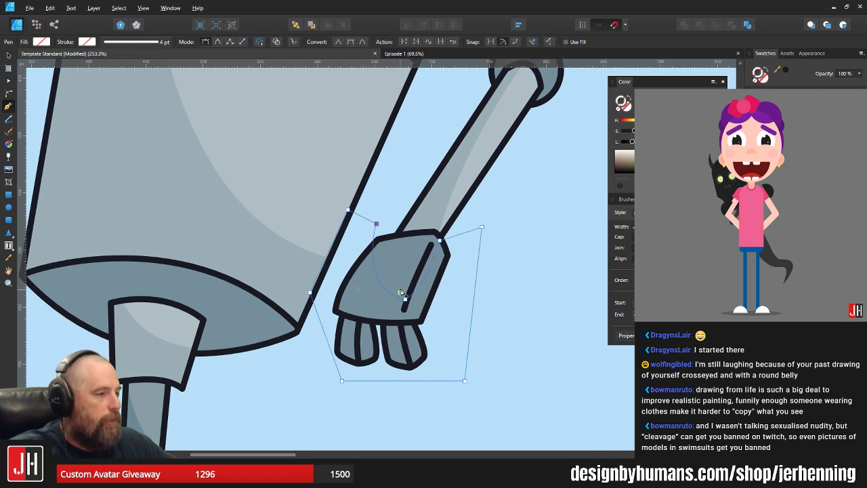
scroll(224, 359, down, 3)
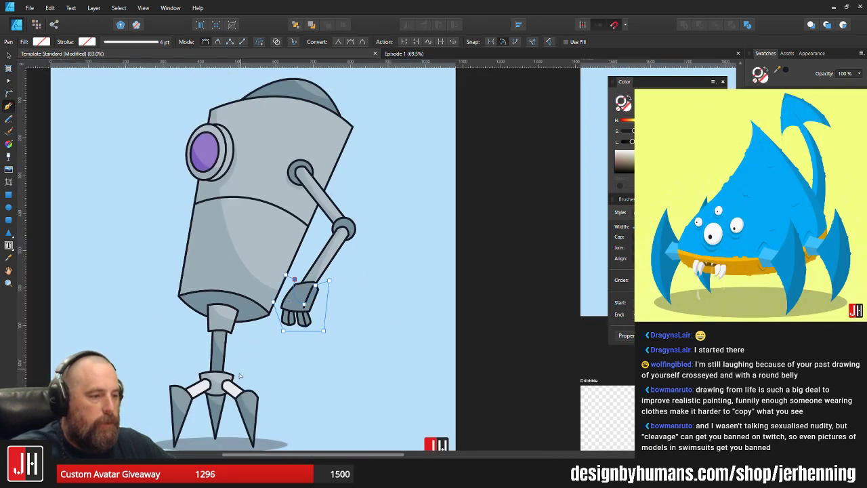
scroll(257, 334, up, 4)
key(i)
scroll(352, 305, up, 3)
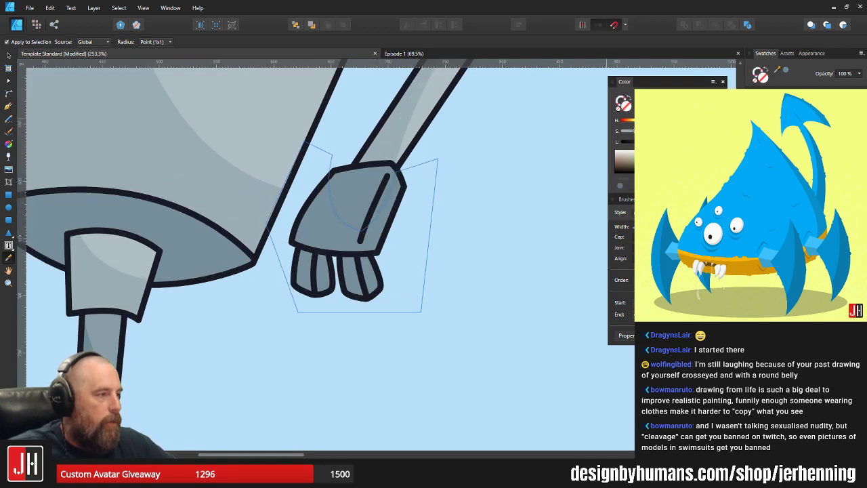
click(347, 237)
Cut the shading shape and paste it inside the hand shape so it is clipped to the hand's outline
scroll(348, 244, up, 2)
key(ctrl+x)
key(v)
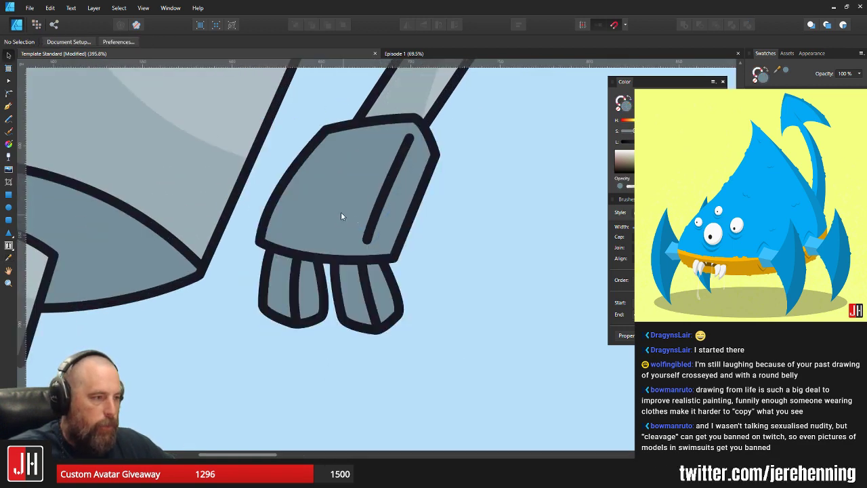
click(340, 209)
key(ctrl+alt+v)
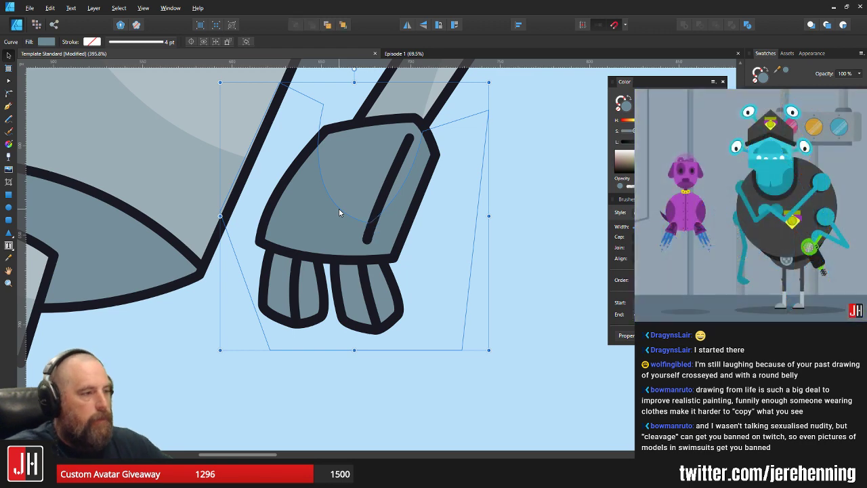
Darken the shading shape inside the hand and deselect it
scroll(362, 216, down, 5)
click(413, 226)
scroll(350, 216, up, 5)
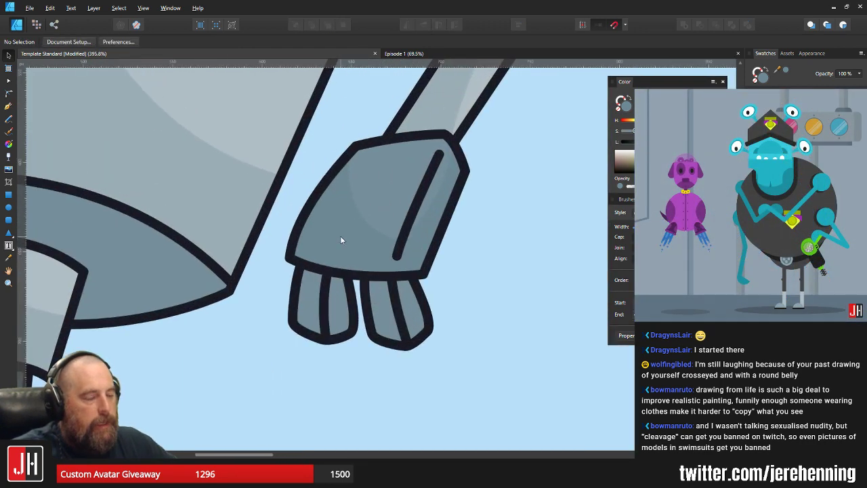
click(340, 236)
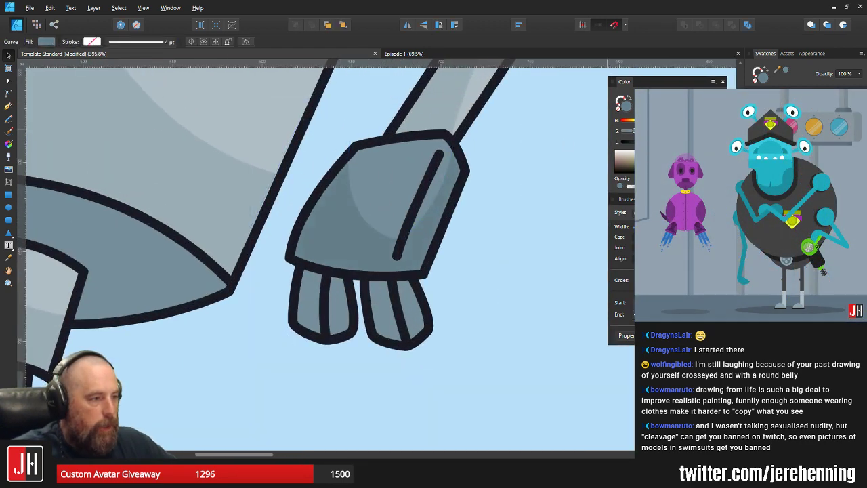
key(ctrl+d)
Select both finger shapes, fill them with the hand's shadow colour using the Color Picker, and deselect them
scroll(519, 209, down, 5)
scroll(519, 209, up, 6)
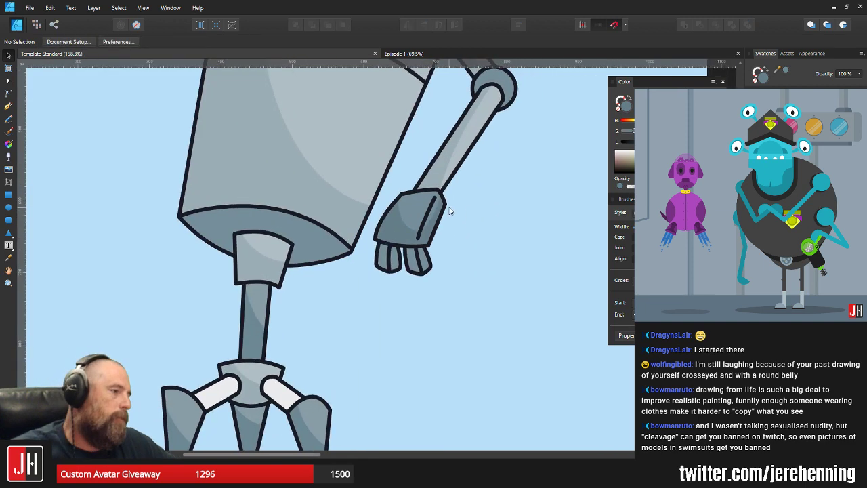
scroll(427, 211, down, 5)
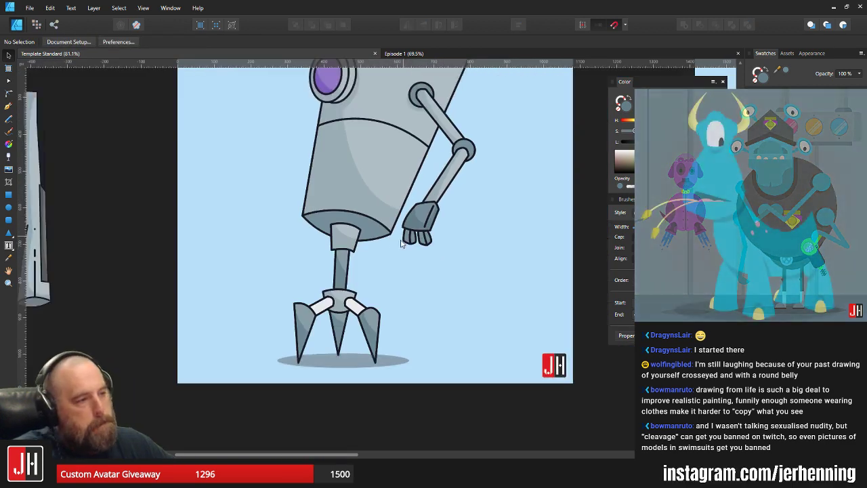
scroll(420, 238, up, 5)
drag(429, 237, 385, 254)
click(348, 225)
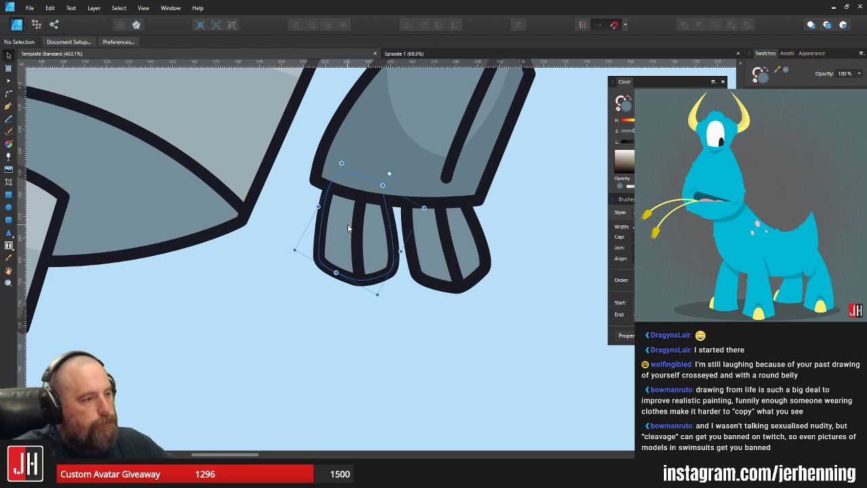
shift+click(424, 229)
key(i)
click(389, 174)
key(v)
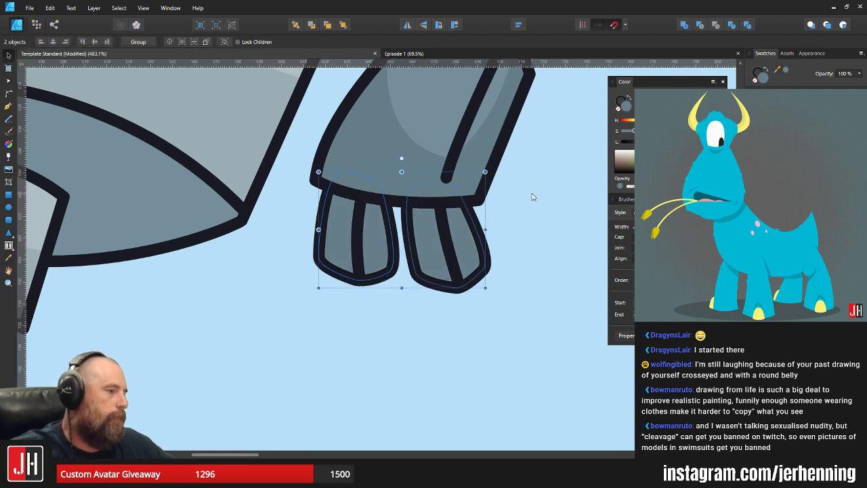
click(533, 196)
scroll(468, 237, down, 6)
scroll(470, 241, down, 5)
scroll(445, 246, up, 3)
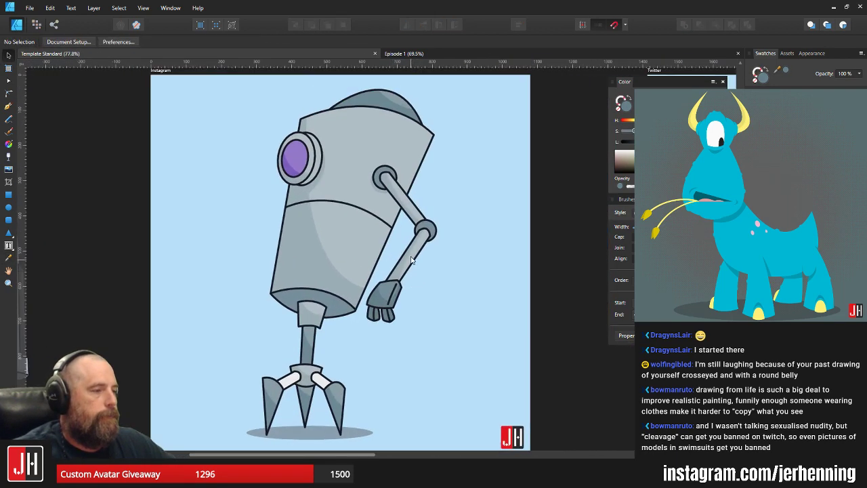
scroll(404, 237, up, 4)
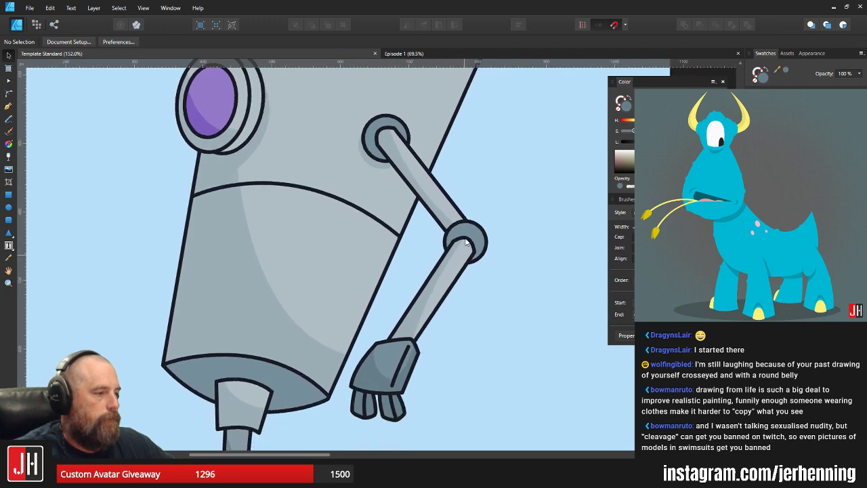
scroll(483, 217, down, 5)
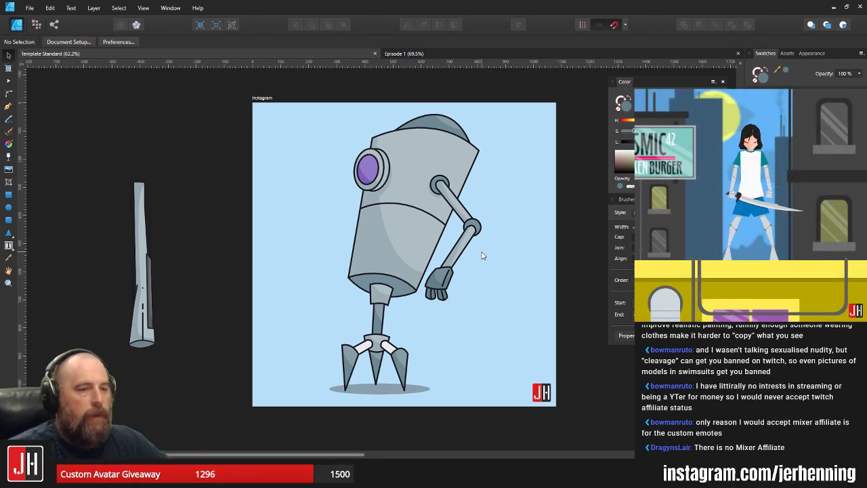
Draw a closed four-sided Pen shape along the underside of the upper arm, starting just below the shoulder joint
scroll(450, 142, up, 5)
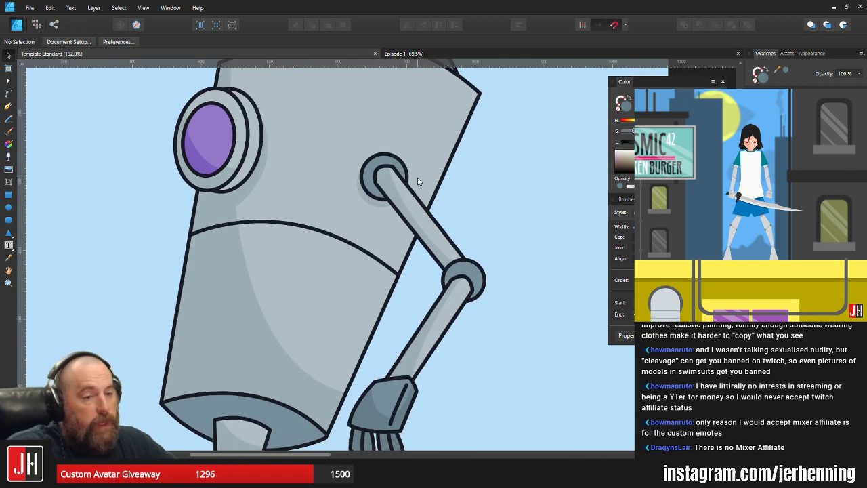
scroll(410, 190, up, 1)
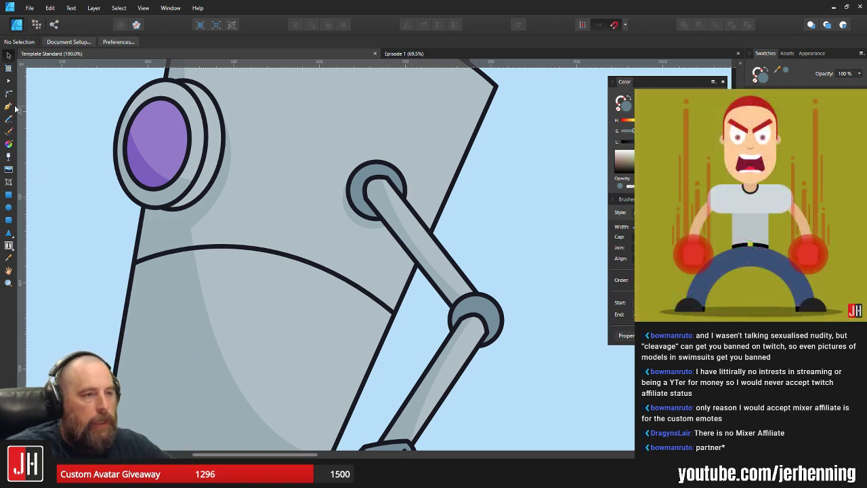
key(p)
scroll(433, 227, up, 2)
click(345, 225)
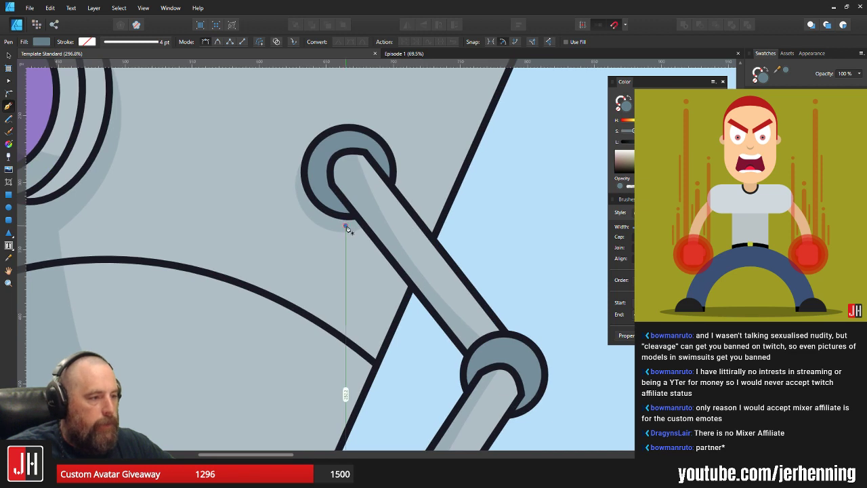
click(427, 337)
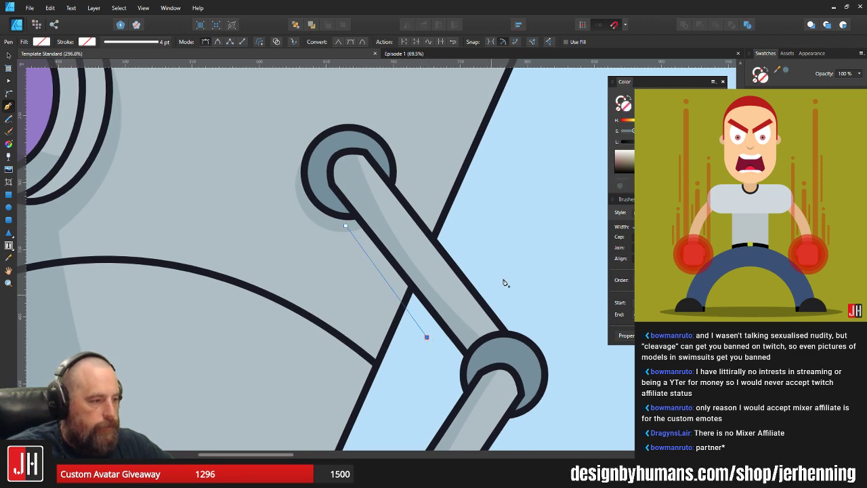
click(448, 269)
click(385, 215)
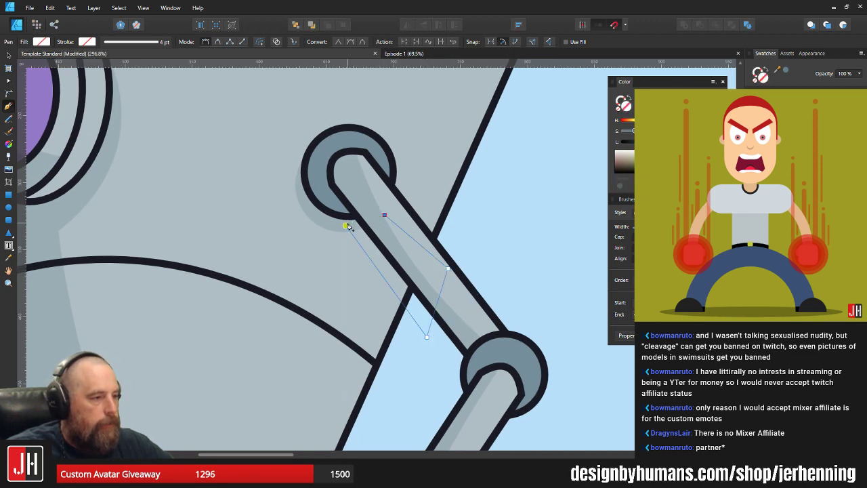
click(345, 225)
Fill the arm's shadow shape with the shoulder joint's shadow colour and clip it inside the body, behind the arm
key(i)
click(326, 222)
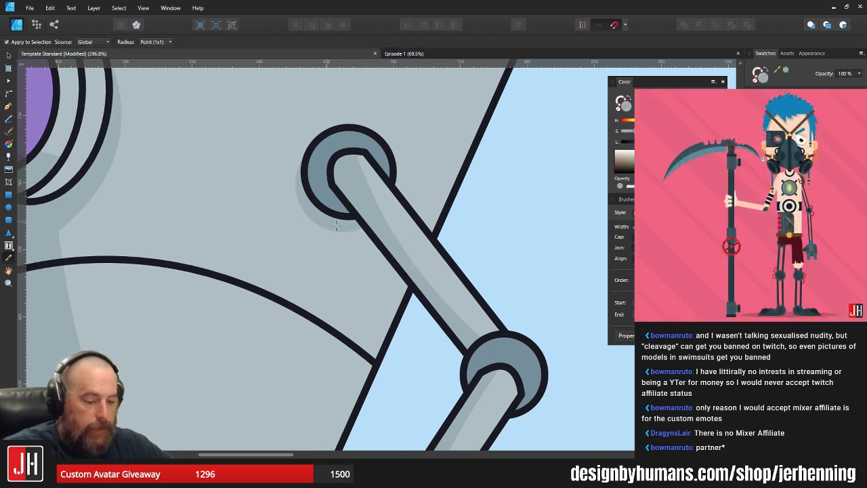
key(v)
scroll(380, 277, down, 2)
scroll(380, 277, down, 2)
click(440, 265)
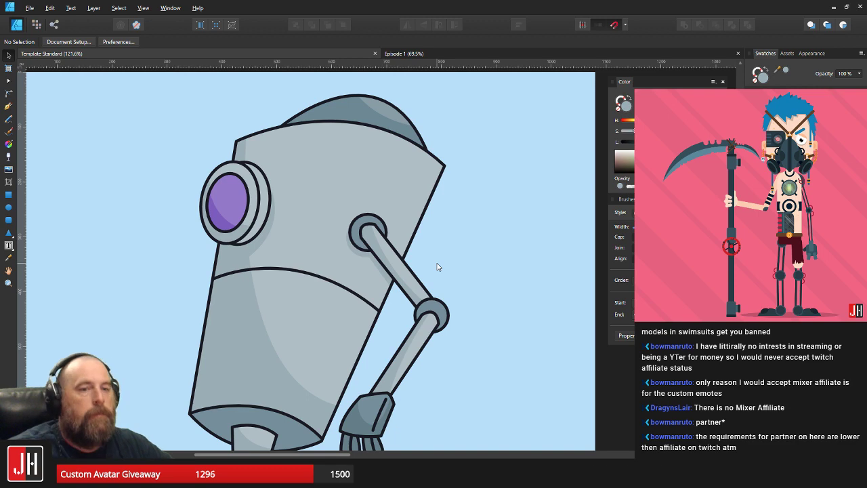
Shift the shadow shape beneath the upper arm slightly down along the arm, and deselect it
scroll(434, 265, down, 2)
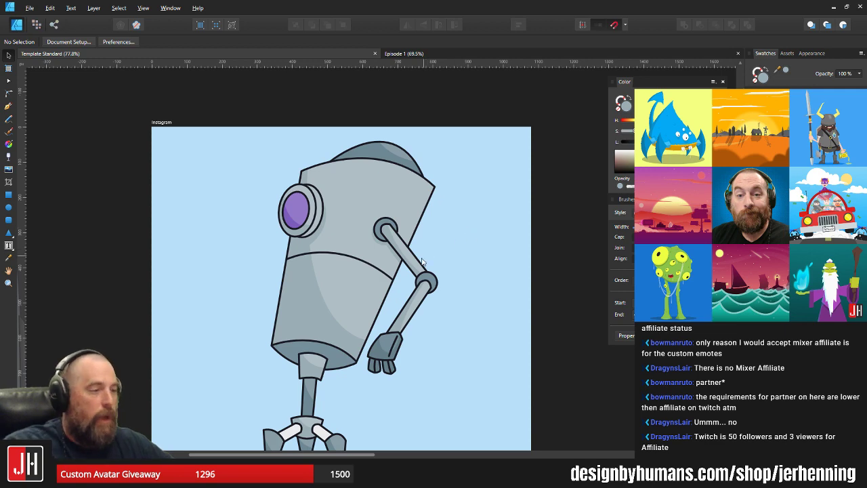
scroll(400, 254, up, 5)
click(390, 225)
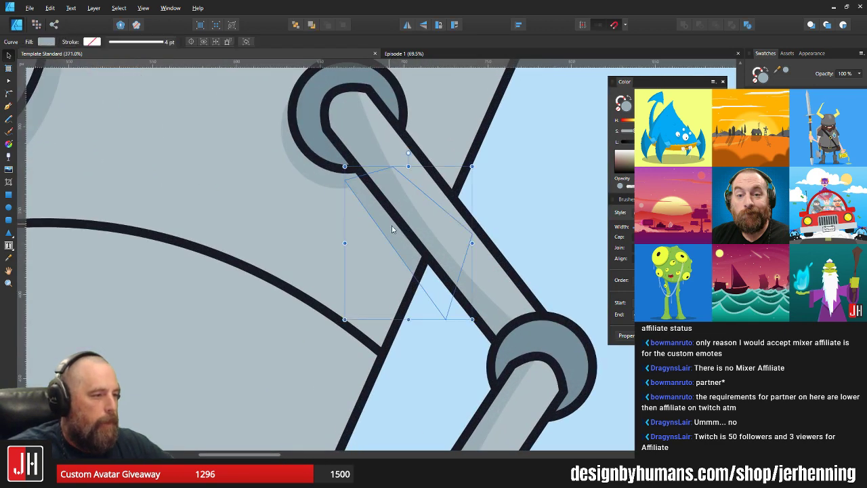
drag(392, 225, 406, 260)
scroll(409, 265, down, 6)
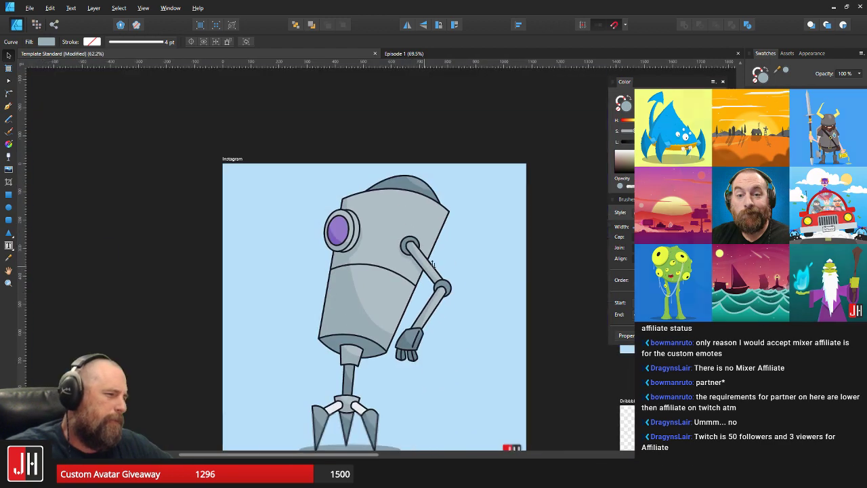
click(437, 296)
scroll(436, 293, up, 3)
scroll(409, 244, down, 2)
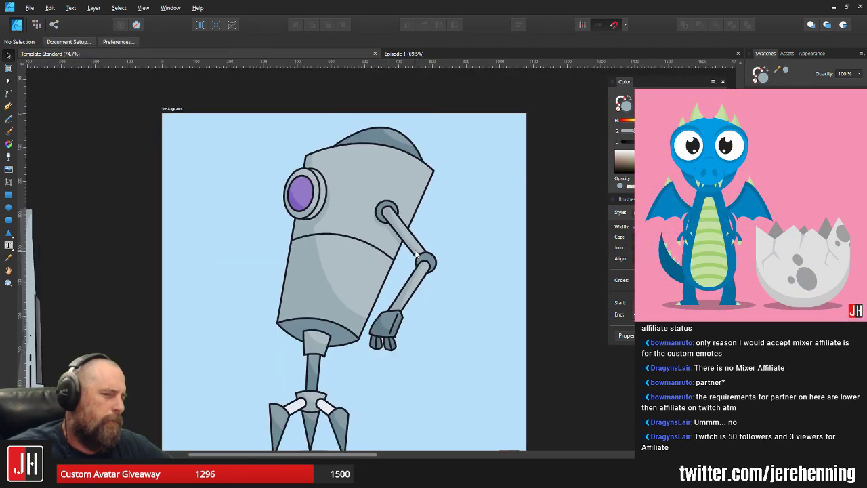
scroll(338, 275, up, 3)
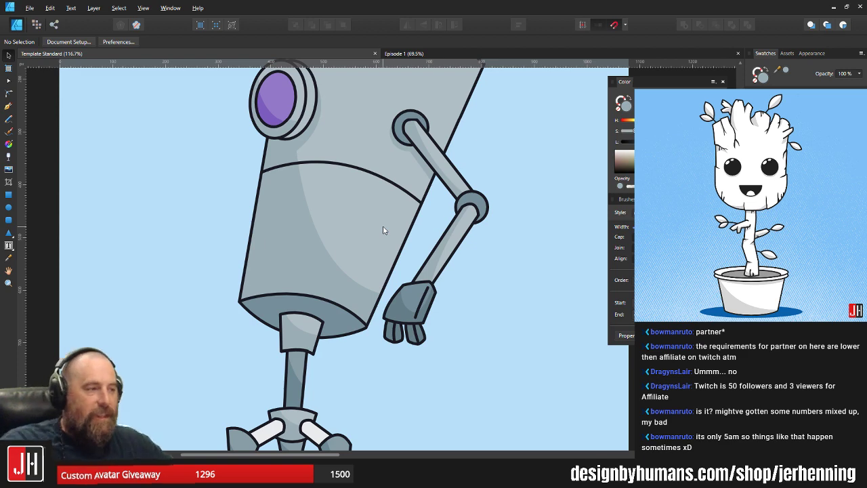
scroll(490, 178, down, 1)
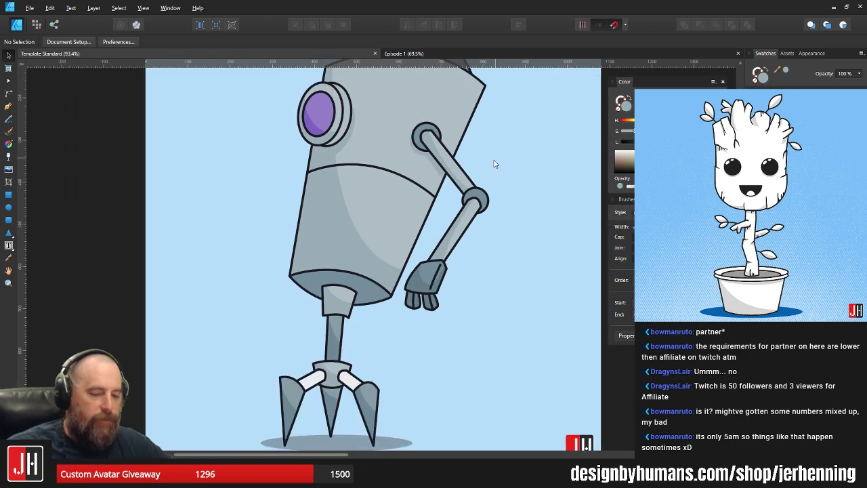
scroll(405, 188, up, 2)
scroll(405, 187, up, 3)
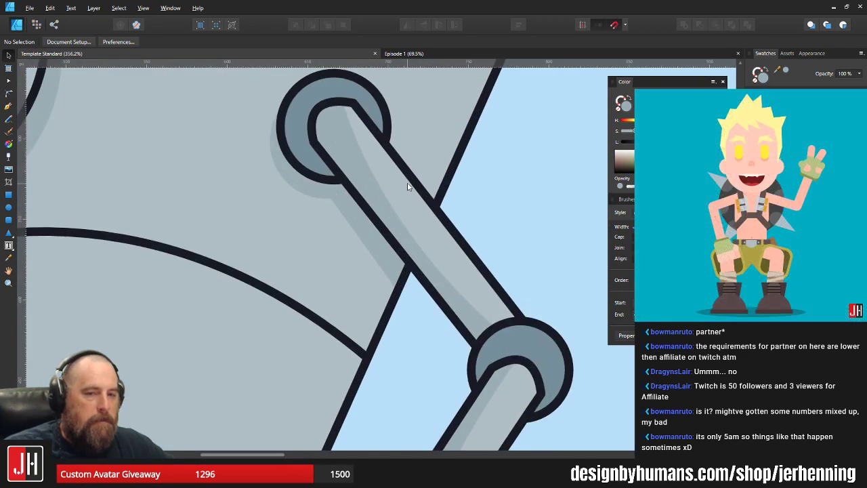
Group all the parts of the jointed arm and bring the group to the front of the body, then deselect it
scroll(409, 184, down, 2)
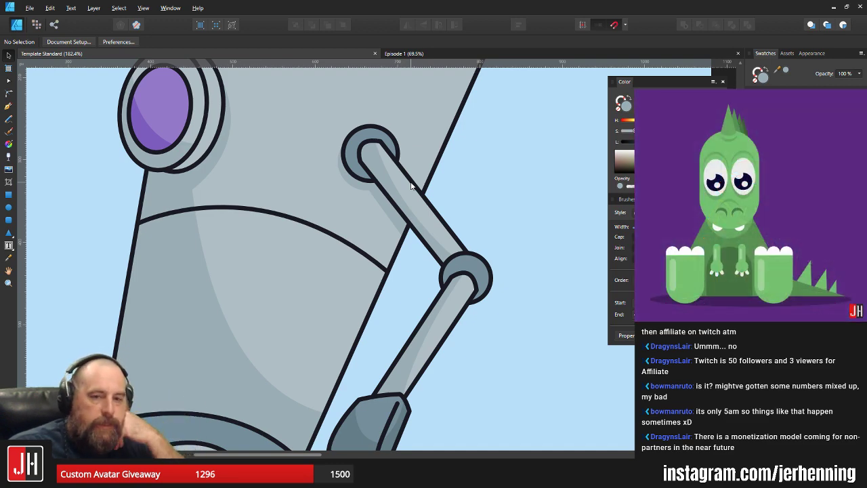
scroll(411, 184, down, 2)
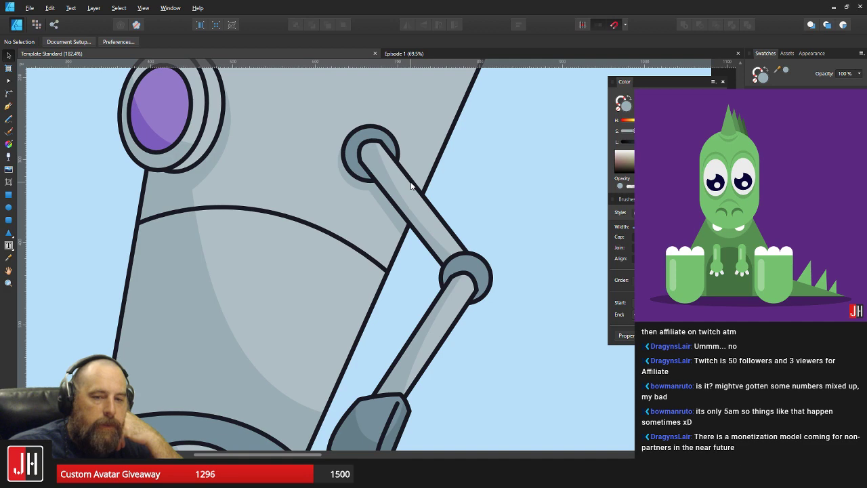
scroll(416, 200, down, 3)
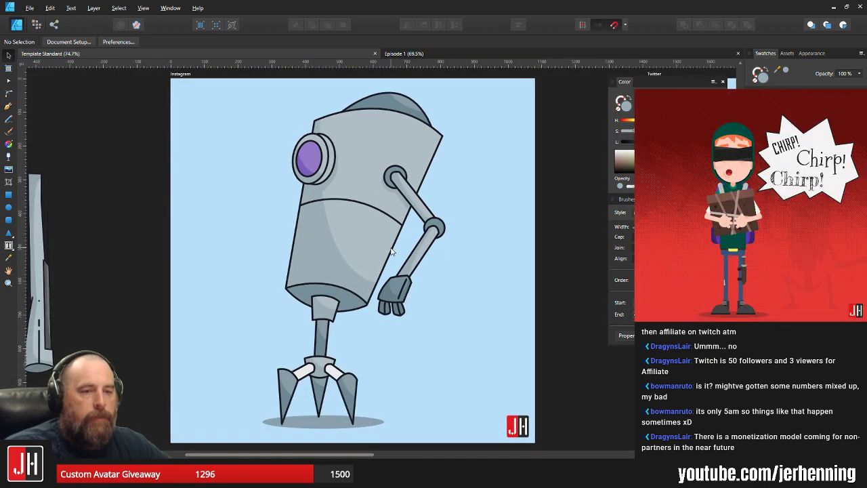
drag(406, 140, 406, 163)
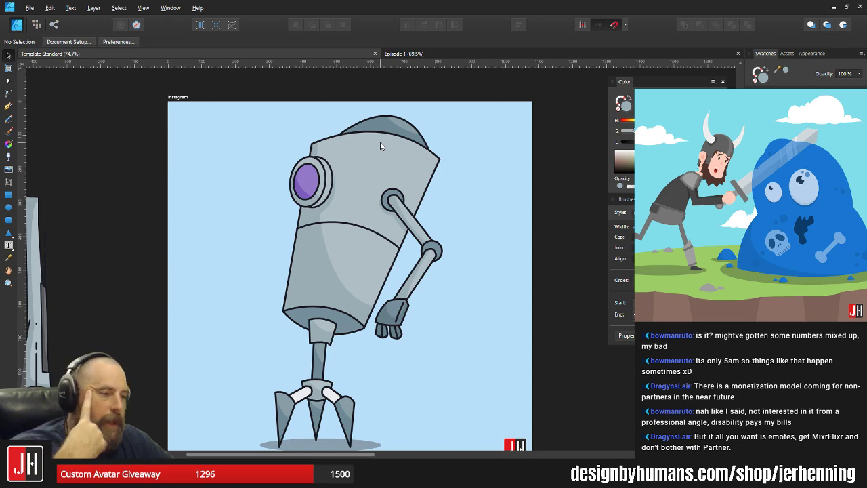
scroll(449, 235, down, 1)
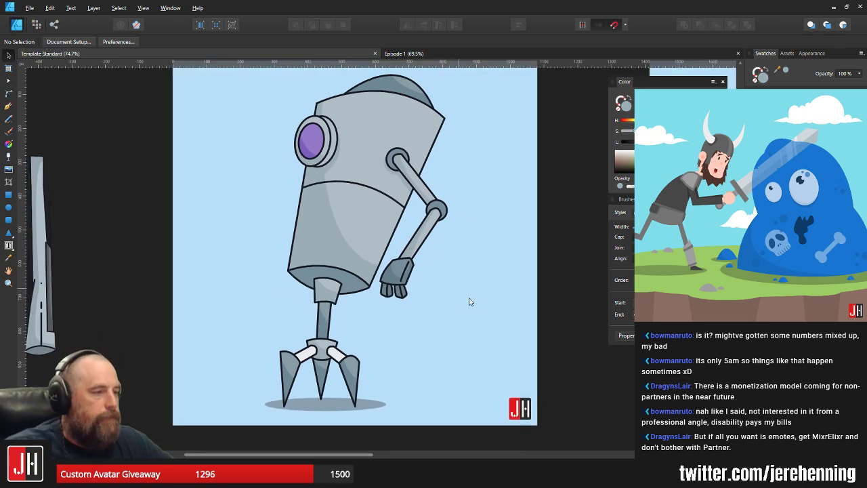
drag(479, 344, 359, 124)
scroll(423, 171, up, 2)
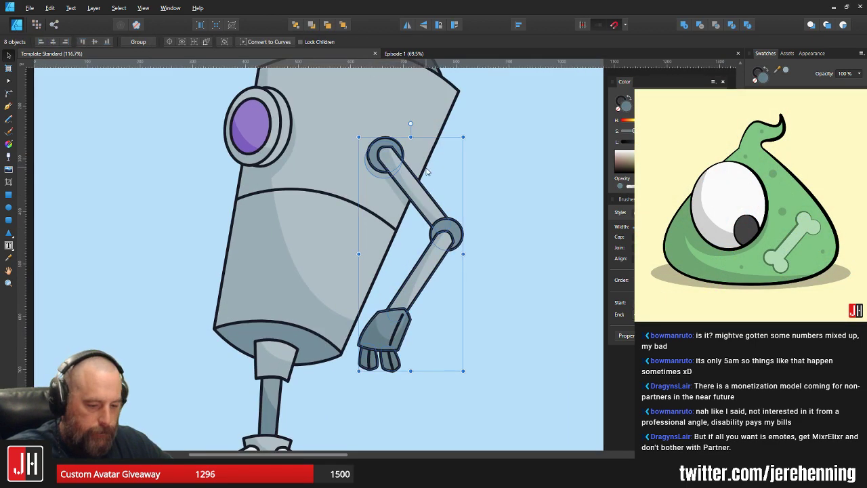
scroll(426, 172, up, 1)
key(ctrl+g)
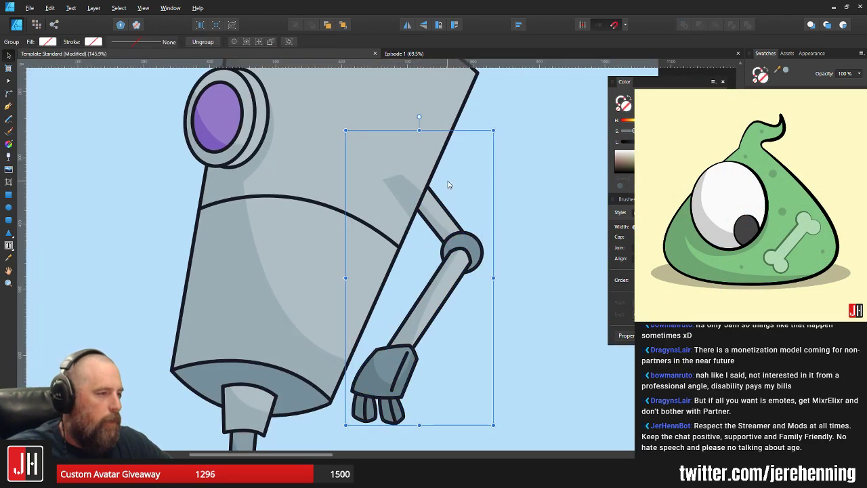
key(ctrl+shift+bracketright)
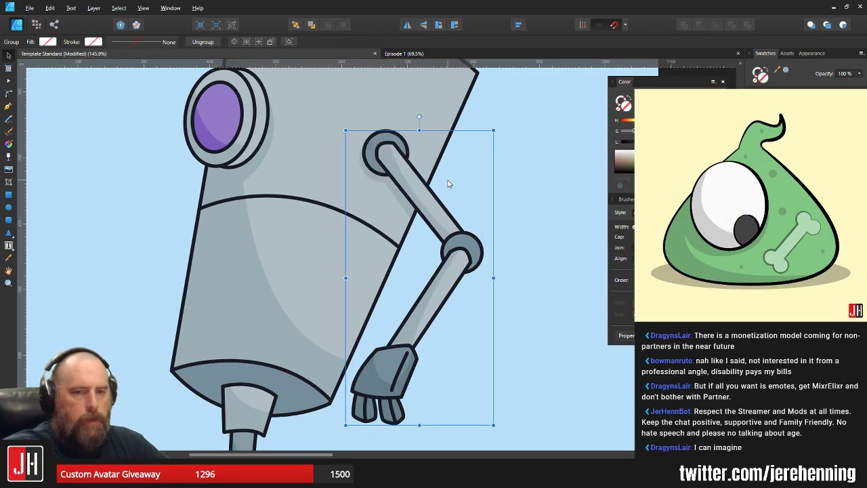
click(520, 181)
Try duplicating the arm group to the eye side of the robot and rotating the copy clockwise so its hand reaches forward
scroll(522, 180, down, 1)
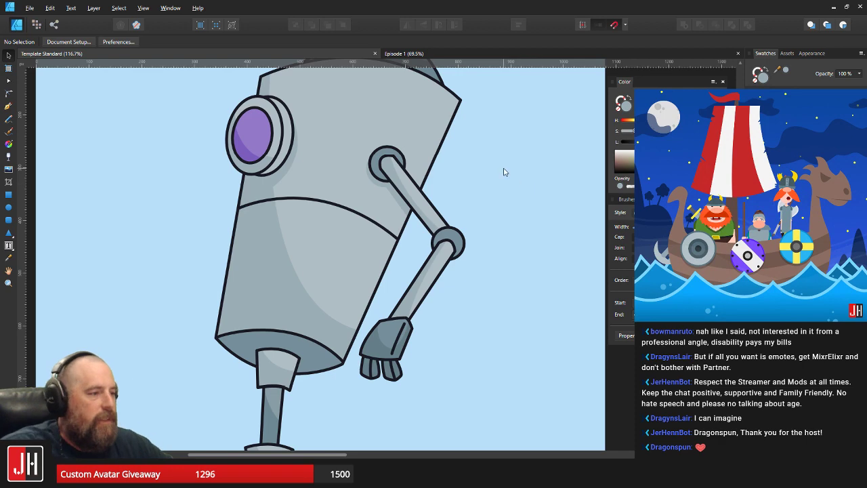
scroll(504, 171, down, 5)
scroll(494, 183, up, 2)
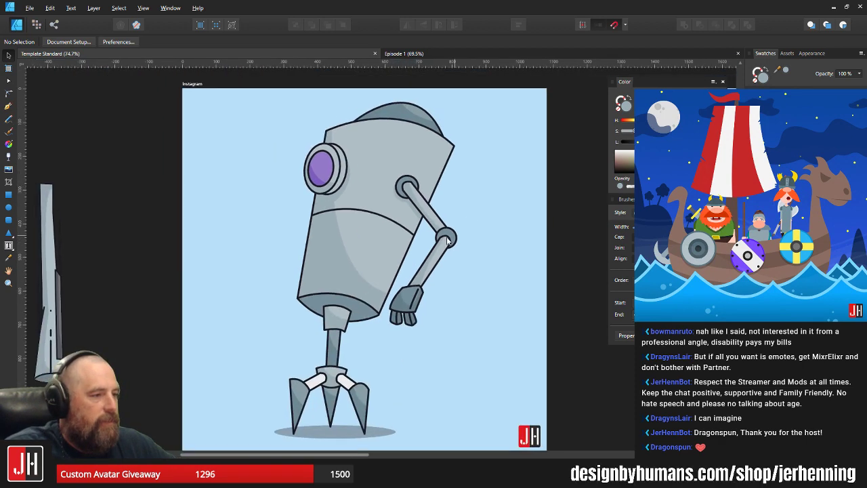
click(426, 206)
drag(426, 206, 268, 204)
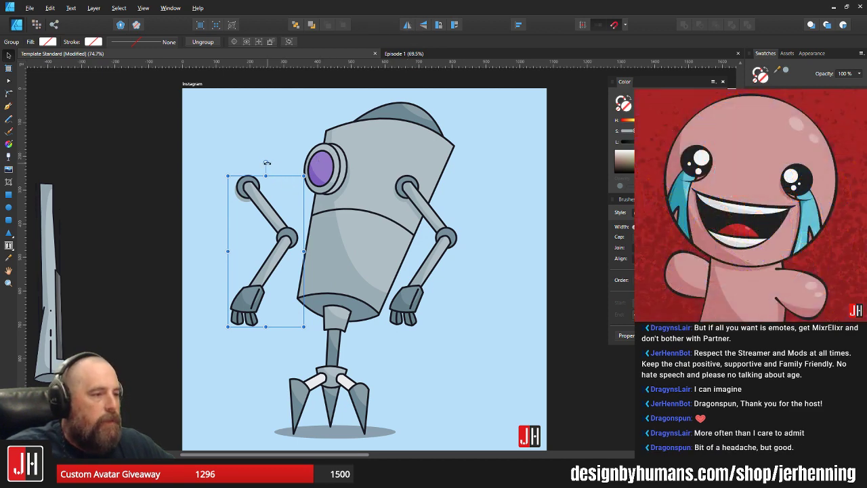
drag(266, 164, 344, 241)
Try repositioning the rotated arm copy behind the body's front edge, below the eye, and then delete the copy
scroll(239, 237, up, 4)
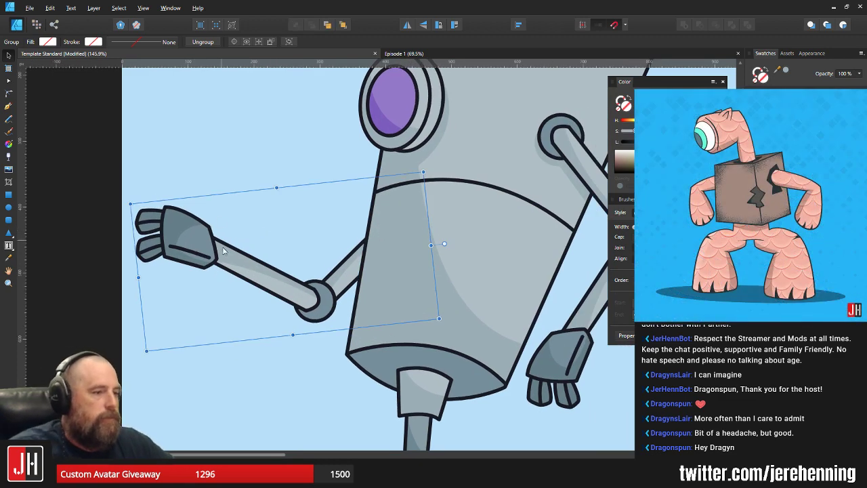
scroll(281, 242, up, 1)
drag(259, 303, 268, 235)
scroll(268, 236, down, 5)
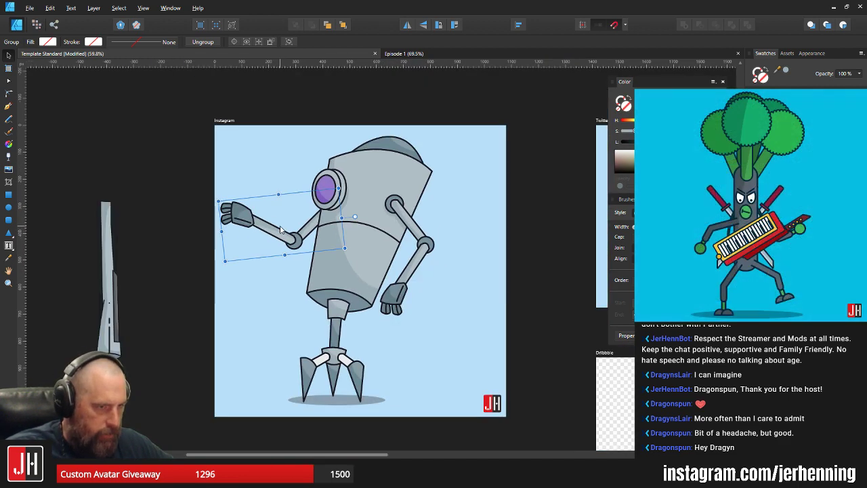
scroll(280, 230, up, 2)
mouse_move(307, 240)
mouse_down()
mouse_move(302, 256)
mouse_move(307, 248)
mouse_up()
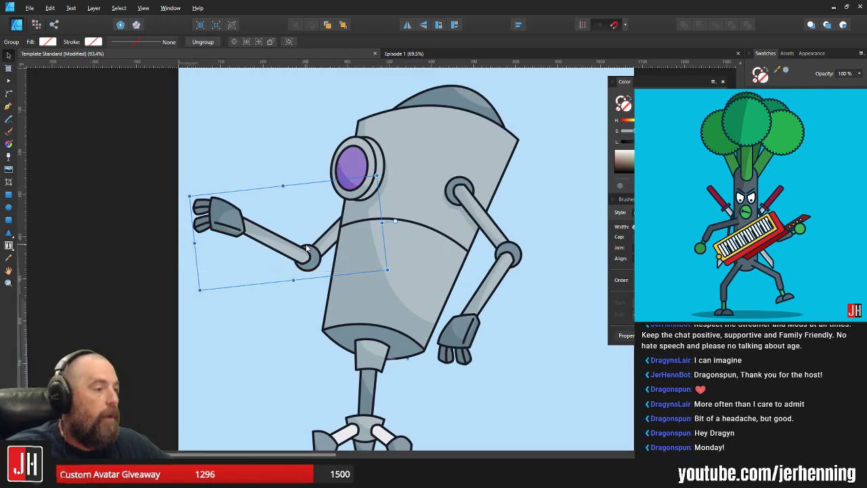
click(252, 182)
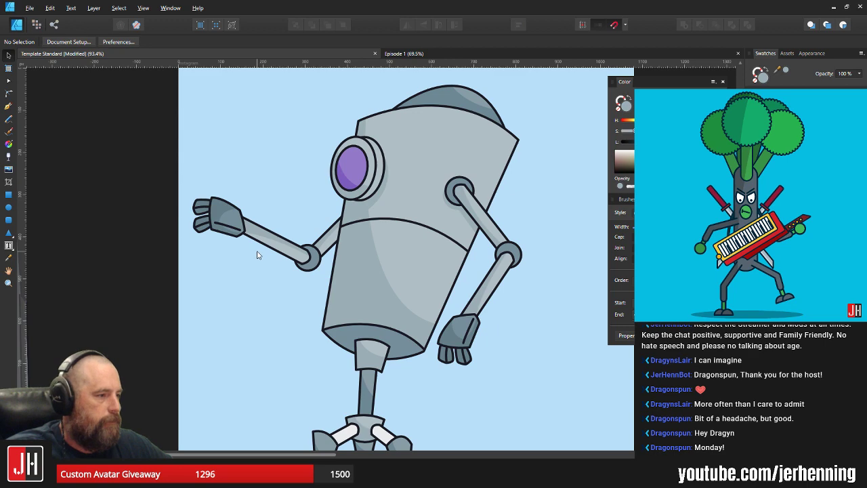
drag(276, 242, 284, 246)
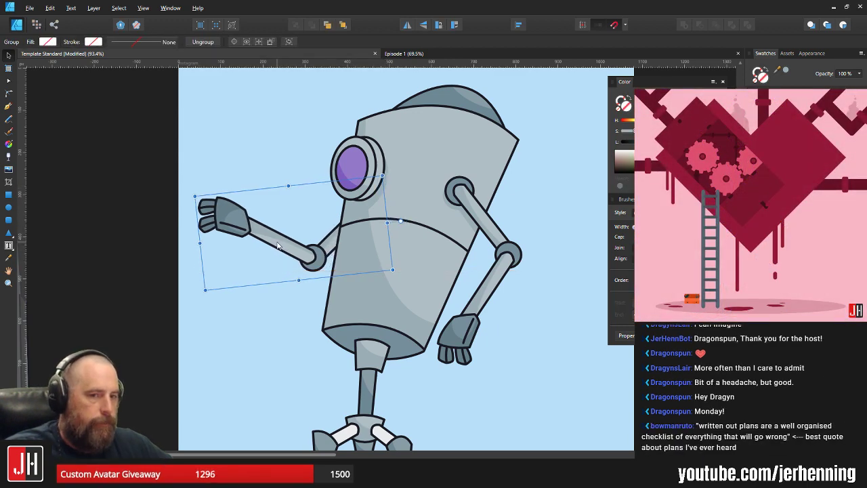
key(Delete)
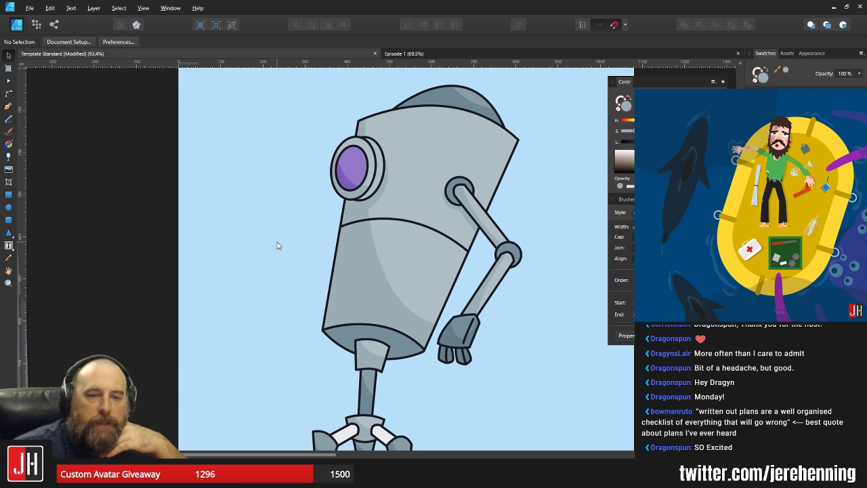
Select the whole robot on the Instagram artboard, nudge it very slightly left, and deselect it
click(499, 231)
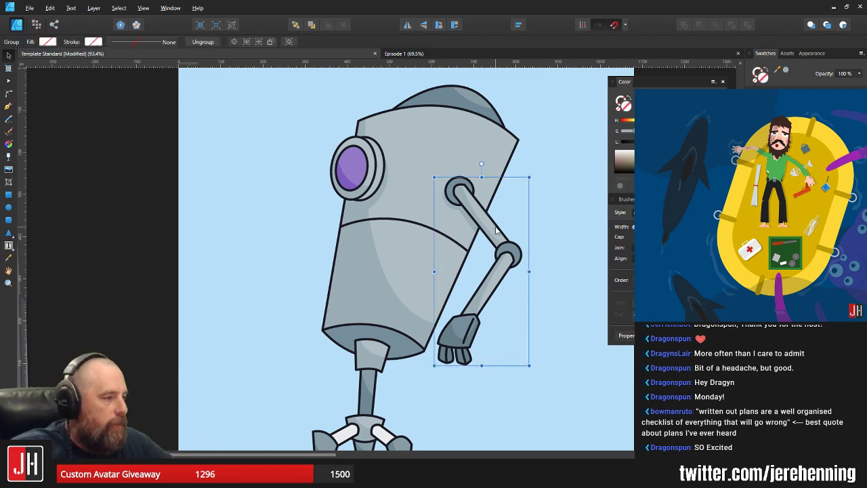
scroll(519, 222, down, 4)
click(549, 225)
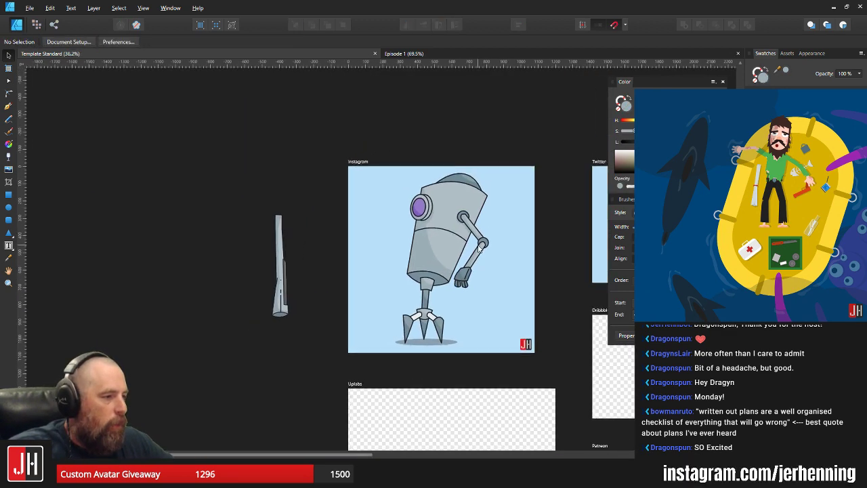
scroll(449, 209, up, 3)
scroll(436, 192, down, 2)
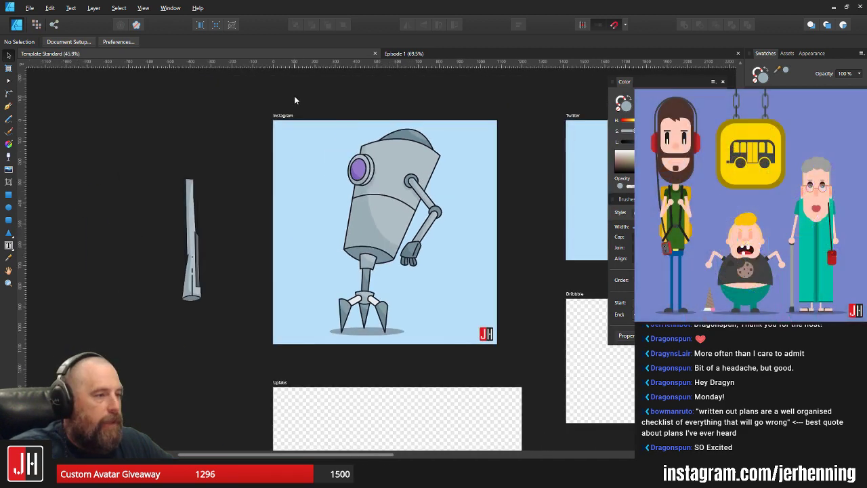
drag(294, 95, 476, 371)
drag(404, 185, 403, 185)
click(464, 203)
Examine the robot's arm, body and legs up close and within the whole artboard
scroll(405, 222, up, 2)
scroll(428, 212, up, 1)
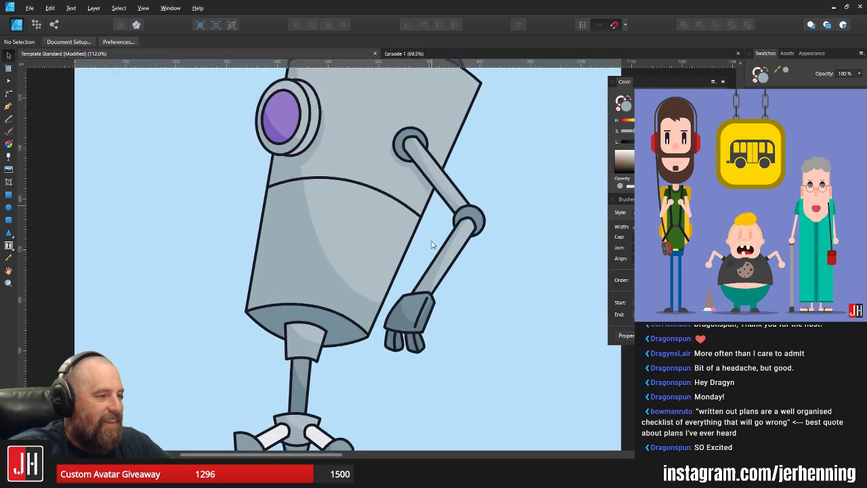
scroll(428, 248, down, 3)
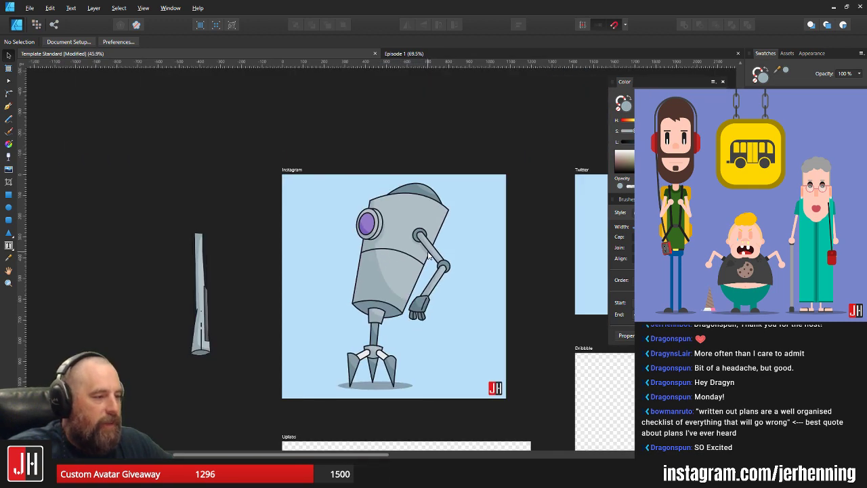
drag(440, 253, 432, 244)
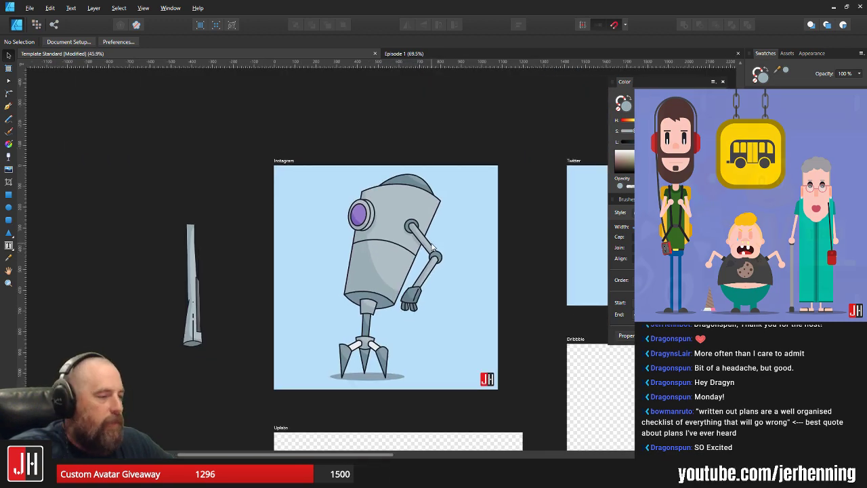
scroll(429, 244, up, 2)
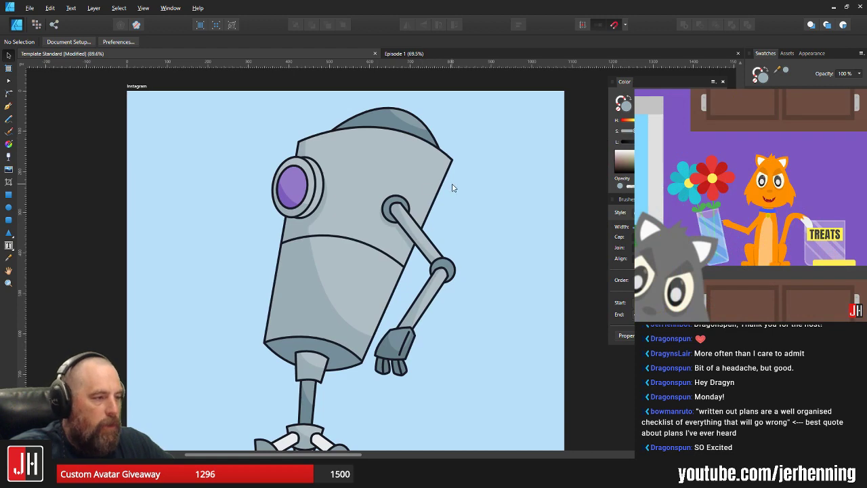
scroll(389, 136, up, 3)
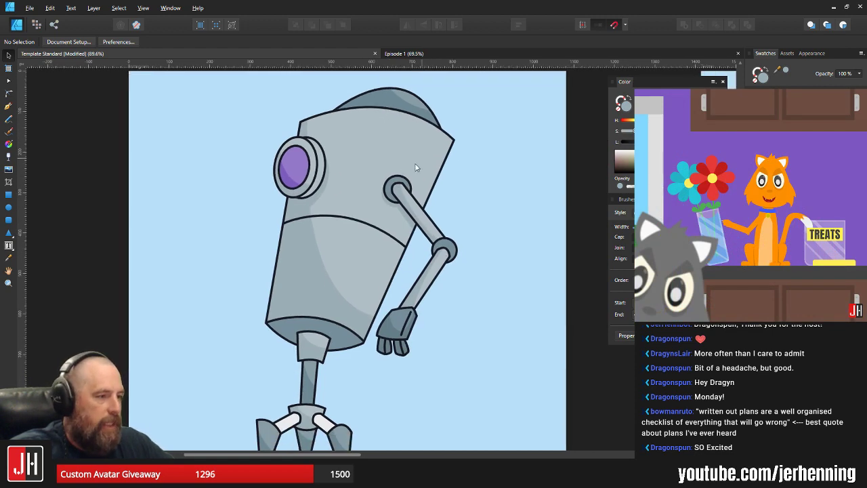
drag(350, 311, 412, 239)
scroll(415, 224, down, 4)
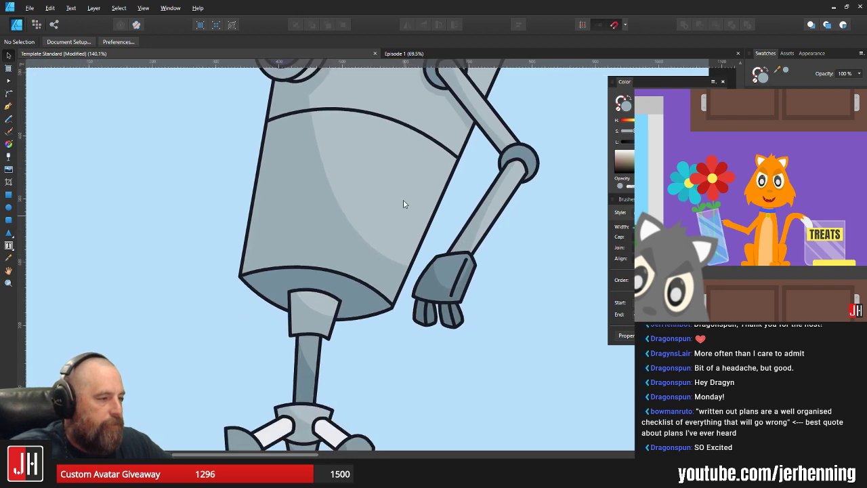
scroll(403, 201, down, 3)
scroll(434, 257, up, 2)
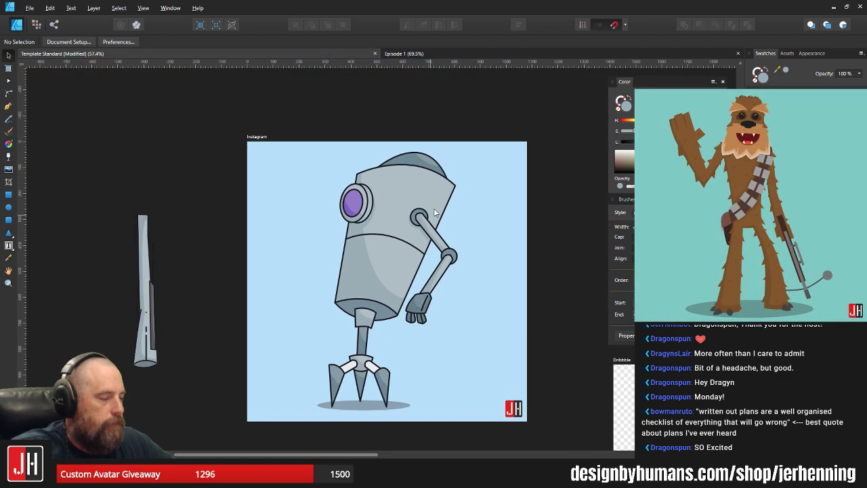
scroll(436, 244, up, 1)
Duplicate the arm group straight across to the eye side of the body, ungroup the copy, and deselect its parts
click(448, 247)
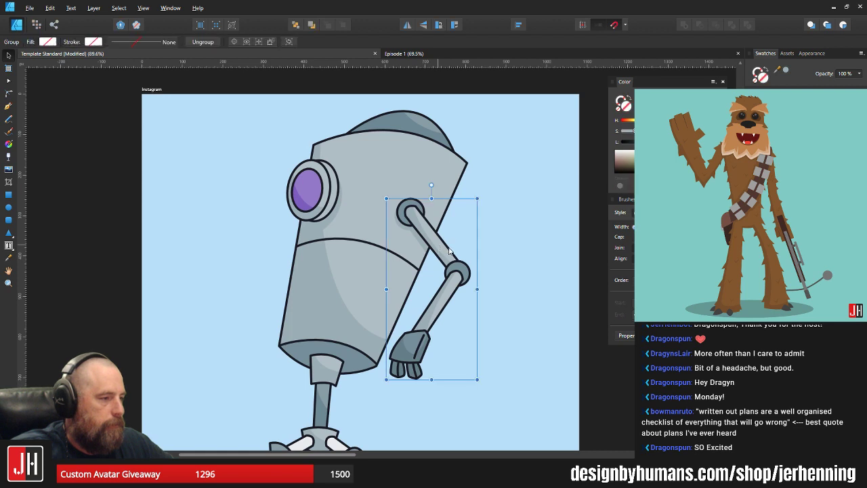
drag(448, 246, 256, 246)
key(ctrl+shift+g)
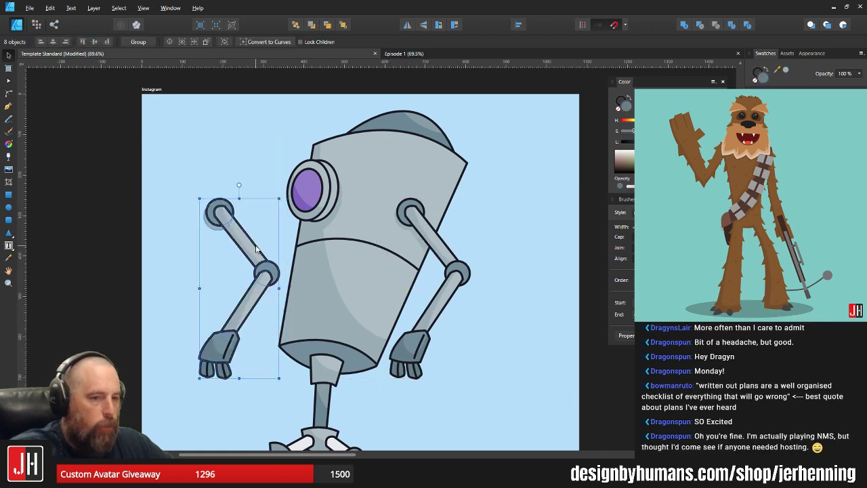
click(255, 155)
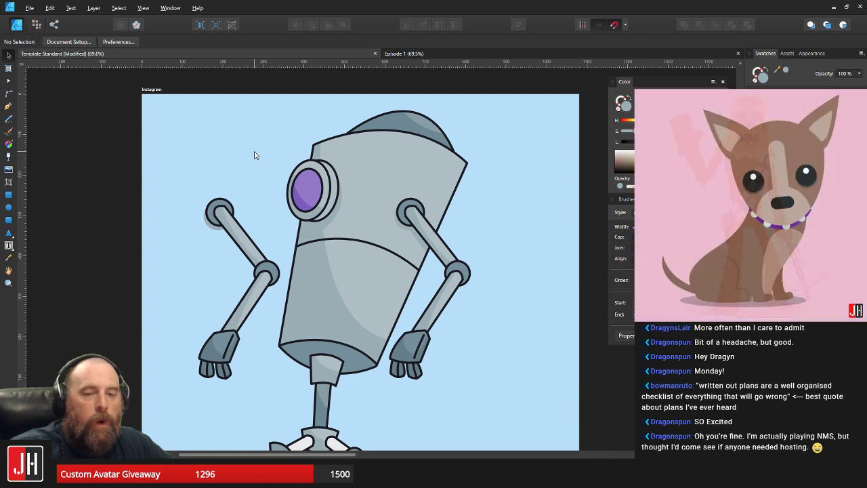
Delete the shadow ellipse behind the shoulder joint of the copied arm
drag(184, 180, 232, 249)
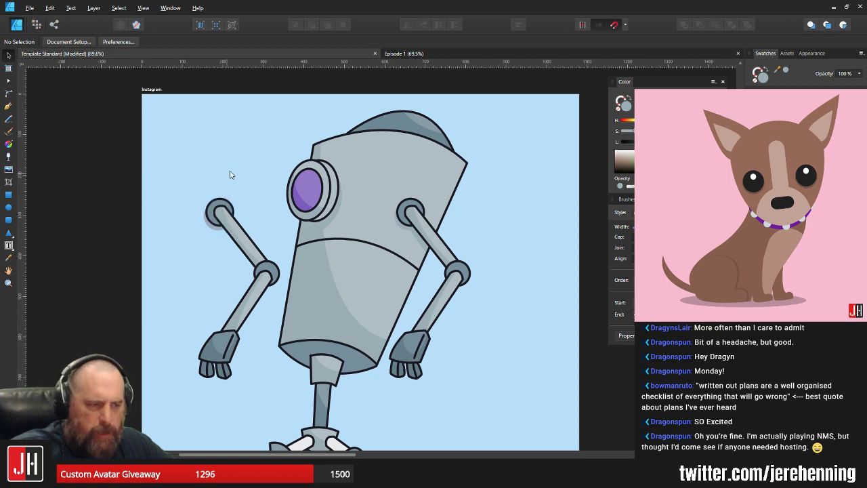
scroll(249, 288, up, 3)
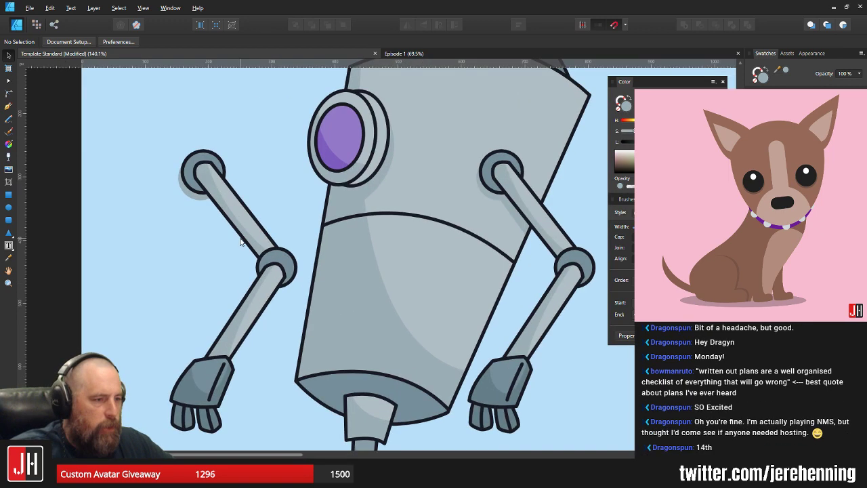
click(190, 192)
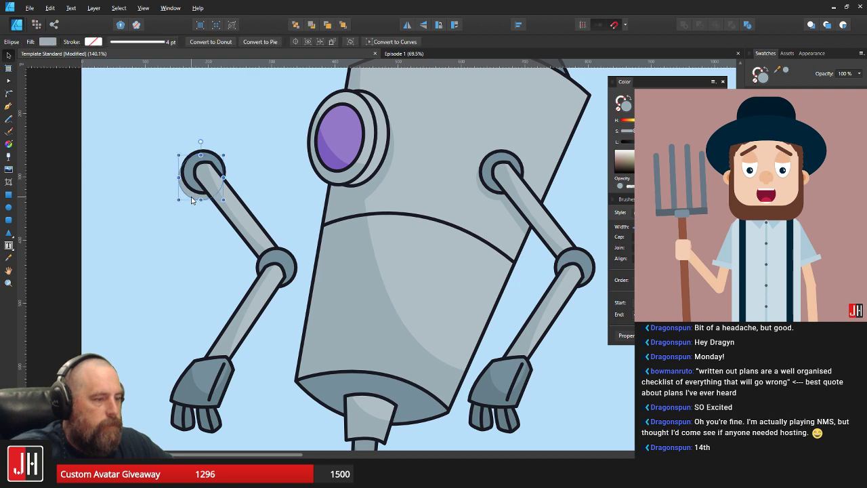
click(192, 200)
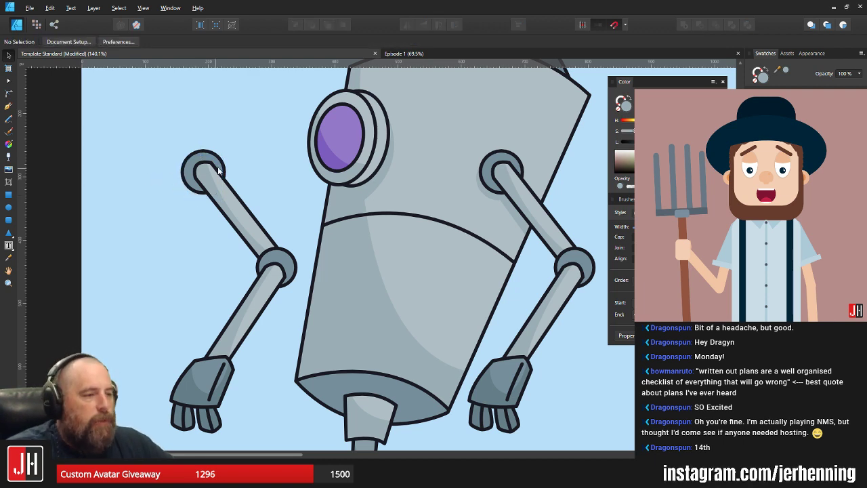
drag(163, 118, 245, 229)
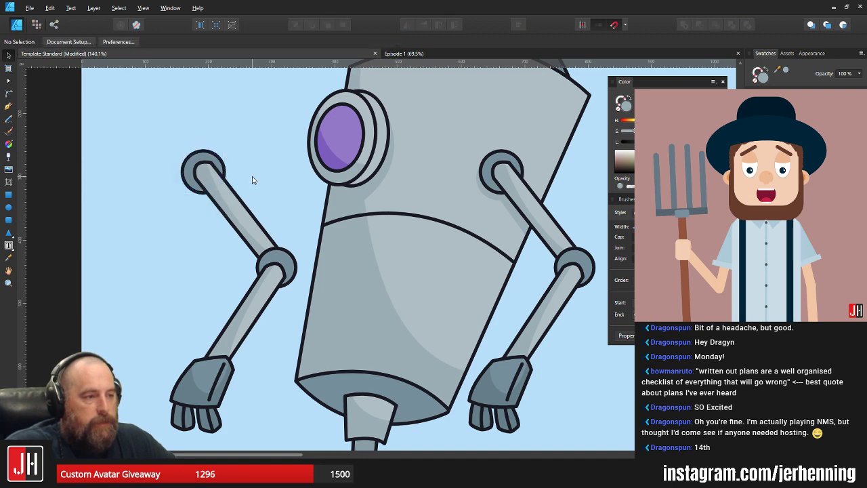
Delete the shading shape inside the upper segment of the copied arm on the eye side
click(229, 208)
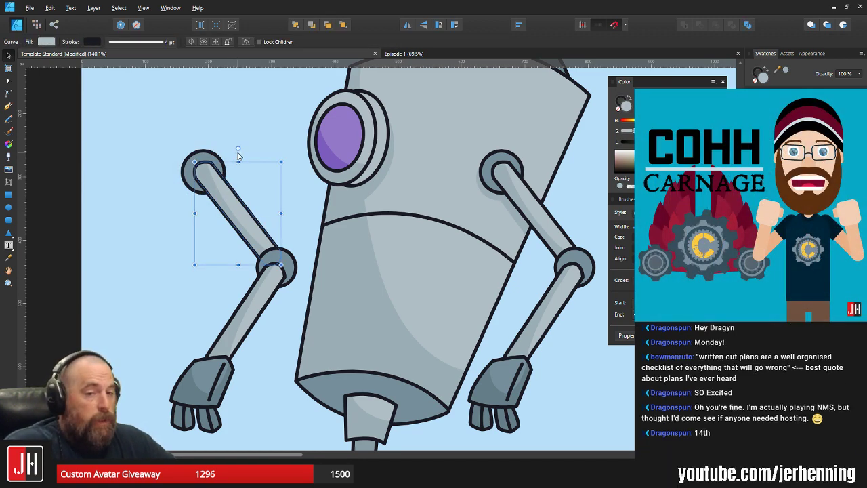
scroll(238, 157, down, 3)
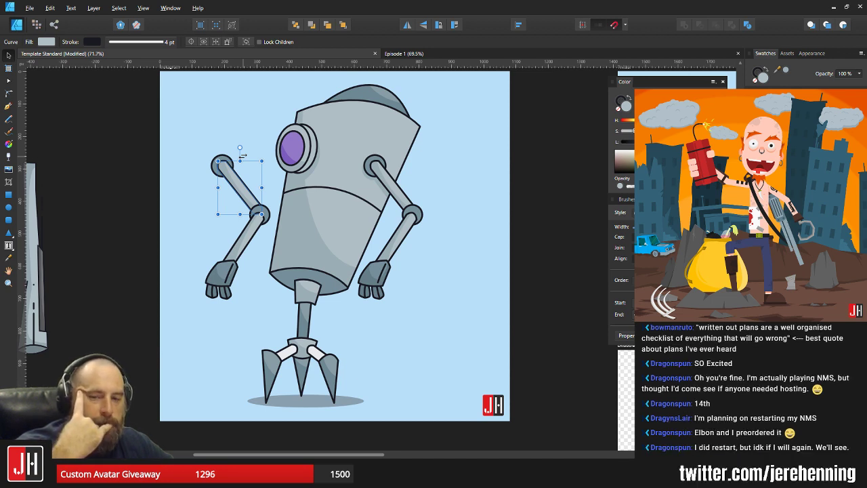
scroll(239, 182, up, 3)
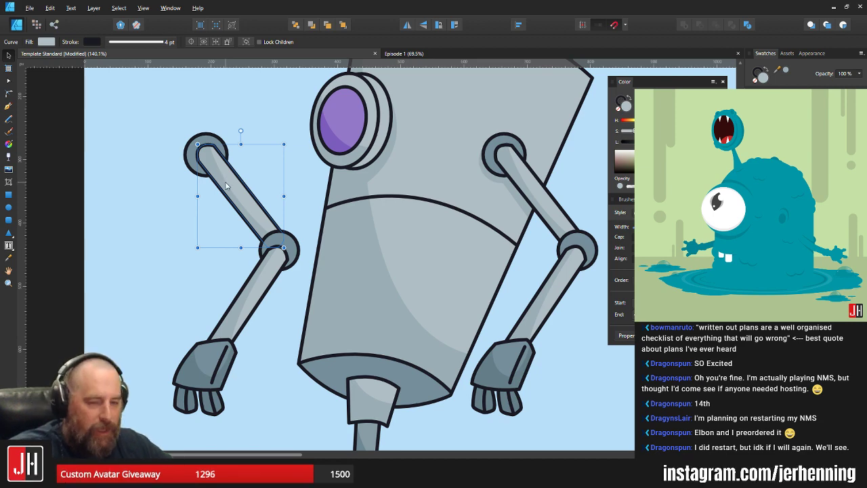
click(212, 174)
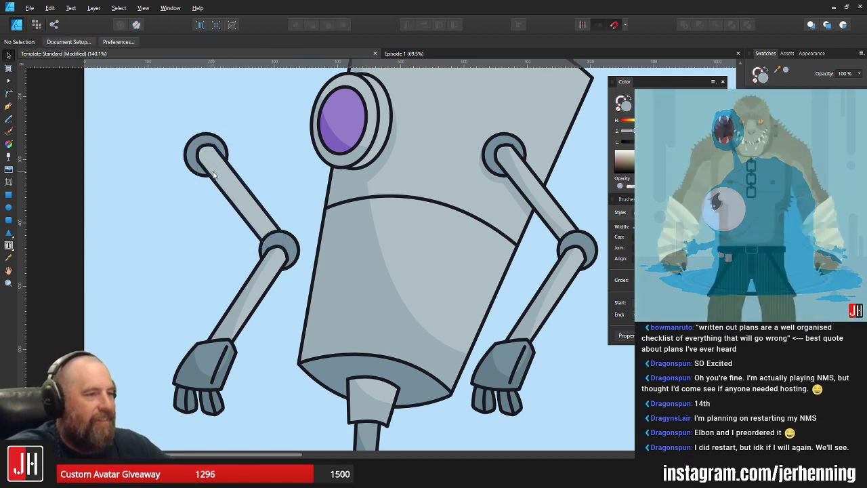
click(232, 169)
drag(239, 130, 302, 217)
drag(269, 186, 290, 196)
key(ctrl+z)
key(ctrl+z)
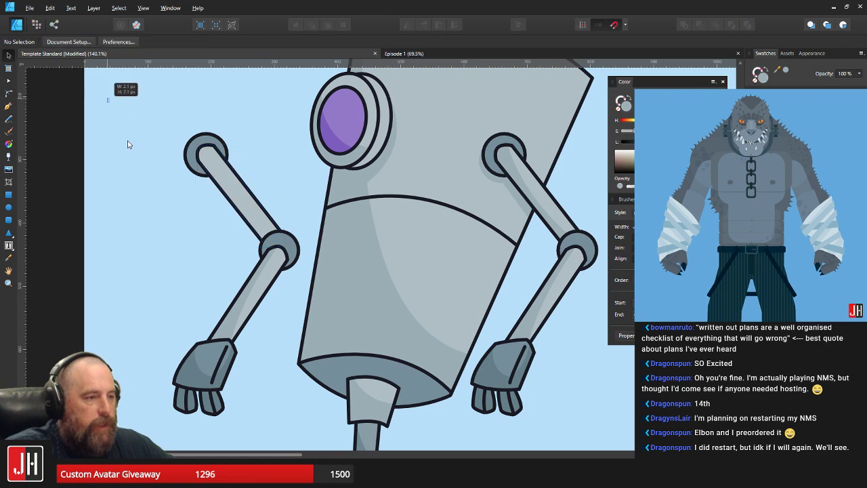
Rotate the copied arm's upper segment to slope down and outward from the body, and place it behind the body
drag(108, 98, 309, 441)
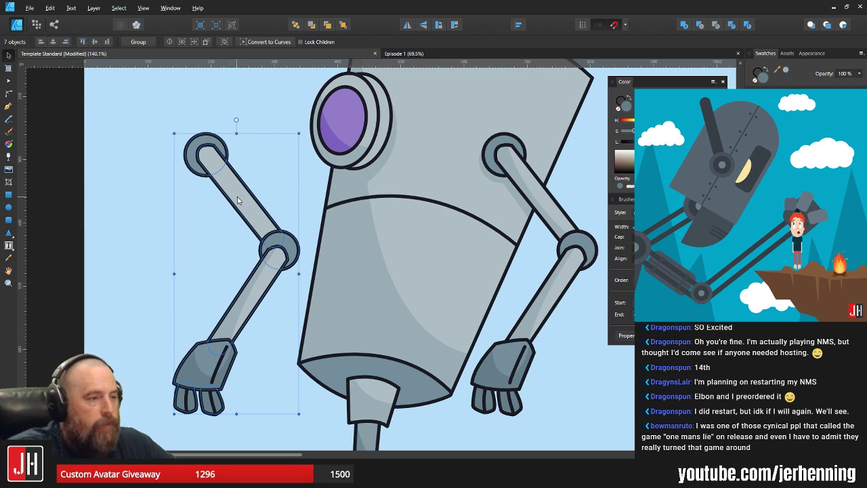
double_click(238, 195)
drag(237, 126, 348, 210)
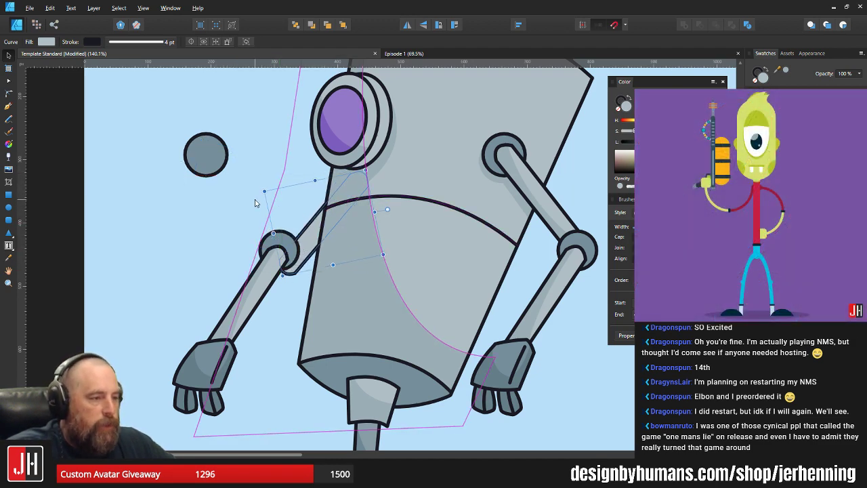
click(255, 202)
Move the copied arm's shoulder joint, elbow, forearm and hand down and away from the body
drag(264, 257, 286, 210)
scroll(286, 211, down, 2)
drag(203, 108, 311, 383)
drag(266, 258, 234, 290)
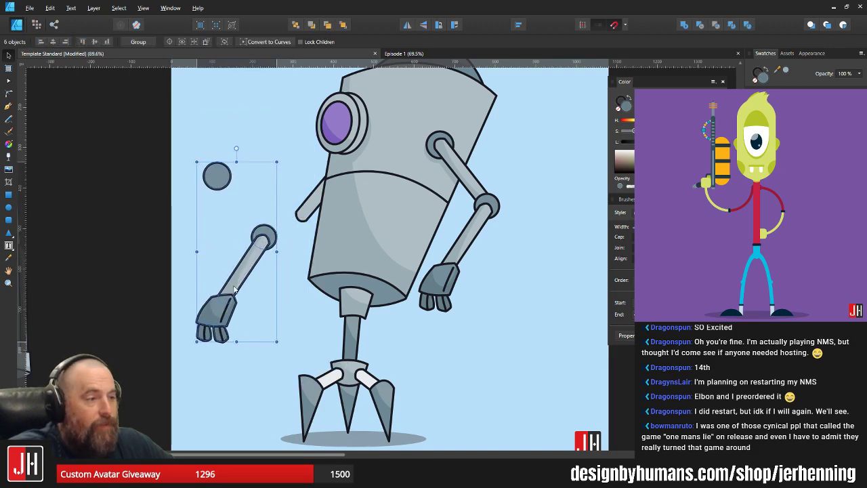
Nudge the upper arm segment behind the body slightly outward and deselect it
click(305, 163)
scroll(305, 162, up, 5)
drag(329, 217, 324, 220)
click(267, 162)
scroll(268, 163, down, 5)
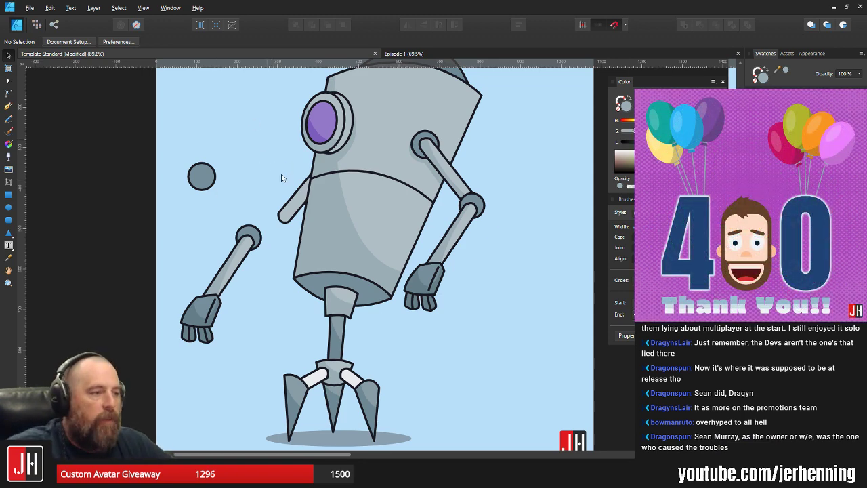
Rotate the upper arm segment to a slightly steeper angle and shift it closer in behind the body's edge
scroll(282, 177, up, 3)
click(324, 173)
scroll(348, 137, up, 2)
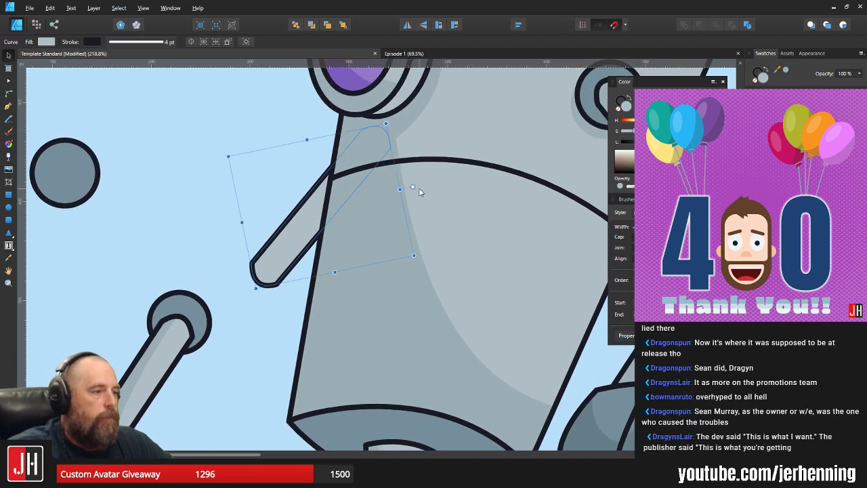
drag(420, 192, 399, 181)
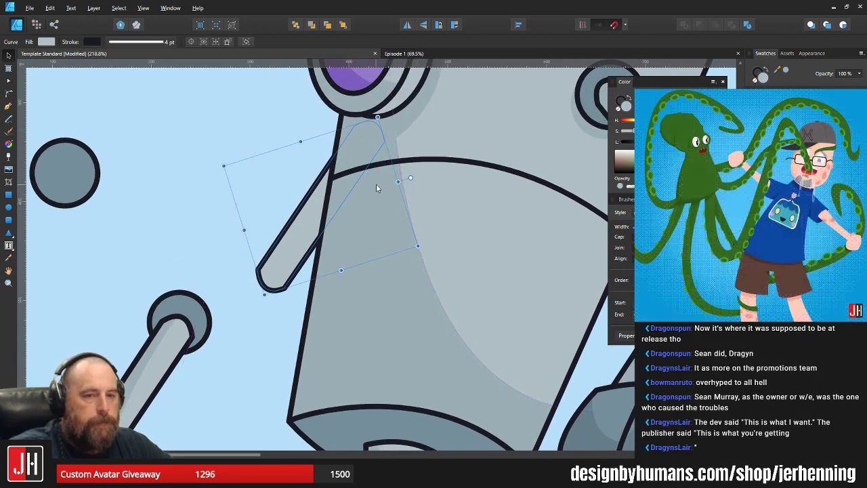
scroll(361, 190, down, 2)
drag(338, 197, 342, 204)
click(292, 188)
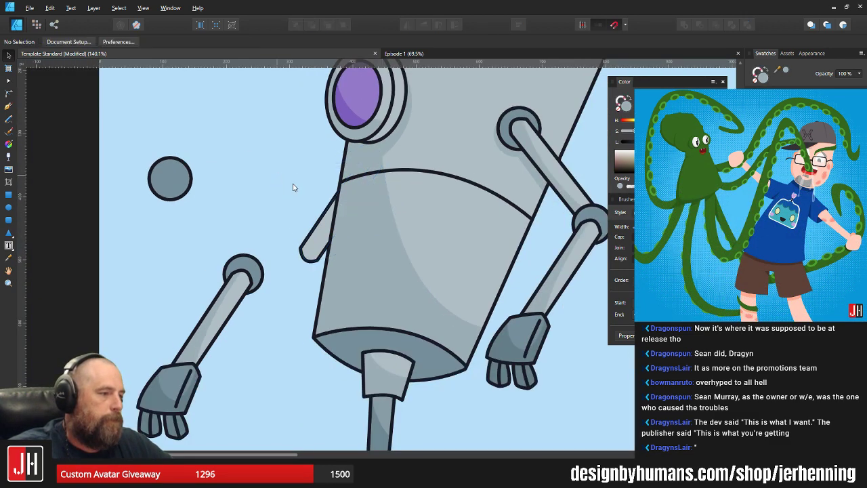
Recolour the upper arm segment behind the body with the body's darker grey shadow tone
scroll(293, 188, down, 2)
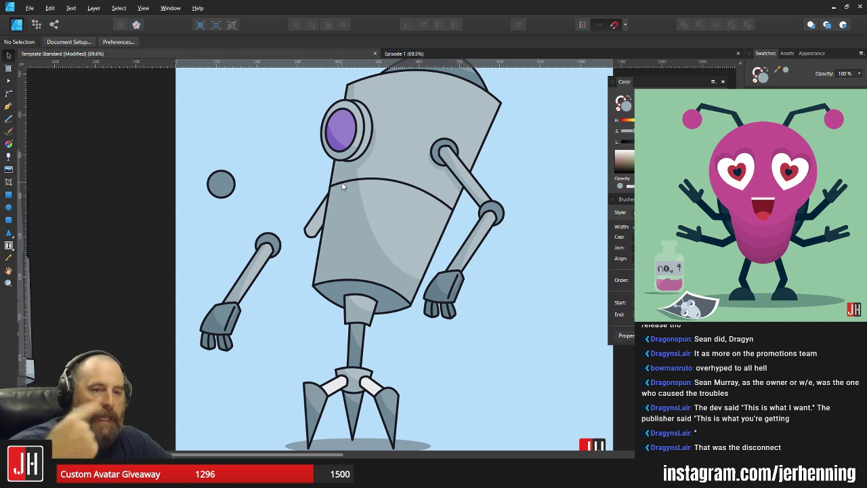
scroll(302, 224, up, 3)
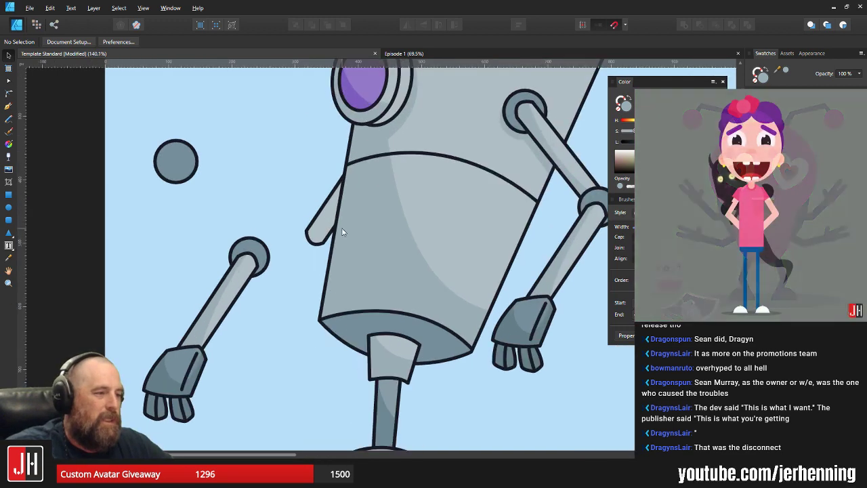
click(330, 222)
scroll(329, 222, up, 2)
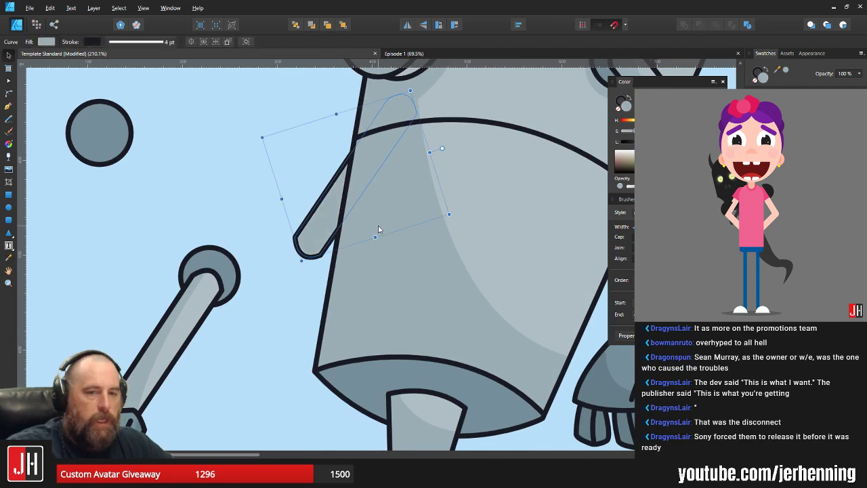
click(264, 132)
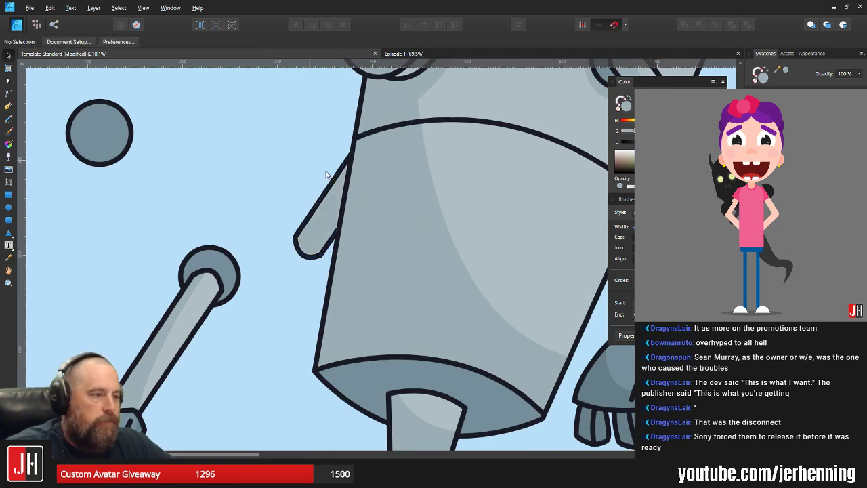
Rotate the upper arm segment to a flatter angle and raise it along the body's edge
scroll(350, 201, down, 4)
click(306, 223)
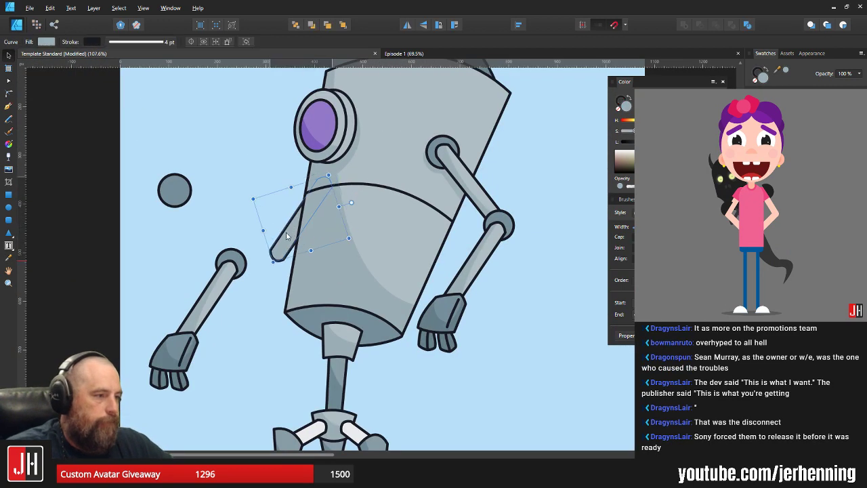
drag(350, 202, 352, 227)
drag(287, 228, 293, 213)
scroll(295, 217, down, 3)
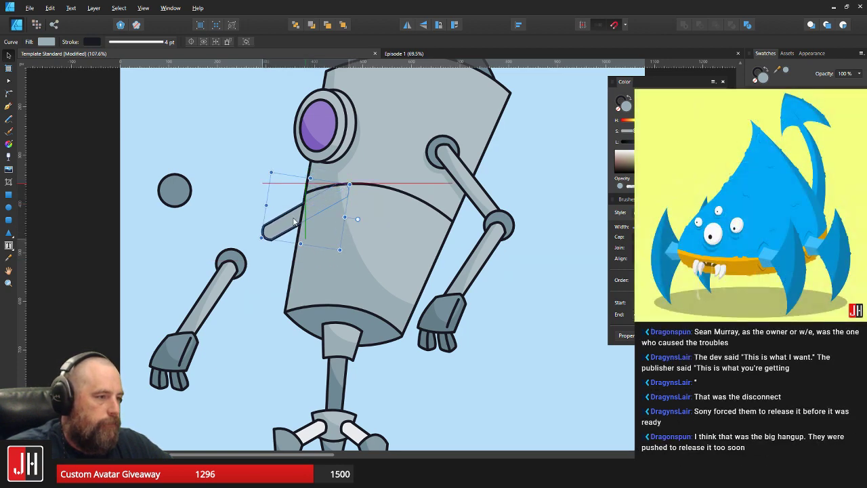
click(262, 164)
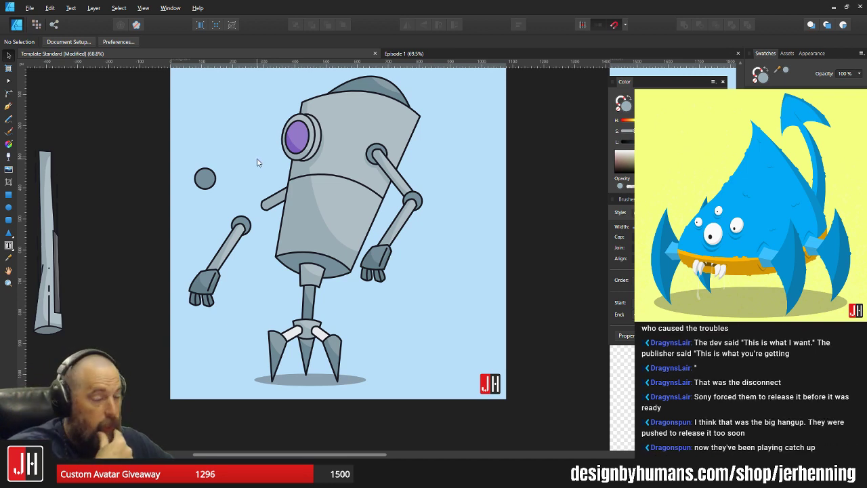
scroll(295, 202, up, 2)
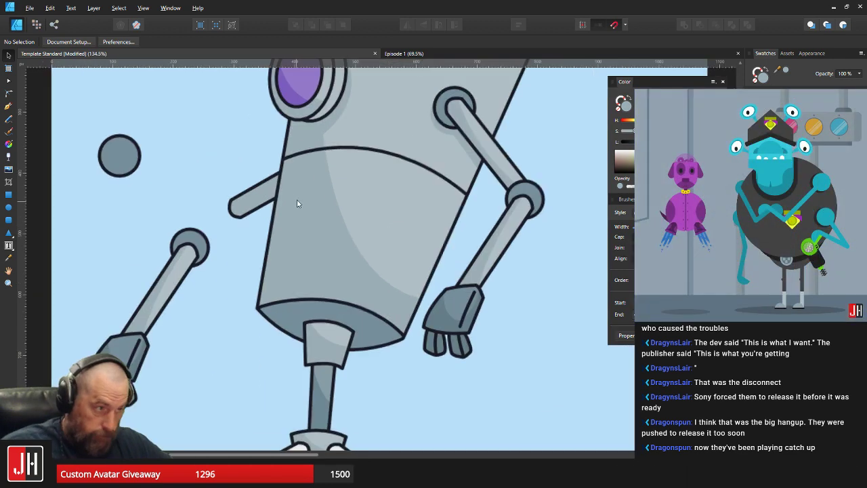
drag(272, 191, 267, 173)
Move the loose round joint onto the outer end of the upper arm segment, beneath the segment
click(120, 156)
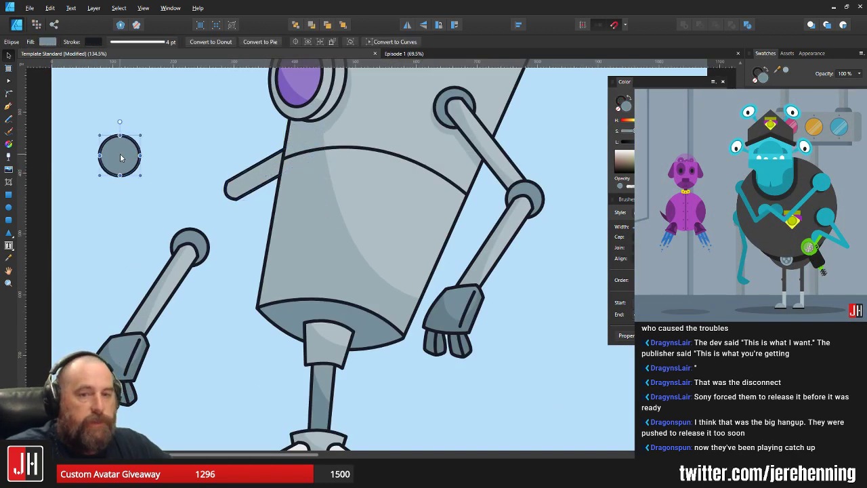
scroll(120, 154, up, 1)
drag(121, 154, 292, 214)
click(316, 148)
scroll(312, 160, down, 4)
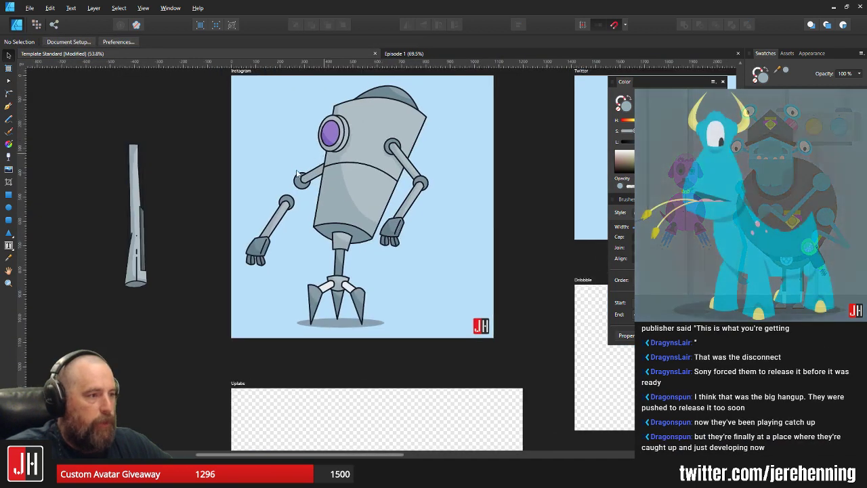
Fine-tune the position of the round joint around the rounded end of the upper arm segment
drag(323, 154, 286, 177)
scroll(271, 194, up, 4)
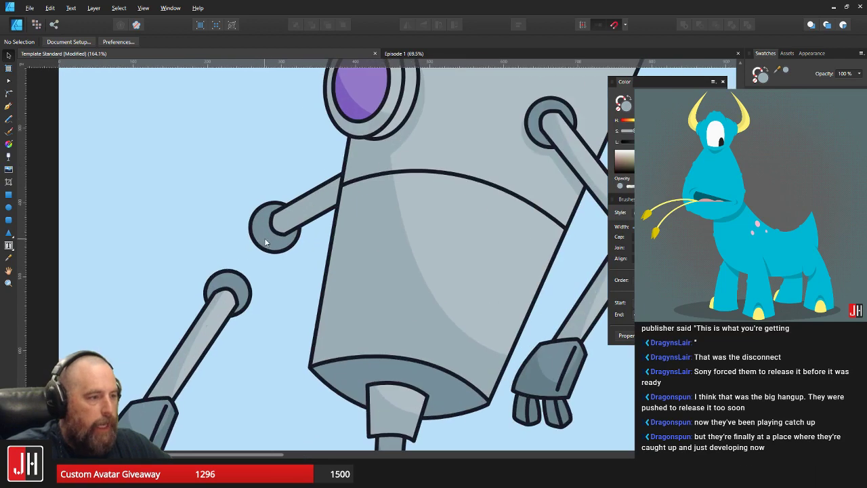
drag(267, 239, 274, 228)
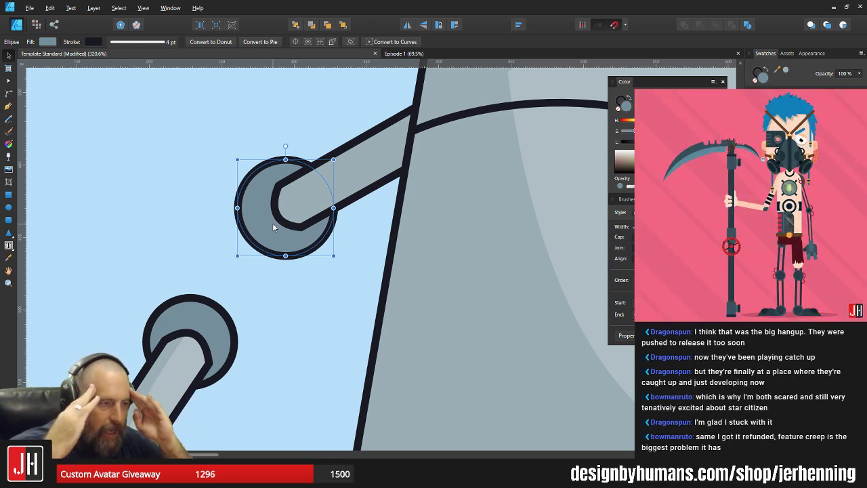
scroll(282, 228, down, 6)
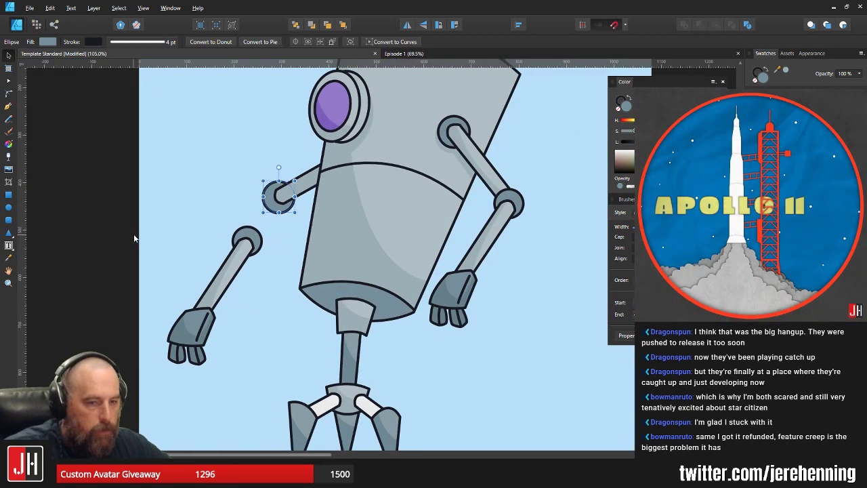
scroll(269, 228, up, 4)
scroll(269, 228, up, 2)
click(274, 225)
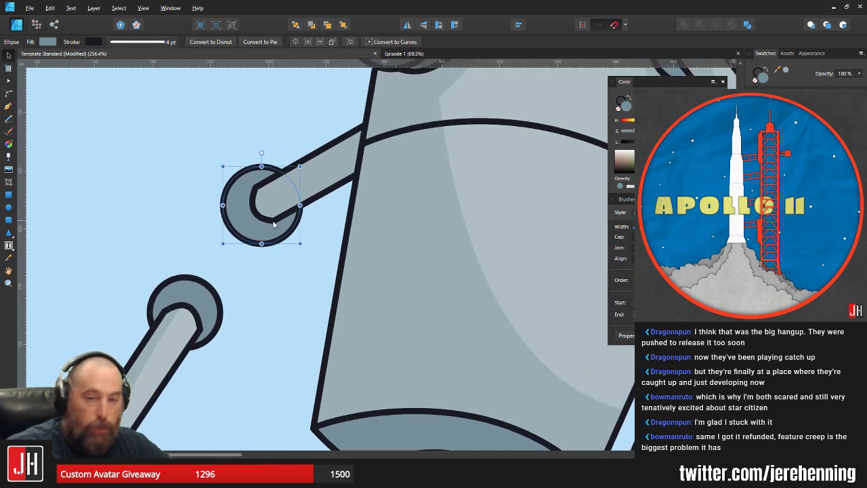
scroll(273, 221, up, 2)
drag(267, 240, 241, 221)
scroll(278, 240, down, 4)
click(280, 276)
Move the upper arm segment and its joint up together, rotate them slightly downward, and deselect them
click(231, 229)
shift+click(250, 200)
drag(271, 195, 271, 166)
scroll(279, 183, up, 1)
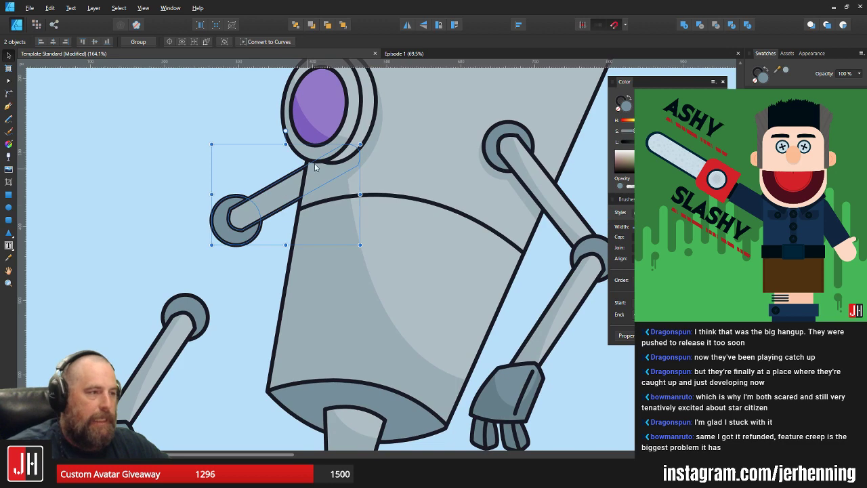
mouse_move(285, 131)
mouse_down()
mouse_move(266, 130)
mouse_move(273, 132)
mouse_up()
scroll(295, 181, up, 2)
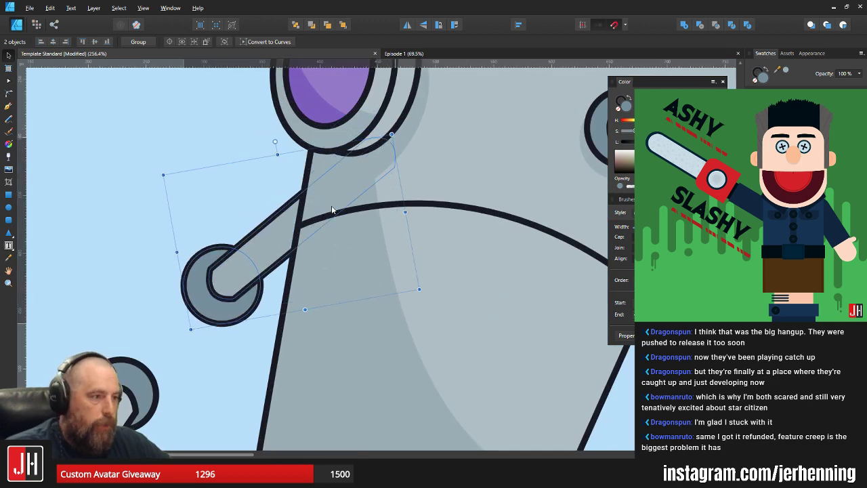
scroll(379, 285, down, 6)
key(ctrl+d)
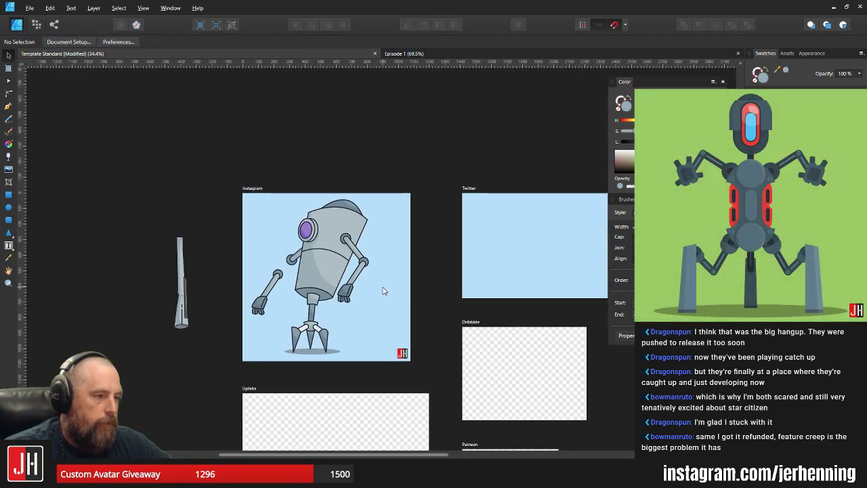
Move the copied forearm segment up to the new elbow joint and send it to the back
scroll(244, 298, up, 4)
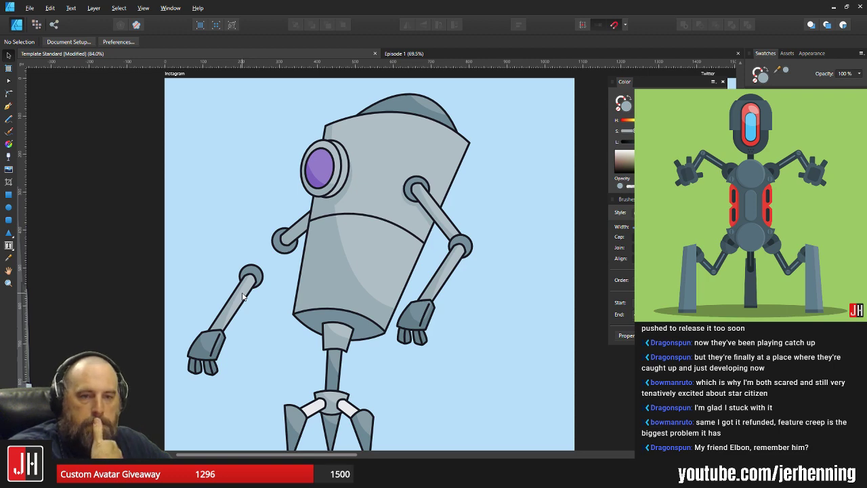
scroll(224, 361, up, 2)
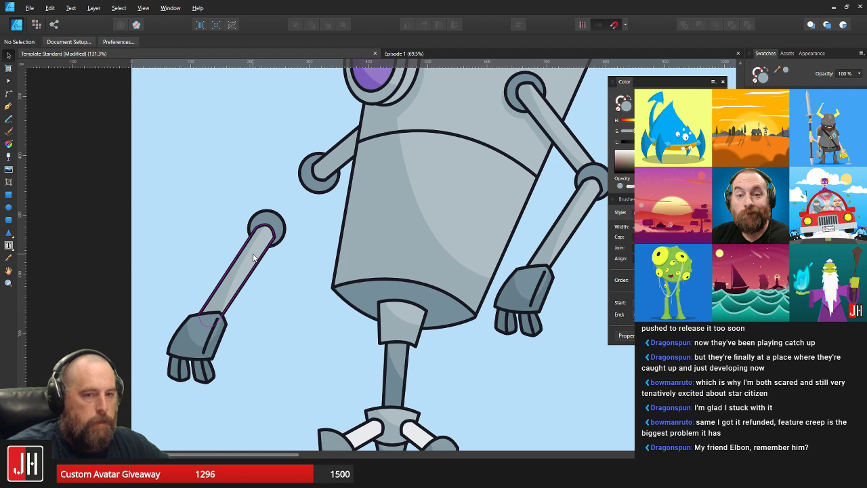
click(255, 250)
drag(267, 244, 306, 198)
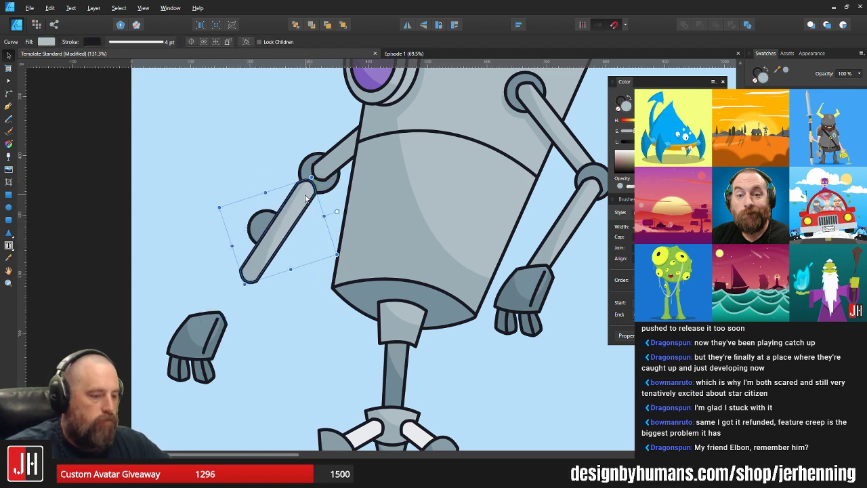
key(ctrl+shift+bracketleft)
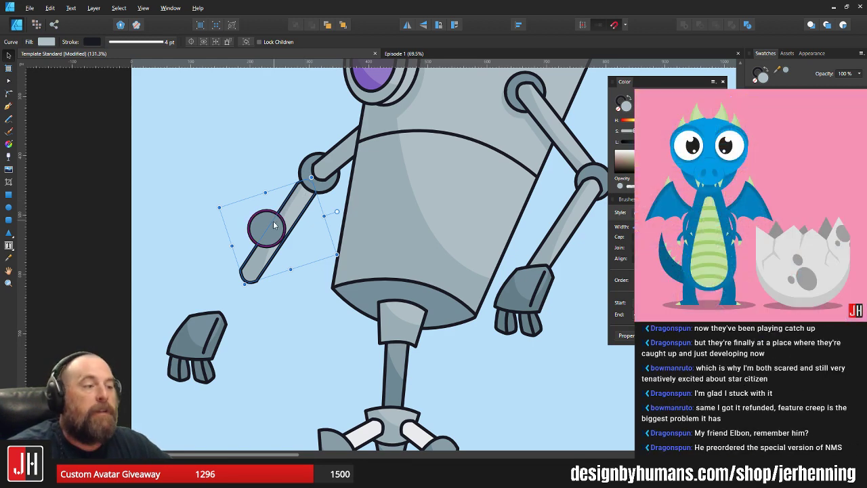
Delete the leftover round joint over the forearm and tuck the forearm's upper end further under the elbow joint
key(ctrl+d)
scroll(294, 244, up, 4)
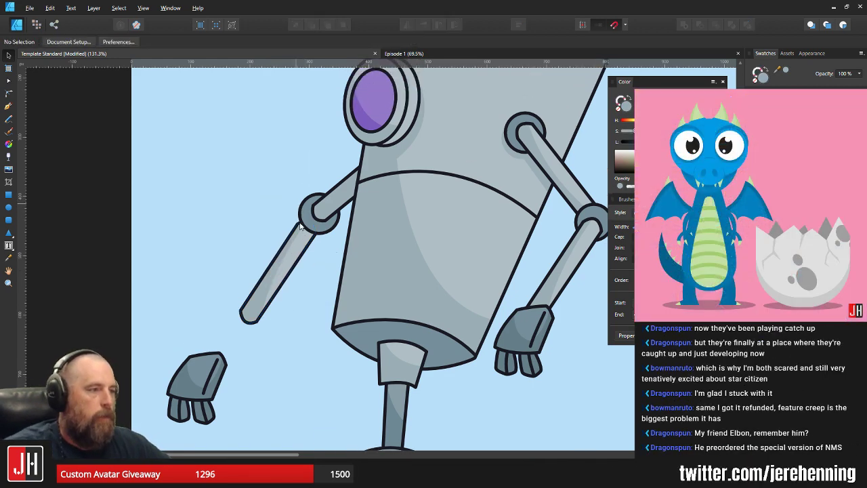
drag(300, 238, 318, 219)
scroll(315, 246, down, 2)
scroll(315, 250, down, 5)
scroll(333, 191, up, 4)
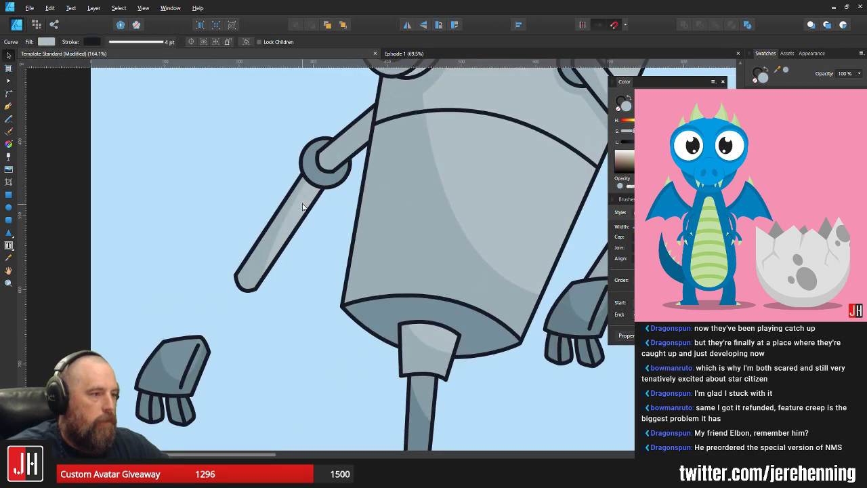
Rotate the forearm to hang more steeply from the elbow joint and place the copied hand over its lower end
drag(352, 203, 318, 185)
scroll(322, 196, up, 2)
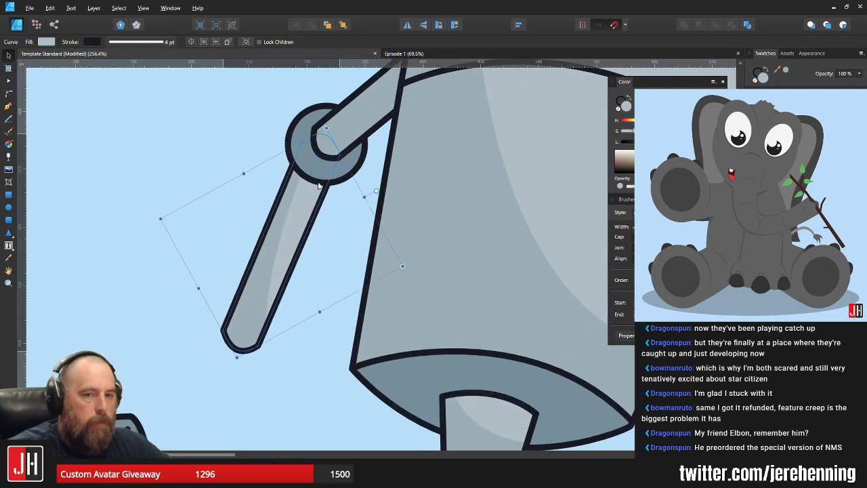
scroll(318, 185, down, 5)
drag(183, 249, 301, 388)
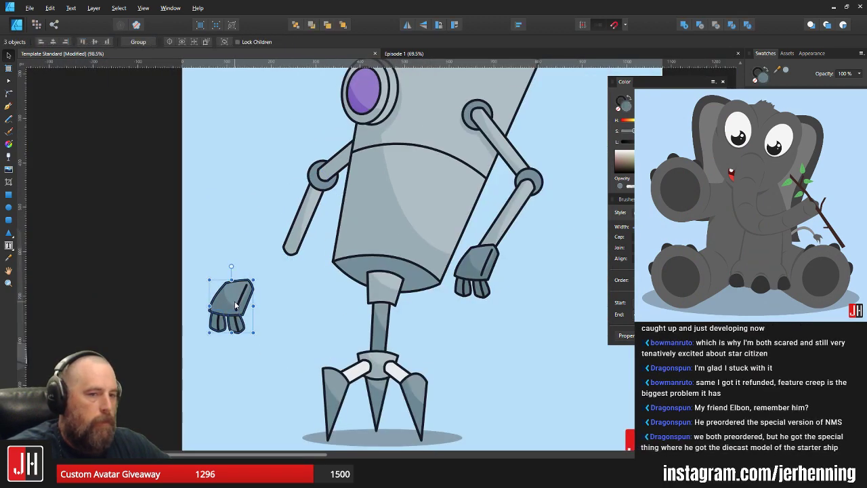
scroll(237, 301, up, 1)
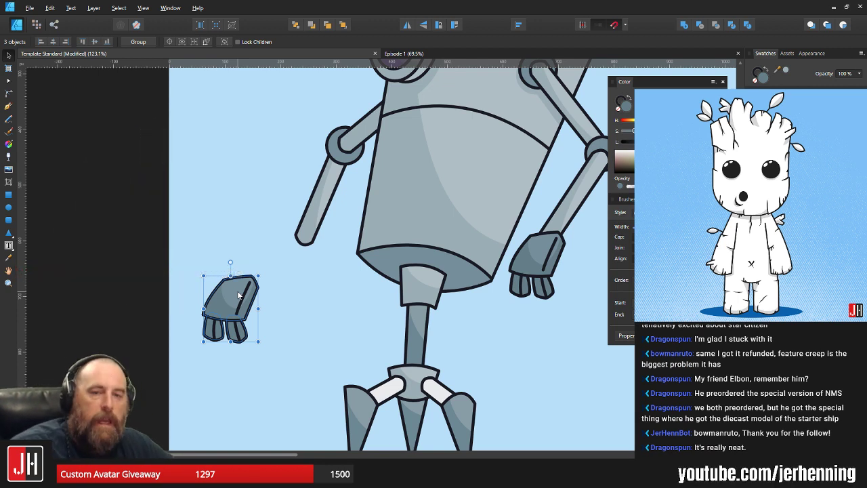
drag(232, 296, 318, 240)
scroll(303, 237, up, 5)
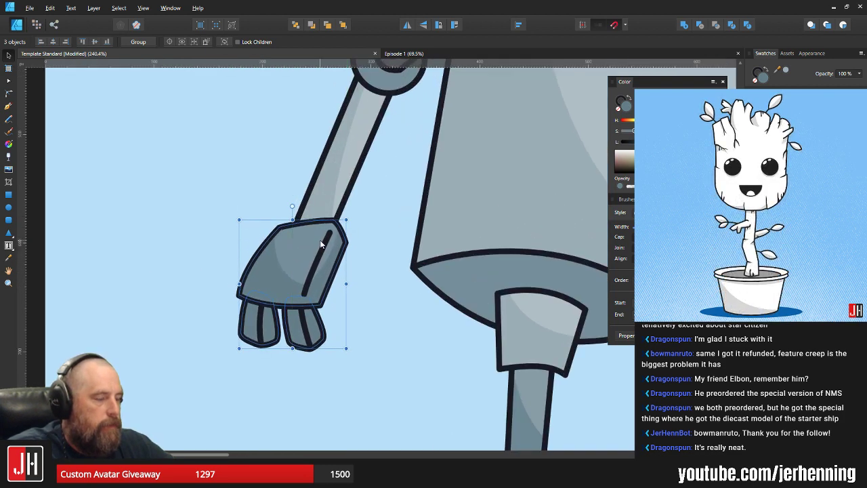
scroll(319, 241, down, 10)
scroll(317, 240, up, 3)
drag(290, 196, 347, 297)
click(314, 244)
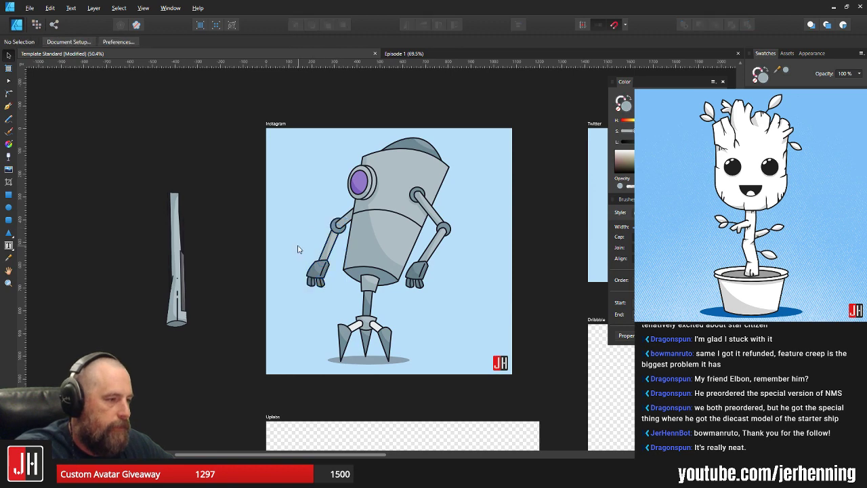
Delete the copied hand and pull the forearm down, away from the elbow joint
drag(298, 247, 347, 314)
key(Delete)
click(330, 248)
drag(331, 247, 312, 280)
scroll(316, 246, up, 6)
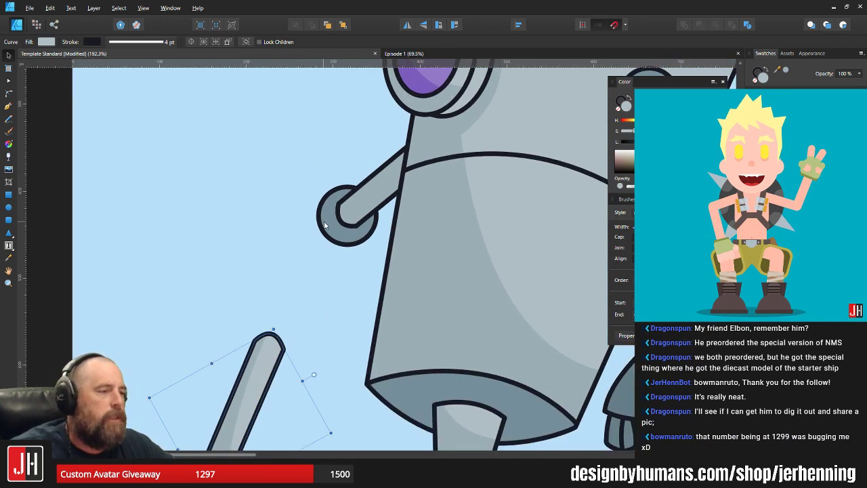
scroll(328, 226, up, 1)
Deselect the elbow joint and save the document
click(336, 232)
scroll(348, 231, down, 5)
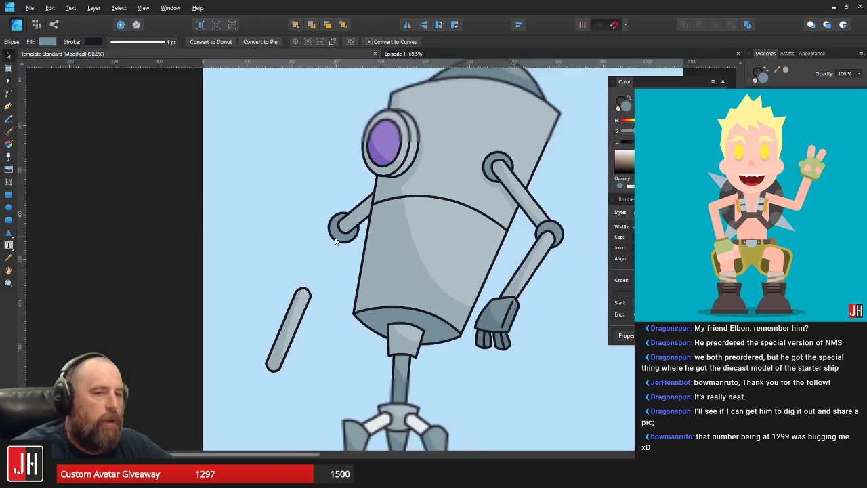
scroll(336, 238, down, 3)
click(319, 223)
key(ctrl+s)
scroll(412, 228, up, 3)
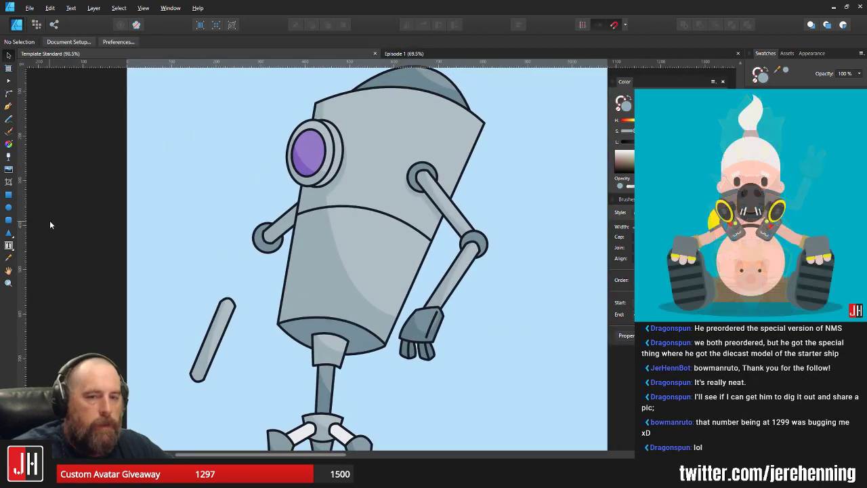
Rotate the upper arm segment and its elbow joint together to a steeper angle, tucking the joint partly behind the body
scroll(231, 252, up, 1)
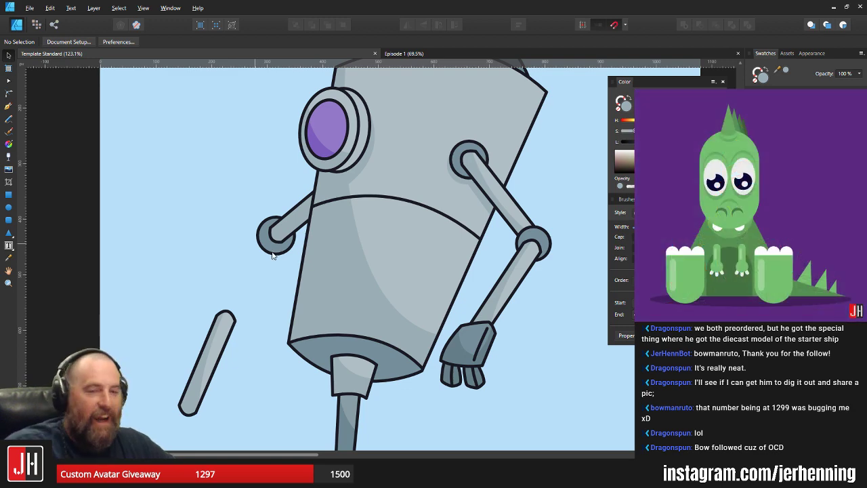
scroll(280, 254, up, 3)
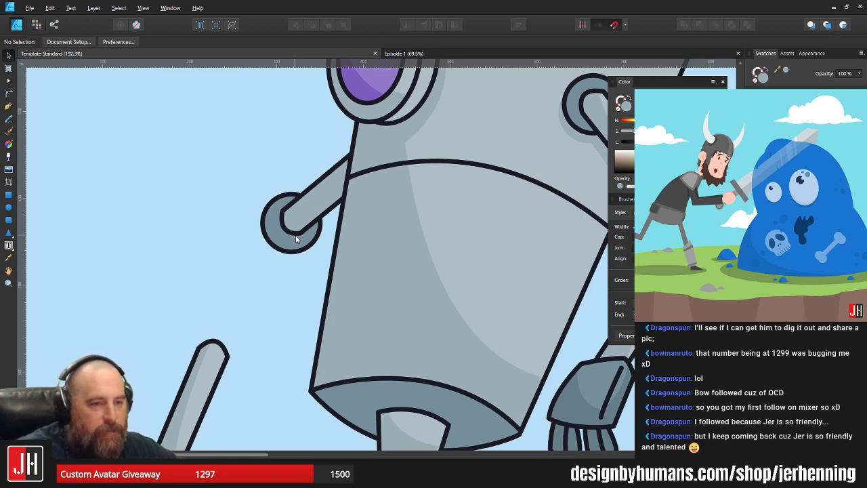
scroll(296, 239, down, 3)
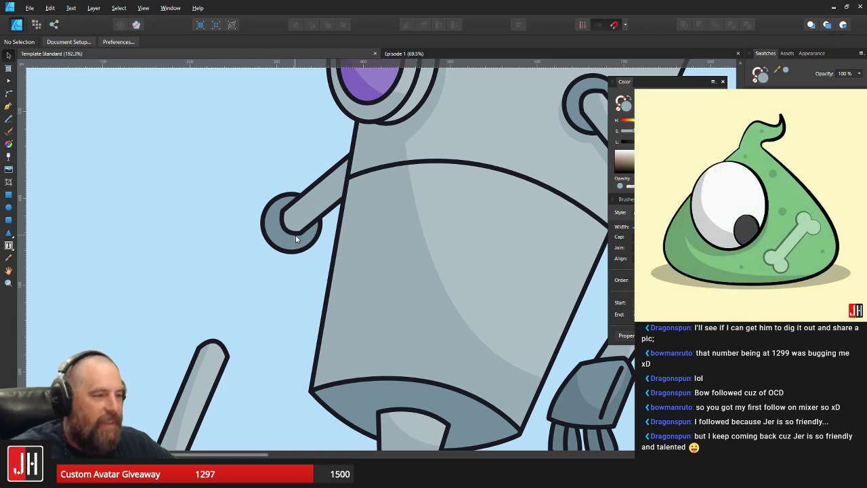
scroll(313, 225, down, 3)
drag(271, 201, 322, 265)
scroll(322, 265, up, 3)
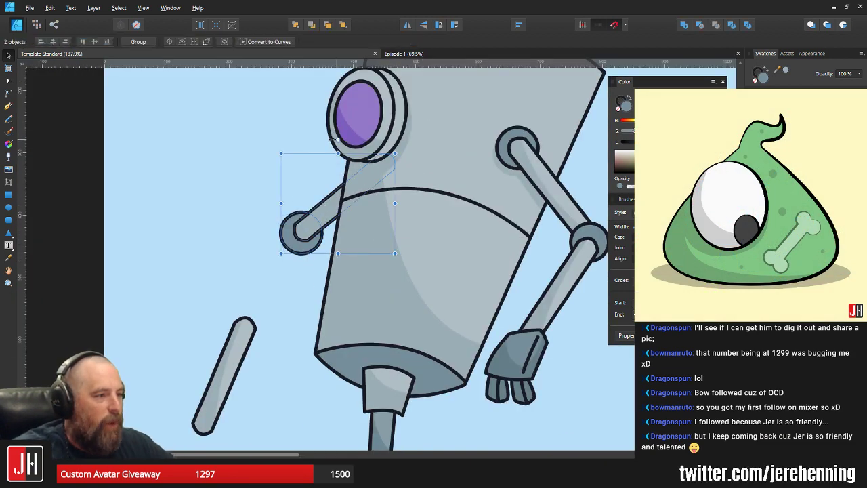
drag(336, 139, 348, 187)
scroll(358, 214, up, 3)
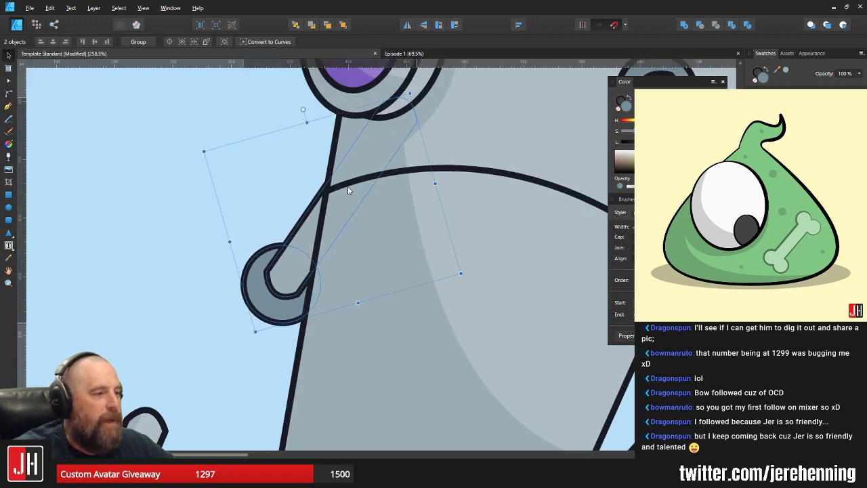
scroll(365, 212, down, 5)
click(486, 196)
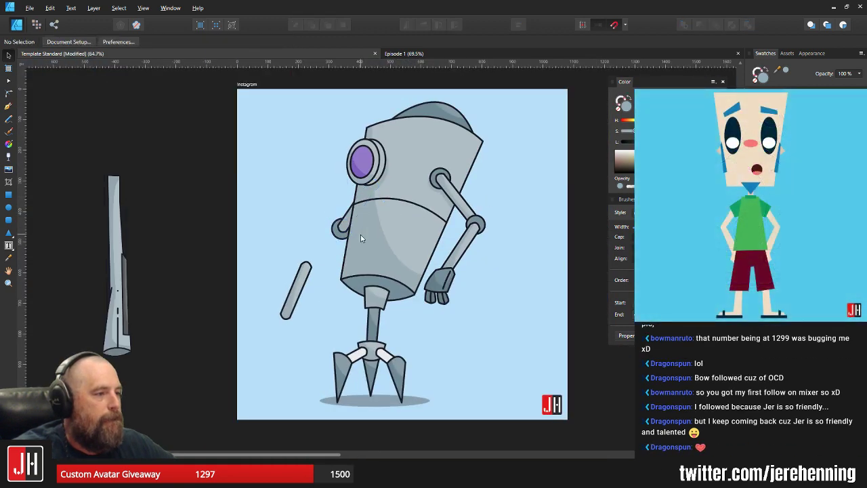
Move the loose forearm back up so its upper end sits under the elbow joint, and deselect it
scroll(361, 235, up, 2)
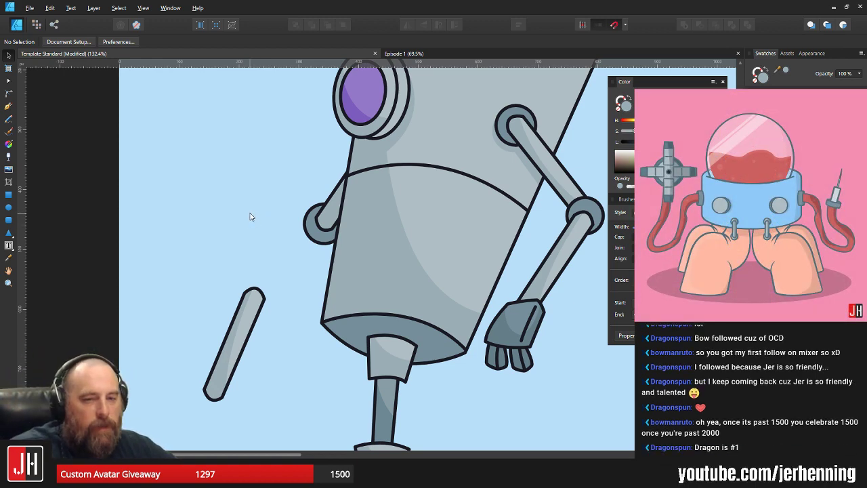
scroll(297, 267, up, 3)
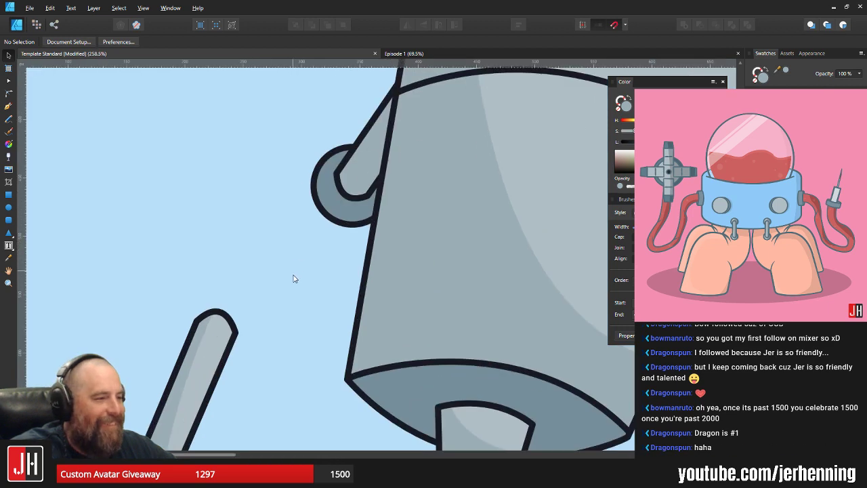
scroll(178, 295, down, 1)
drag(214, 289, 336, 218)
scroll(340, 162, down, 9)
click(426, 171)
Move the reassembled arm slightly upward beside the body and deselect it
scroll(359, 181, up, 3)
scroll(336, 217, up, 1)
drag(264, 158, 329, 292)
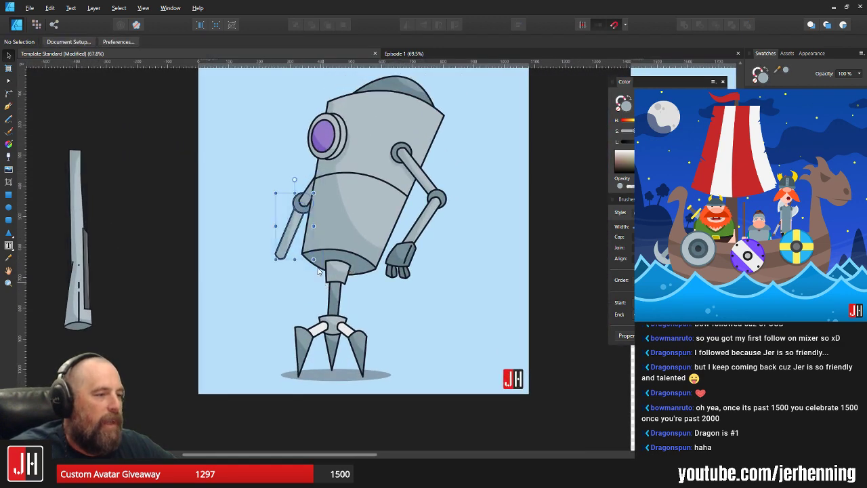
scroll(309, 201, up, 1)
drag(307, 214, 318, 200)
click(260, 184)
scroll(271, 193, down, 2)
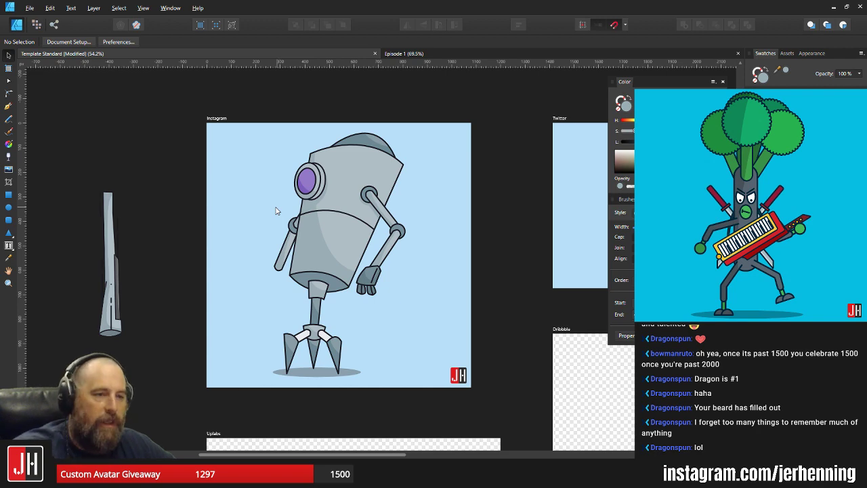
Select the upper arm, elbow joint and forearm together, rotate them slightly and shift them outward from the body
scroll(278, 211, up, 3)
drag(225, 142, 399, 310)
scroll(303, 196, up, 2)
shift+click(300, 196)
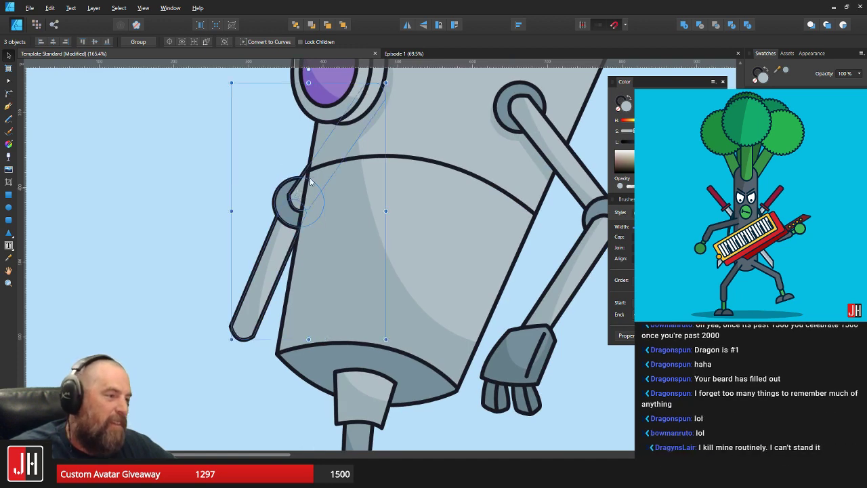
drag(353, 117, 355, 162)
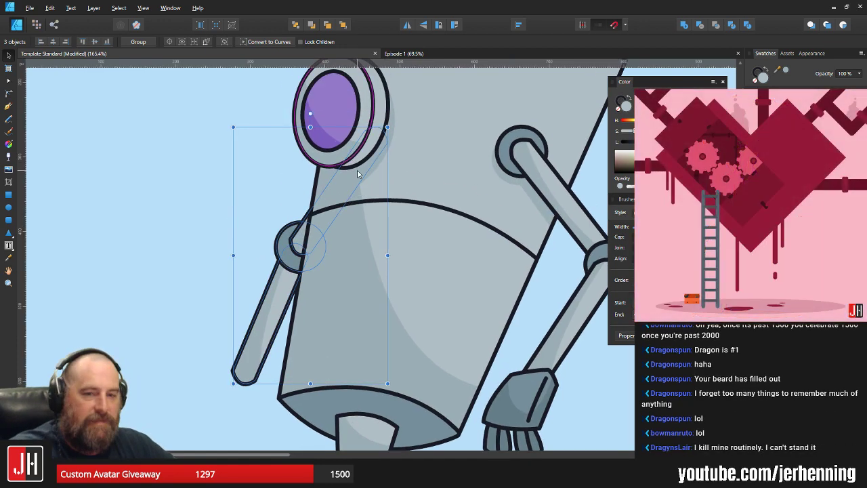
scroll(341, 170, down, 1)
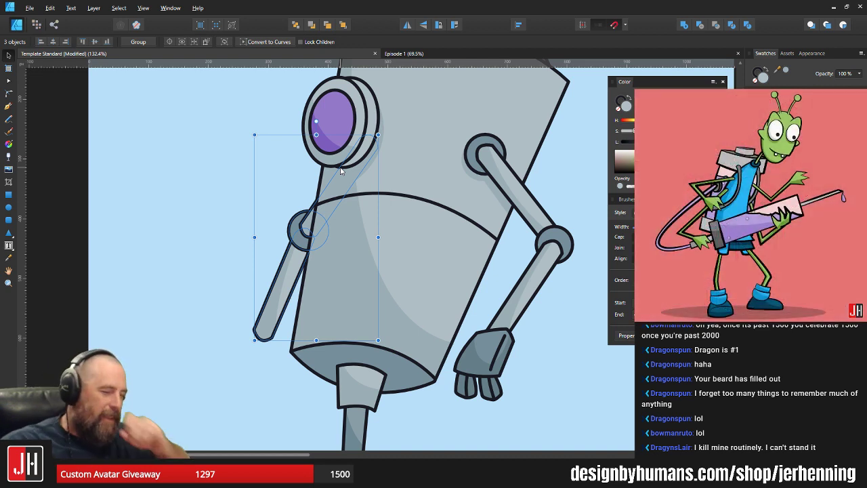
mouse_move(348, 180)
mouse_down()
mouse_move(343, 187)
mouse_move(344, 179)
mouse_up()
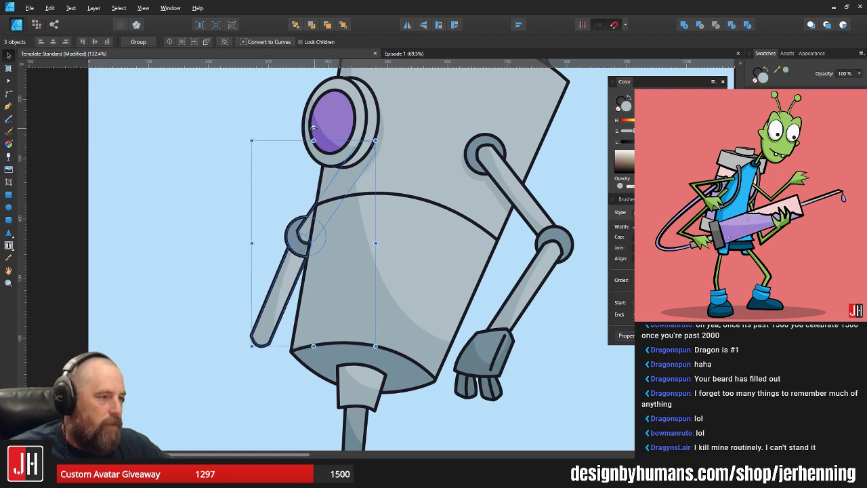
drag(314, 128, 306, 129)
drag(332, 188, 323, 193)
scroll(338, 210, down, 6)
click(382, 233)
Reselect the arm's three parts and rotate them slightly so the forearm swings towards the body
scroll(337, 226, up, 2)
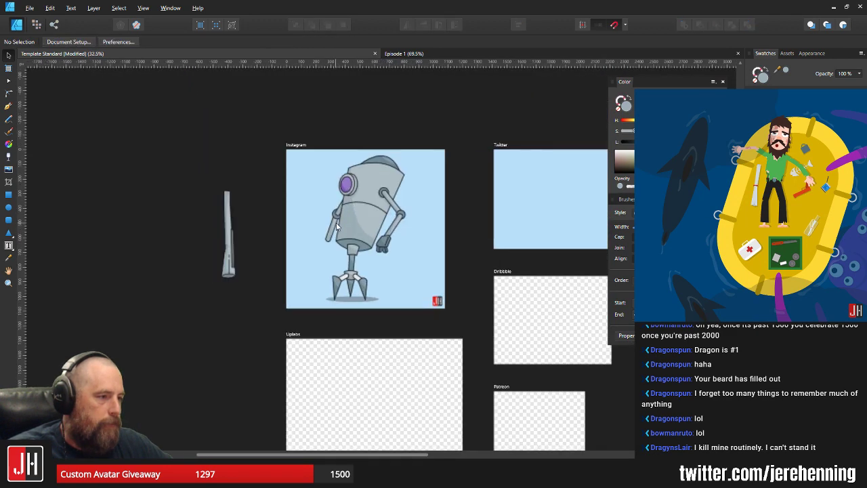
scroll(337, 227, up, 4)
click(335, 271)
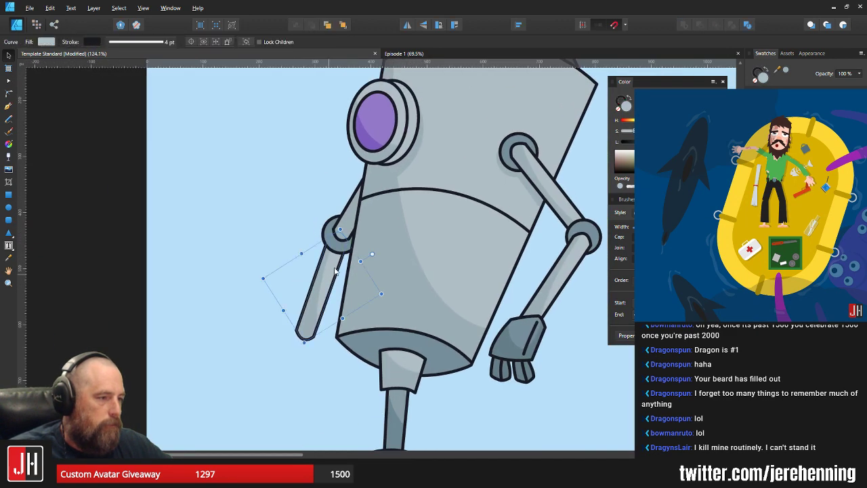
click(344, 222)
click(326, 271)
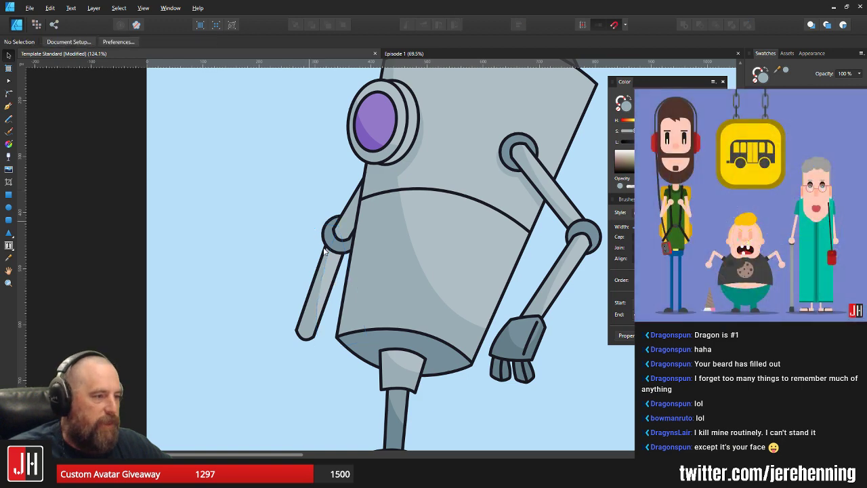
shift+click(333, 249)
shift+click(344, 236)
scroll(349, 241, up, 2)
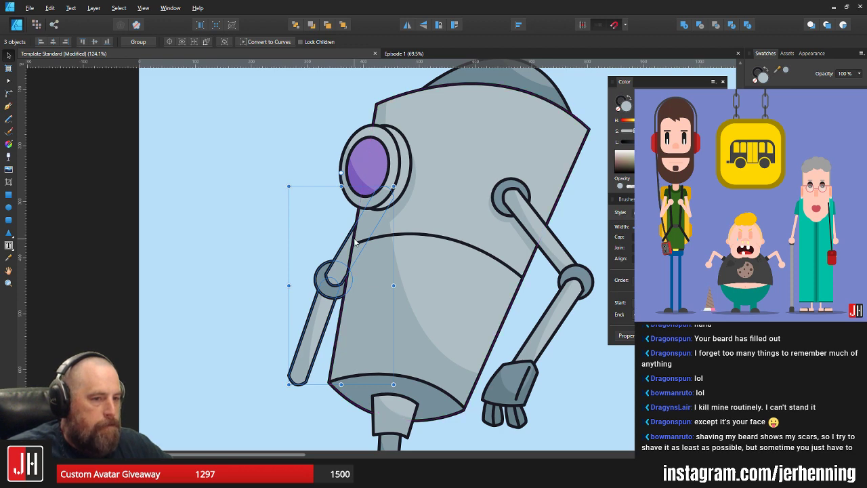
drag(340, 173, 336, 173)
drag(370, 234, 370, 234)
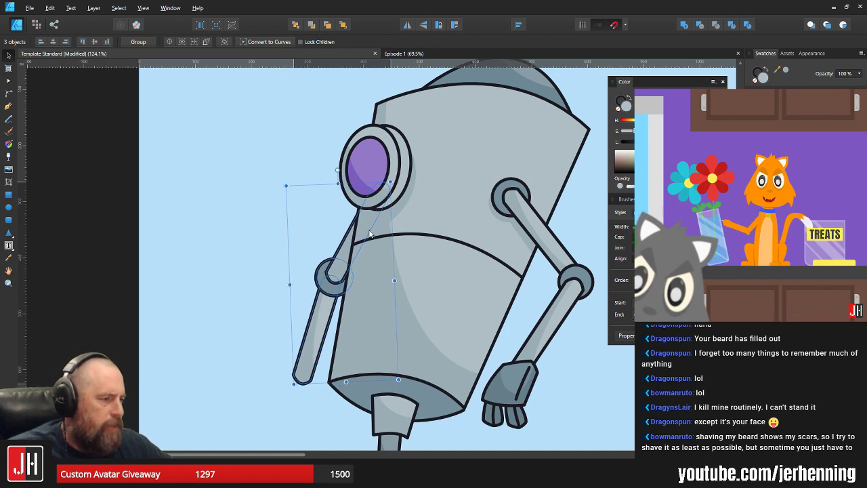
Fine-tune the rotation and position of the whole second arm beside the body, and deselect it
drag(337, 171, 339, 174)
drag(351, 238, 356, 238)
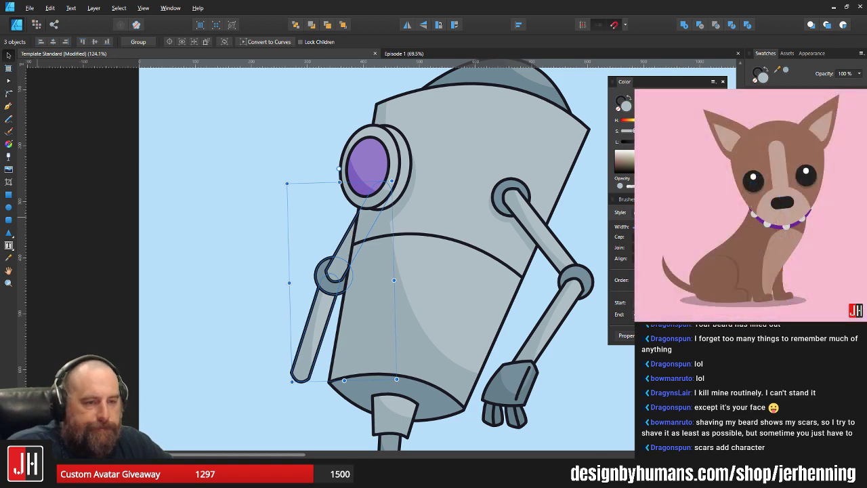
drag(341, 269, 340, 271)
scroll(340, 271, down, 4)
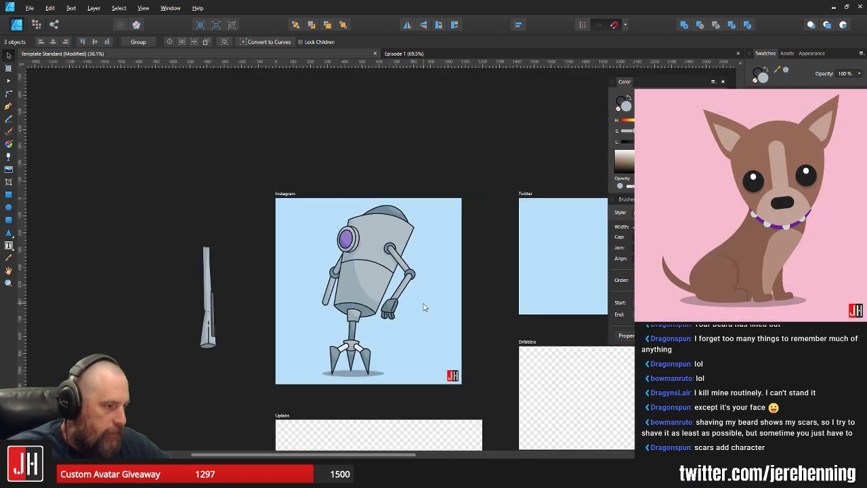
click(425, 306)
Rotate the three arm parts further towards the body and move them up behind the eye
scroll(314, 291, up, 3)
click(350, 285)
scroll(350, 285, up, 2)
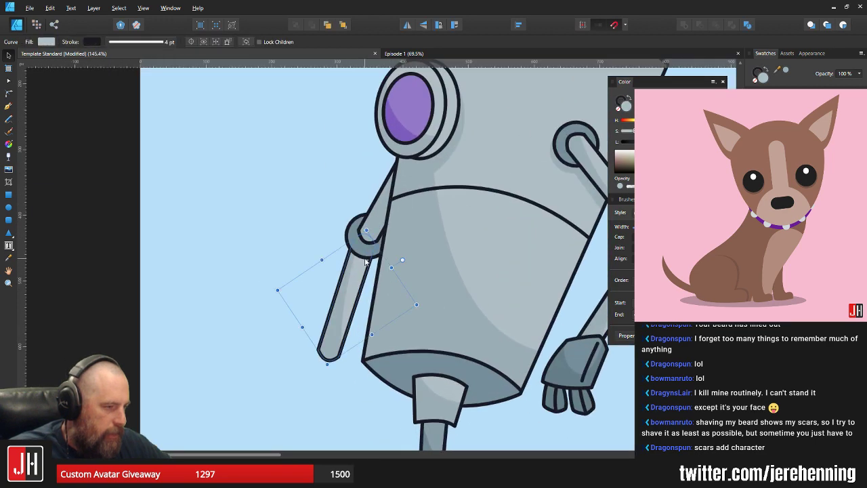
scroll(414, 174, up, 1)
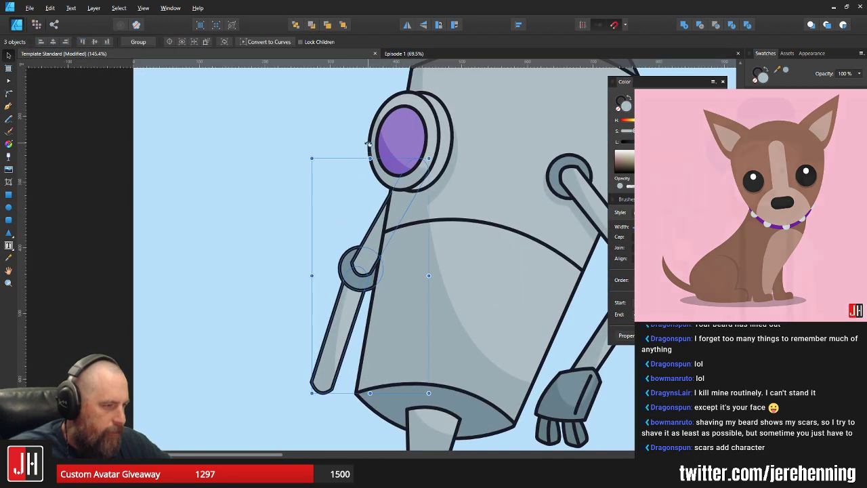
mouse_move(368, 144)
mouse_down()
mouse_move(359, 140)
mouse_move(365, 131)
mouse_up()
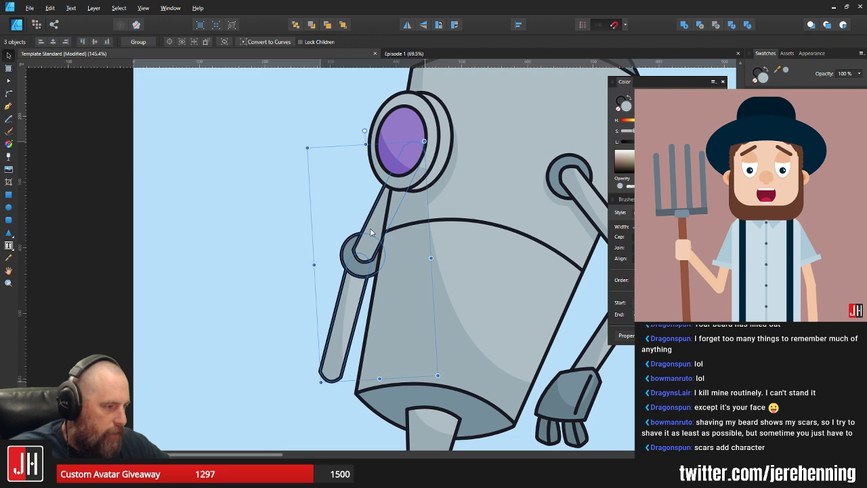
scroll(371, 232, down, 5)
click(480, 291)
Try the robot without its second arm by deleting the arm's three parts, and restore them
scroll(357, 268, up, 4)
click(376, 258)
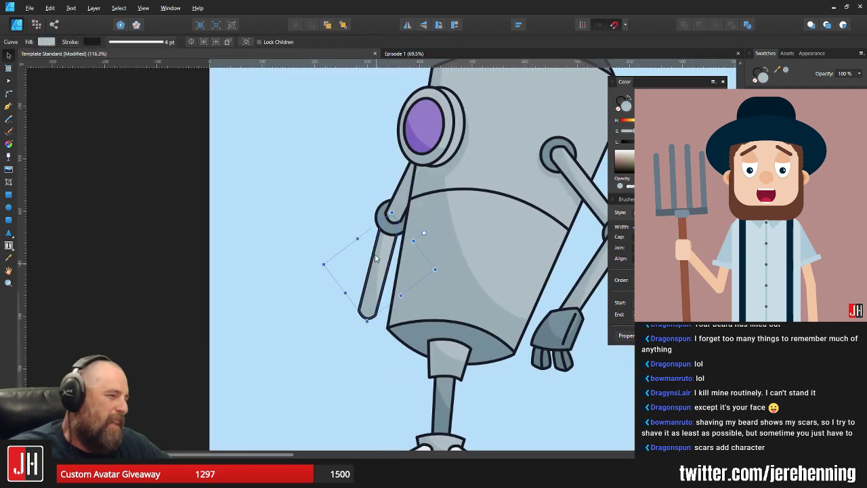
shift+click(398, 196)
key(Delete)
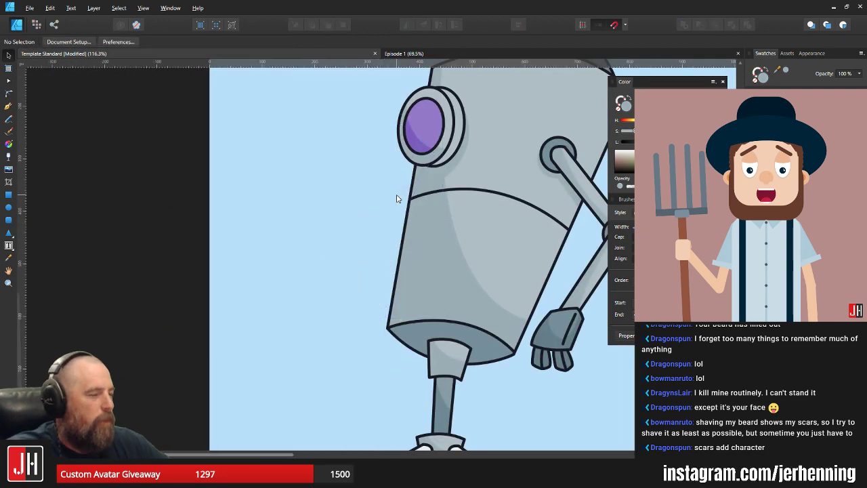
scroll(482, 259, down, 5)
scroll(481, 262, up, 2)
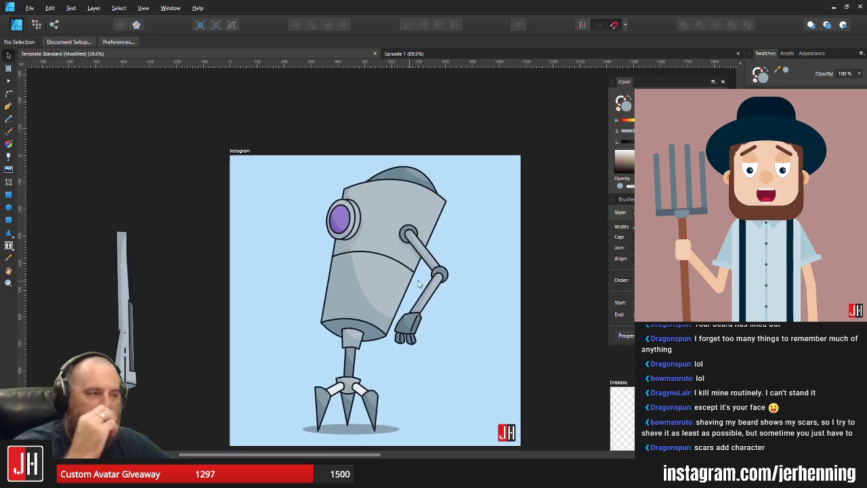
key(ctrl+v)
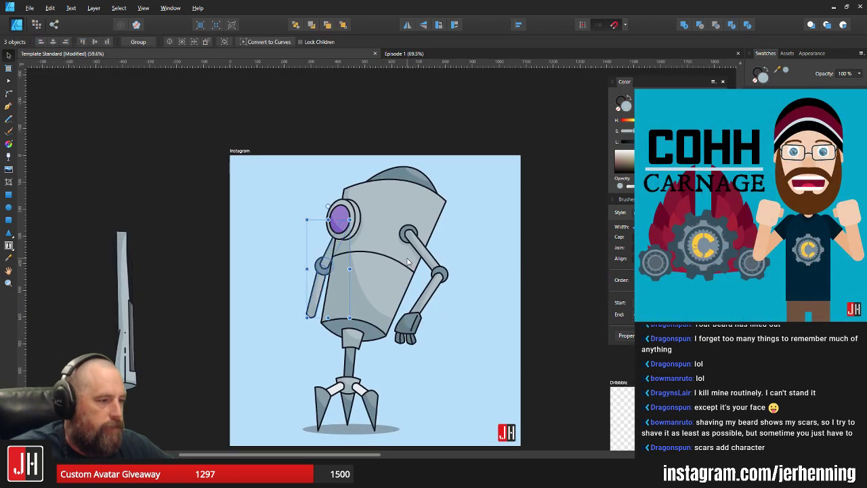
Rotate only the upper arm segment to a flatter angle where it meets the elbow joint
double_click(325, 255)
scroll(325, 256, up, 2)
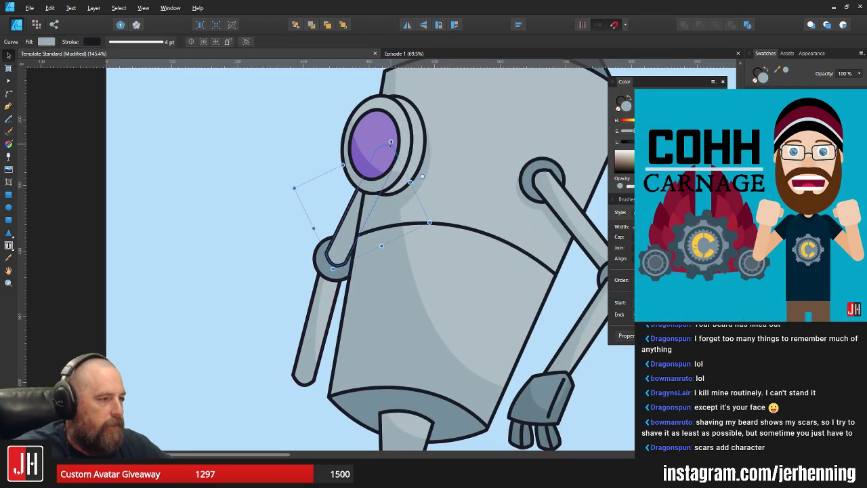
drag(421, 176, 400, 202)
scroll(332, 292, up, 1)
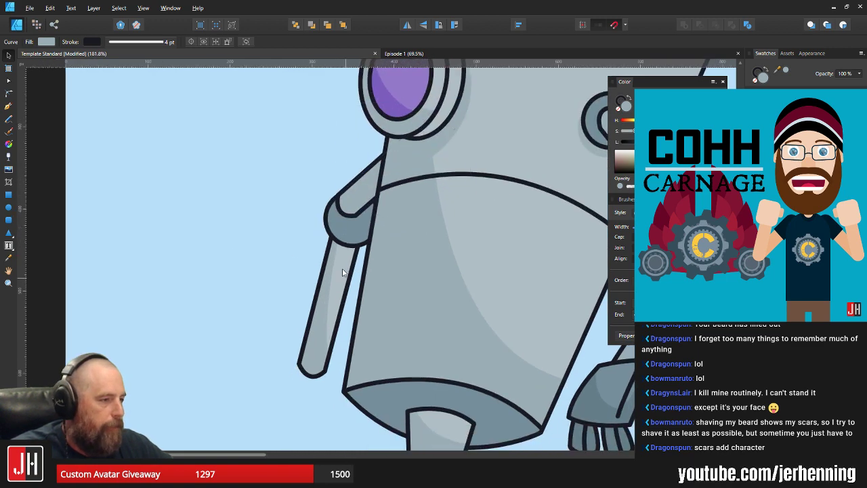